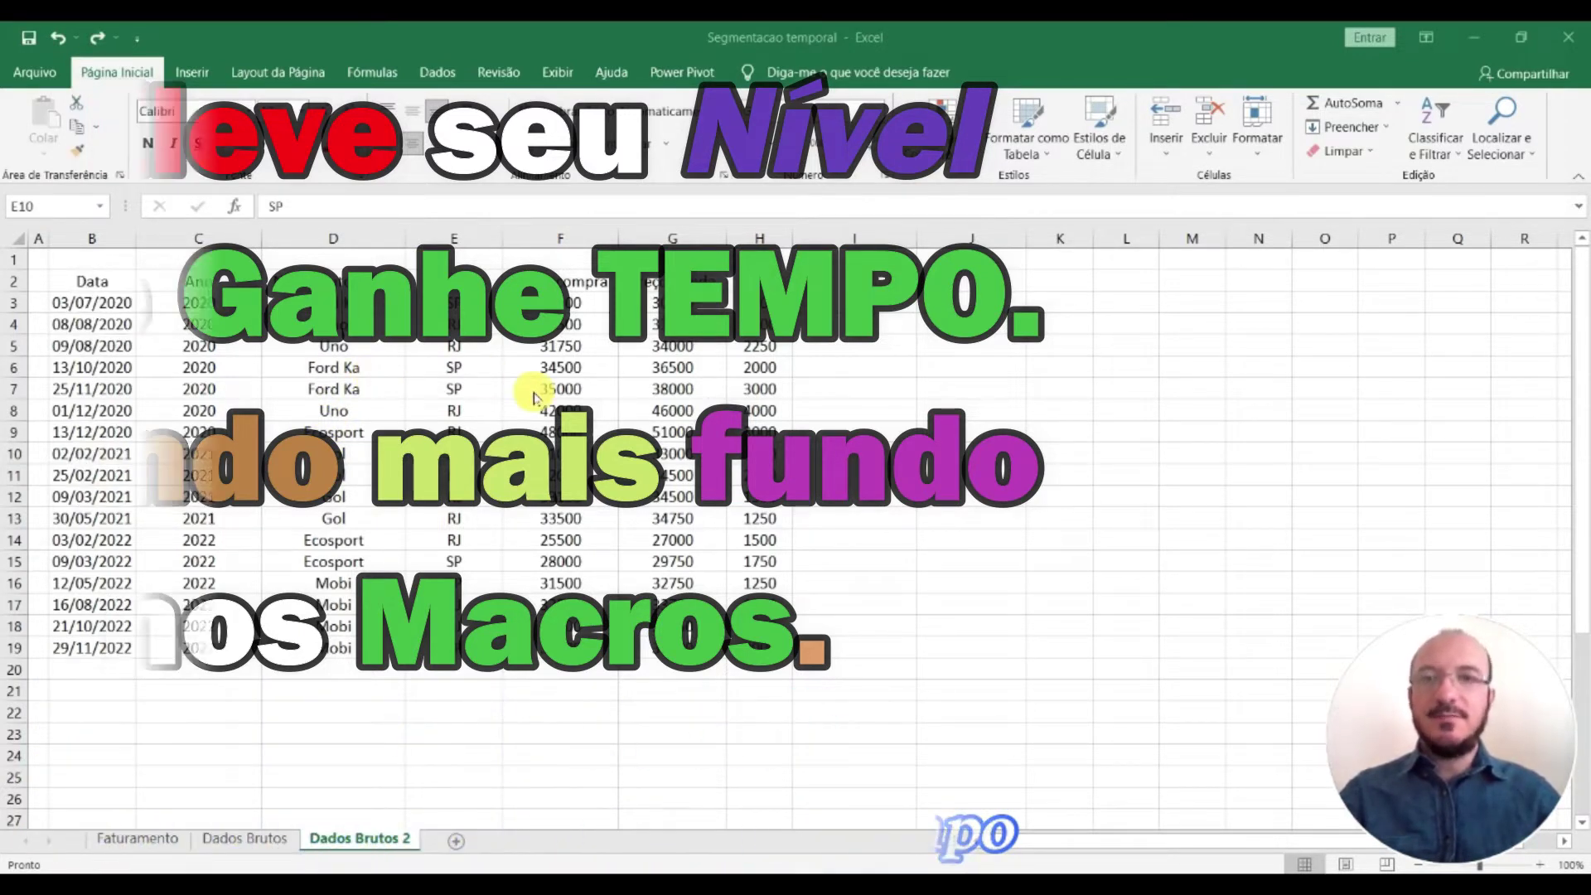
Examine the extent of the car sales data from Data to Lucro and the blank column and row bordering it
drag(91, 282, 759, 659)
click(312, 474)
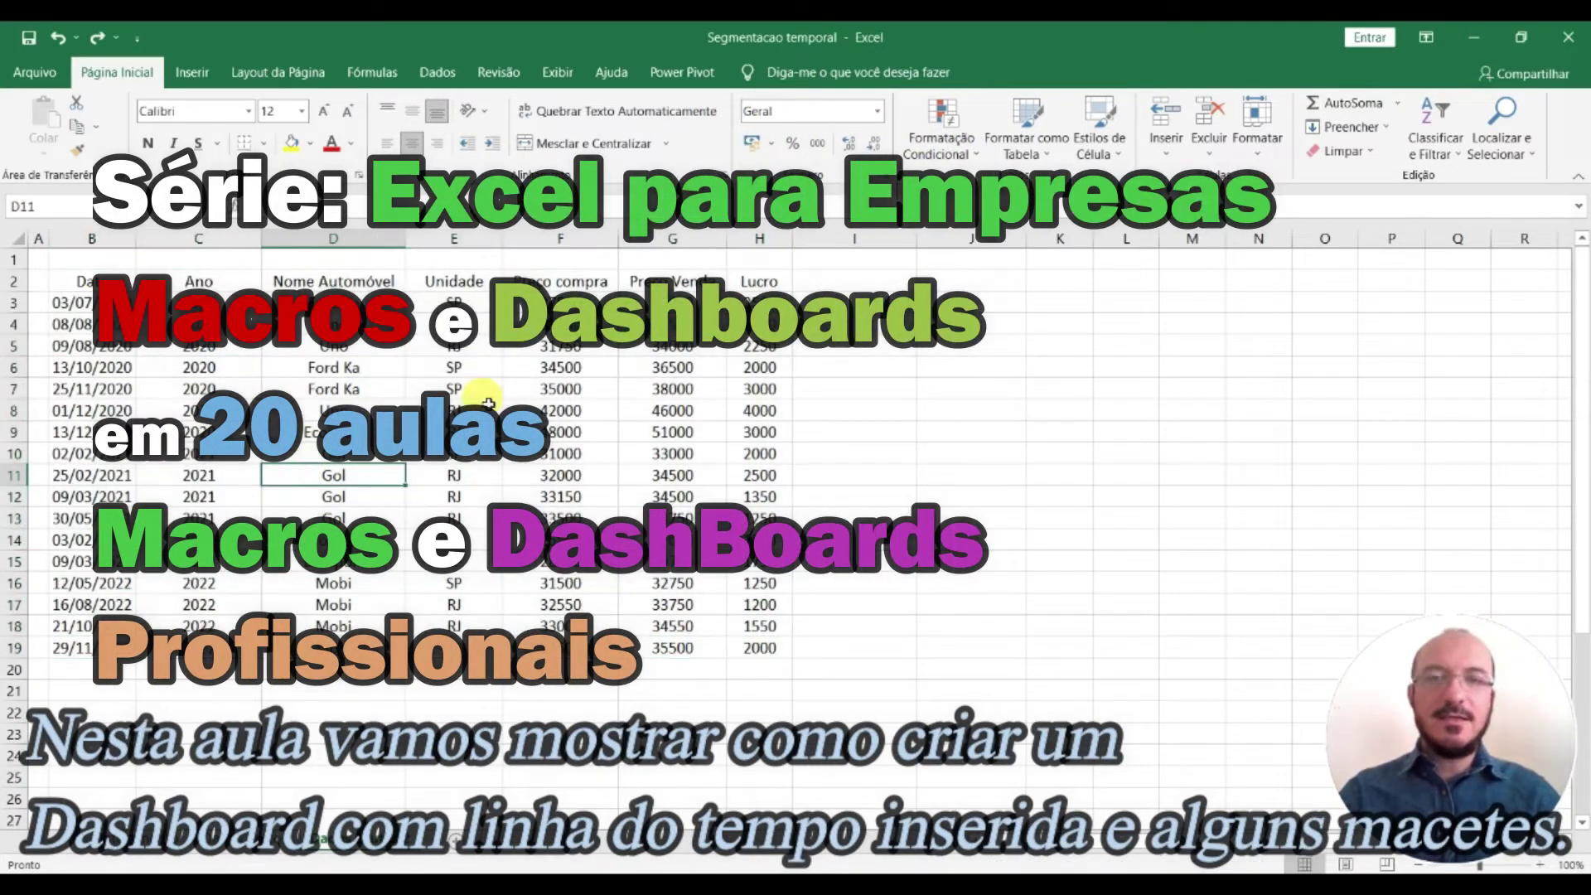
click(207, 366)
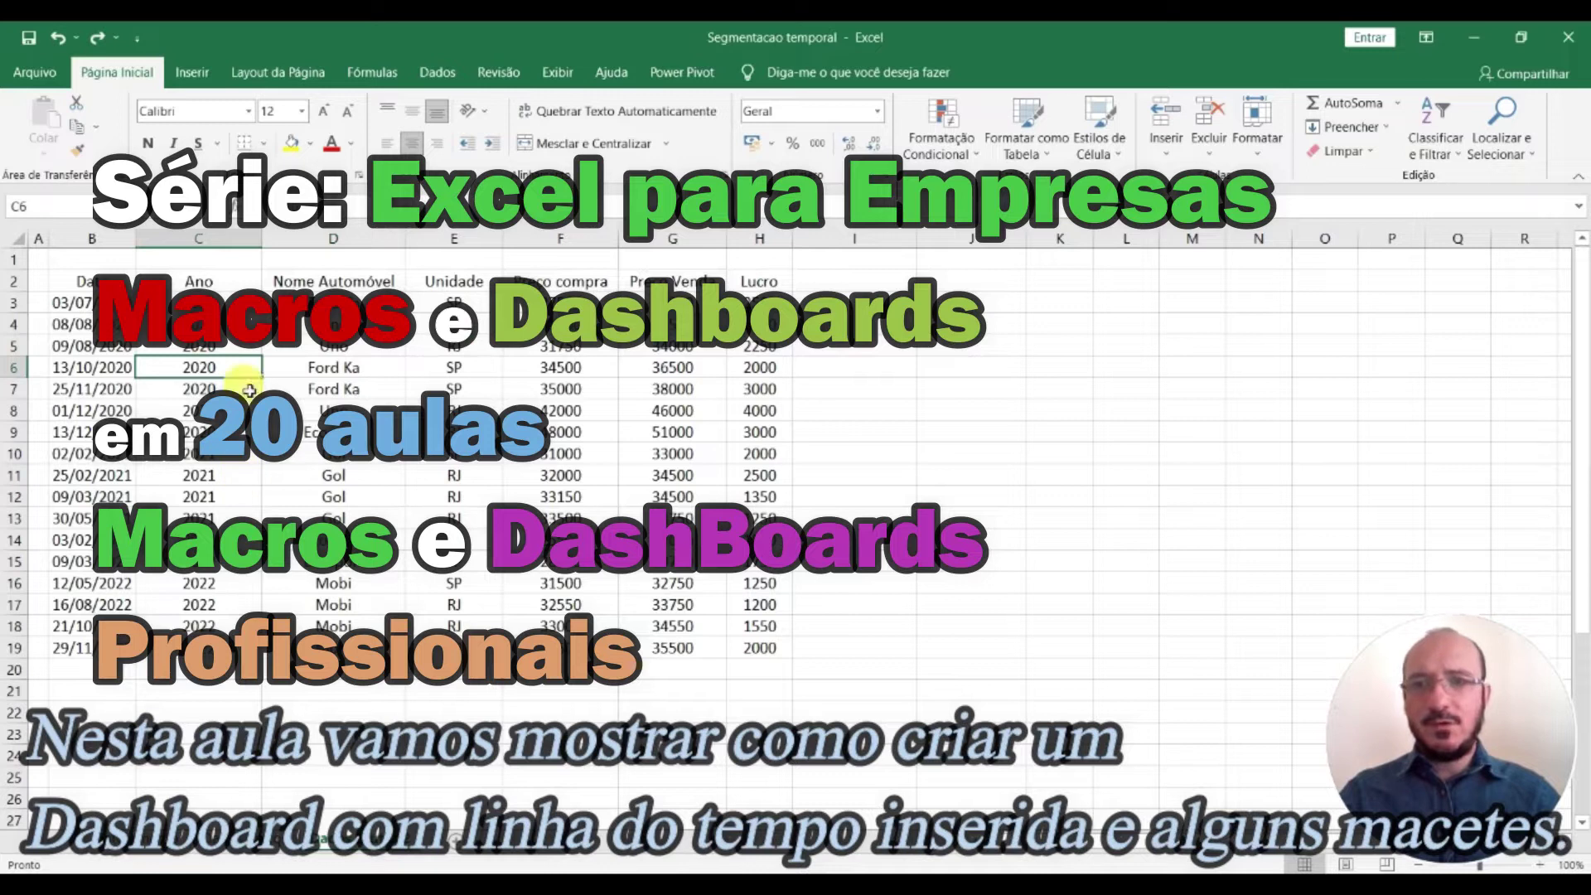
click(352, 390)
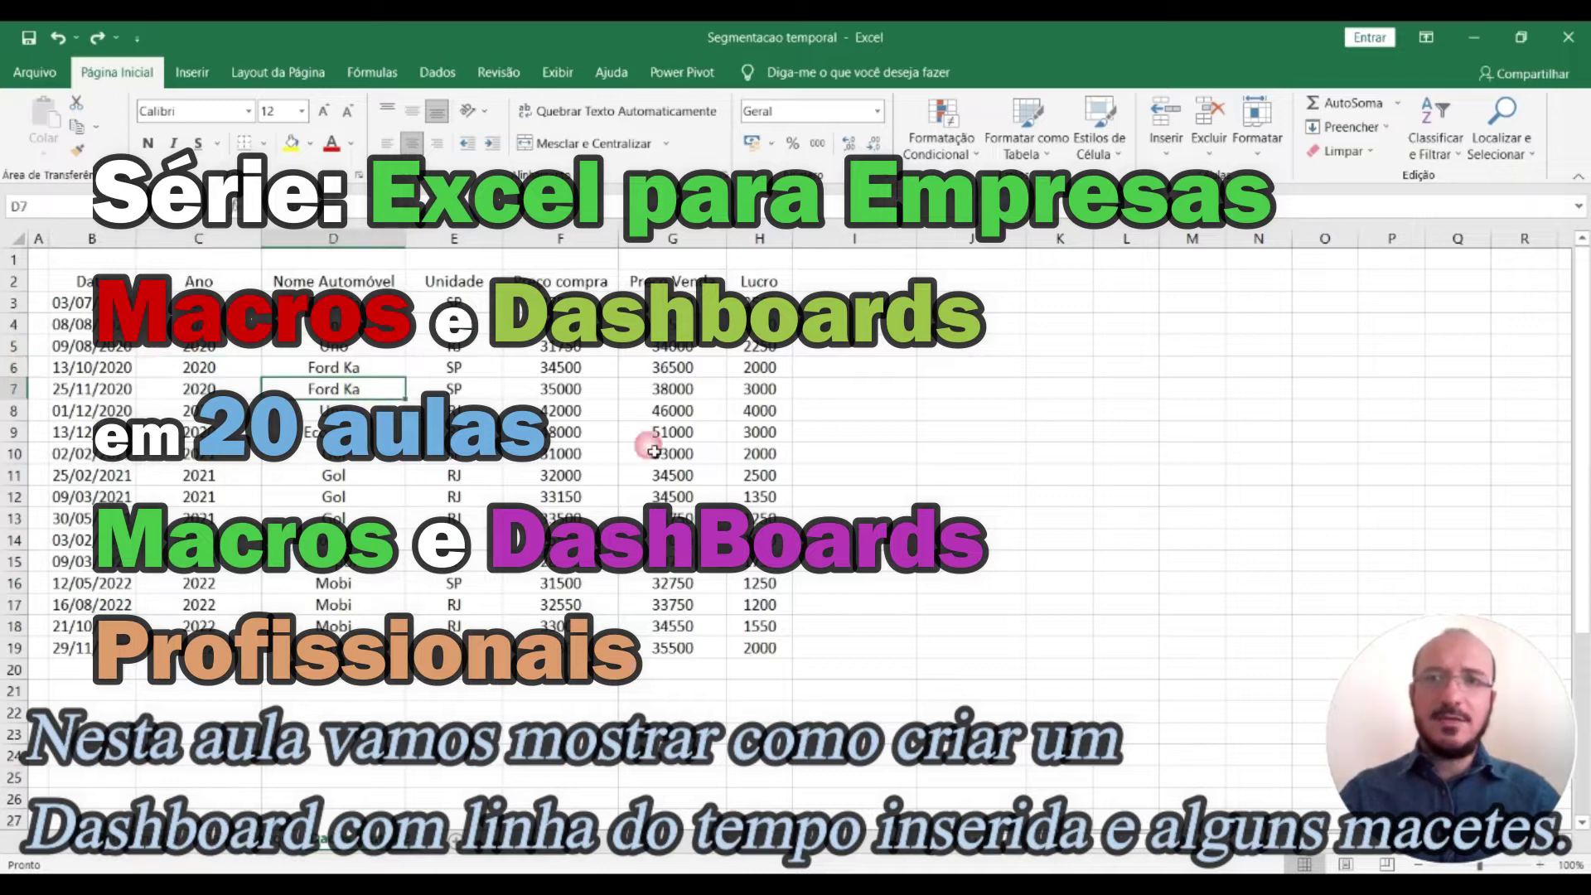
click(15, 260)
click(829, 240)
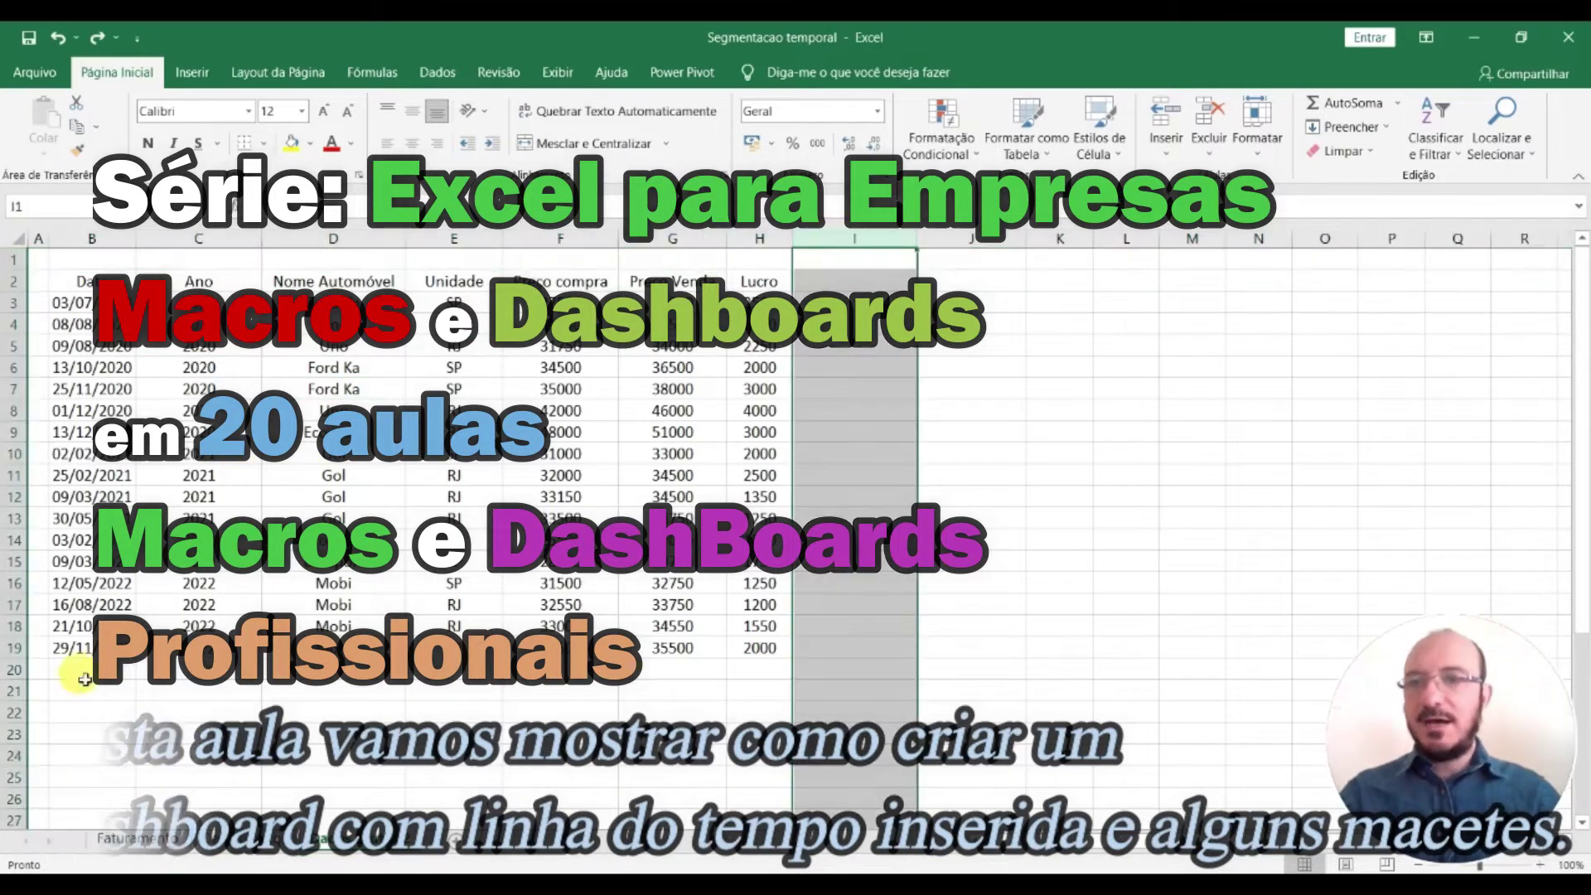
click(14, 670)
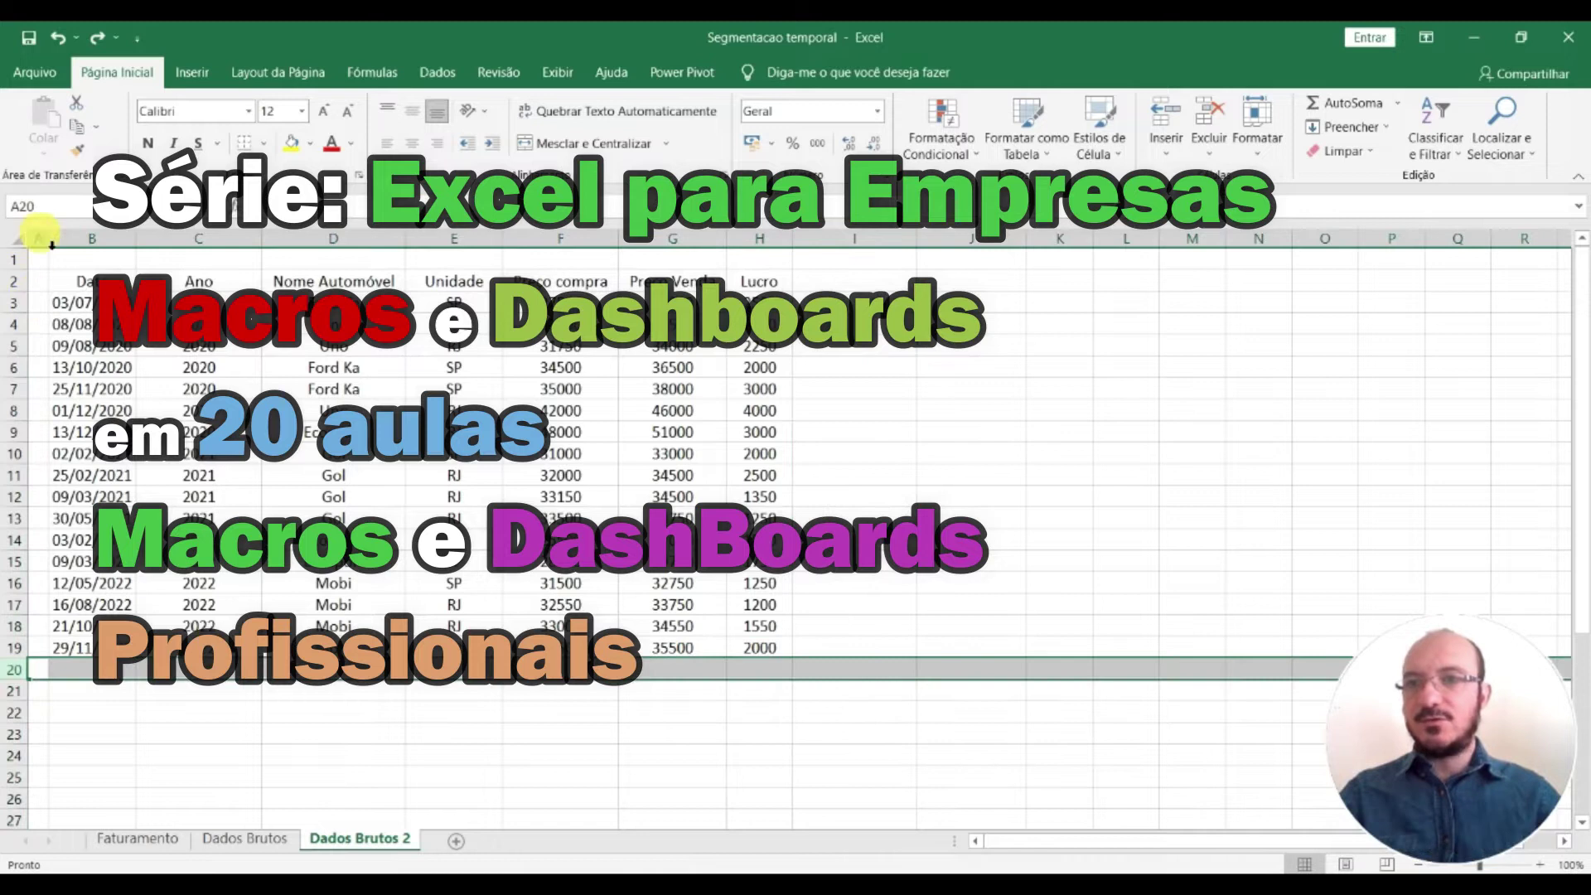
Format the sales data in B2:H19 as a table with headers, using a blue style from the Média group
click(437, 388)
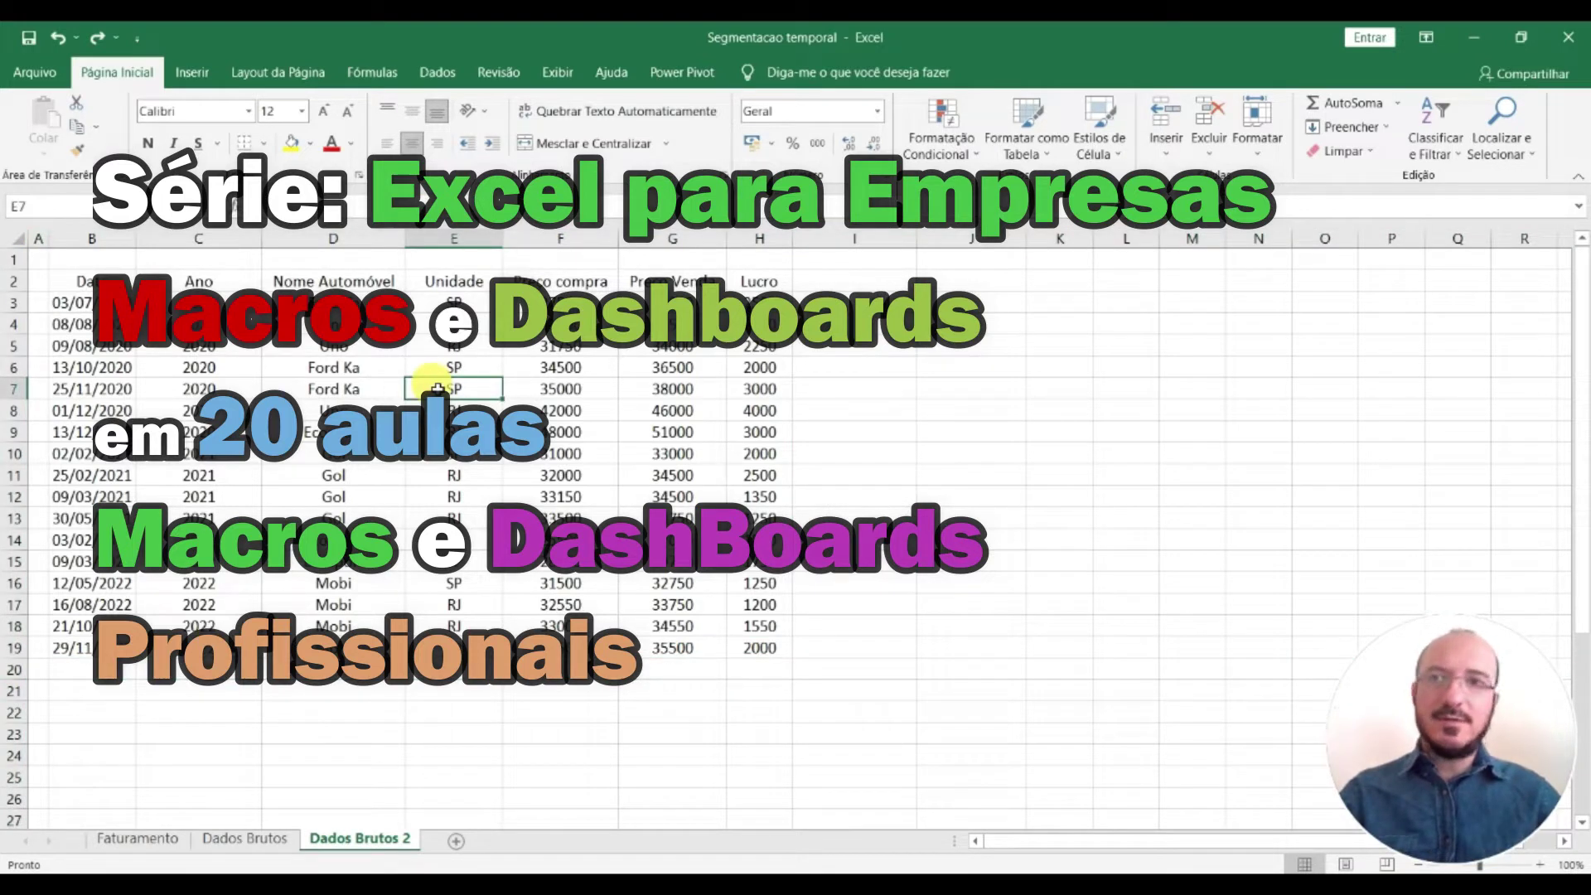
click(1051, 159)
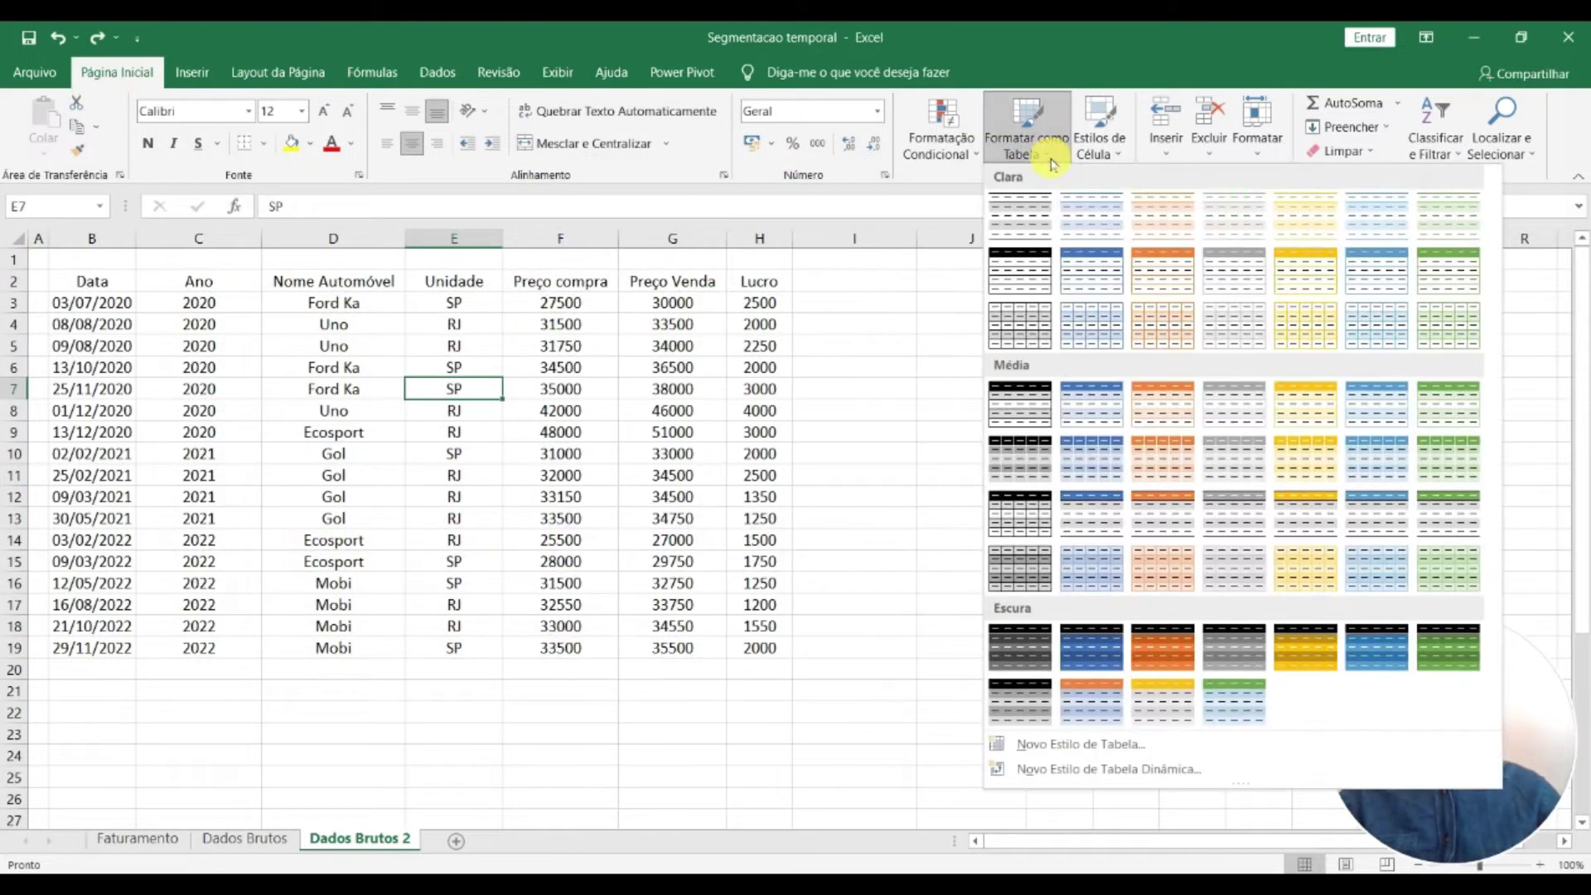
click(1100, 509)
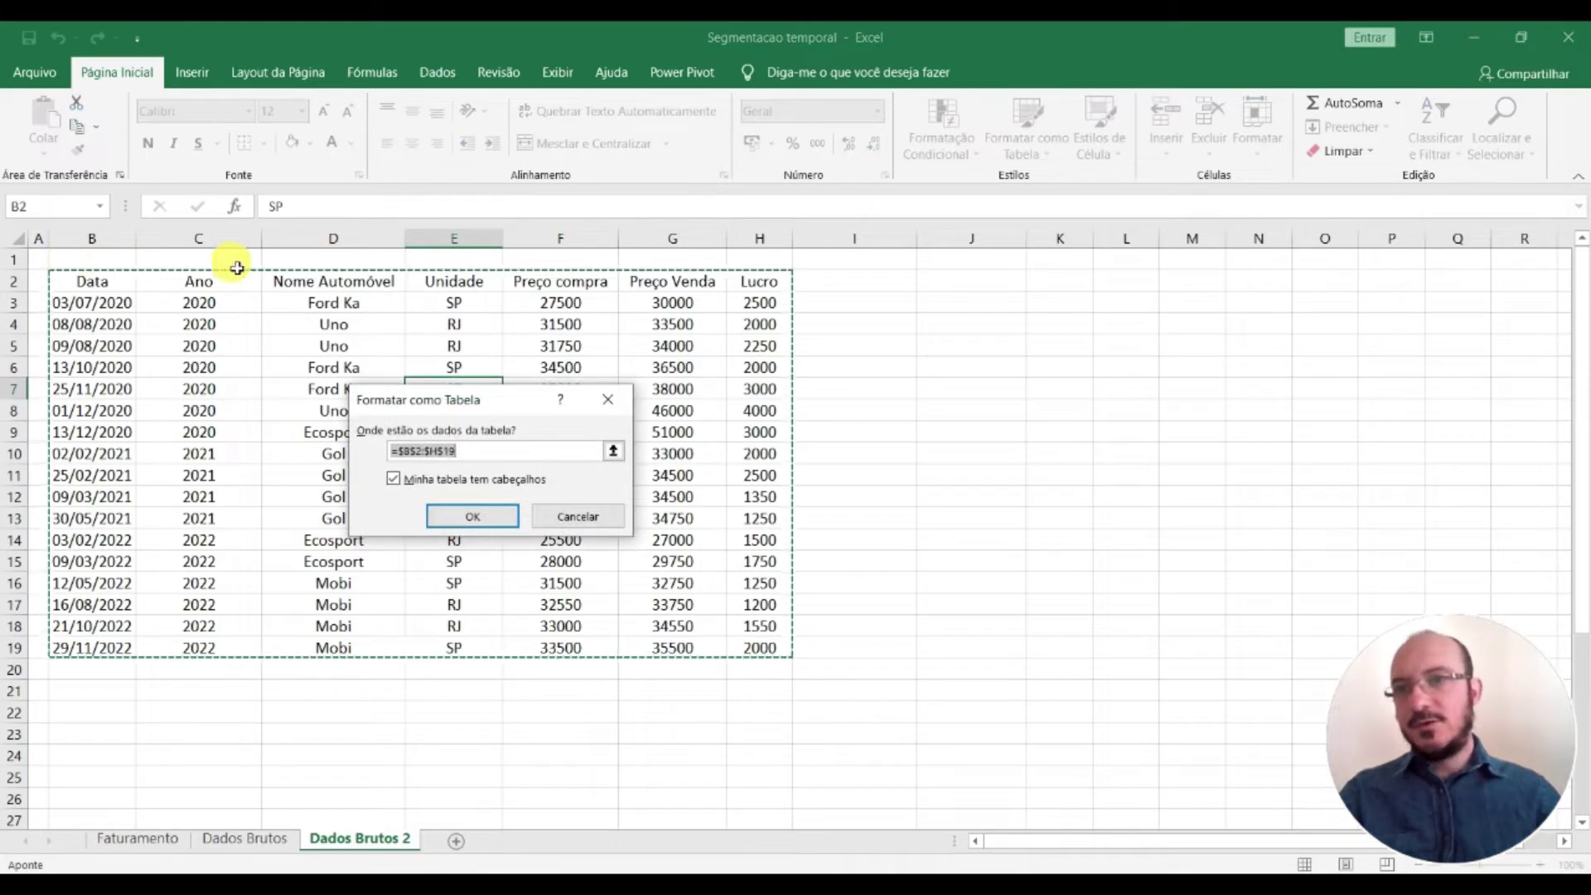
click(462, 515)
click(494, 475)
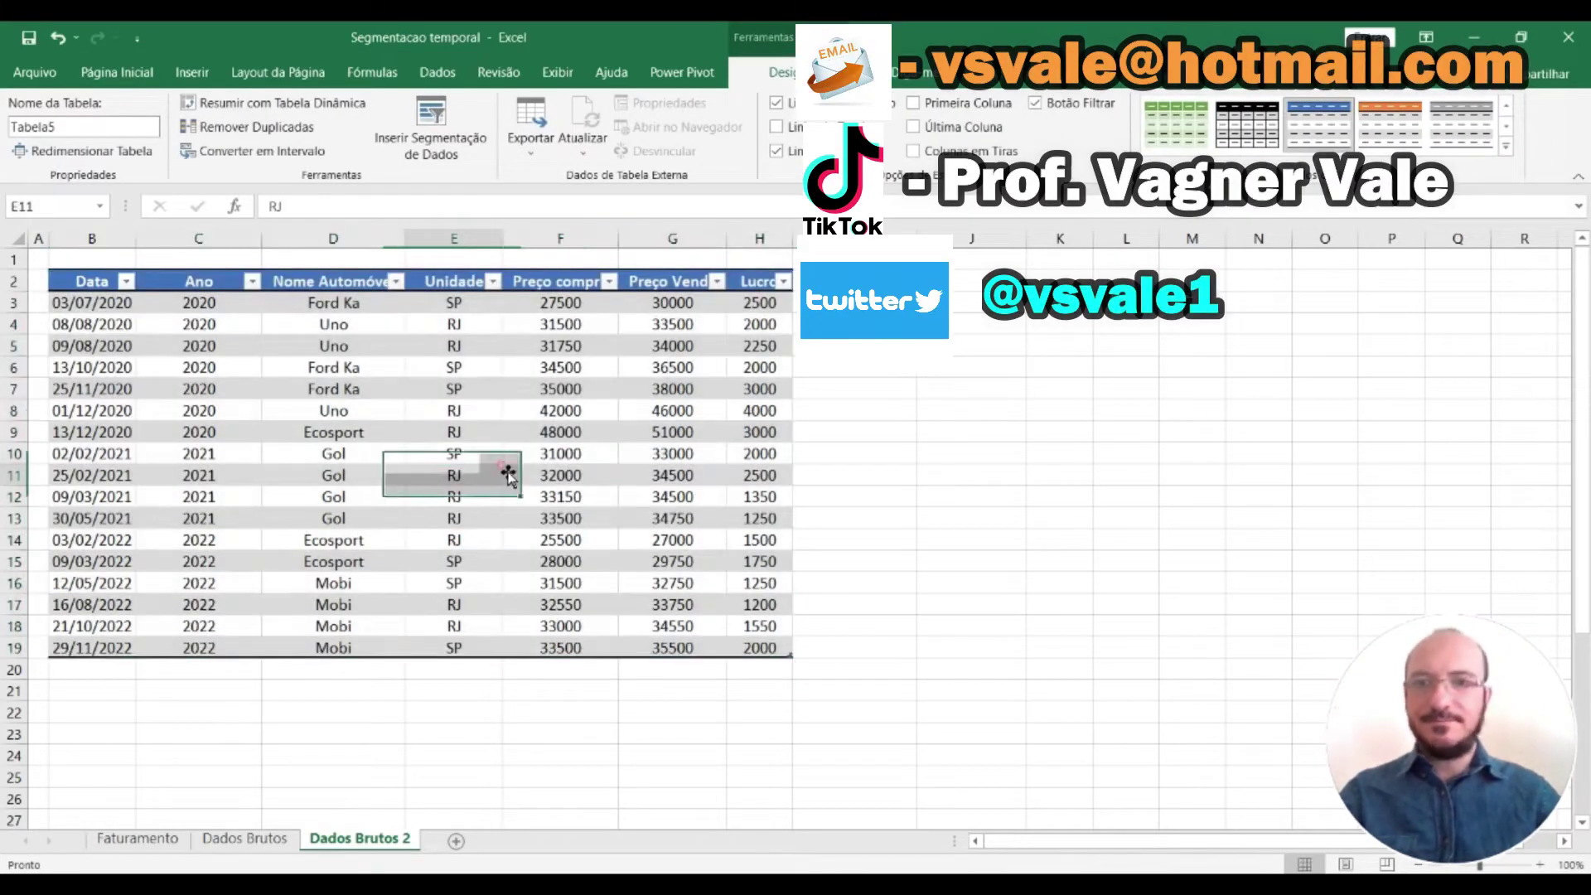
Apply the Moeda number format with the R$ symbol to the Preço compra, Preço Venda and Lucro values
drag(565, 310, 747, 655)
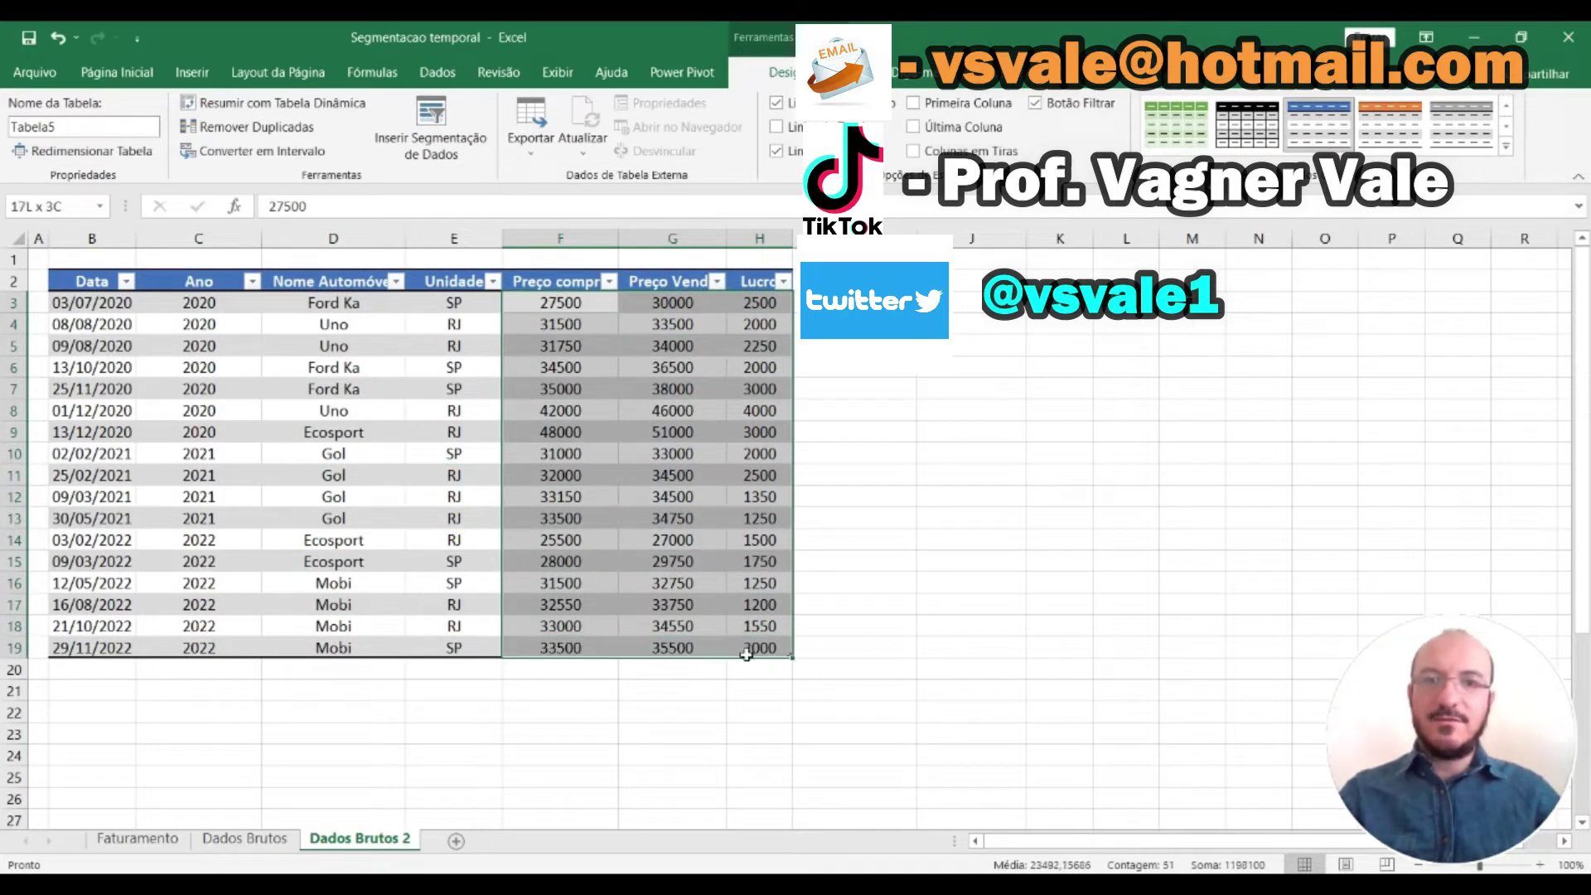
right_click(598, 483)
click(684, 800)
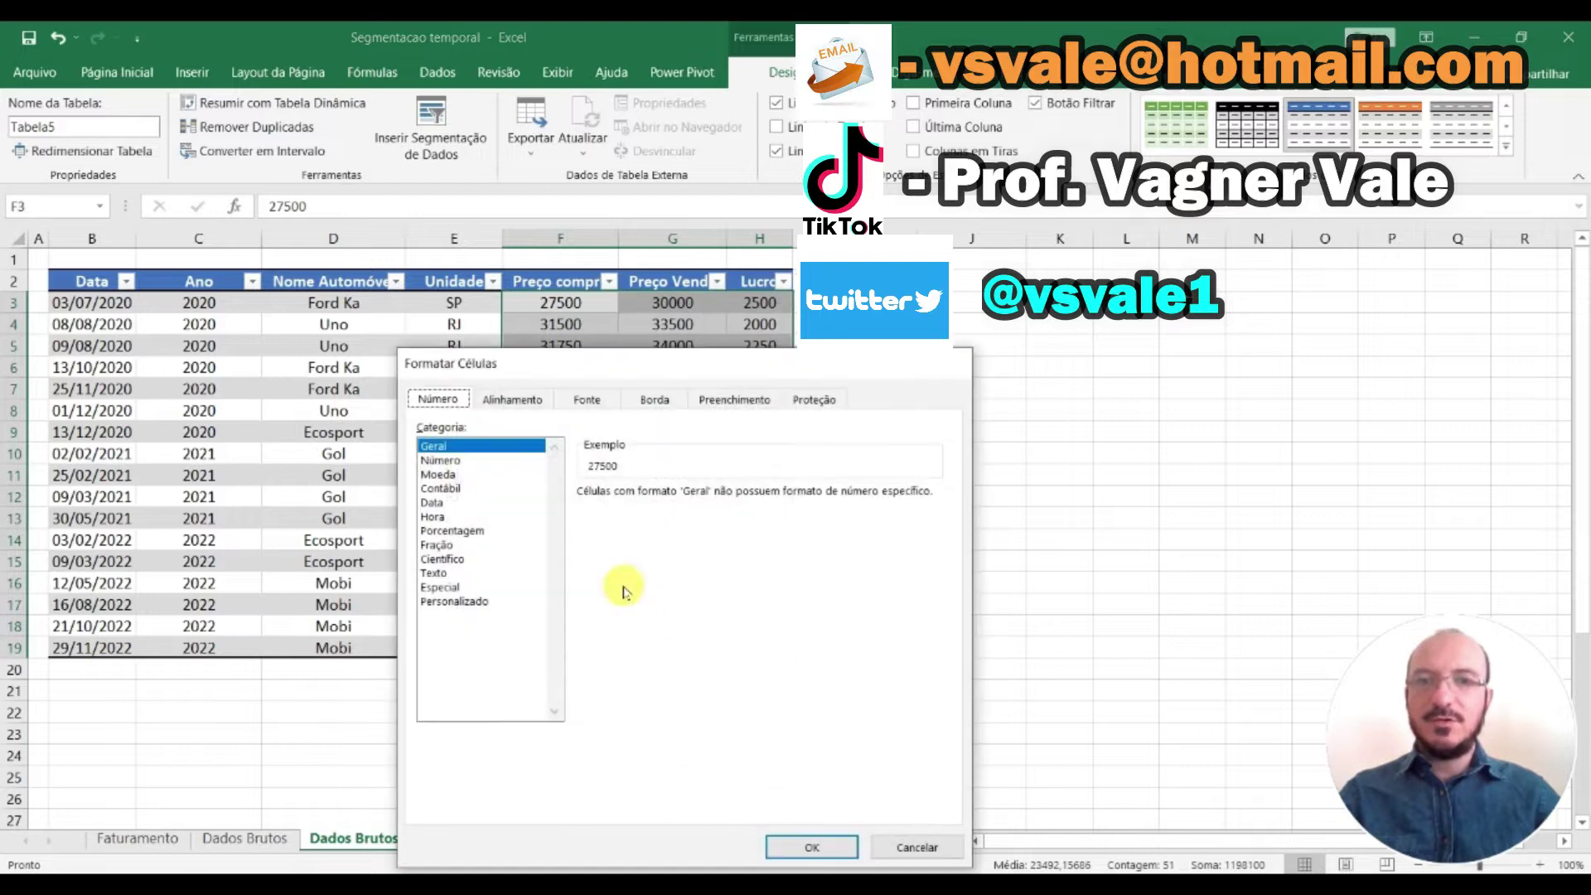
click(437, 476)
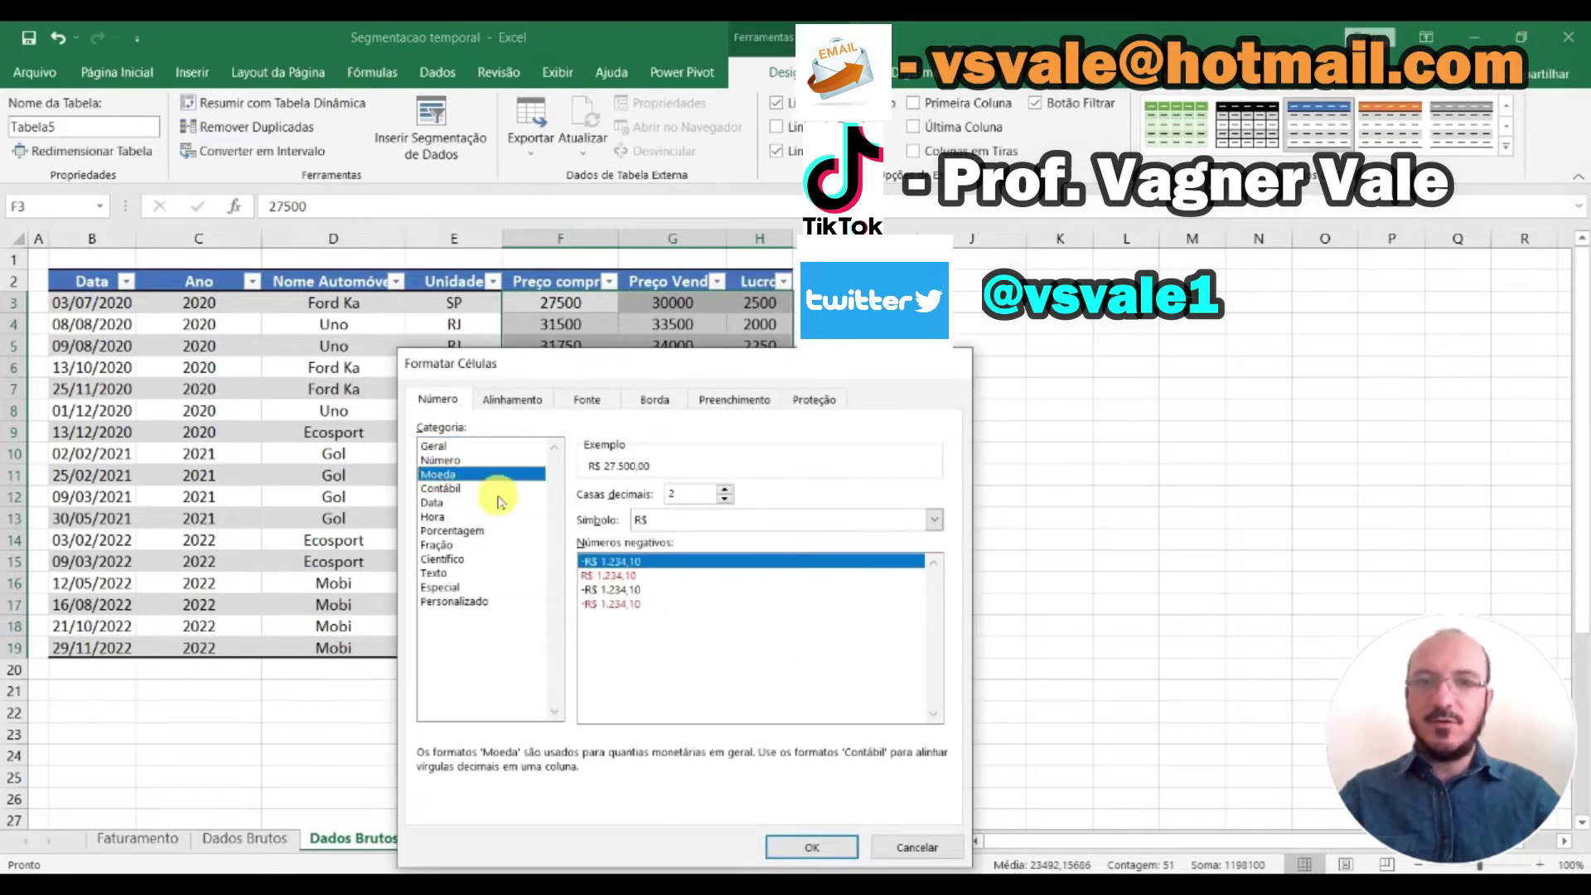
click(812, 847)
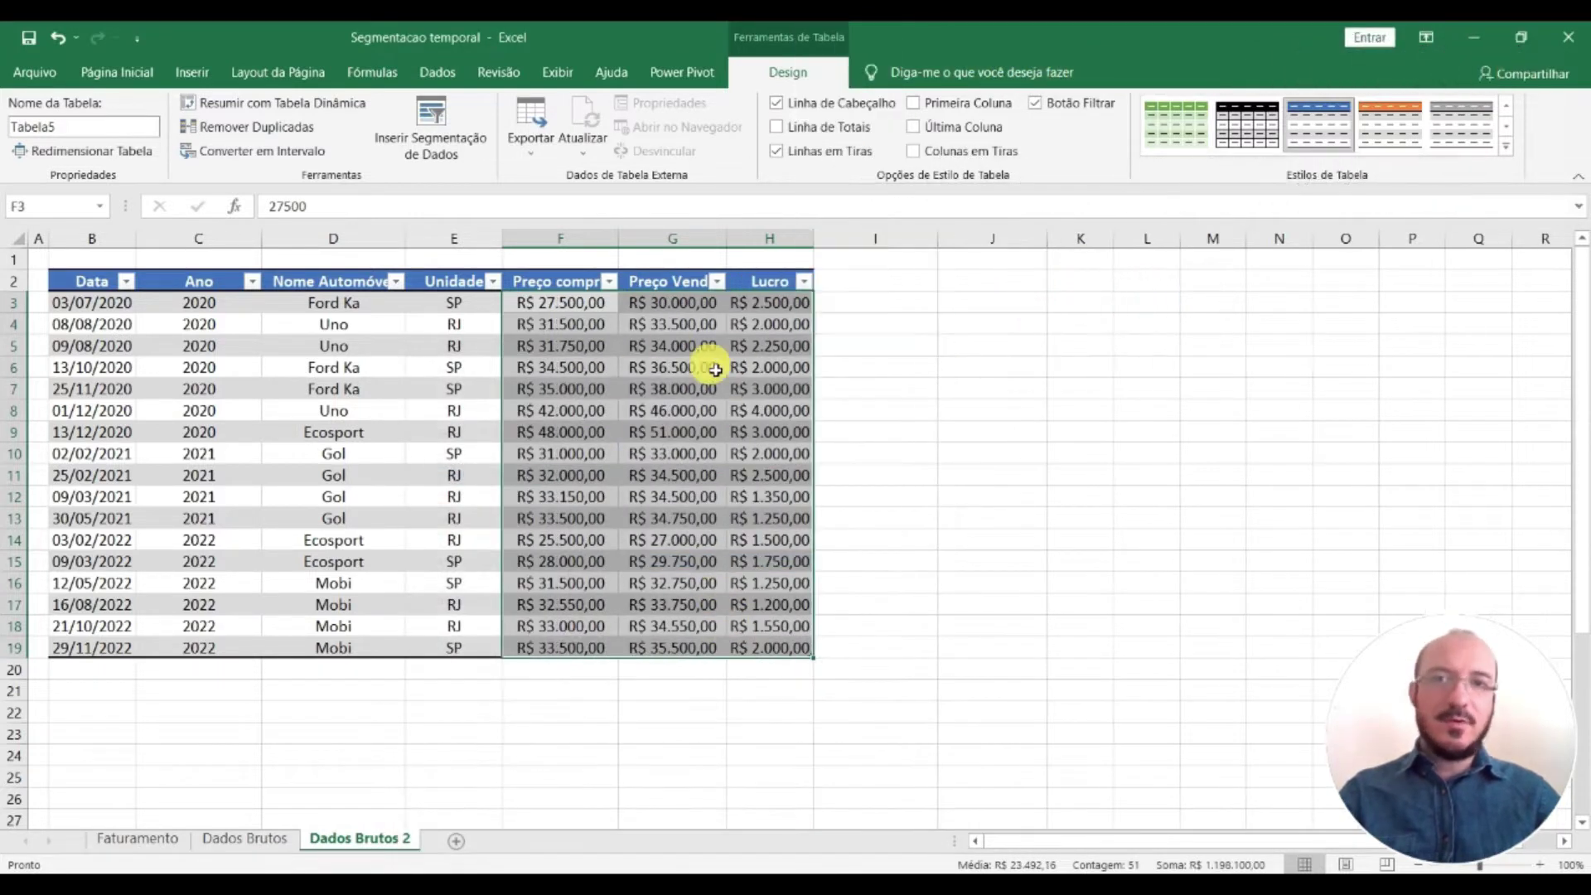
Remove both decimal places from the currency values in the Preço compra, Preço Venda and Lucro columns
click(126, 72)
click(875, 143)
click(874, 143)
click(572, 389)
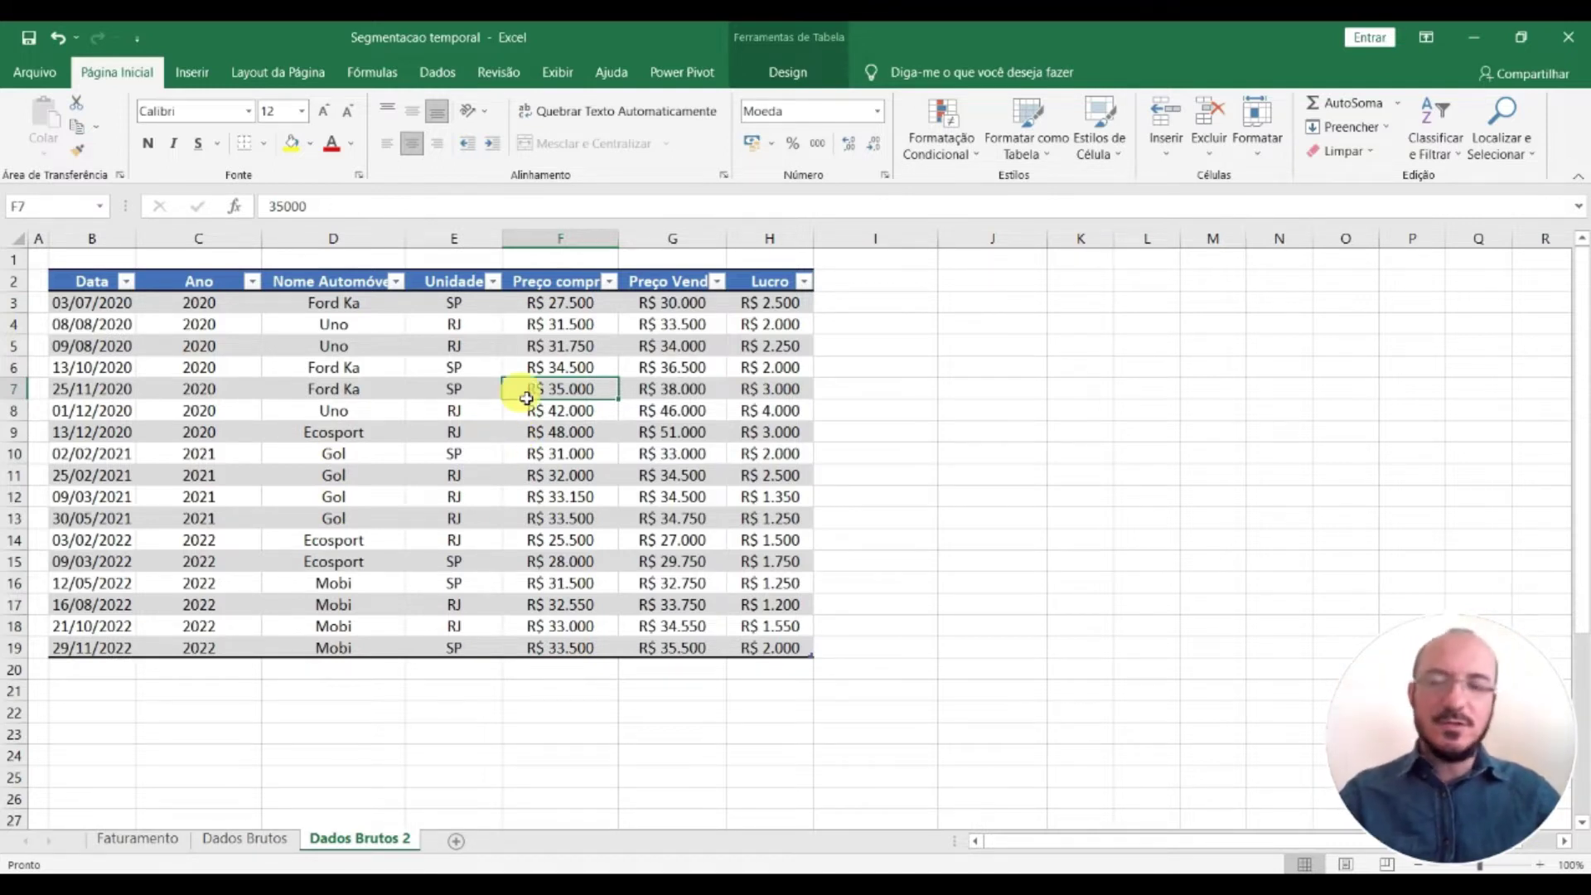
Review the values in the table's Ano and Data columns
click(336, 395)
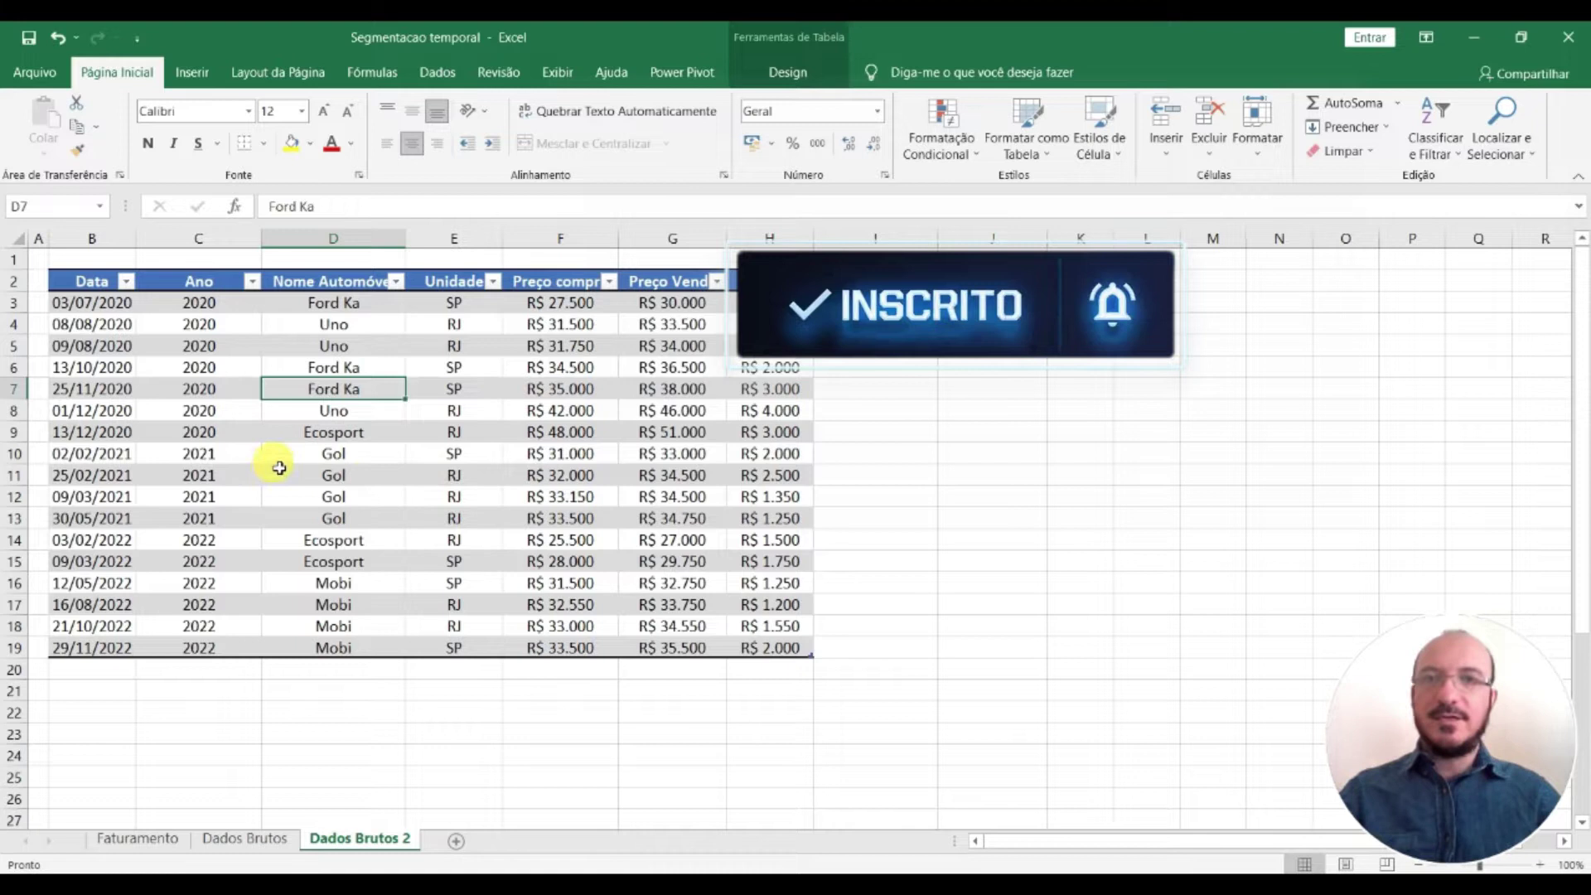
click(236, 464)
drag(203, 304, 175, 645)
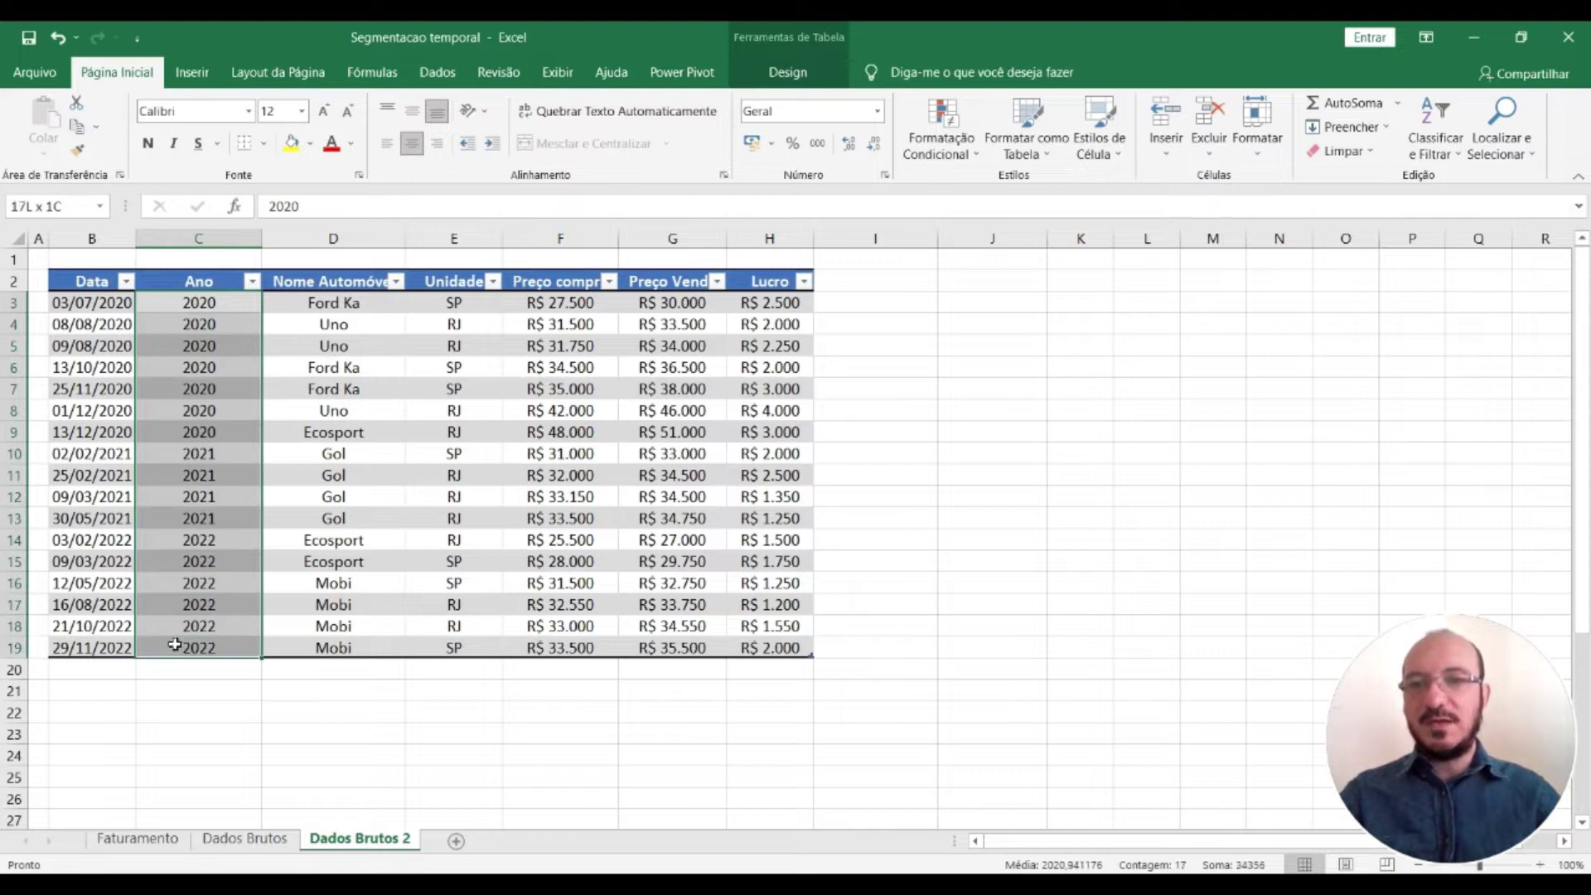
click(416, 520)
drag(98, 305, 89, 651)
click(257, 485)
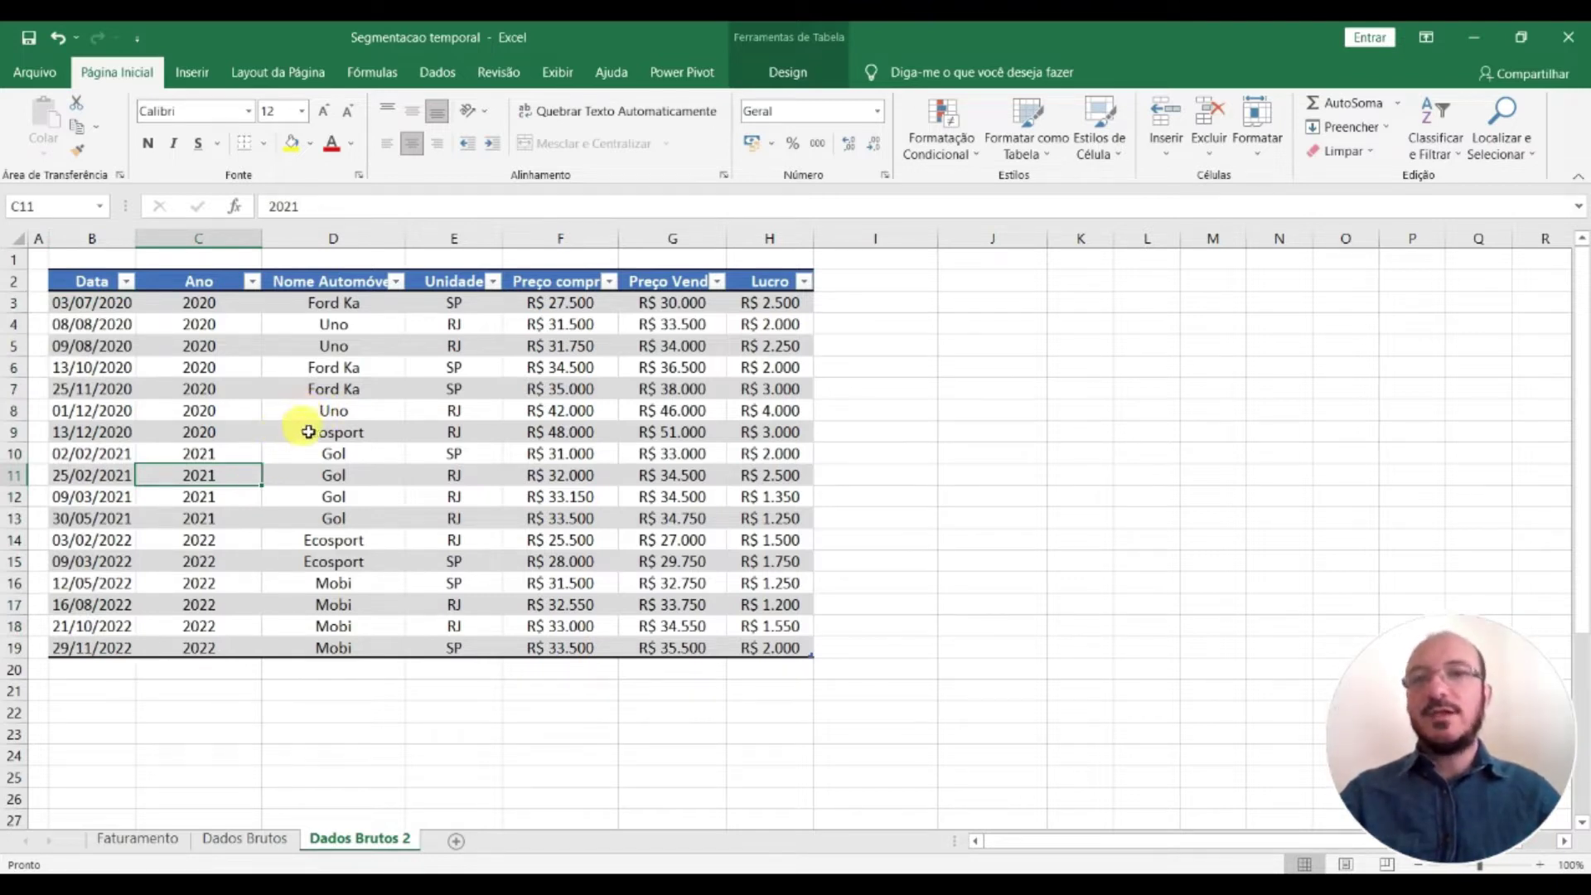
click(413, 395)
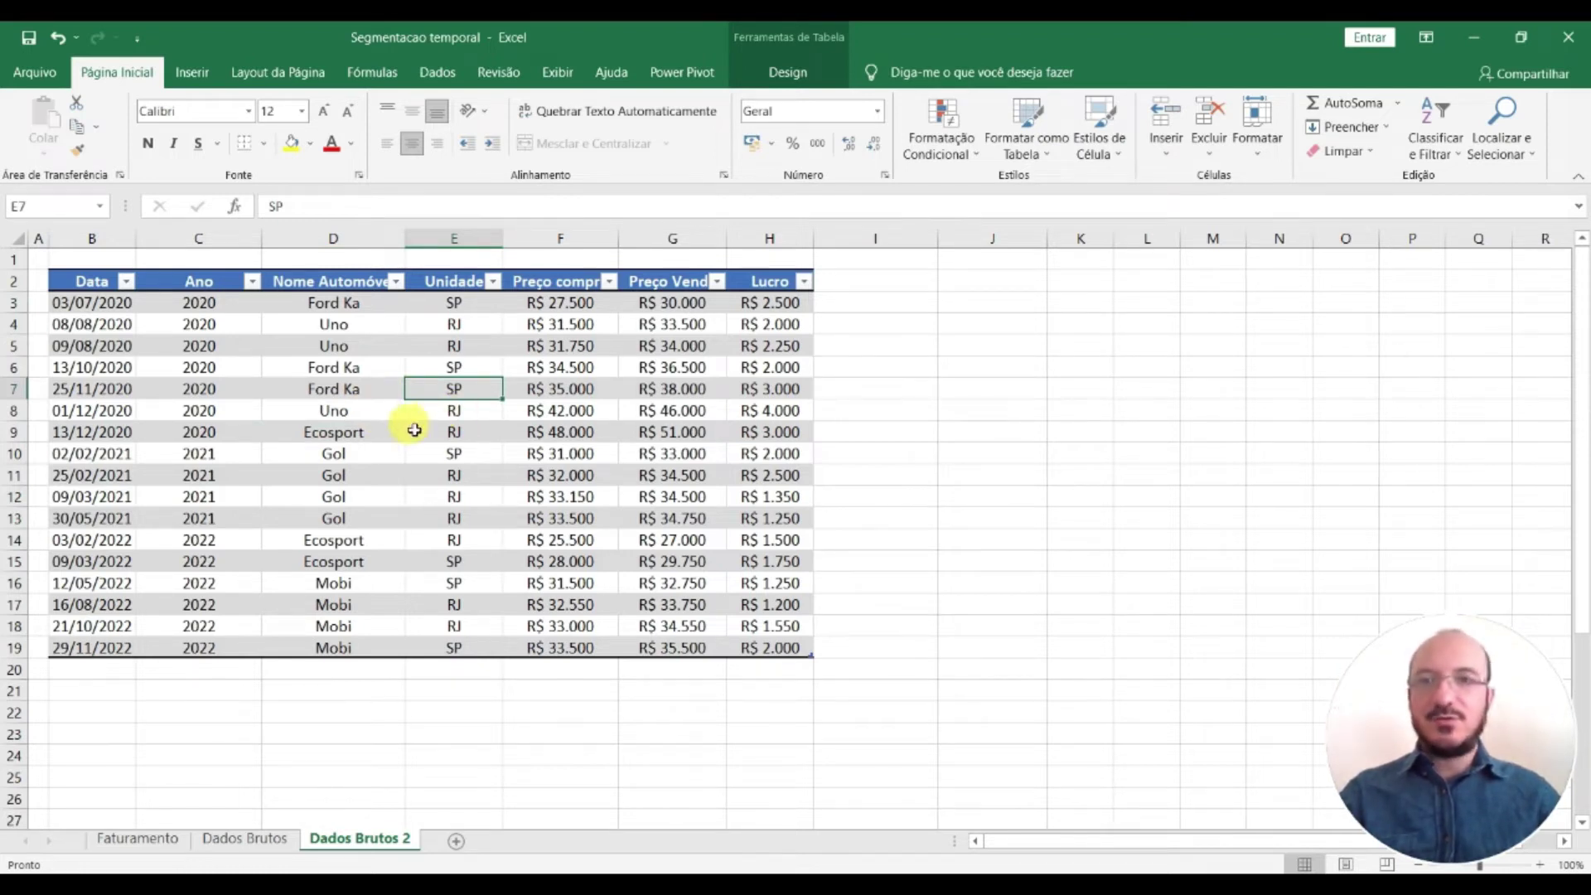
Create a pivot table from Tabela5 on a new worksheet
click(347, 394)
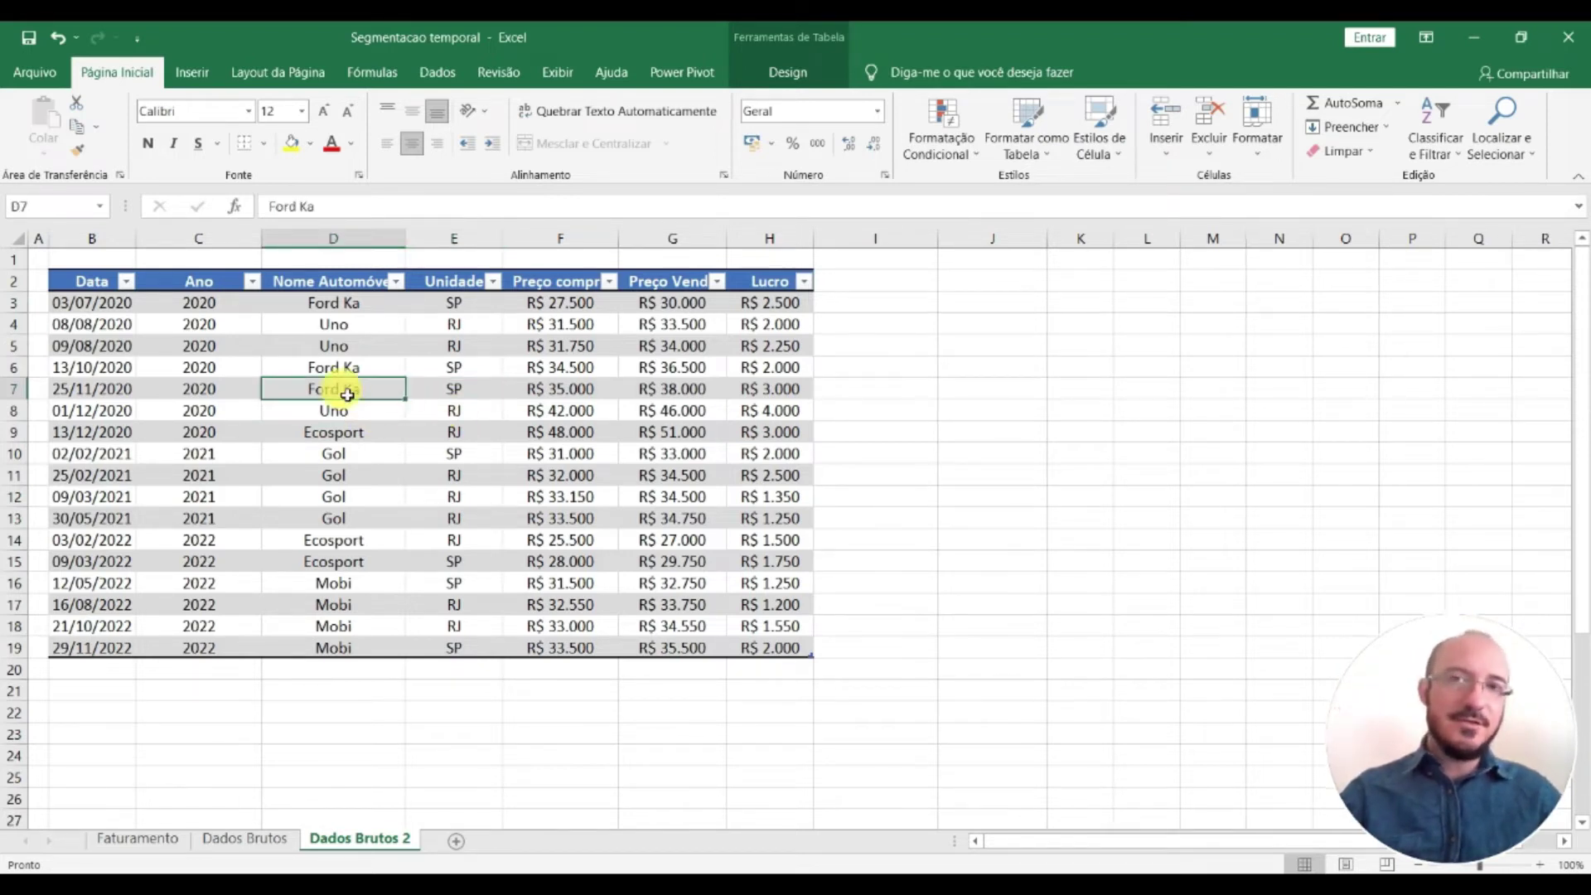
click(209, 74)
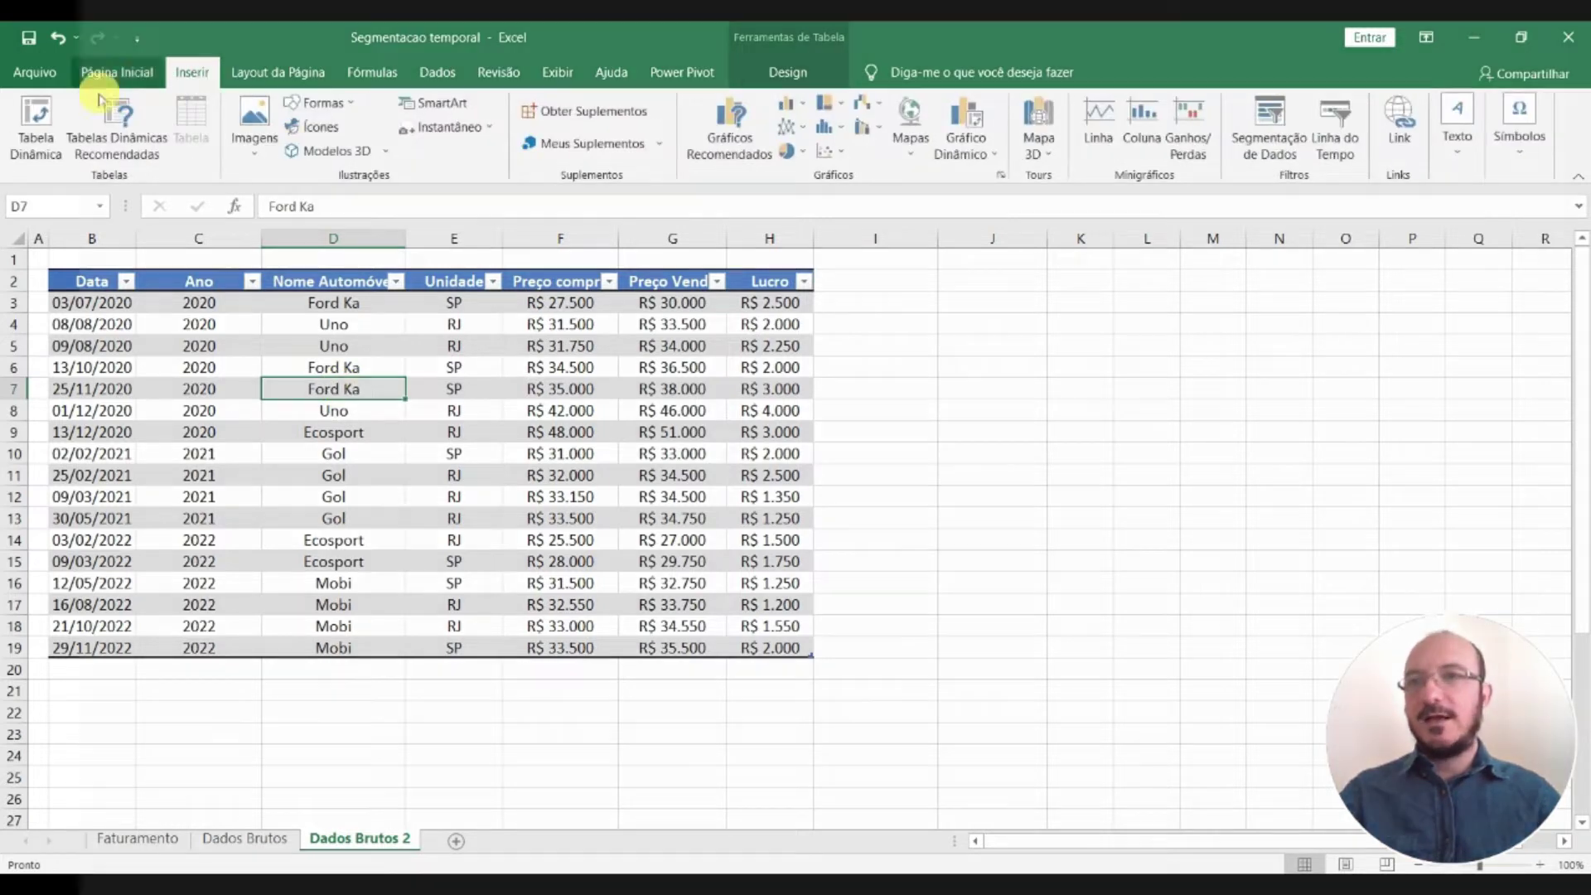
click(33, 119)
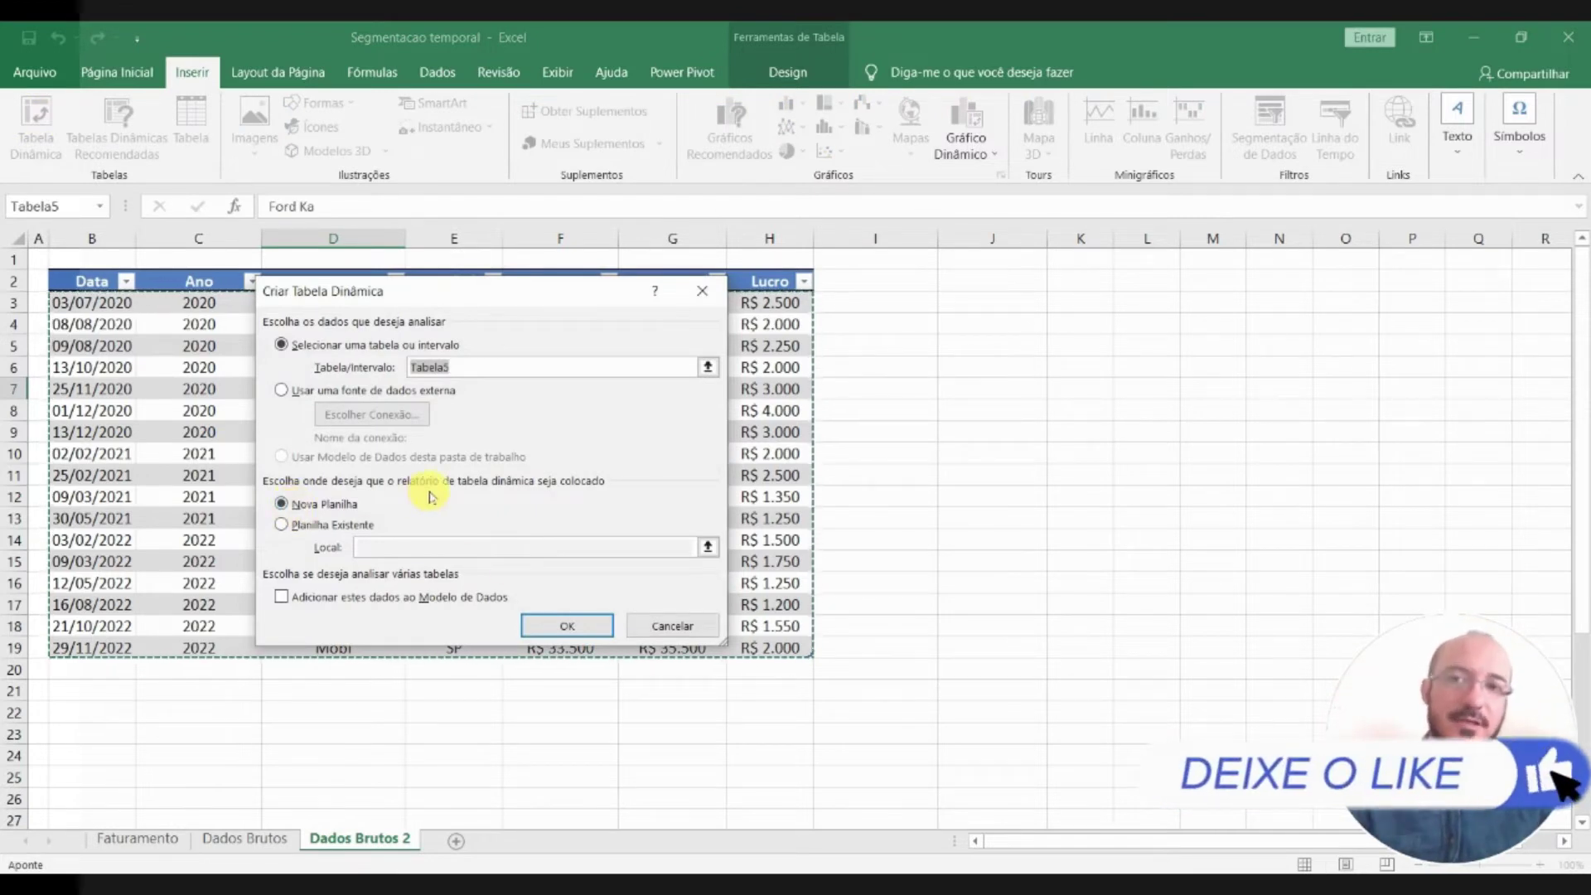
click(288, 524)
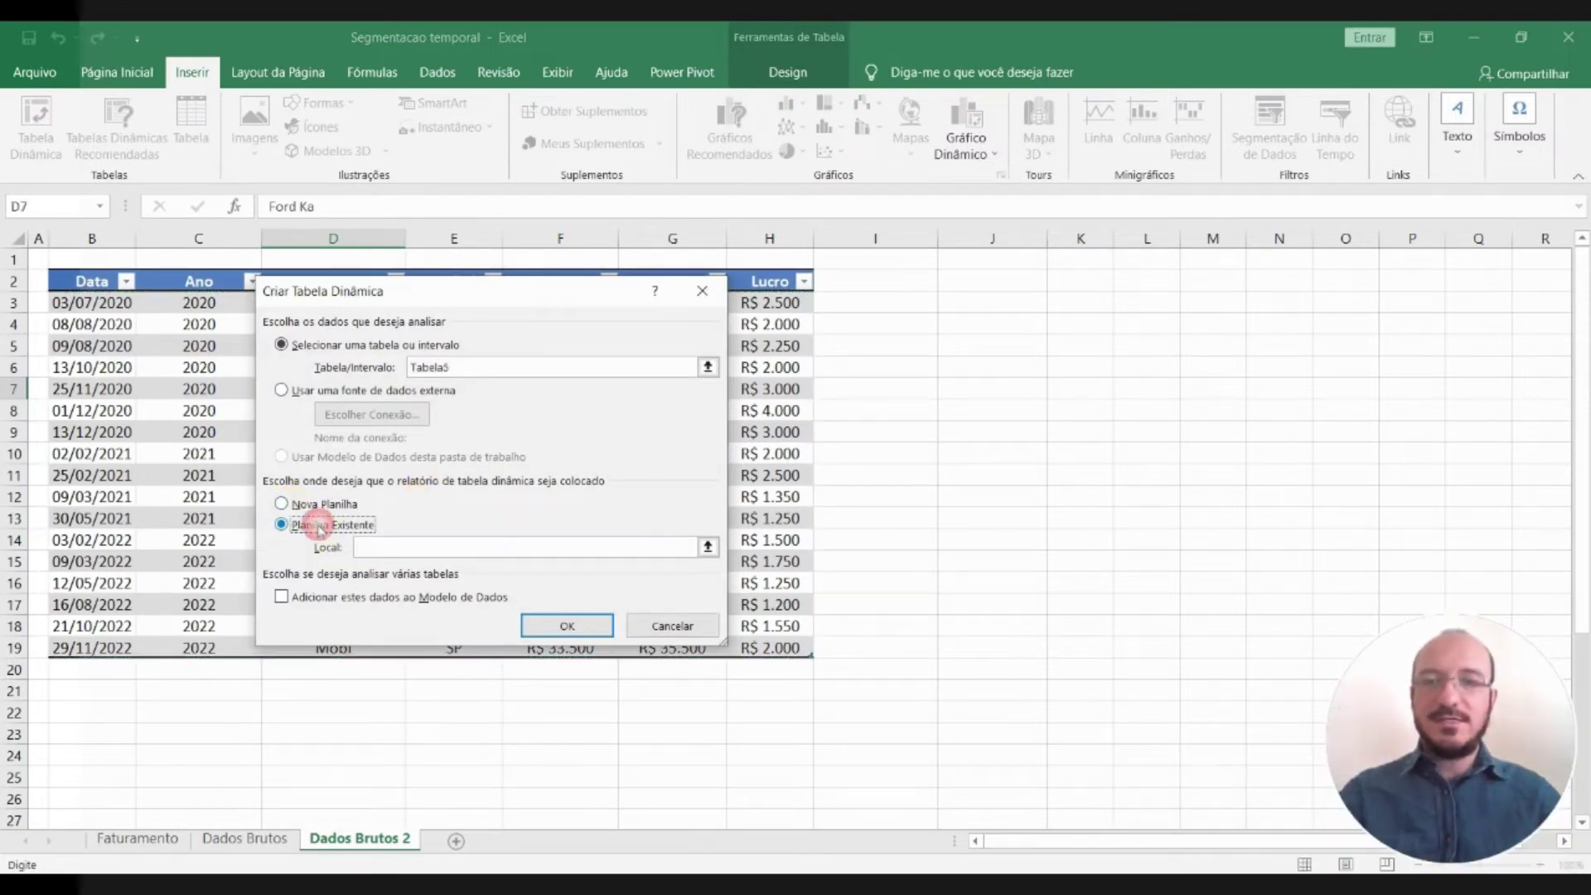
click(323, 505)
click(568, 626)
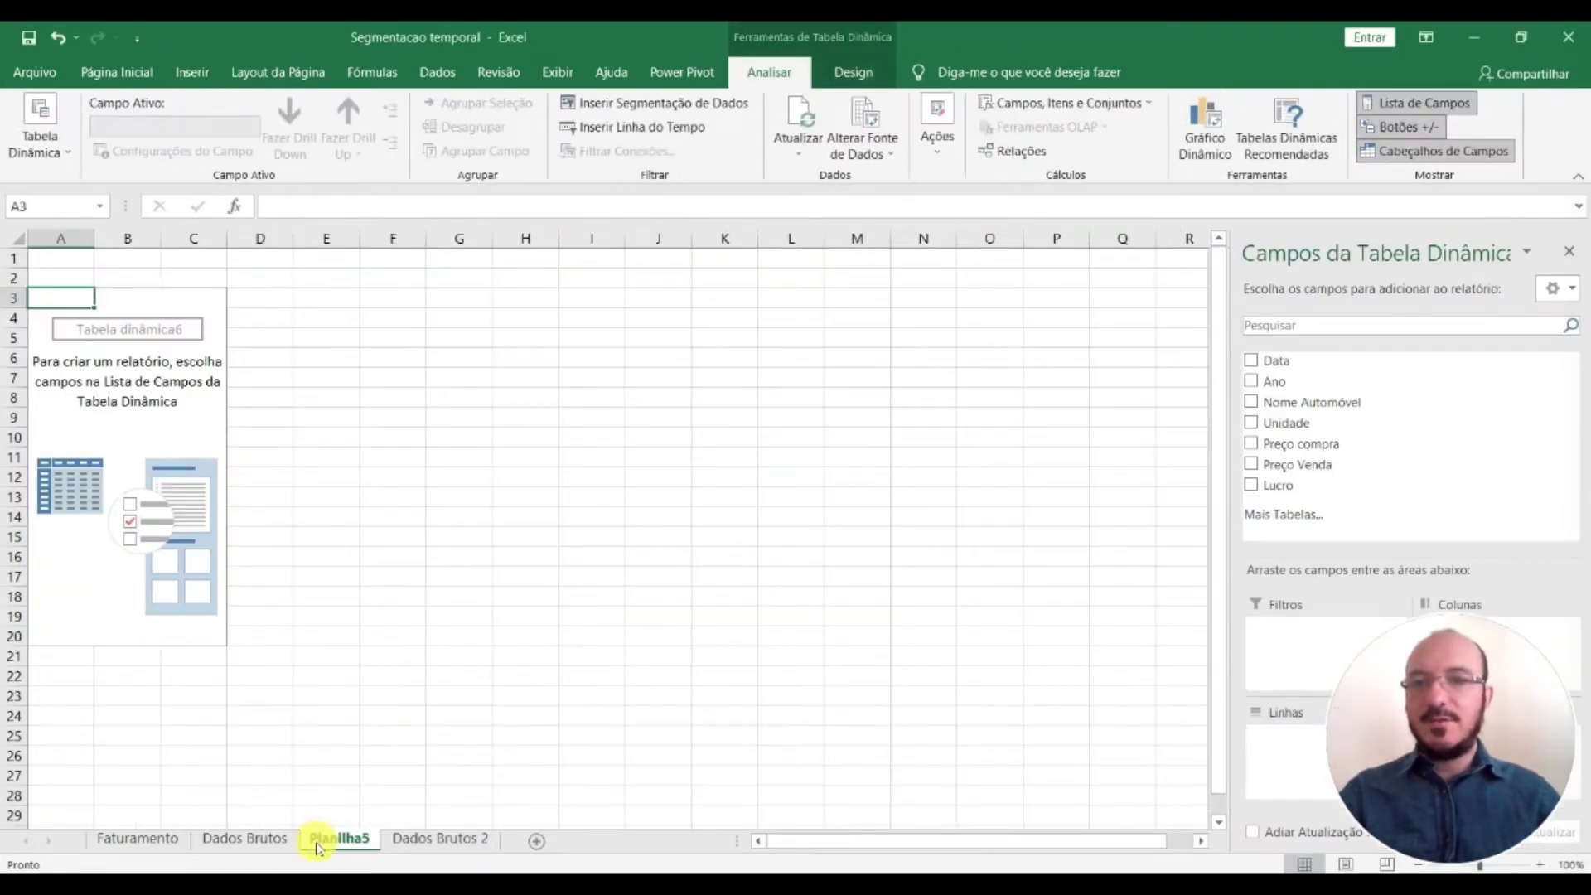
Rename the pivot table's sheet as Analise de dados 1 and move it after the Dados Brutos 2 sheet
right_click(323, 840)
click(372, 648)
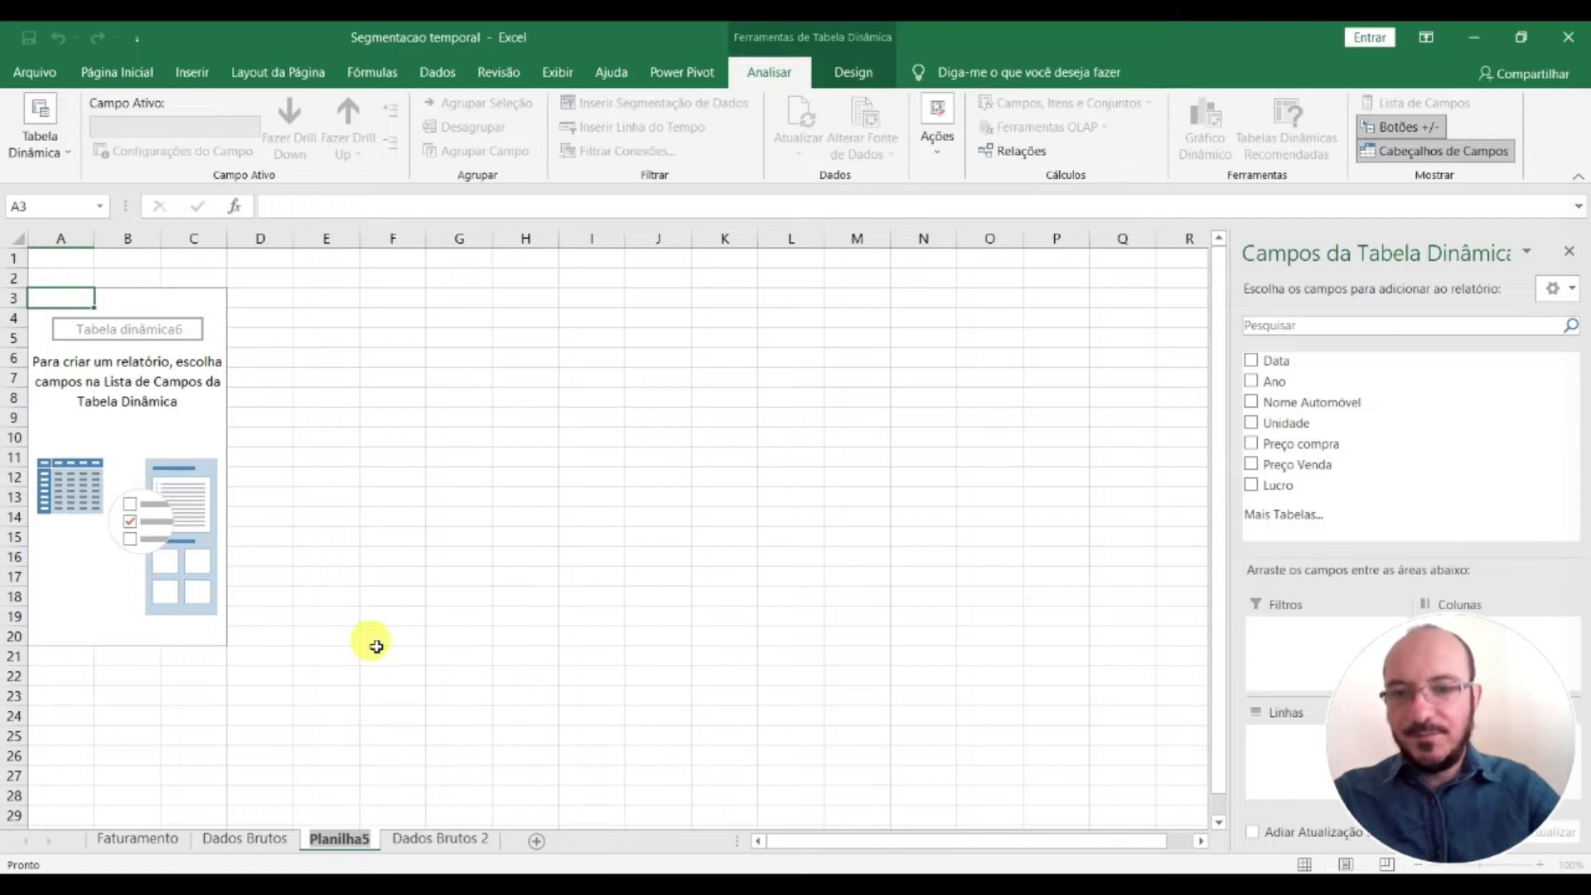
text(Analise de dad)
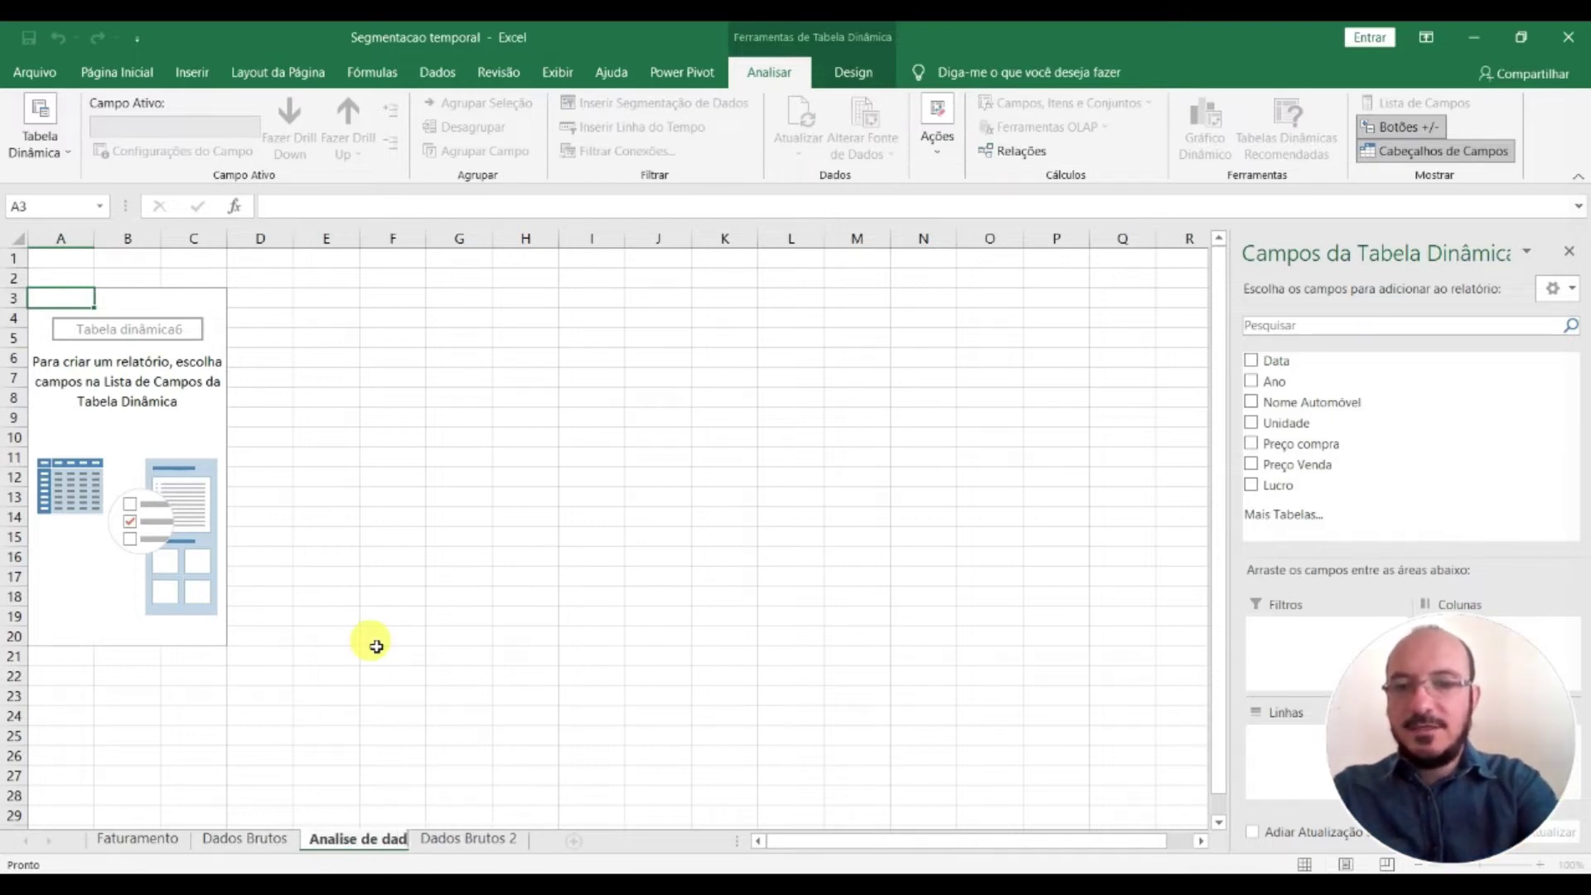
click(377, 645)
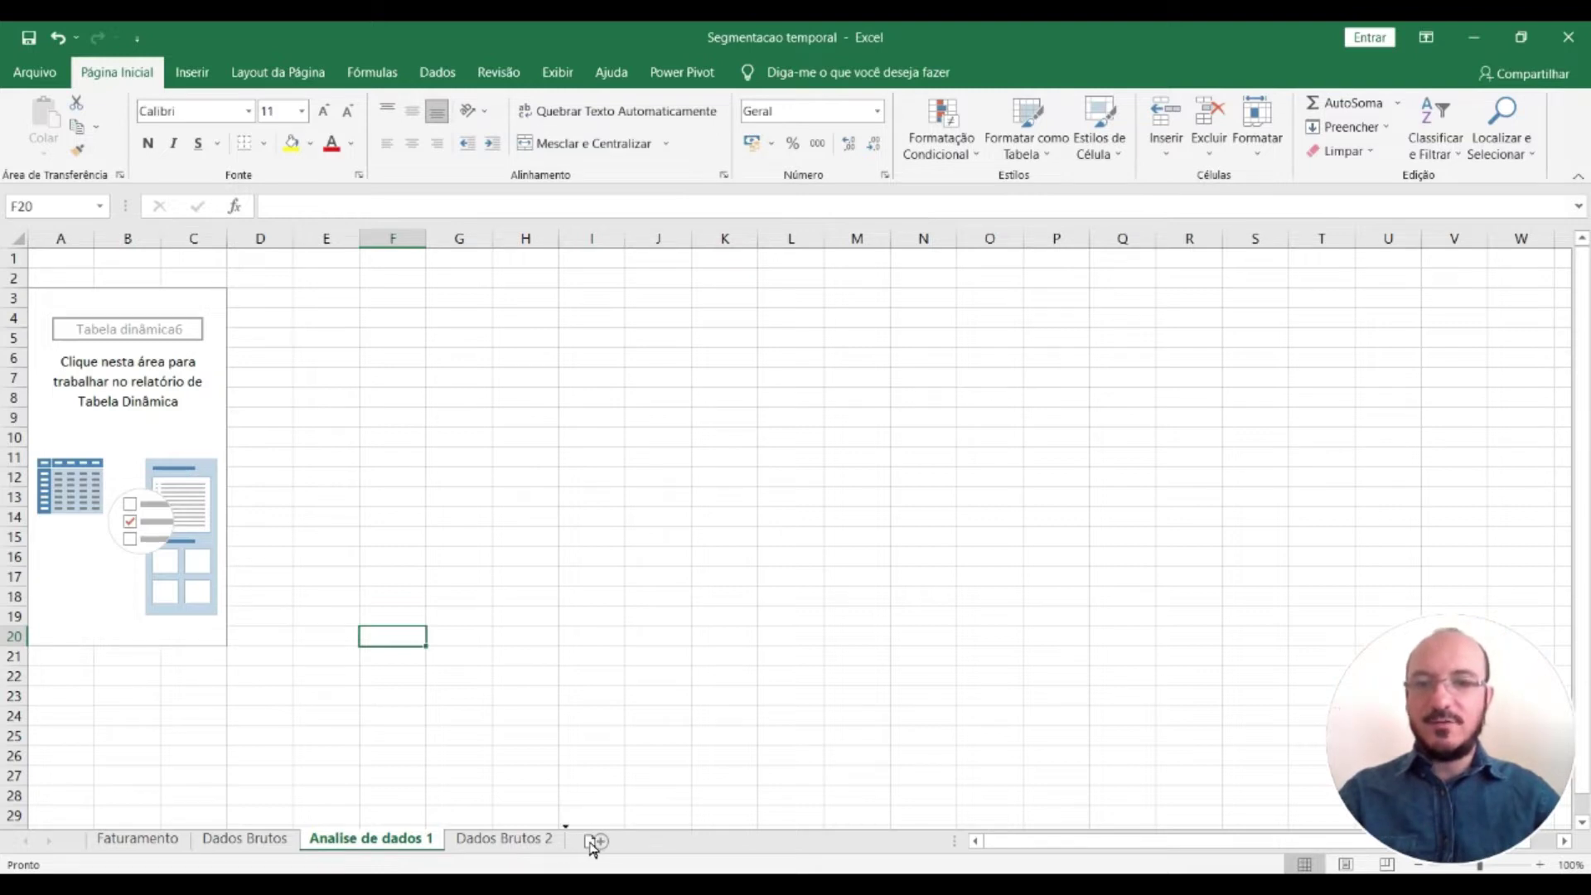
drag(592, 846, 590, 844)
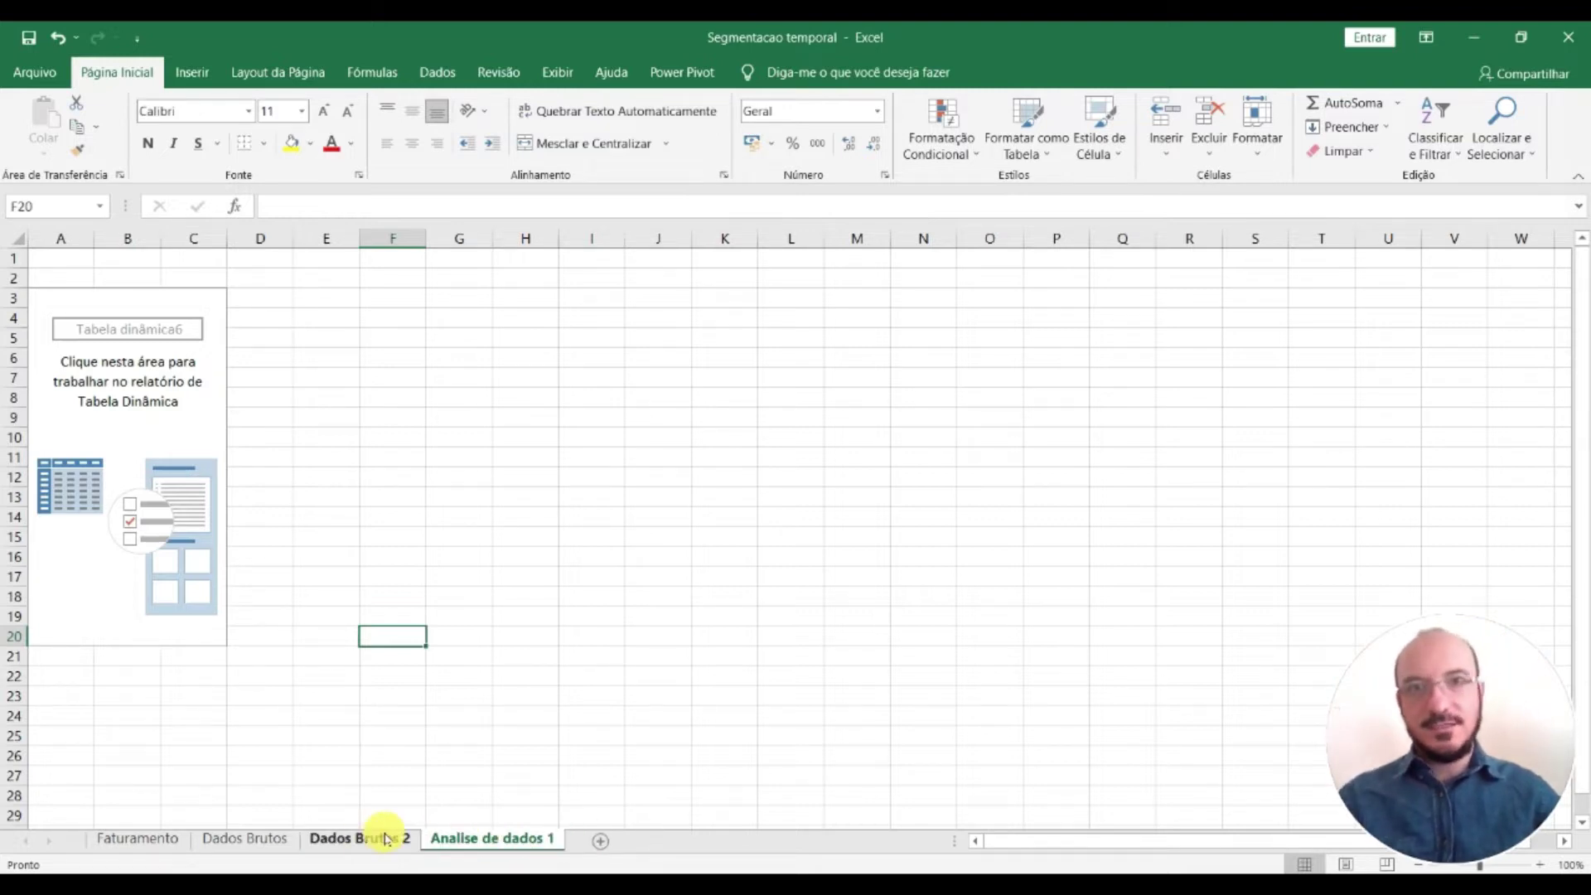
Add the Data field to the rows area of the pivot table on Analise de dados 1
click(143, 382)
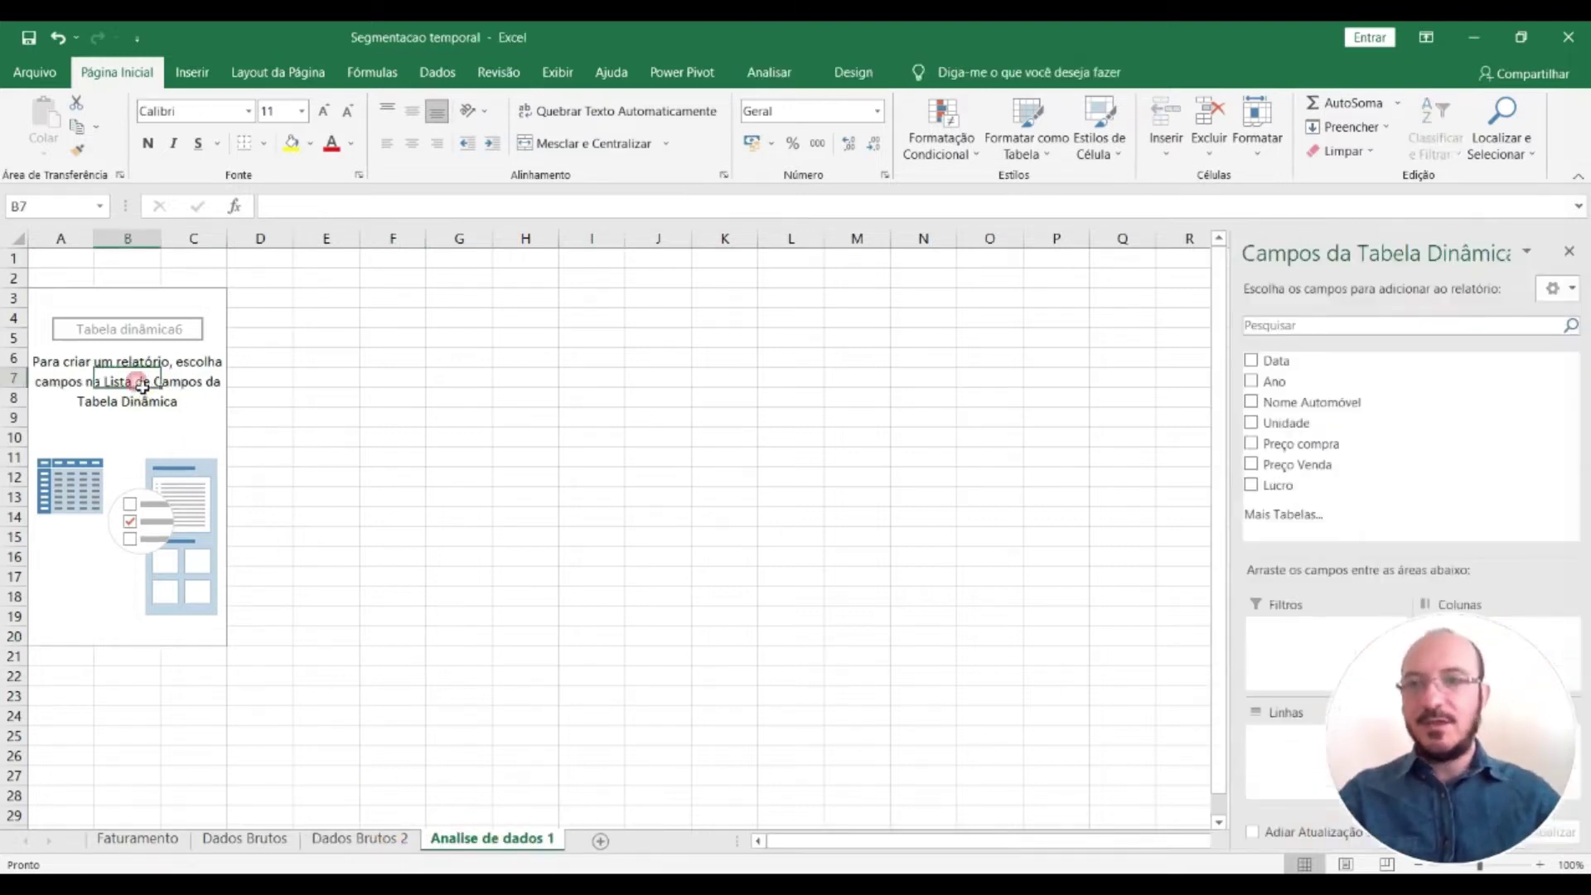
drag(1505, 797, 1108, 704)
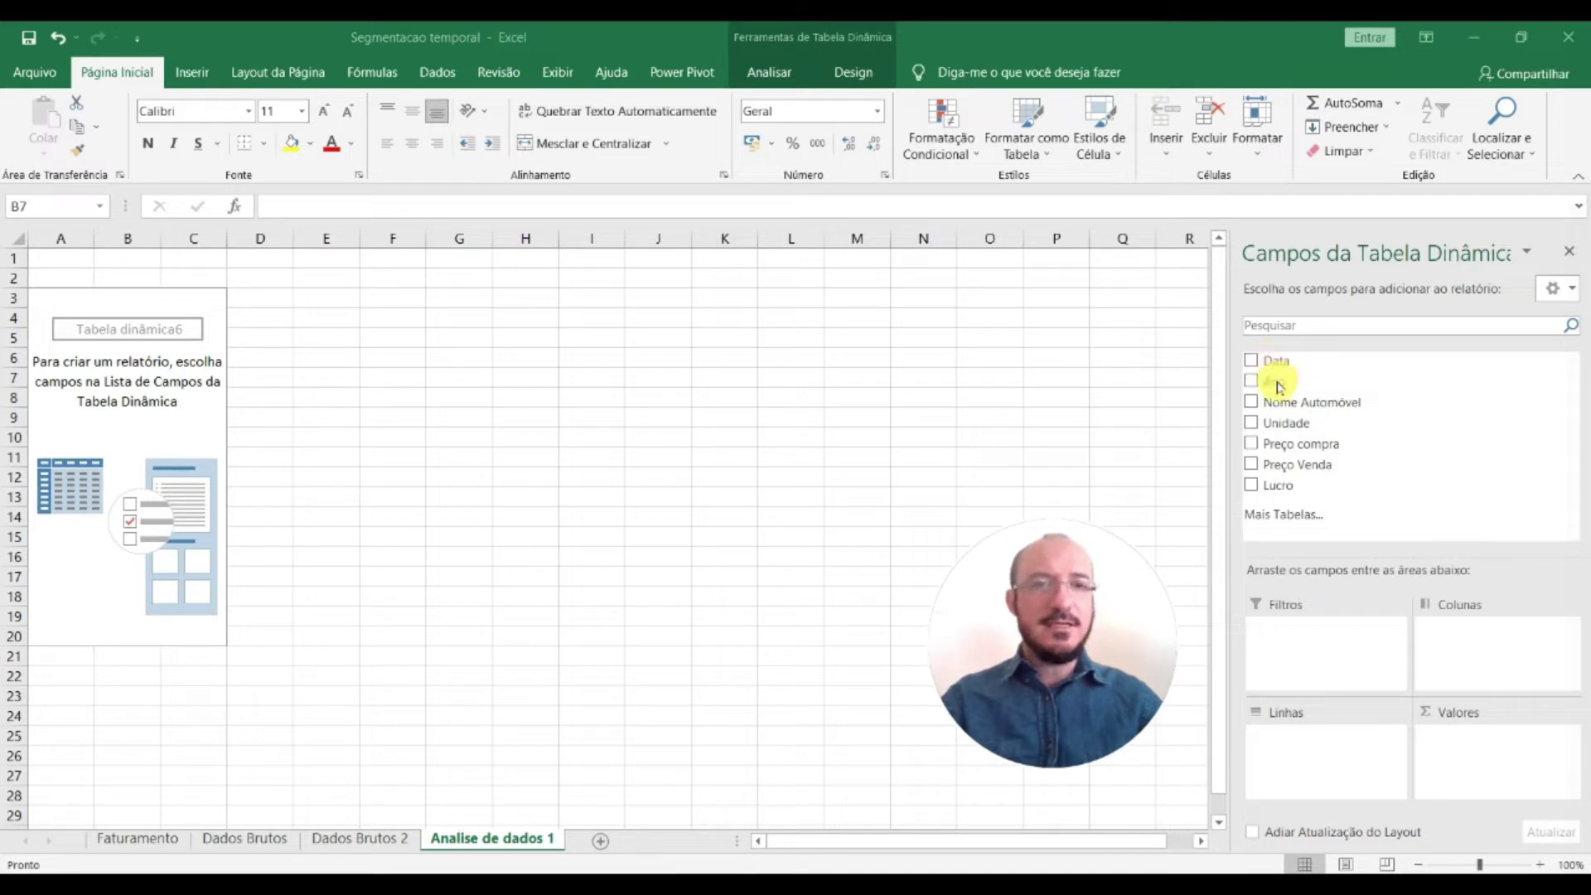
drag(1279, 368, 1295, 674)
drag(1301, 364, 1353, 759)
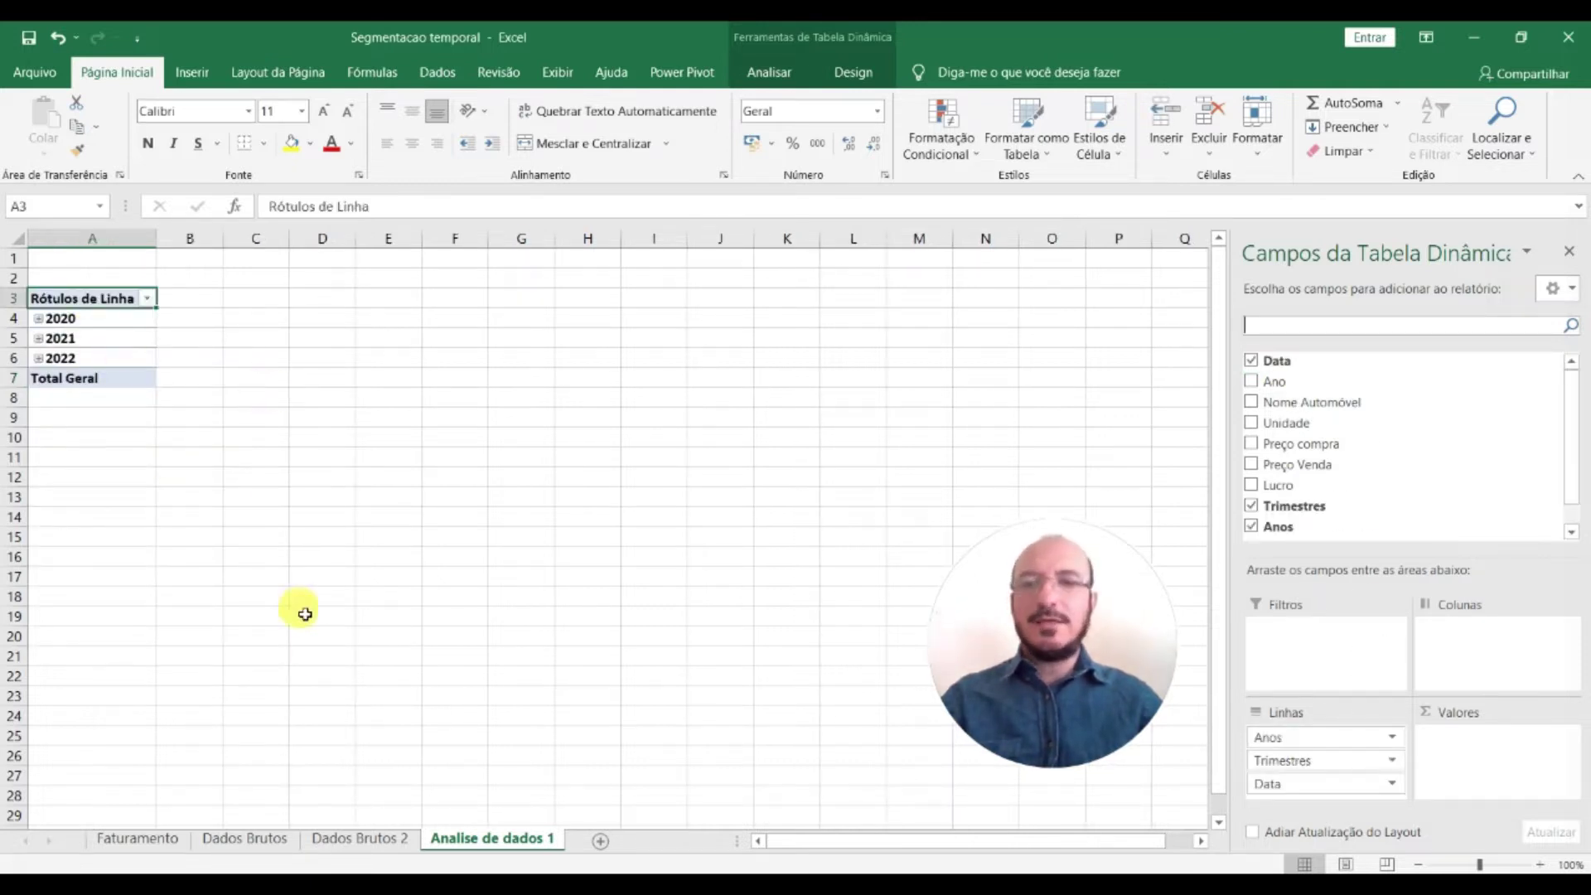
Check the dates in the Data column of the source table on the Dados Brutos 2 sheet
click(344, 839)
click(217, 731)
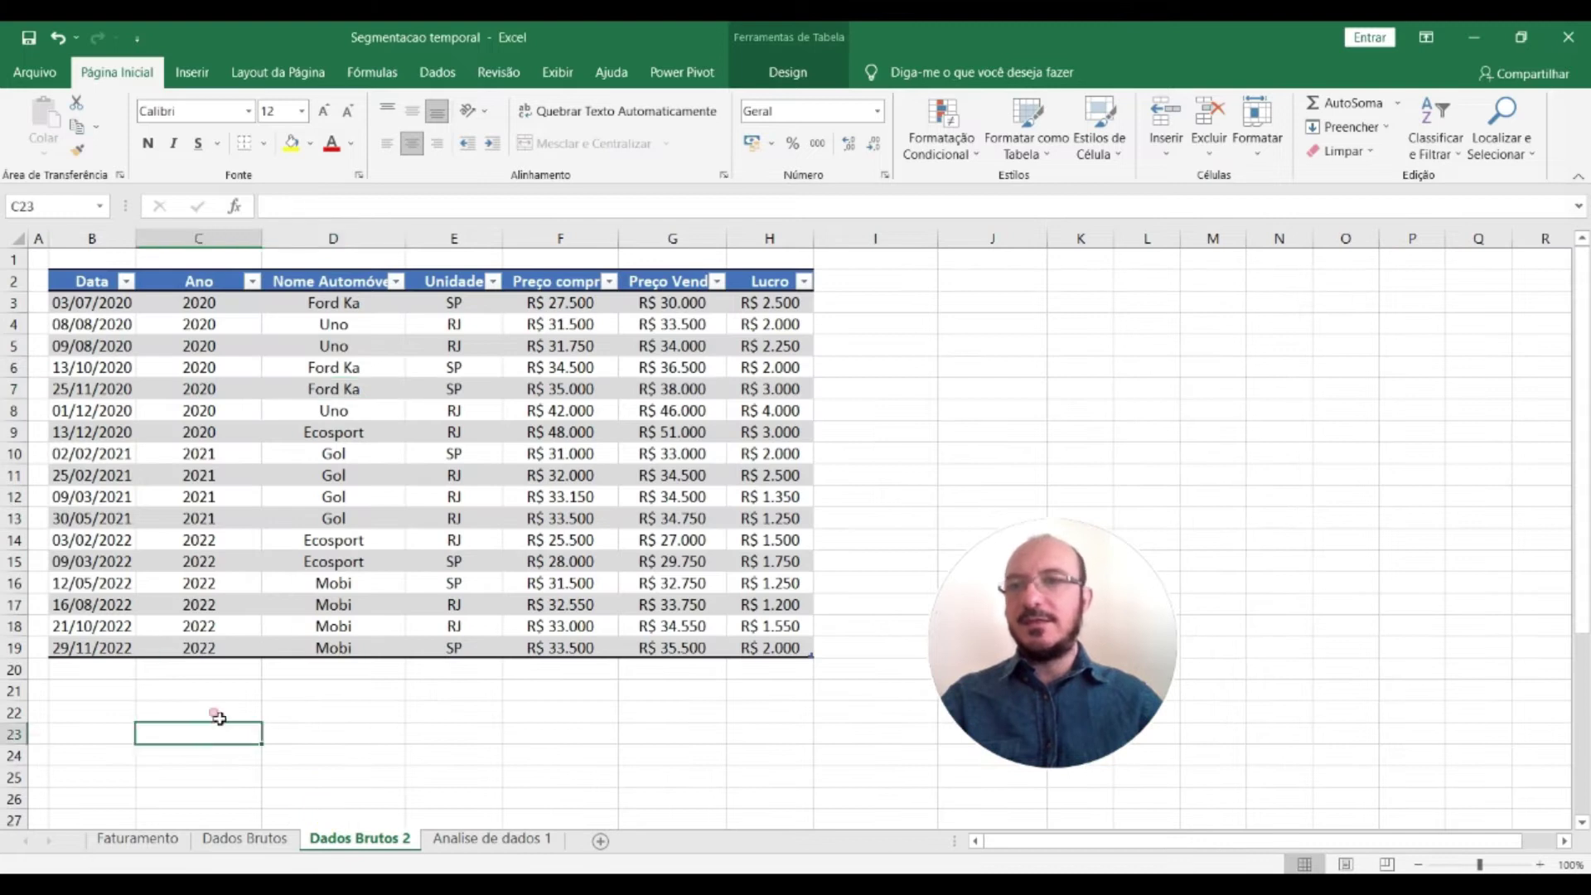
drag(87, 654, 103, 303)
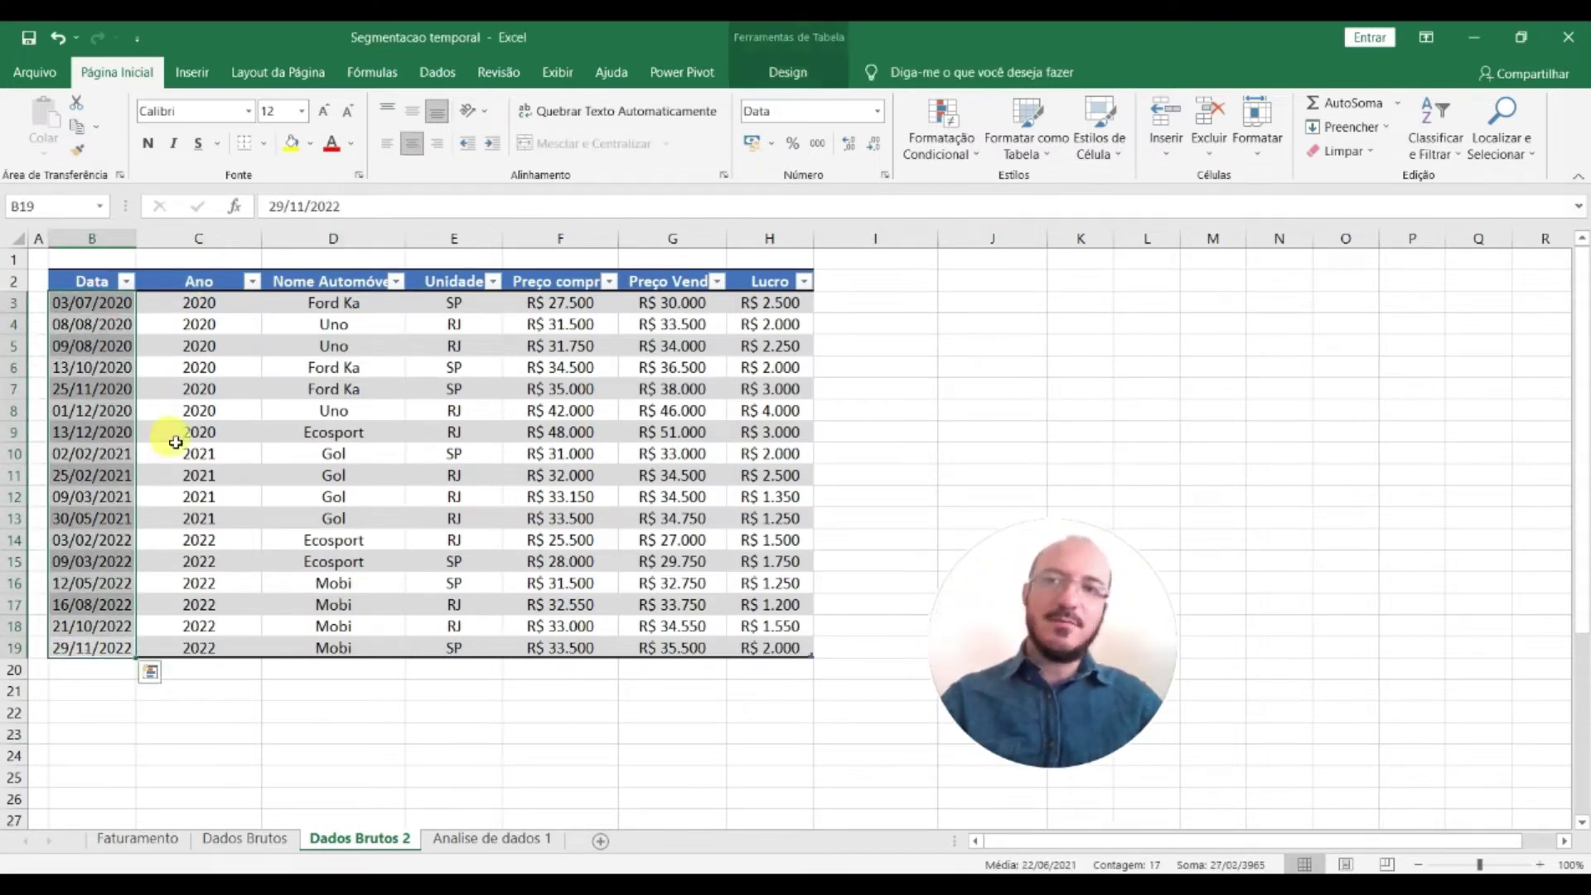
click(273, 369)
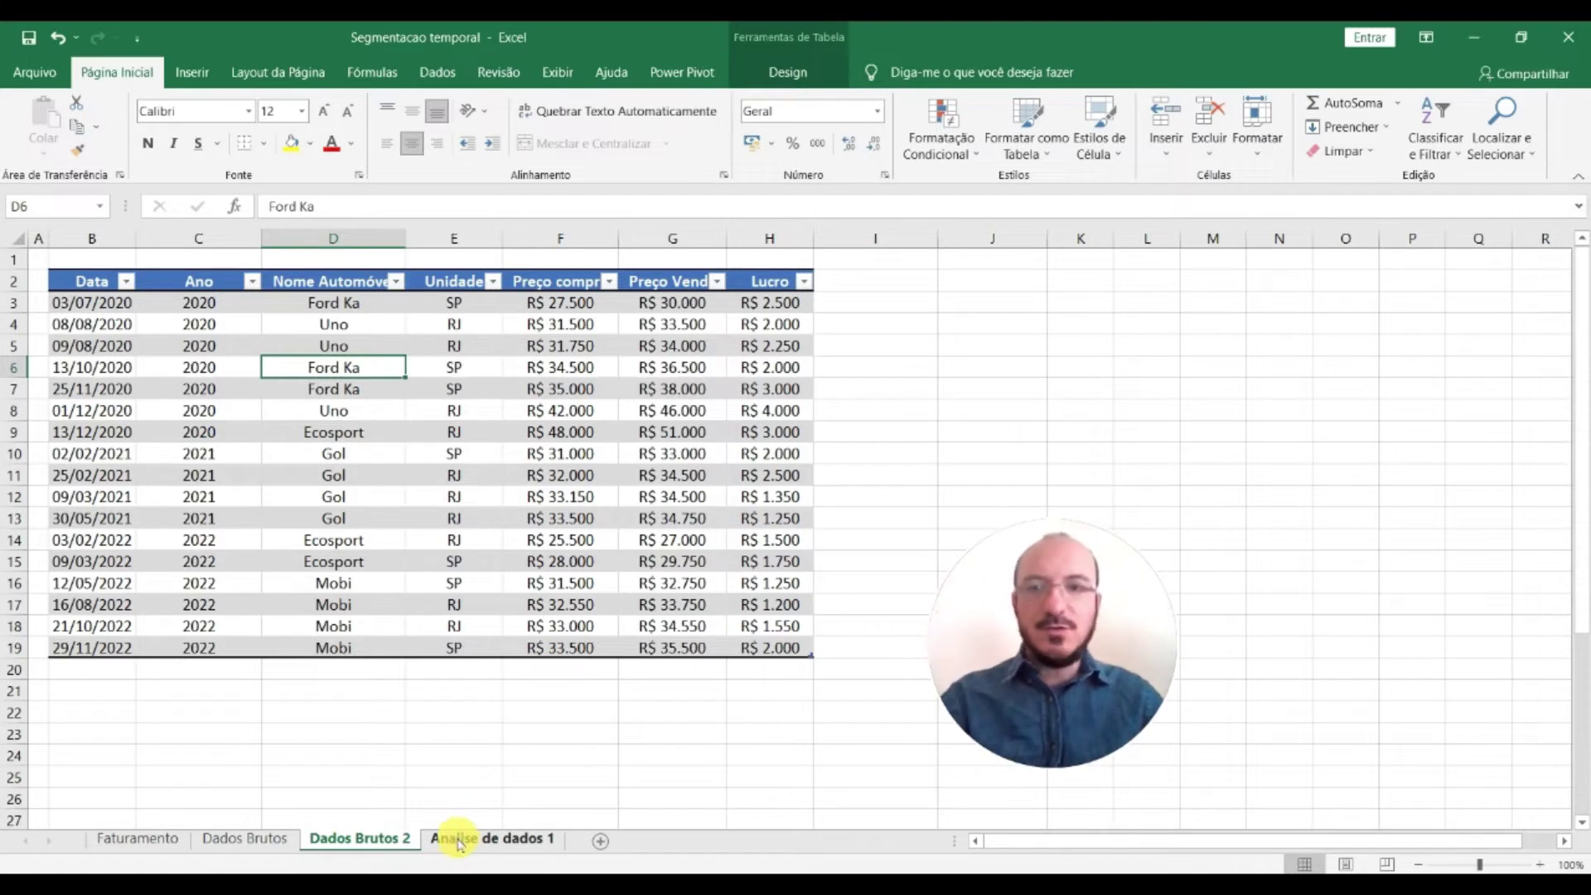
Add the Unidade field to the columns area of the pivot table on Analise de dados 1
click(458, 842)
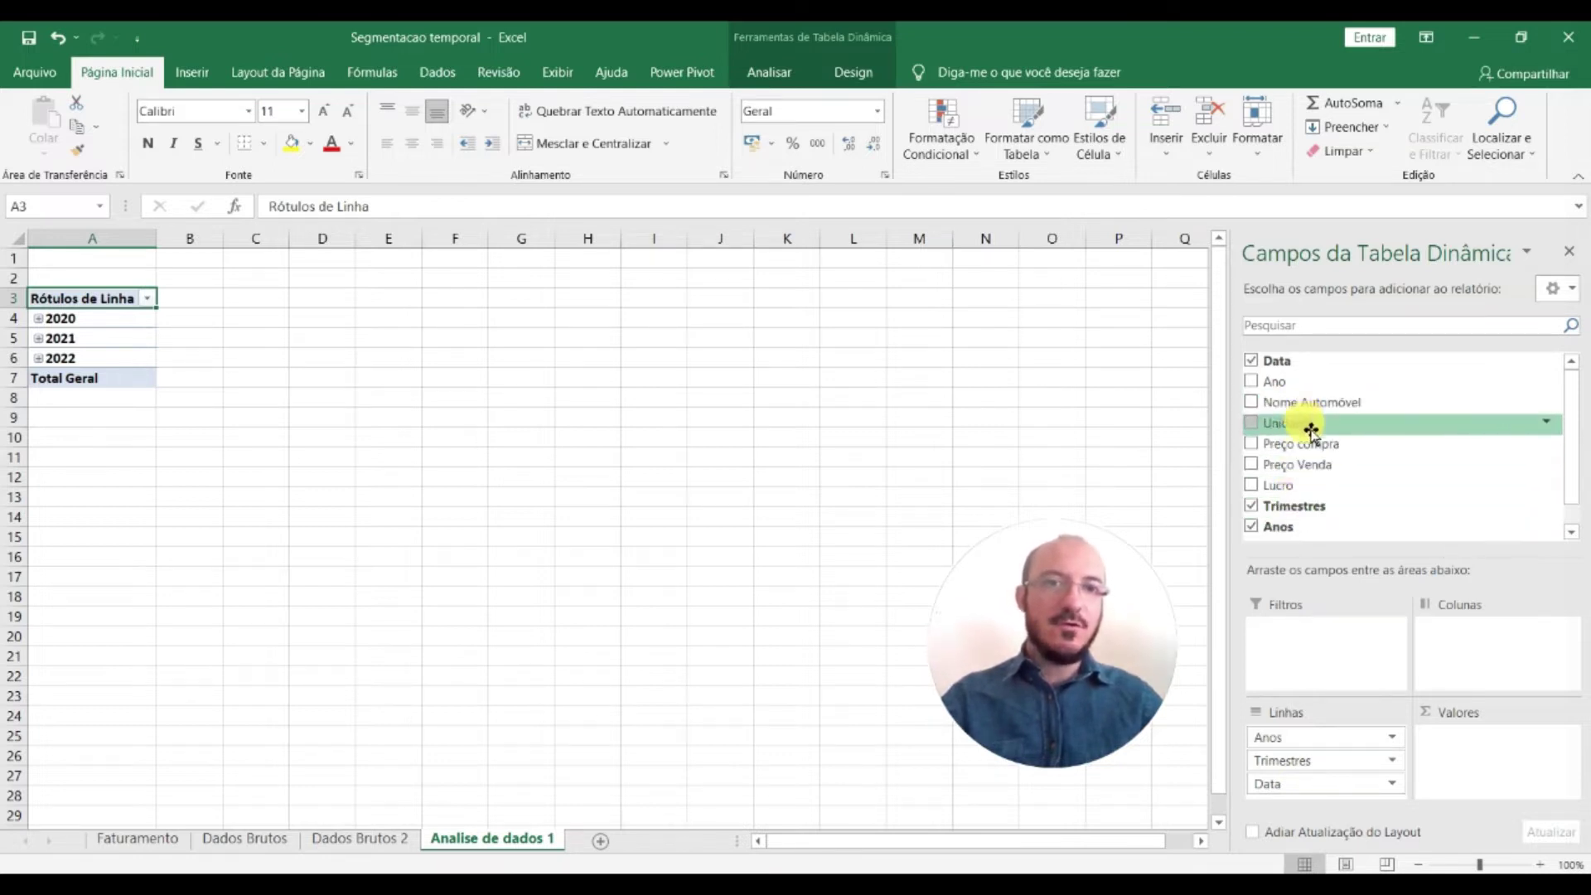
drag(1287, 423, 1489, 638)
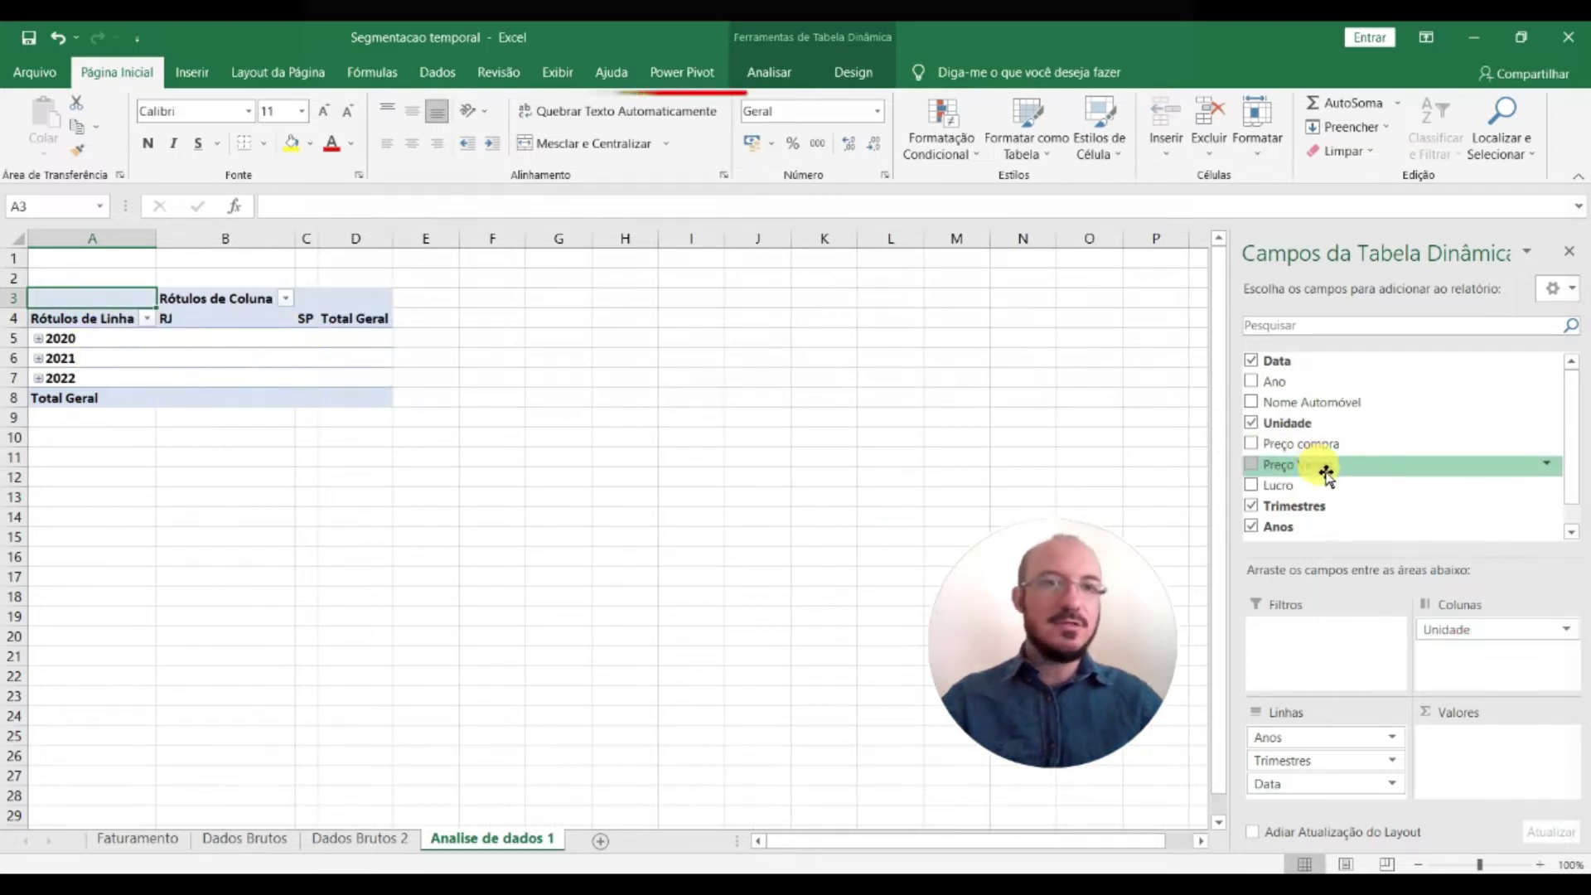
Add the Lucro field to the pivot table's values area and expand 2020, 2021 and 2022 into quarters
drag(1293, 487, 1550, 742)
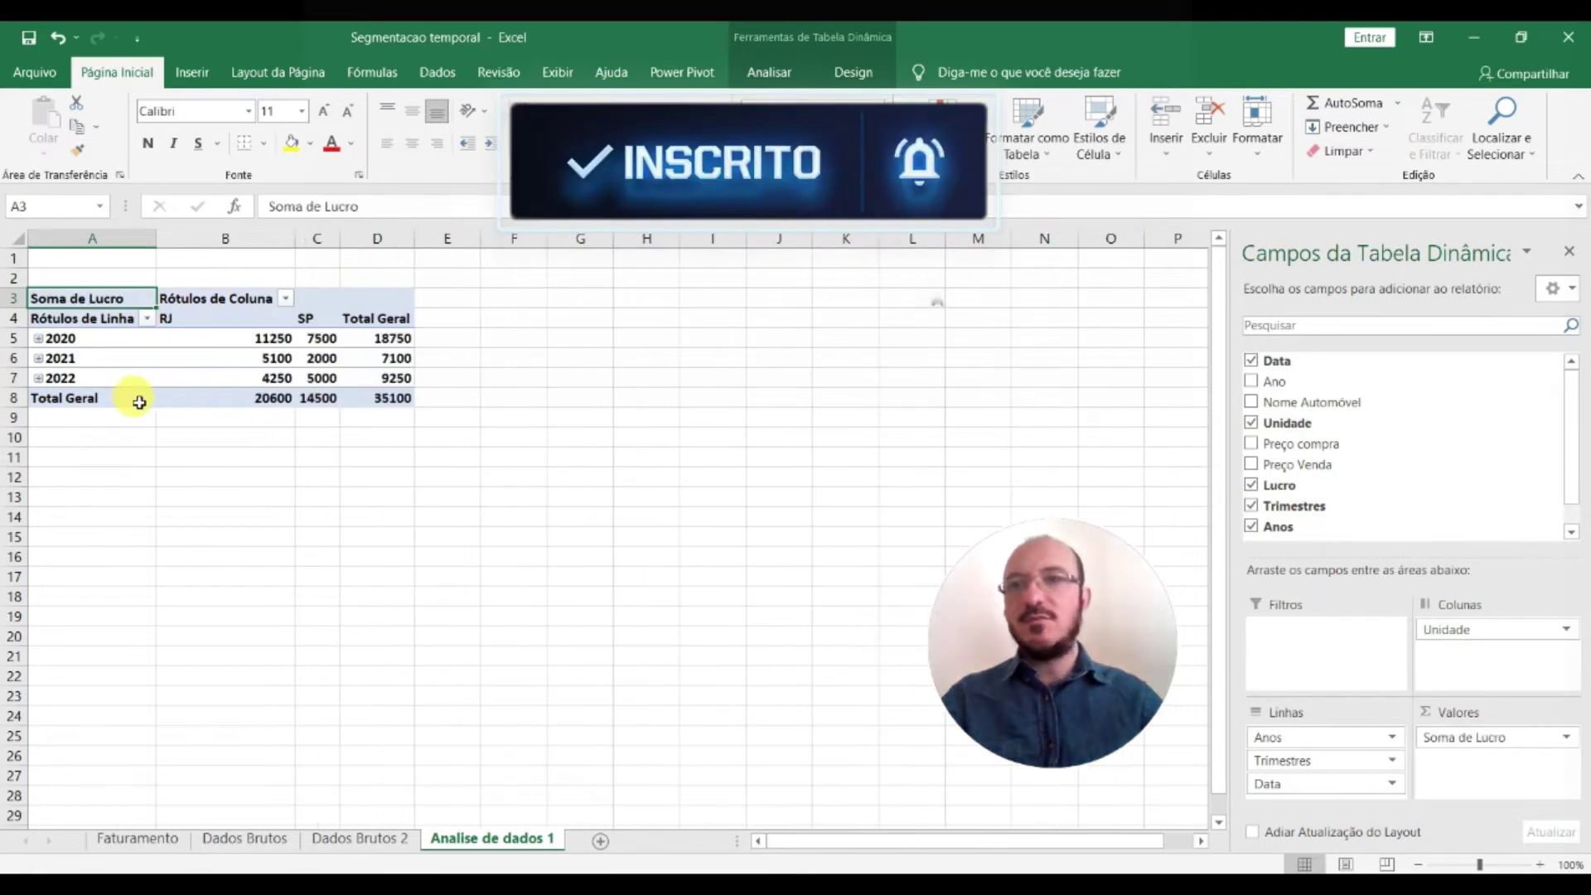
click(38, 339)
click(42, 404)
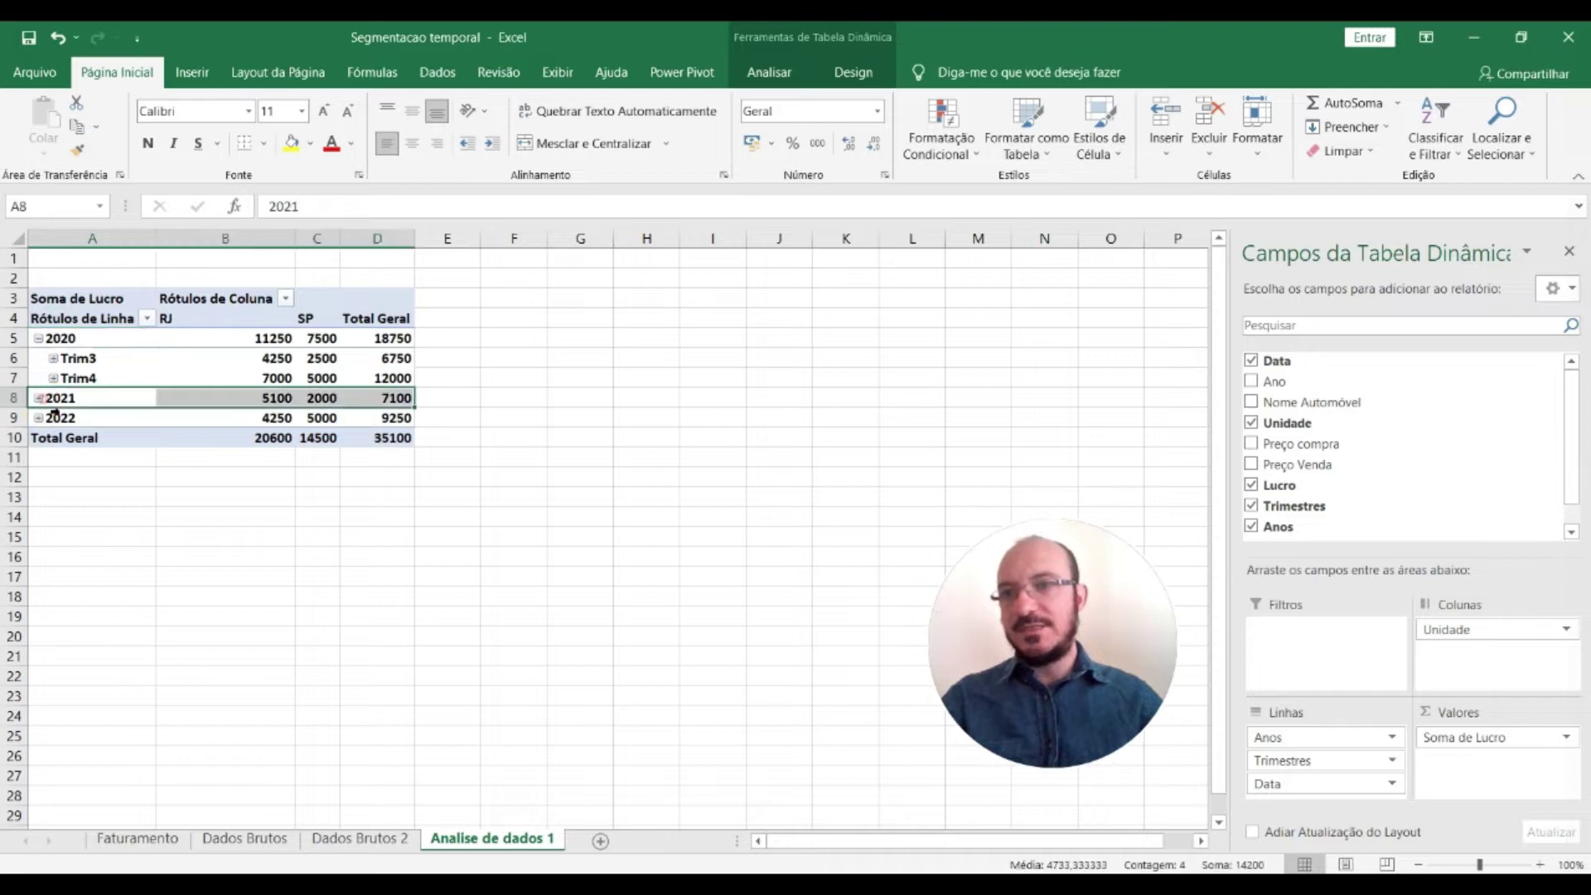
click(39, 399)
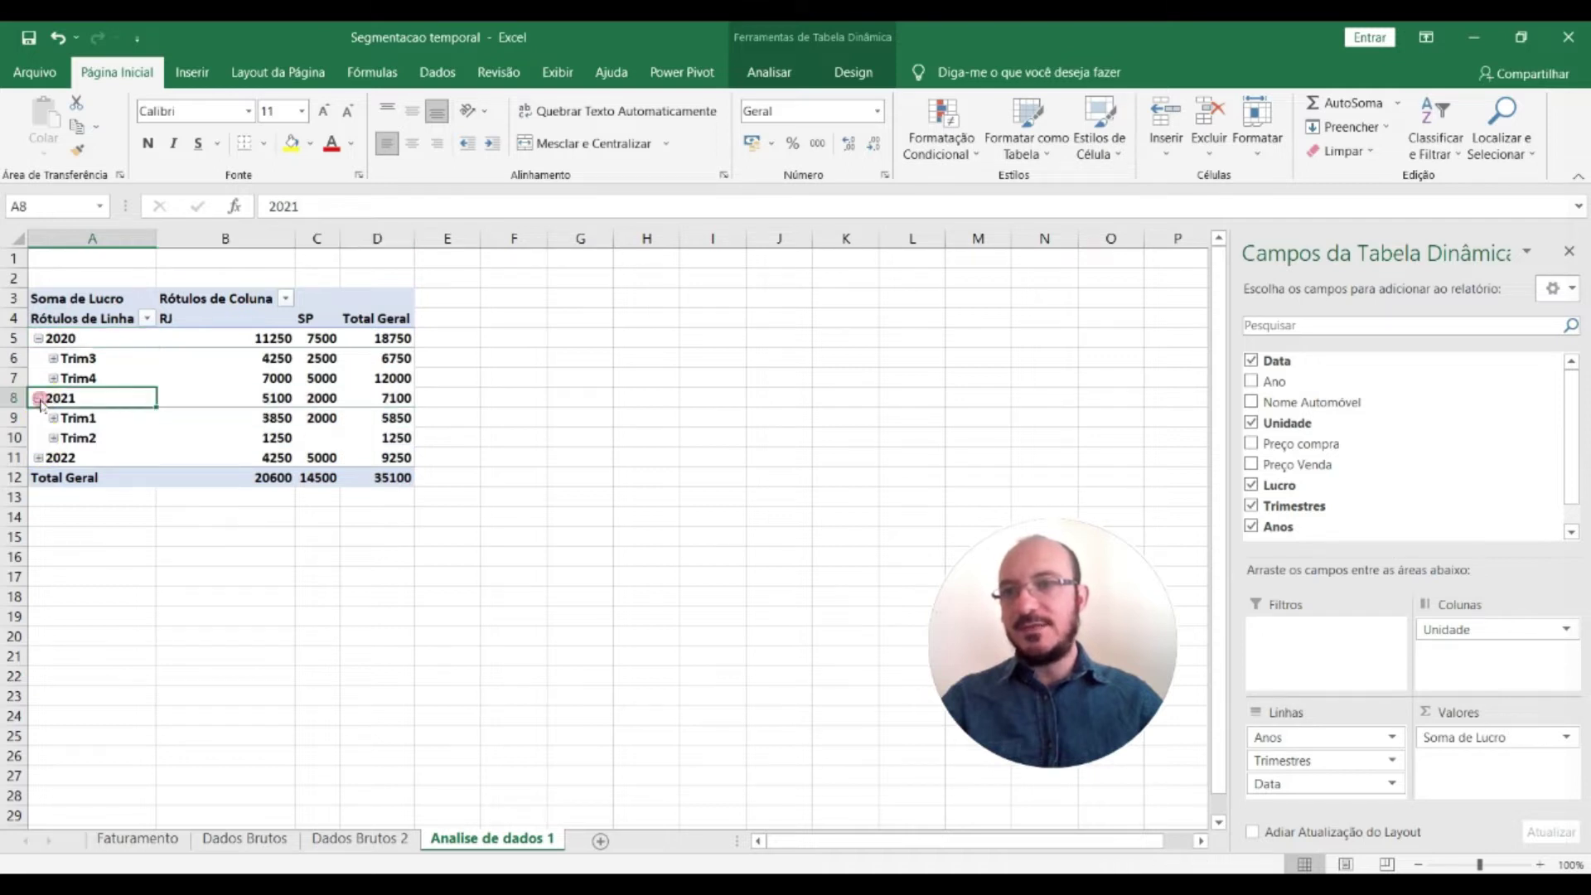
click(39, 458)
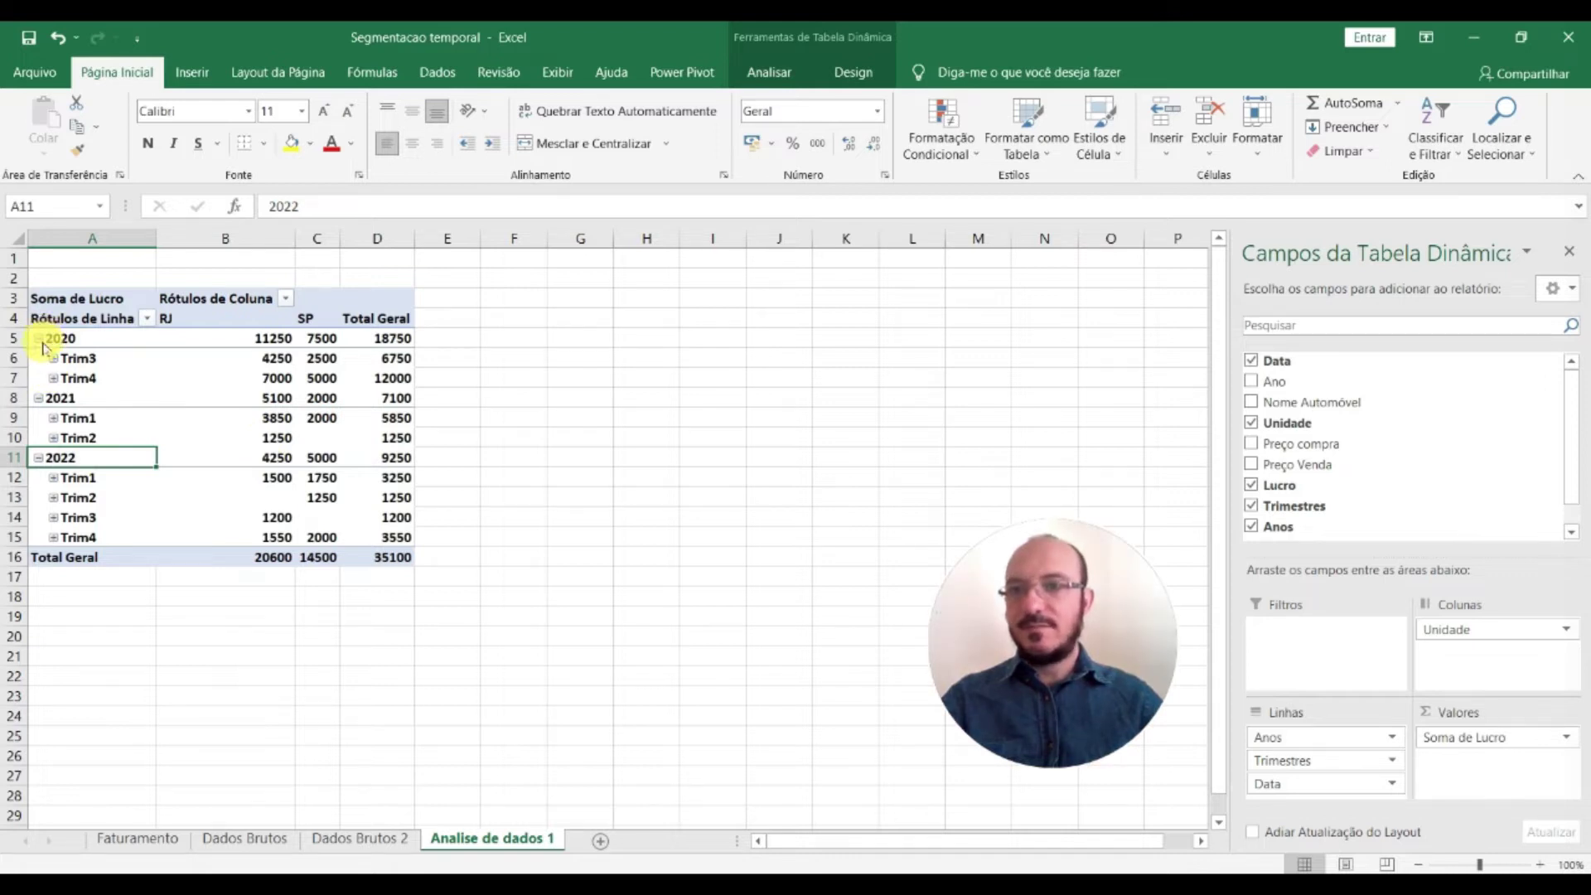
Insert a 3D clustered column pivot chart based on the pivot table
click(73, 345)
click(179, 375)
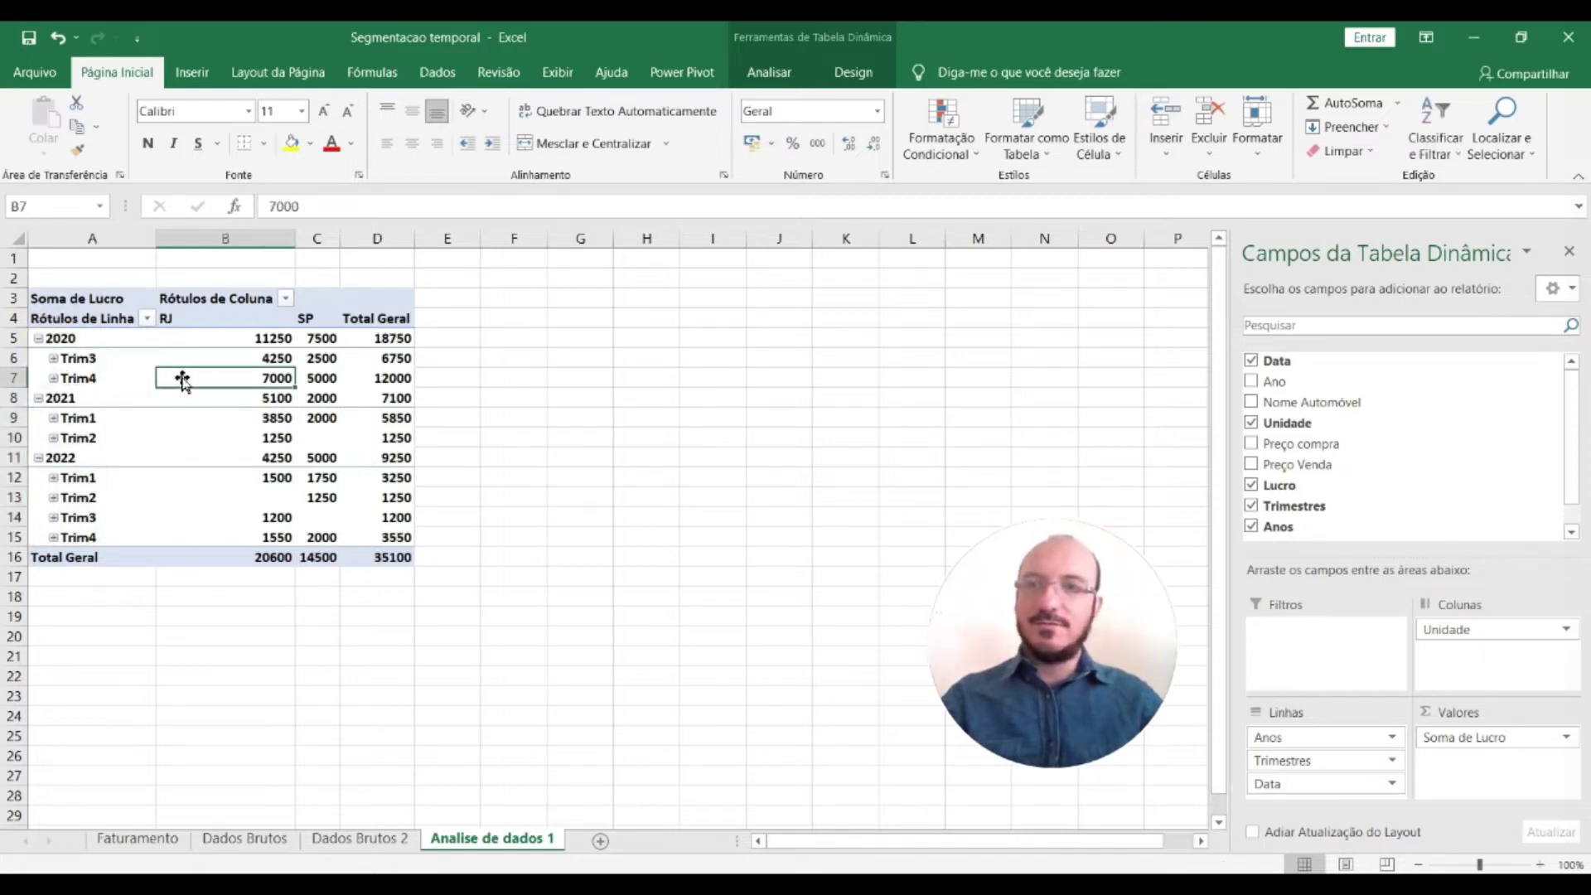
click(192, 72)
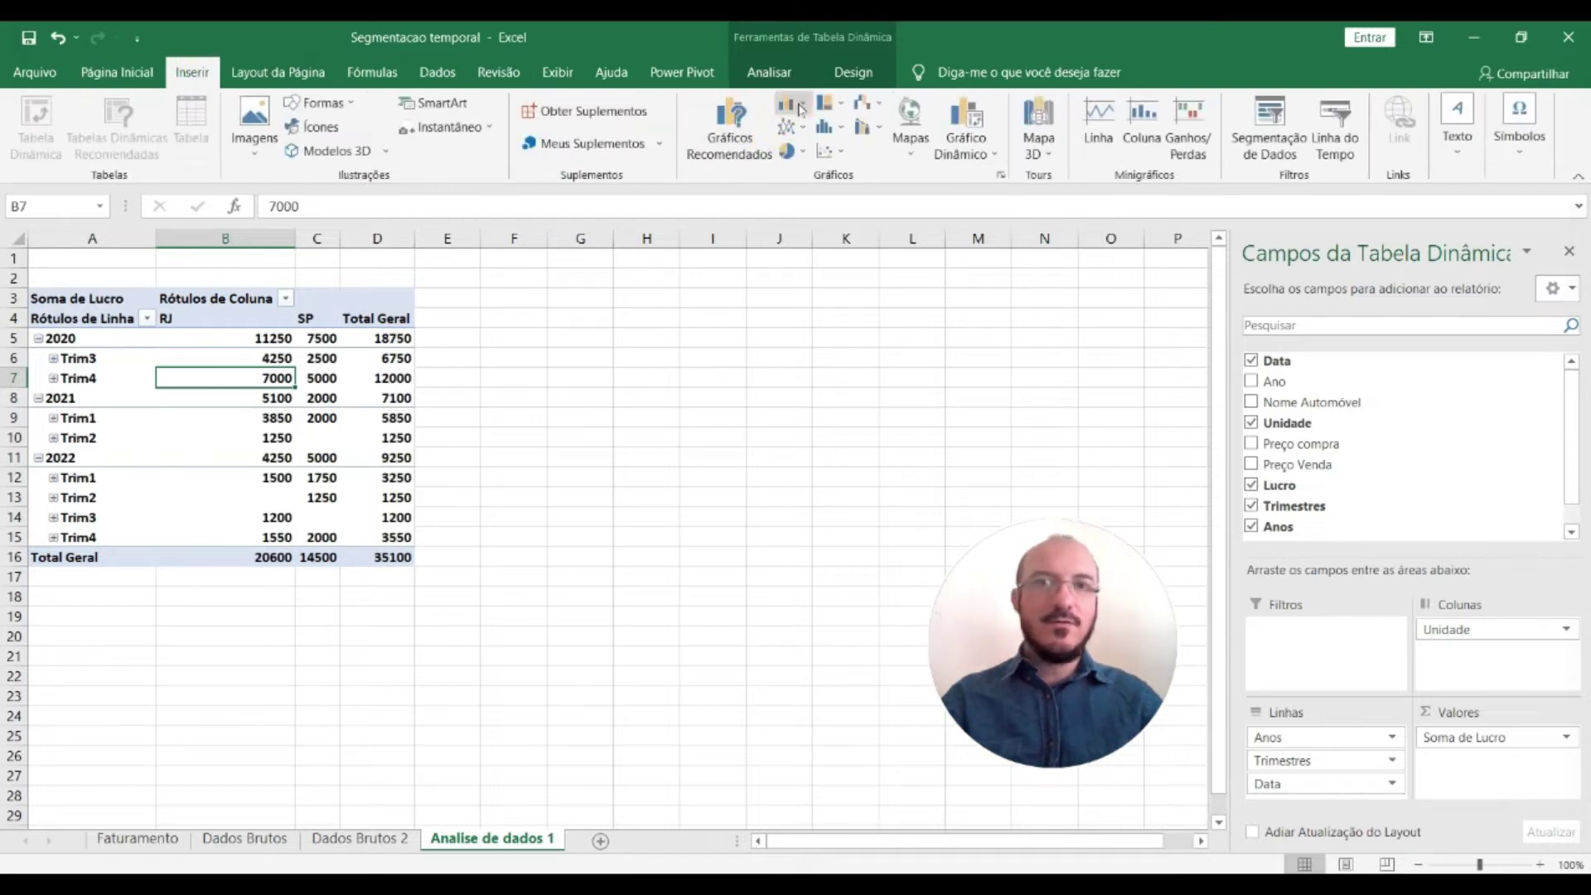
click(801, 107)
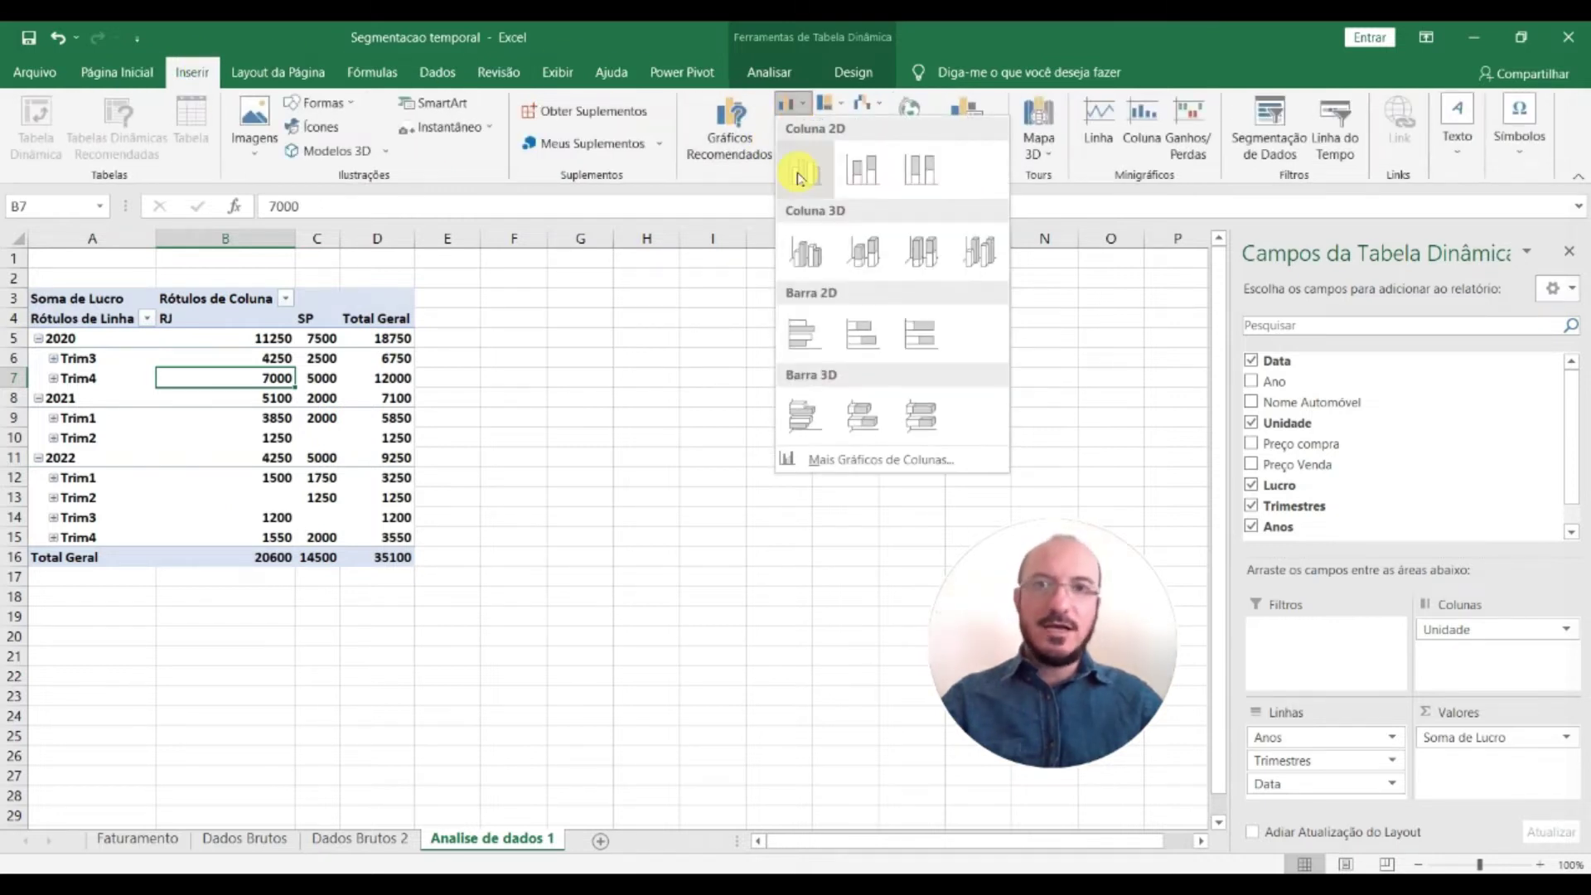
click(806, 264)
Apply a dark chart style to the pivot chart and place it beside the pivot table
click(820, 75)
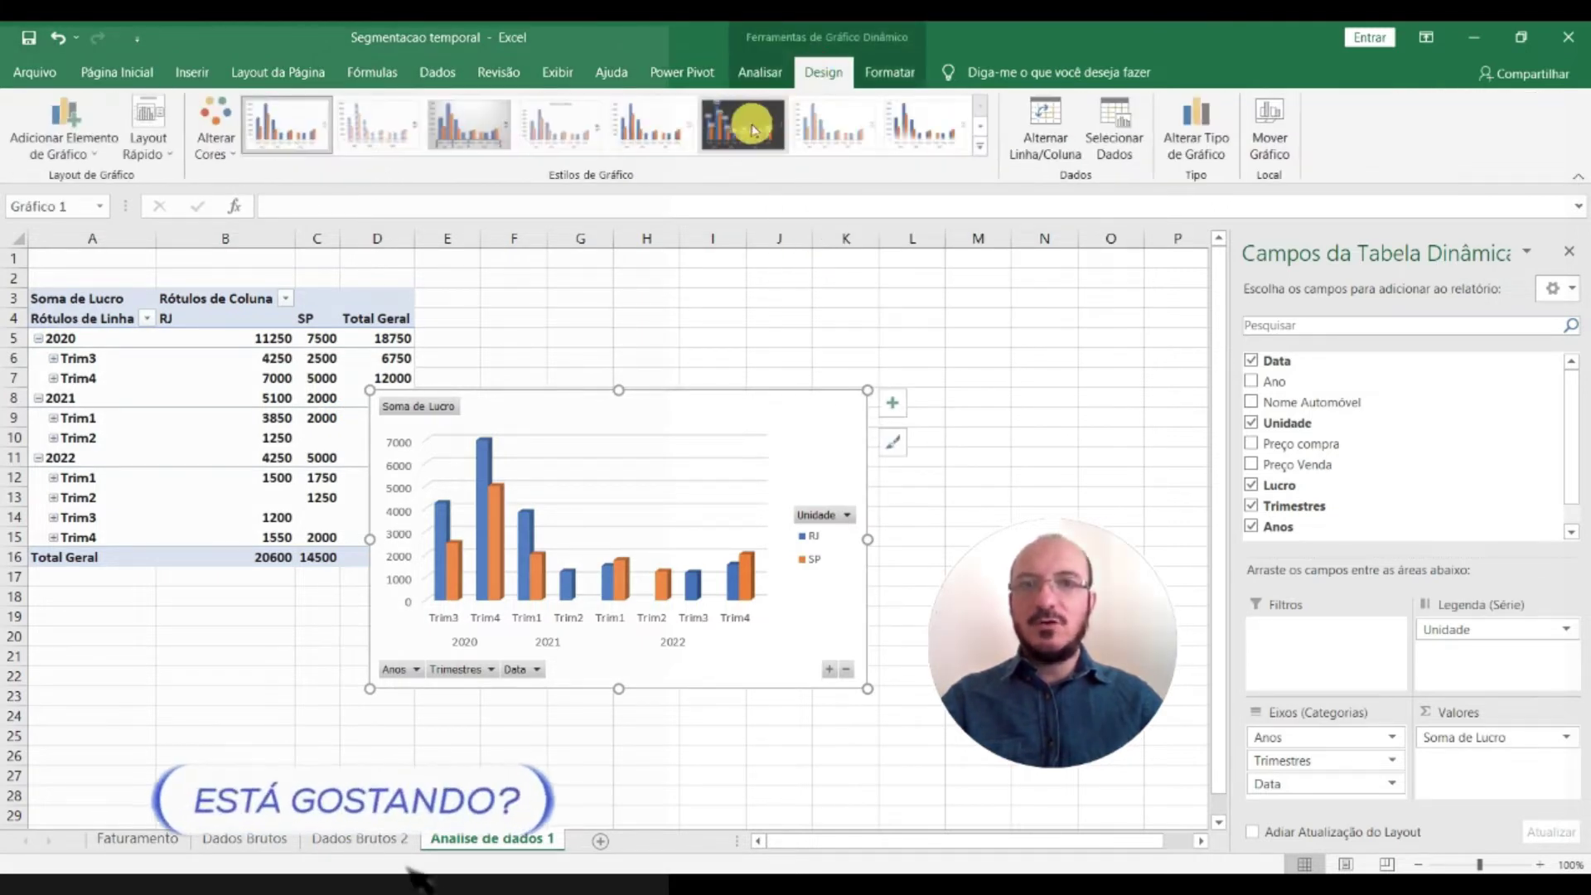
click(980, 125)
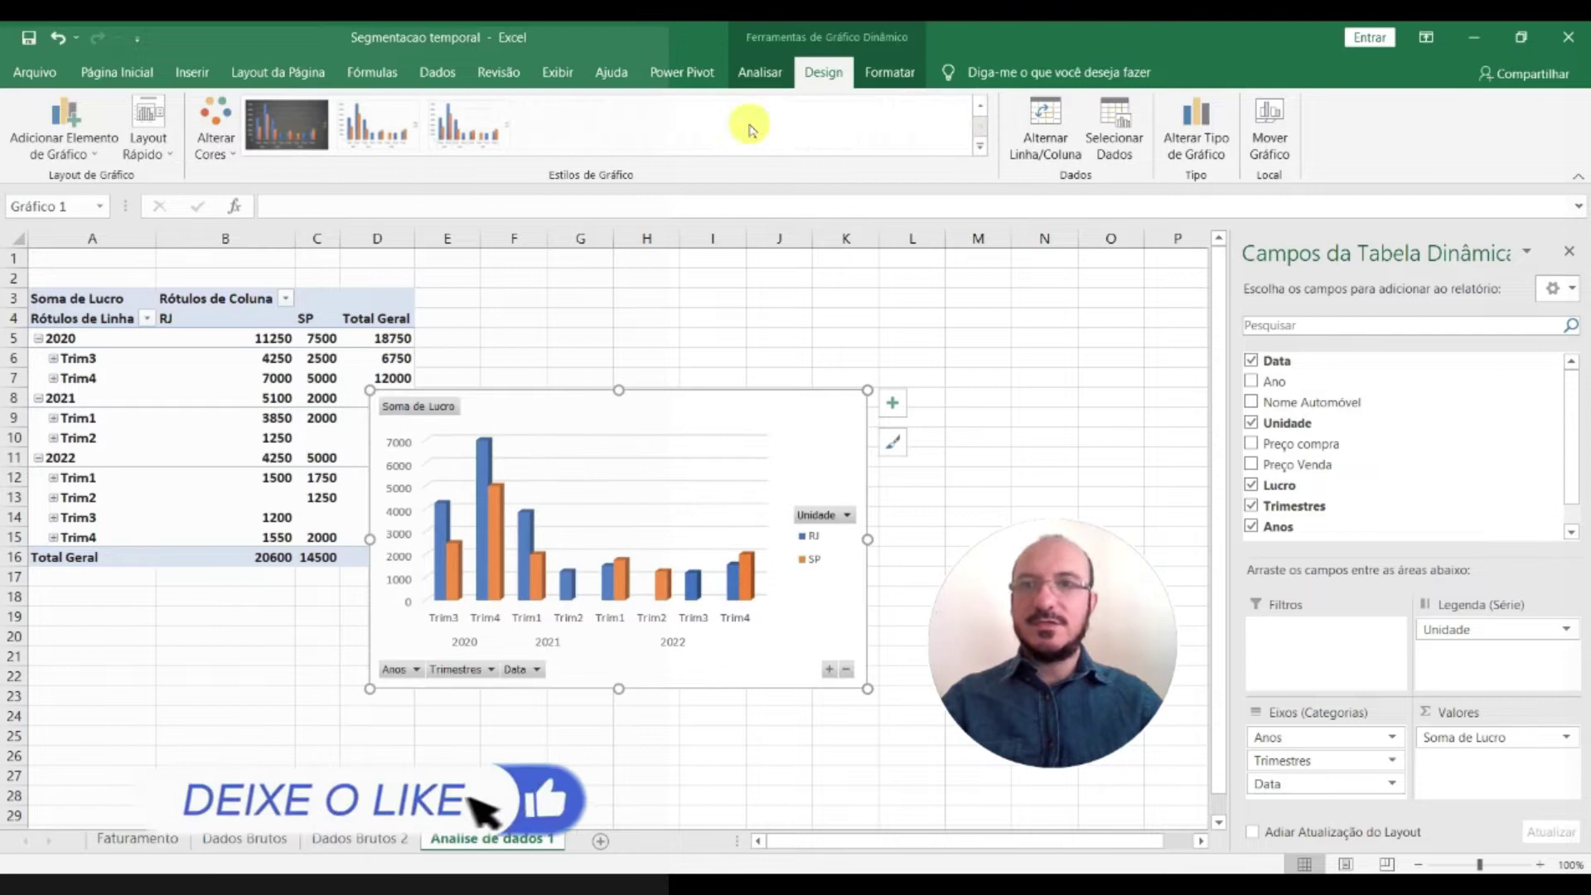
click(286, 124)
mouse_move(531, 406)
mouse_down()
mouse_move(563, 315)
mouse_move(612, 298)
mouse_up()
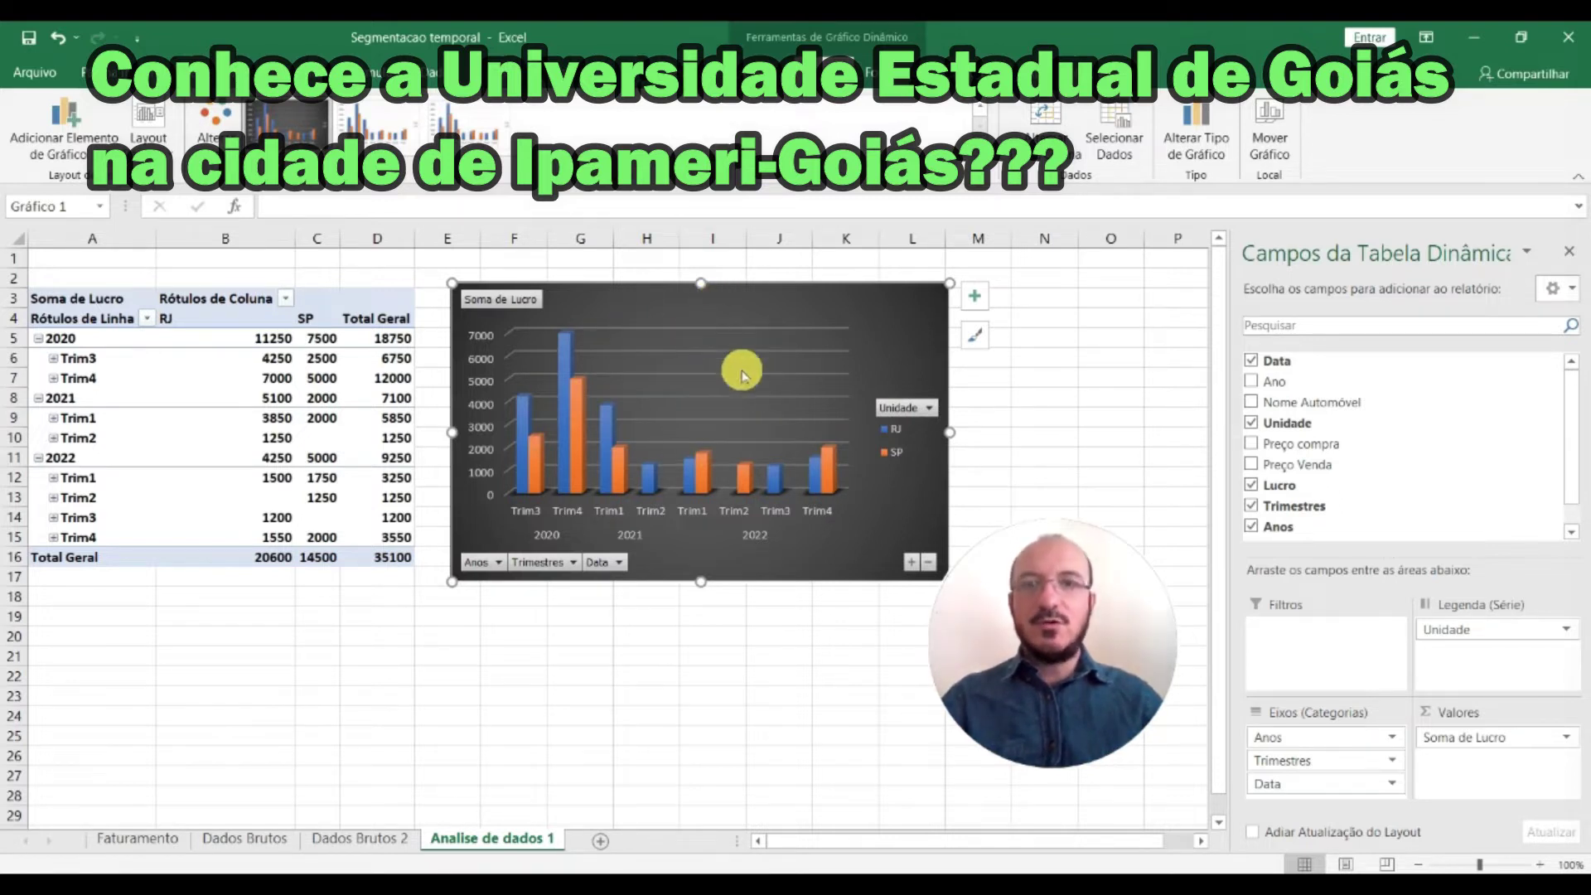
Insert a timeline for the pivot table's Data field and place it below the pivot table
click(322, 417)
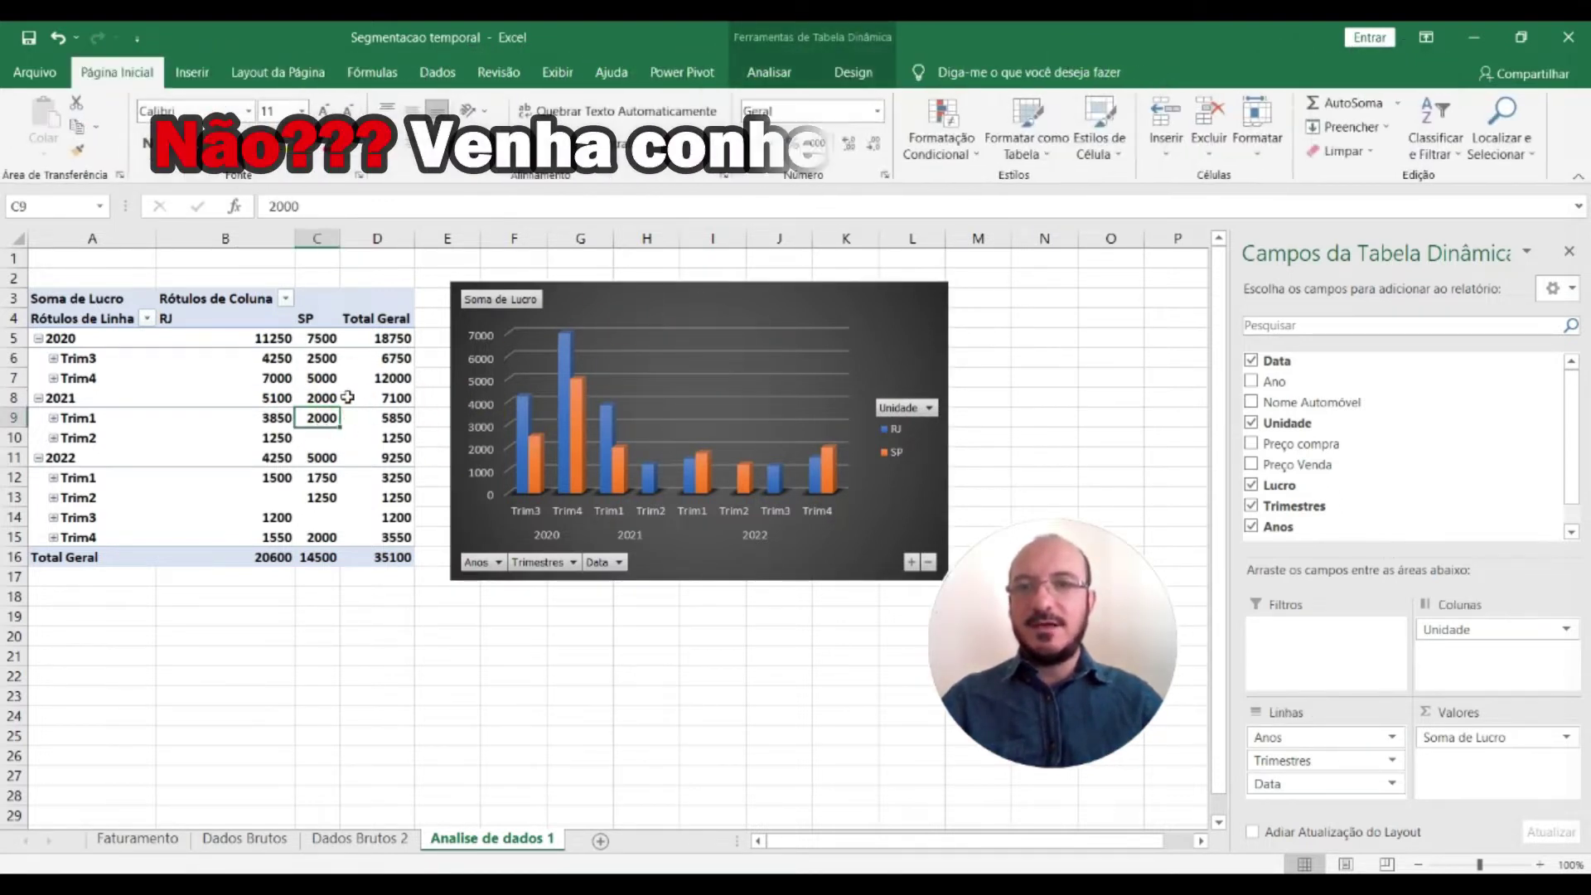
click(770, 73)
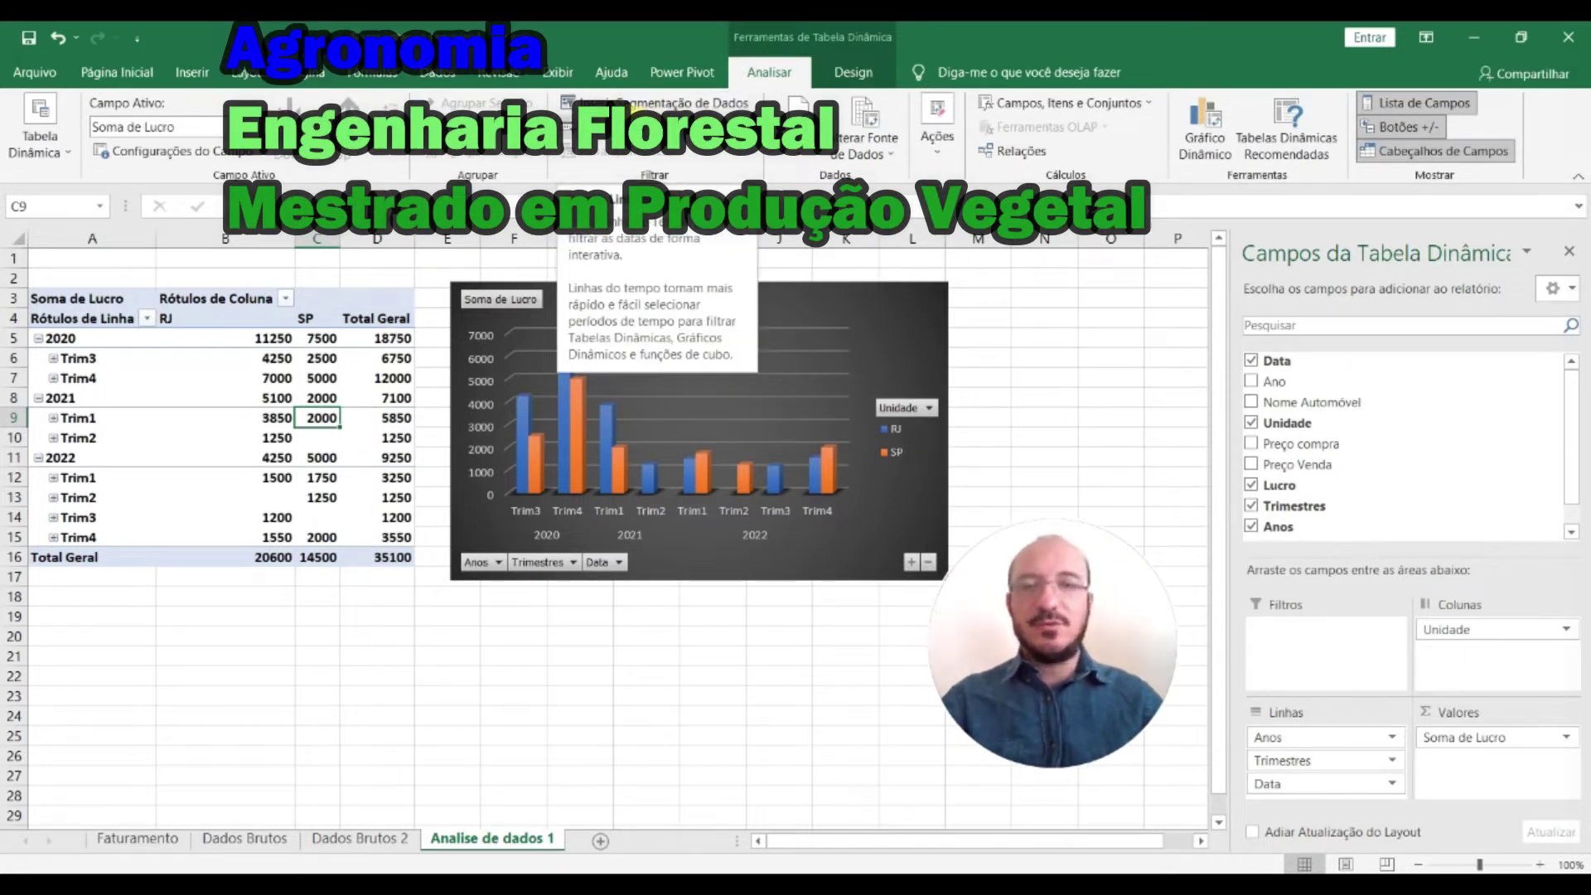
click(597, 127)
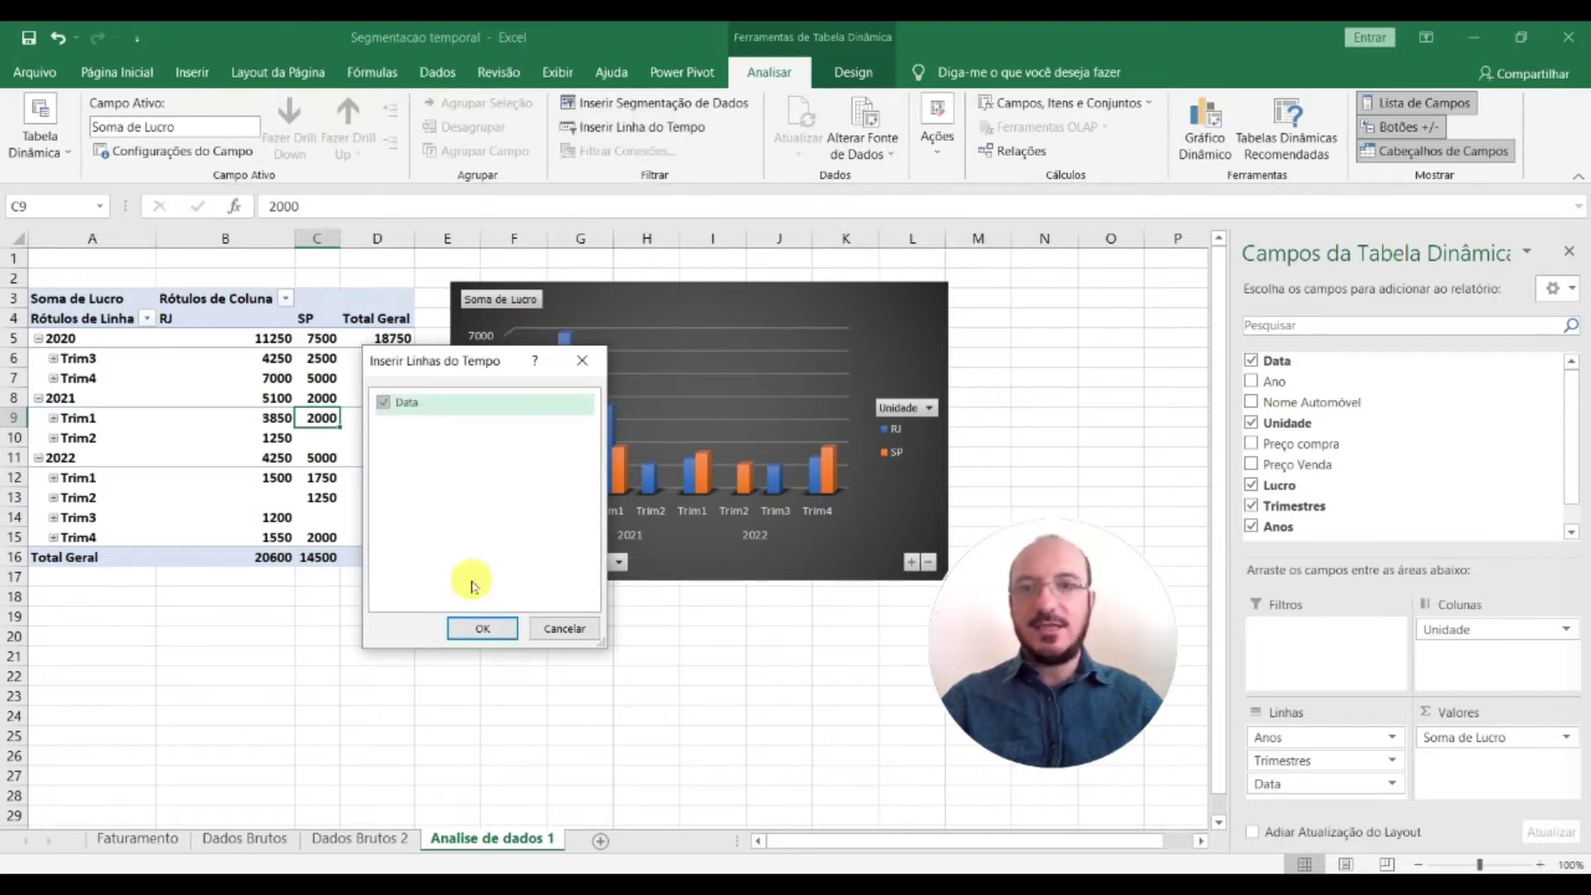
click(483, 628)
drag(582, 496, 405, 623)
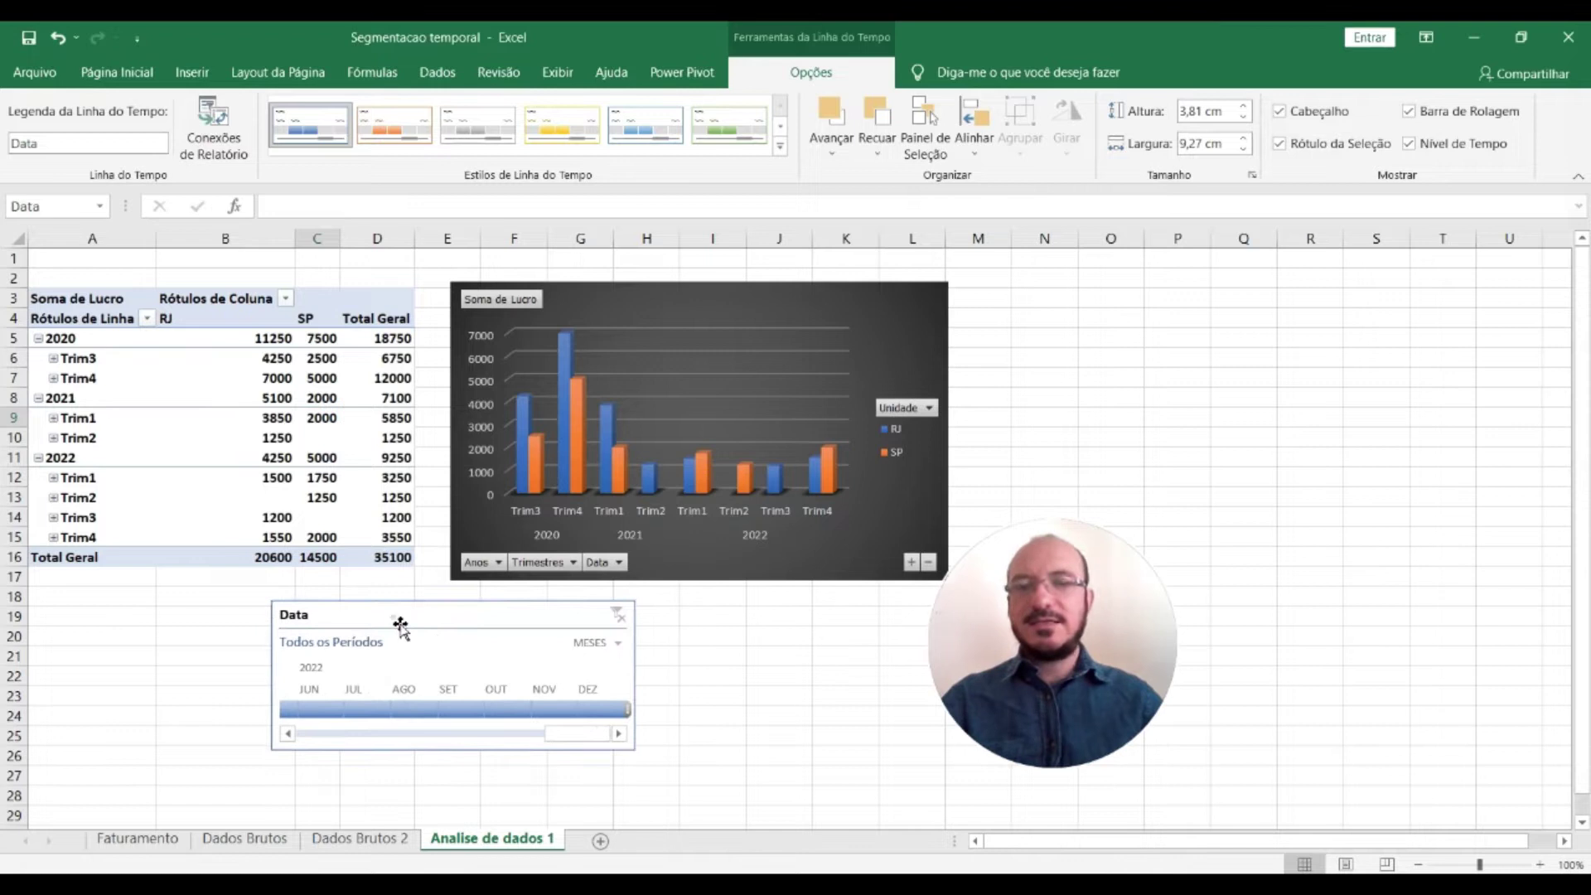
Check that the Data column of the source table on Dados Brutos 2 uses the Data number format
click(388, 841)
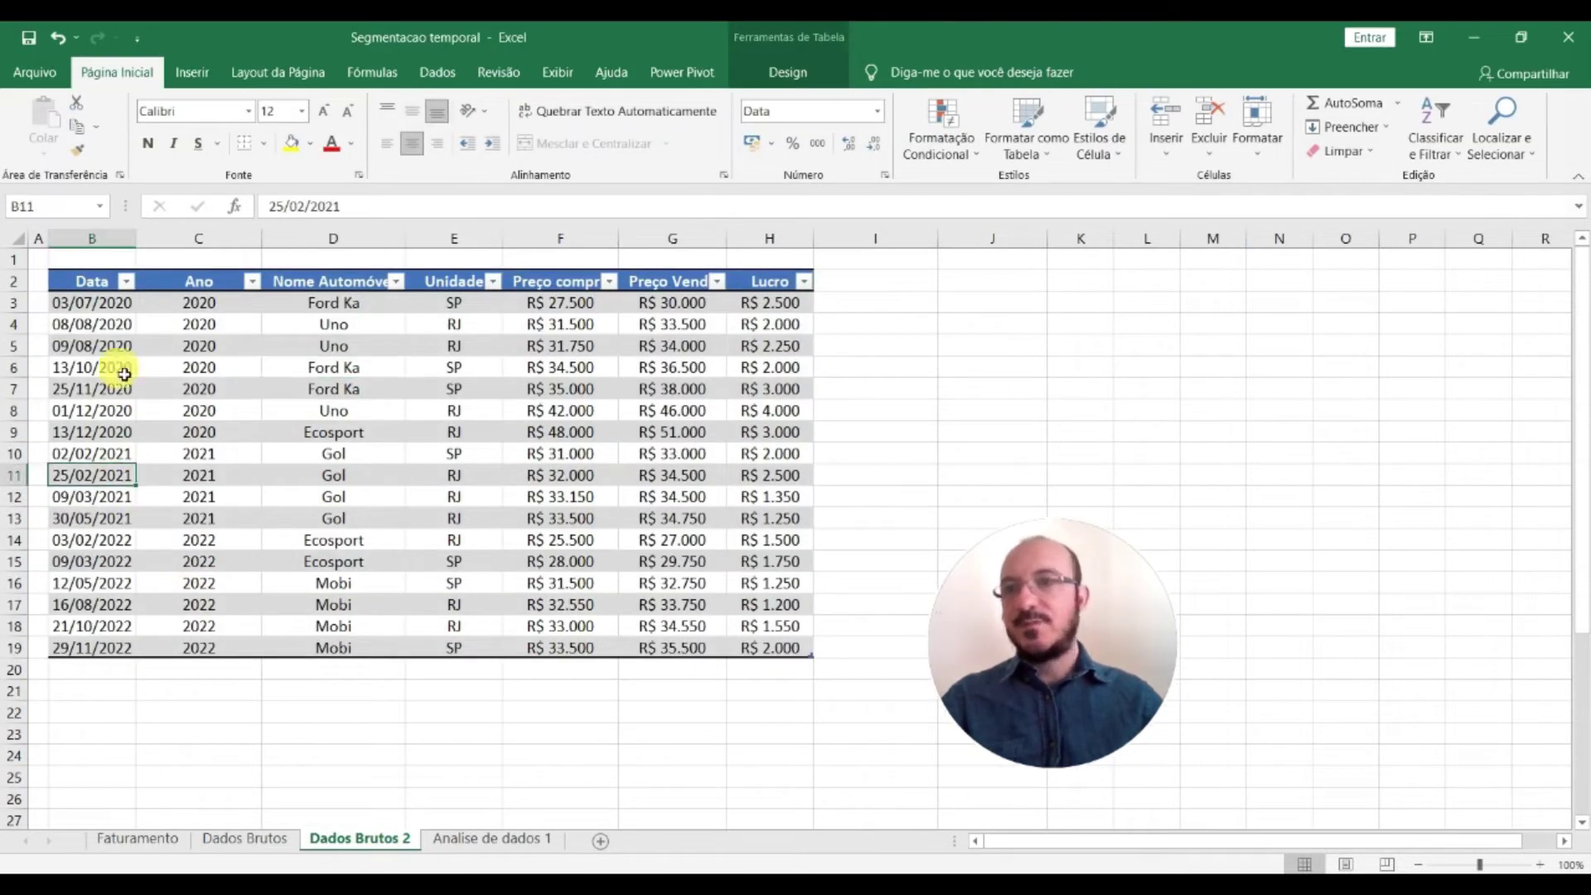
drag(97, 307, 111, 653)
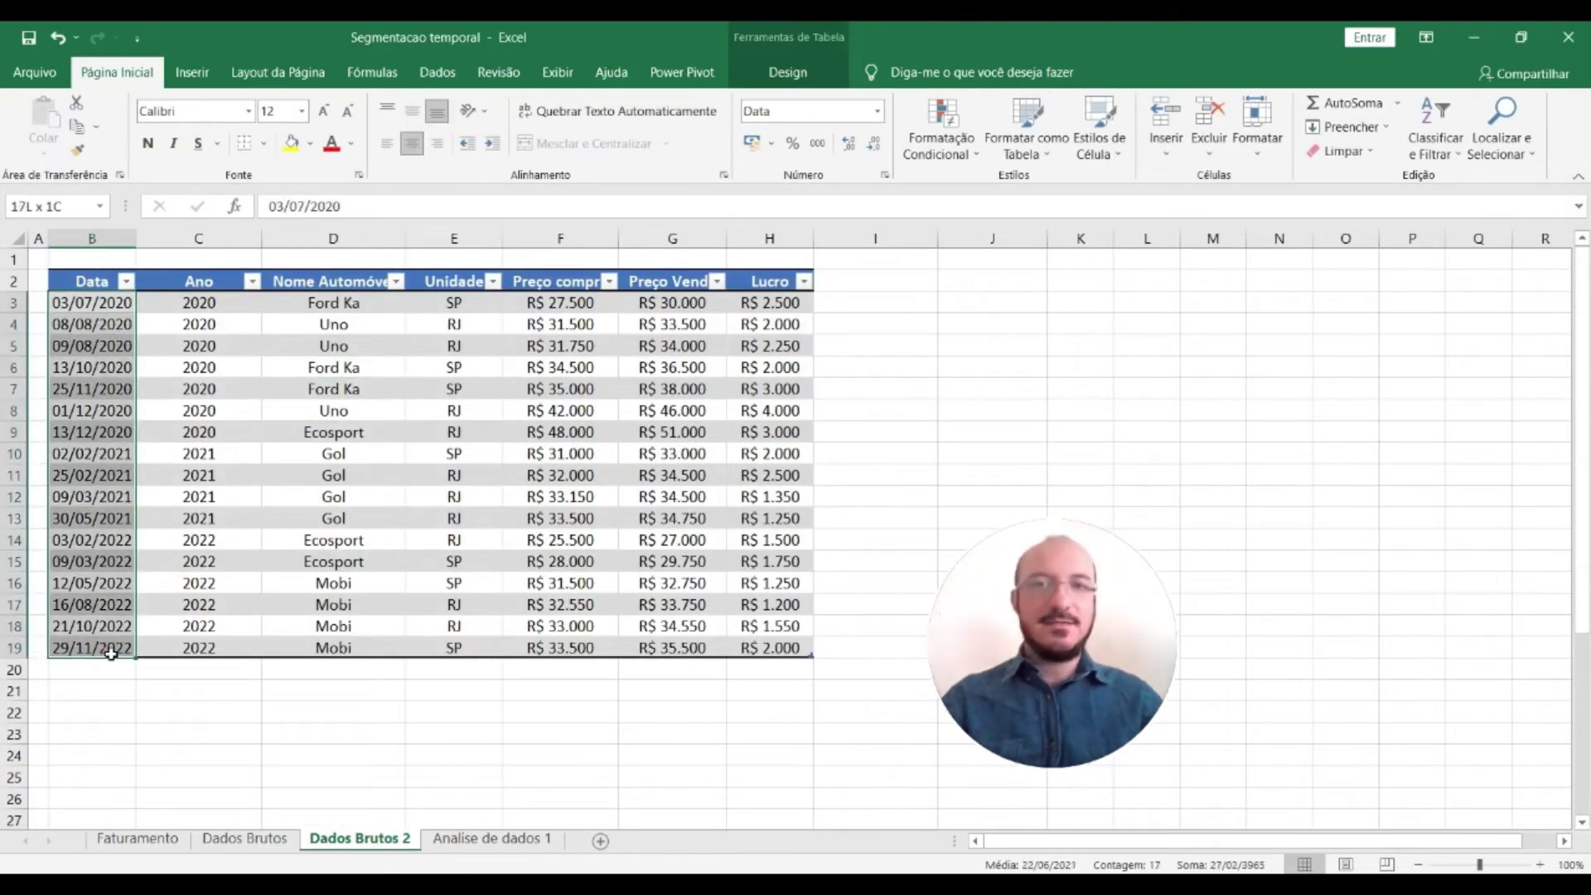
right_click(92, 357)
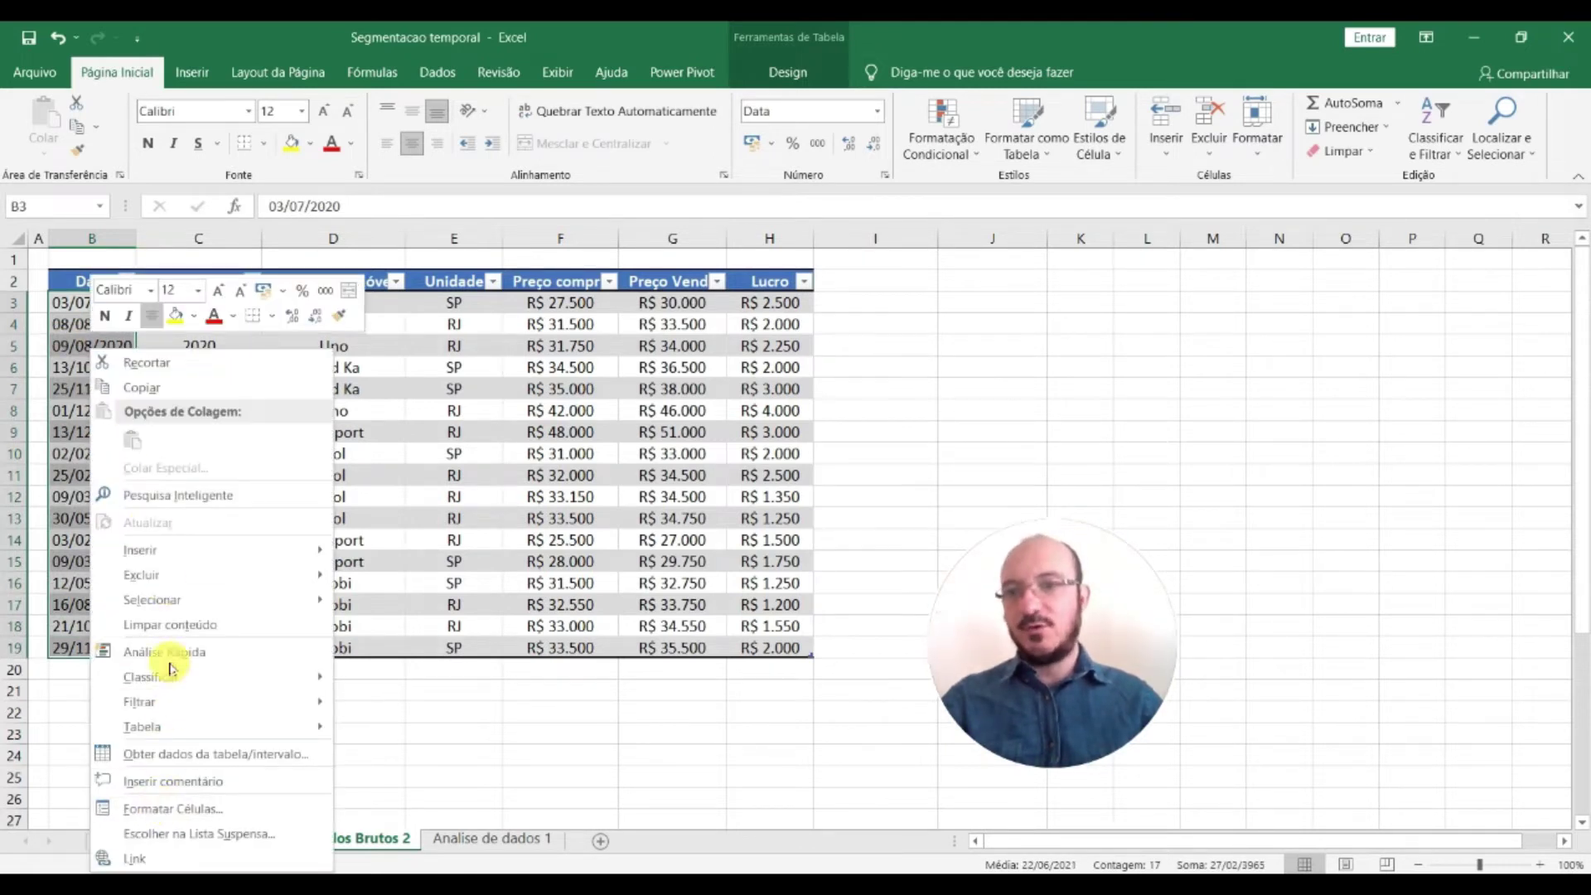
click(176, 810)
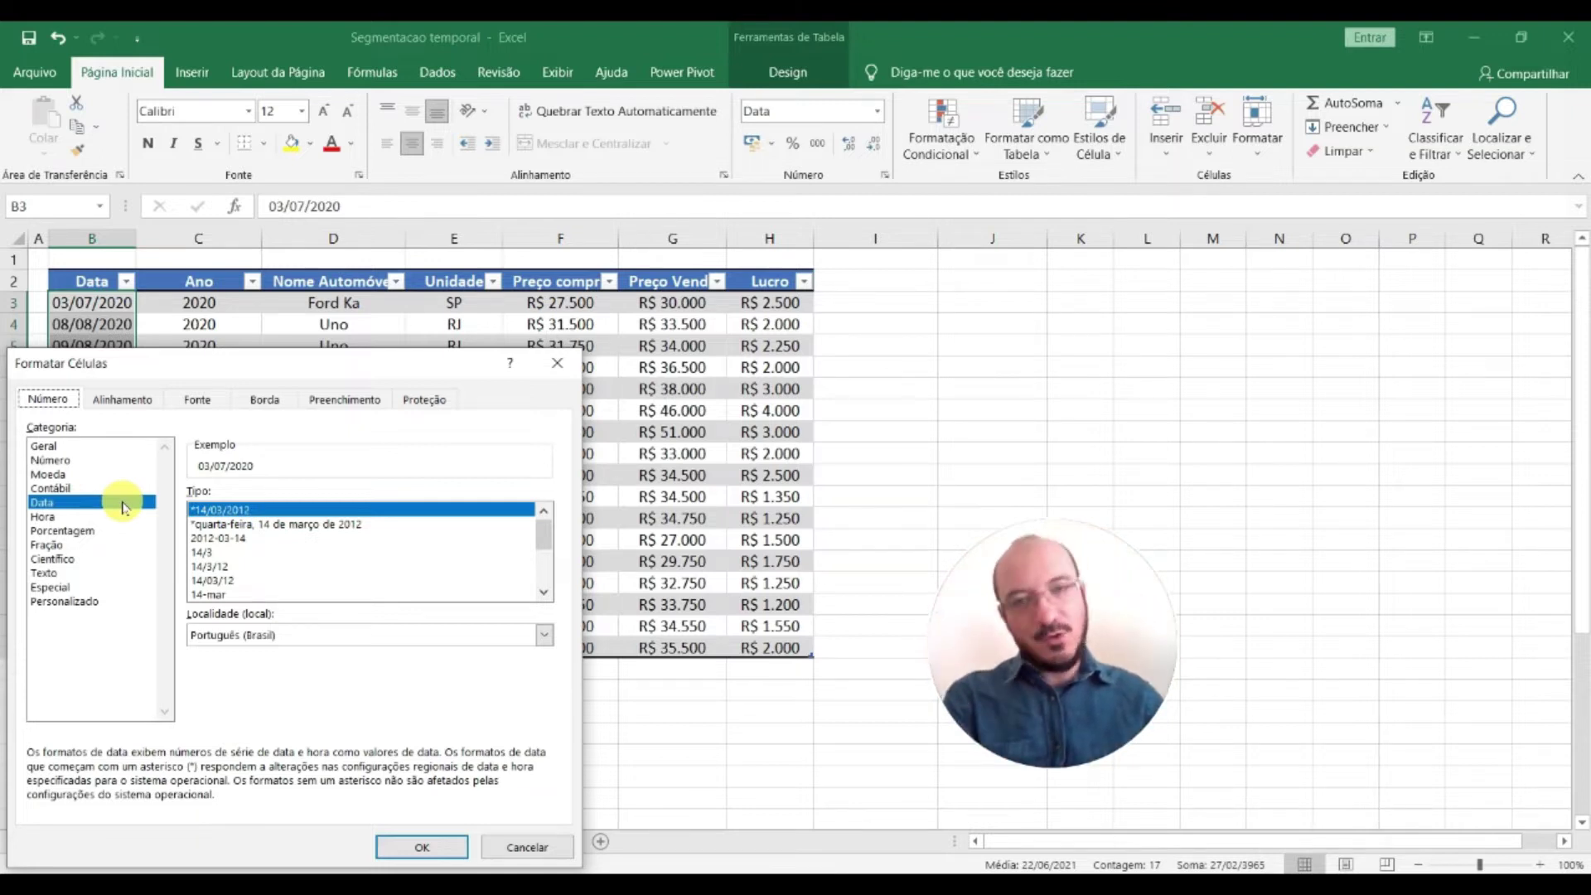
click(410, 850)
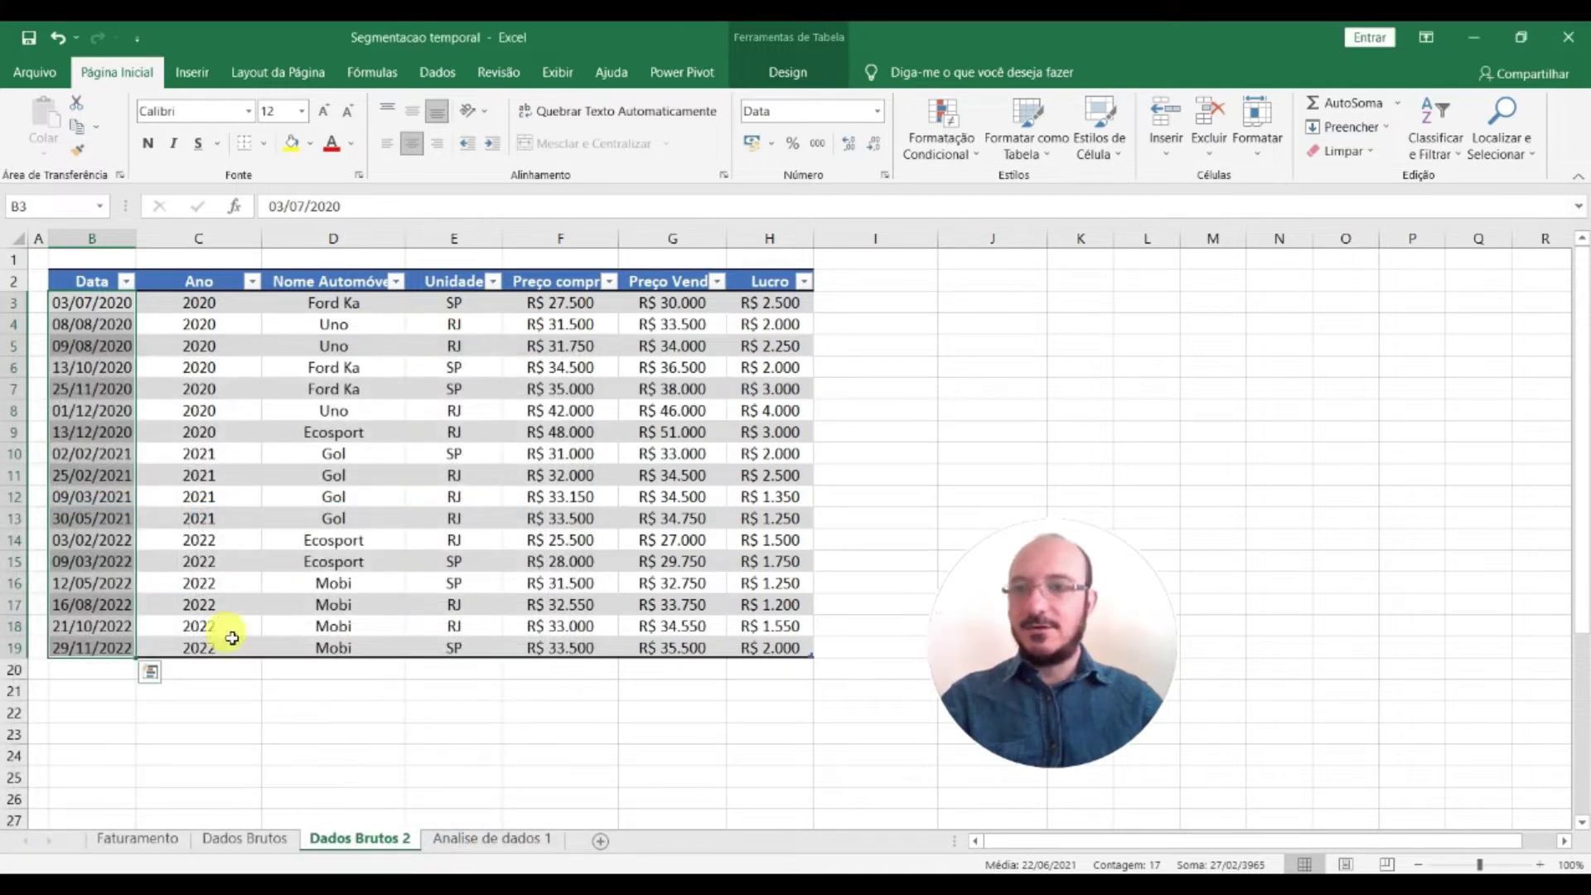
drag(199, 670, 253, 711)
click(253, 711)
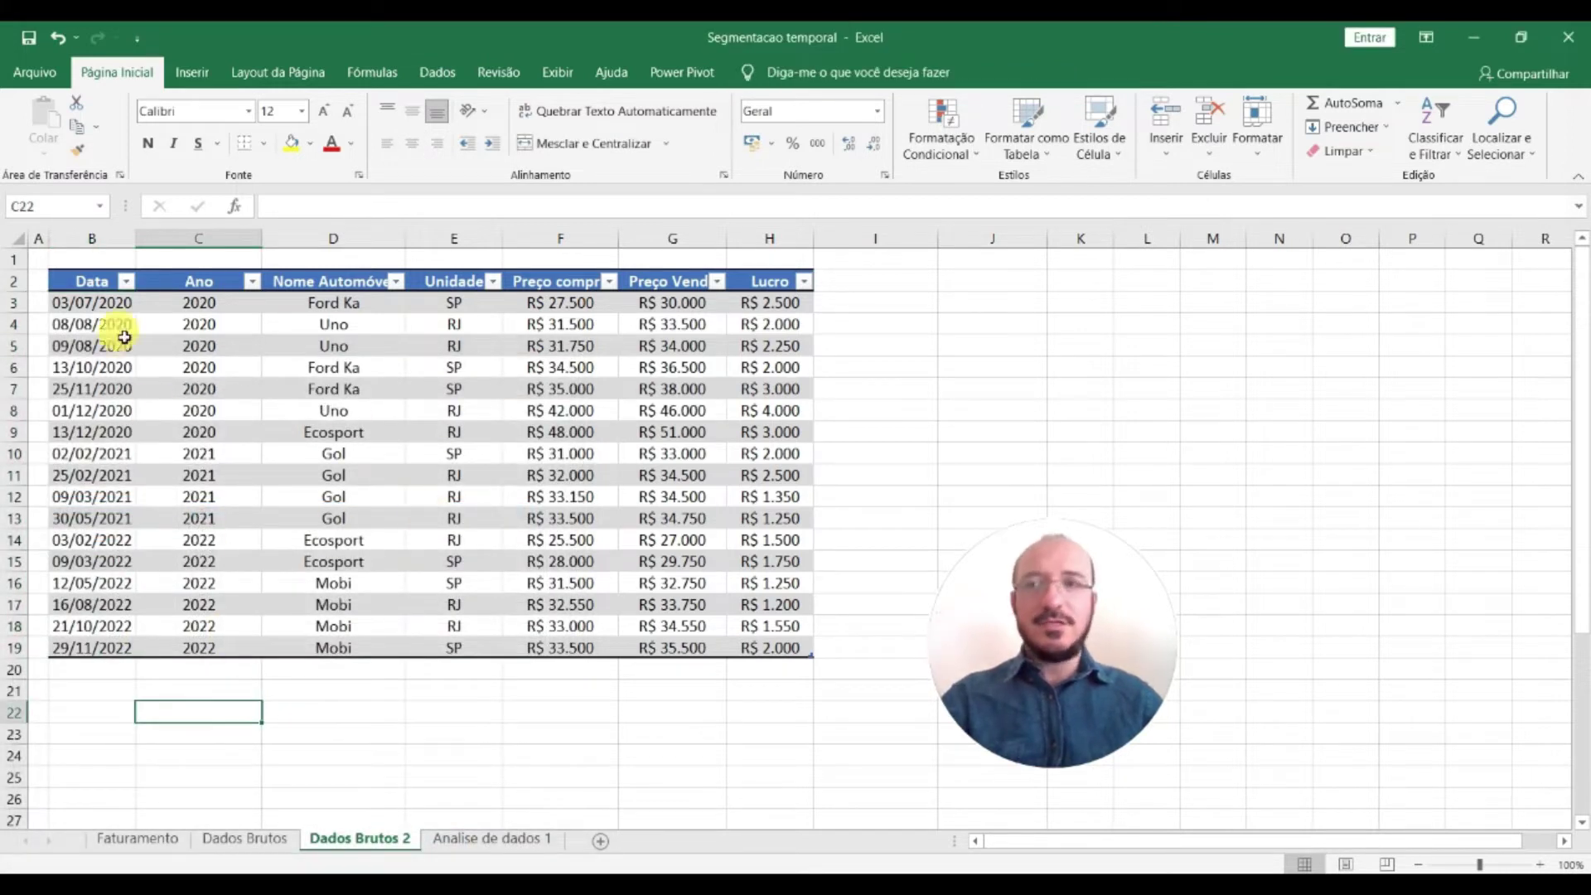
drag(83, 281, 103, 650)
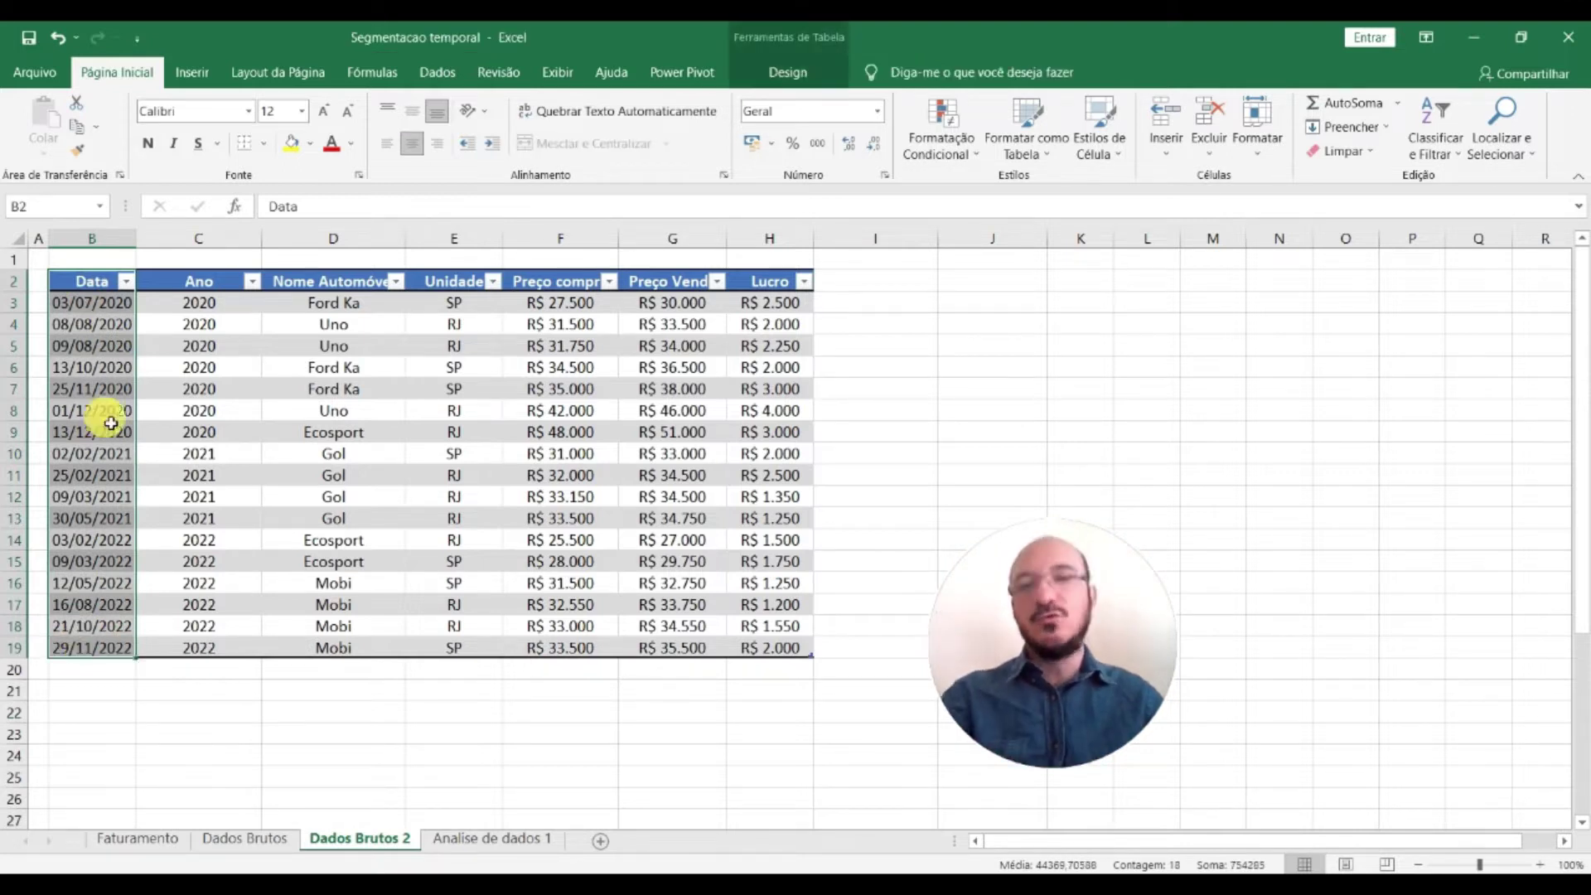
Return to the Analise de dados 1 sheet and view the pivot table's analysis commands
click(469, 840)
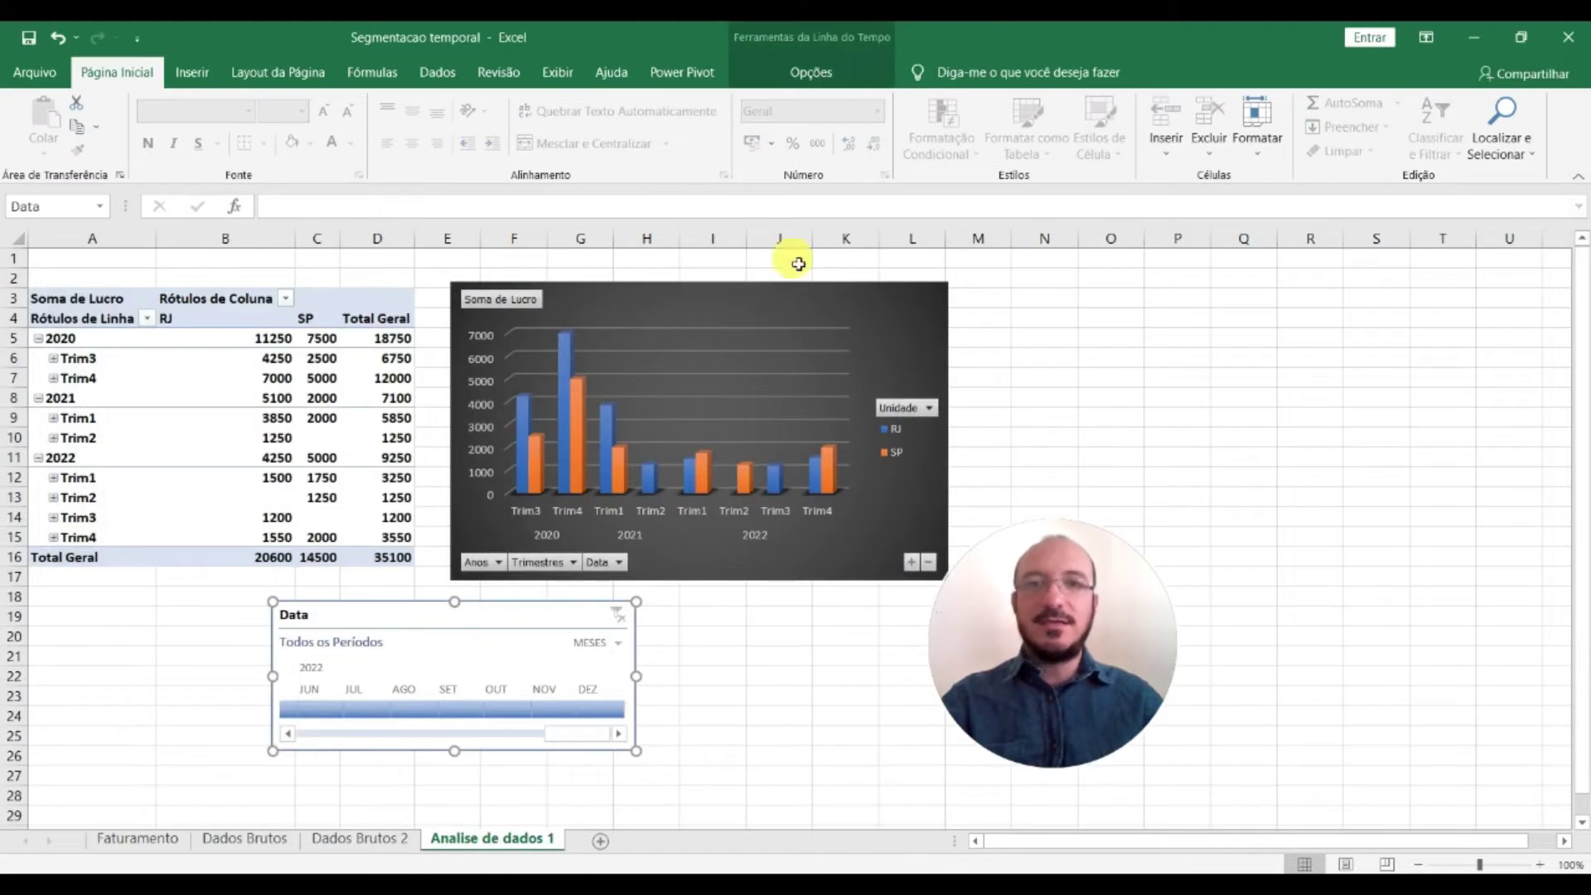
click(278, 360)
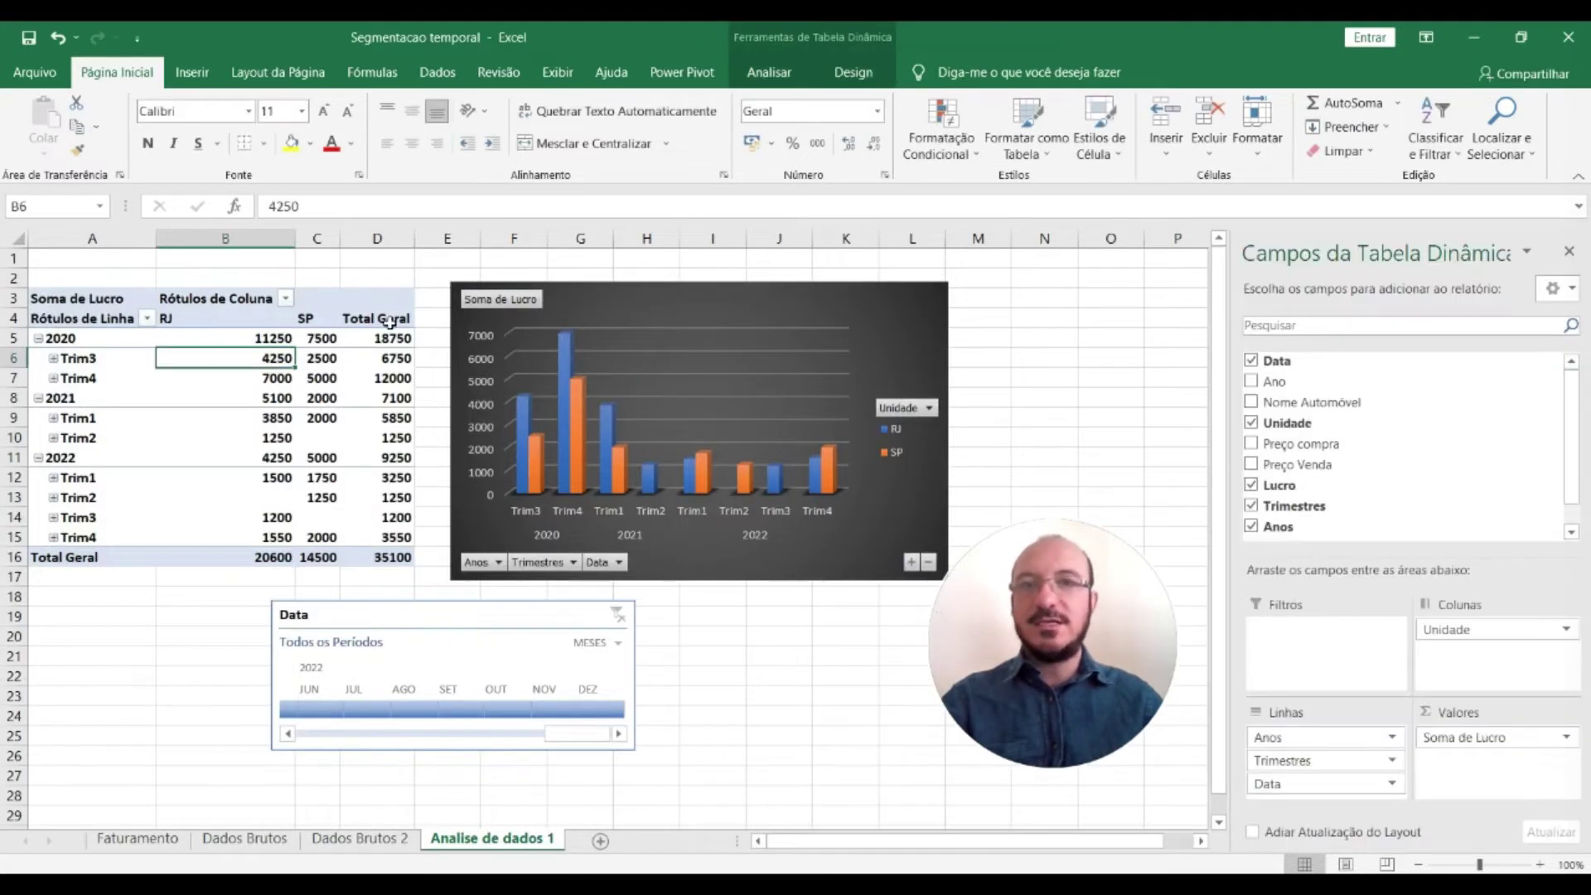
click(746, 83)
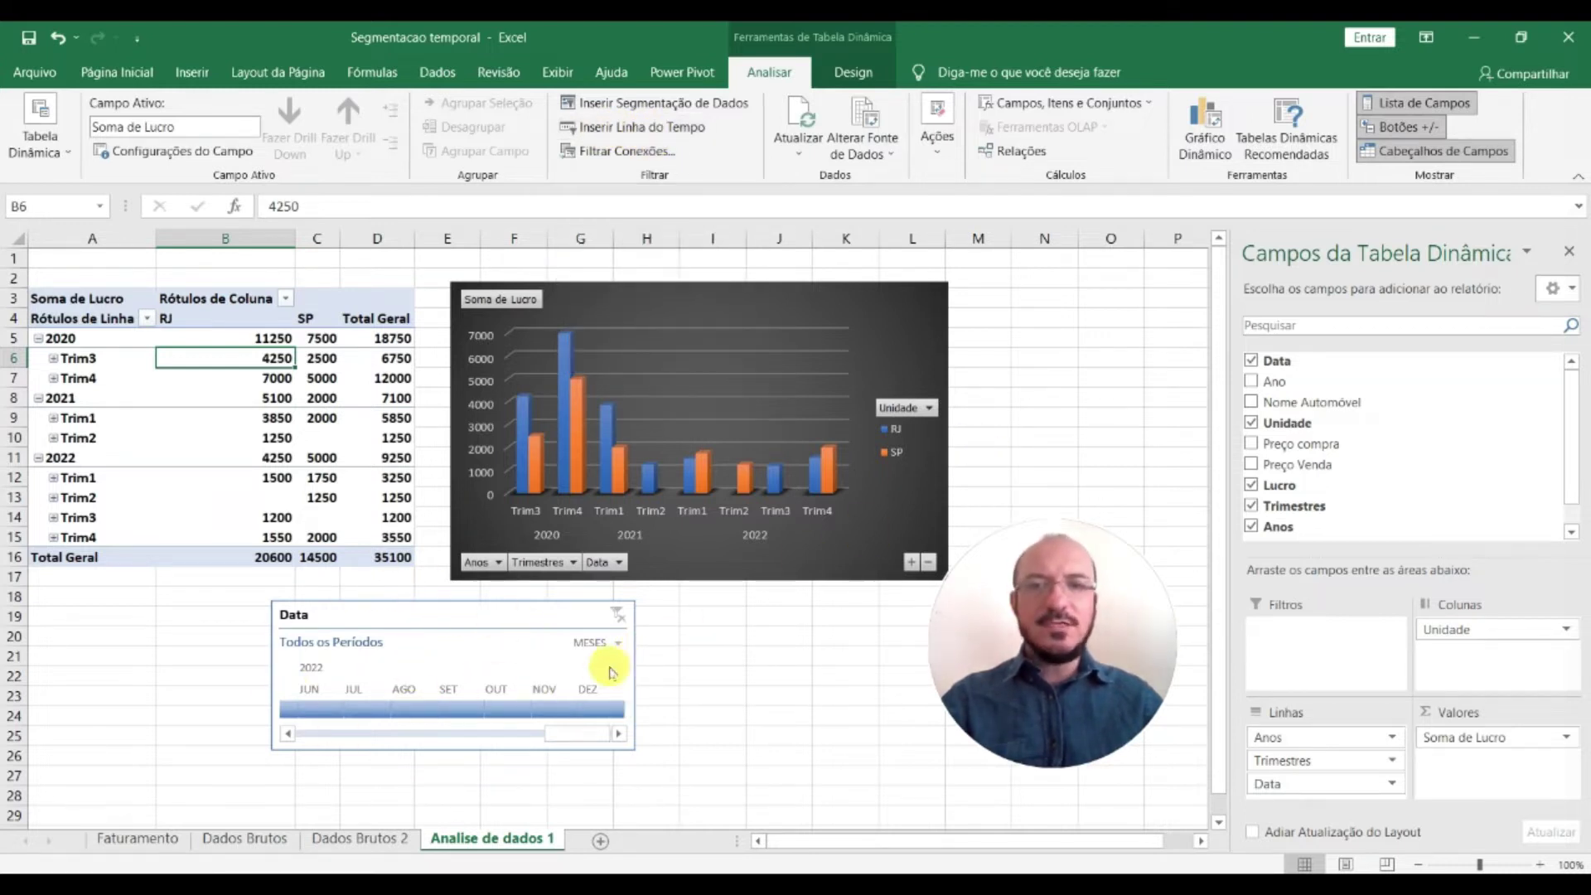
Widen the Data timeline on both sides so it spans from column A to about column K
click(274, 675)
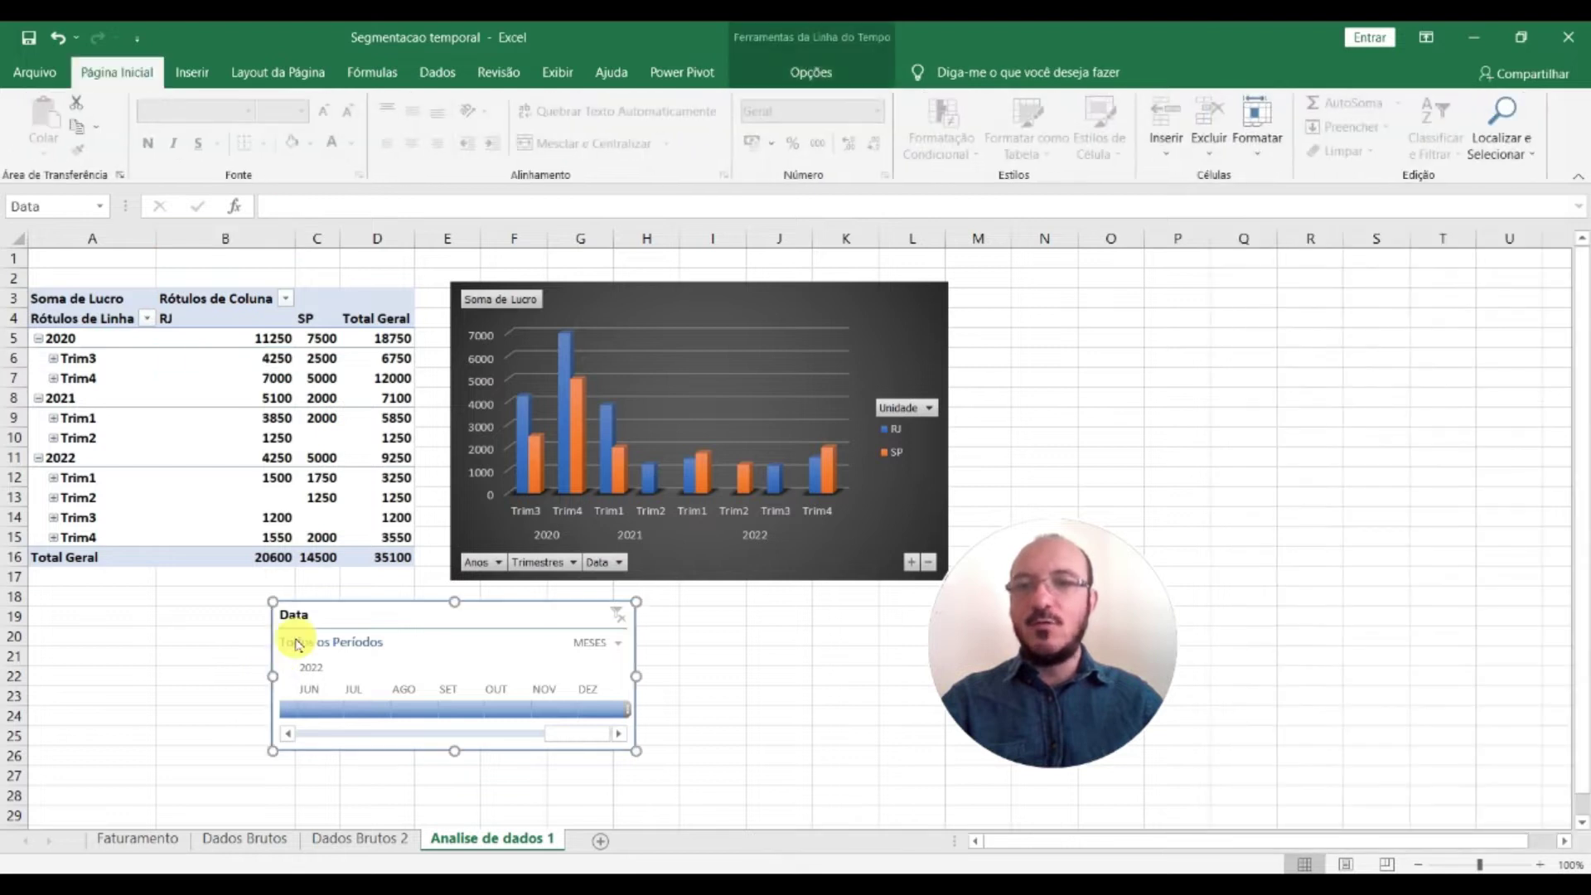
drag(282, 678, 173, 689)
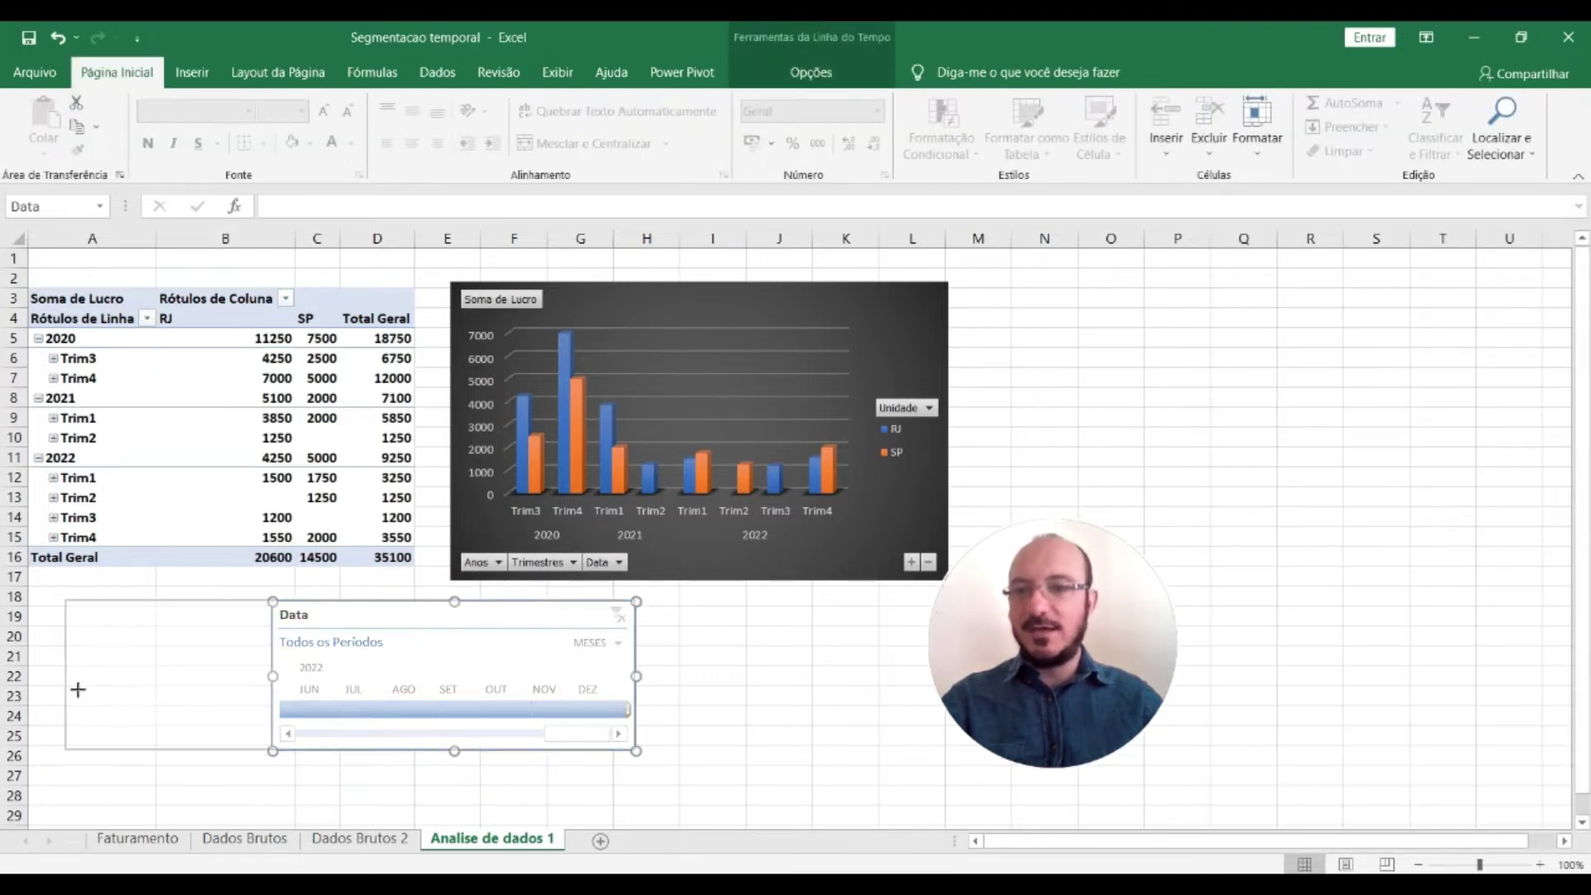
drag(50, 689, 51, 690)
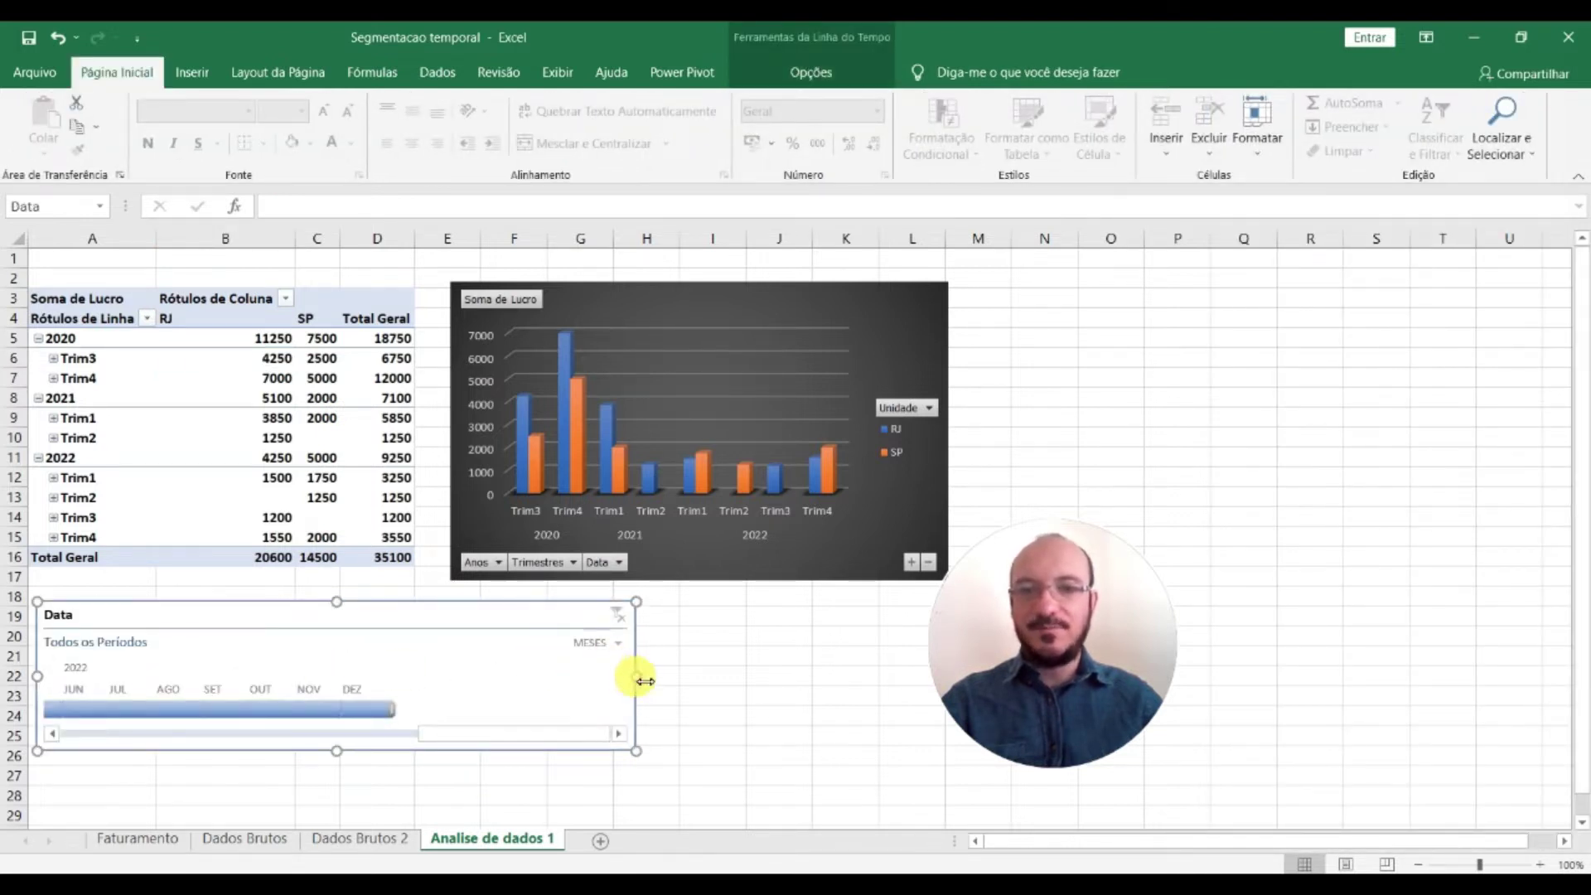
drag(645, 682, 782, 690)
drag(889, 699, 898, 698)
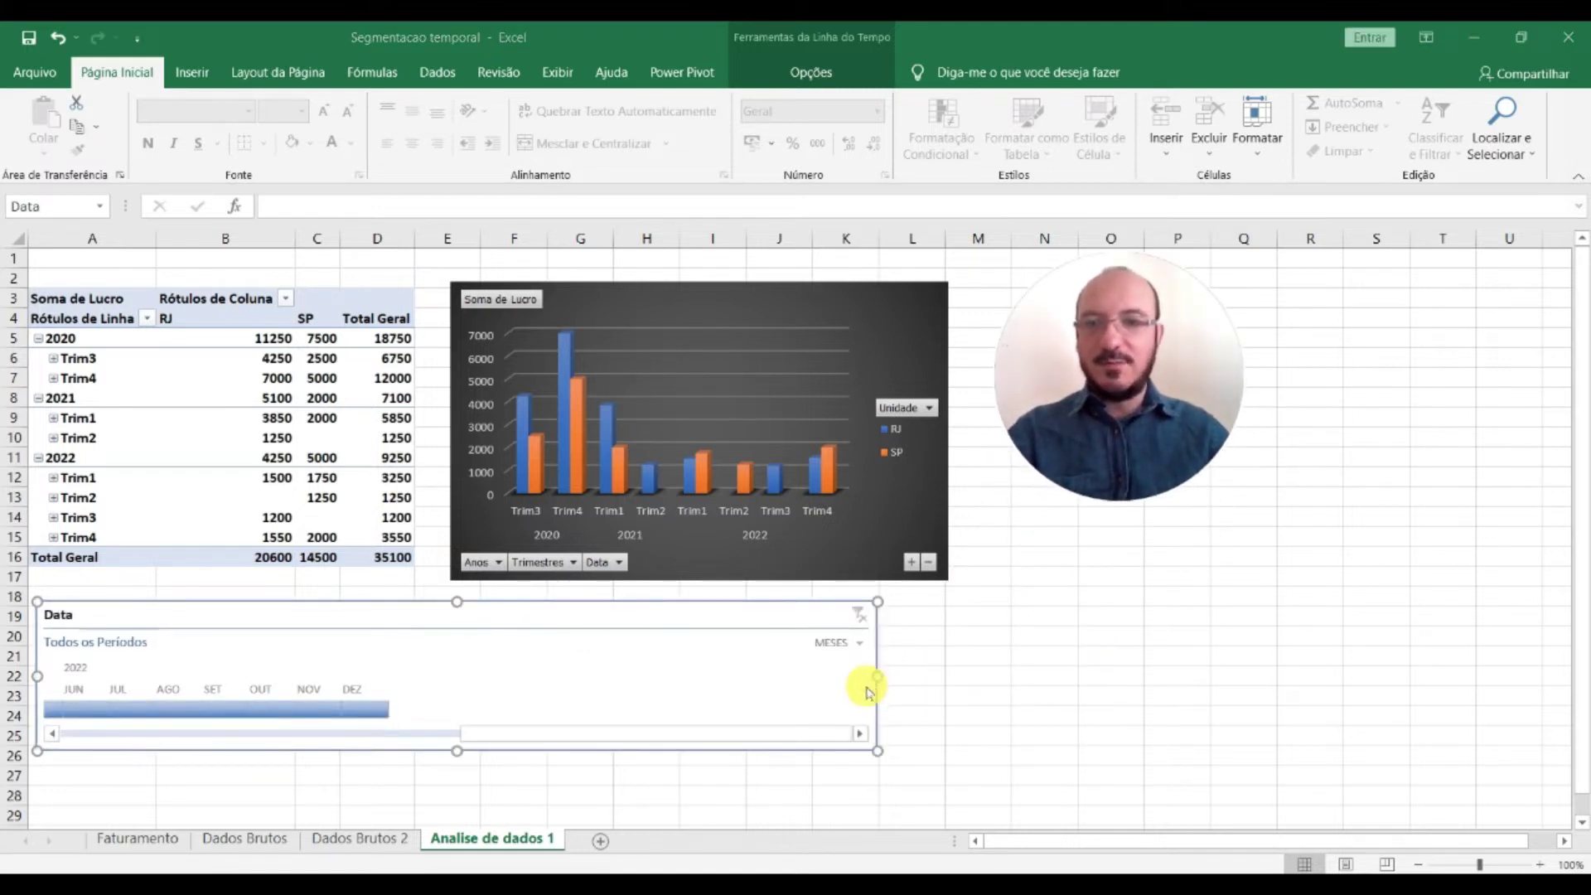
Extend the Data timeline's width to fit all months from January 2020 to December 2022, with the sheet zoomed to 85%
drag(383, 741, 639, 740)
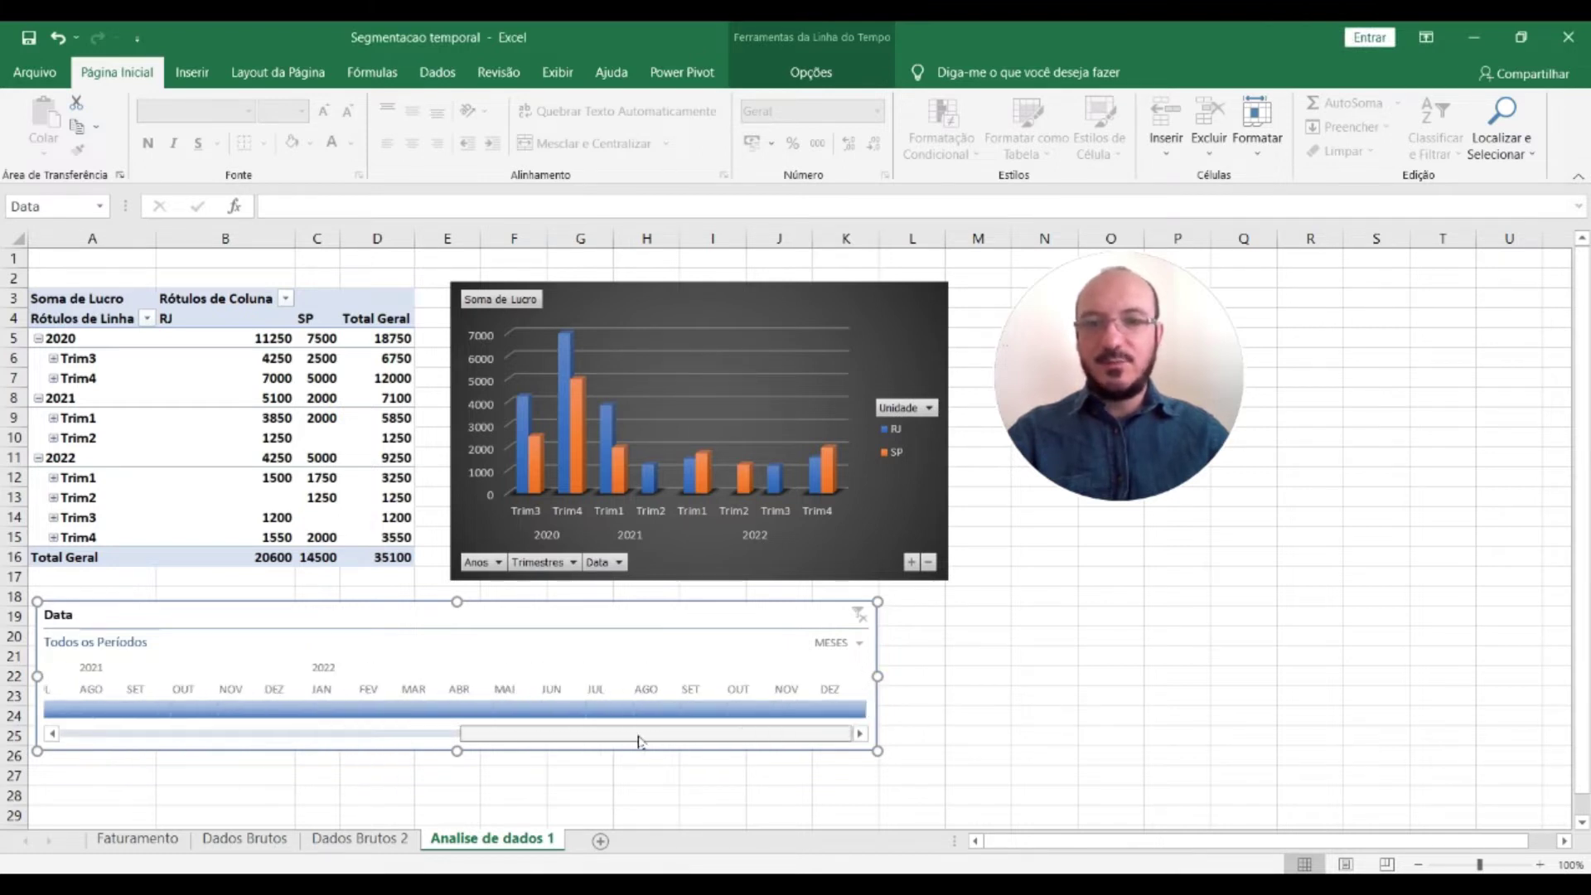
mouse_move(527, 740)
mouse_down()
mouse_move(236, 740)
mouse_move(686, 734)
mouse_move(241, 729)
mouse_up()
click(58, 666)
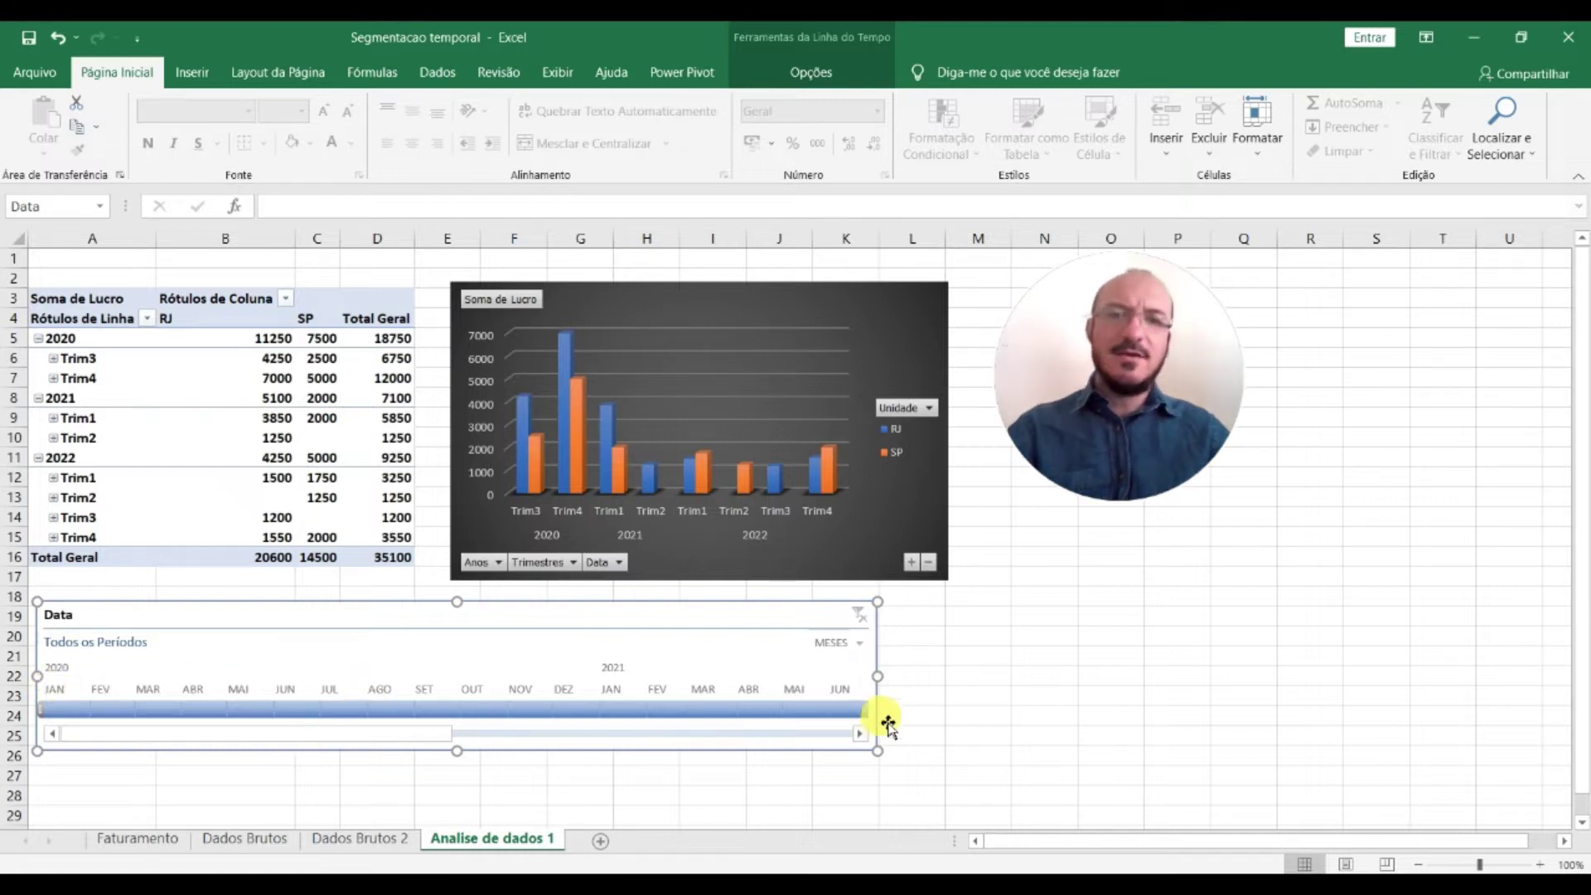
drag(878, 676, 1558, 676)
scroll(1048, 698, down, 1)
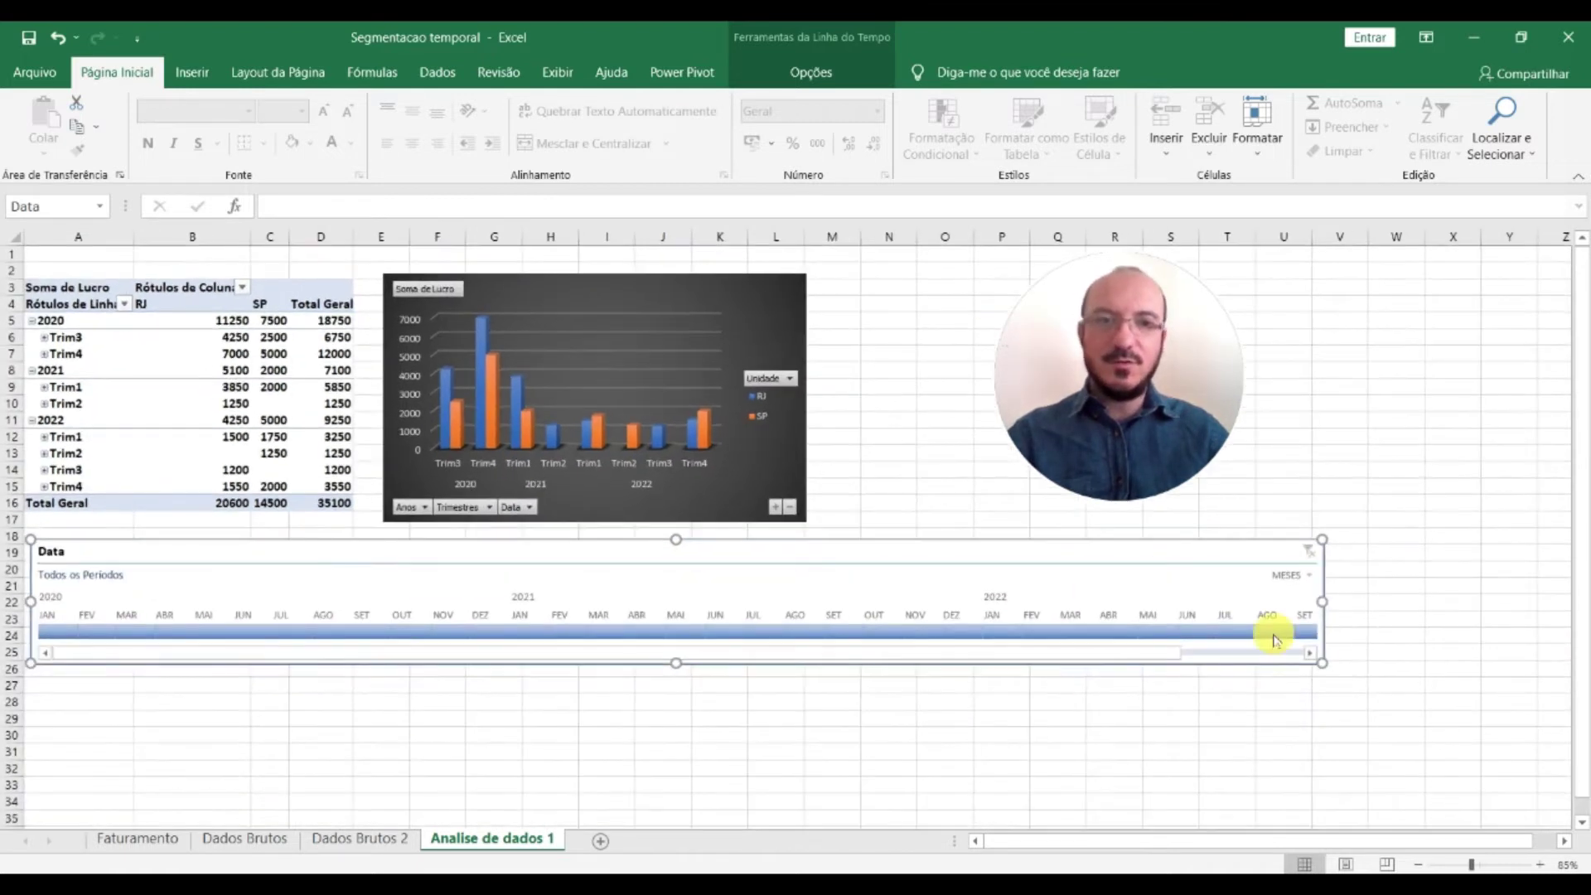
drag(1518, 614, 1467, 607)
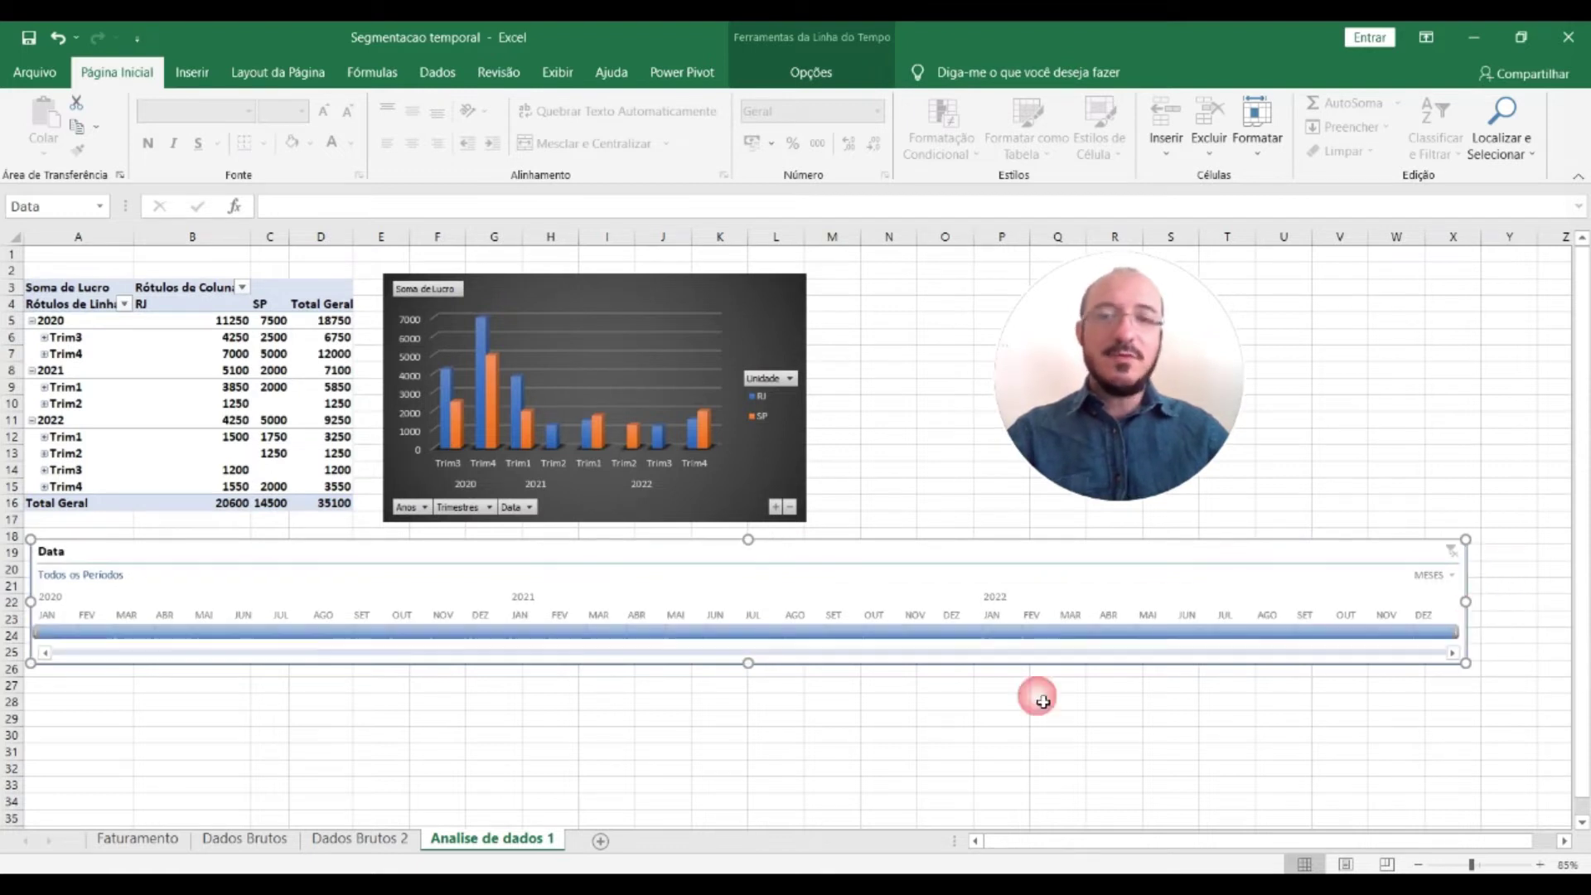
Filter the pivot table and chart with the timeline to the period from August 2020 to February 2022
click(676, 770)
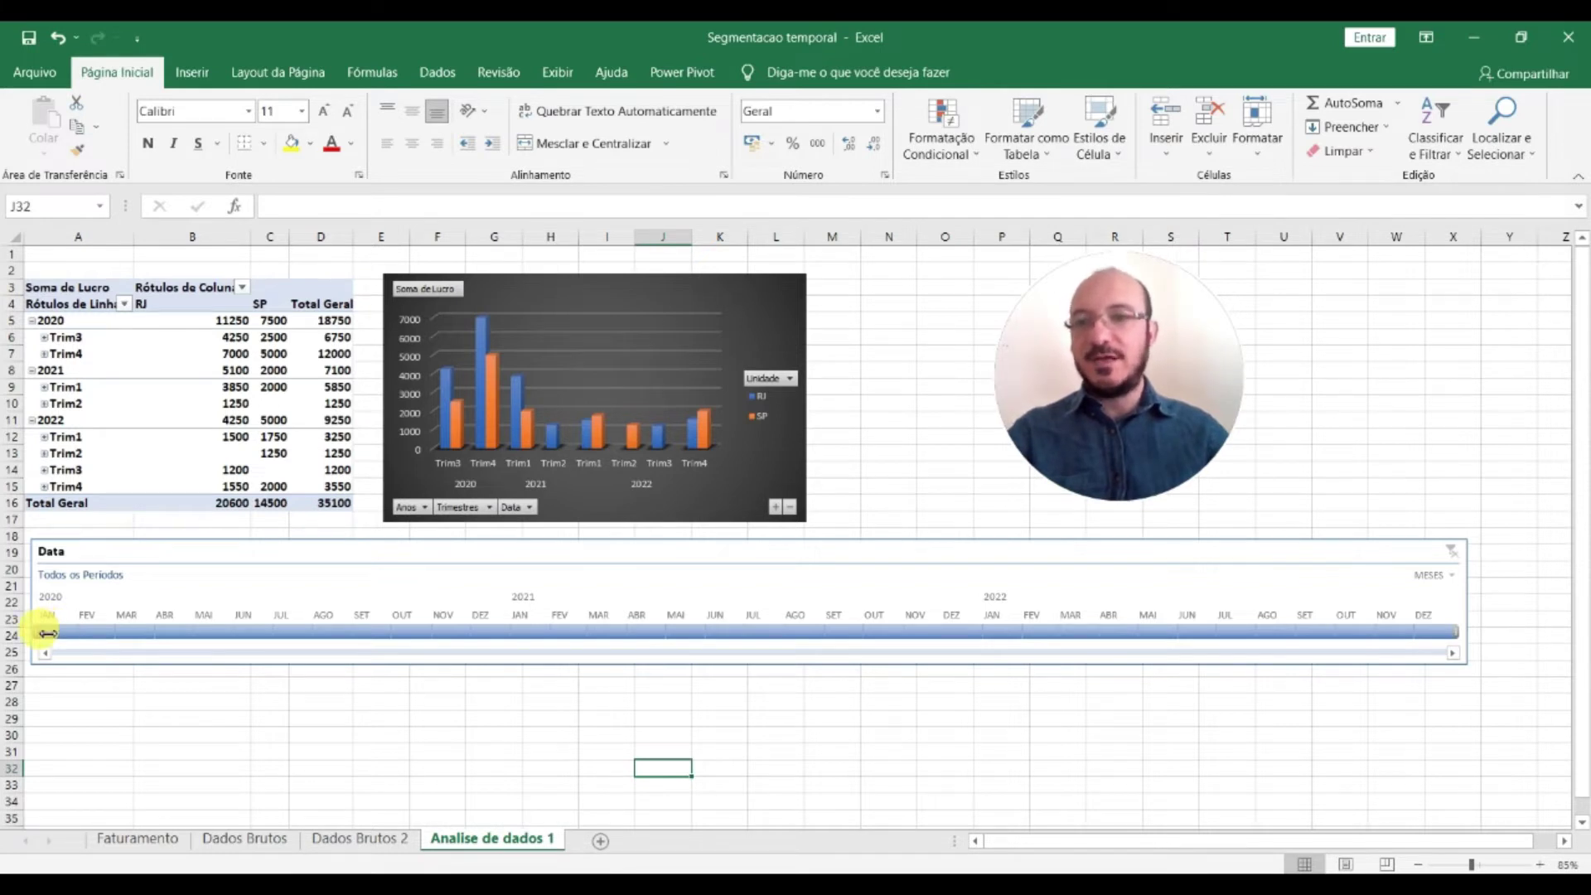
drag(72, 638, 324, 652)
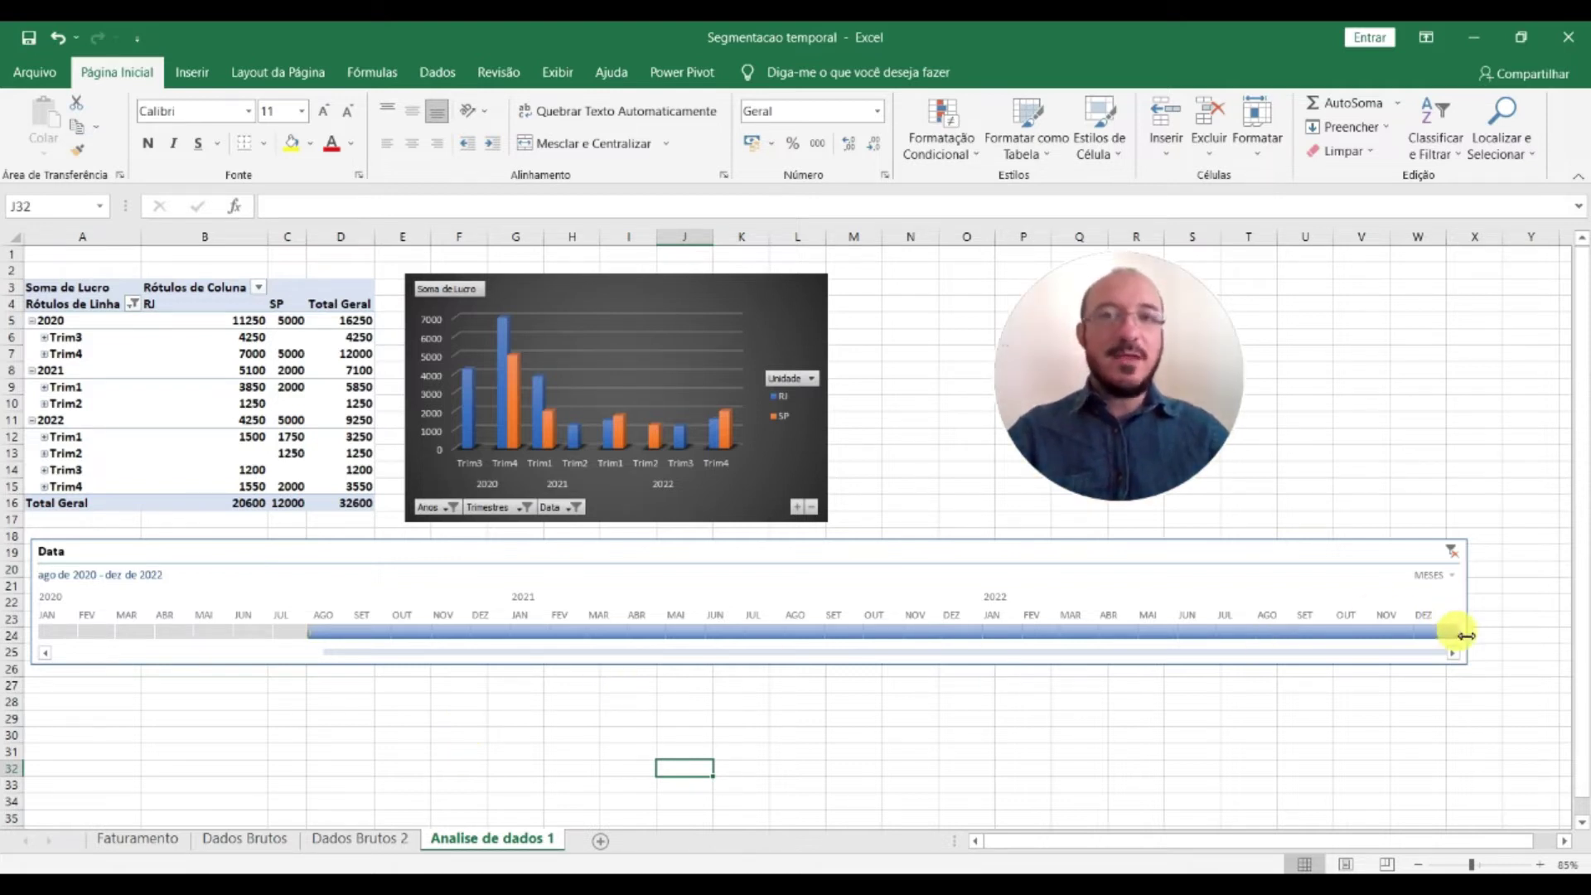
drag(1464, 635, 1055, 643)
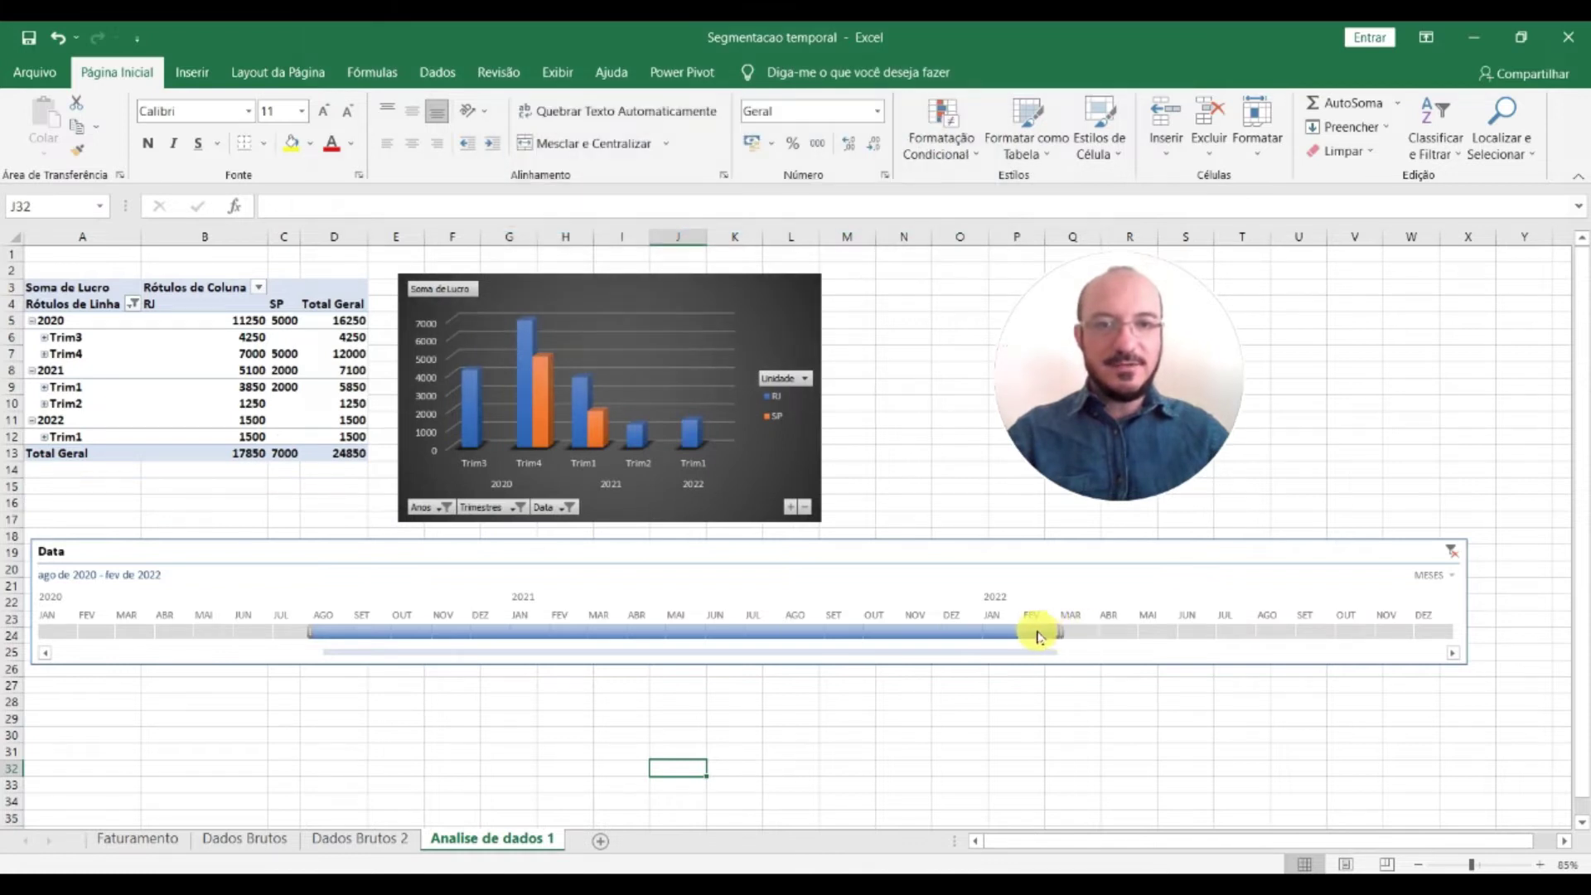
Vary the timeline's end month between July 2021 and June 2022, finishing with the period from August 2020 to July 2021
drag(925, 636, 788, 636)
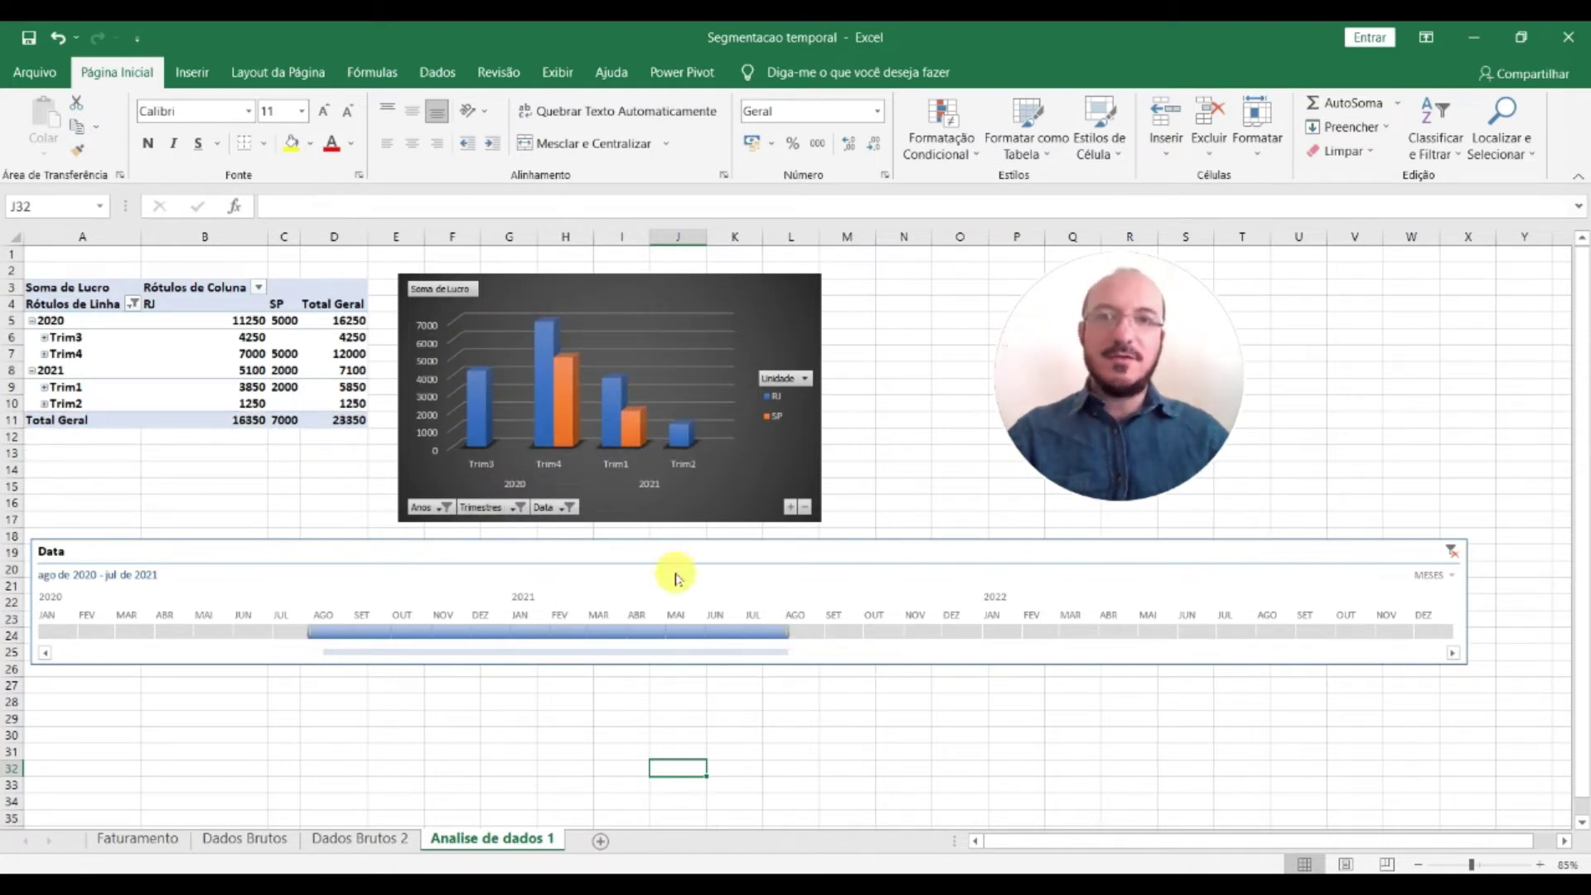
drag(797, 635, 1215, 635)
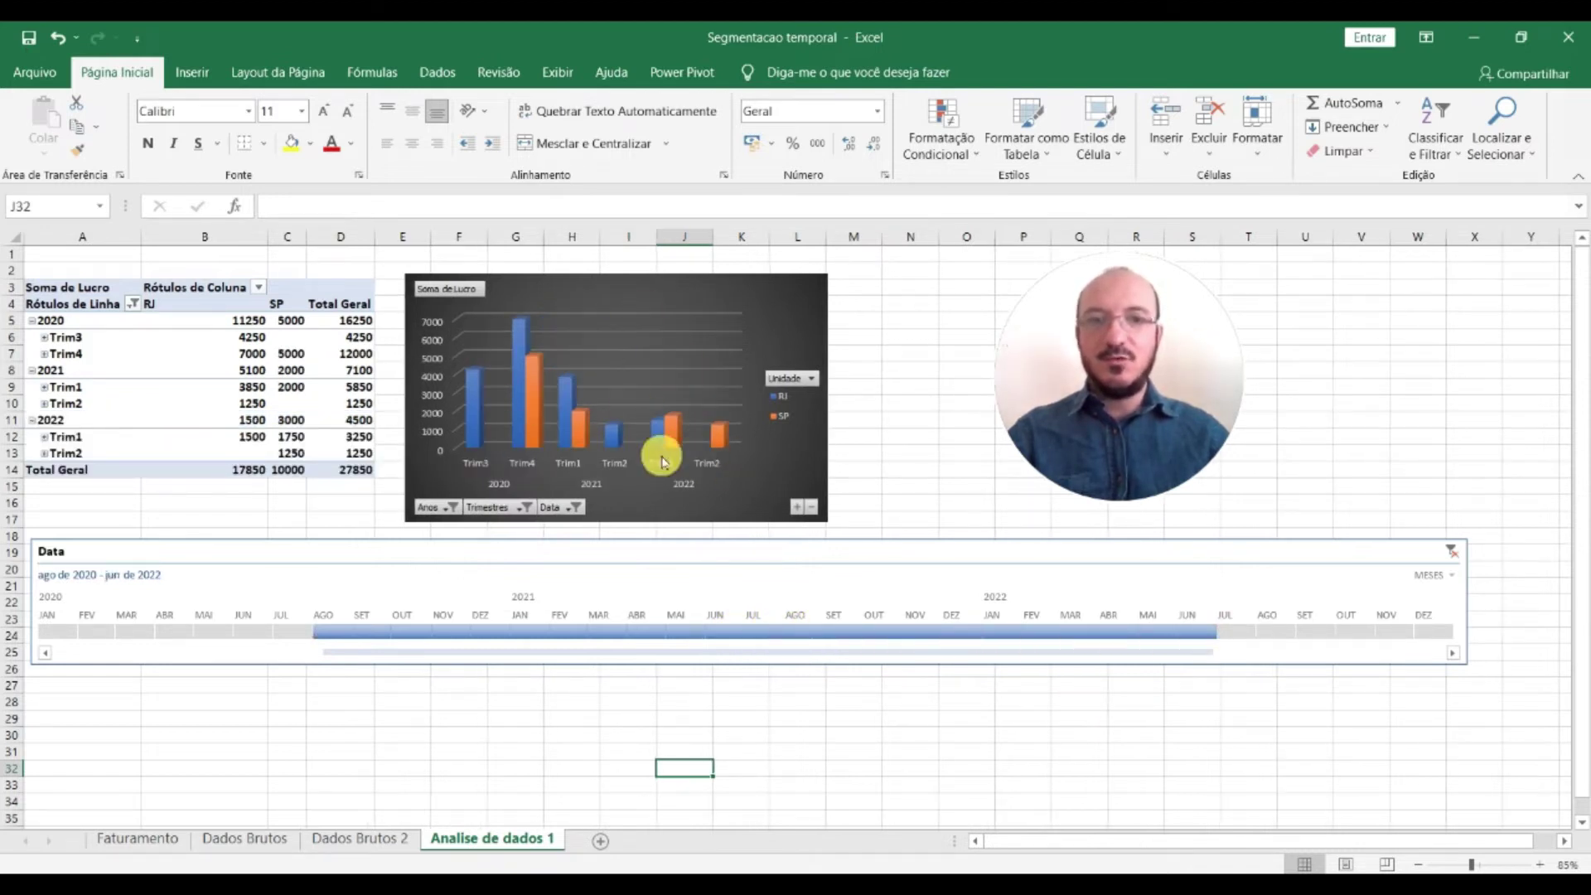
drag(1167, 637, 817, 638)
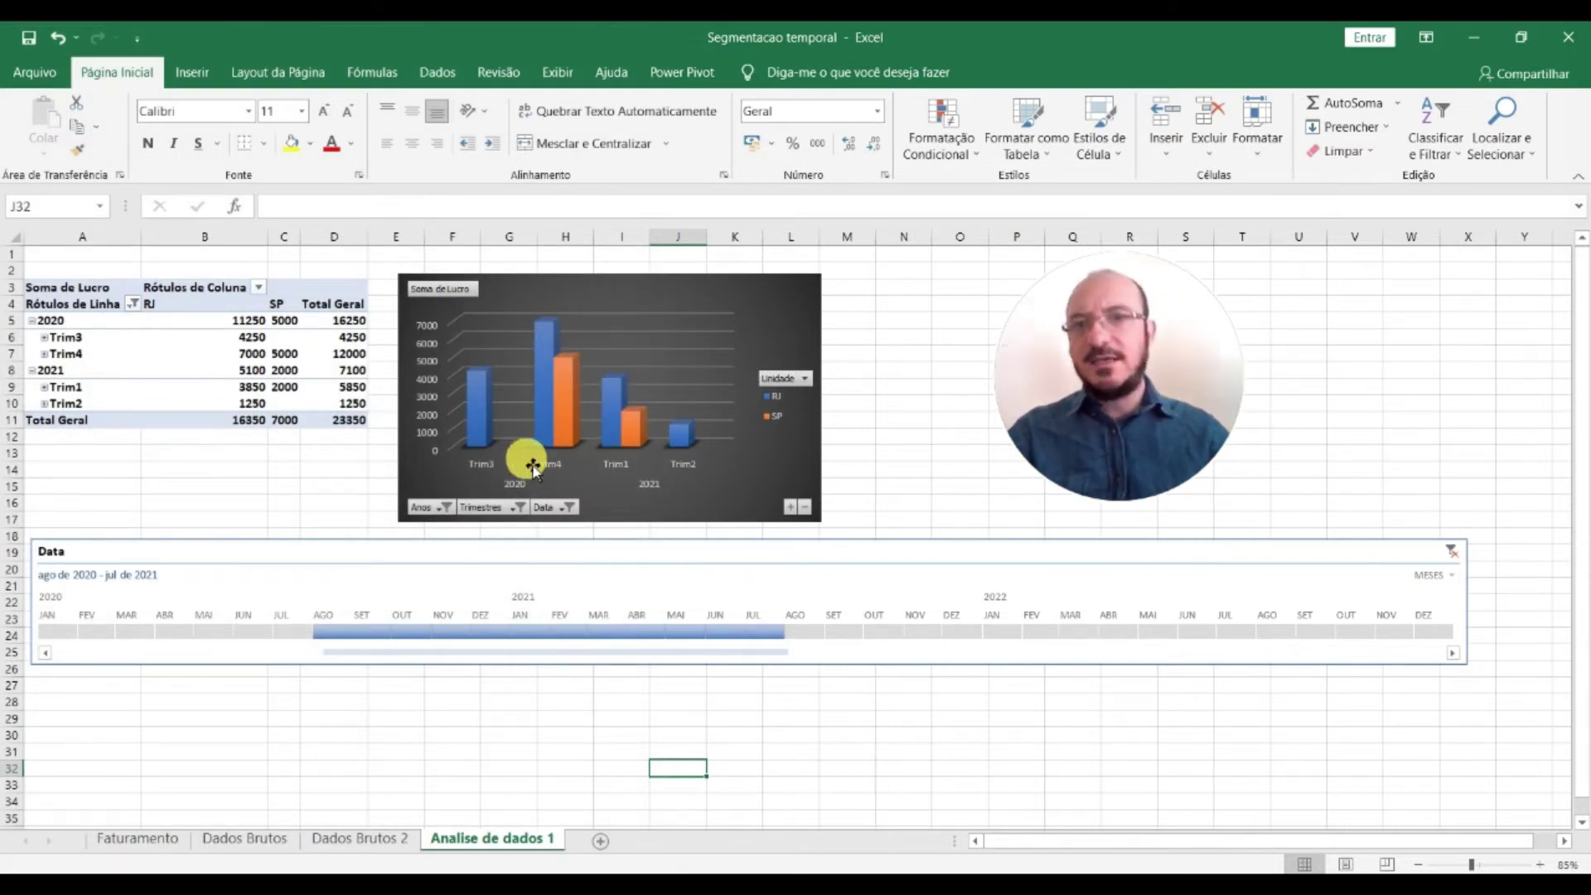
Color the chart's SP series red and the RJ series light gold (Ouro, Ênfase 4, Mais Claro 40%)
click(509, 352)
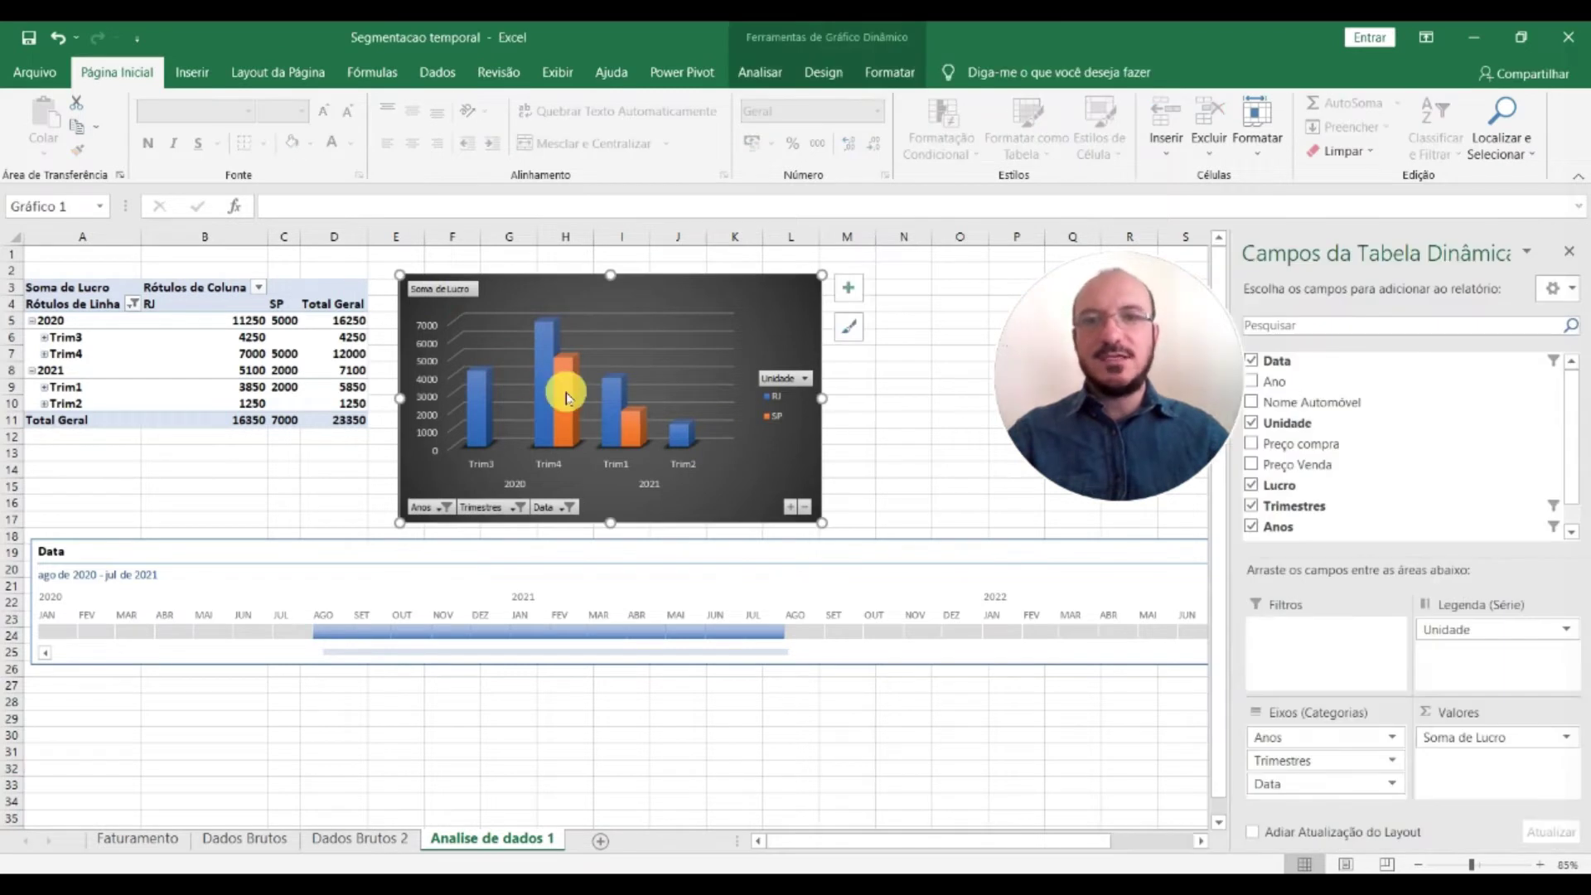
click(309, 143)
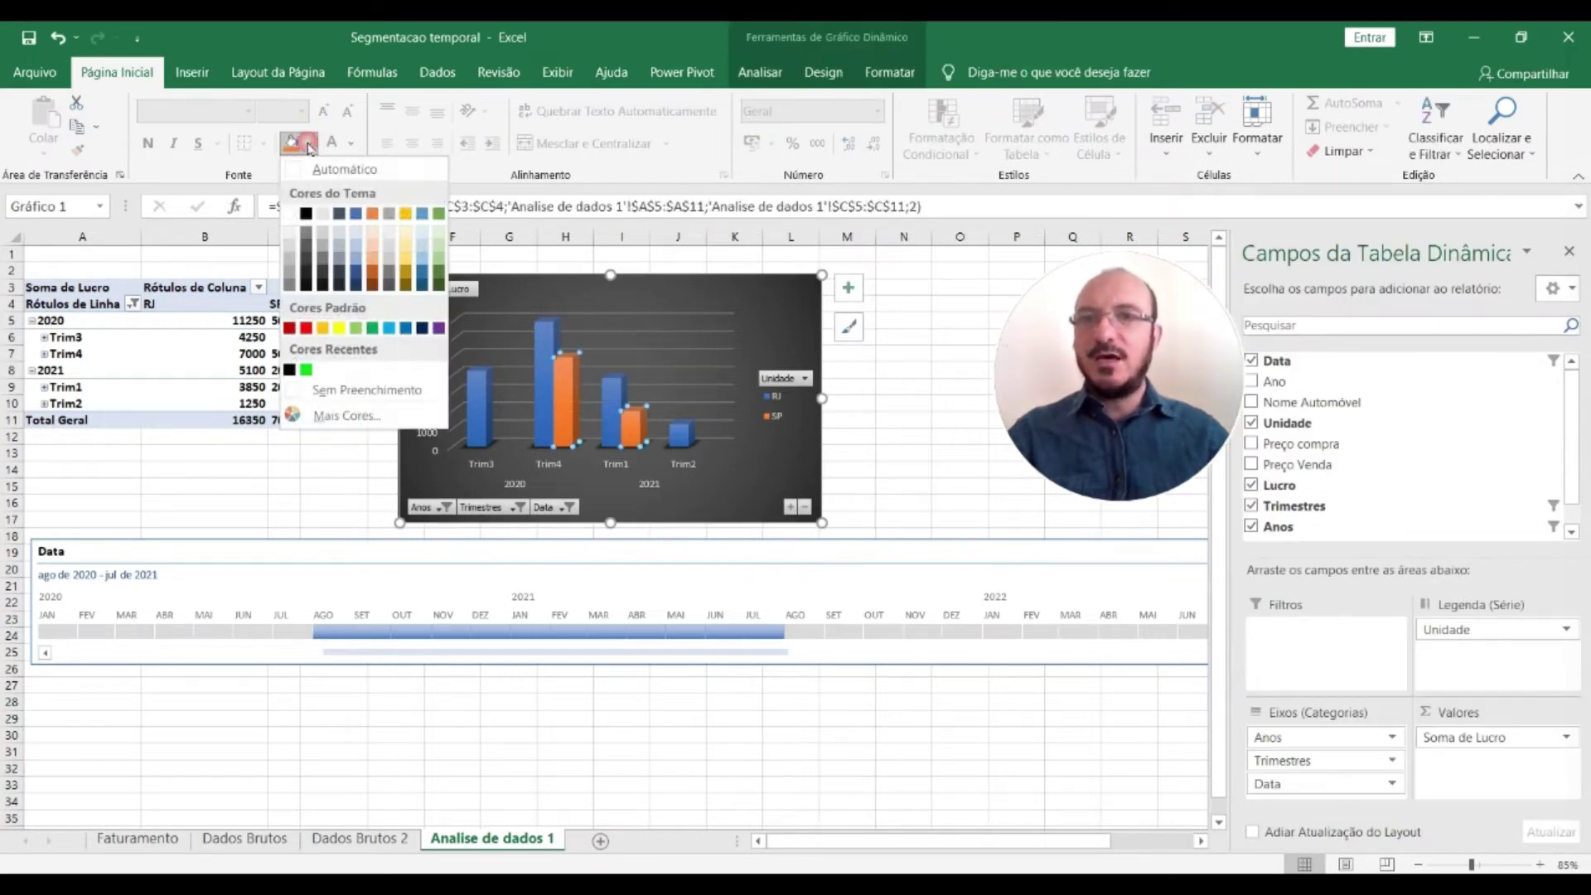
click(311, 332)
click(546, 358)
click(310, 146)
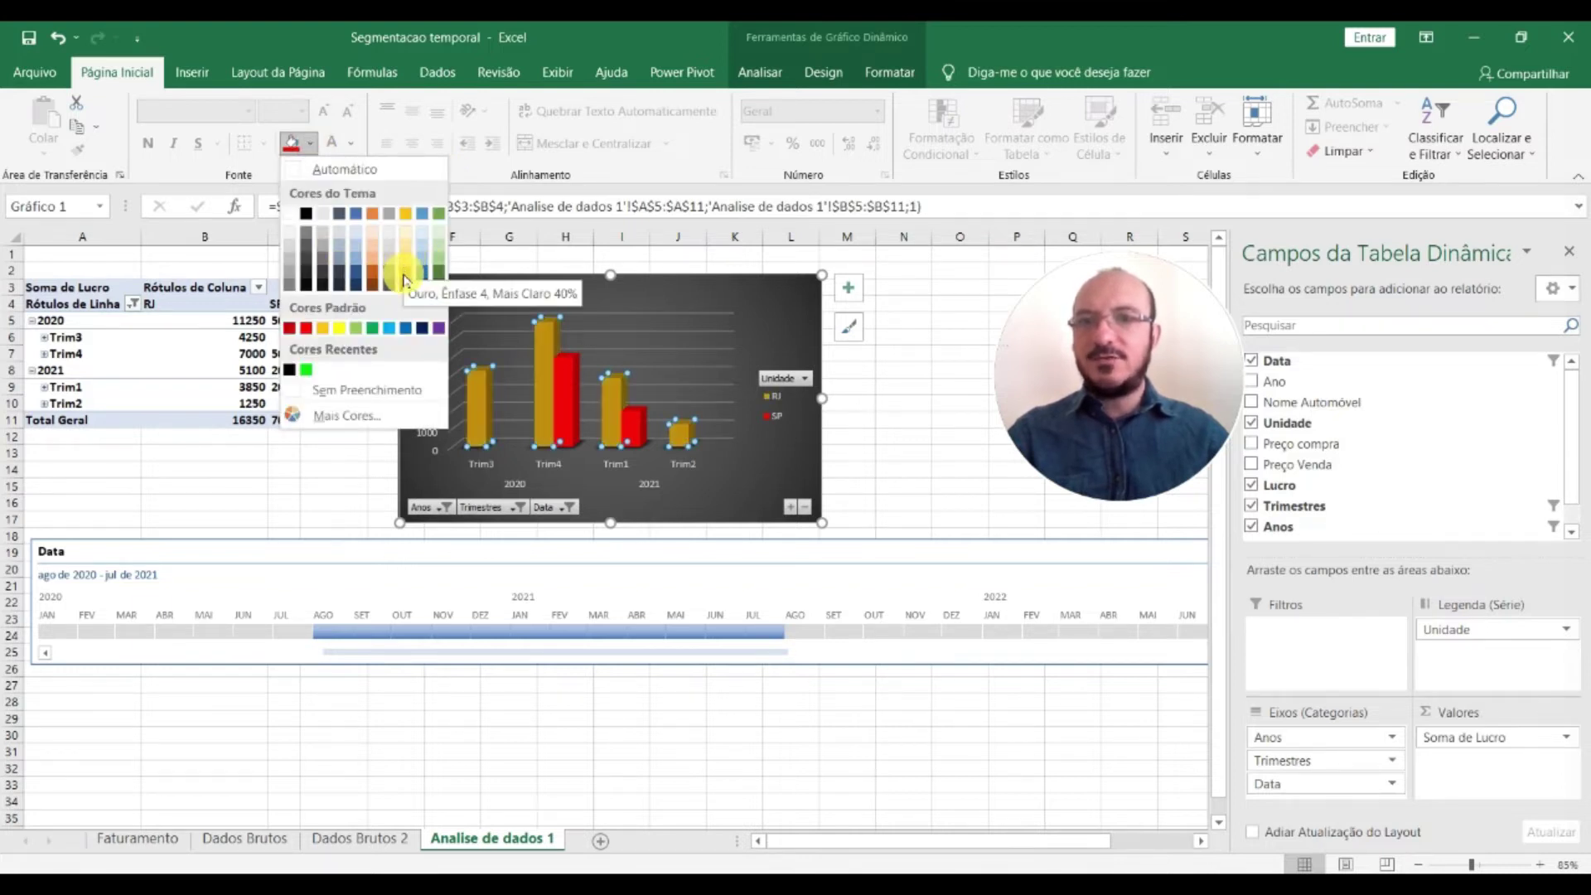
click(410, 266)
click(904, 469)
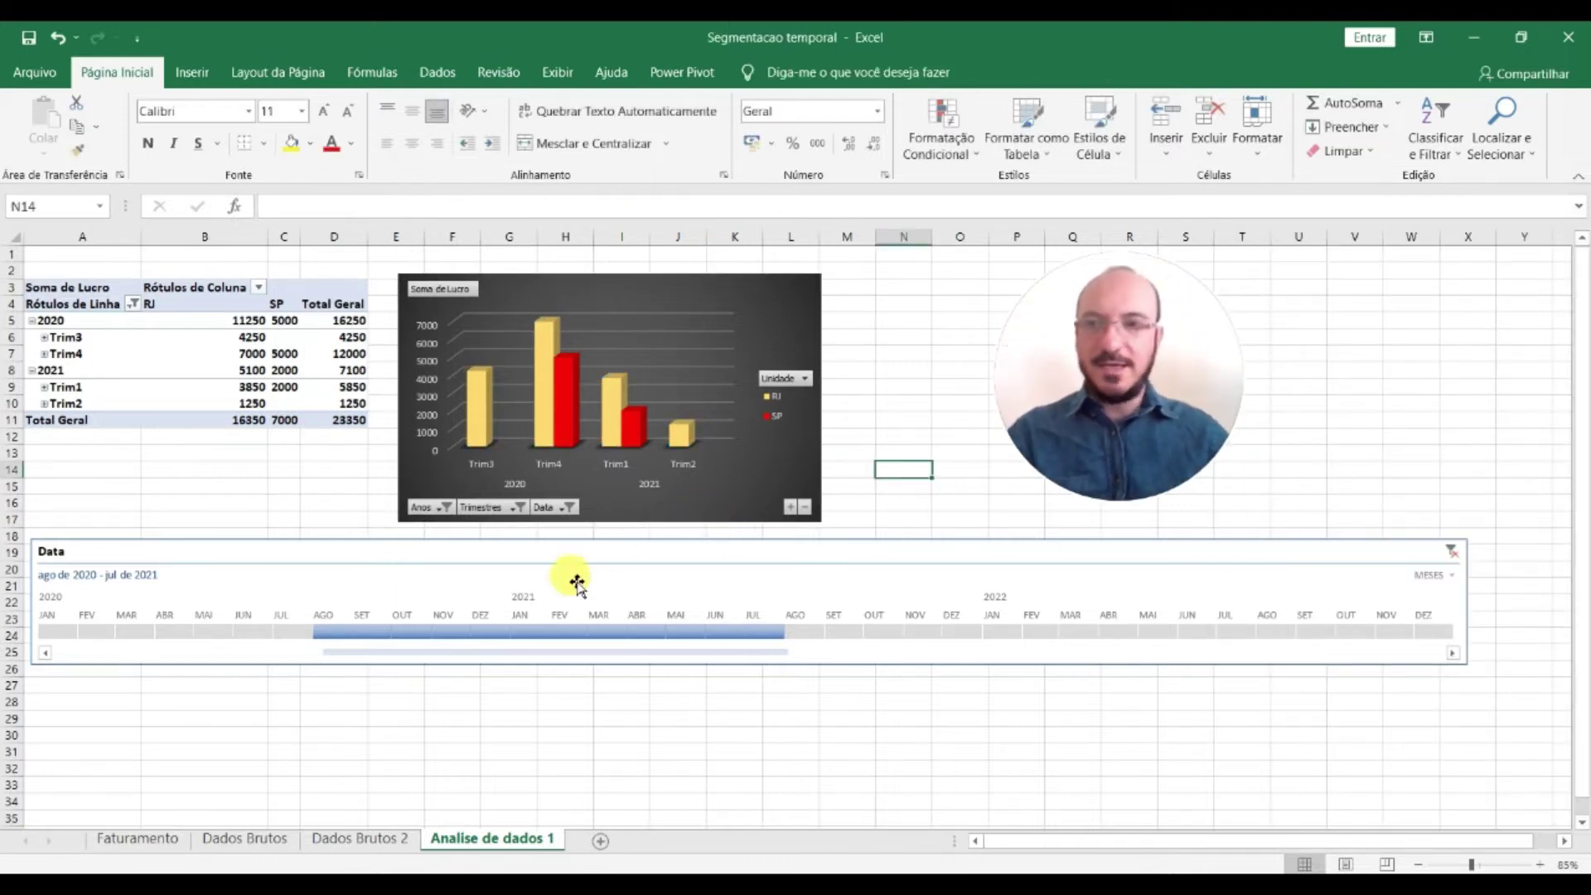
click(577, 285)
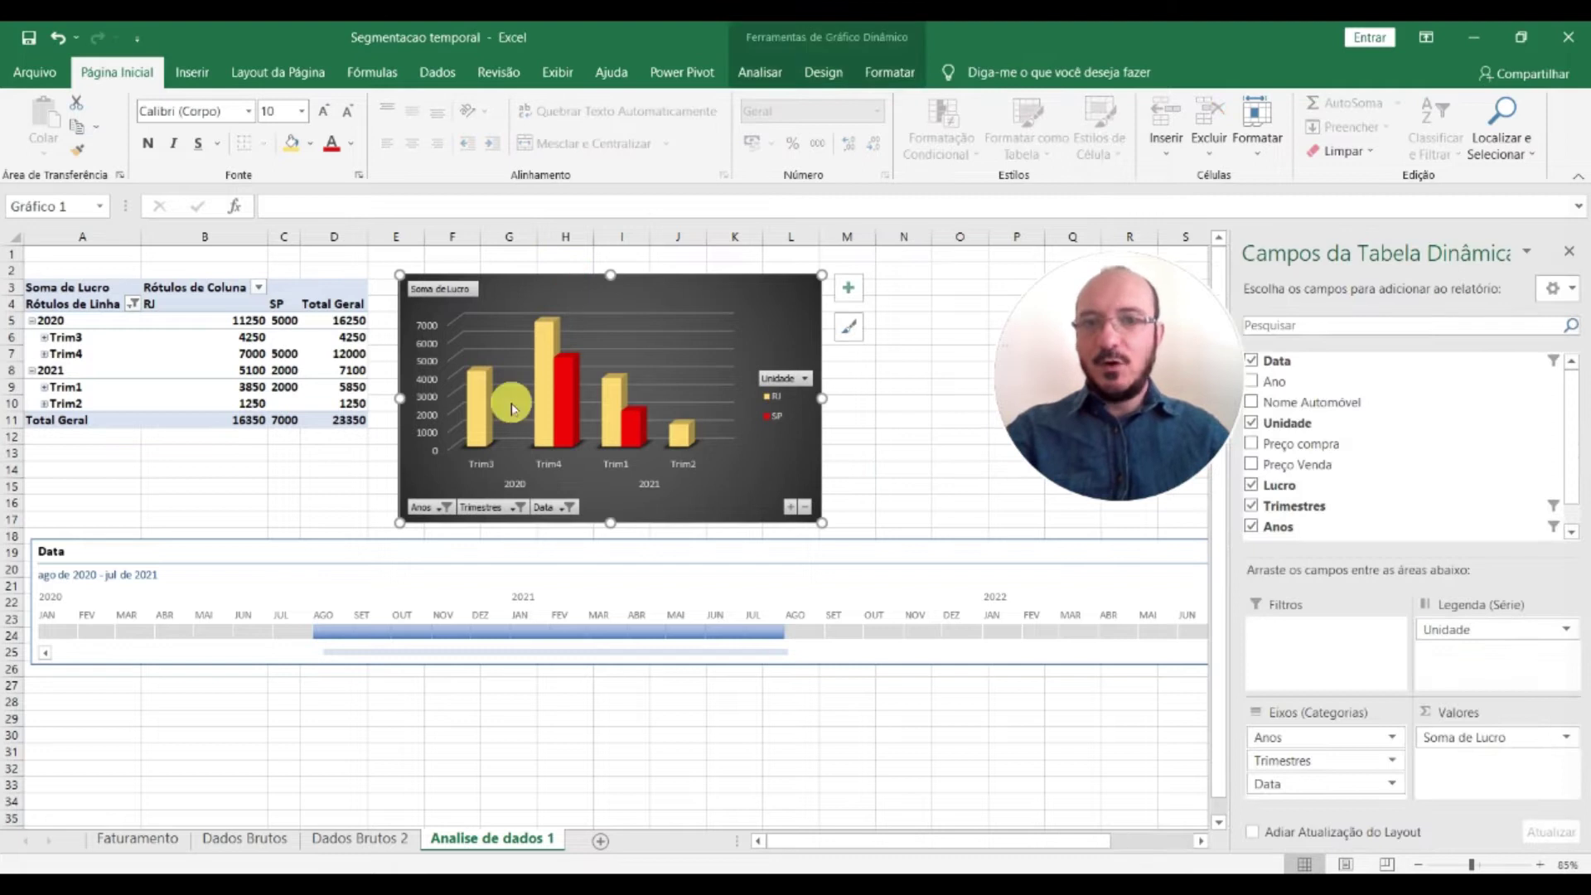
click(344, 475)
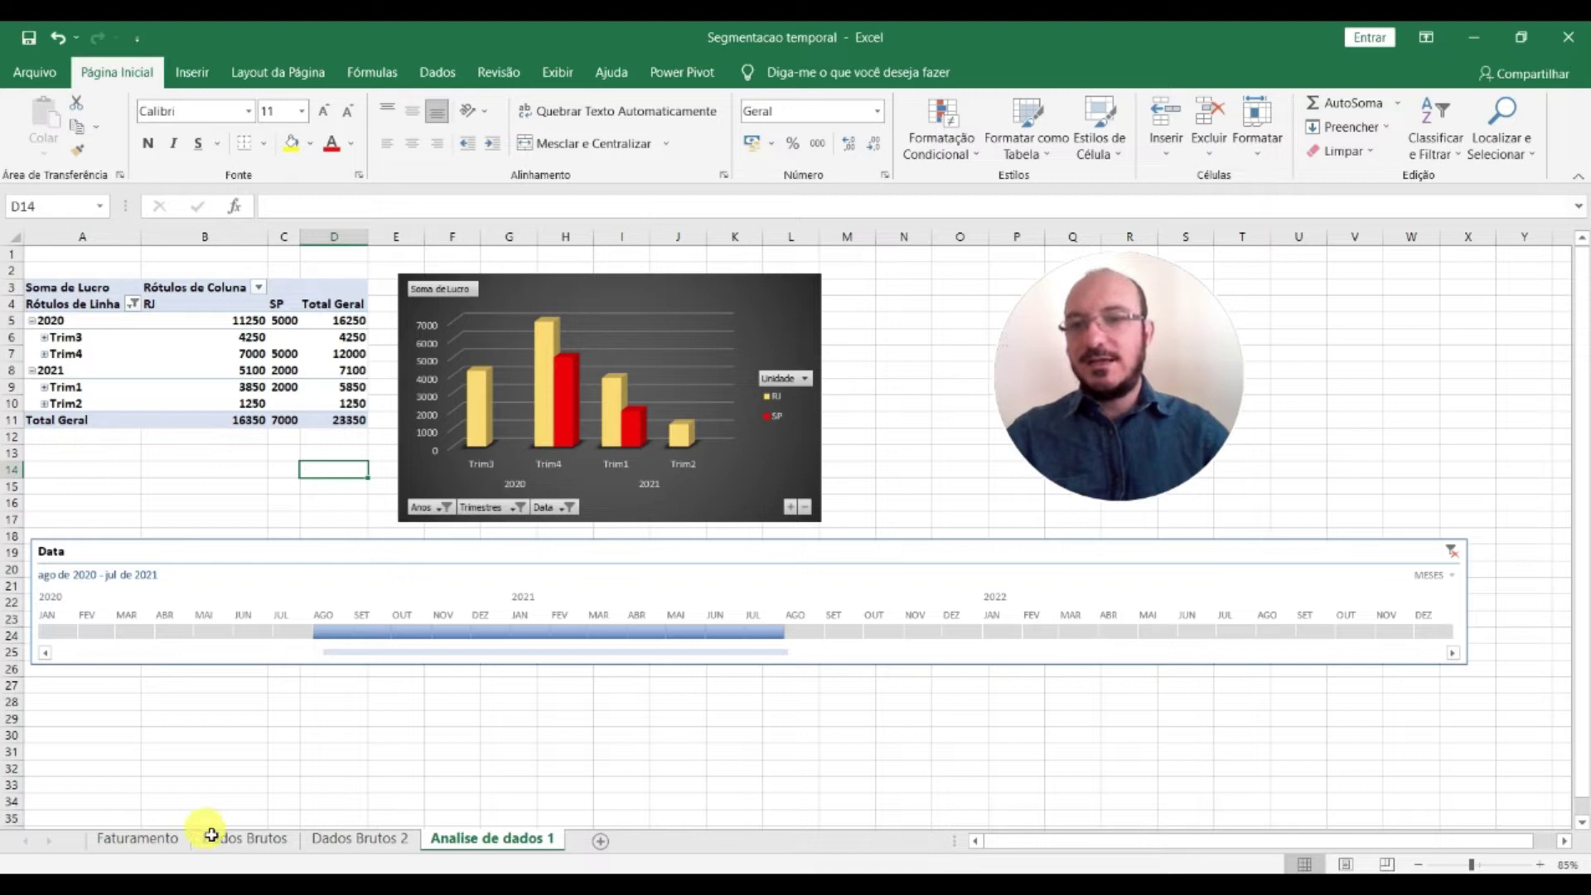
Add a new worksheet after Analise de dados 1 and name it Dashboard
click(606, 844)
right_click(605, 840)
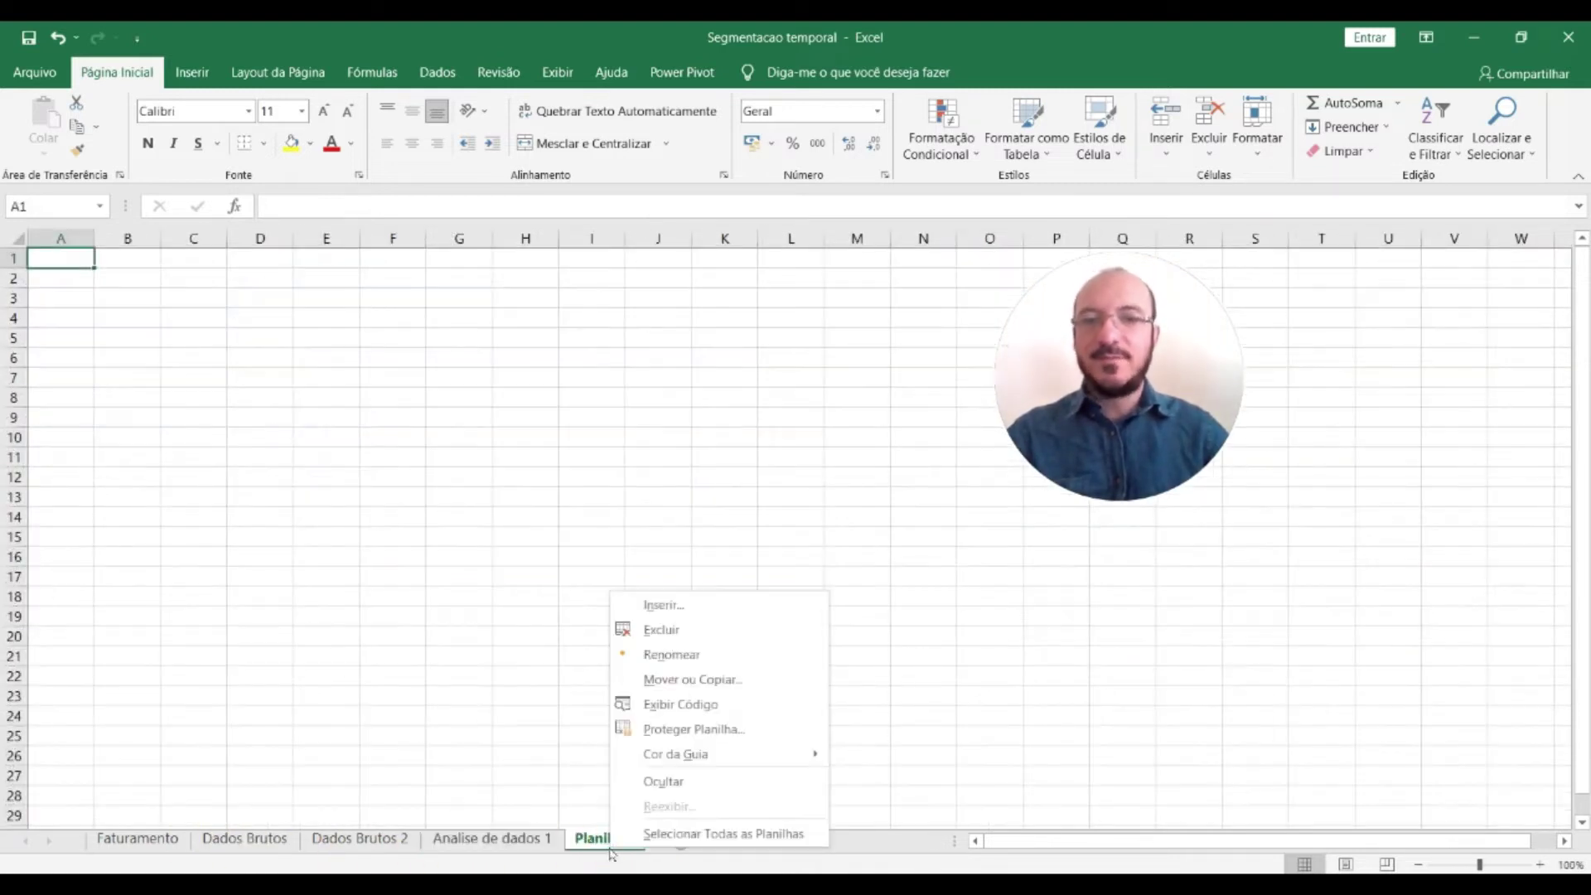
click(666, 655)
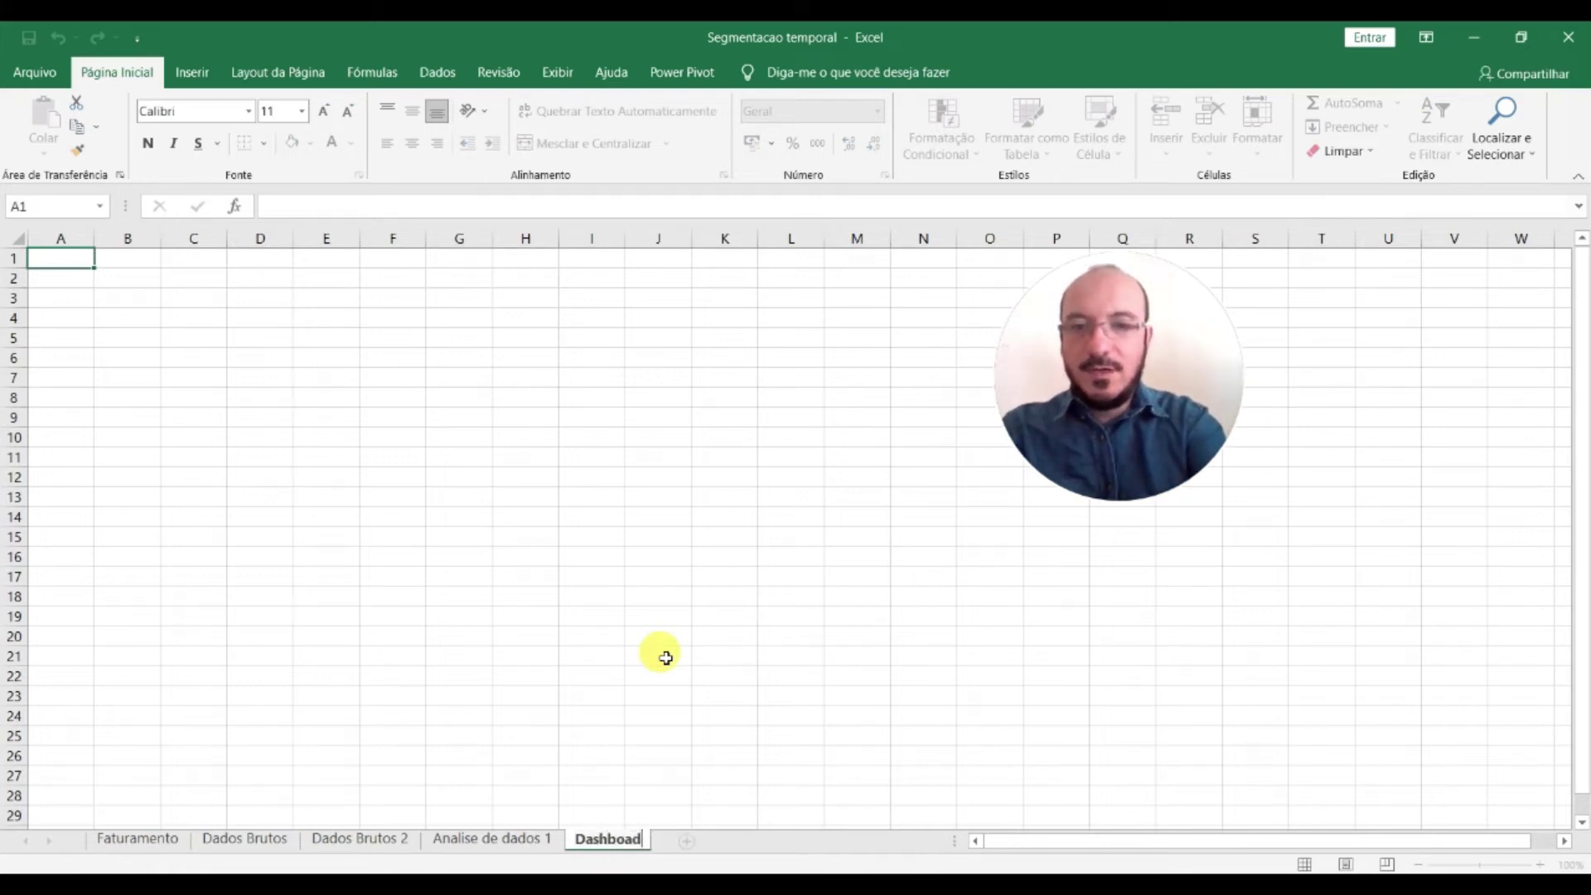
key(Return)
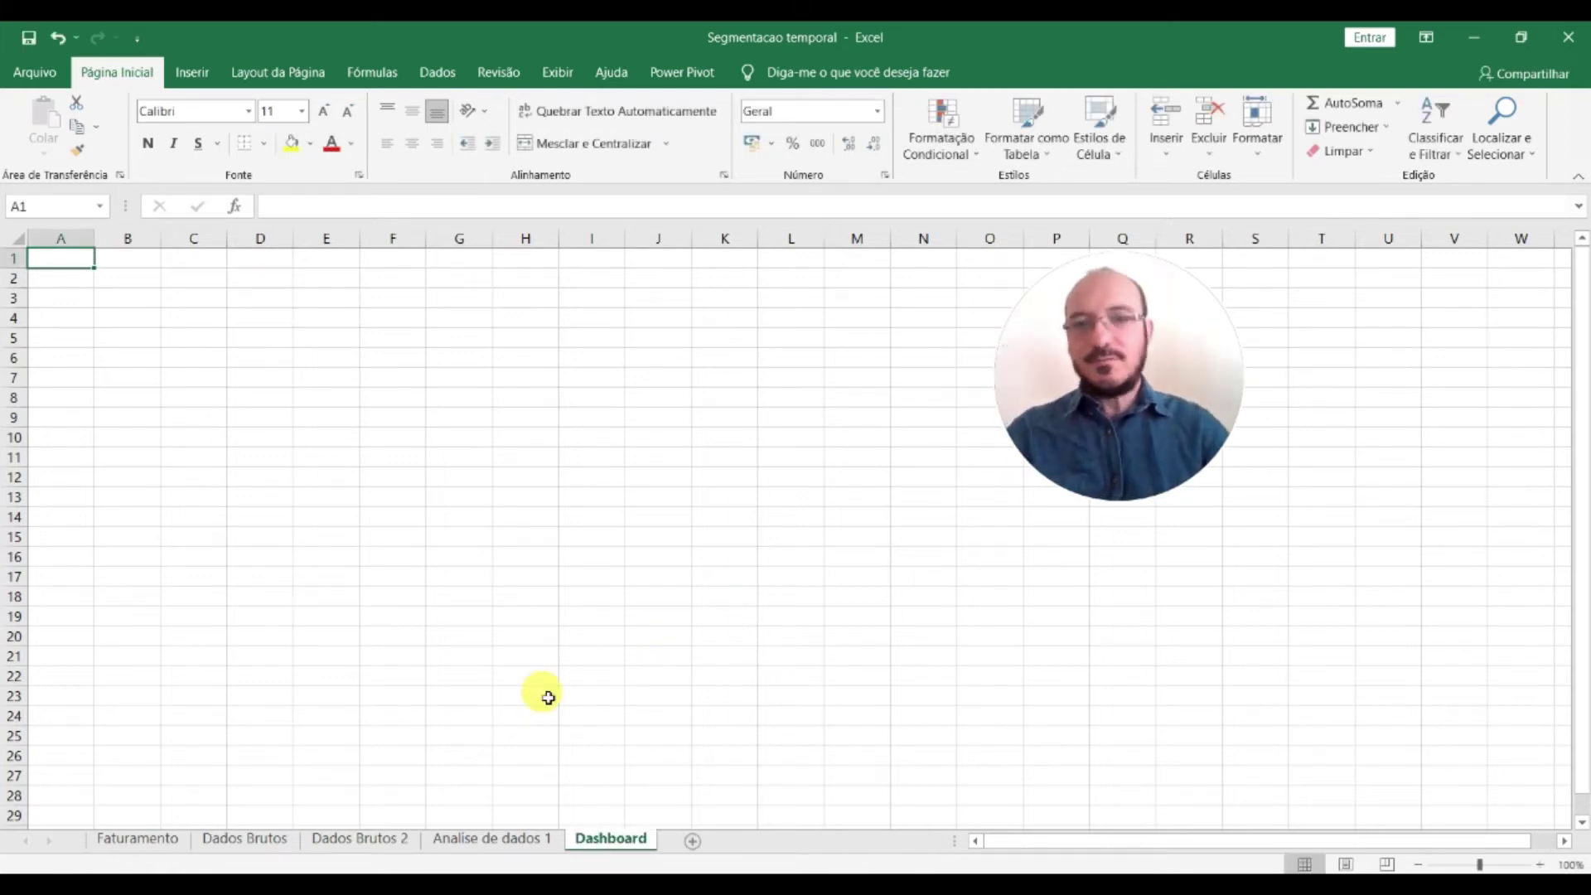
Copy the pivot chart together with the Data timeline from Analise de dados 1 and paste them into the Dashboard sheet
click(449, 840)
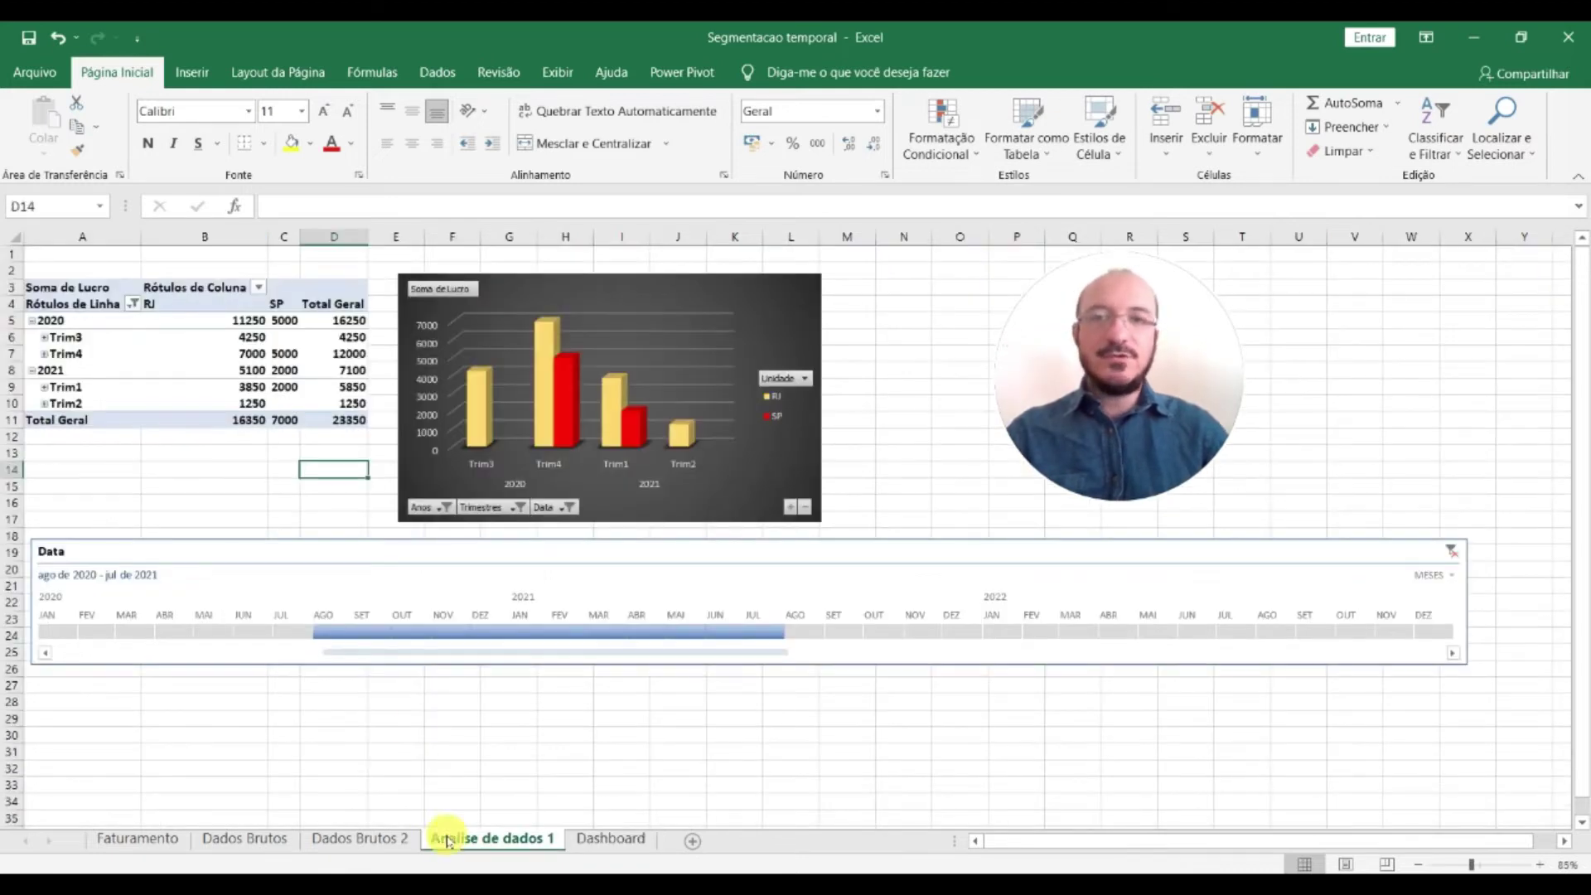
click(503, 292)
ctrl+click(348, 560)
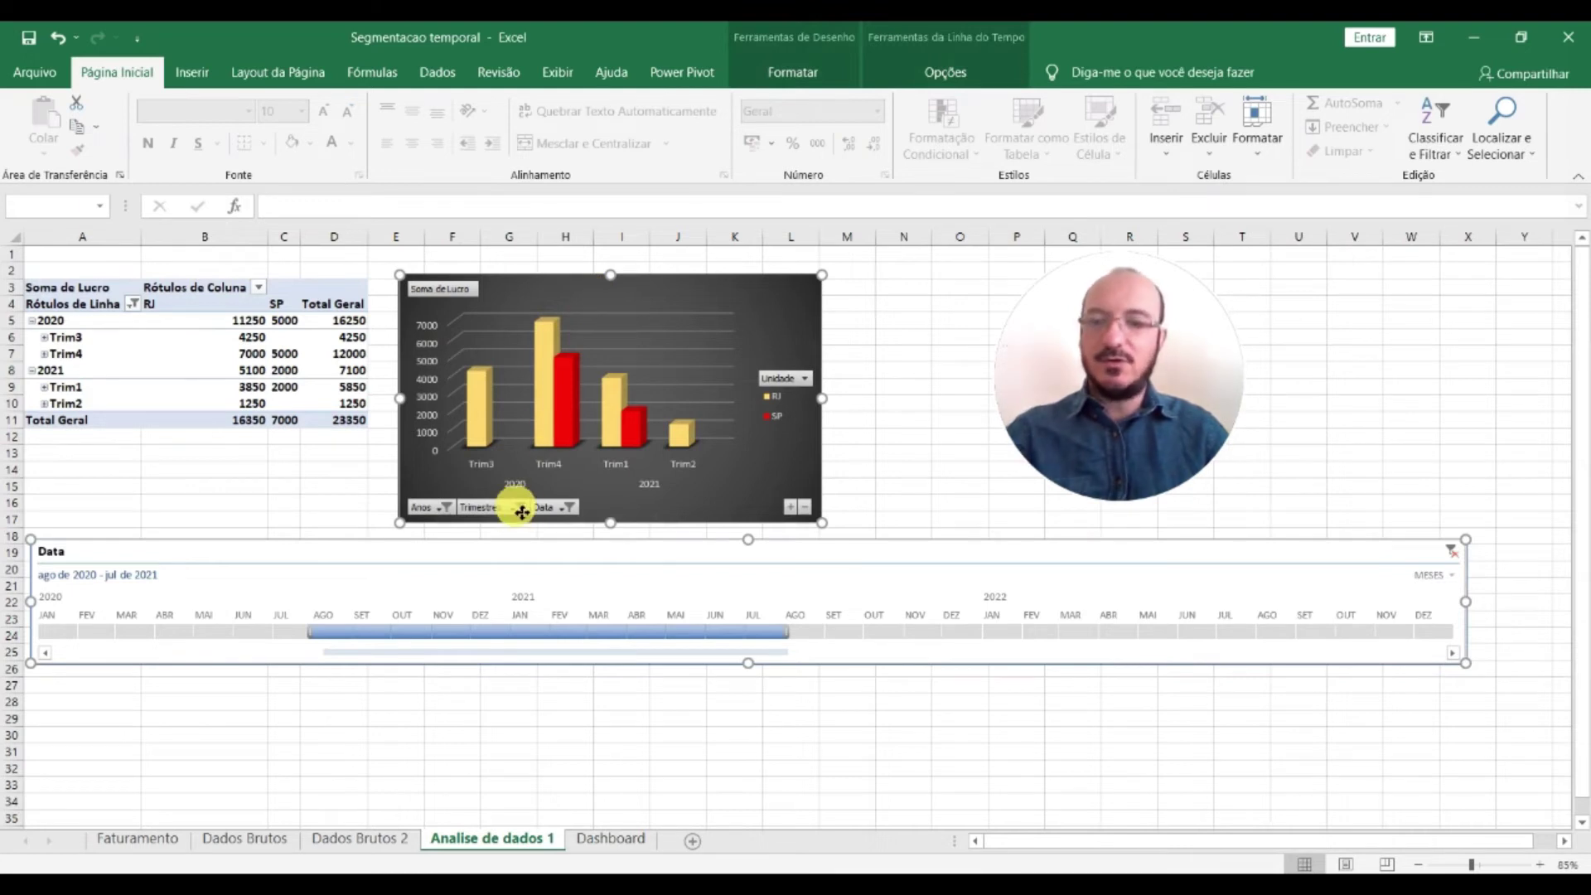
key(ctrl+c)
click(629, 851)
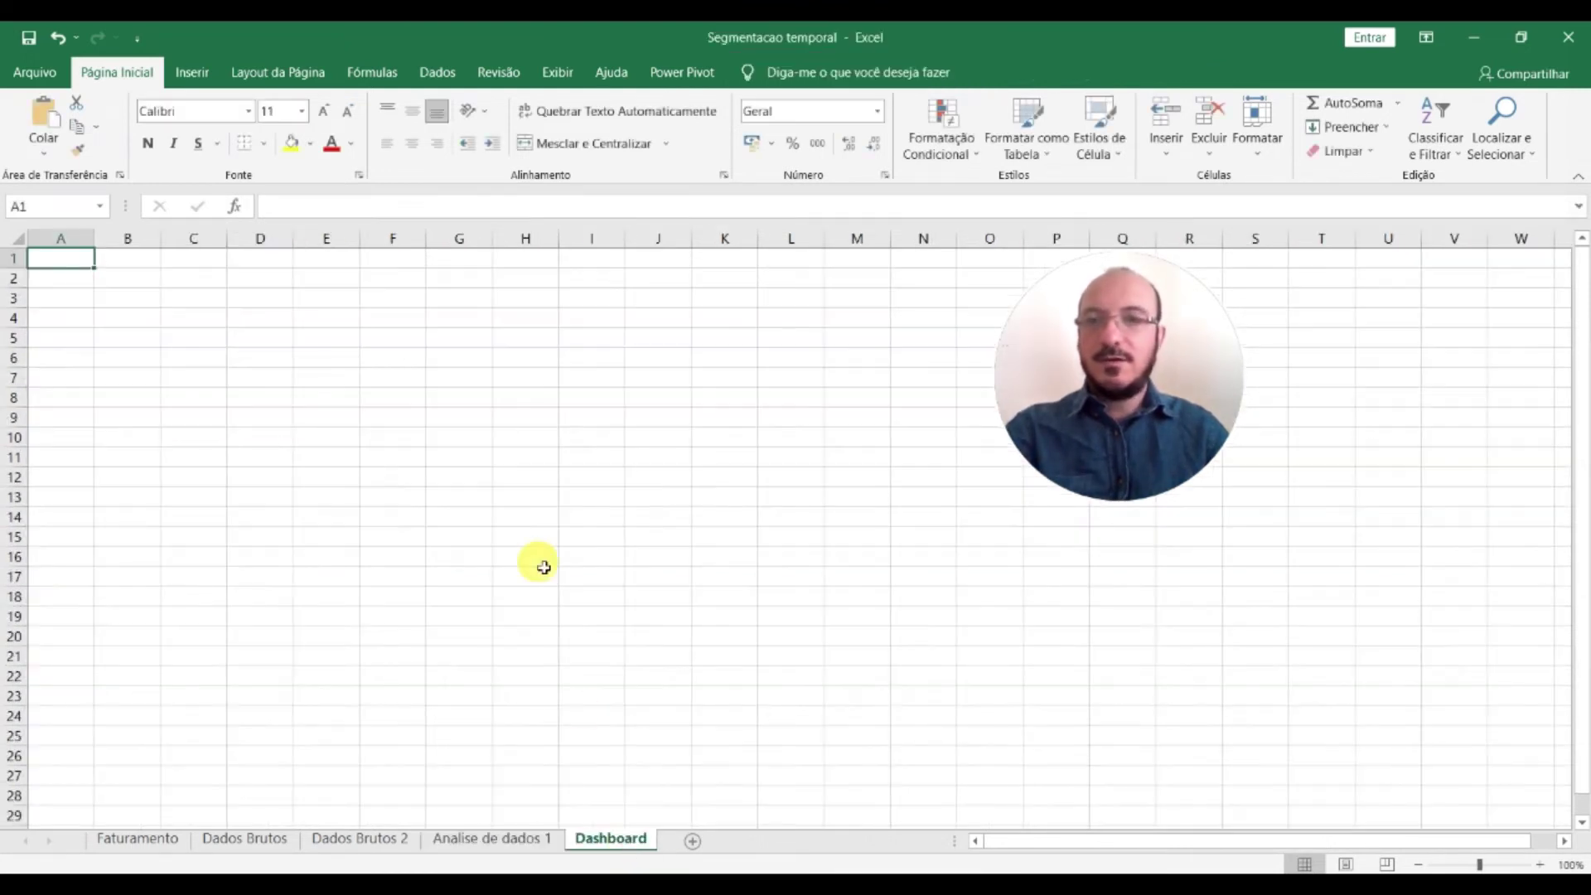
key(ctrl+v)
Align the Dashboard chart with the sheet's left edge and move the timeline down to about row 28, viewing the sheet at 85%
click(611, 266)
drag(611, 266, 189, 267)
click(524, 396)
click(1569, 253)
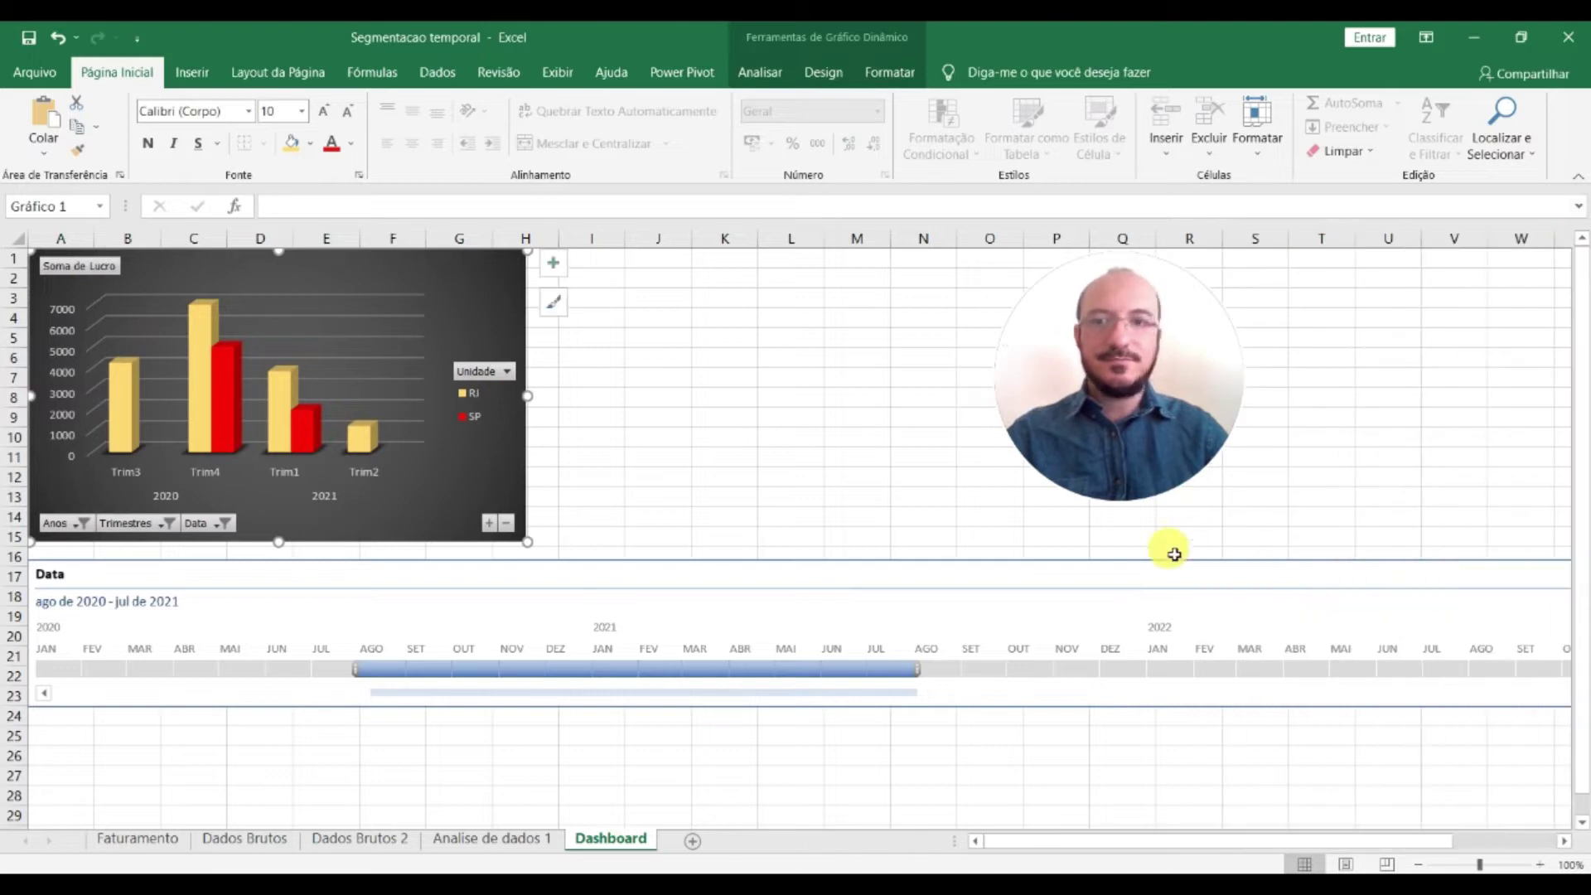
scroll(774, 580, down, 1)
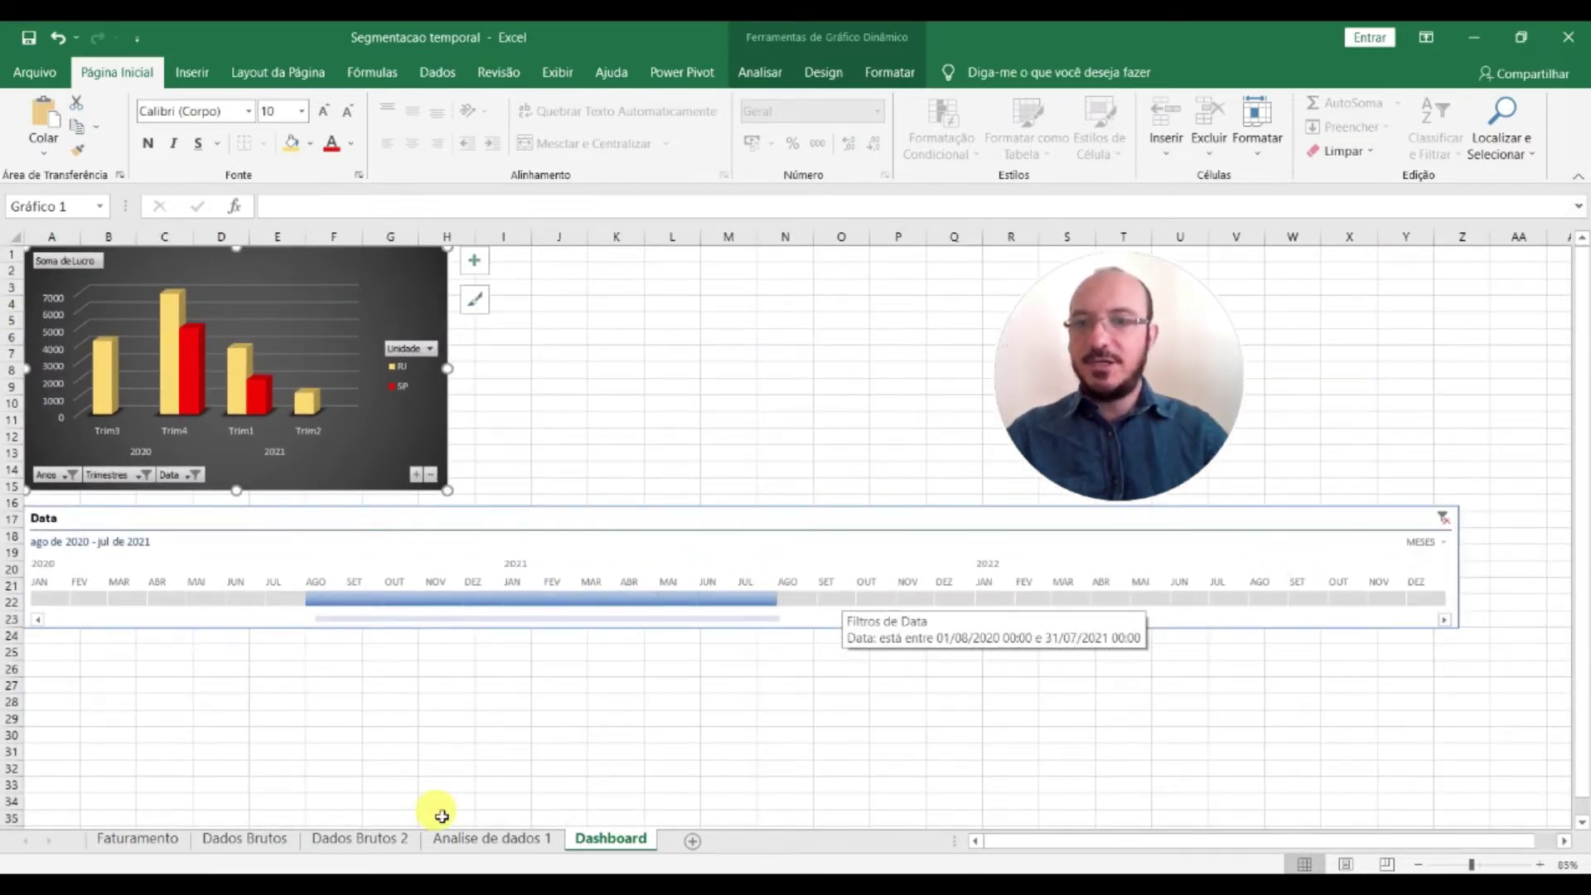
drag(485, 523, 481, 720)
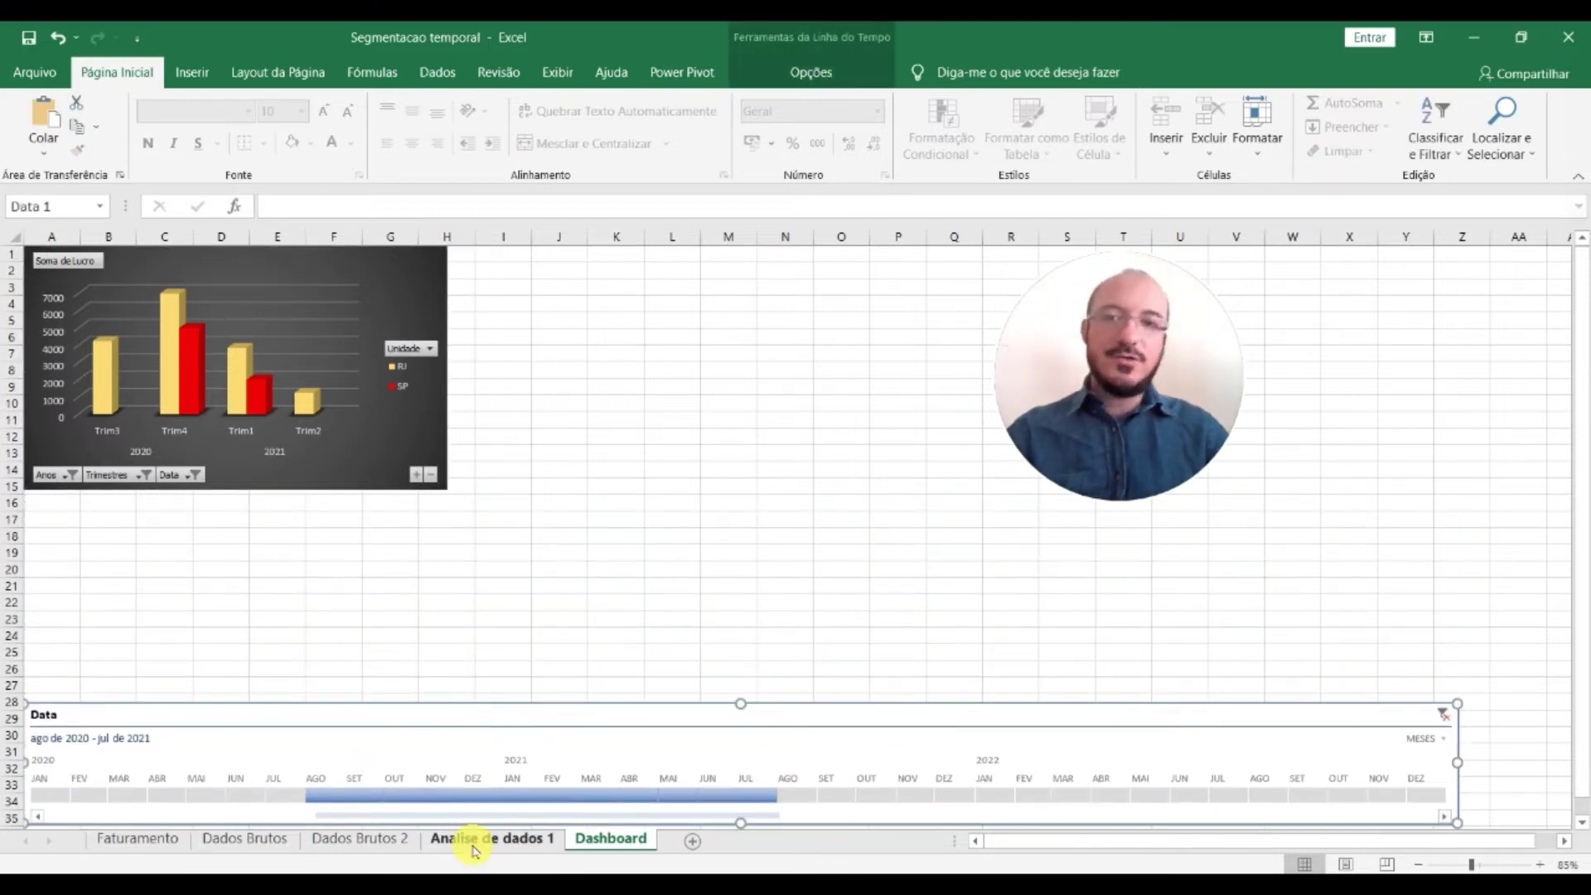
Return to the Analise de dados 1 sheet and show the pivot table's field list
click(489, 838)
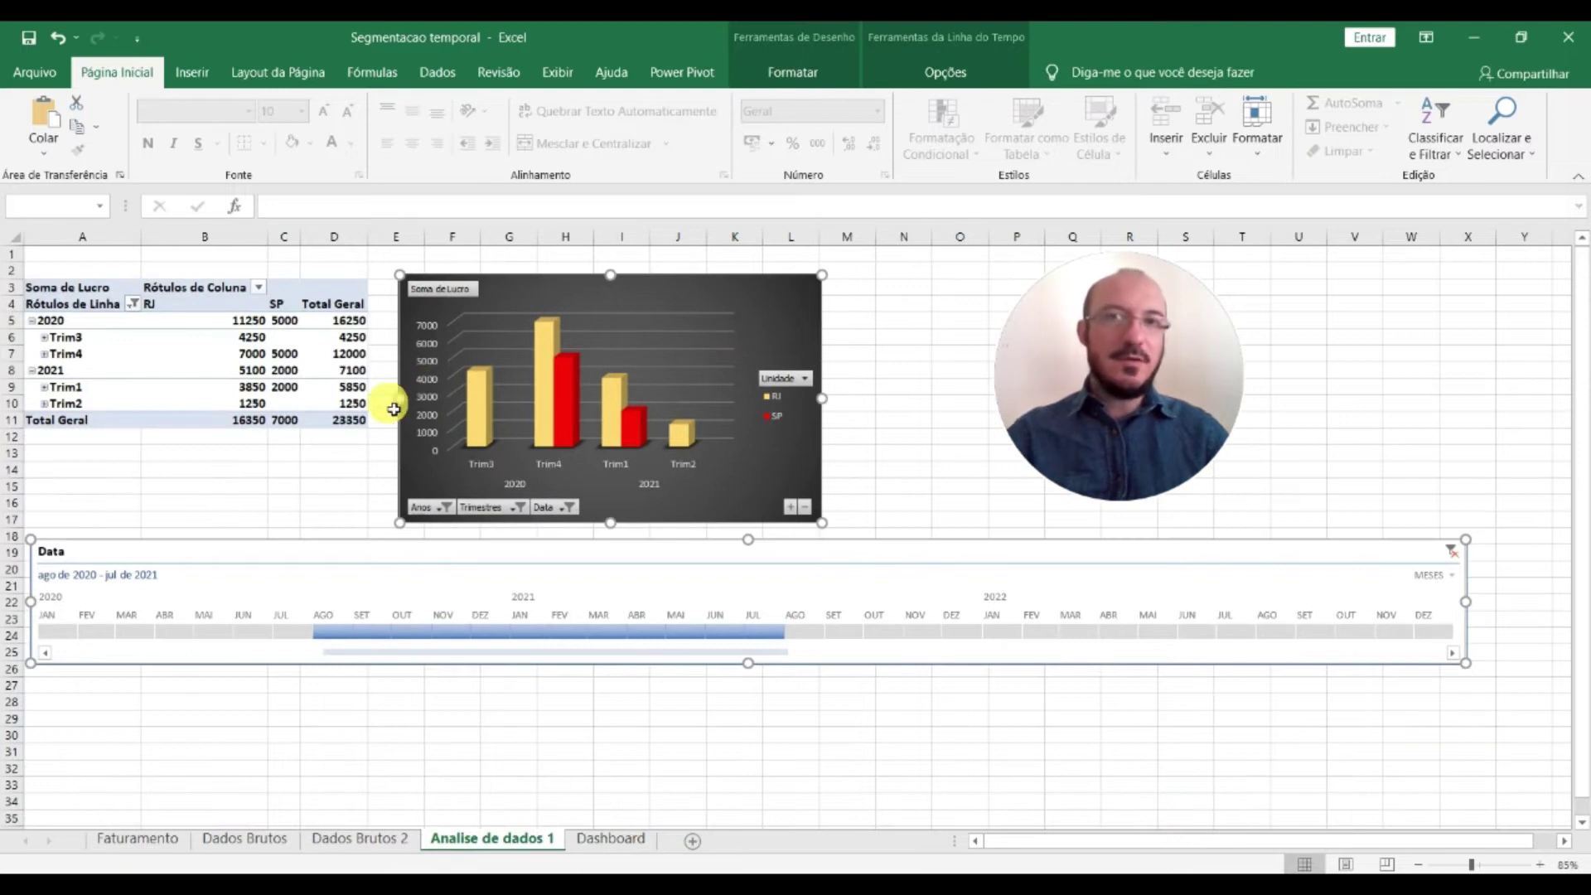
drag(1067, 442, 1375, 442)
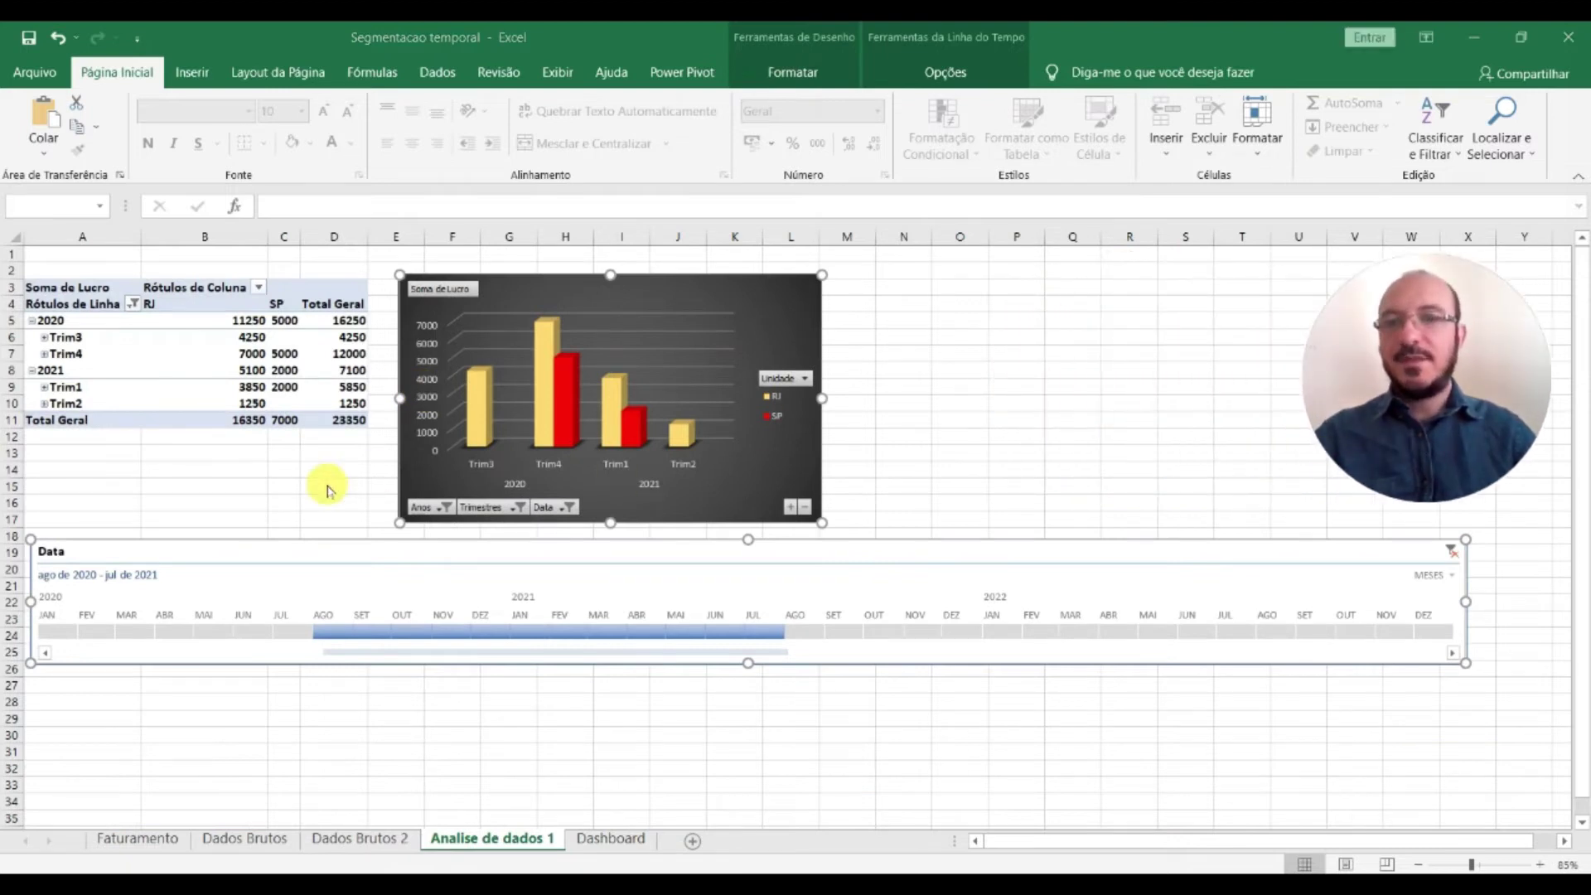
click(219, 359)
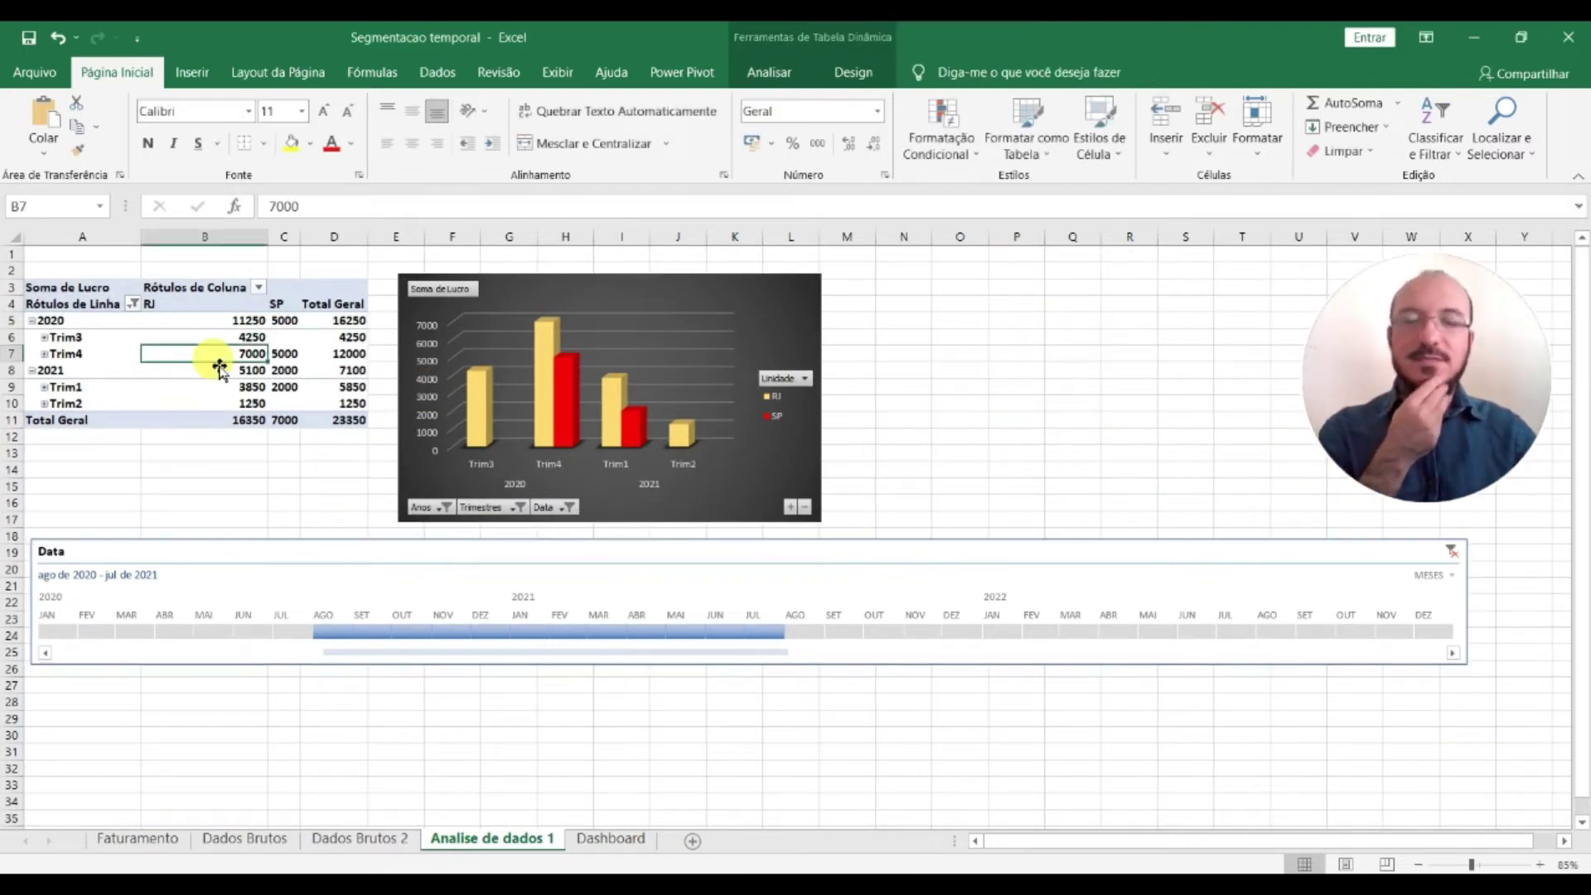
click(171, 341)
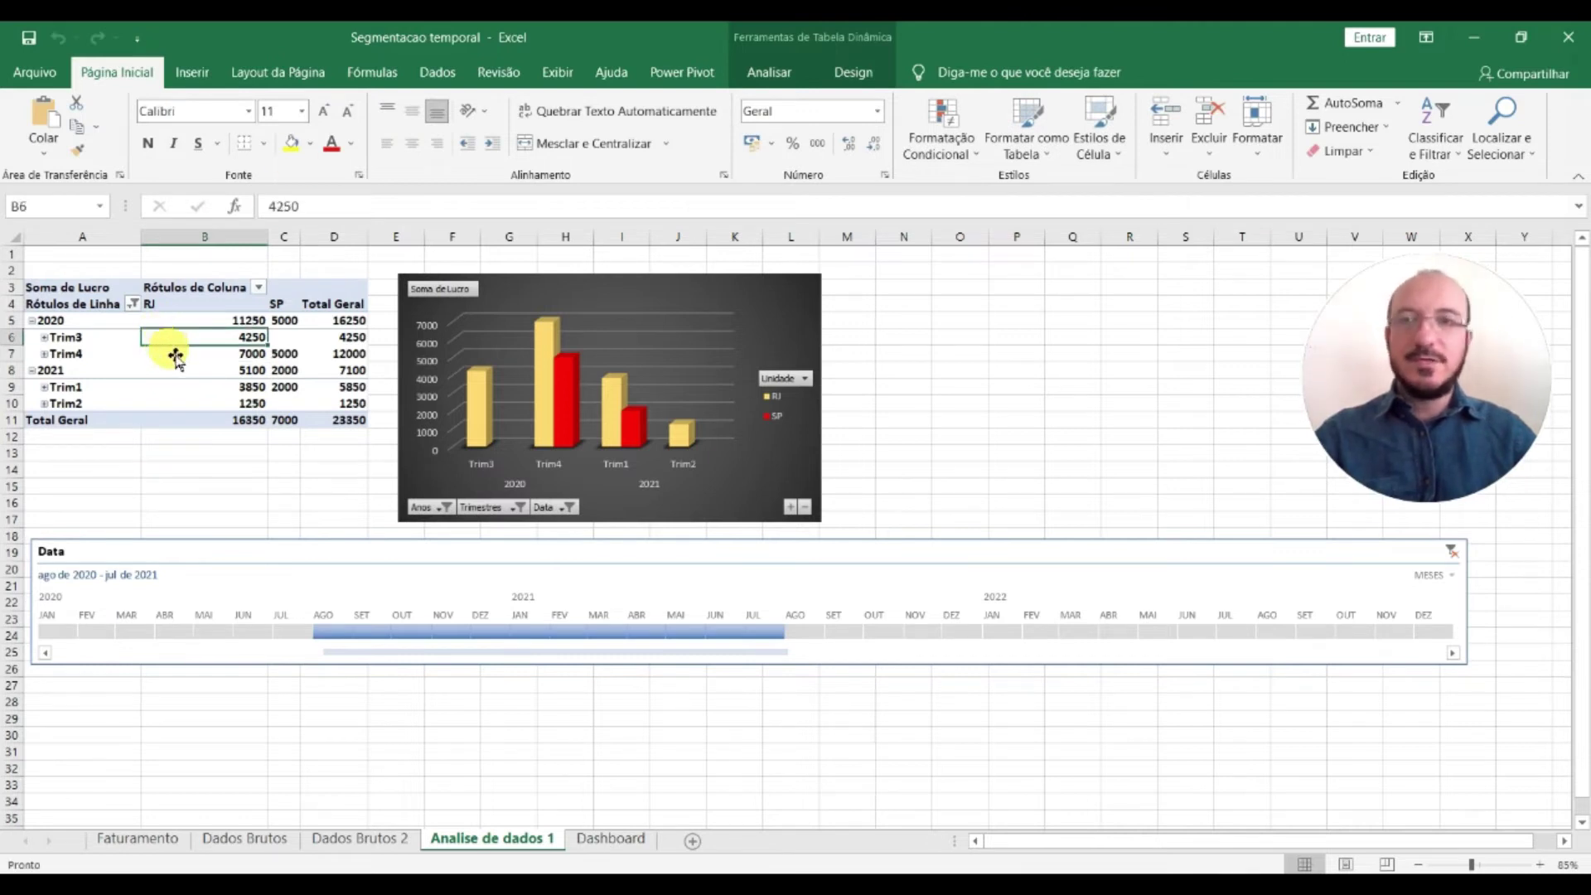
right_click(175, 344)
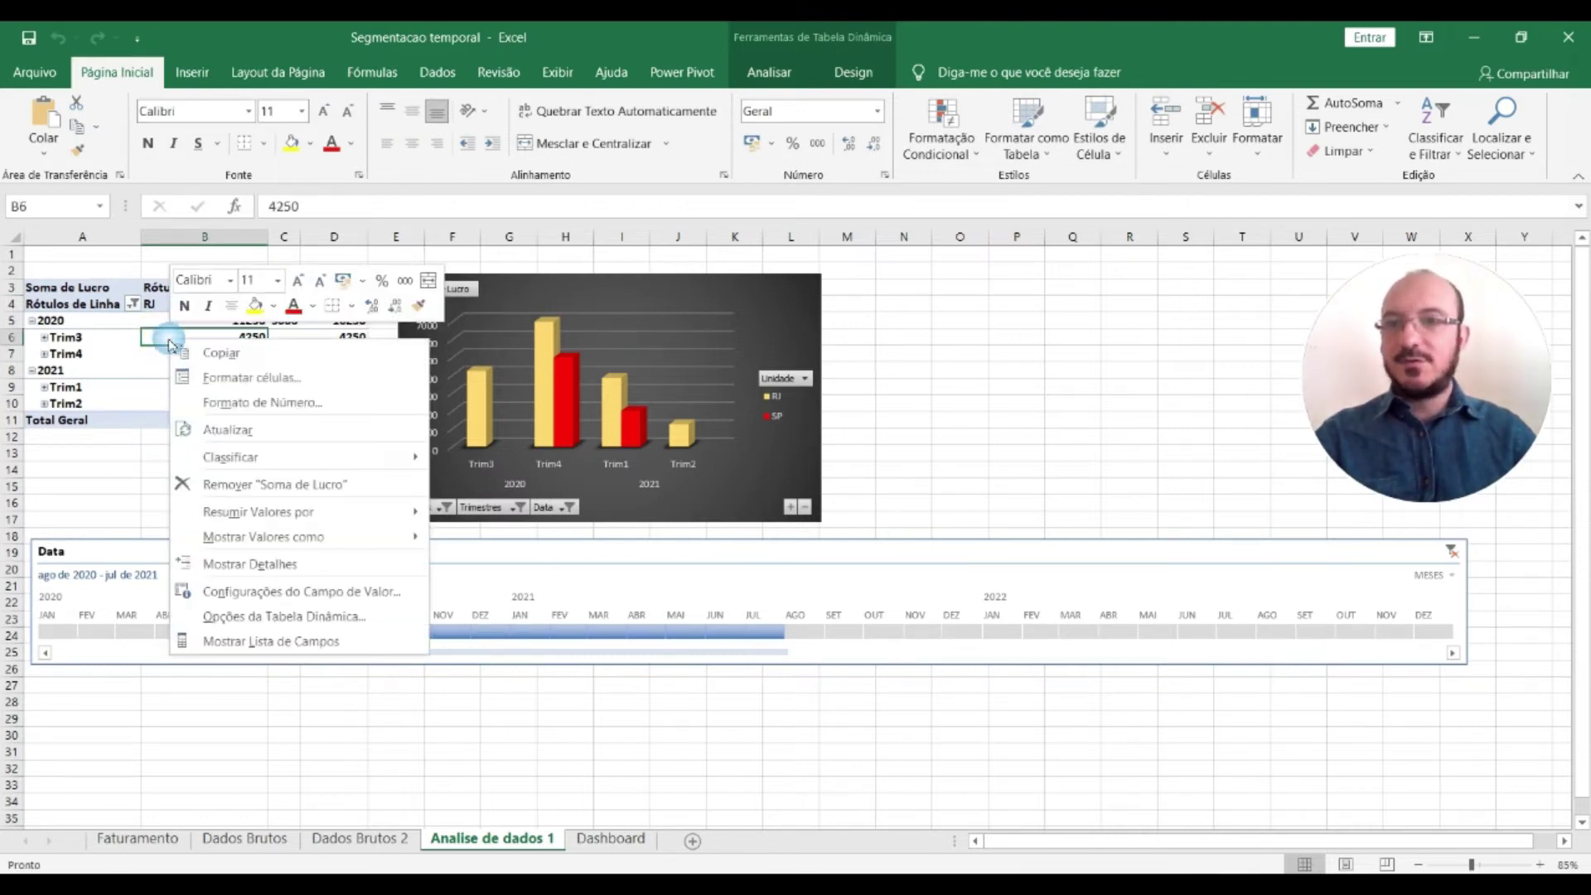
click(300, 643)
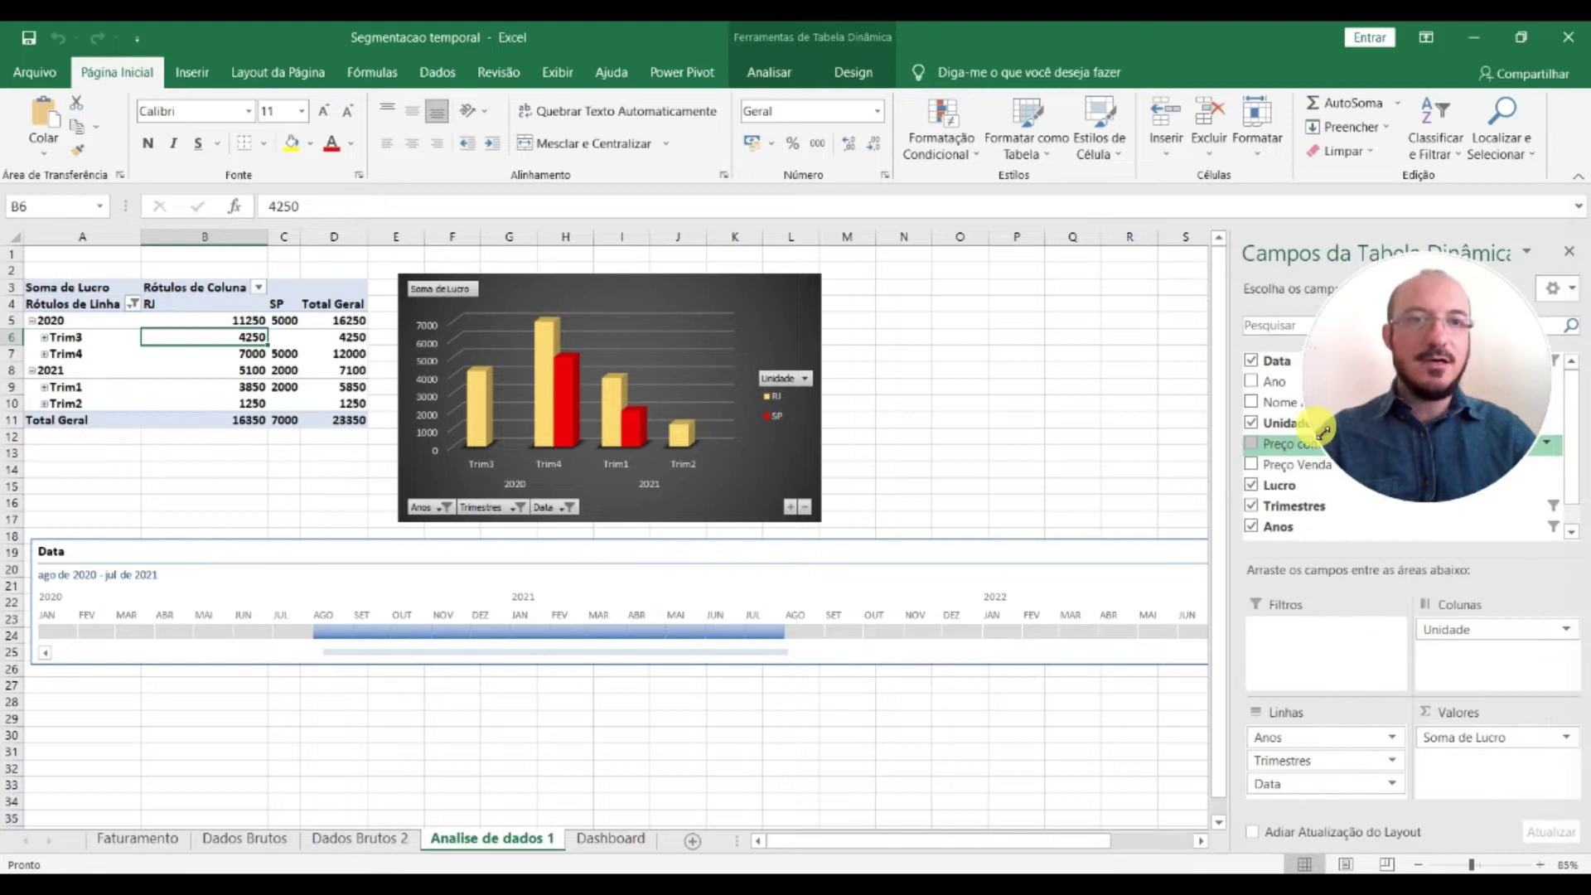
drag(1080, 428, 1002, 420)
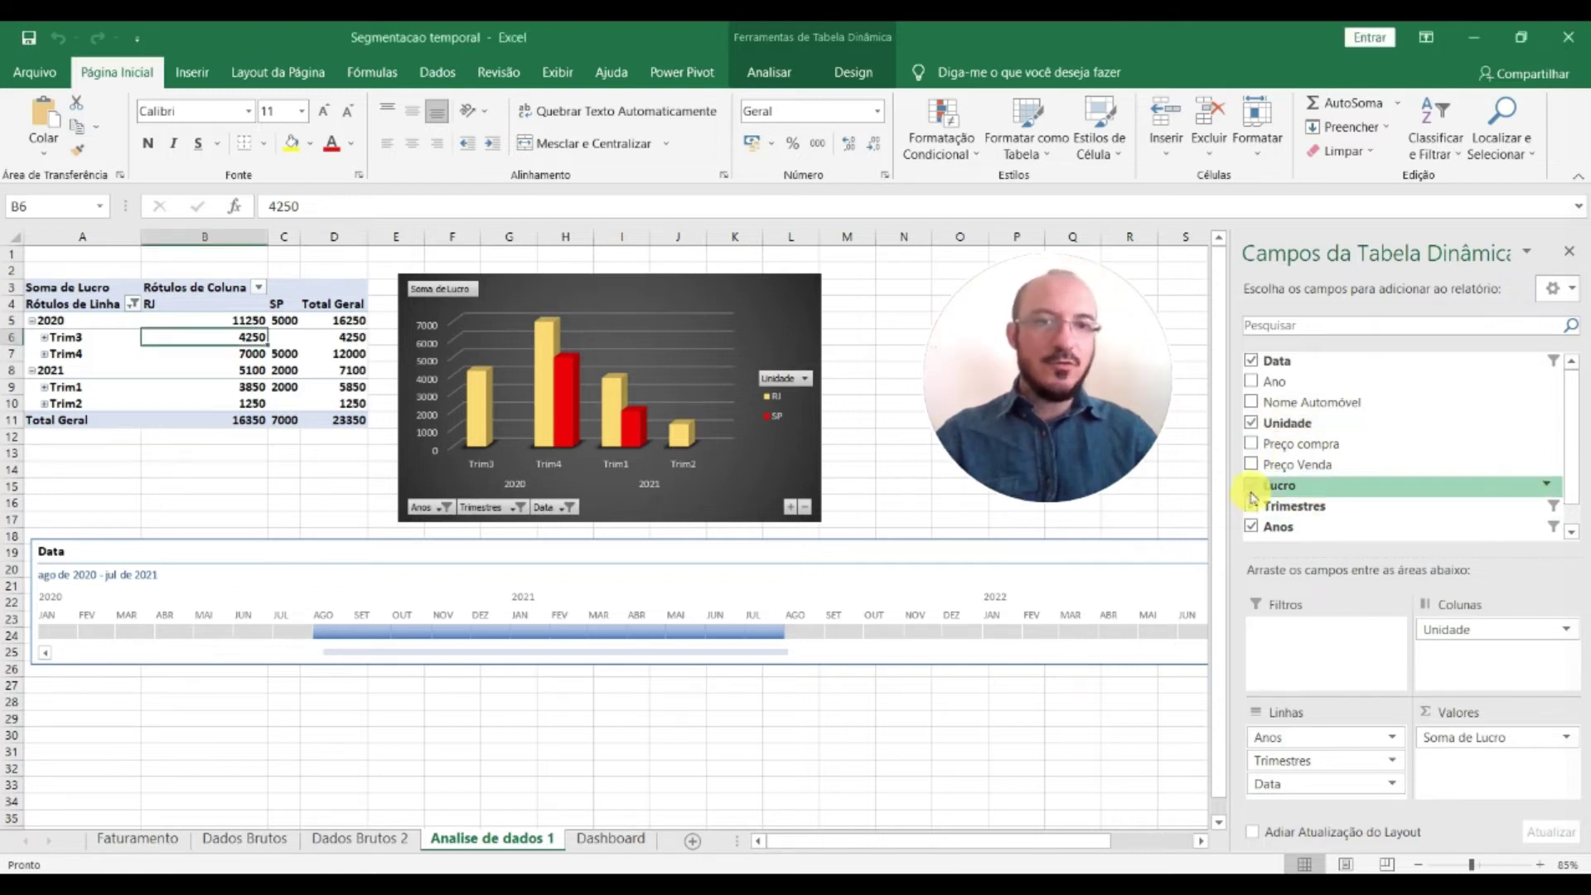
Remove the Lucro, Trimestres, Anos and Unidade fields from the pivot table
click(1252, 485)
click(1251, 505)
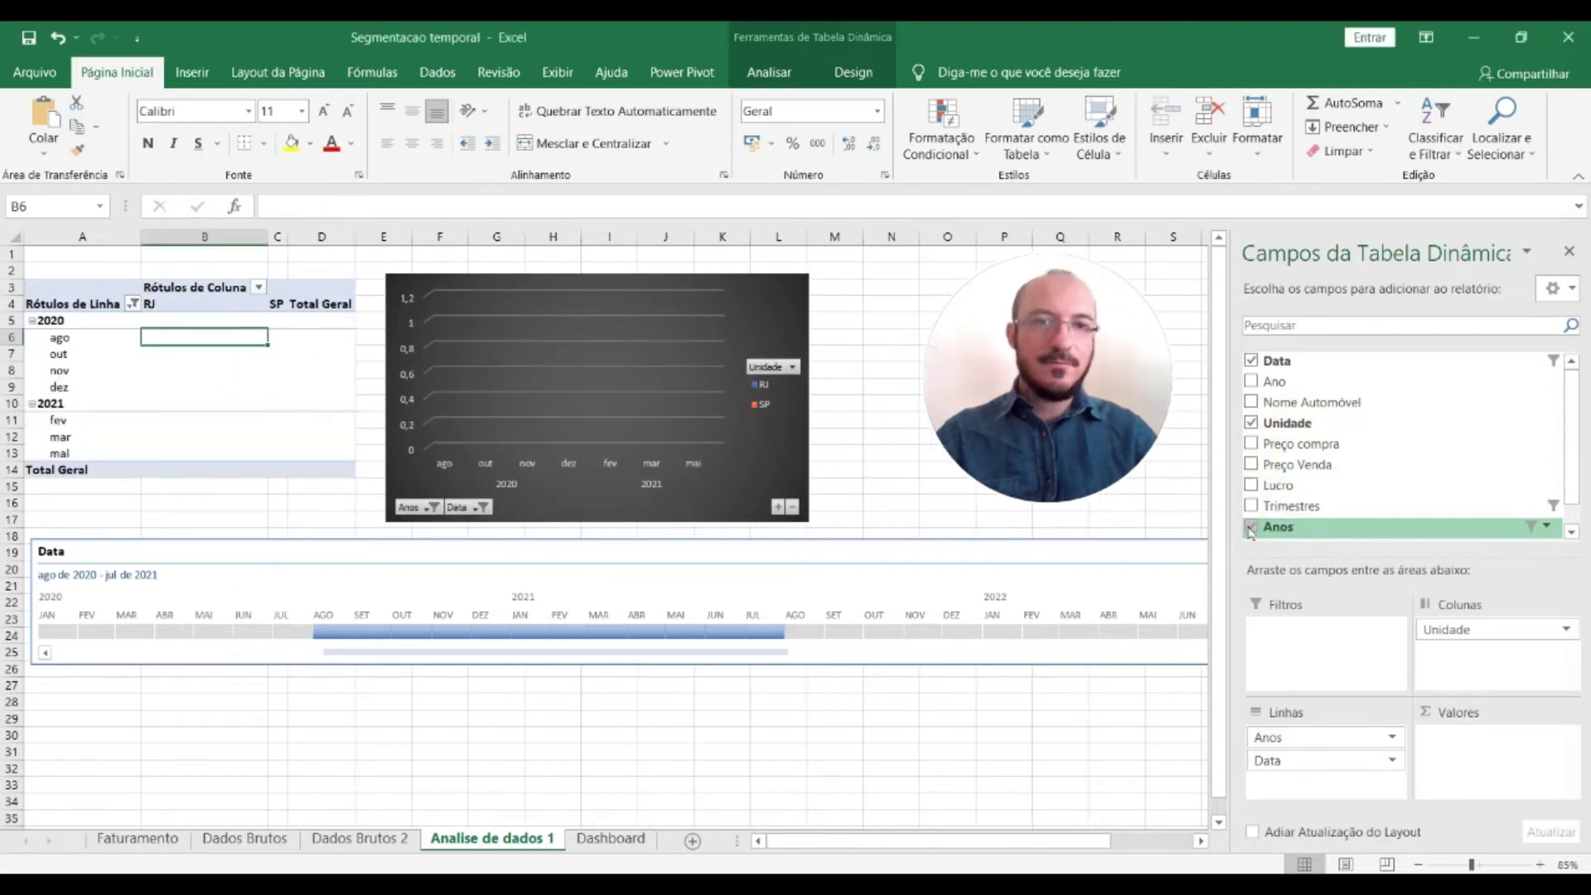
click(1251, 528)
click(1251, 423)
Add Nome Automóvel as the pivot table's column field, and Preço compra and Preço Venda as summed values
drag(1276, 402, 1484, 671)
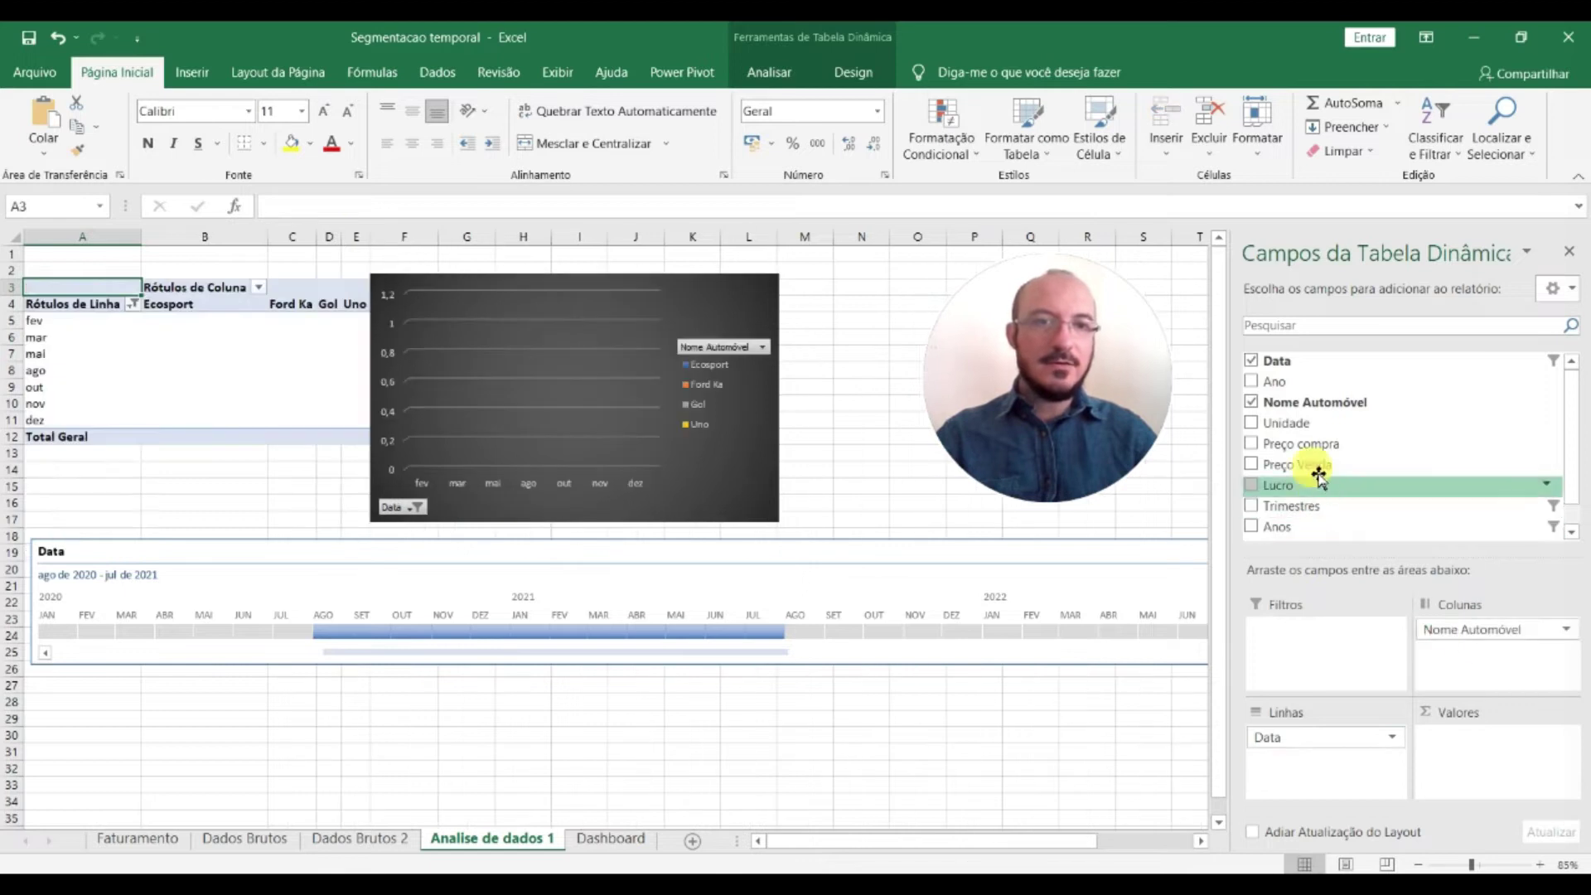
drag(1318, 448, 1488, 746)
drag(1318, 464, 1488, 771)
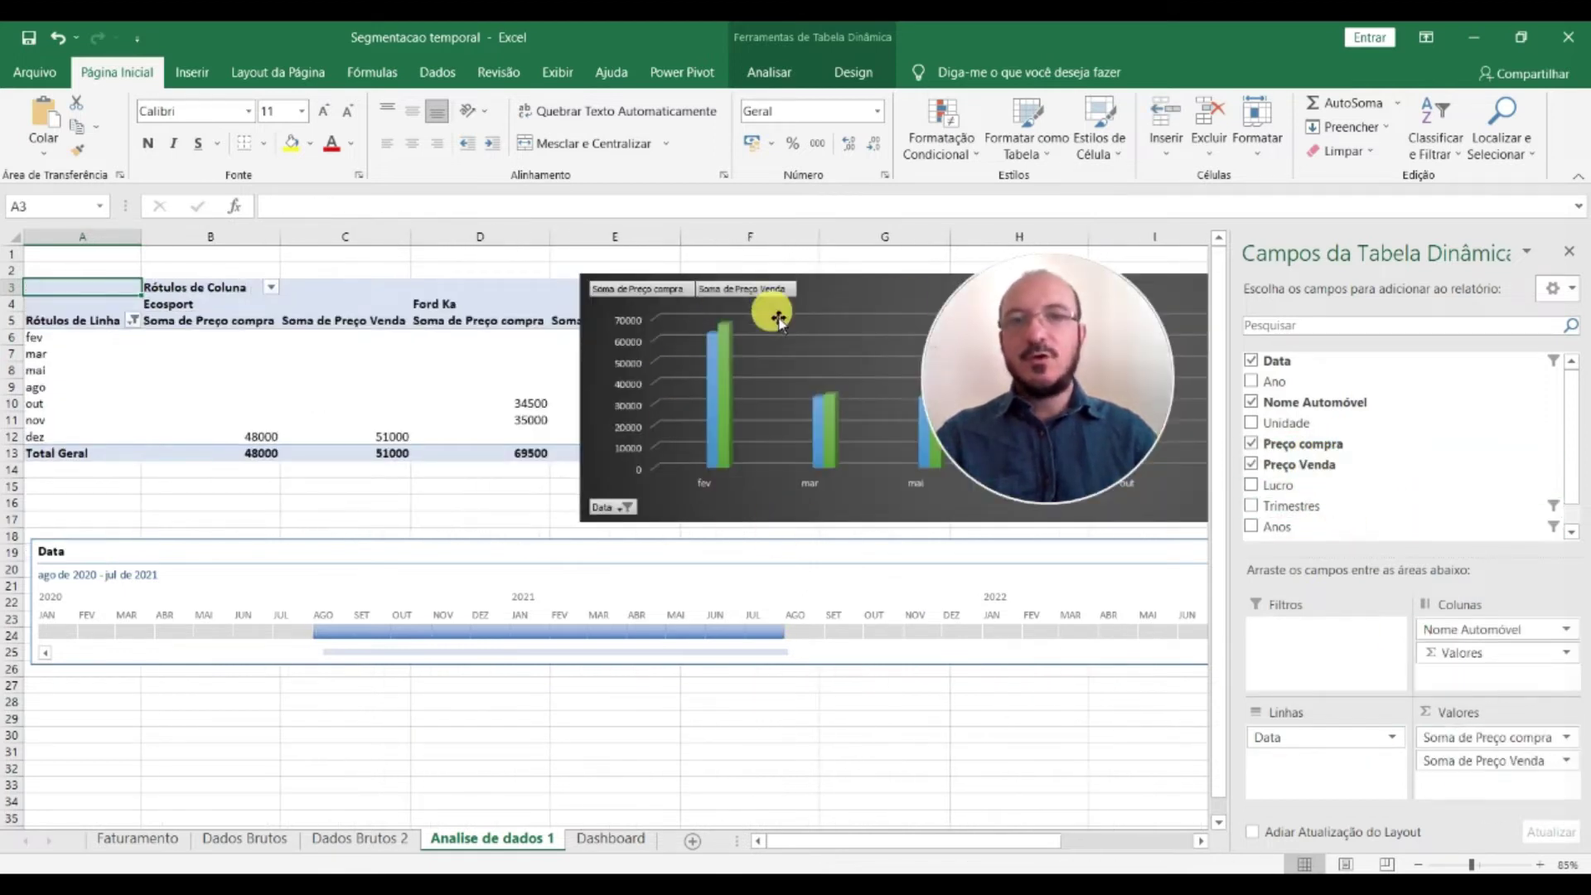
Move the widened chart left to about column B and compare it with its copy on the Dashboard sheet
drag(863, 295, 466, 287)
click(613, 840)
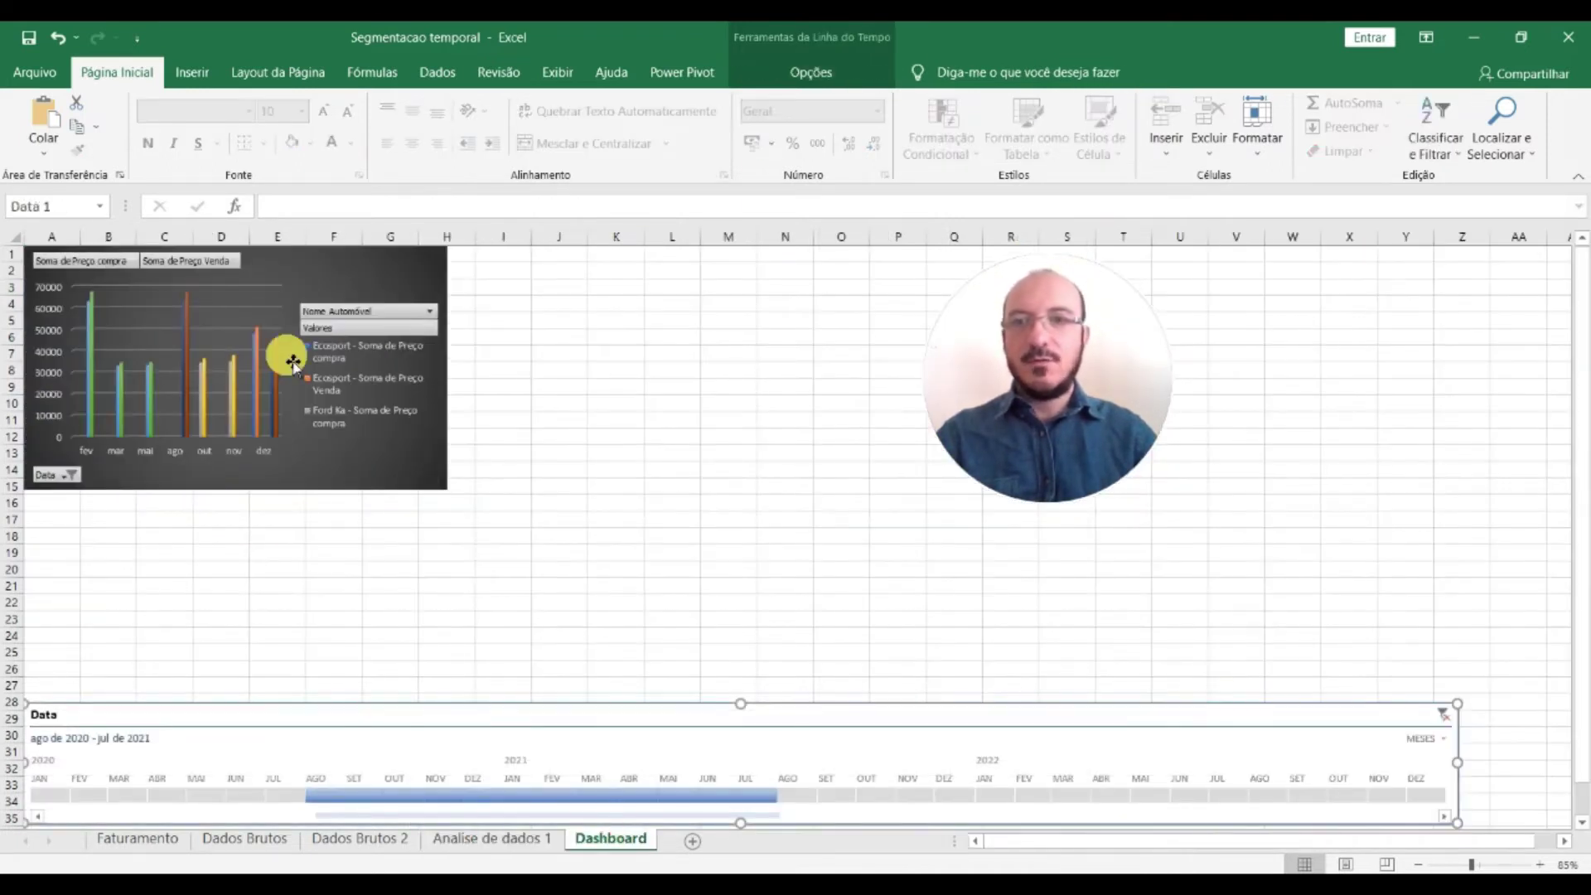
click(479, 839)
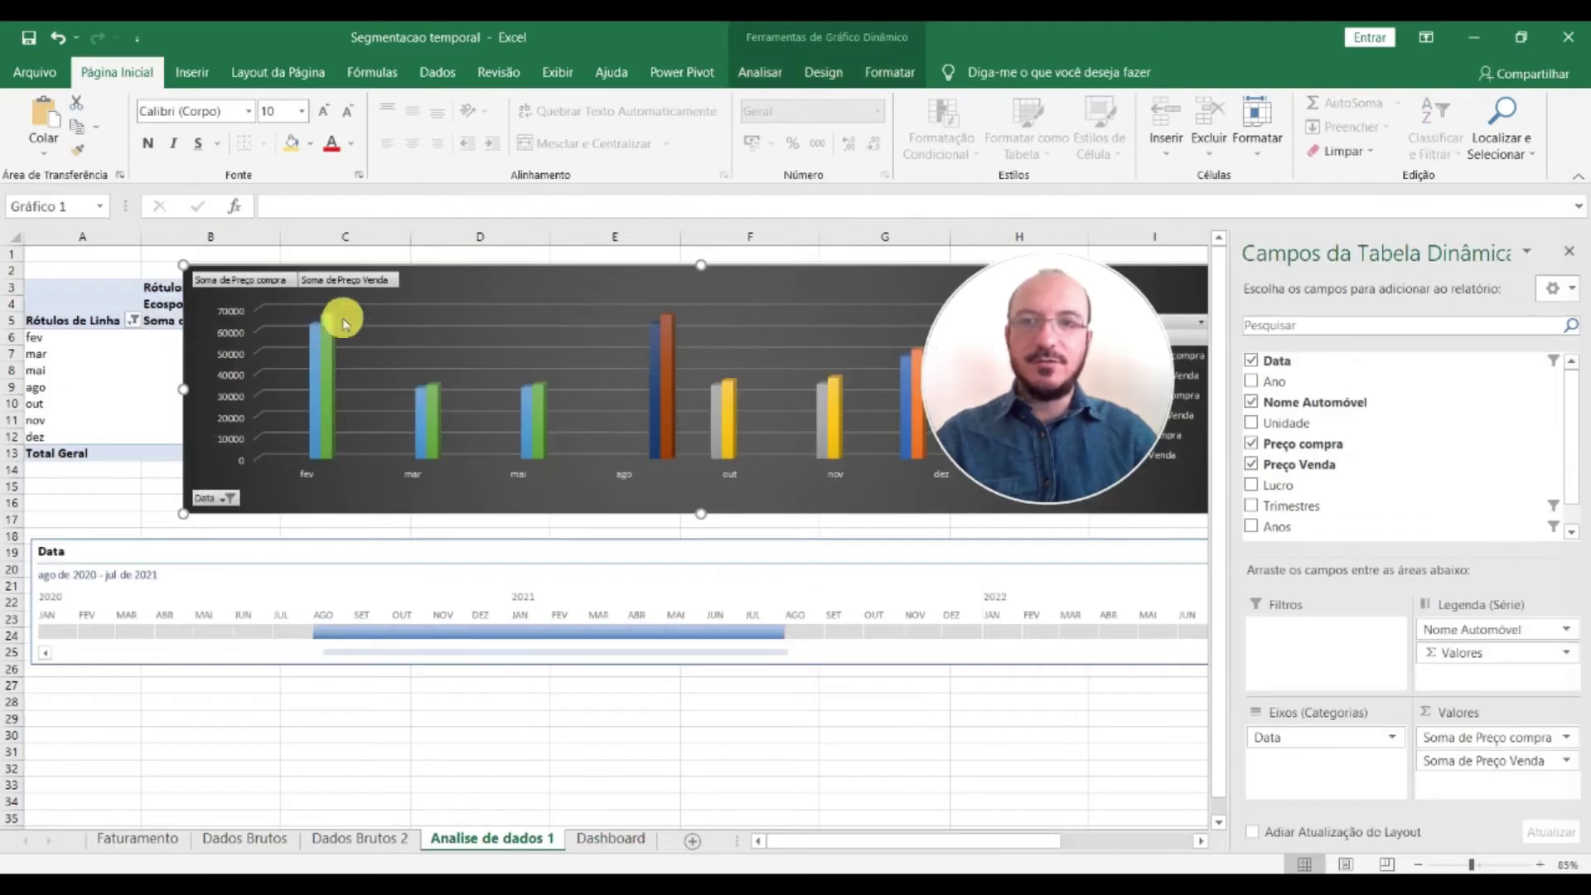
click(587, 838)
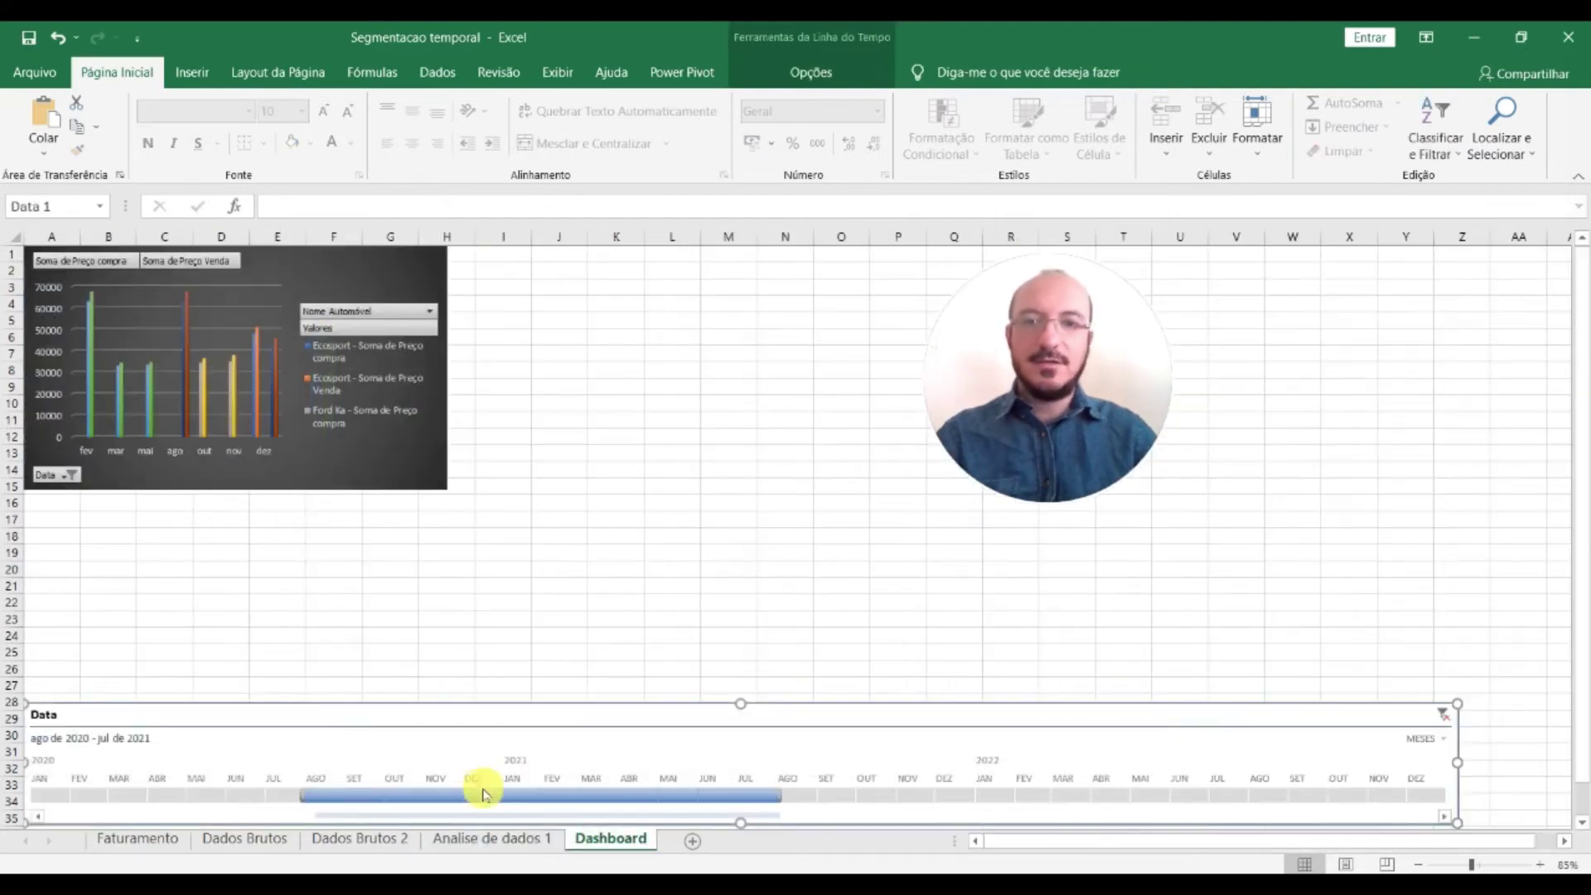
click(501, 837)
Narrow the chart from its left side so it starts in column E, and check the Dashboard copy before returning to Analise de dados 1
click(259, 434)
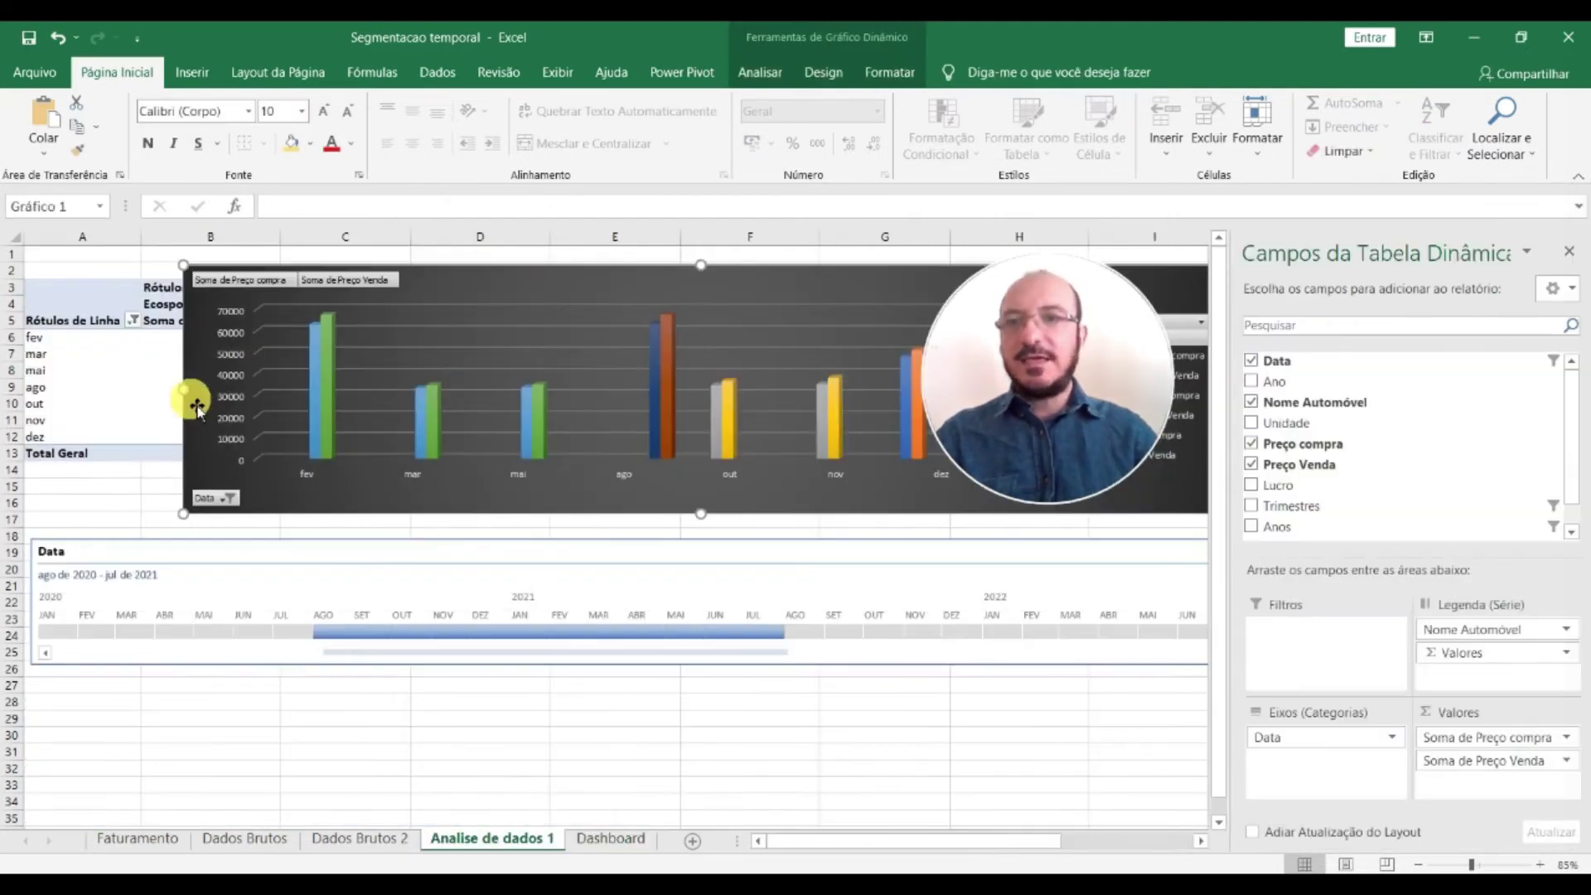
drag(275, 407, 725, 407)
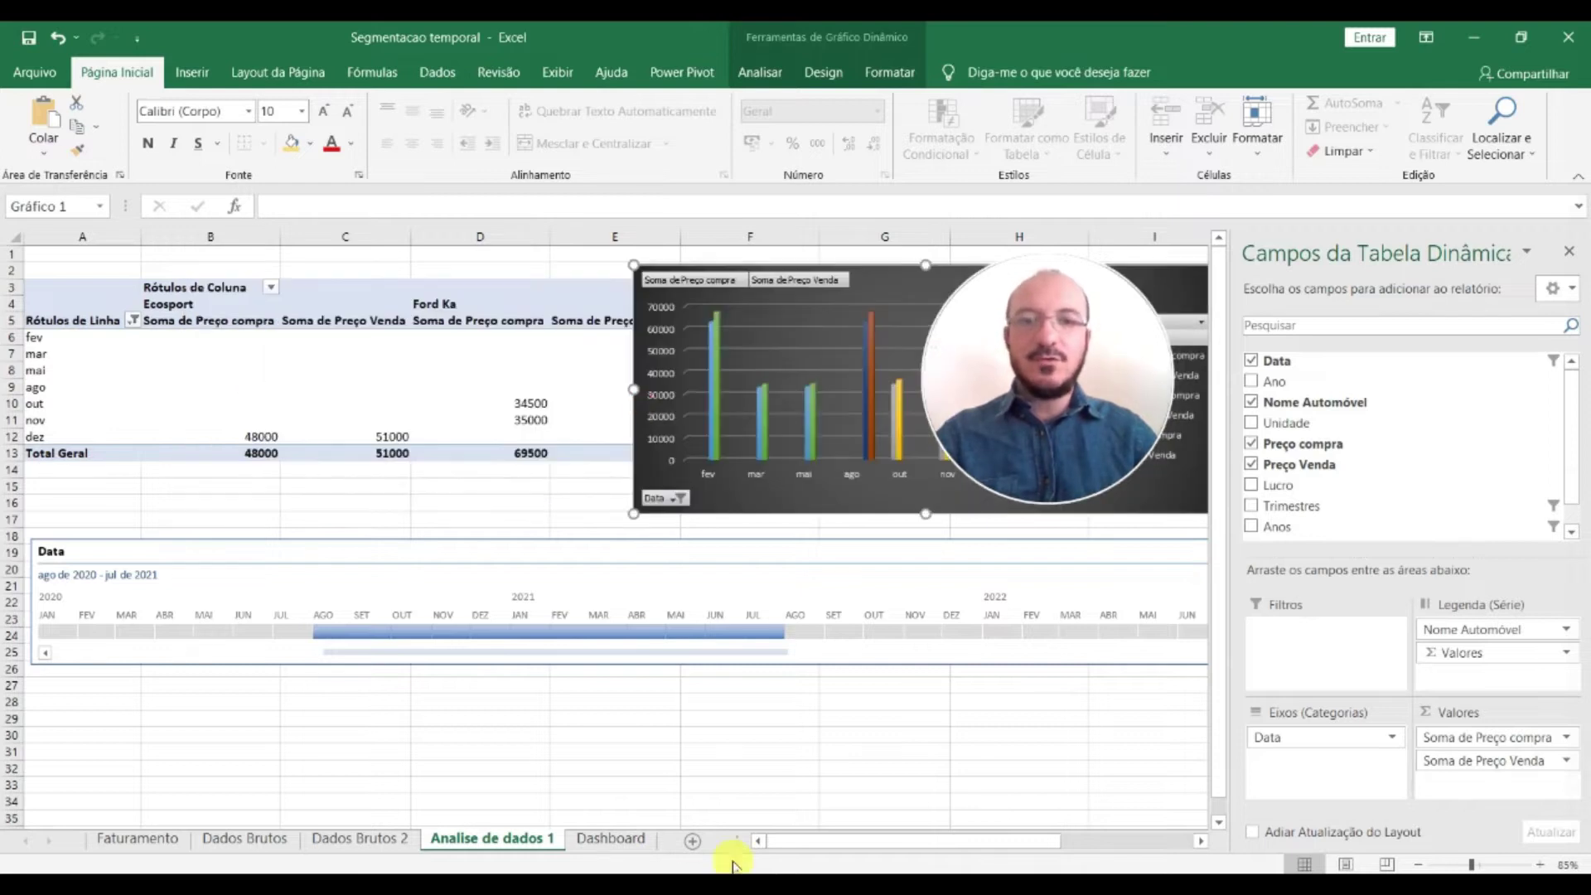
click(628, 840)
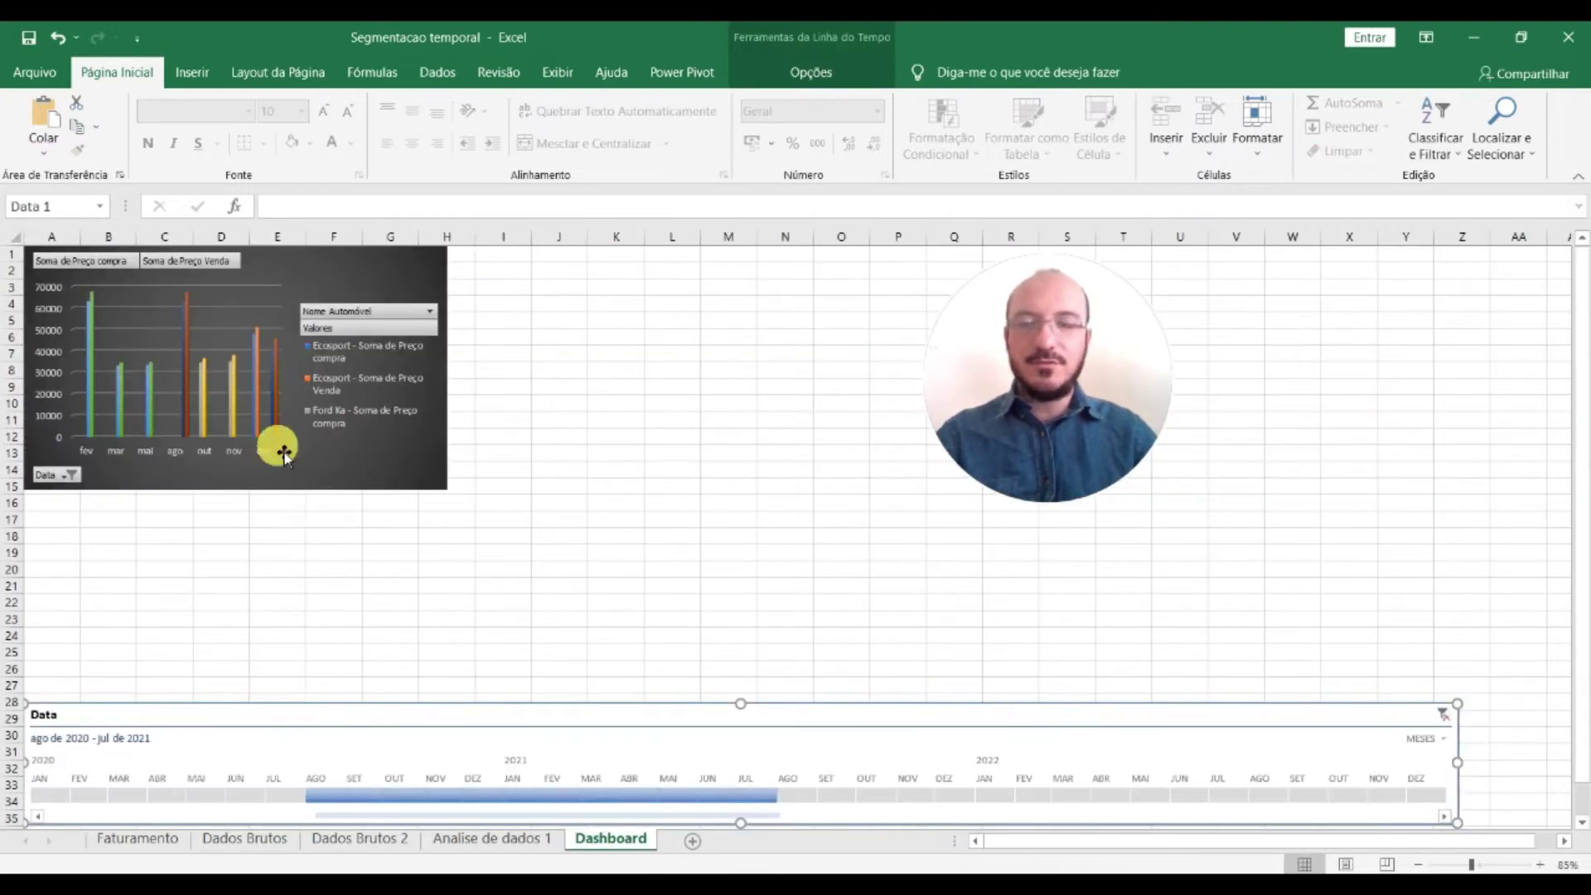
click(513, 840)
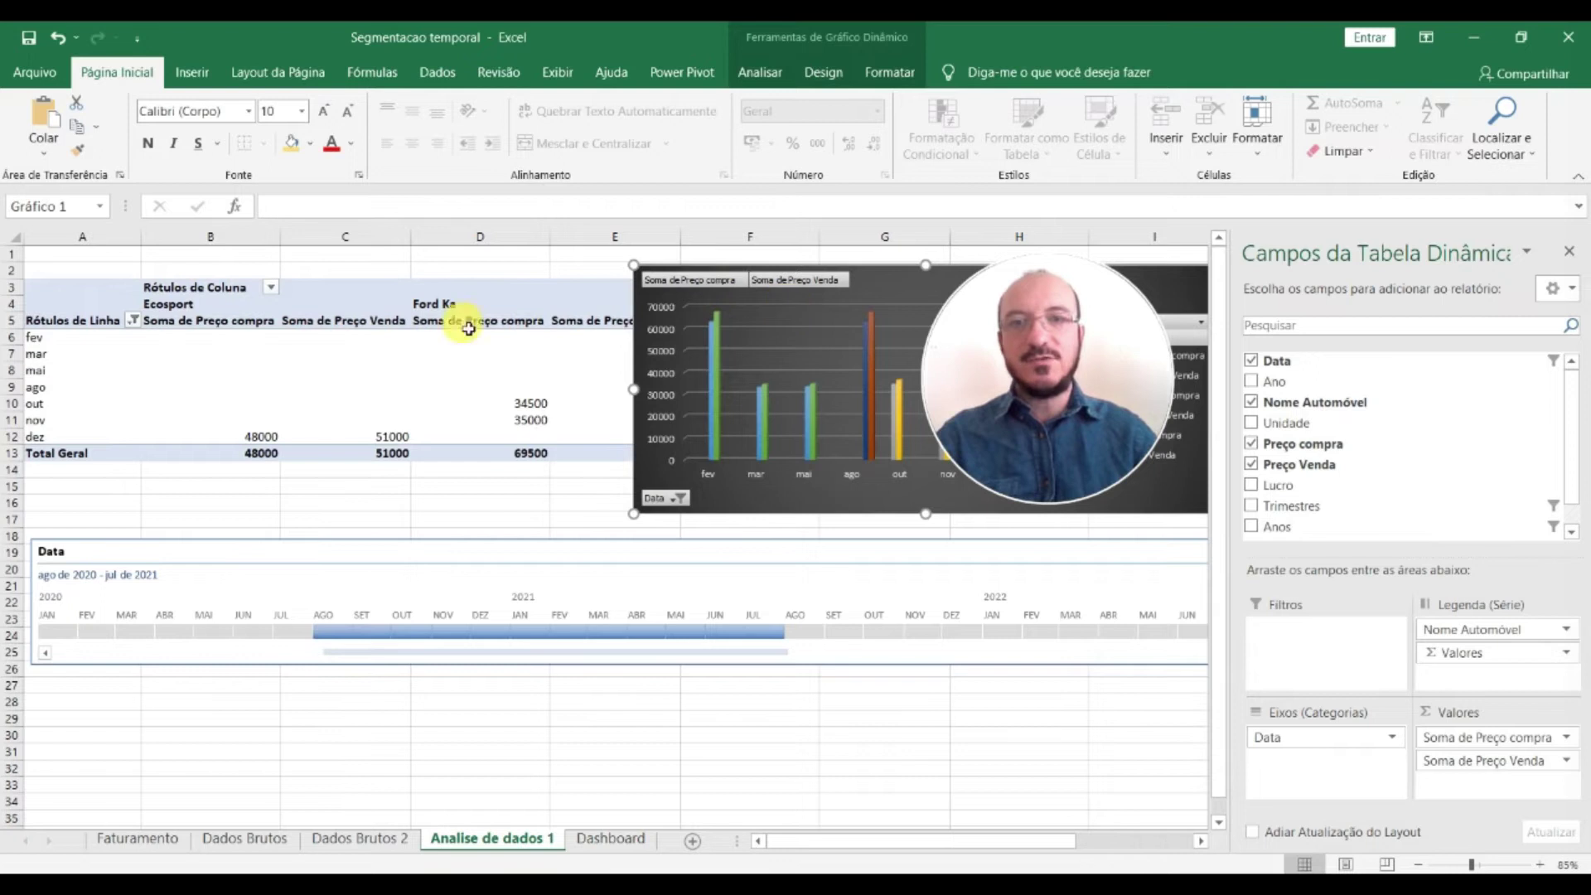
Check the Dashboard sheet and undo all the recent pivot table field changes and chart resizing on Analise de dados 1
click(603, 839)
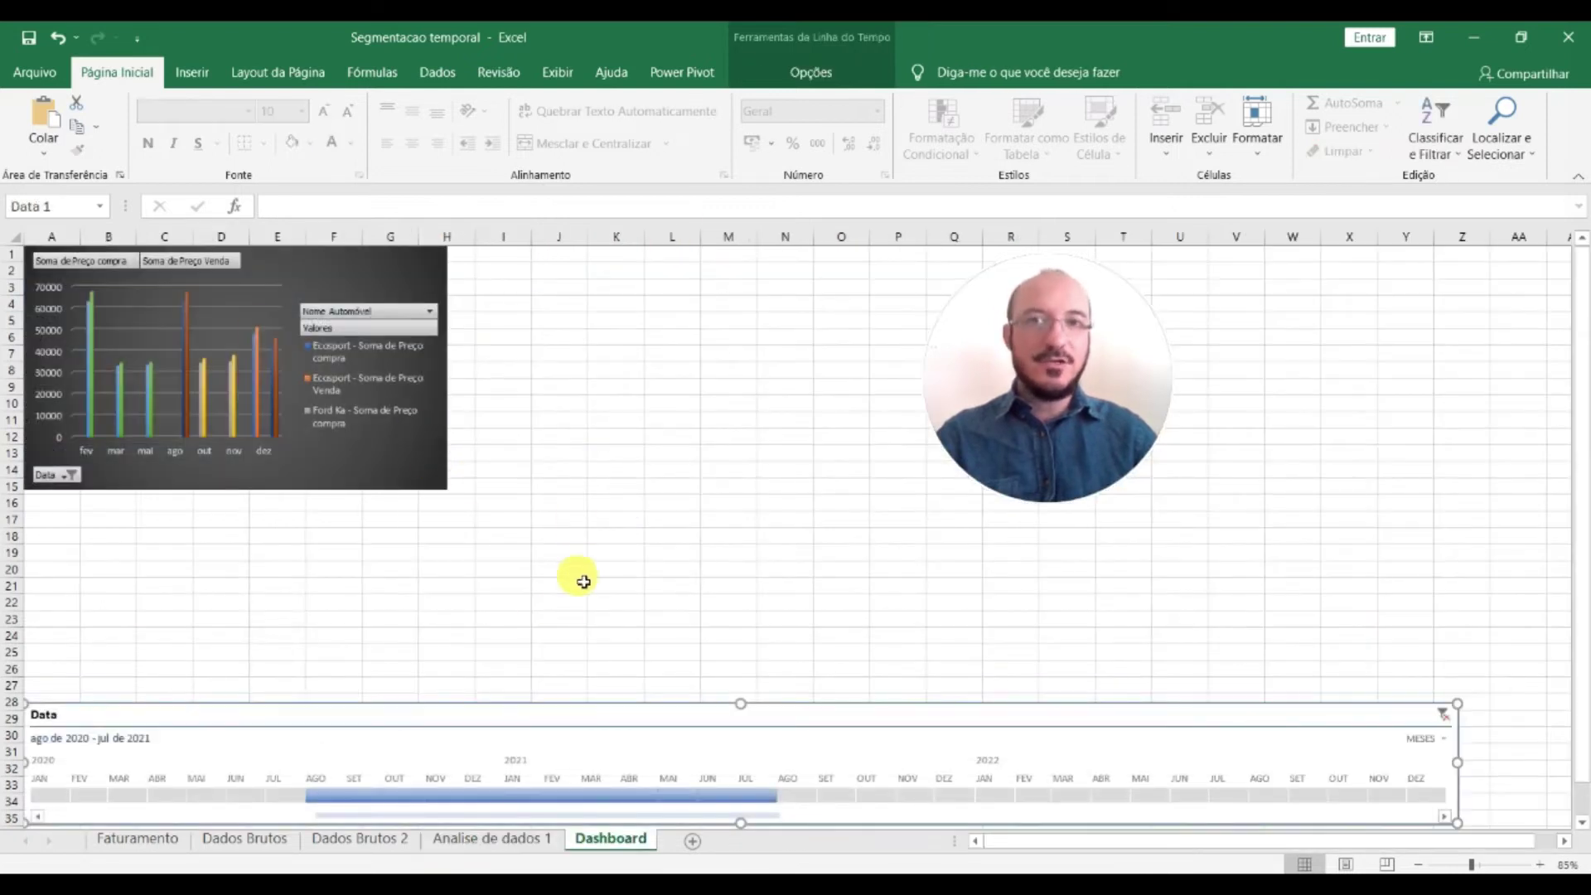
click(531, 840)
click(55, 38)
click(56, 38)
click(58, 39)
click(59, 42)
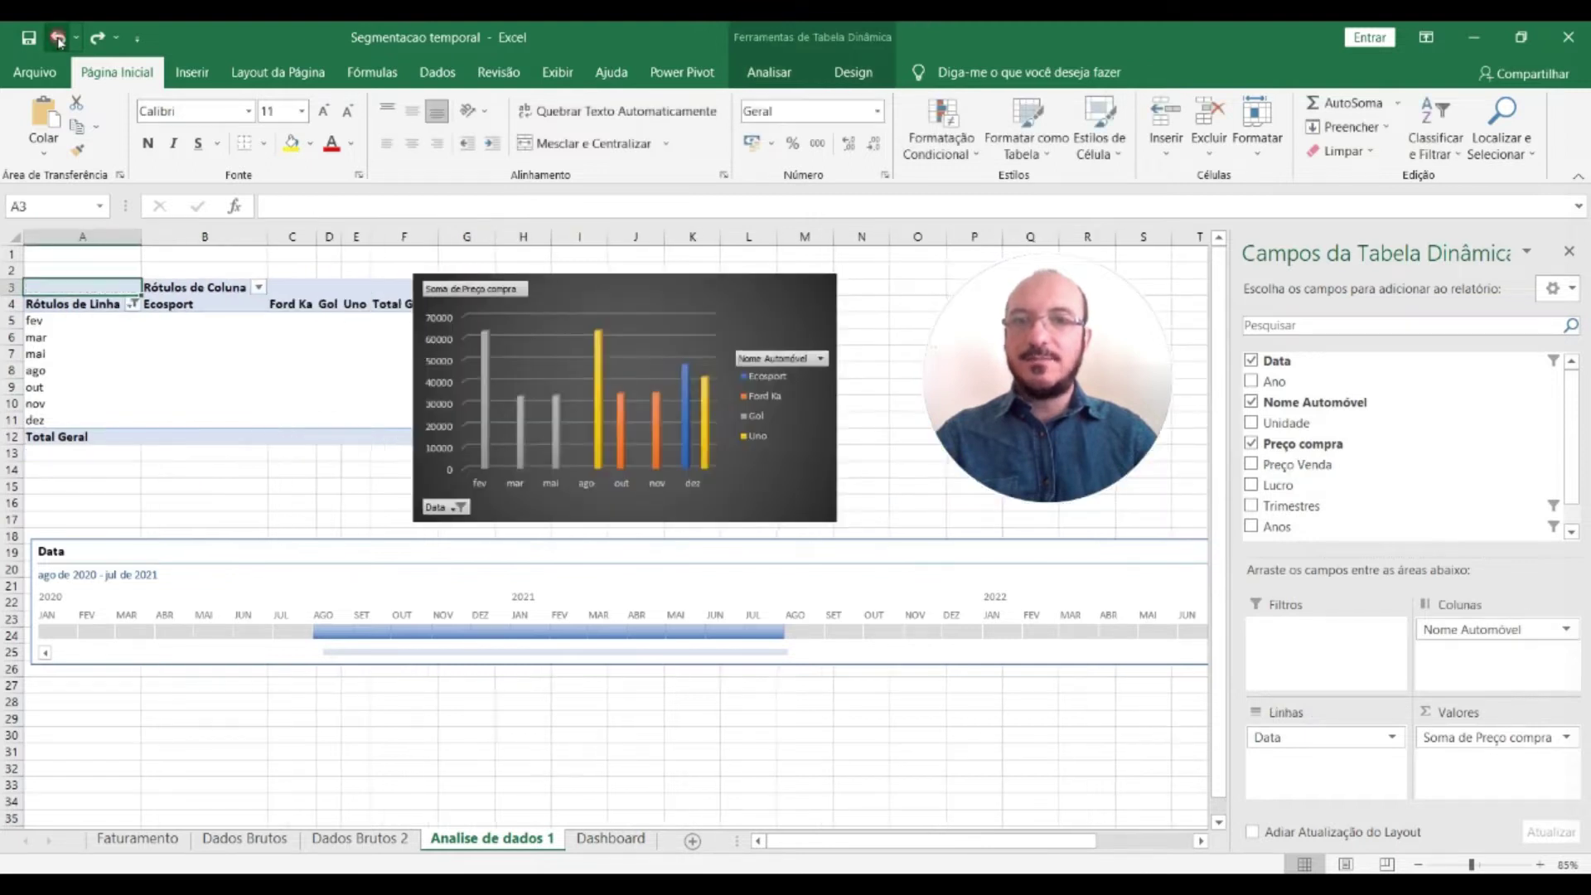
click(59, 39)
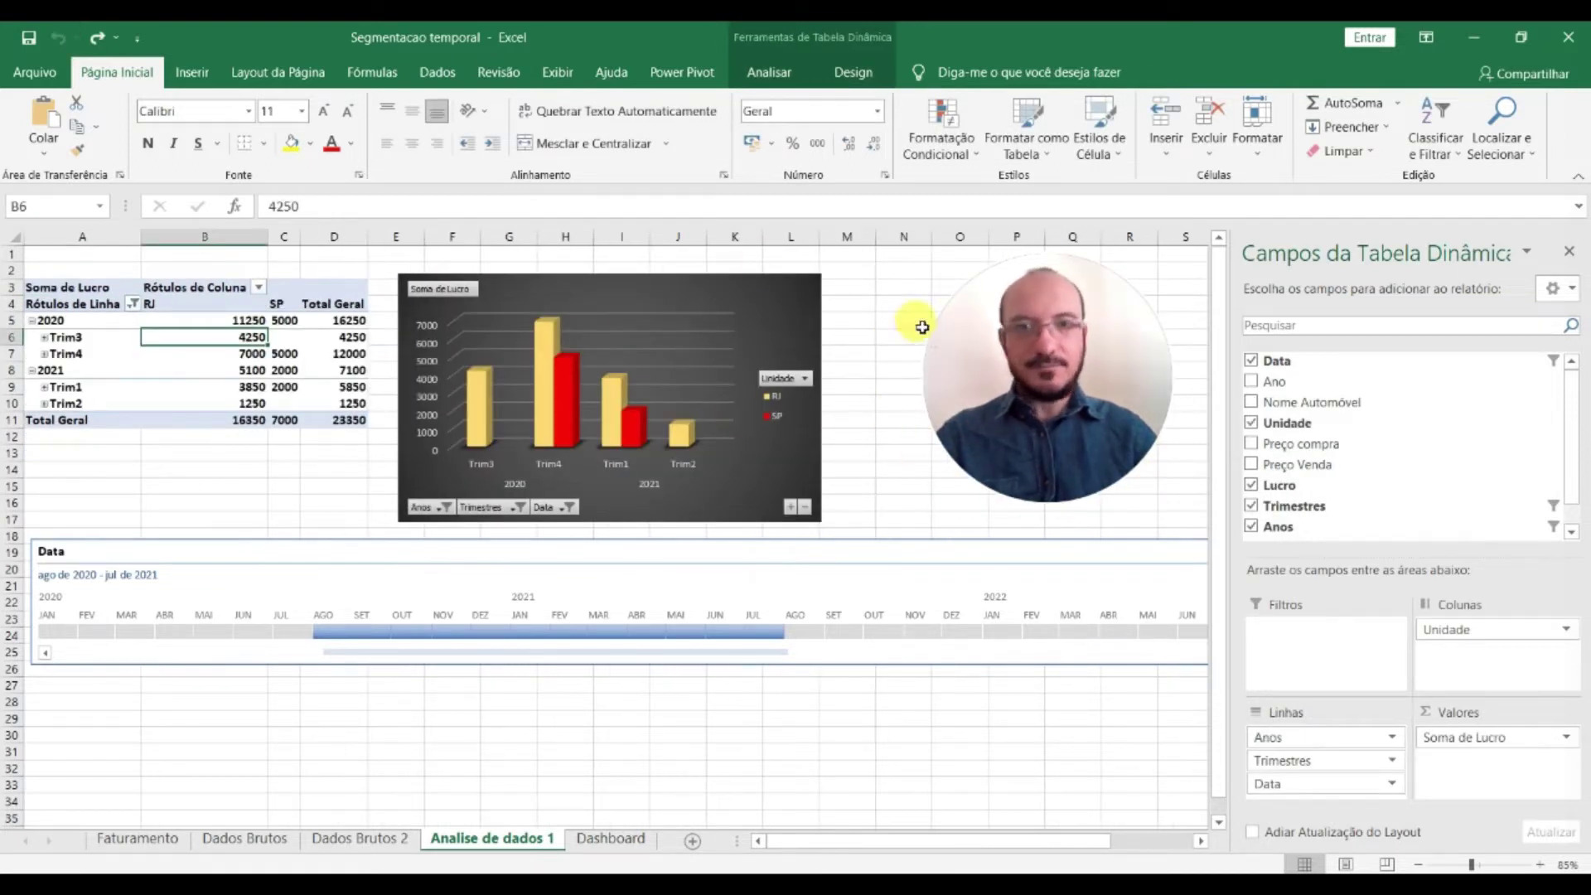
click(886, 303)
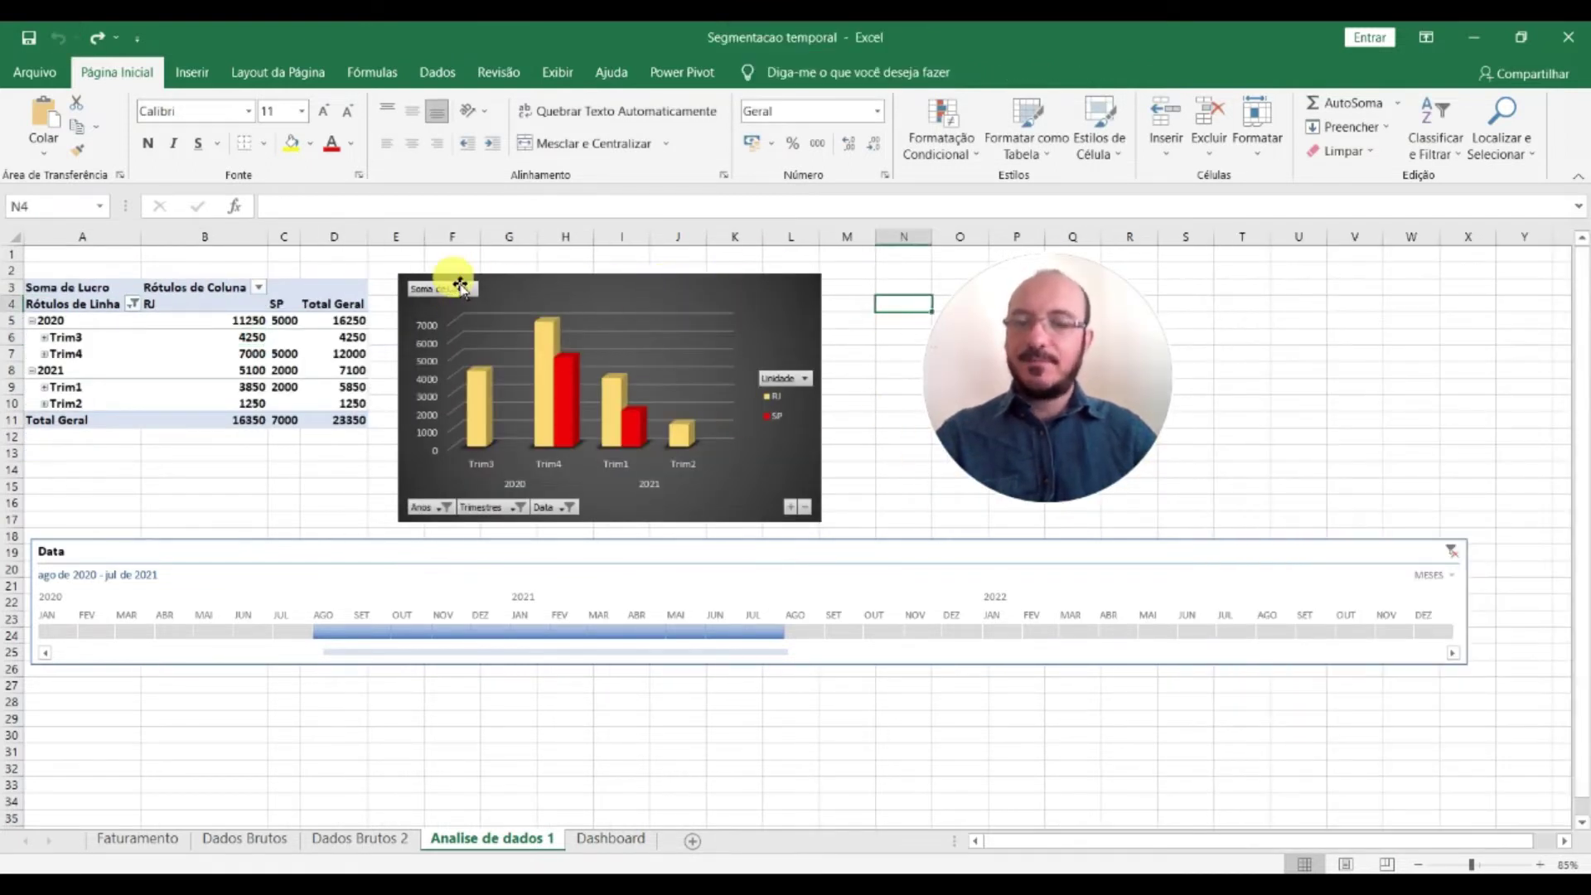
drag(1060, 413, 1279, 421)
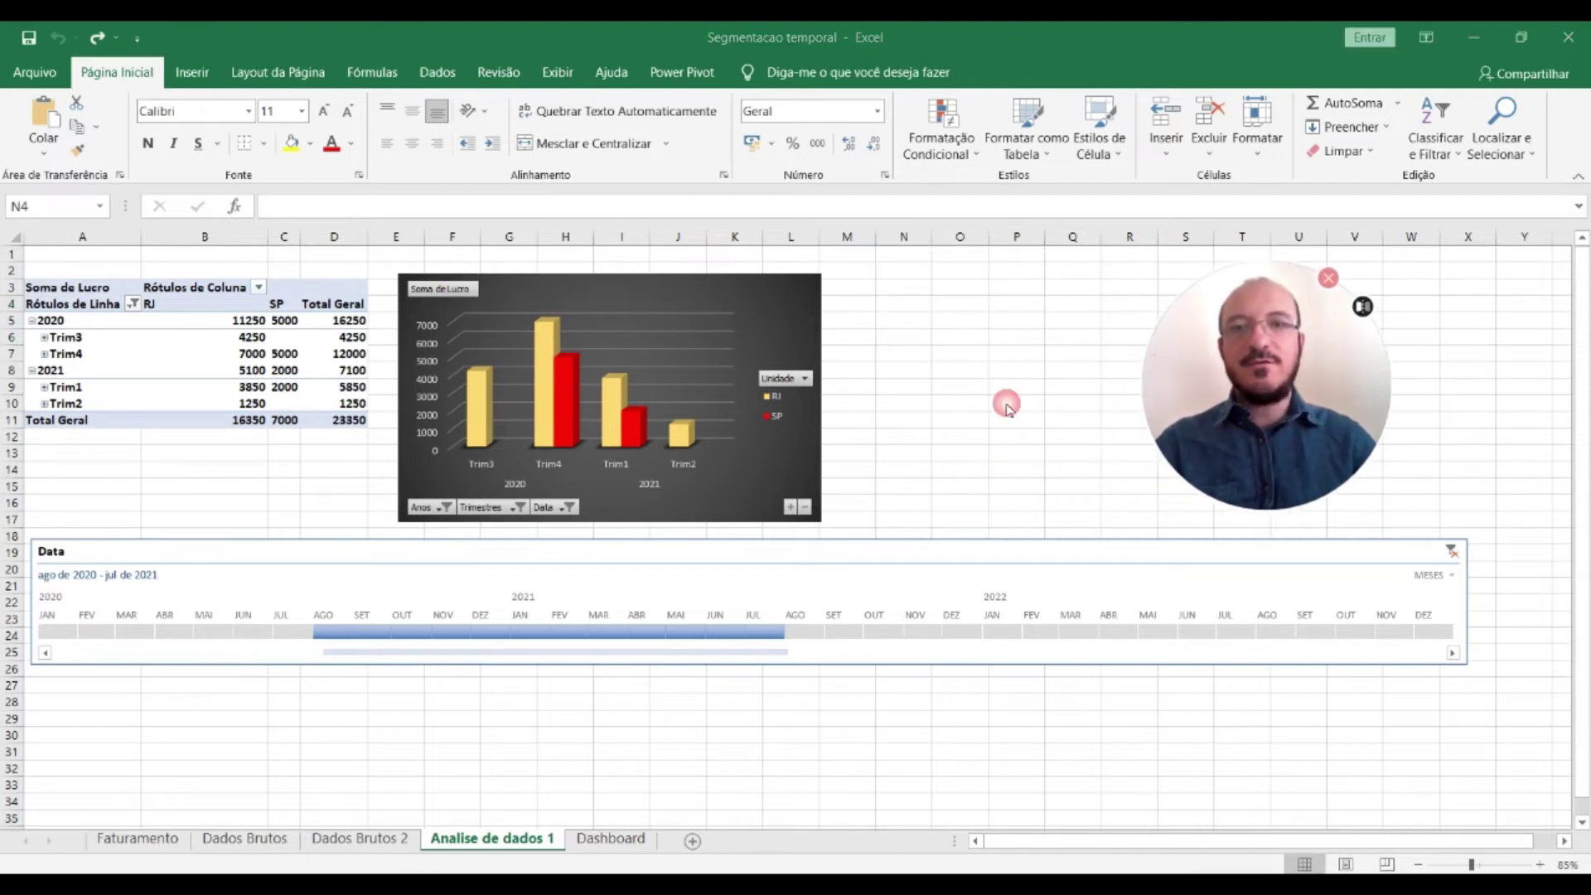
Copy the whole pivot table A3:D11 and paste it at M3 on the same sheet
click(222, 354)
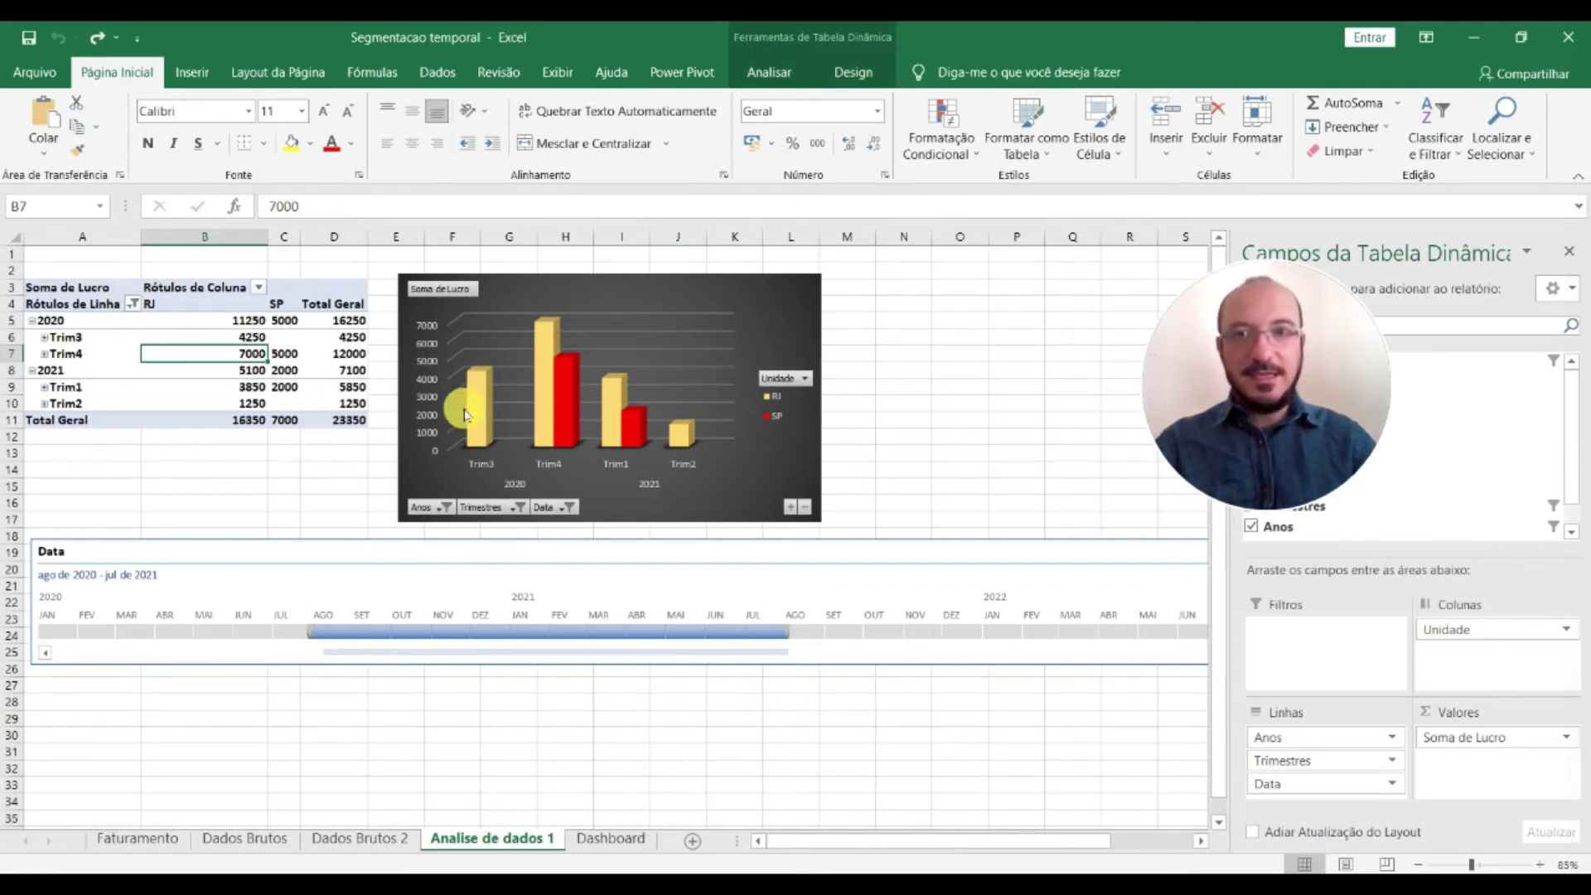
click(93, 292)
drag(94, 294, 357, 424)
key(ctrl+c)
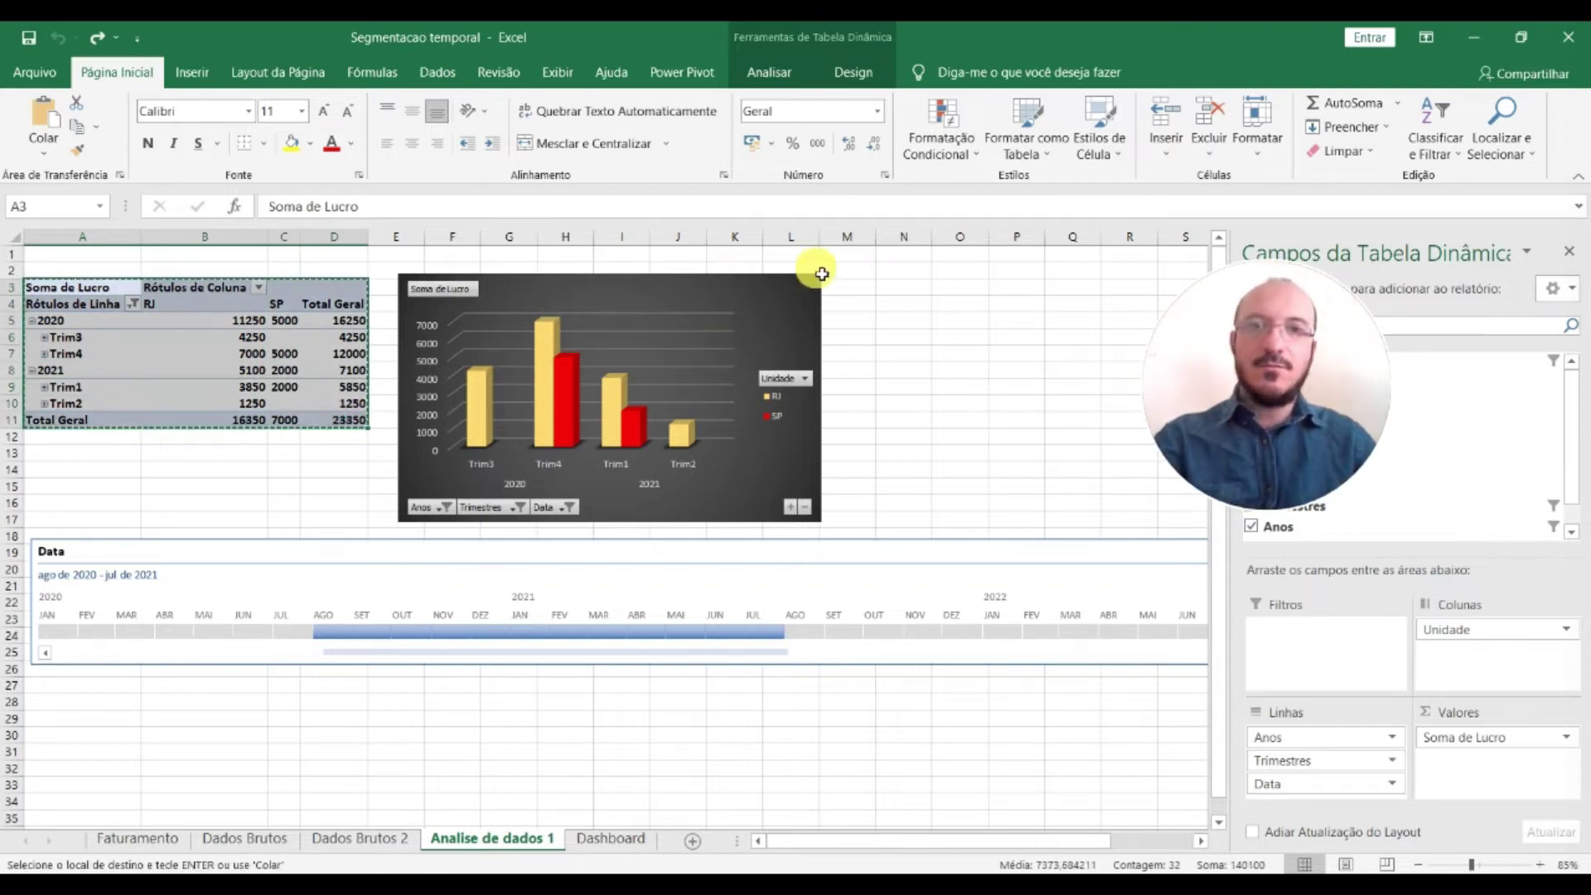
click(849, 286)
key(ctrl+v)
Move the column chart below the timeline at about A26 and paste another copy of the pivot table at F3
mouse_move(739, 299)
mouse_down()
mouse_move(472, 308)
mouse_move(355, 685)
mouse_up()
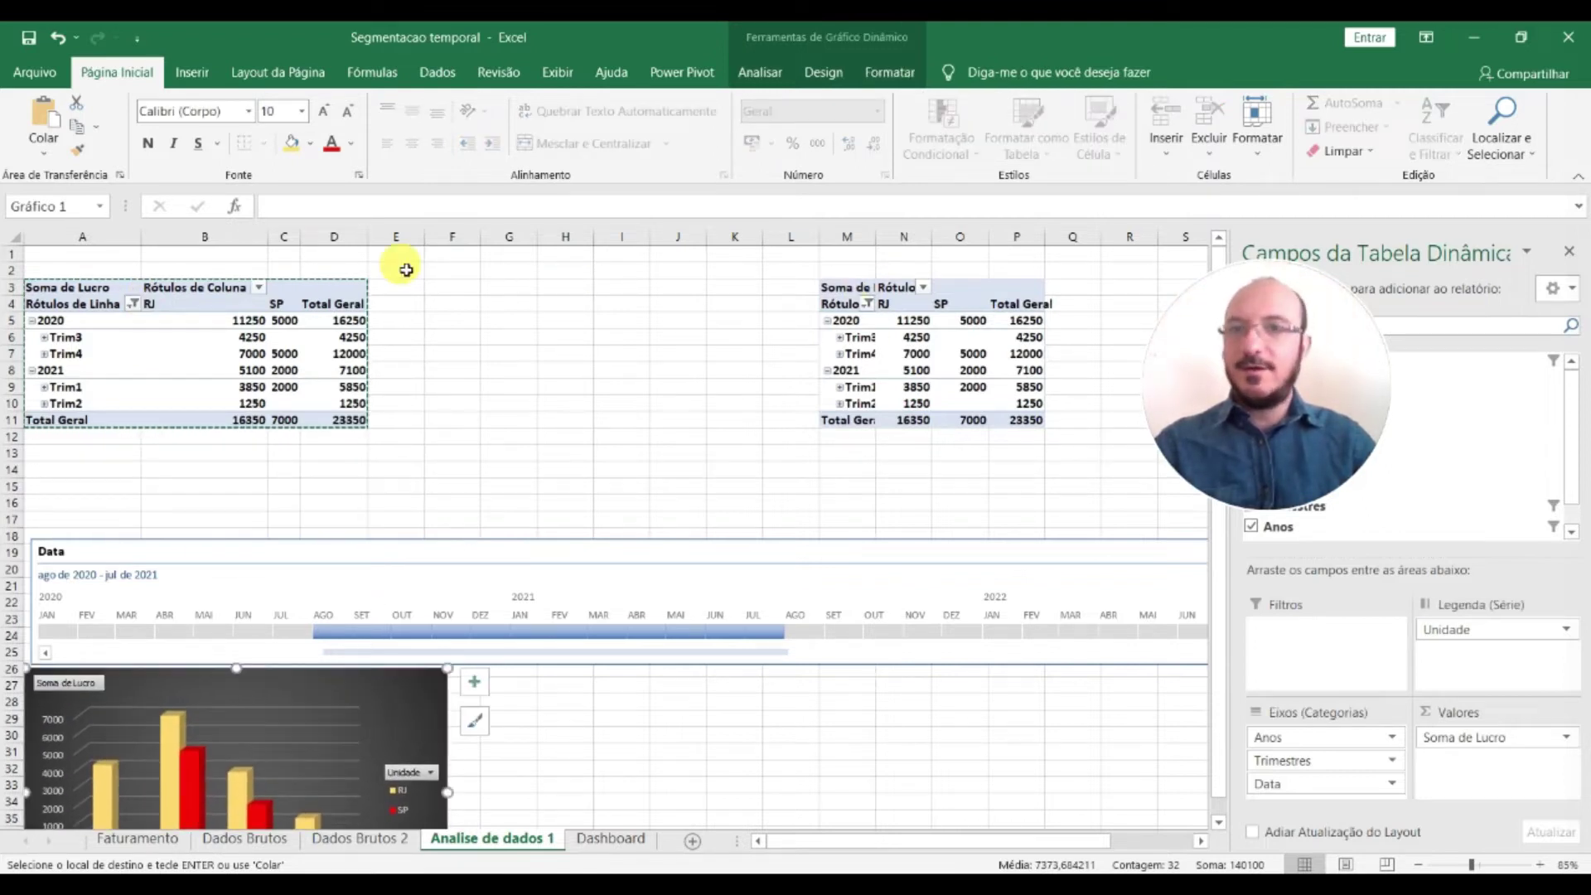
click(451, 285)
key(ctrl+v)
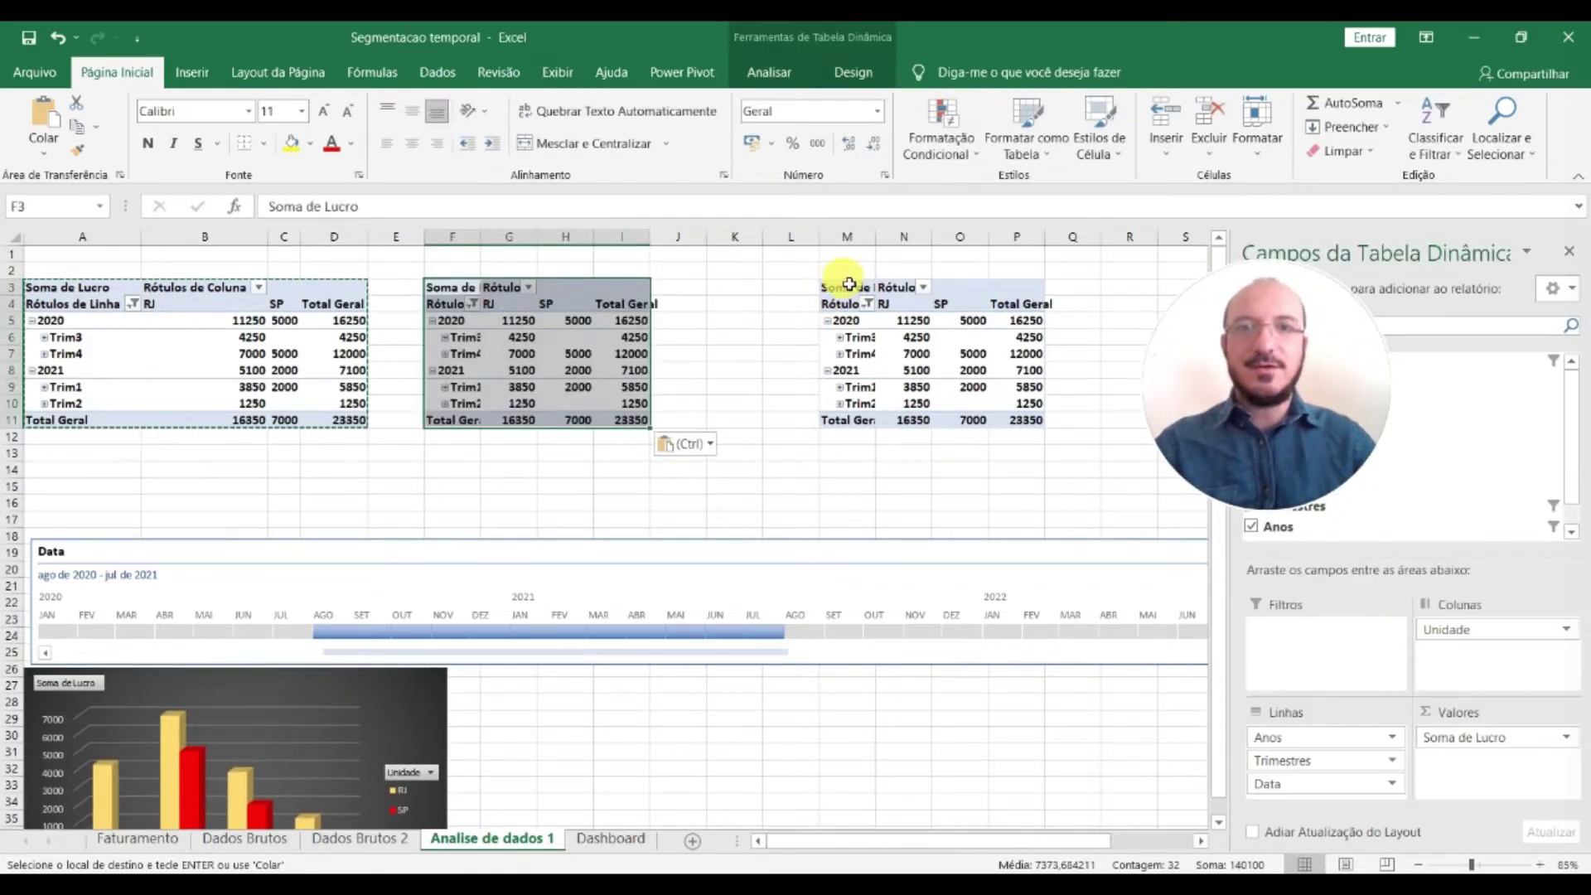
Delete columns M to P containing the extra pivot table copy
drag(847, 241, 1017, 241)
right_click(1018, 241)
click(1068, 402)
click(783, 406)
In the F3 pivot table, remove Unidade, Trimestres and Anos, and use Nome Automóvel as columns with Lucro as the summed value
click(565, 342)
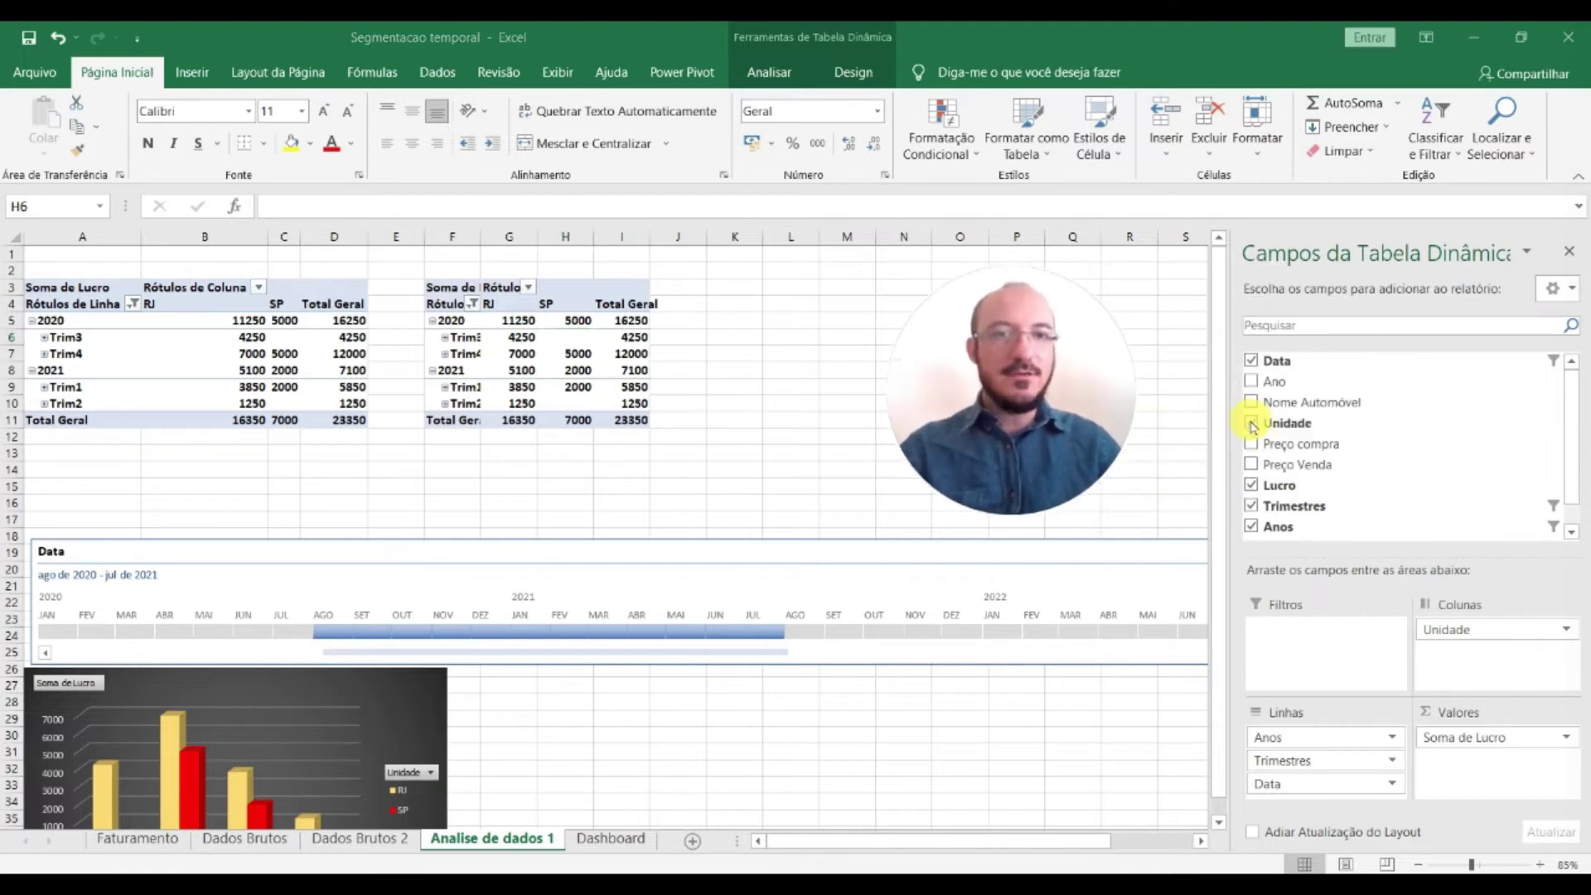
click(1253, 424)
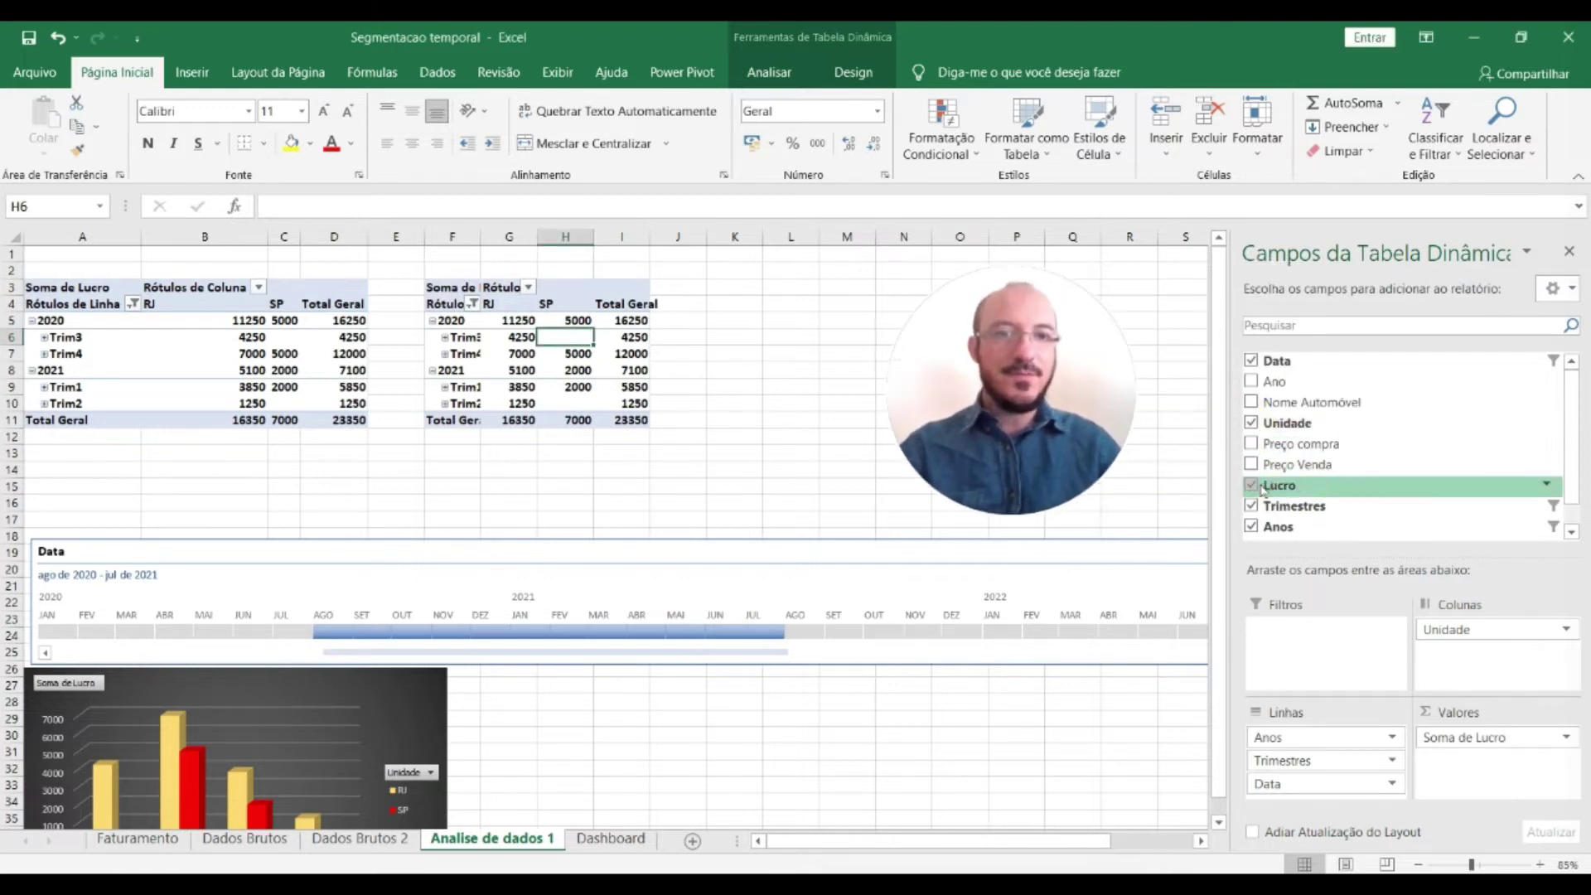
click(1252, 486)
click(1251, 507)
click(1252, 528)
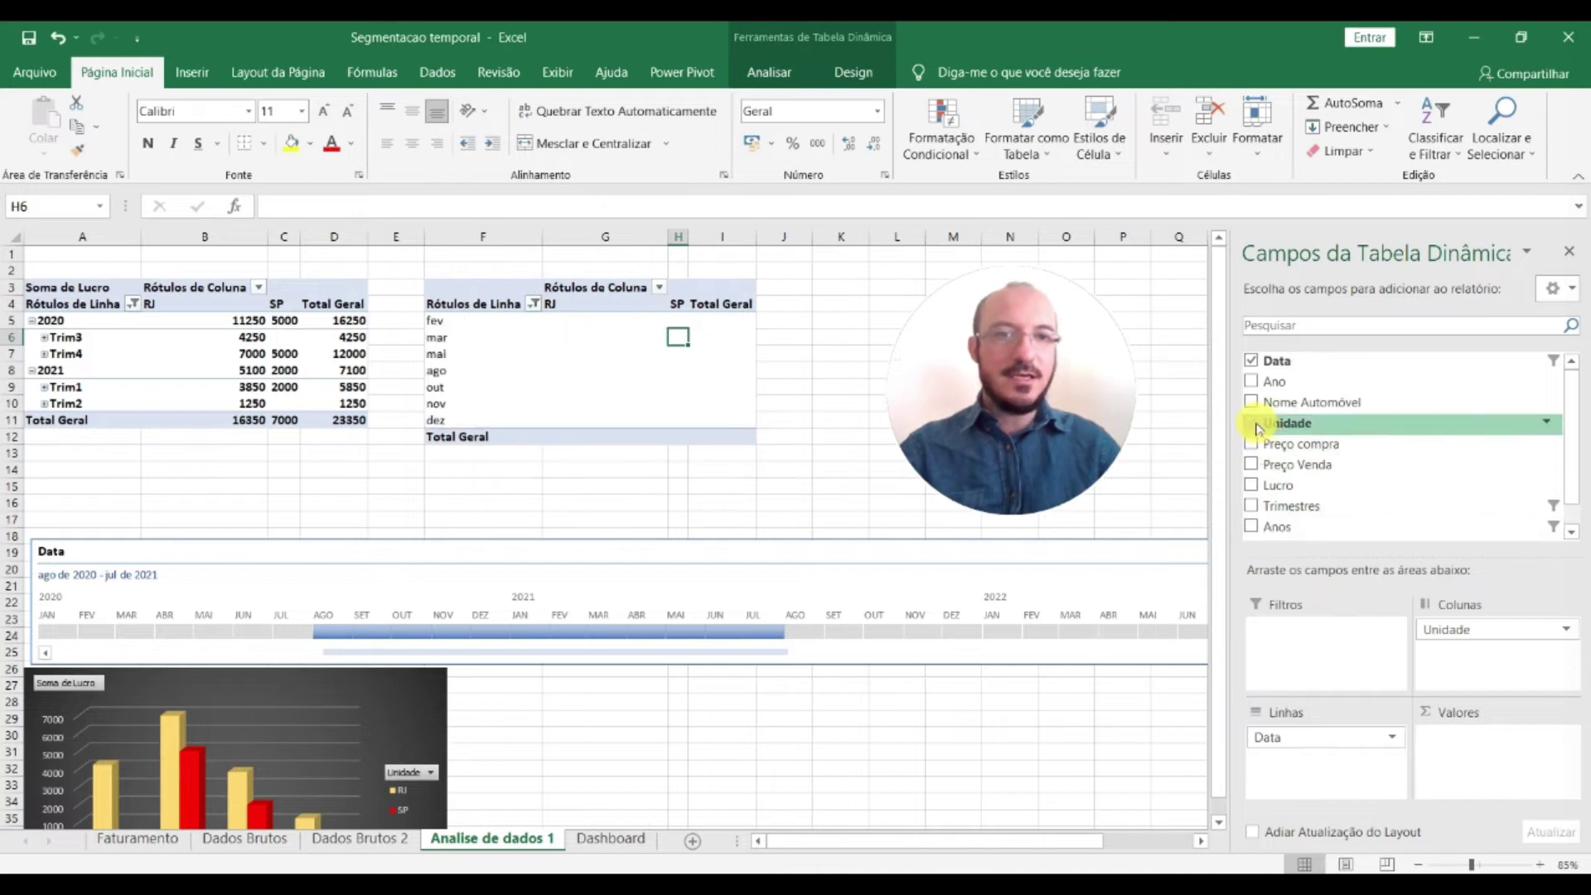
click(1252, 425)
drag(1283, 406, 1470, 659)
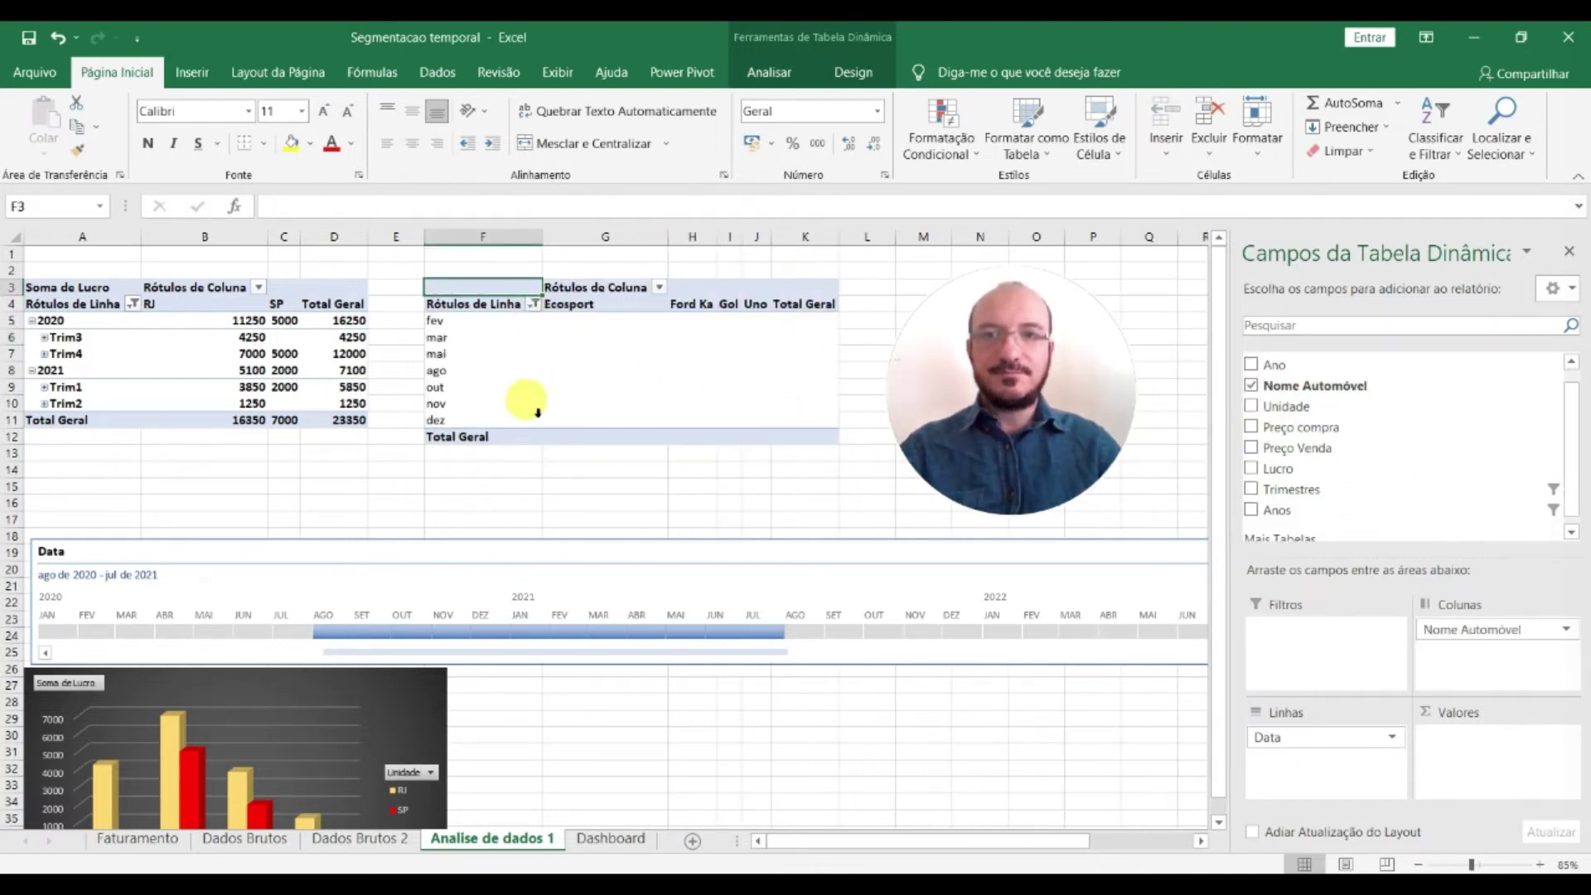
drag(1316, 489, 1509, 775)
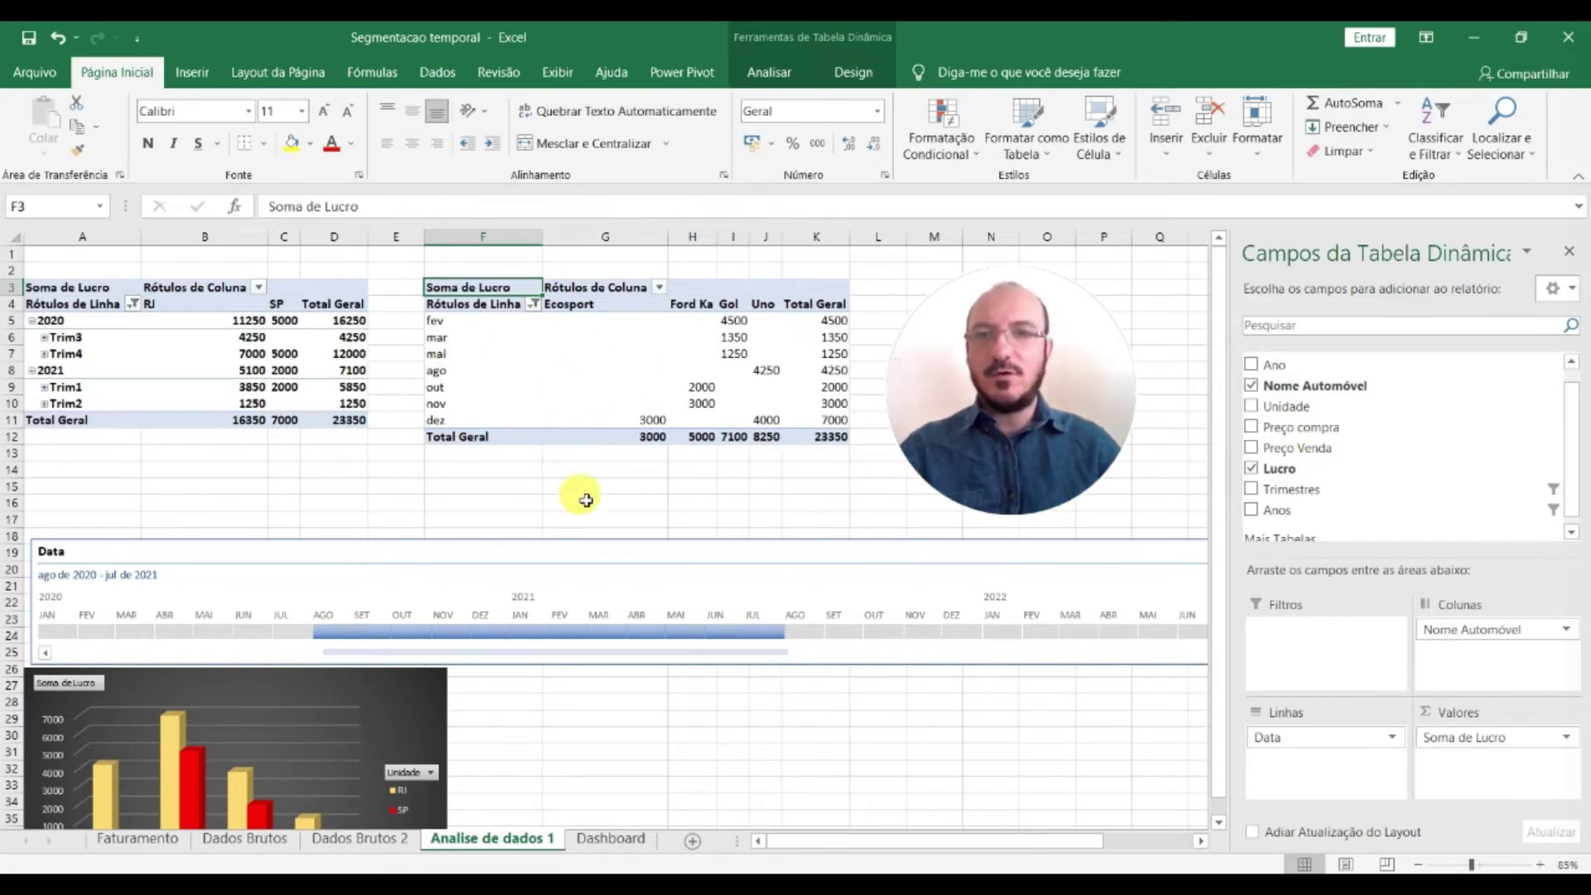
Insert a clustered 3D bar chart from the F3 pivot table and place it below the timeline beside the column chart
click(535, 358)
click(191, 73)
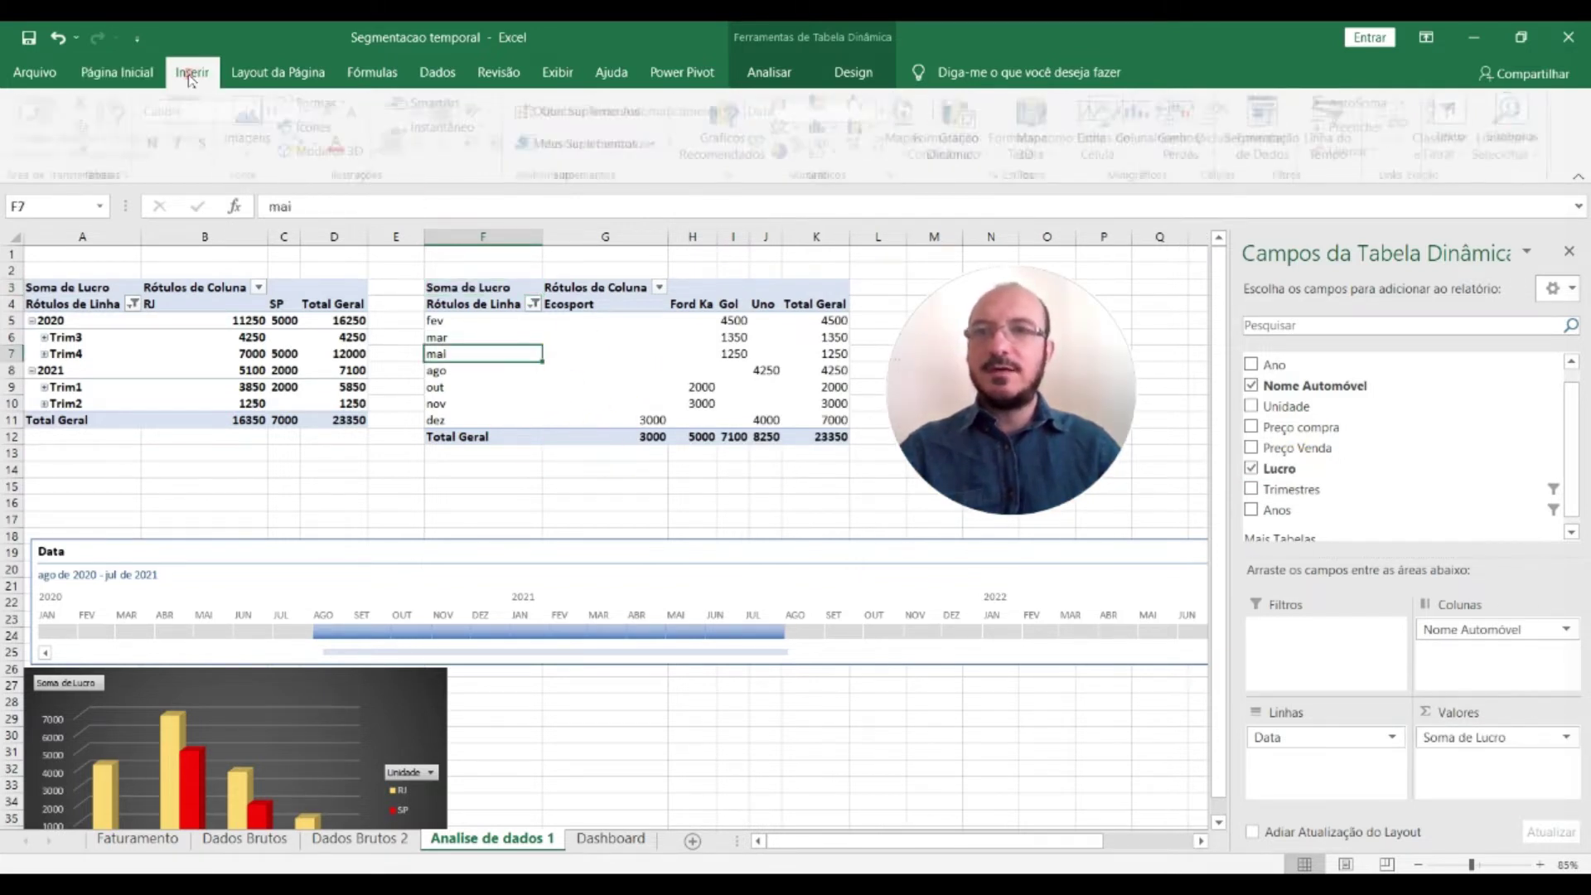
click(790, 104)
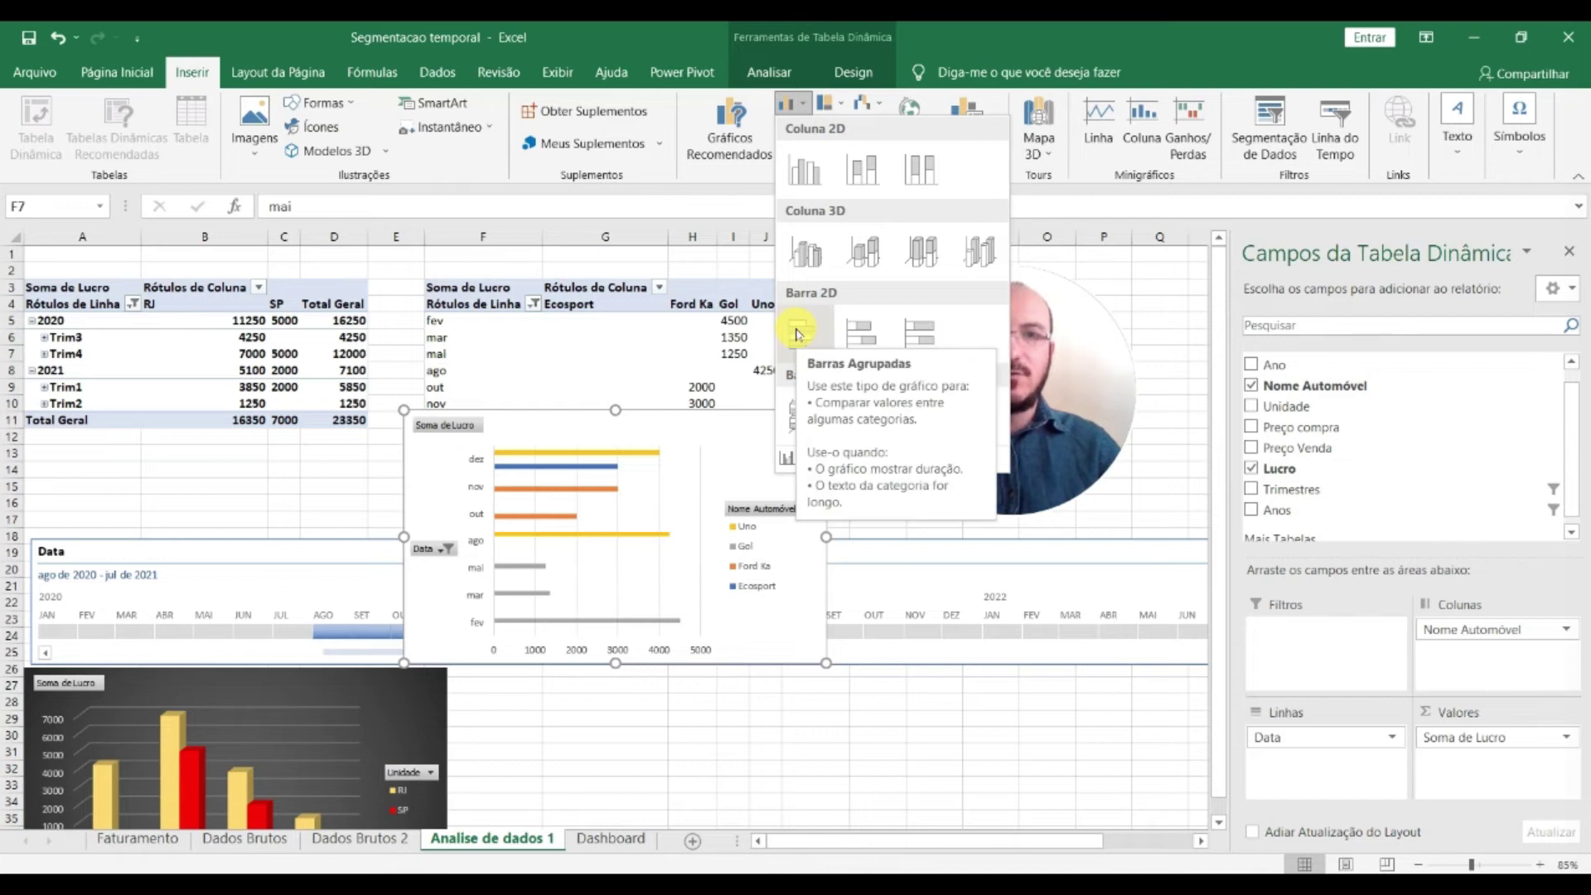
click(776, 422)
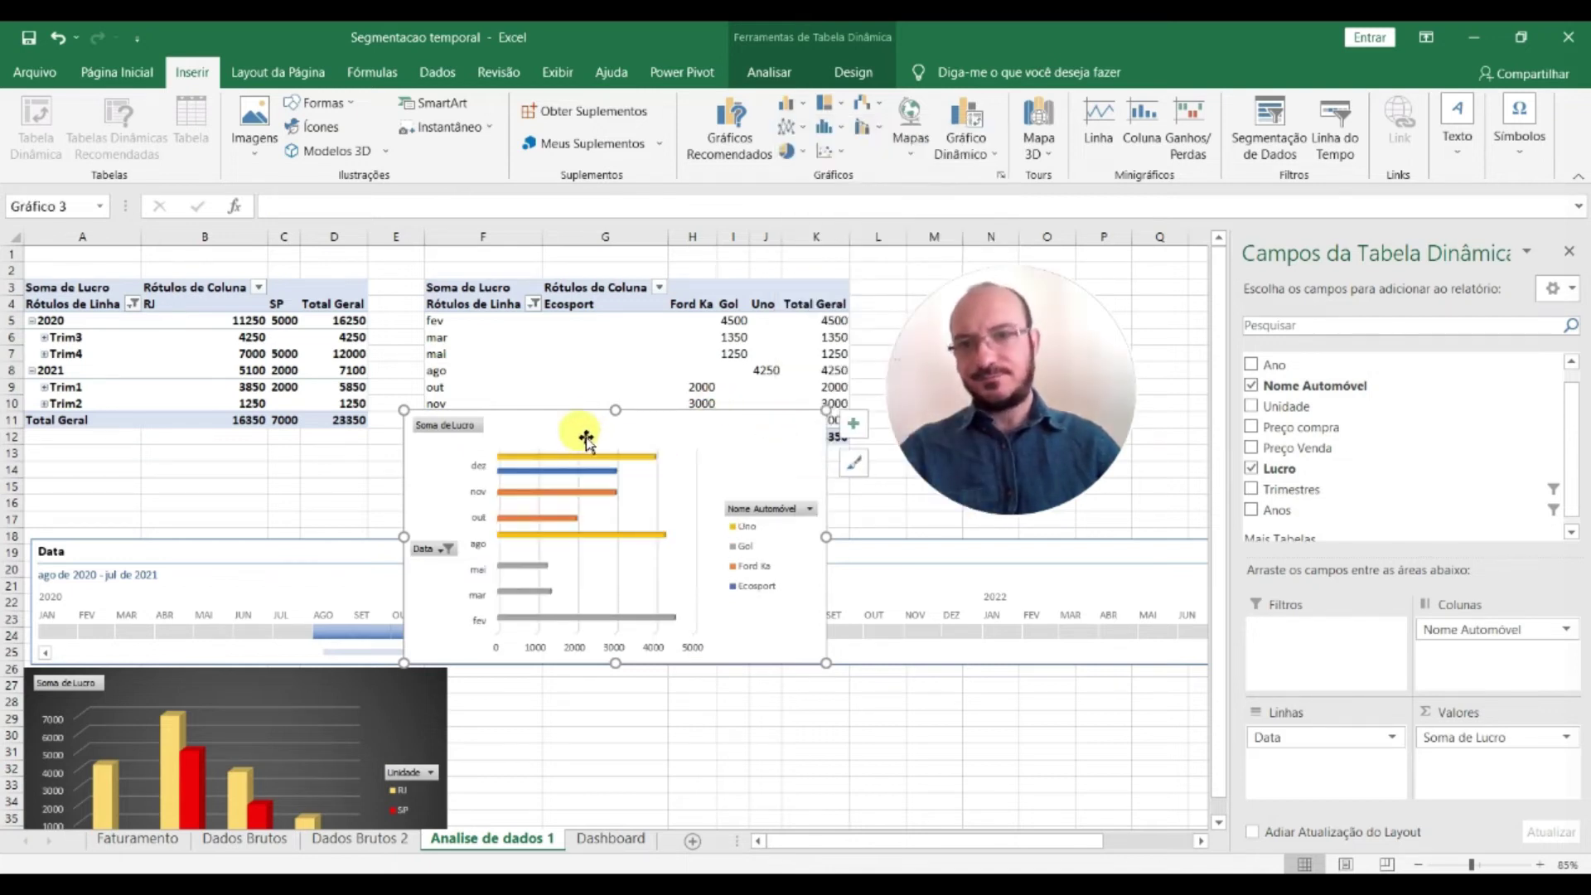
drag(577, 437, 644, 689)
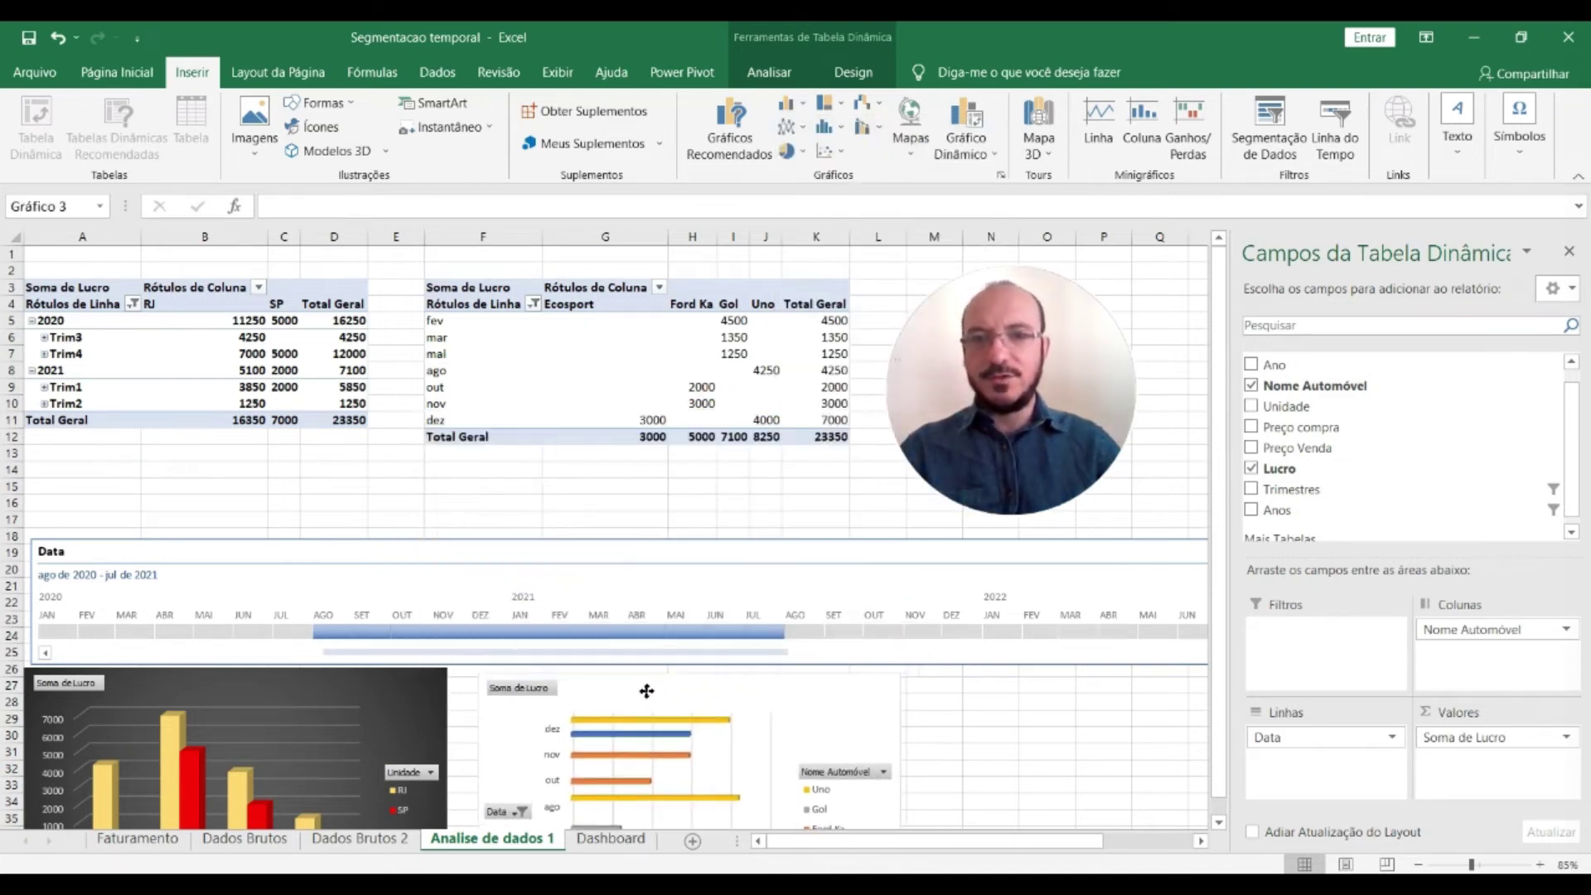
Apply the dark gray chart style to the new bar chart so it matches the column chart
click(760, 72)
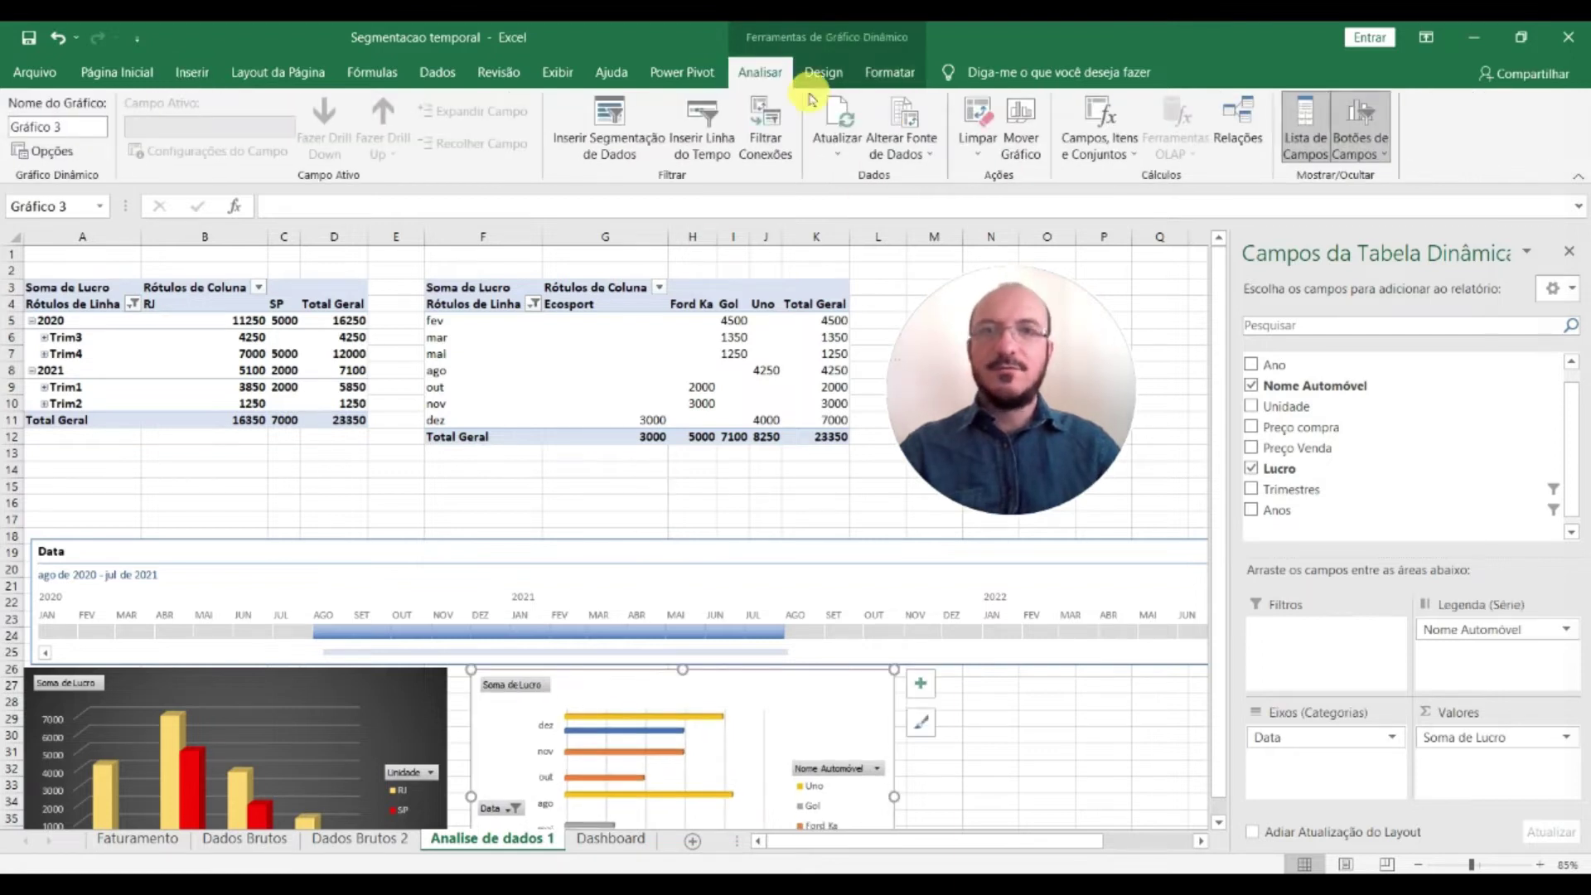
click(825, 73)
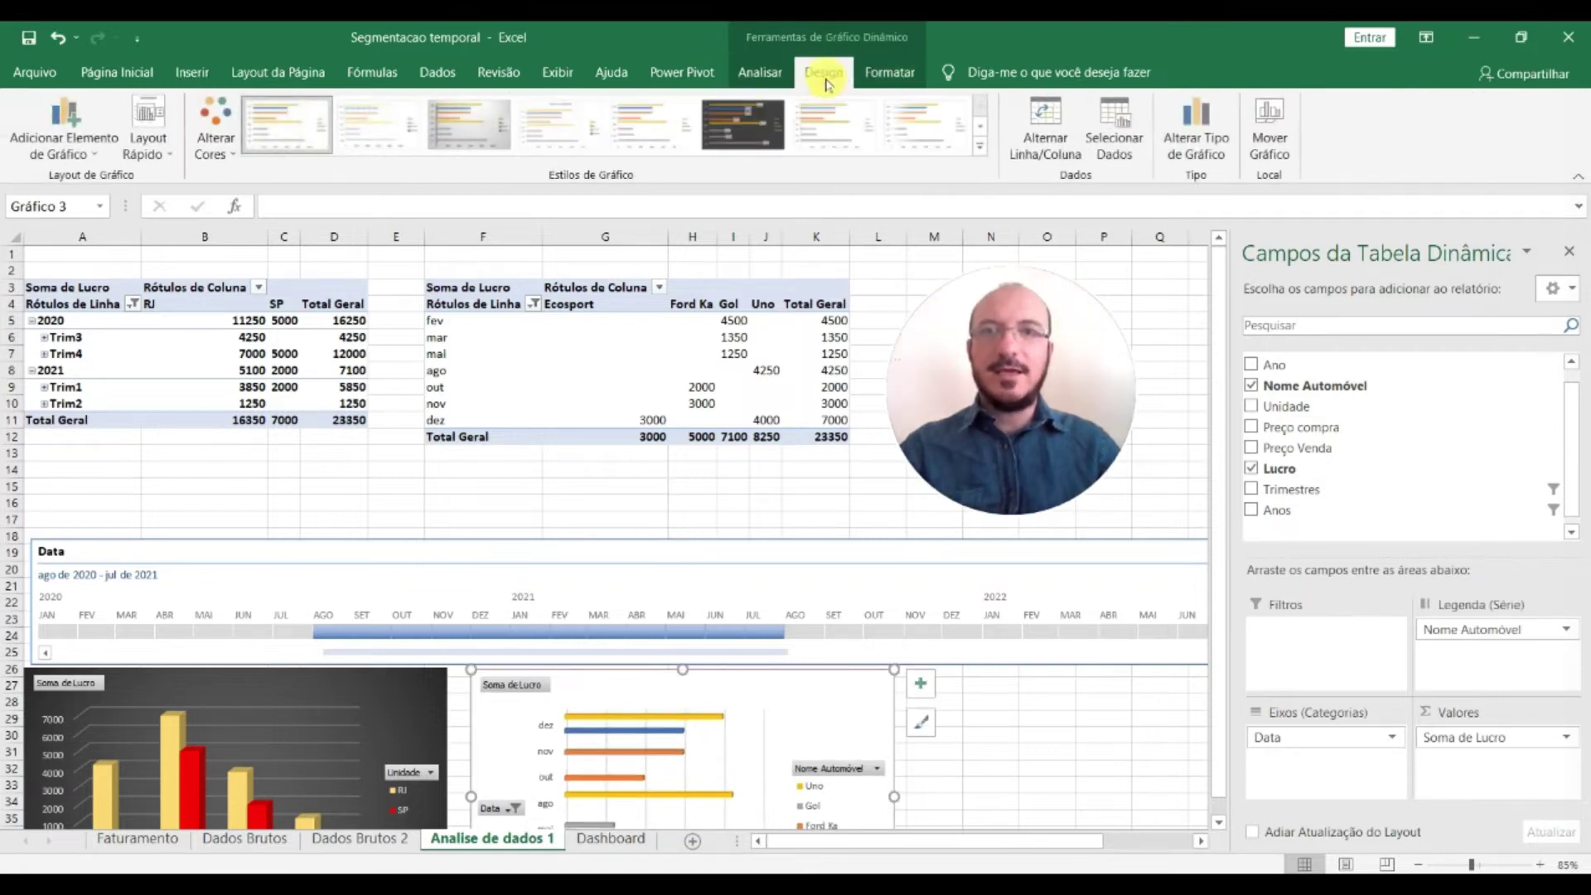
click(980, 126)
click(286, 124)
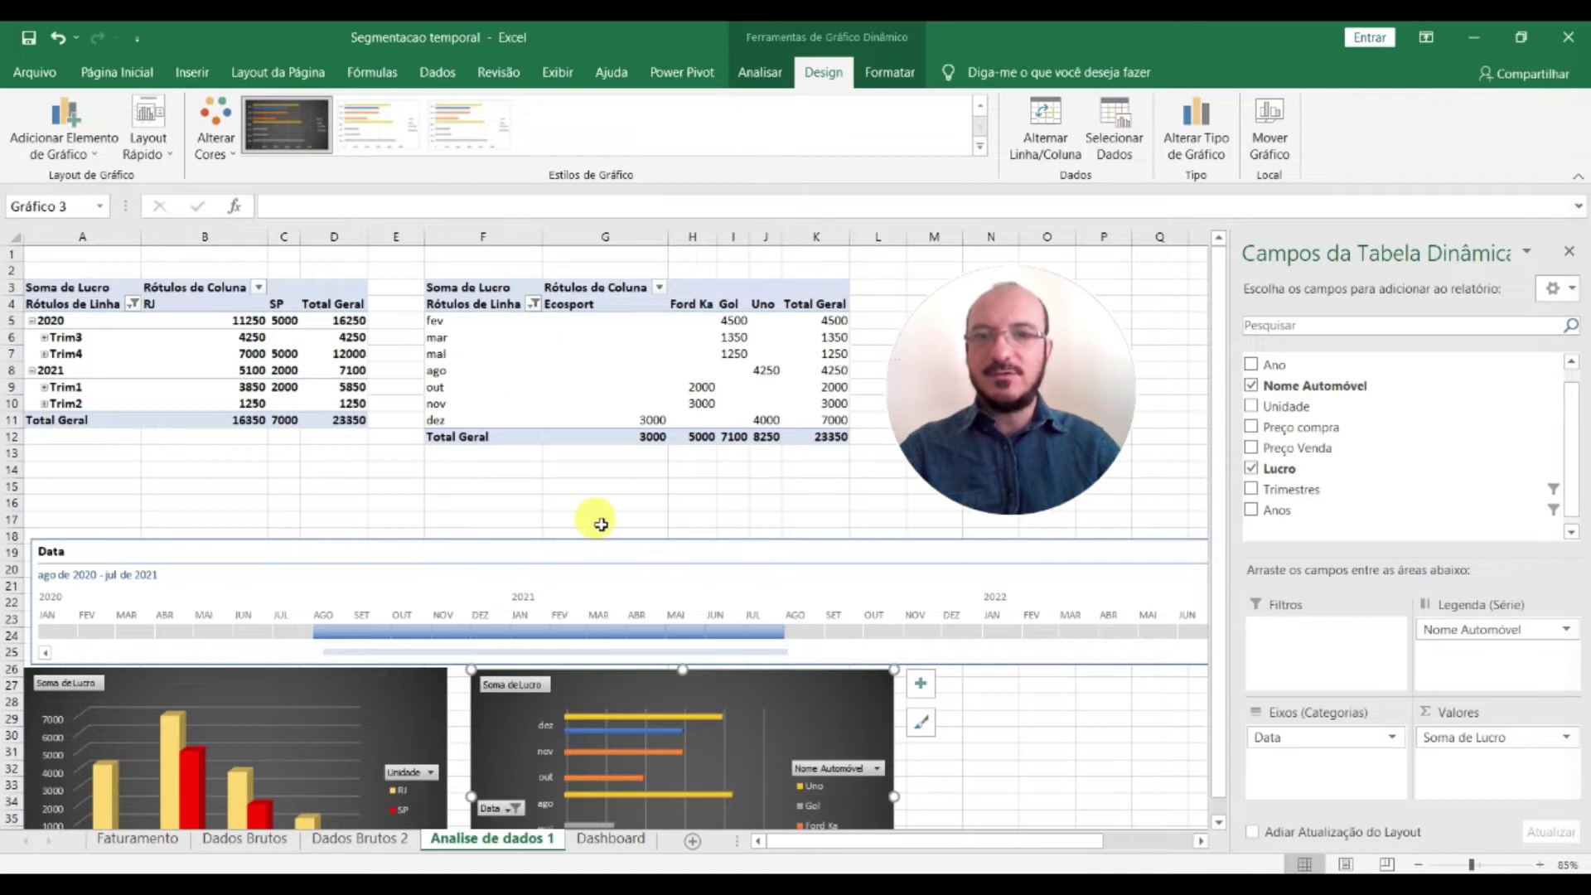
scroll(597, 522, down, 2)
scroll(595, 523, down, 2)
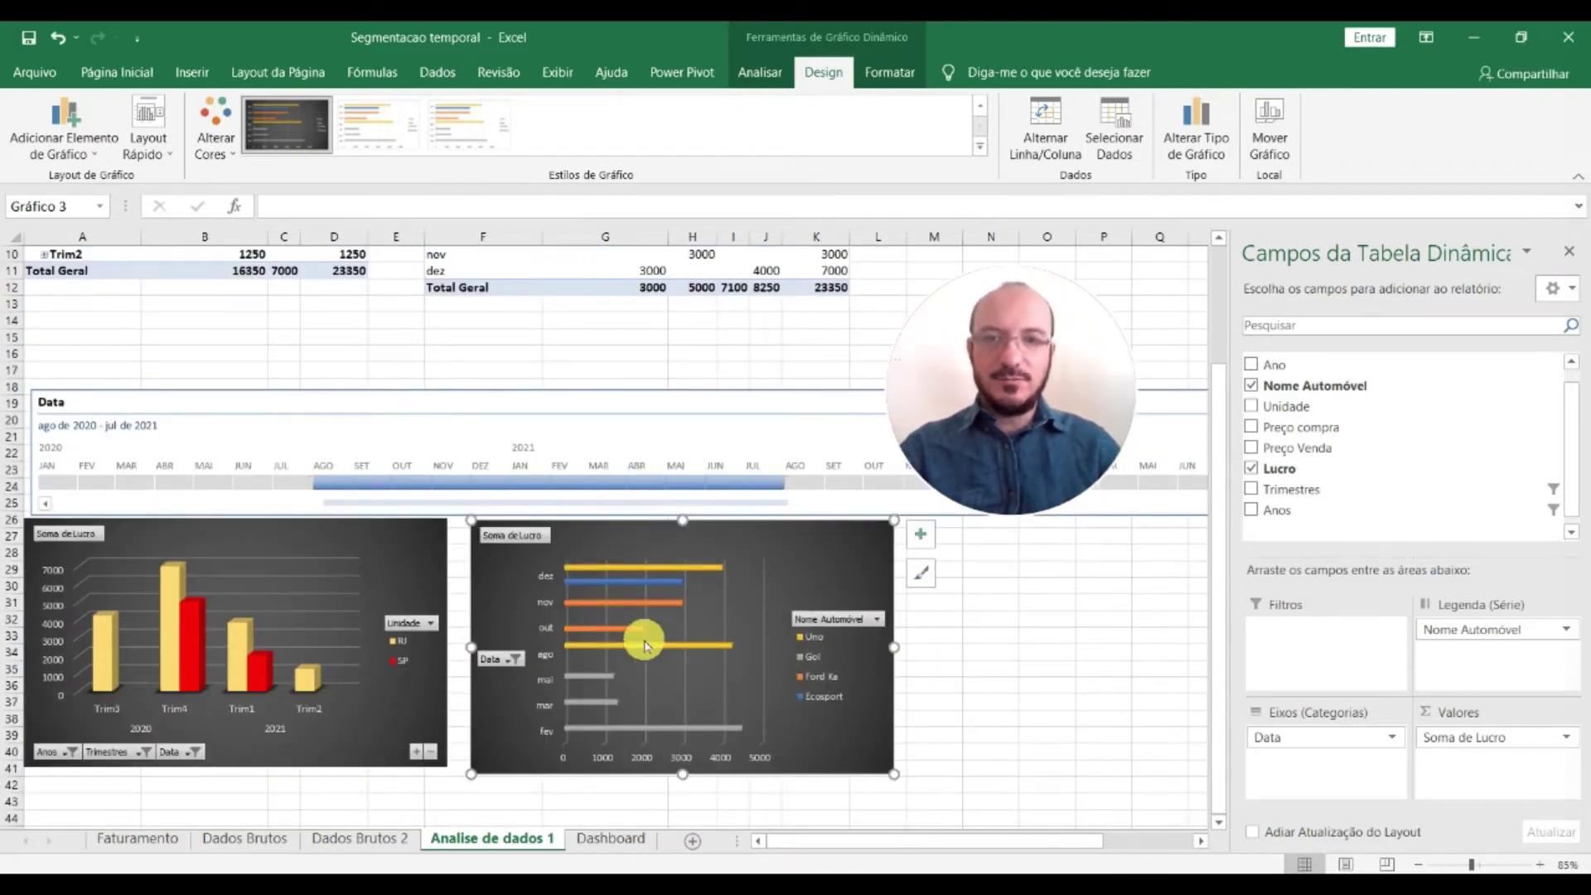
click(1068, 635)
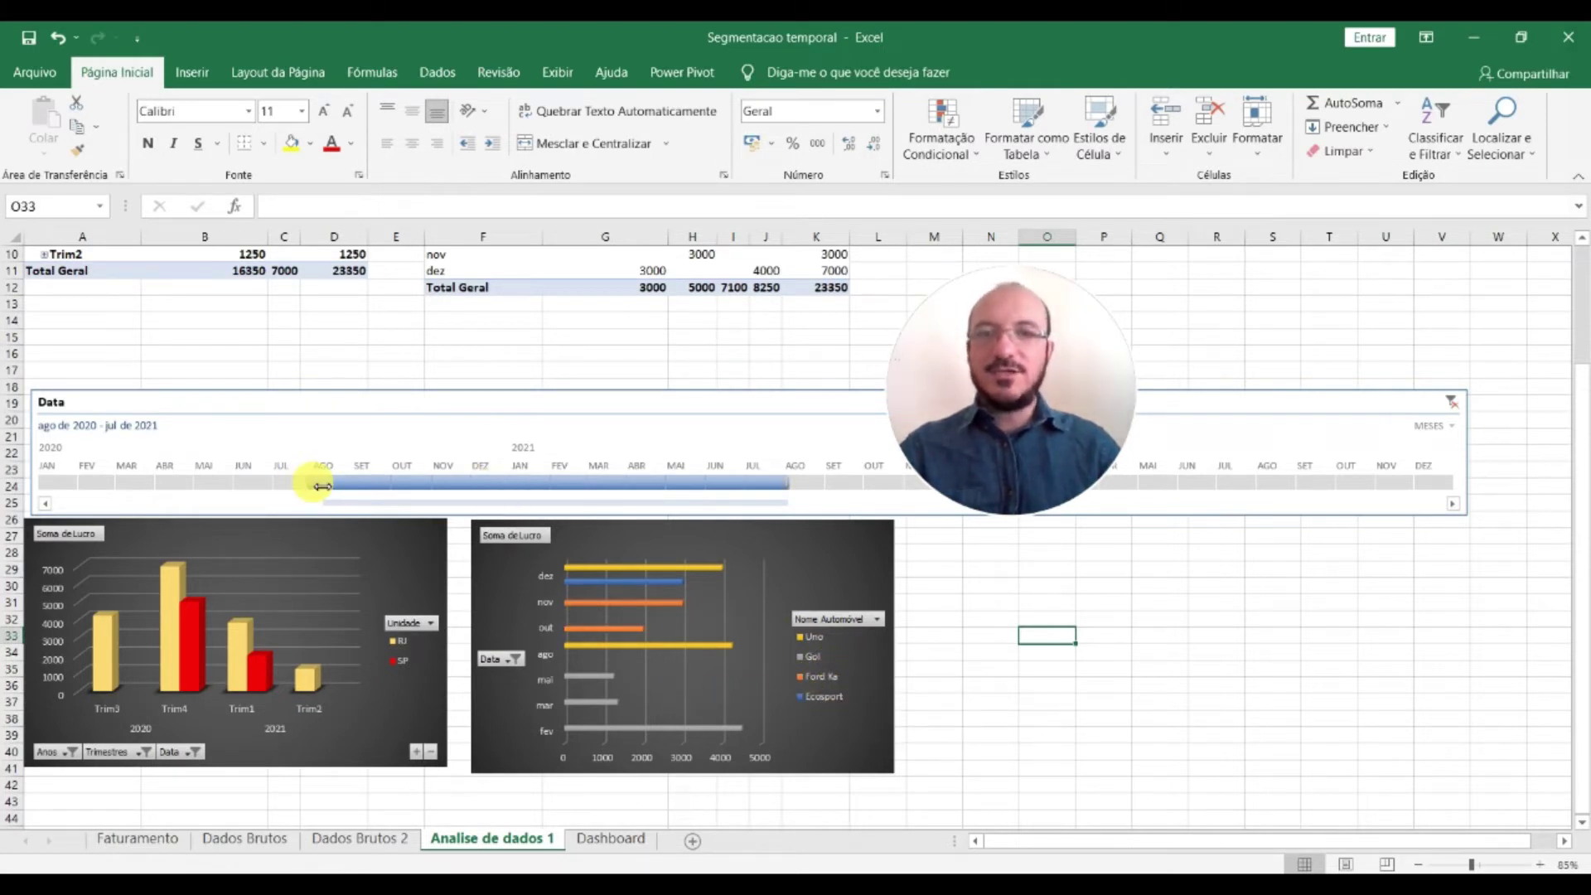
Test the timeline on both charts by extending its period to jul de 2022 and returning it to ago de 2020 - jul de 2021
drag(977, 433, 1040, 702)
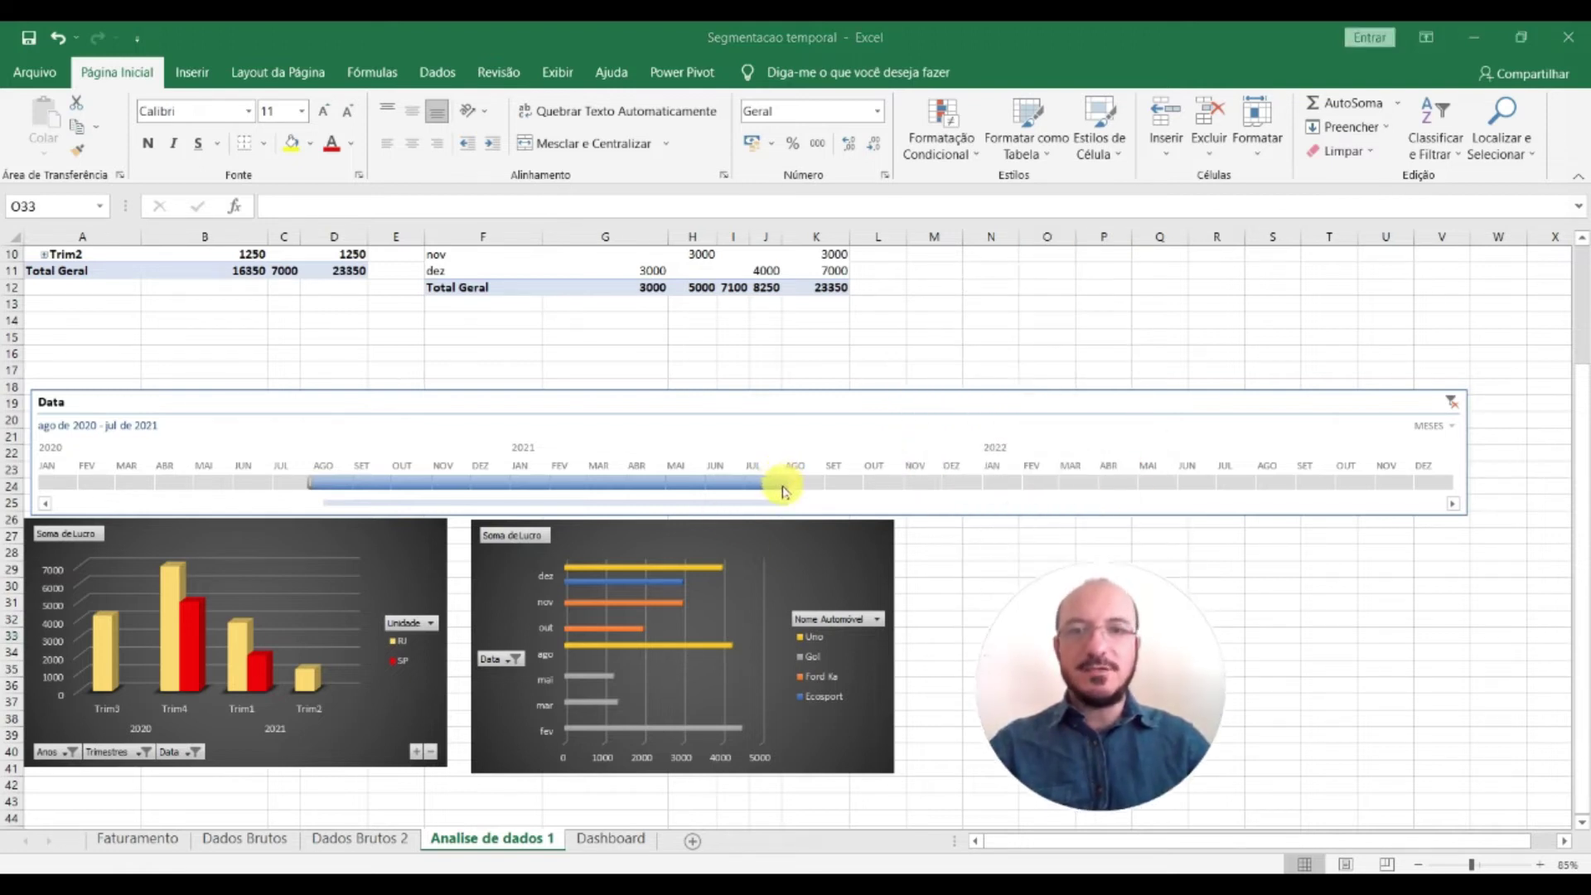
click(818, 485)
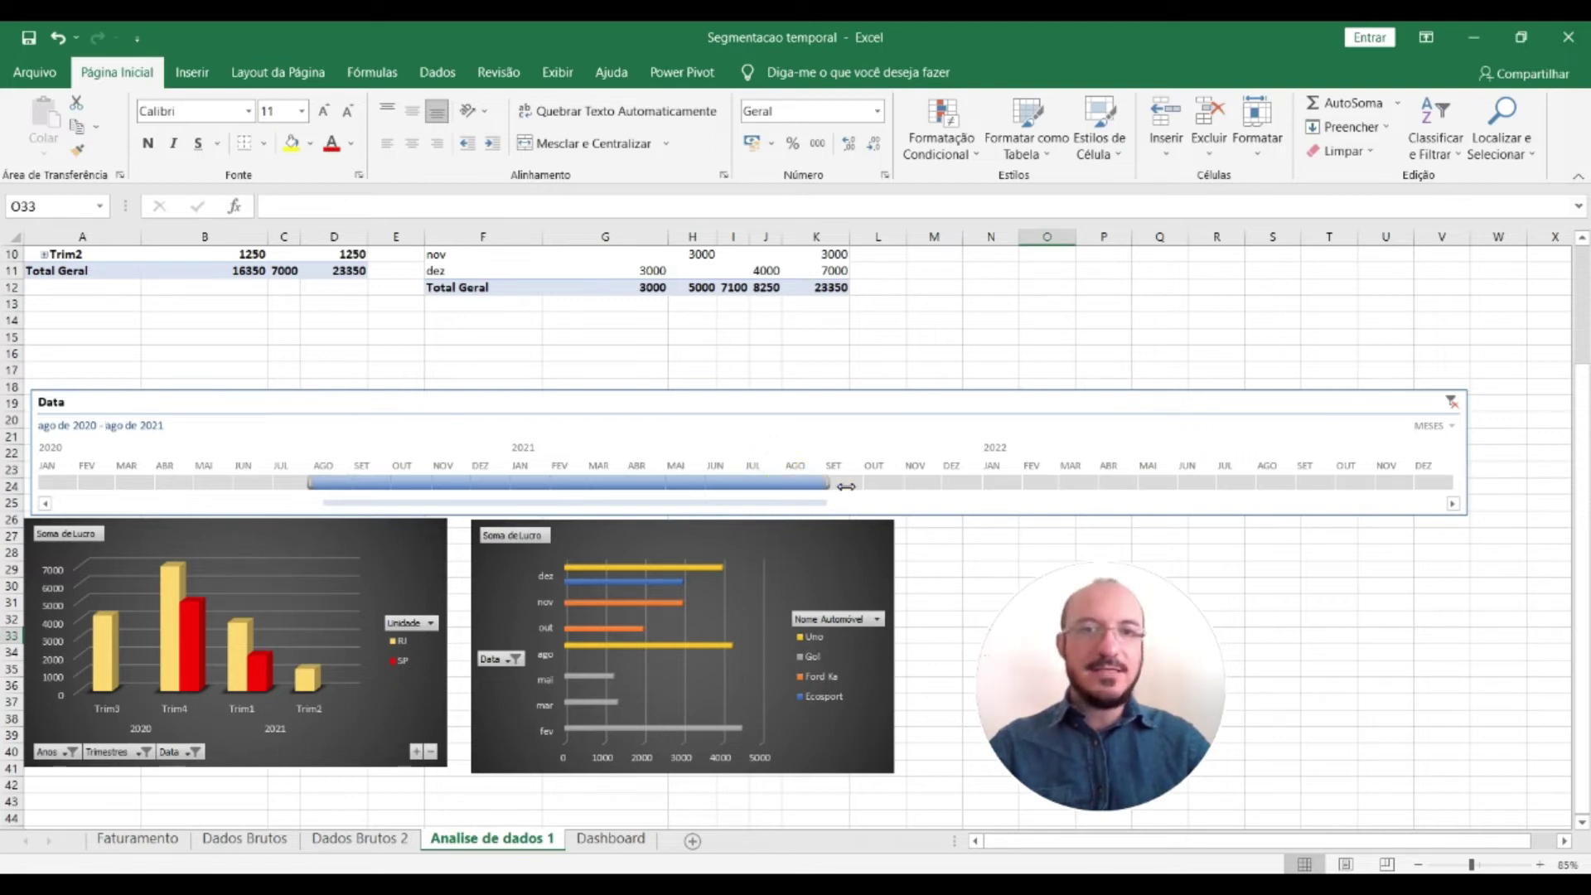
drag(997, 486, 1164, 490)
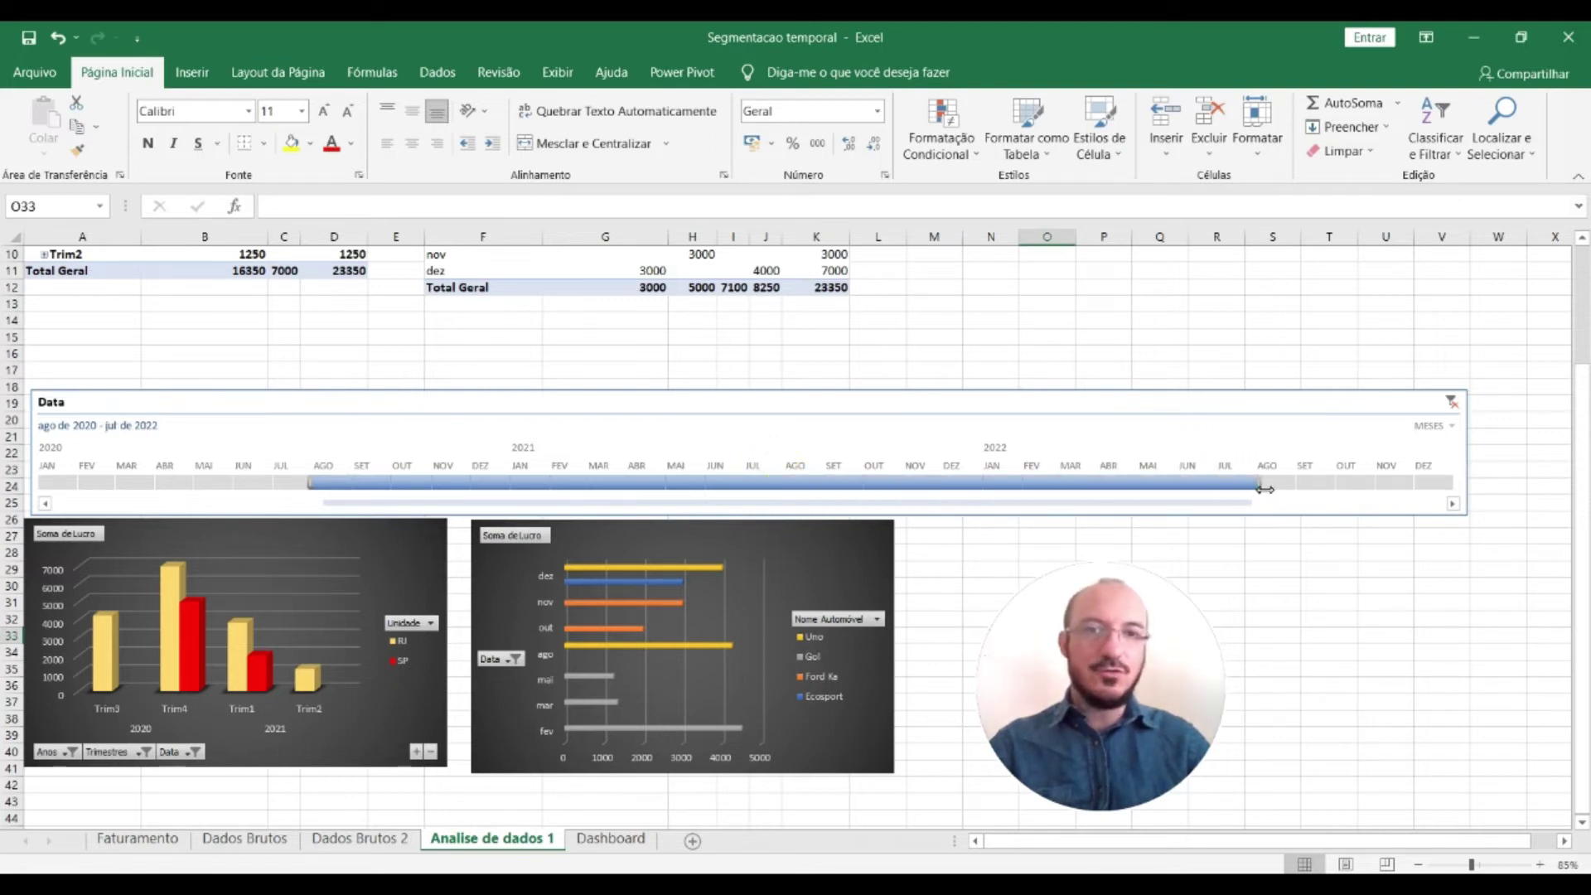
drag(1263, 488, 1260, 488)
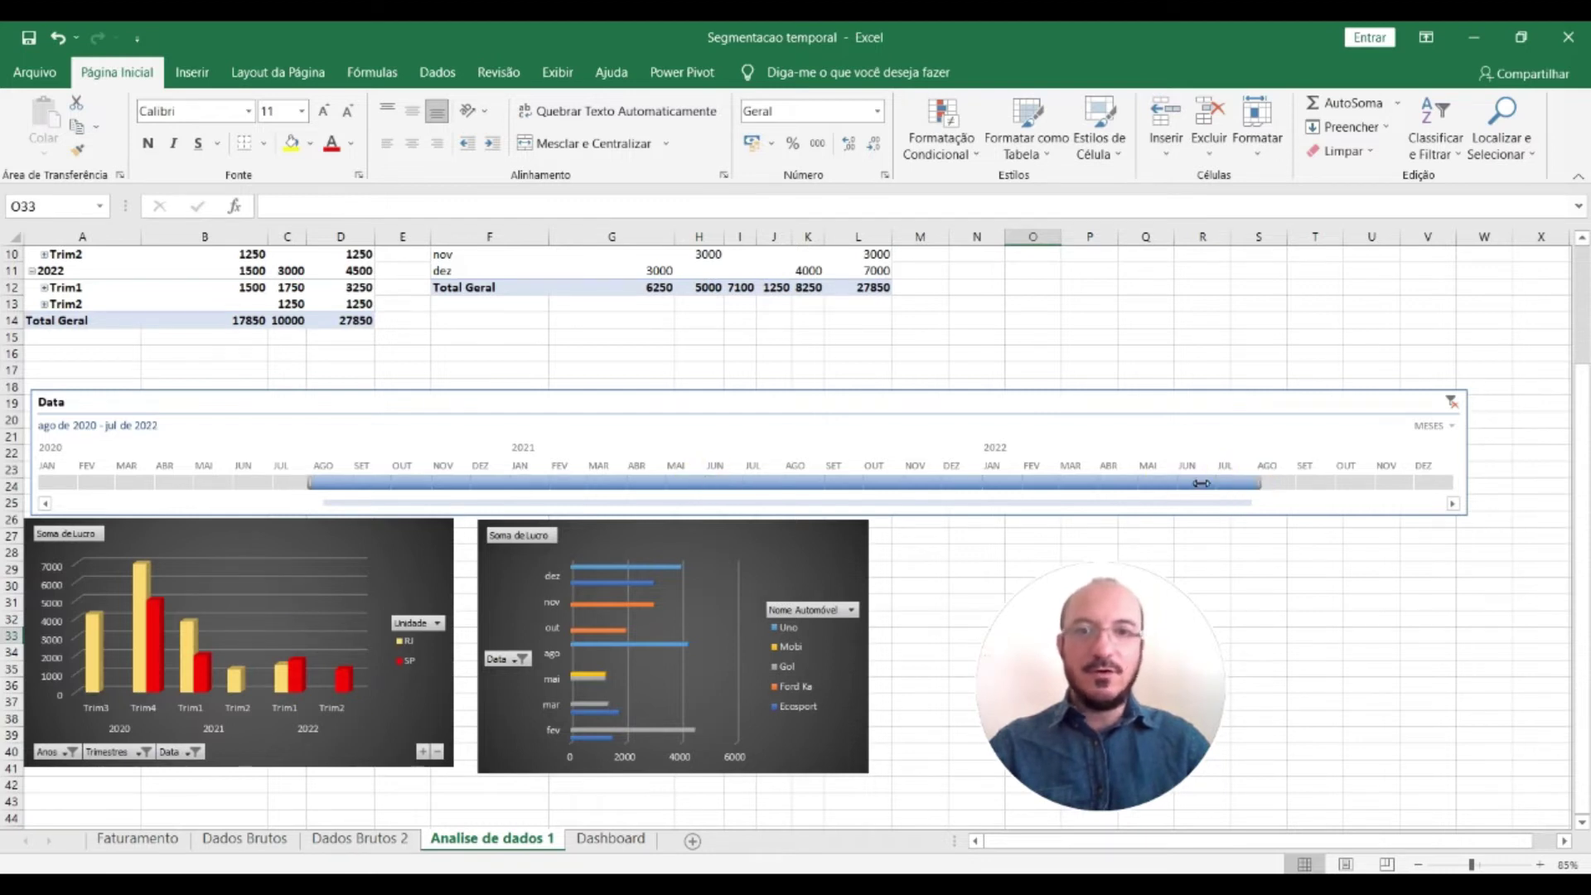
drag(1201, 483, 824, 482)
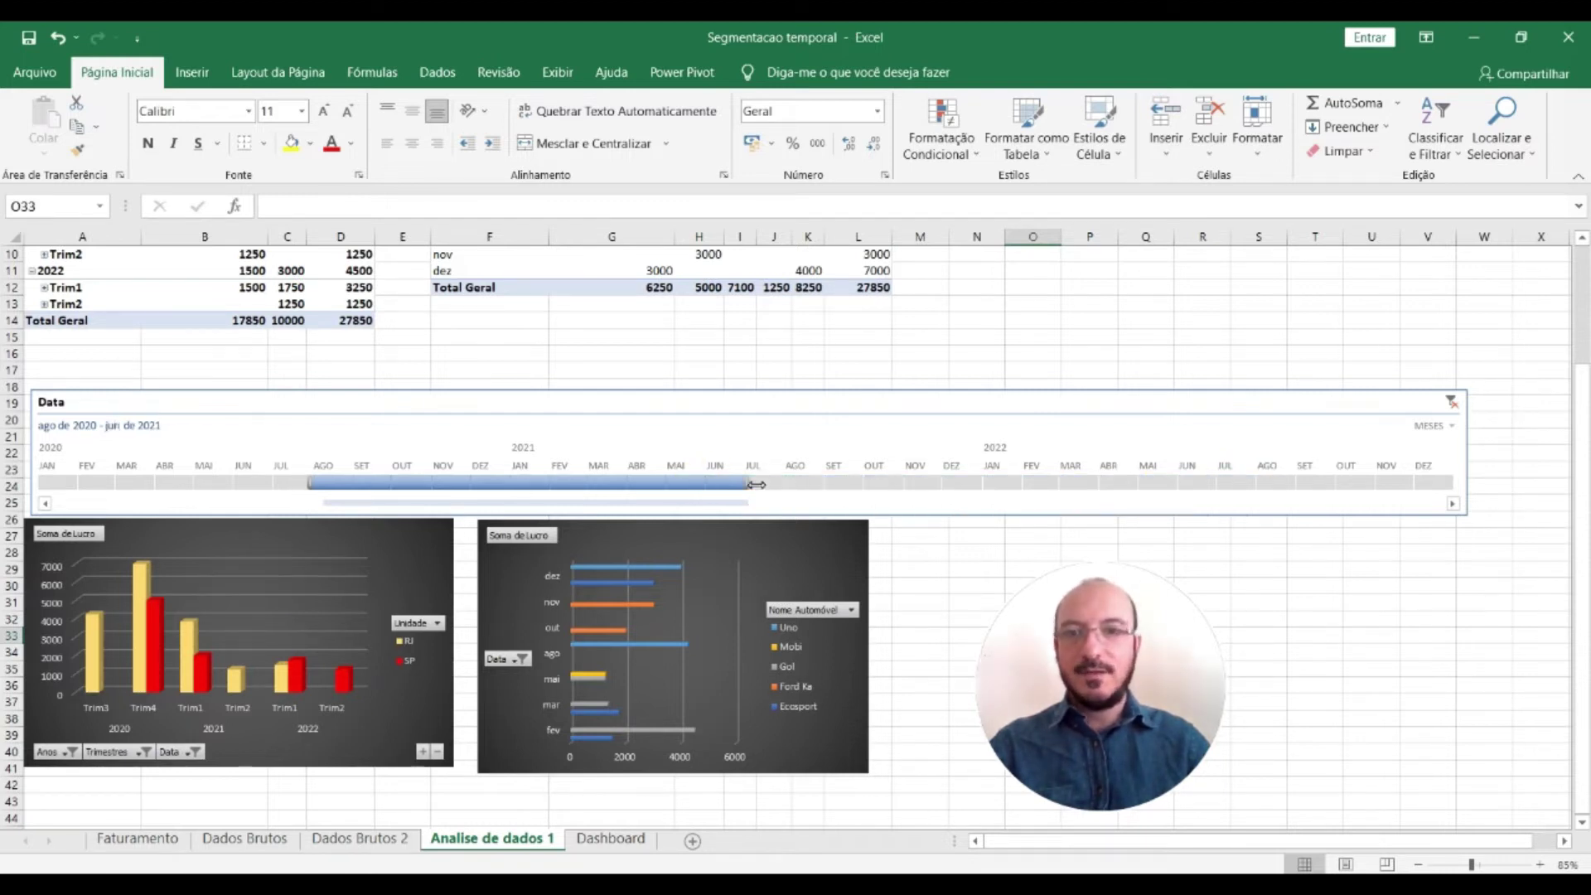
drag(795, 485, 789, 487)
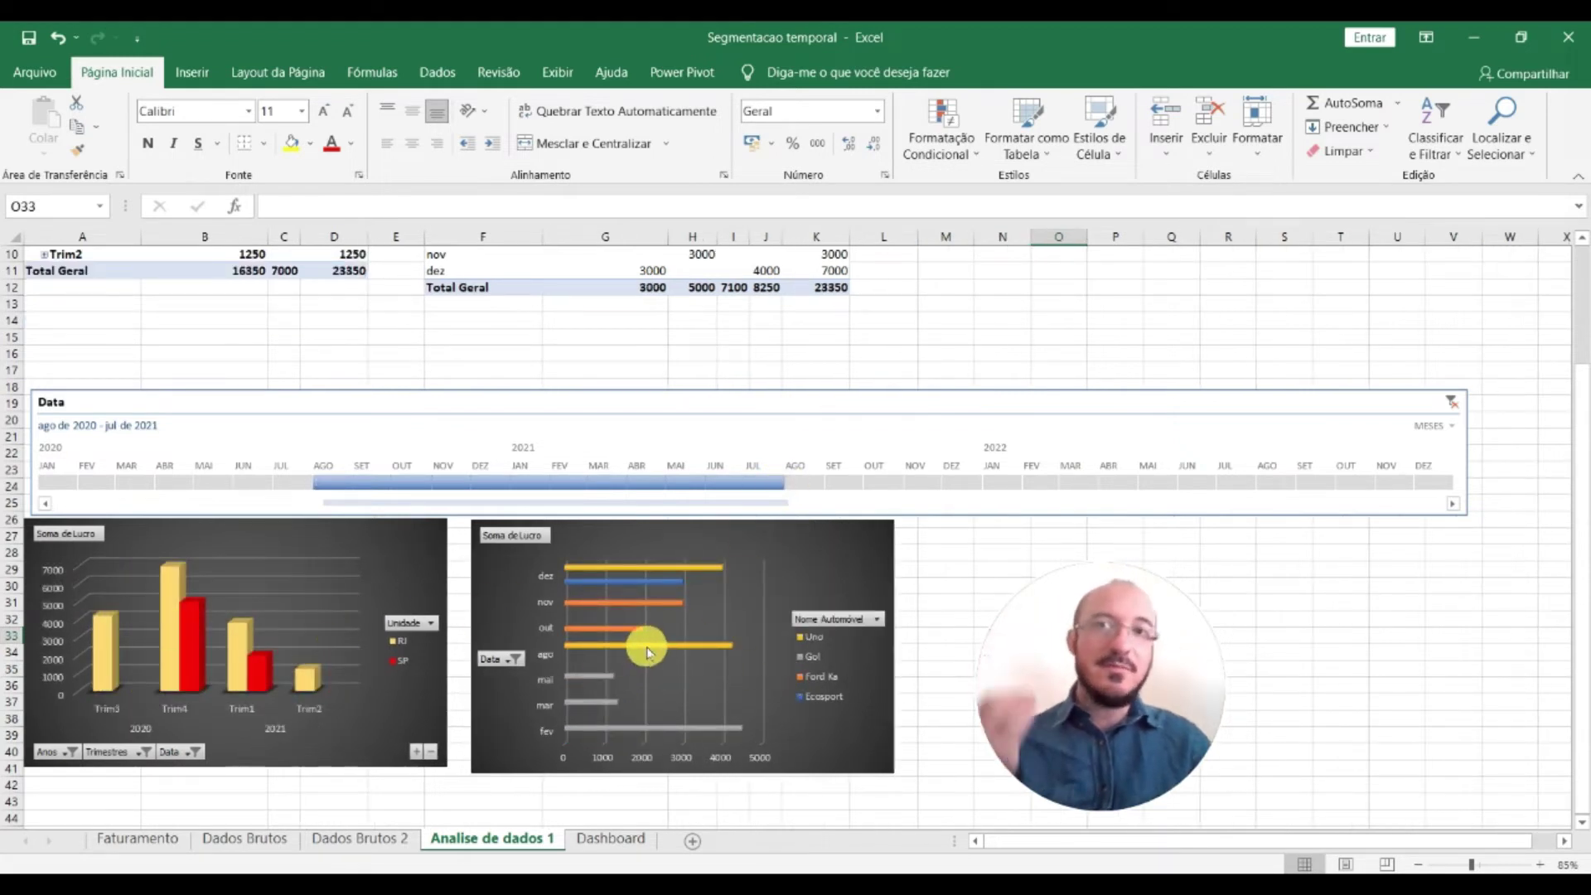
scroll(635, 635, up, 3)
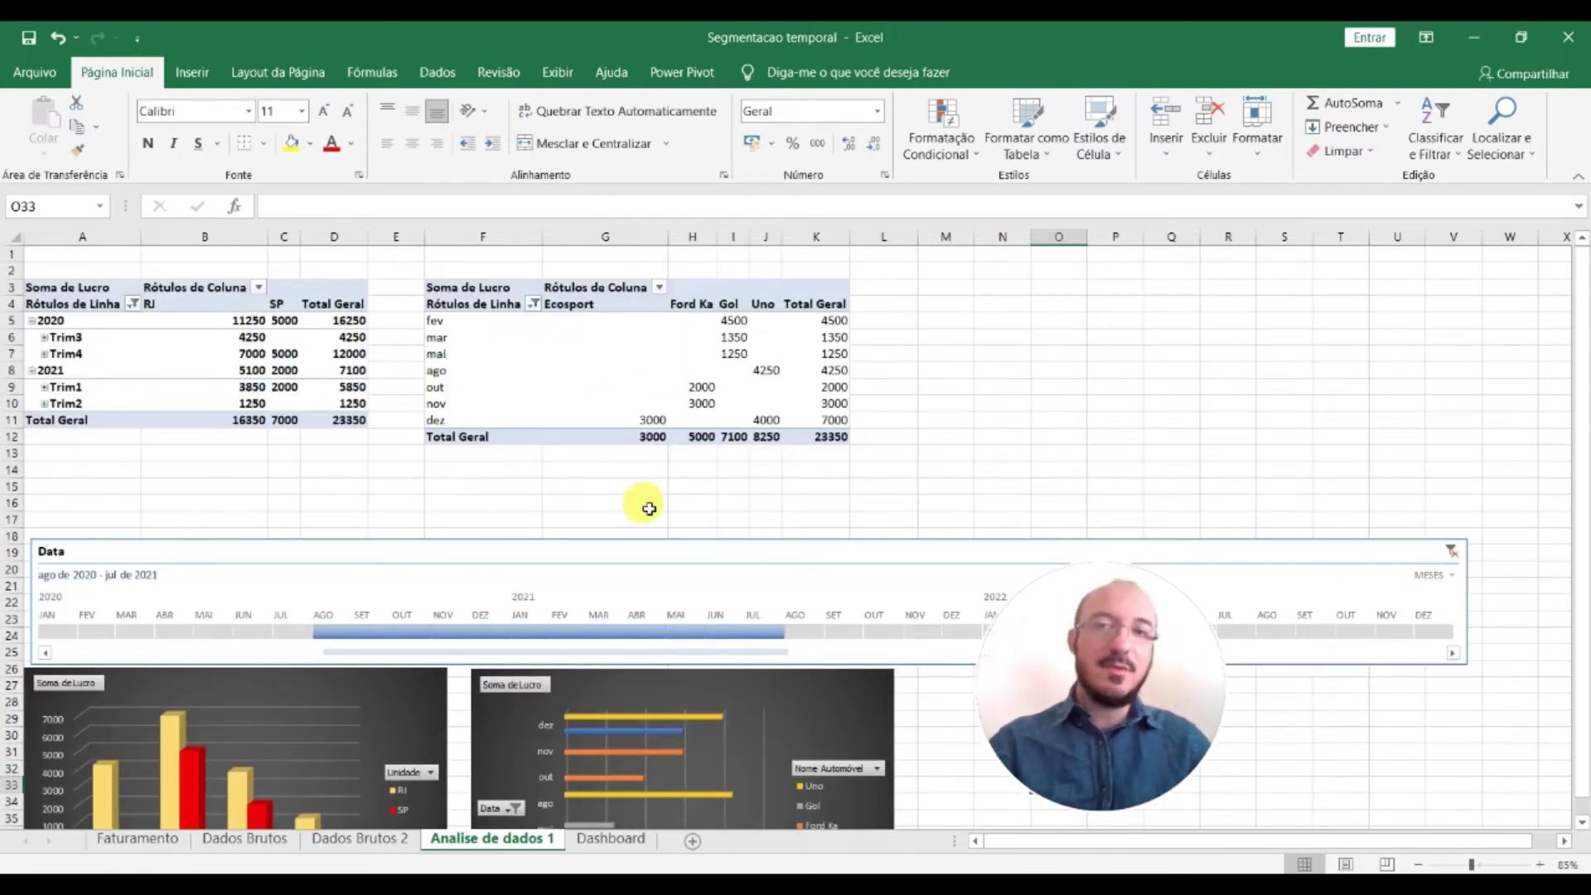
click(336, 370)
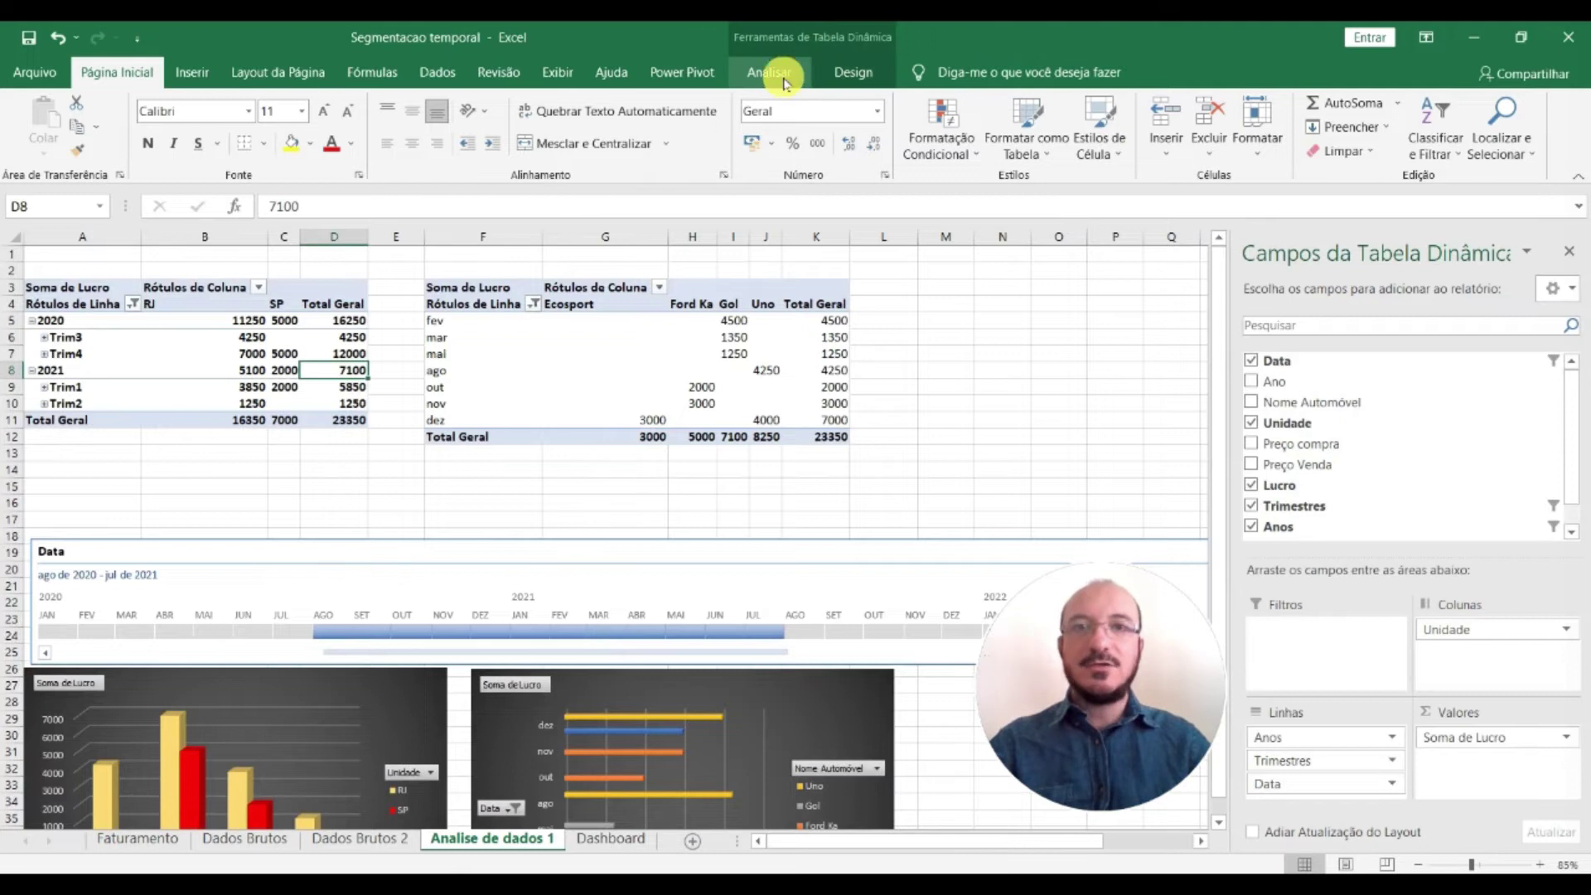
click(769, 72)
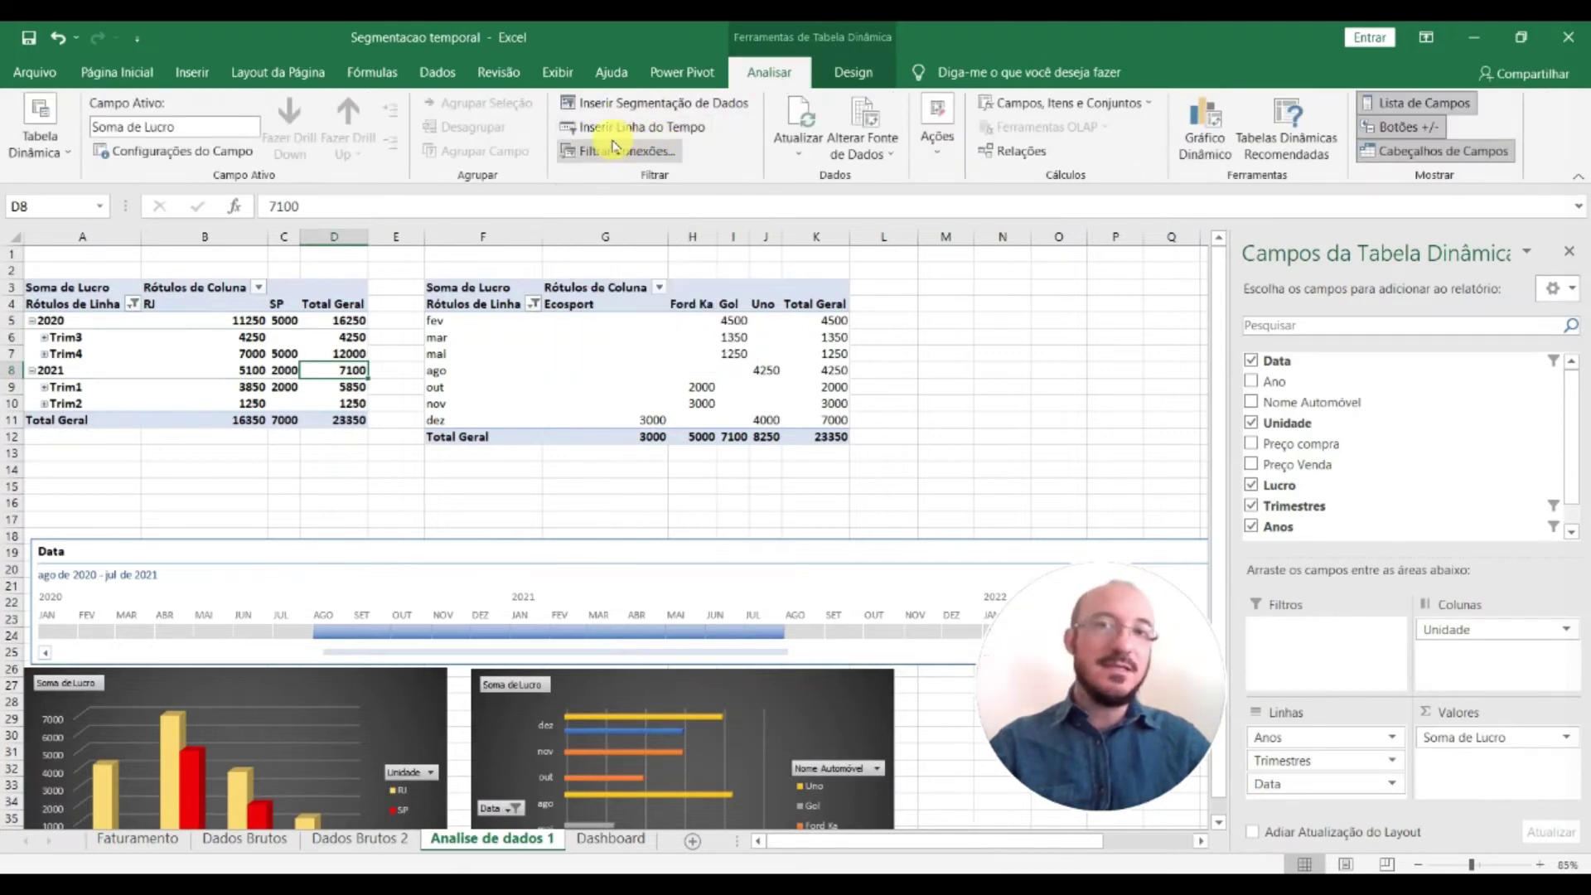
click(694, 474)
scroll(696, 497, down, 2)
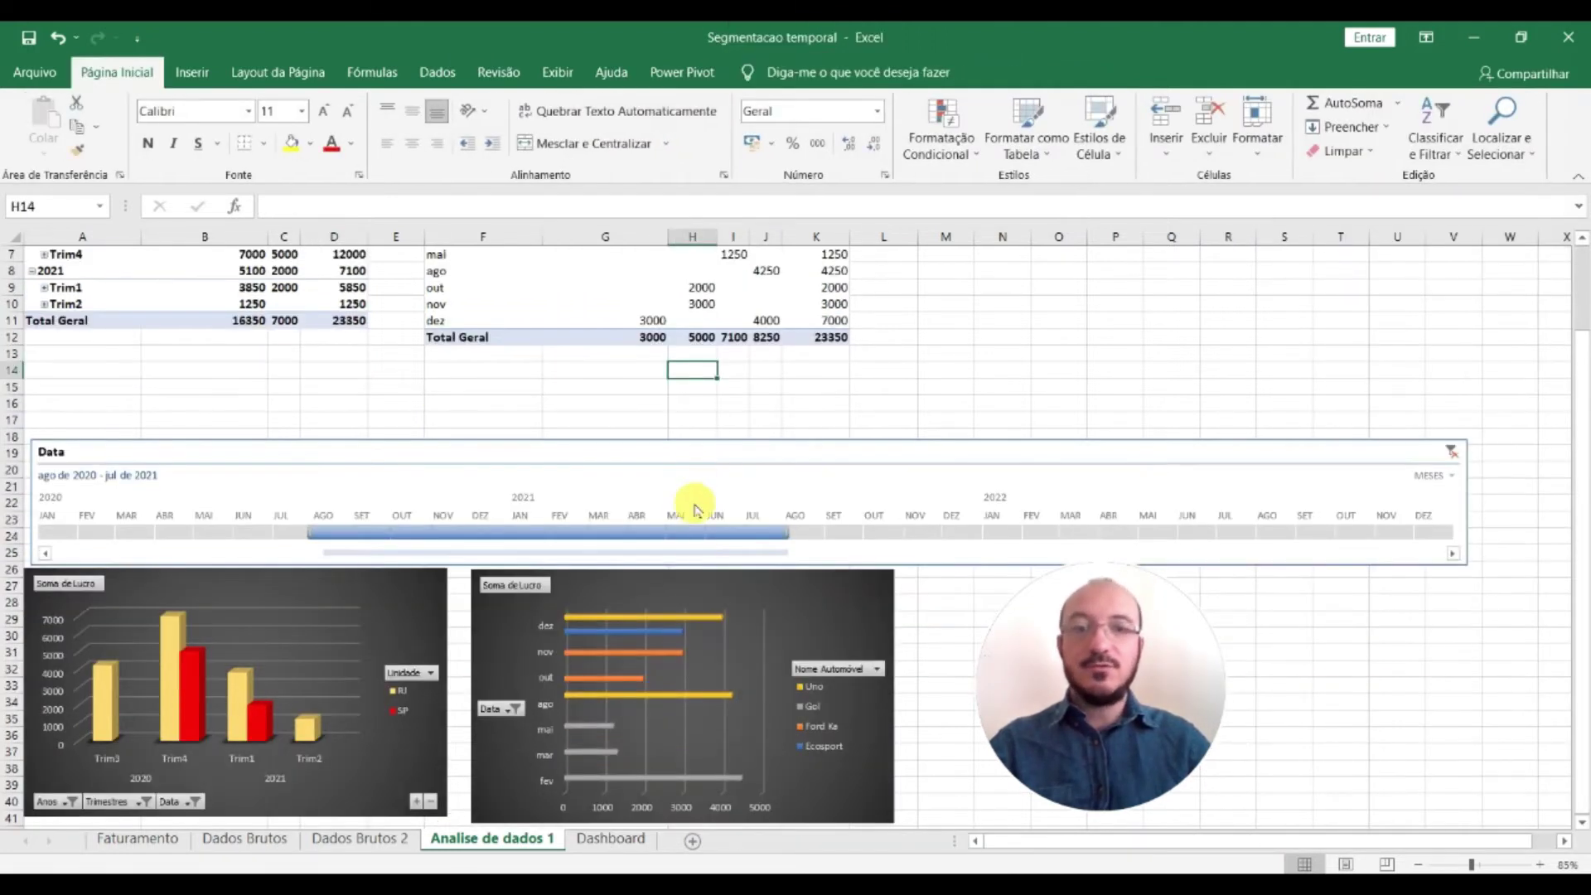
scroll(745, 611, down, 1)
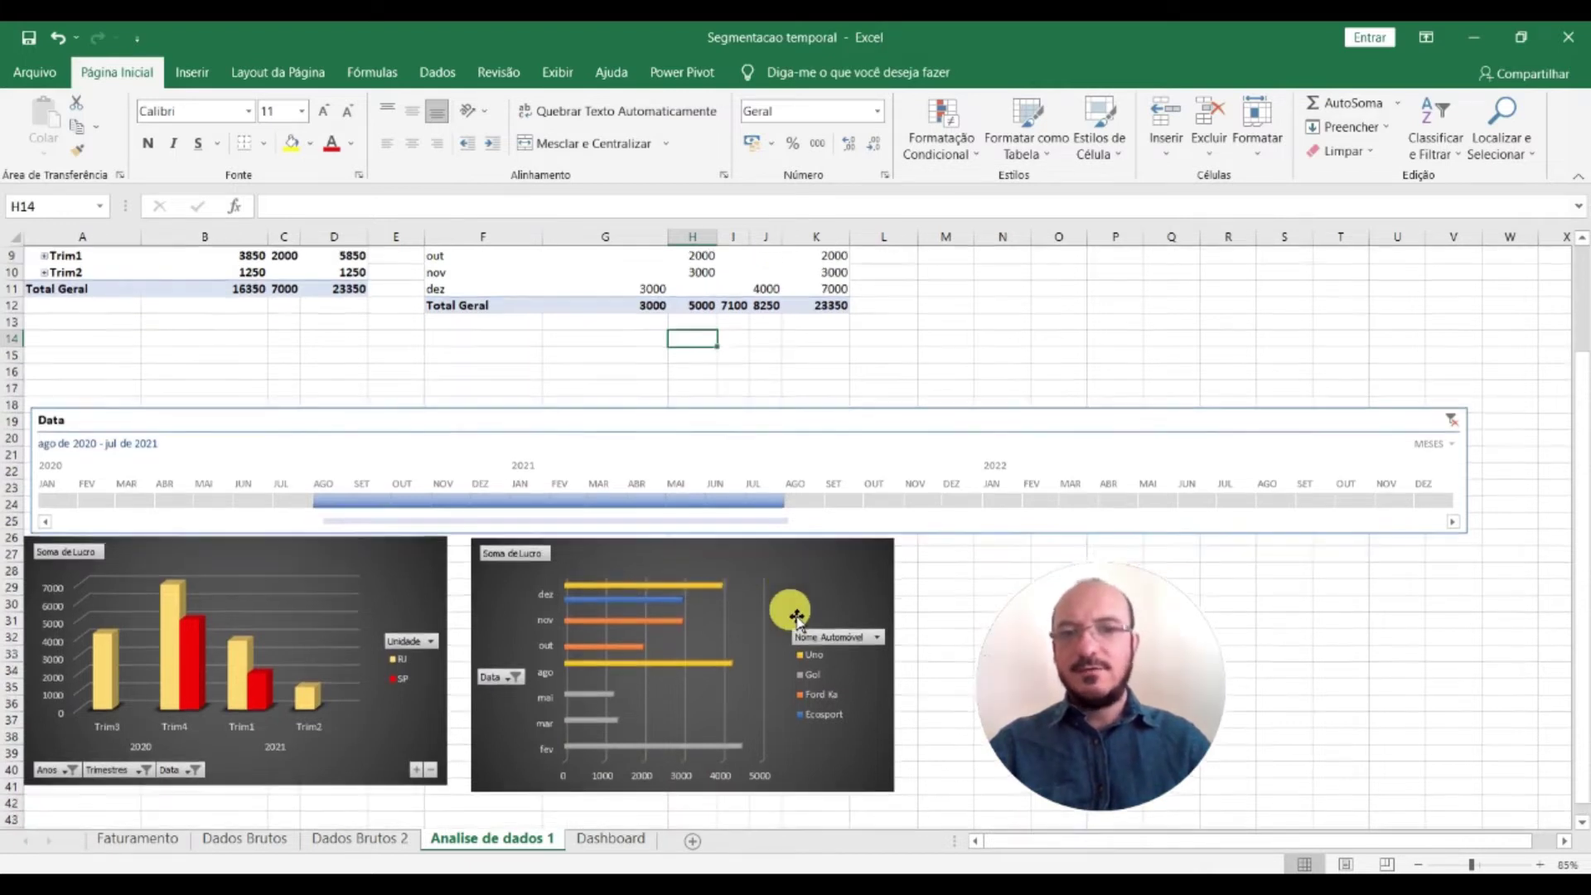
Copy the clustered 3D bar chart from Analise de dados 1 to the Dashboard sheet and place it beside the column chart
click(825, 549)
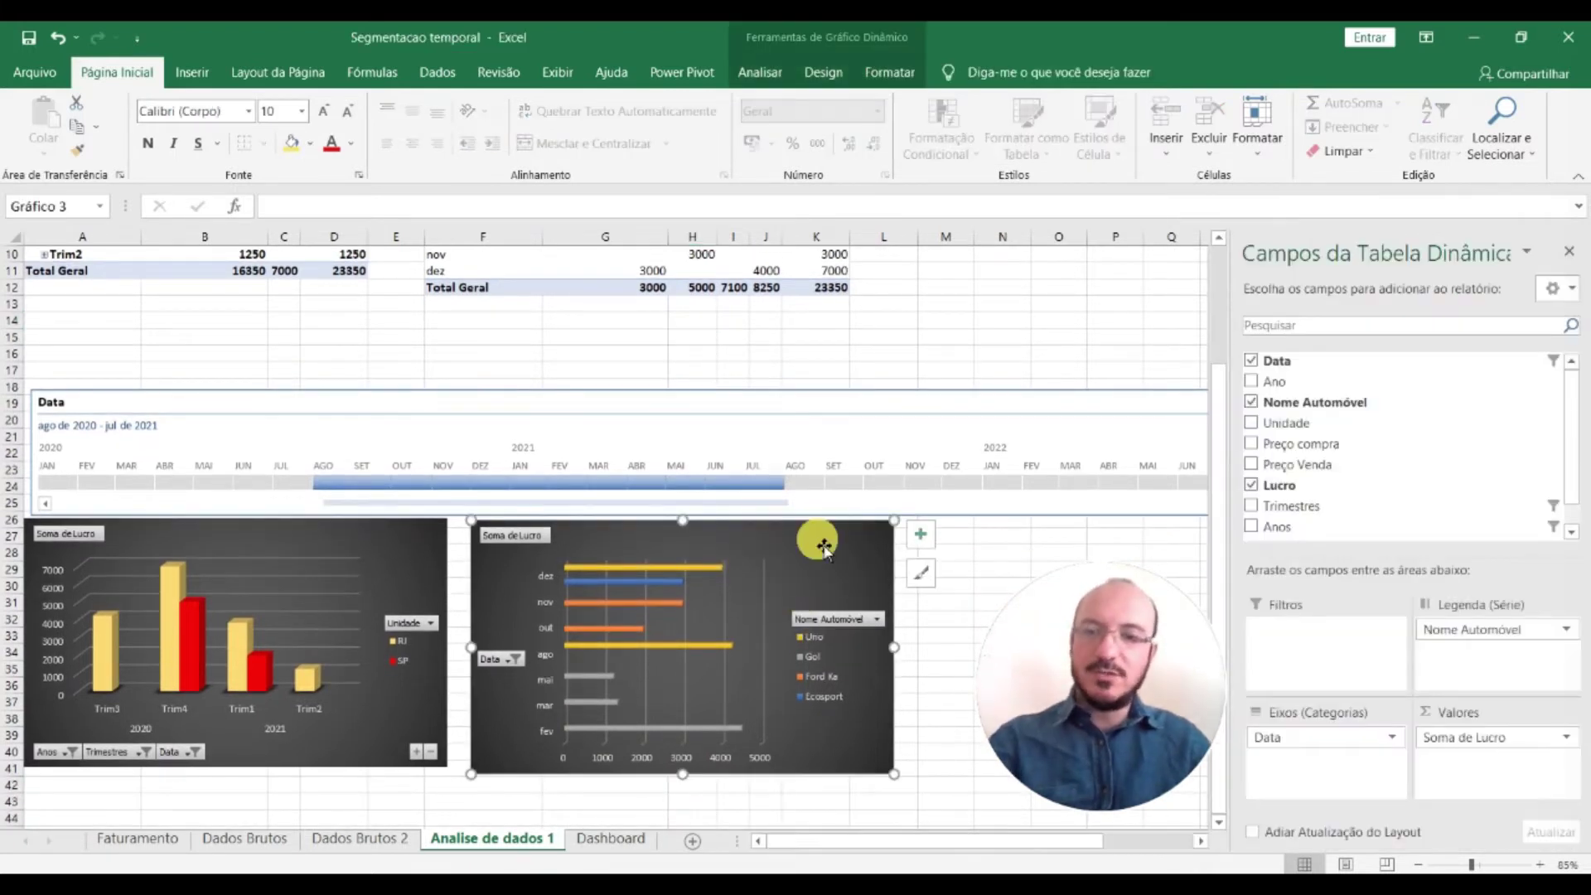
key(ctrl+c)
click(613, 838)
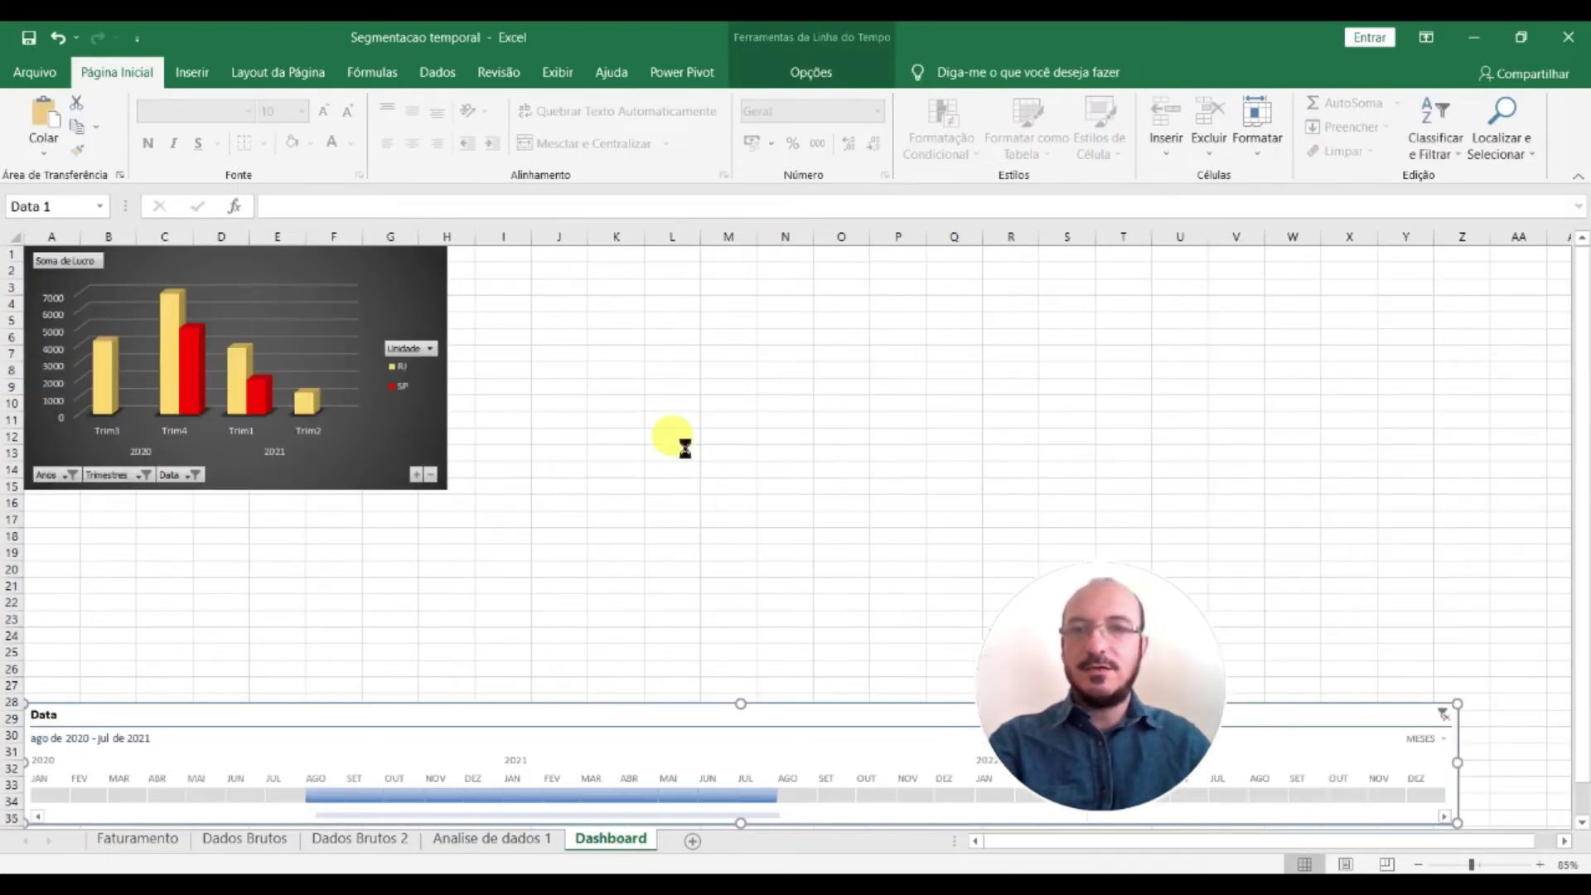
key(ctrl+v)
drag(414, 719, 853, 261)
click(839, 419)
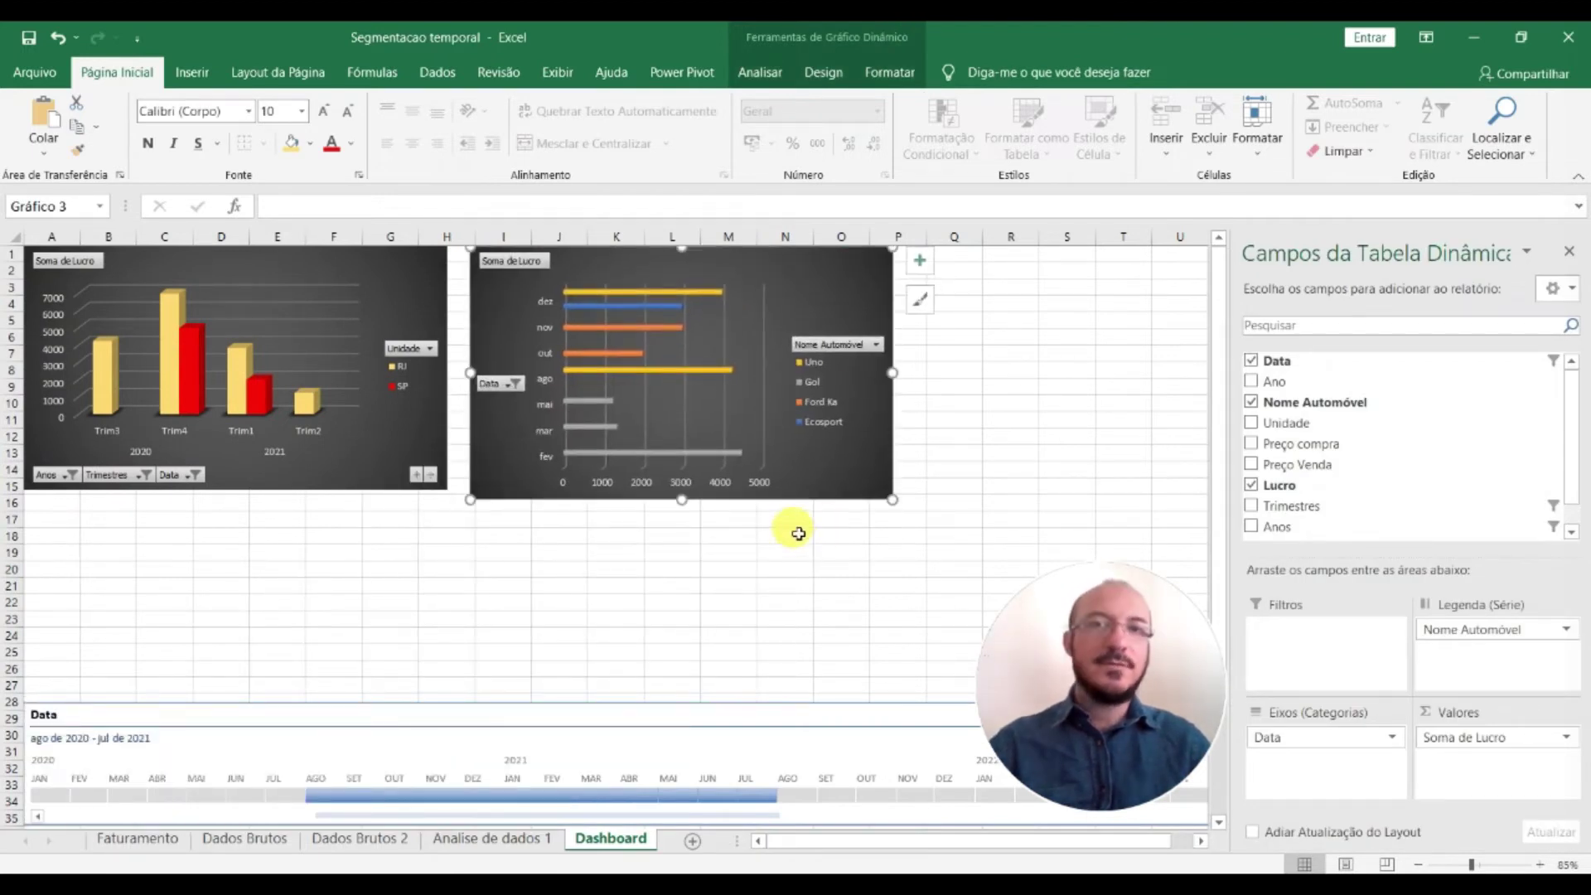
Review the two pivot tables, the shared timeline and the charts on the Analise de dados 1 sheet
click(521, 838)
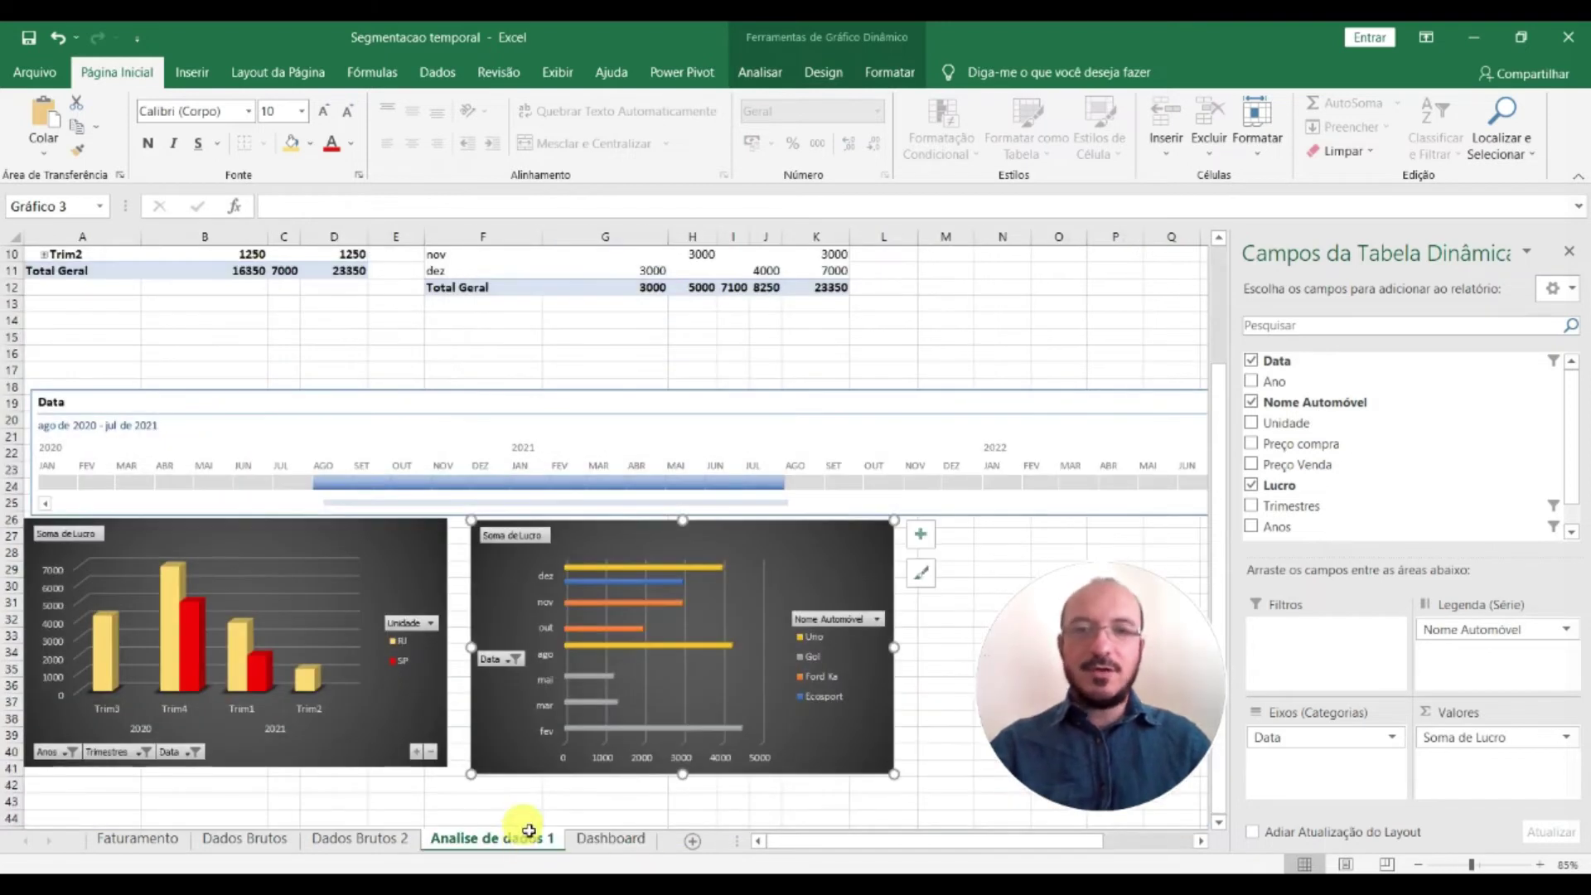
click(583, 345)
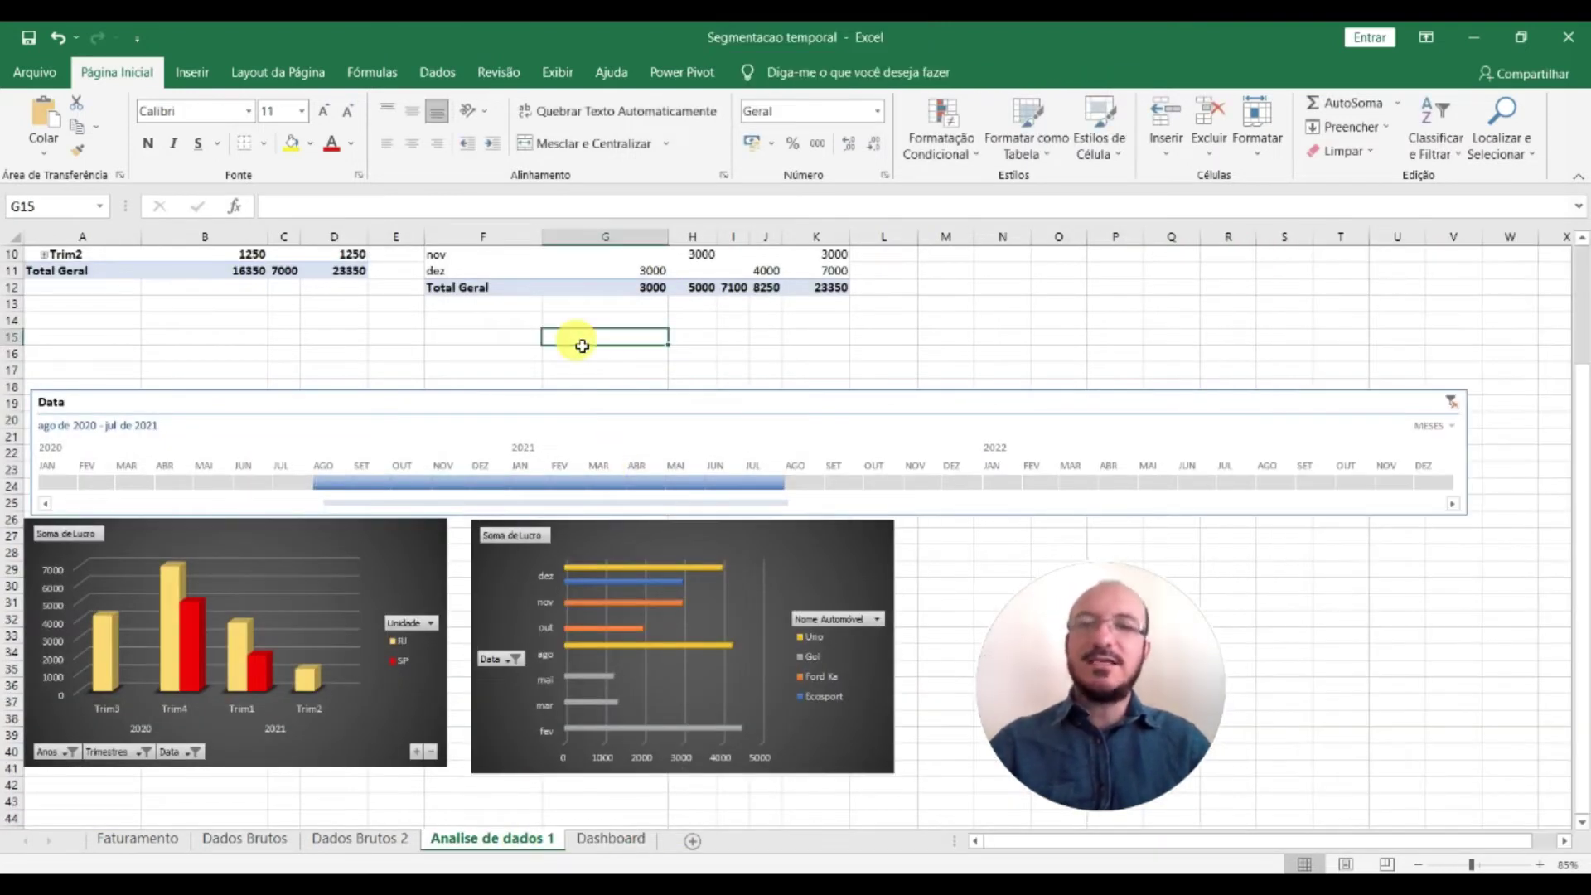
scroll(572, 353, up, 3)
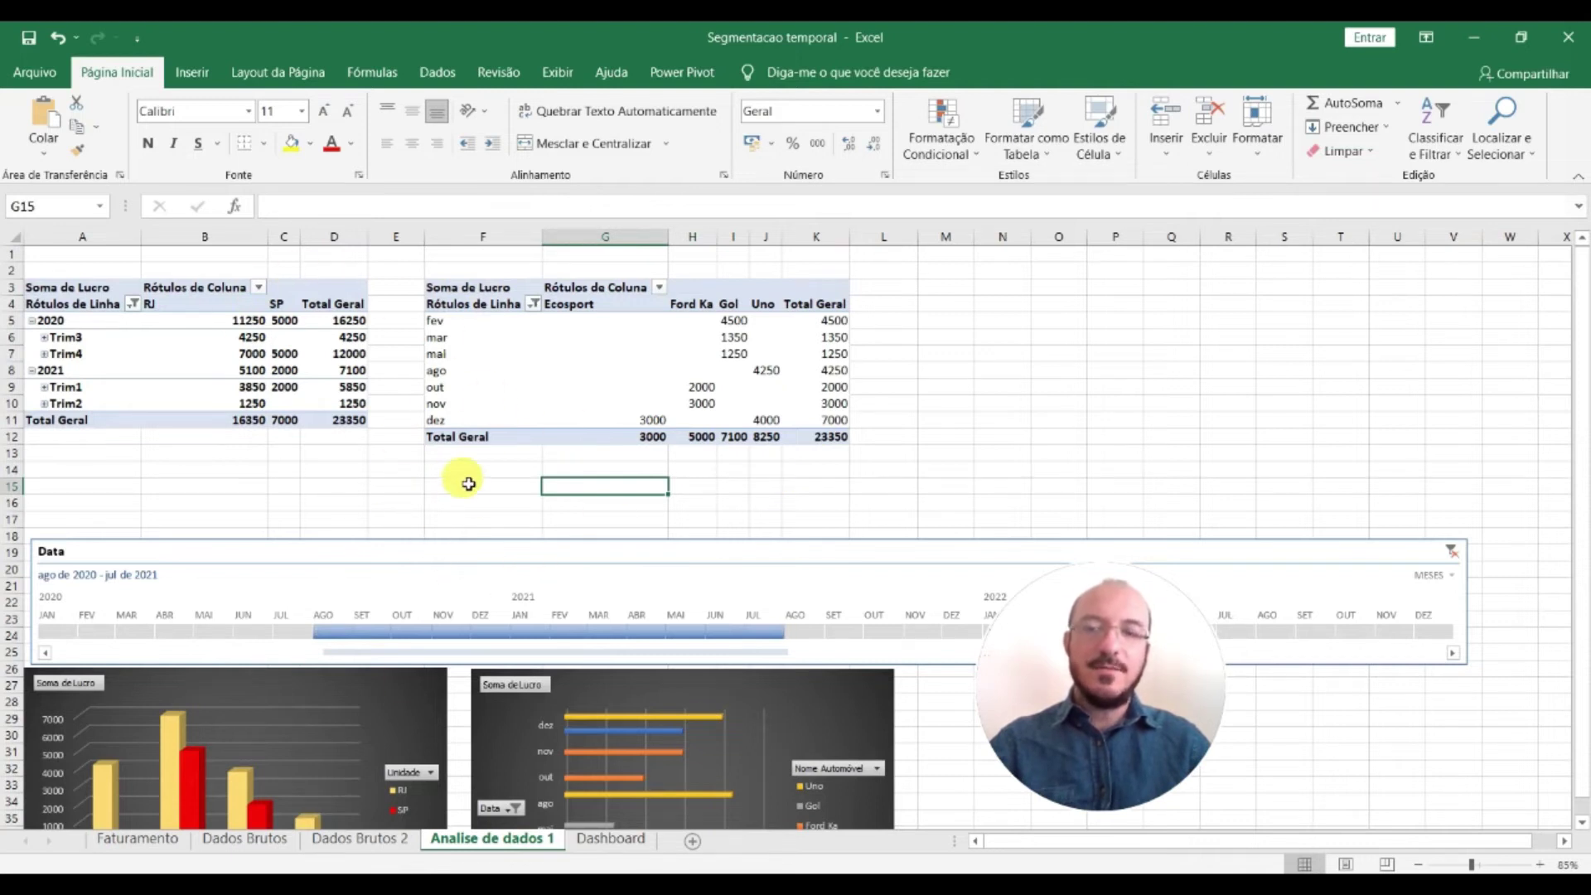
scroll(483, 465, down, 1)
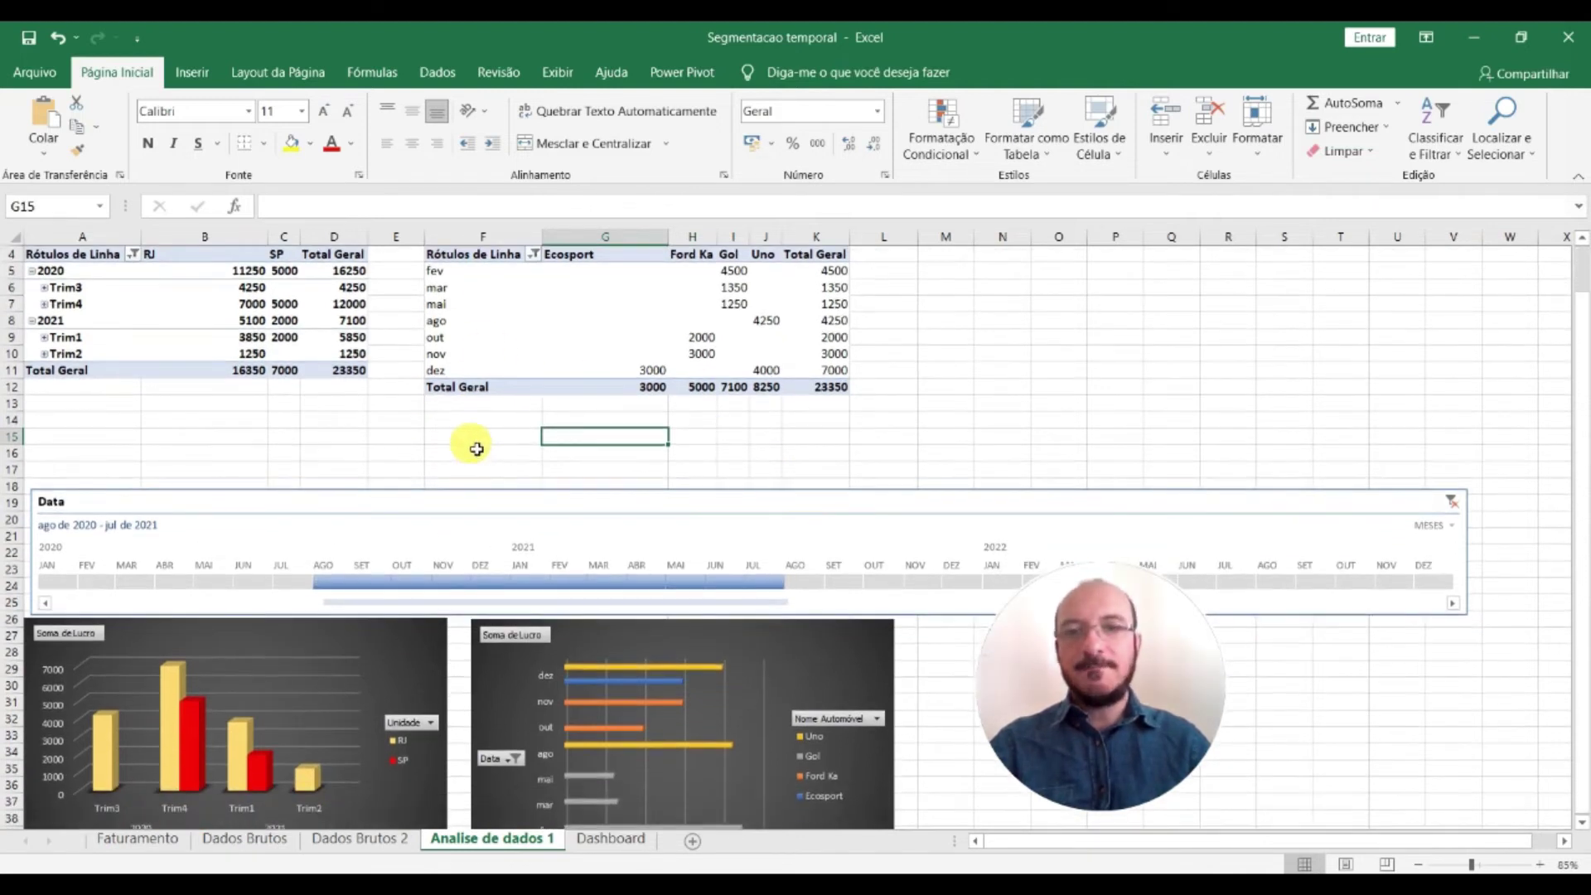
scroll(481, 439, up, 1)
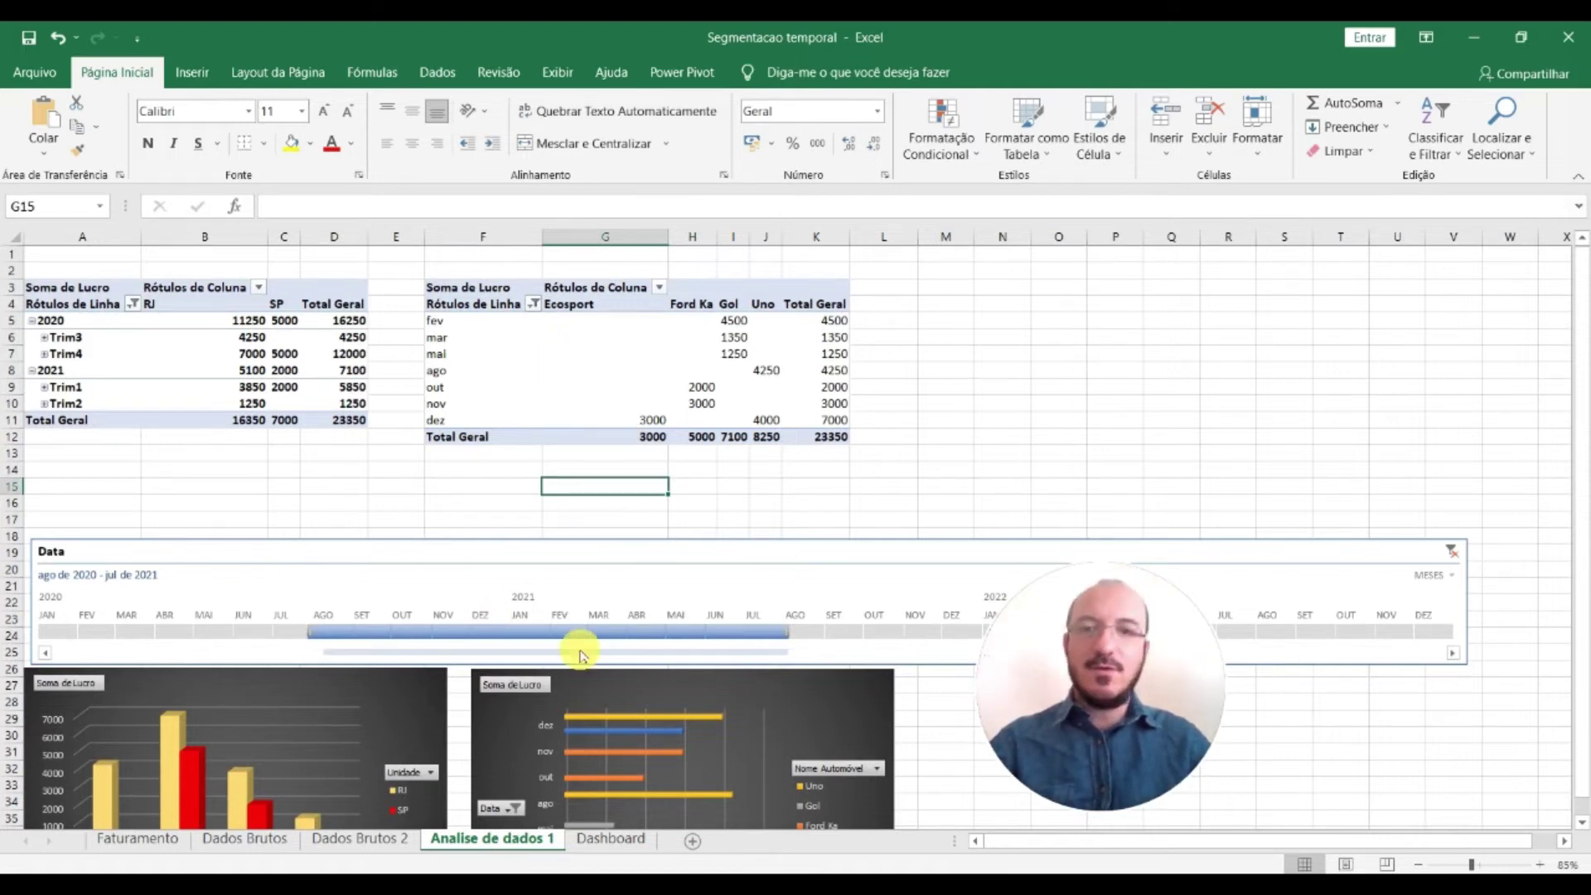
click(425, 493)
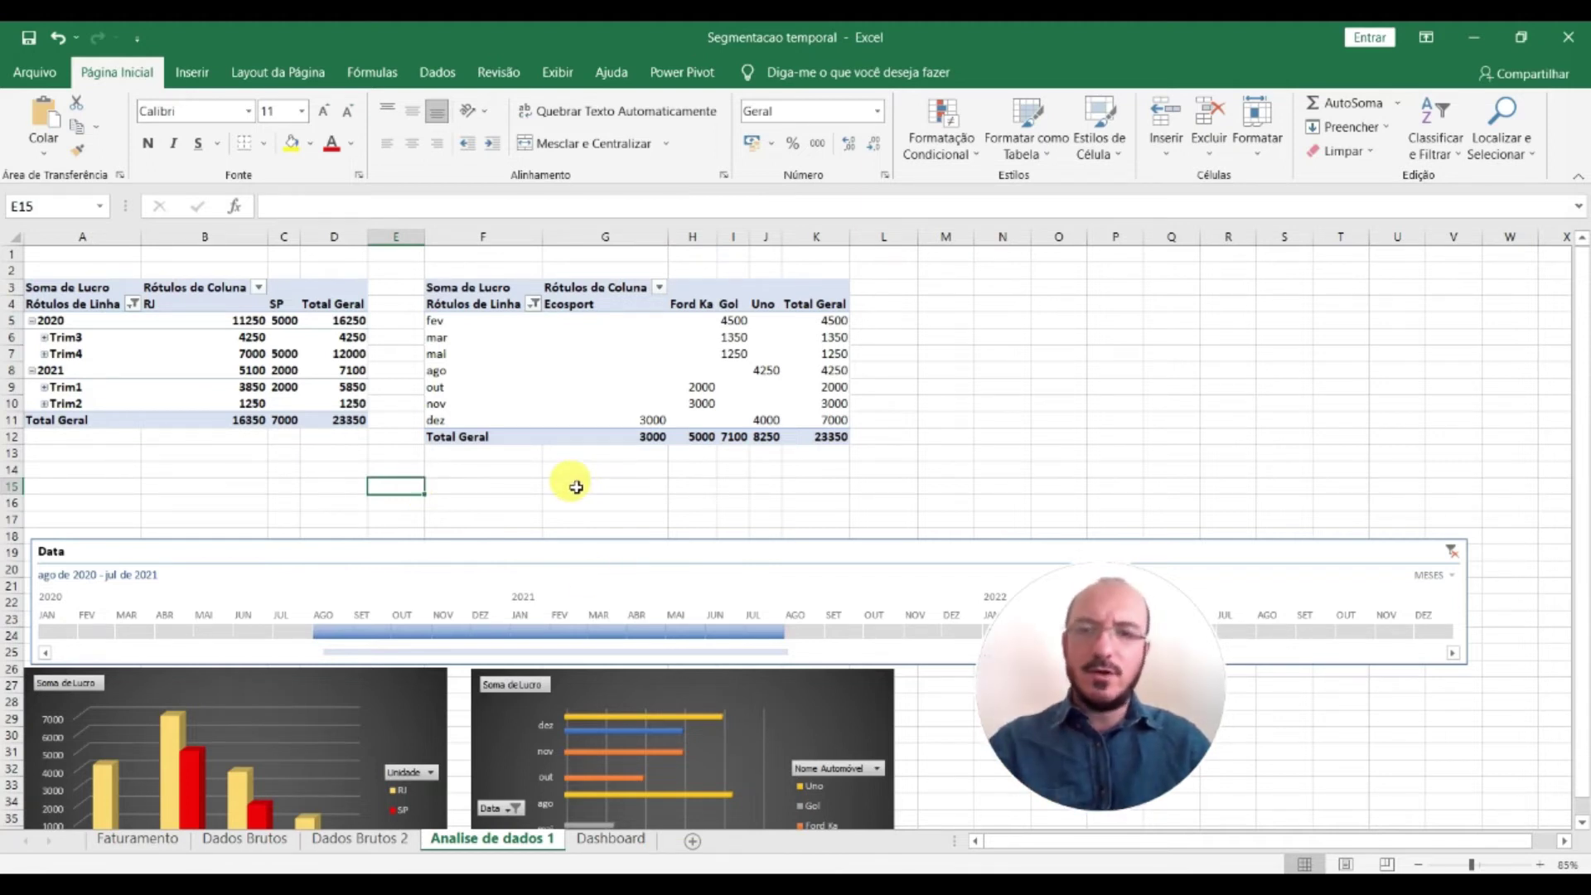
click(599, 488)
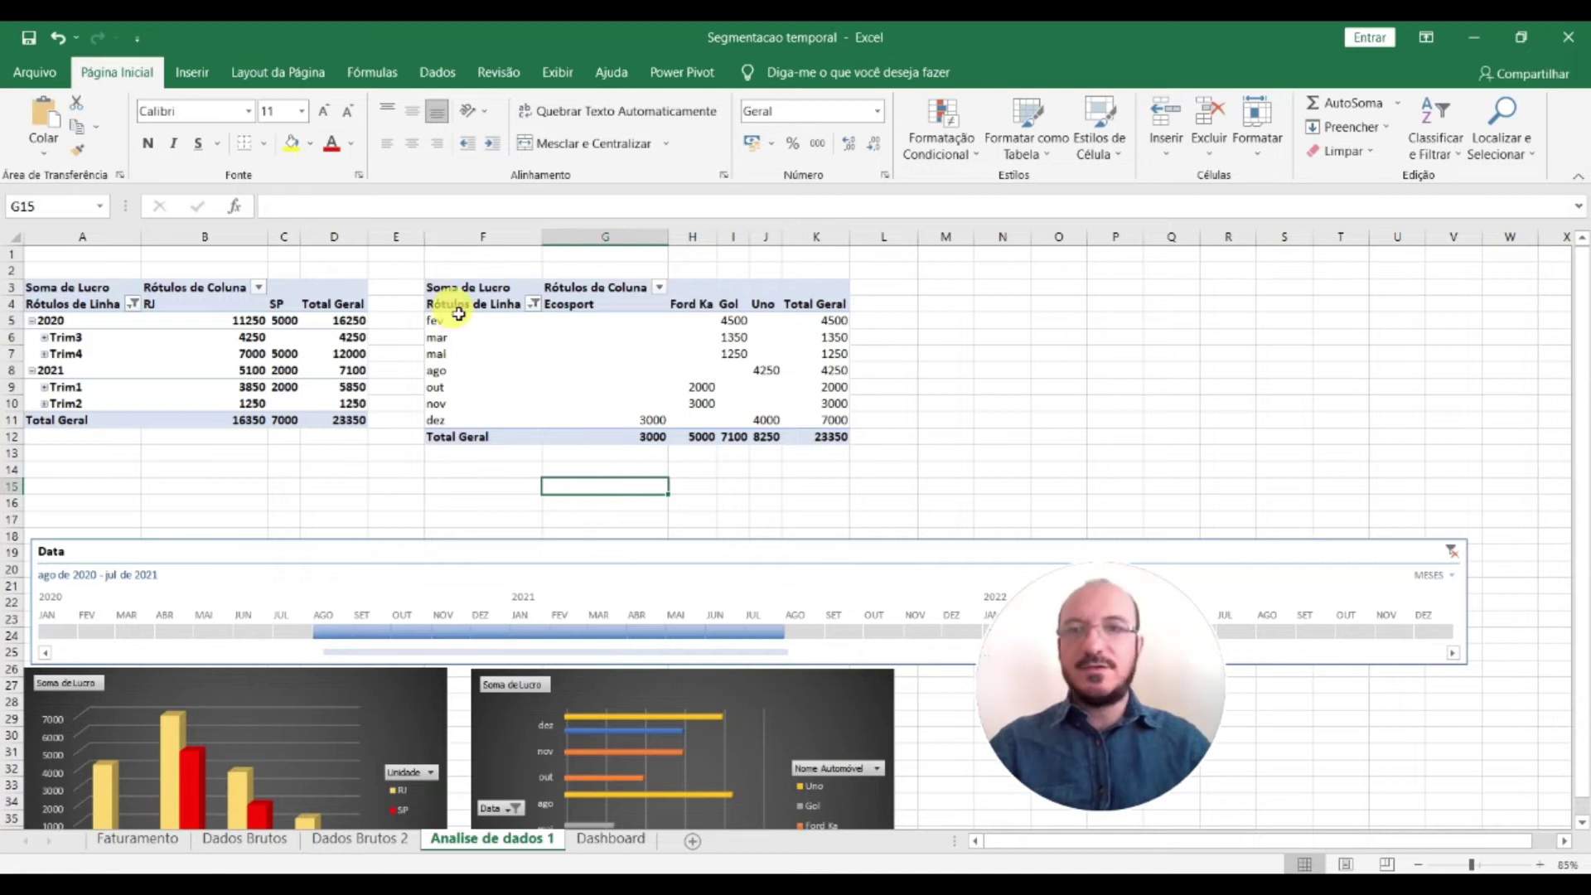
click(611, 839)
Create a pivot table on a new worksheet from Tabela5 on the Dados Brutos 2 sheet
click(359, 839)
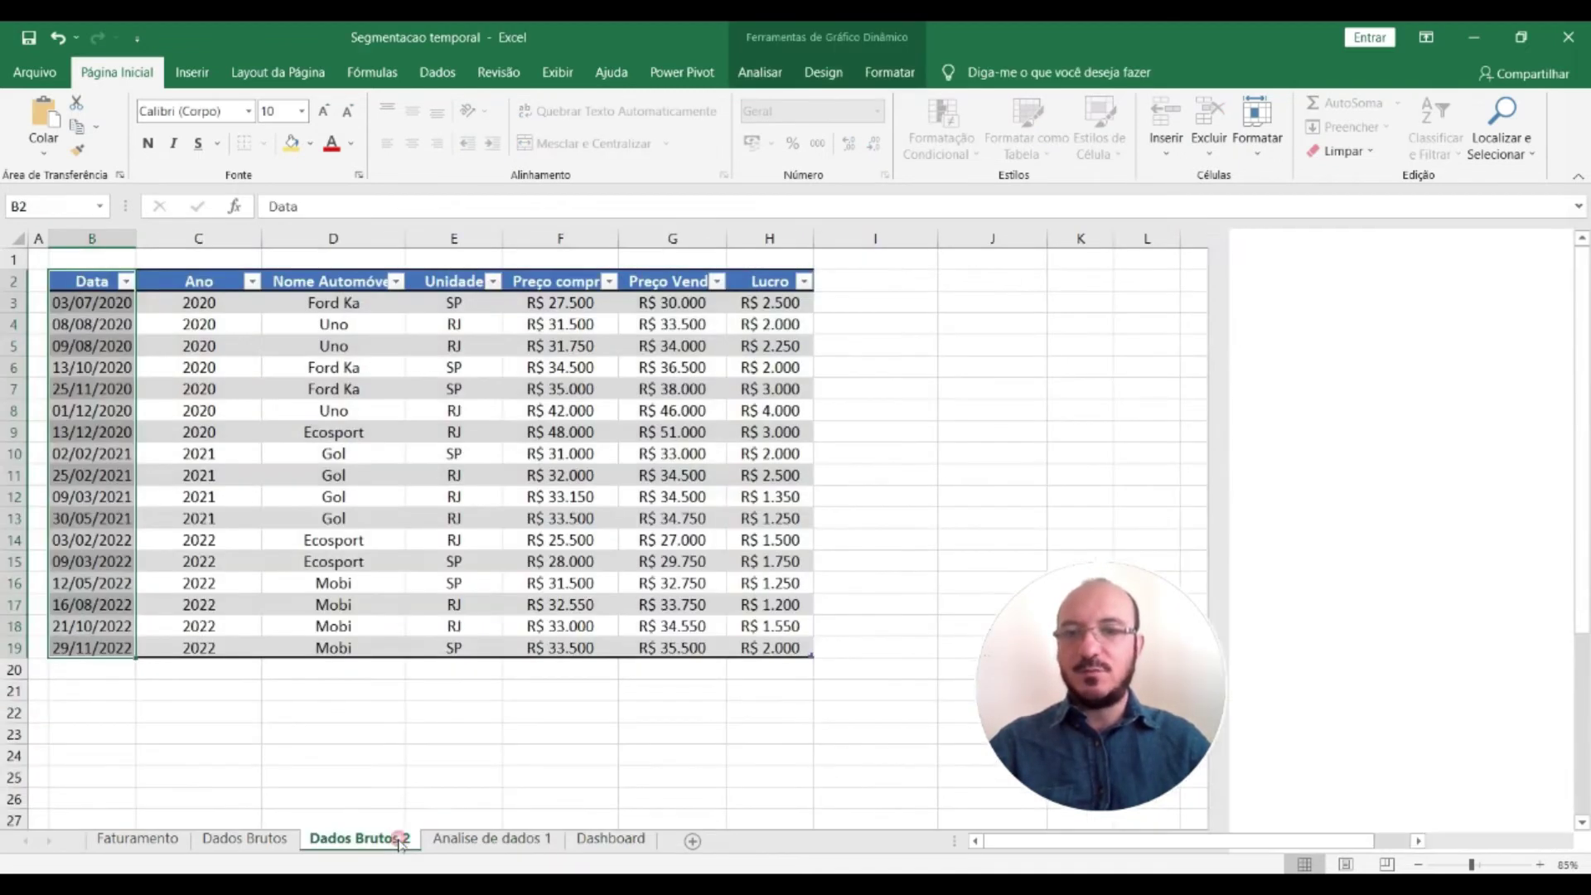
click(191, 73)
click(35, 122)
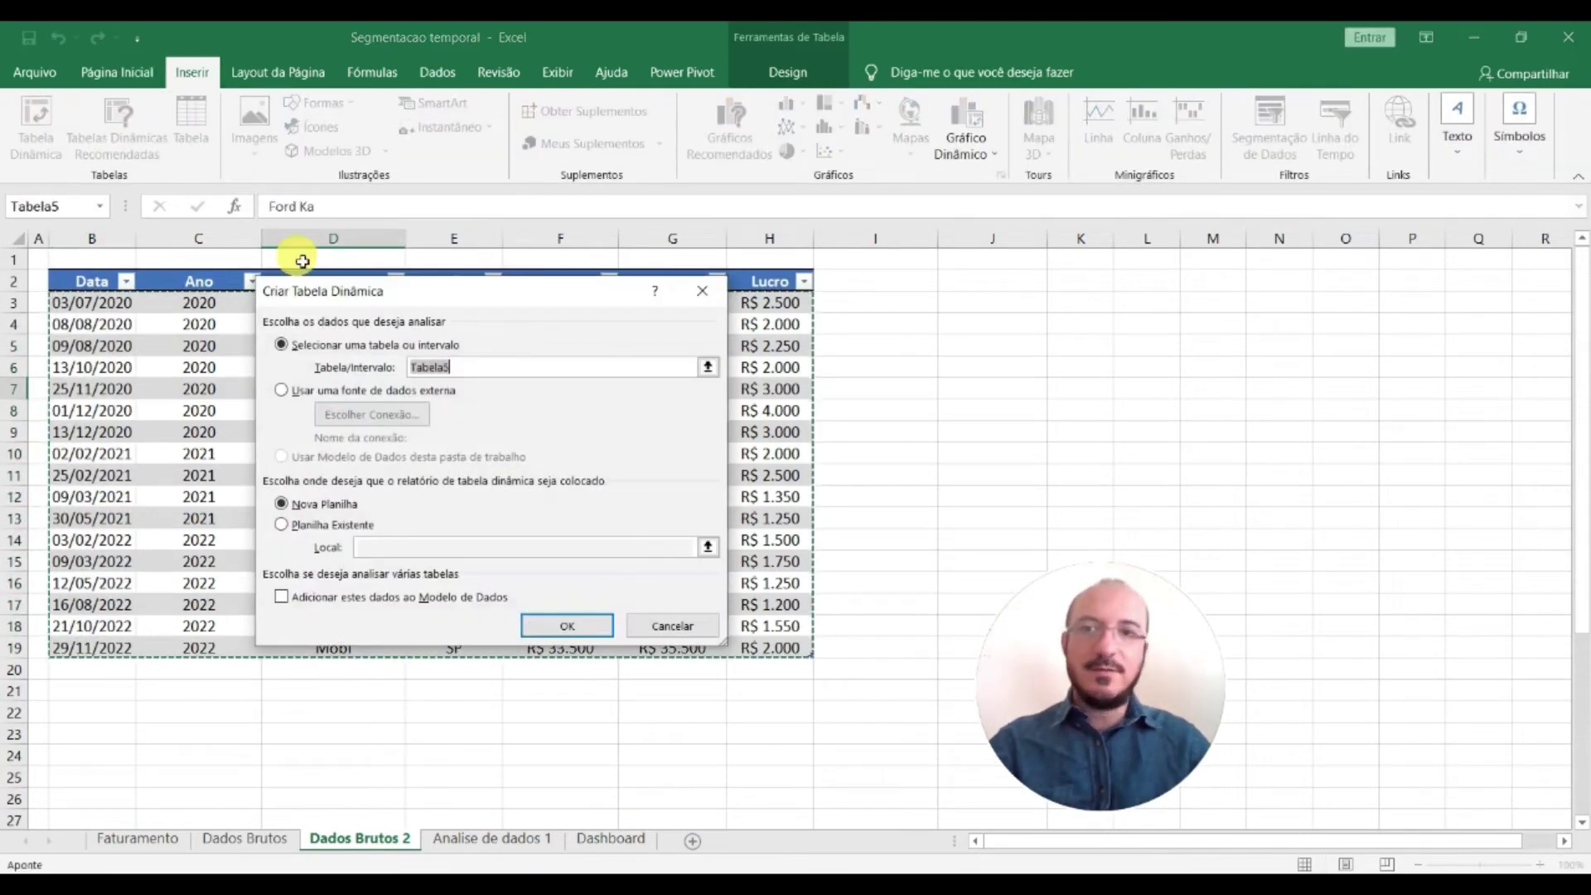
click(544, 621)
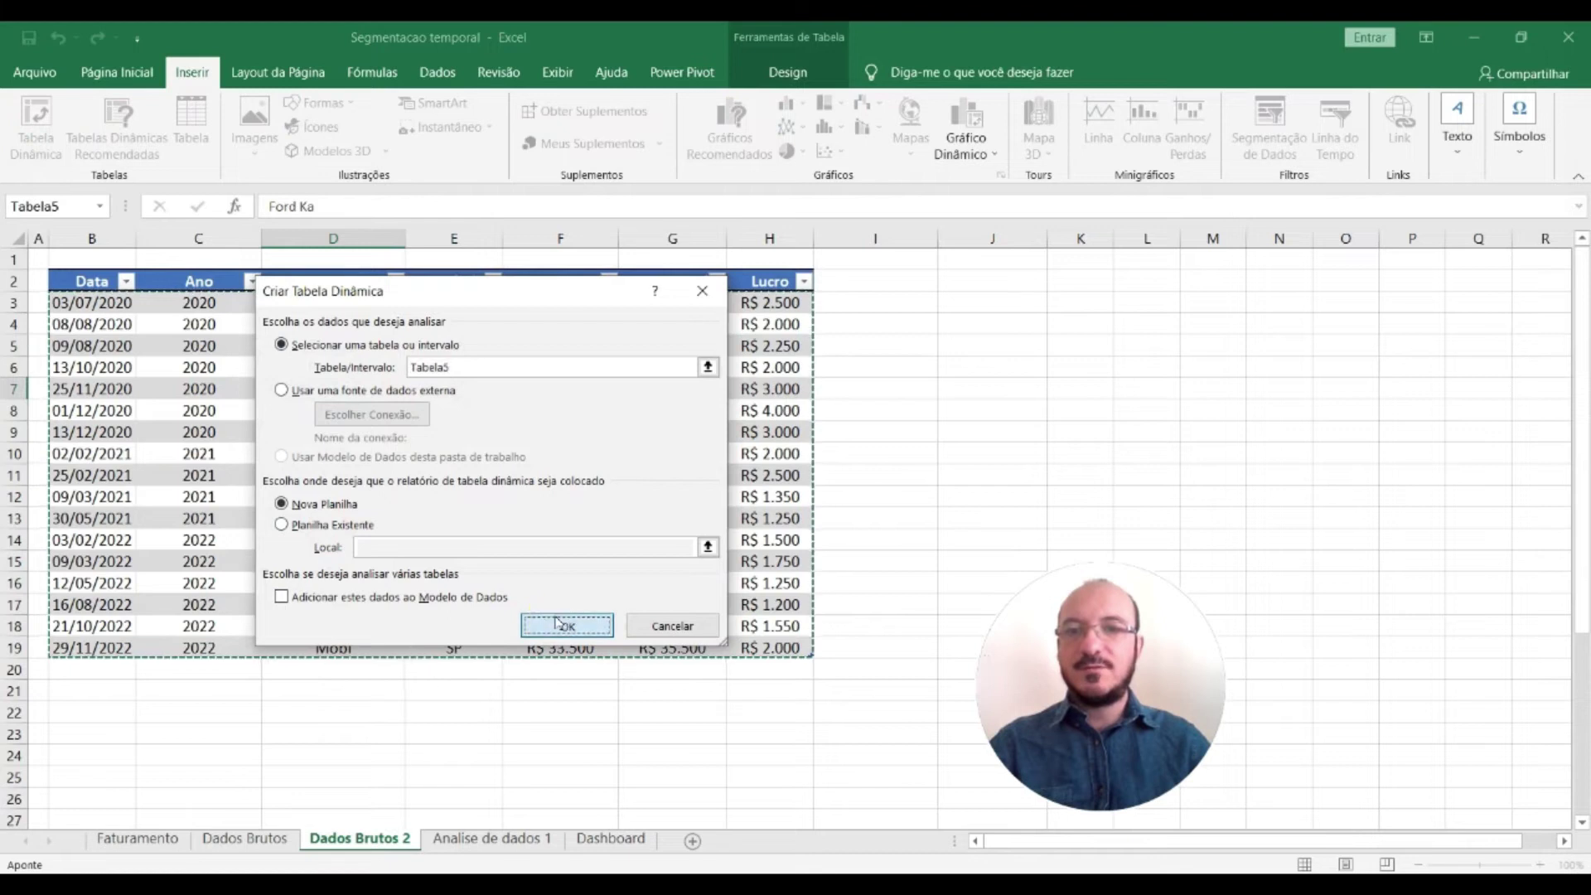
Rename the new pivot table sheet as Analise de dados 2 and move it between Analise de dados 1 and Dashboard
right_click(391, 844)
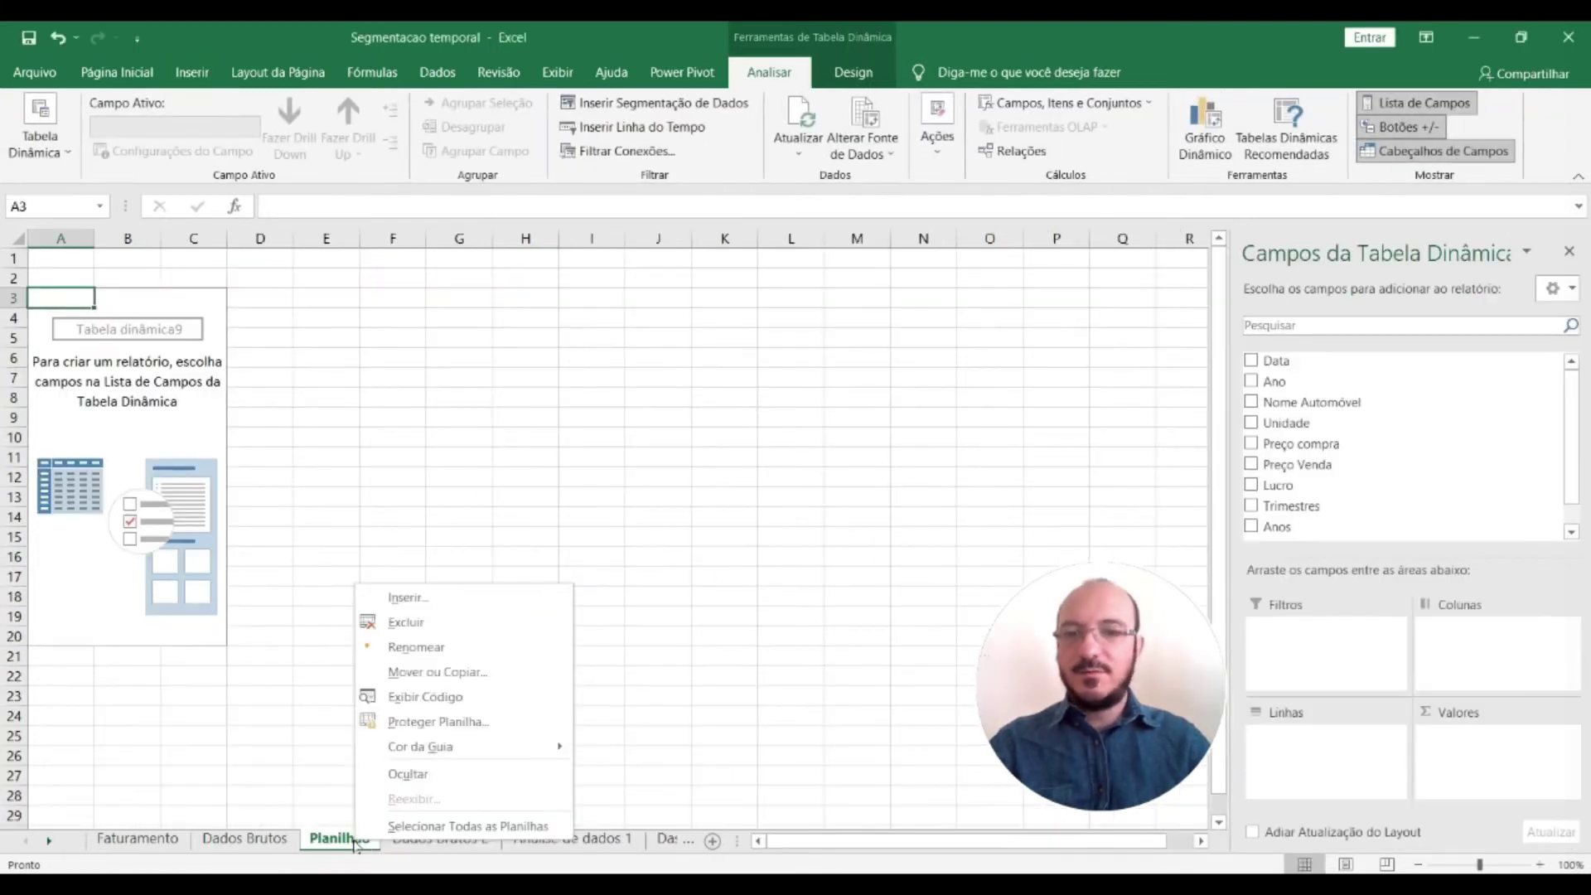
click(462, 650)
text(Analise de dados 2)
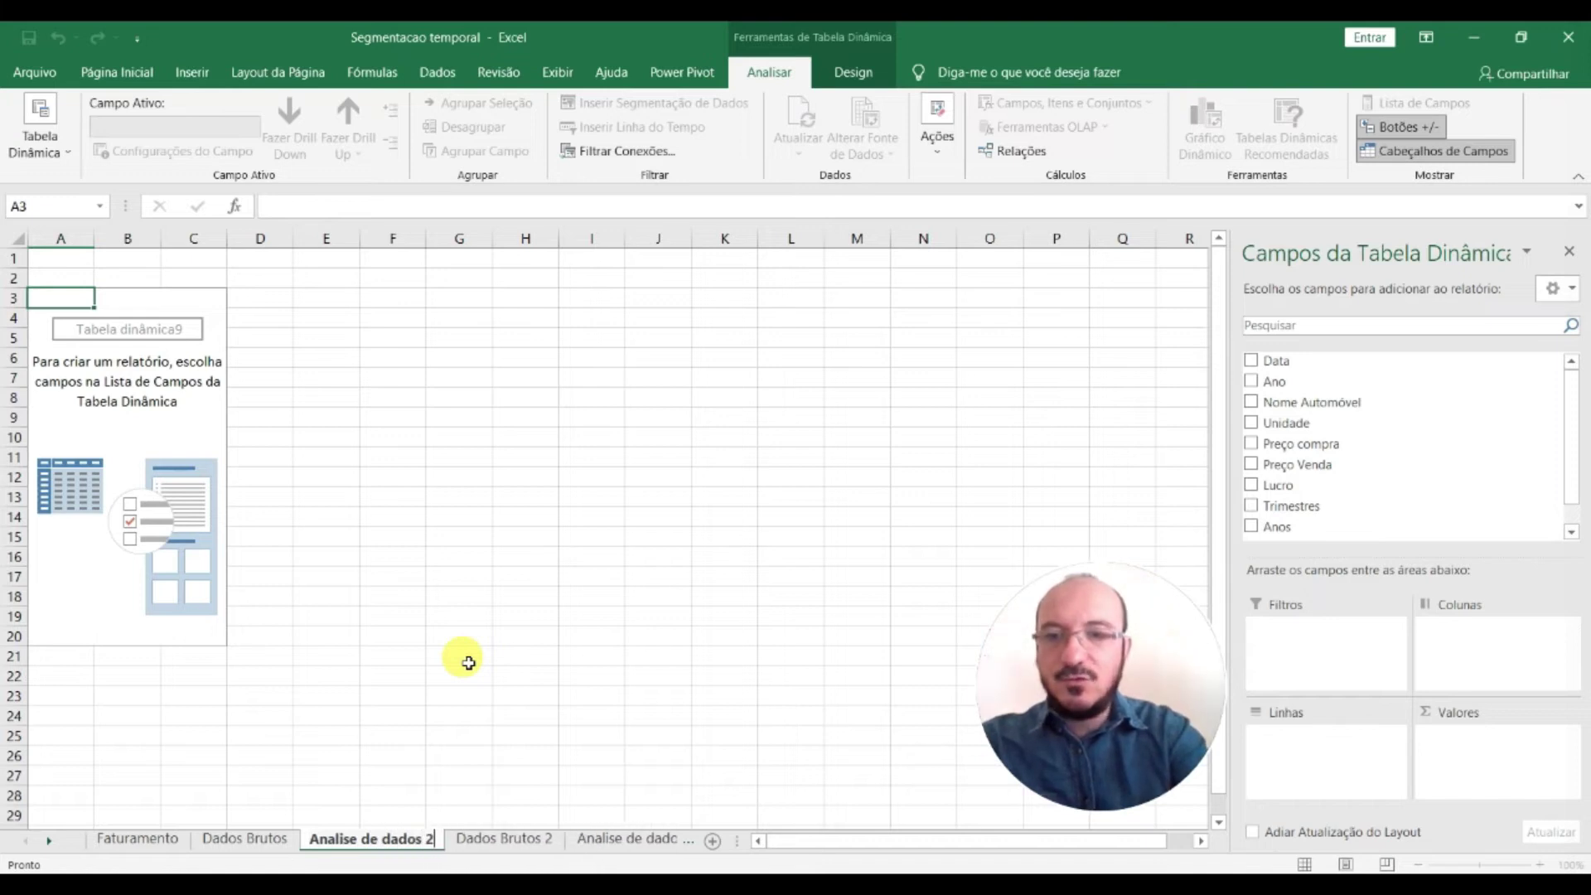
key(Return)
drag(839, 857, 972, 853)
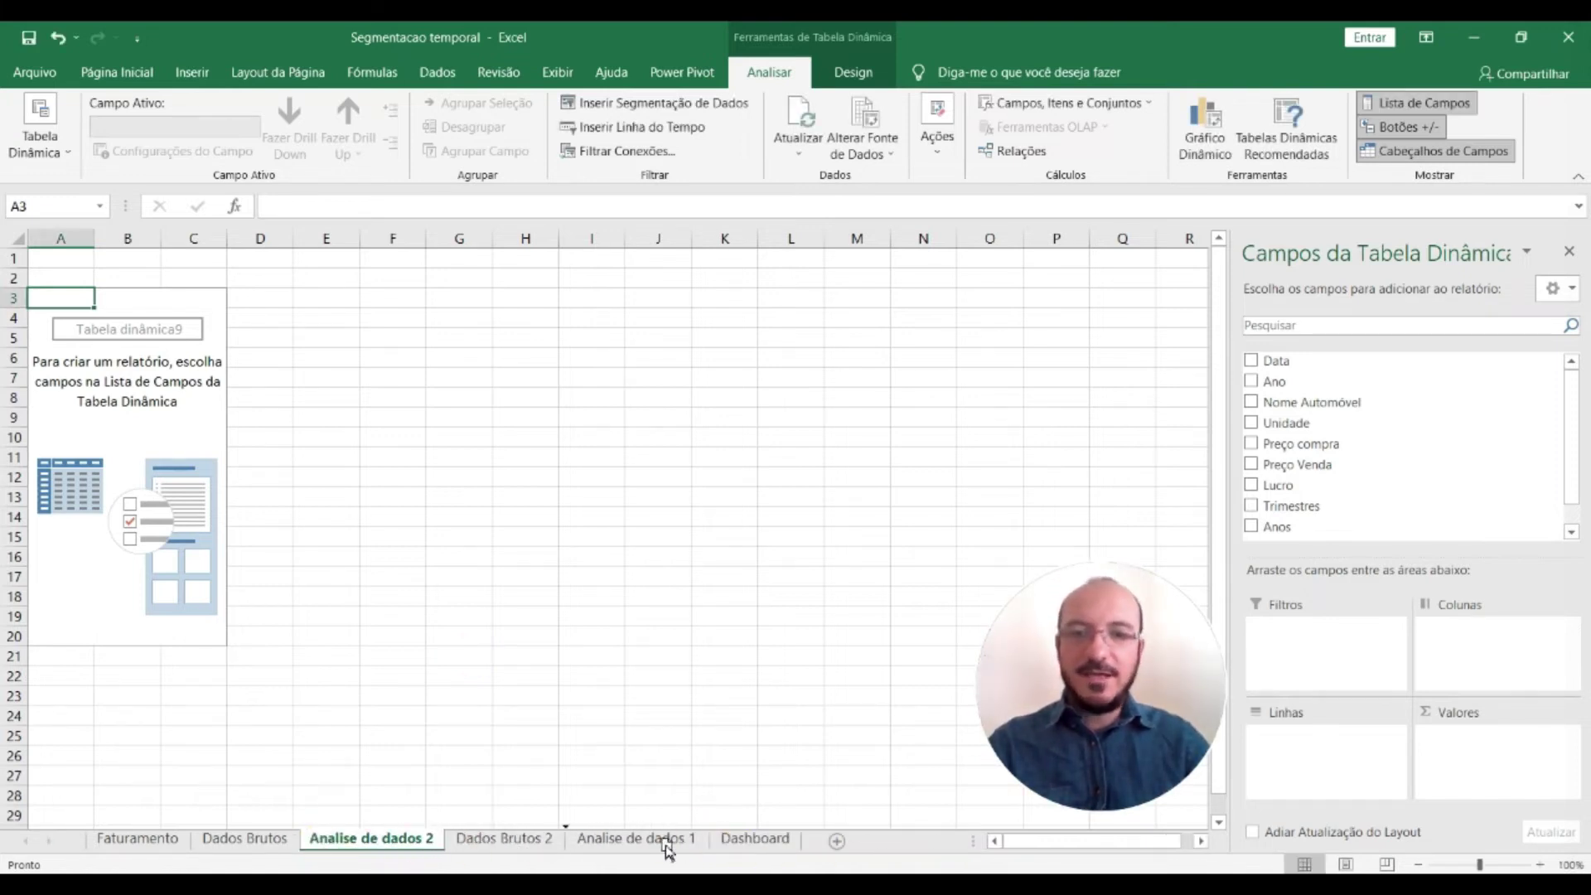
drag(738, 854, 730, 850)
click(309, 457)
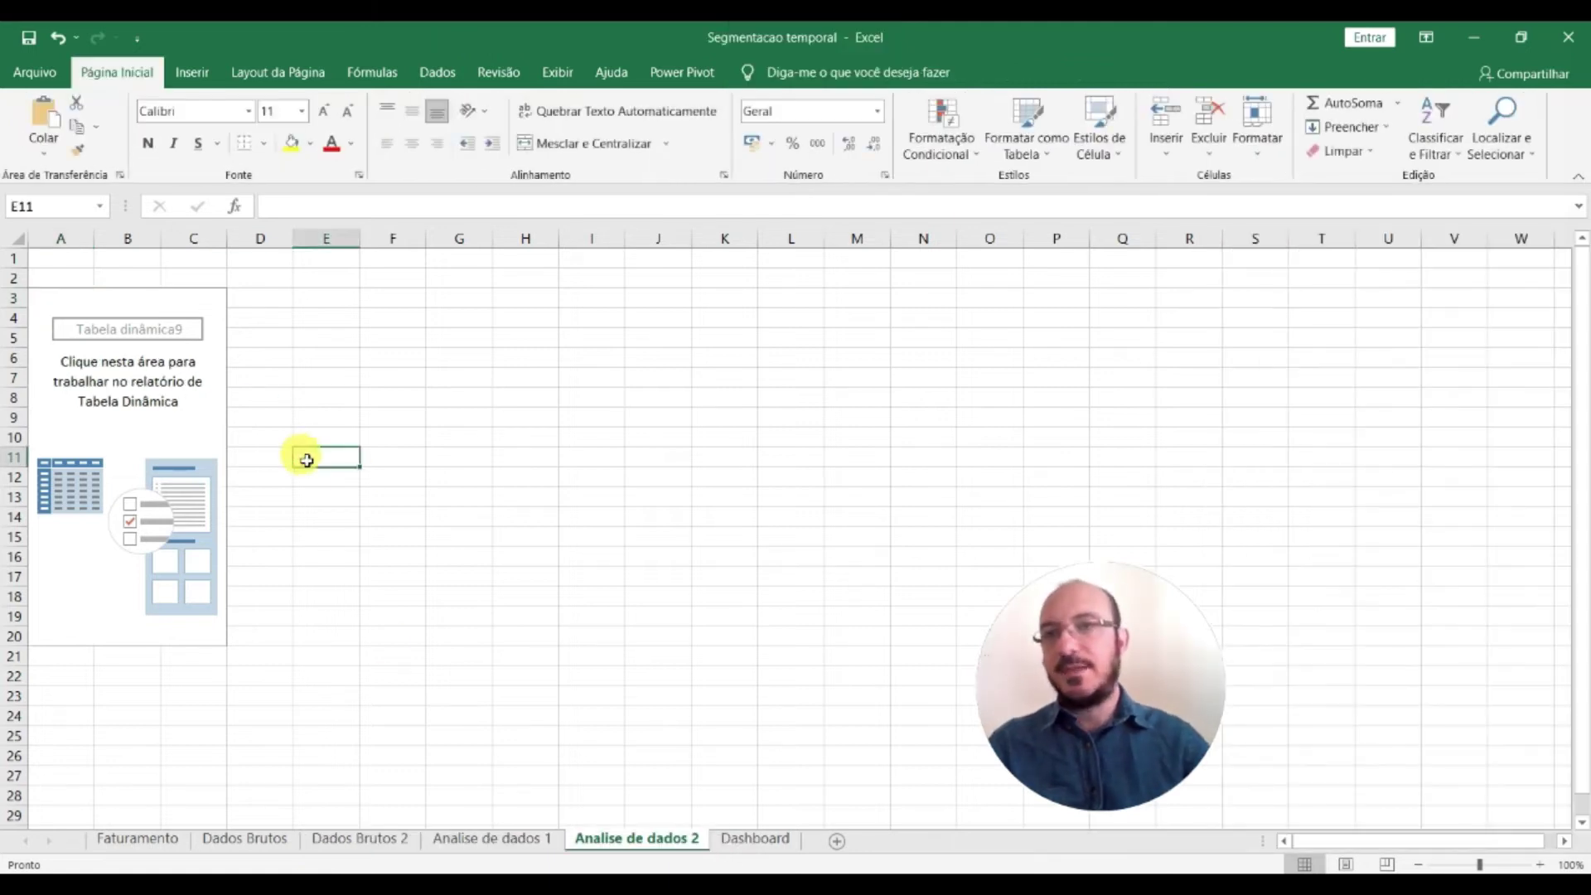
Set Nome Automóvel as the rows of the new pivot table, with Preço compra and Preço Venda as values
click(176, 382)
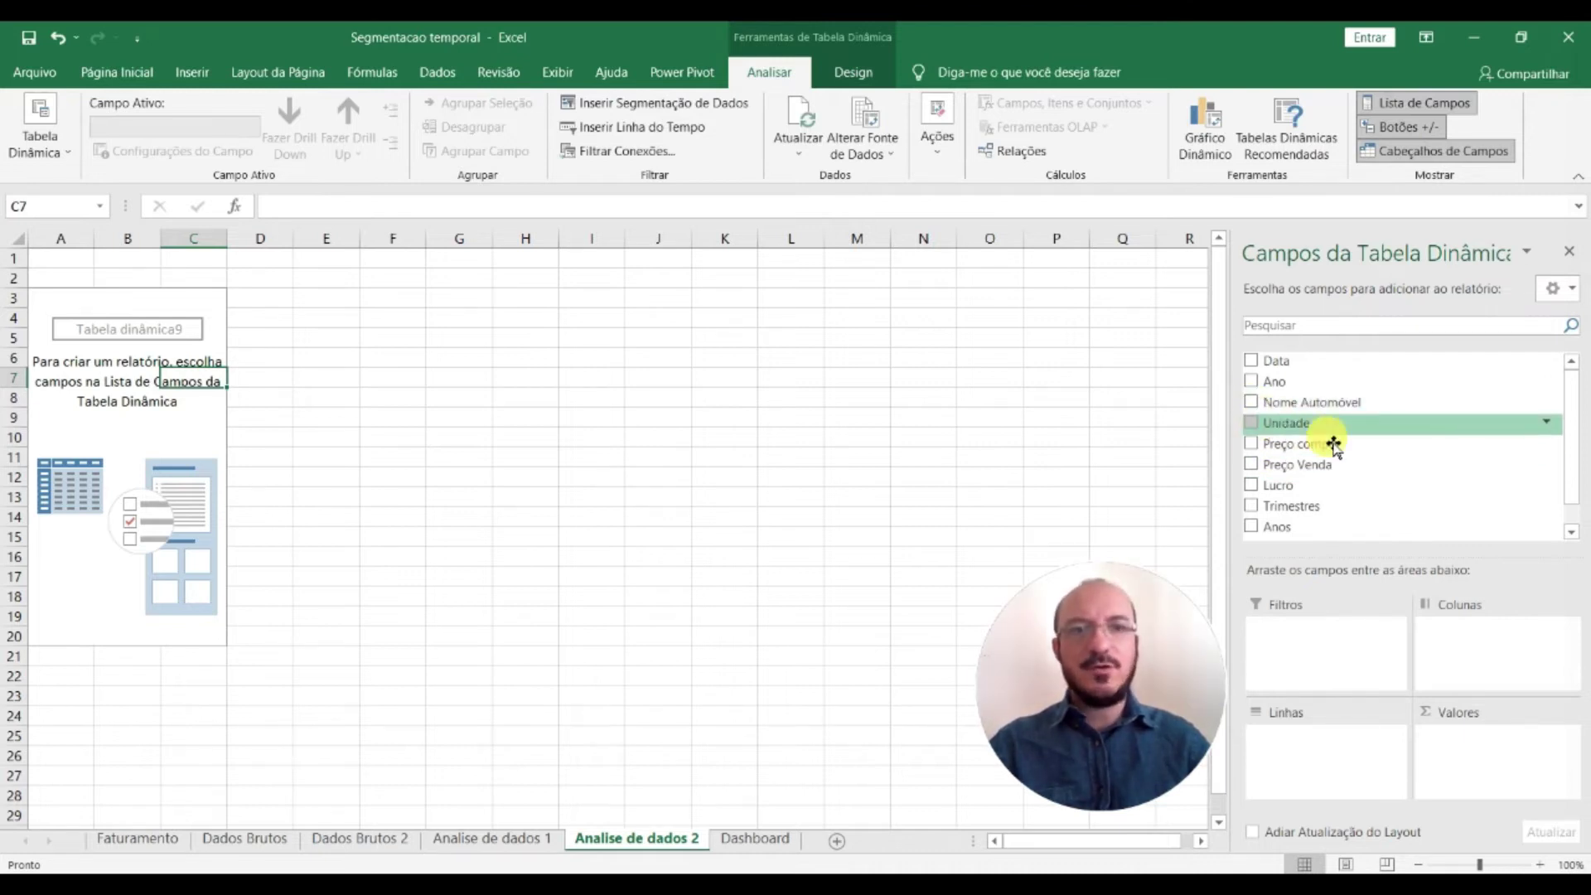
drag(1305, 403, 1290, 754)
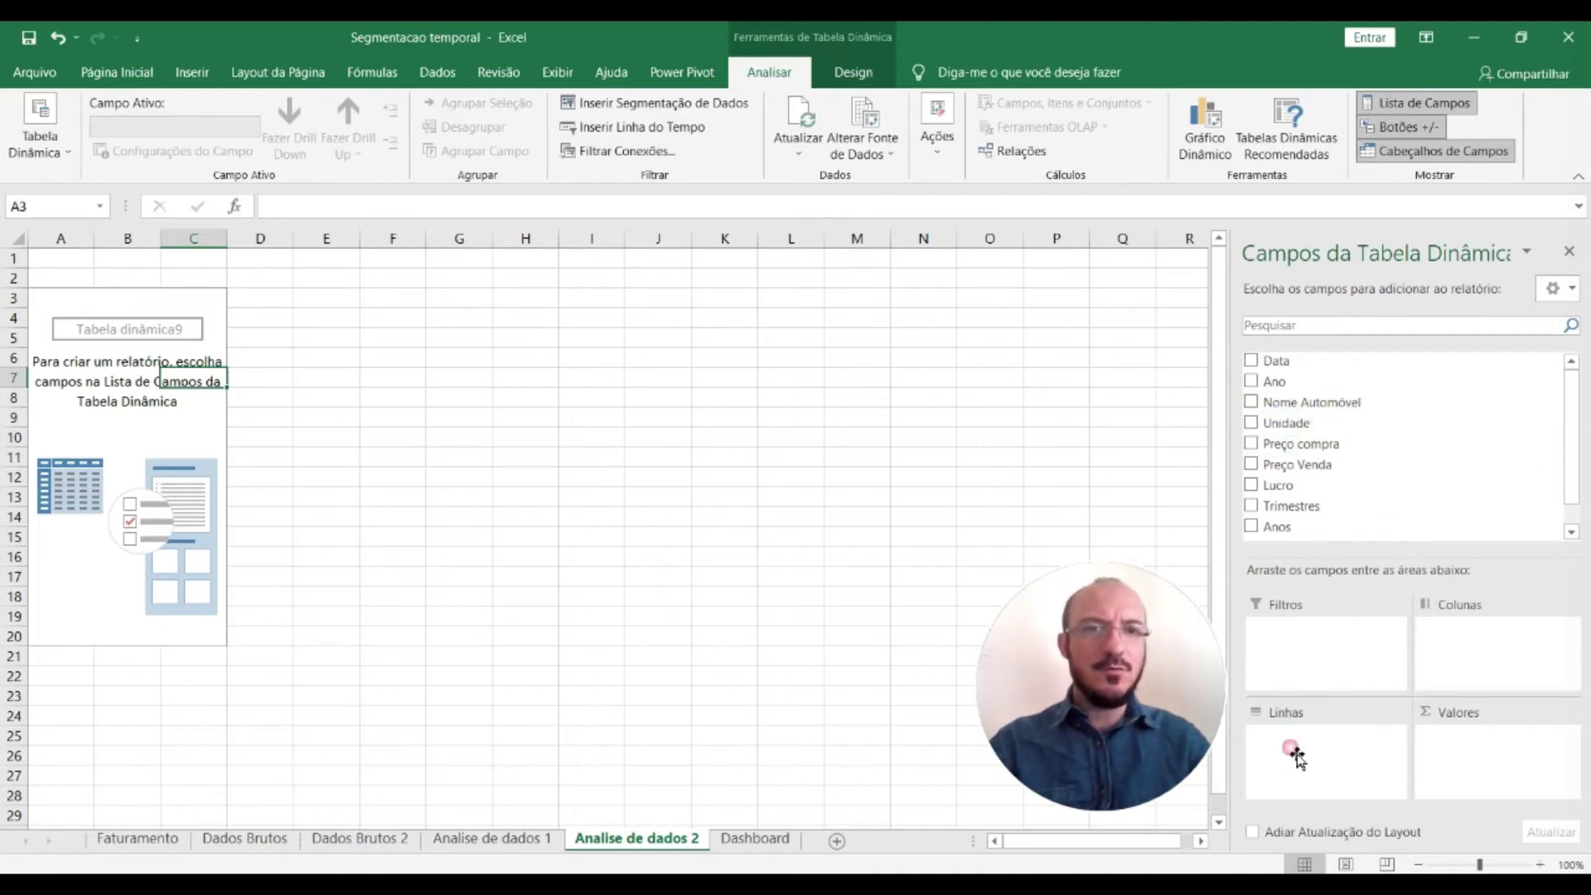
drag(1322, 448, 1467, 742)
drag(1329, 449, 1475, 761)
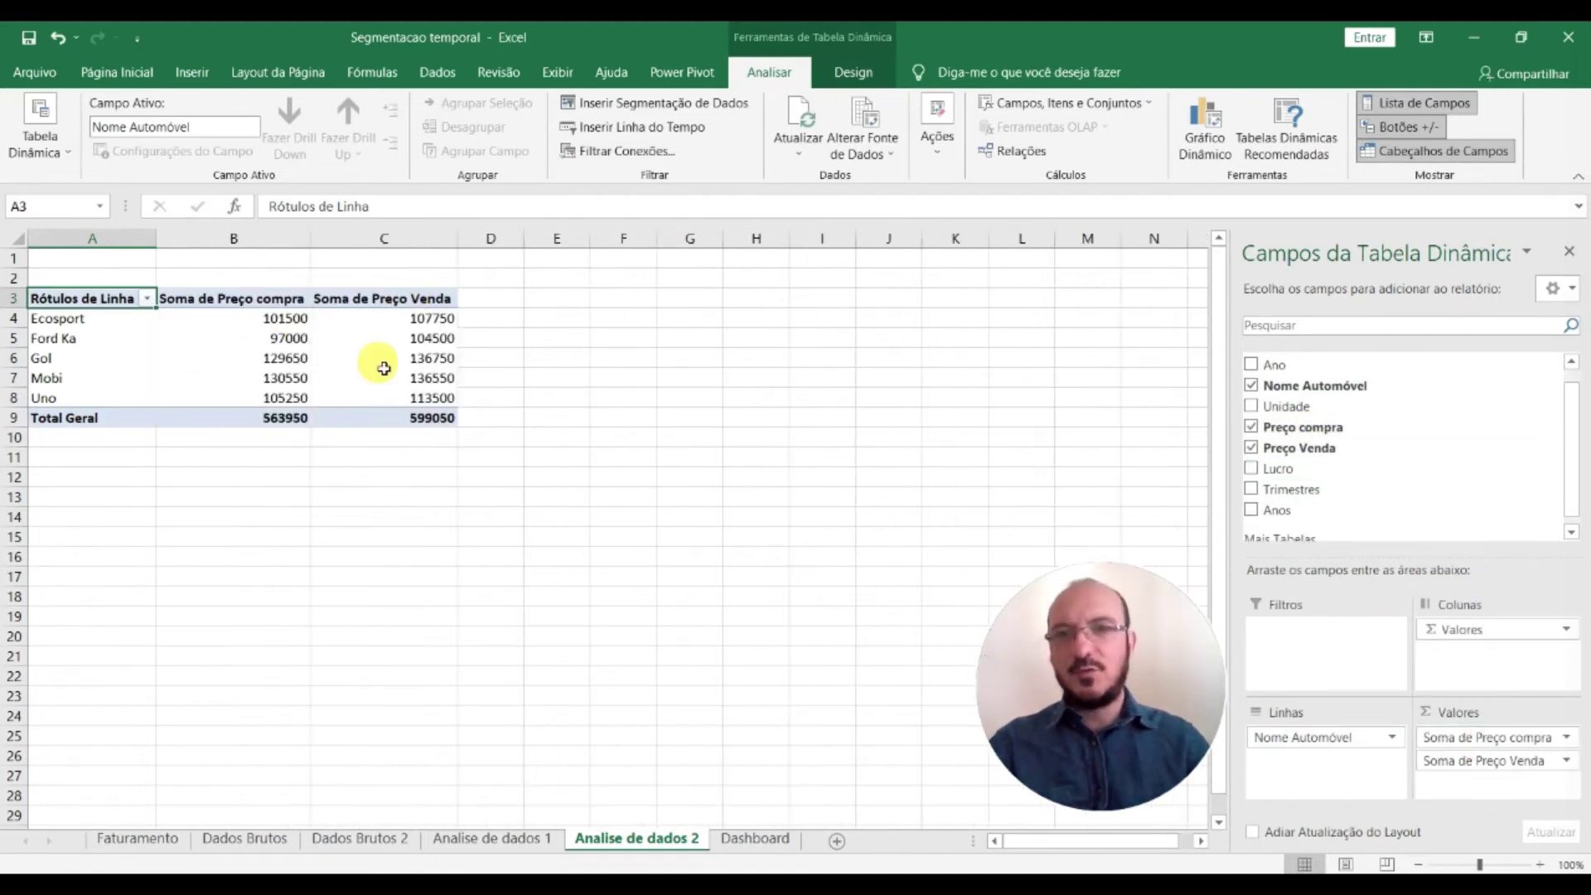
Summarize both Preço compra and Preço Venda by Média in the pivot table
click(1495, 740)
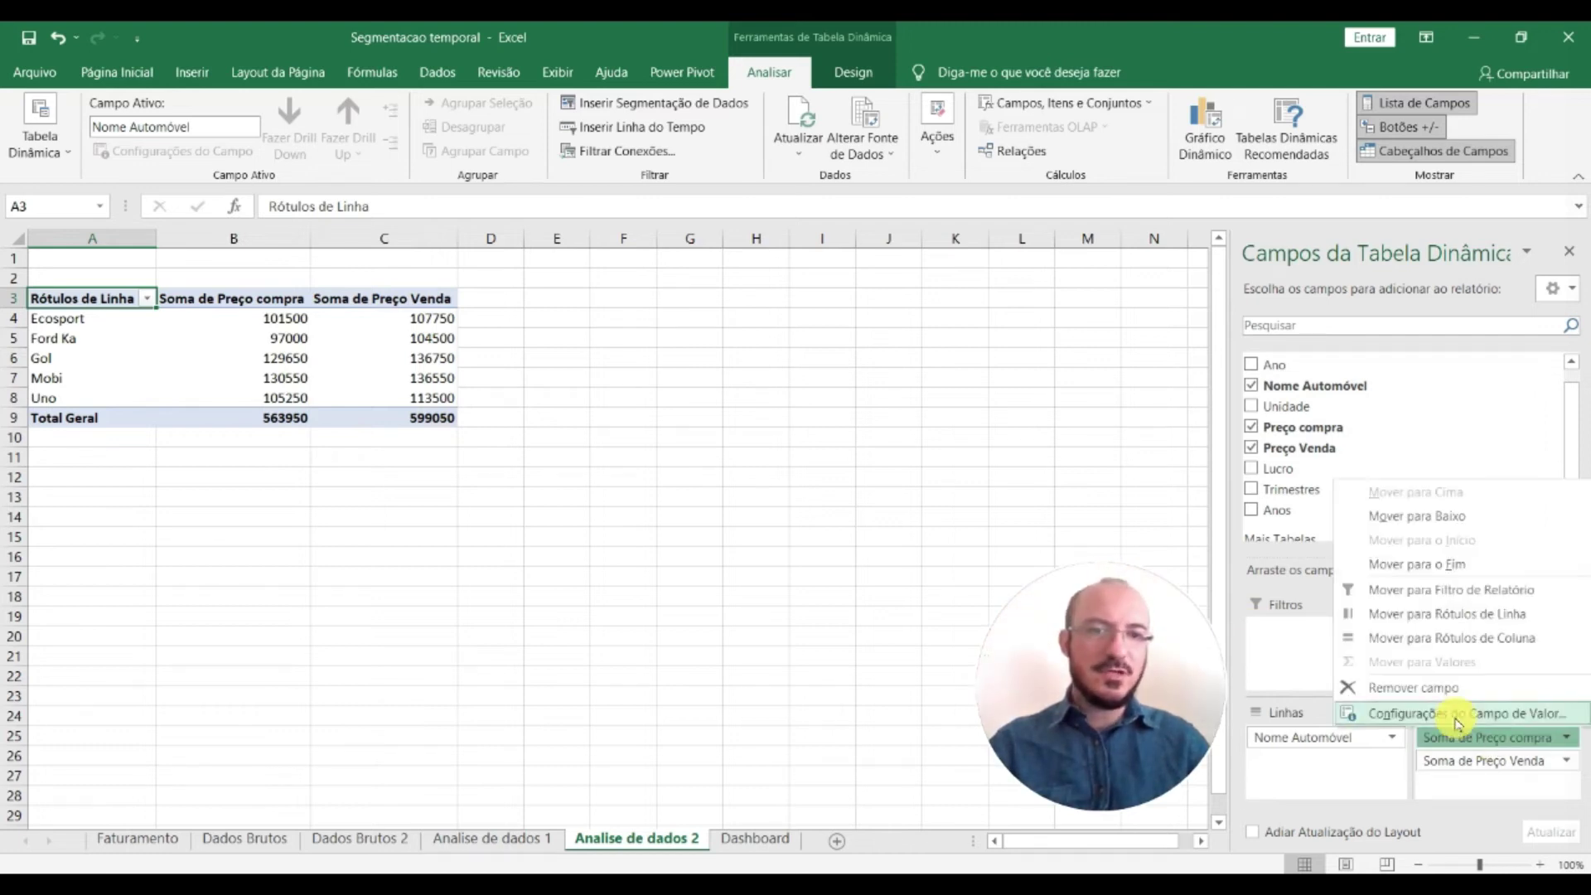
click(1459, 714)
click(322, 511)
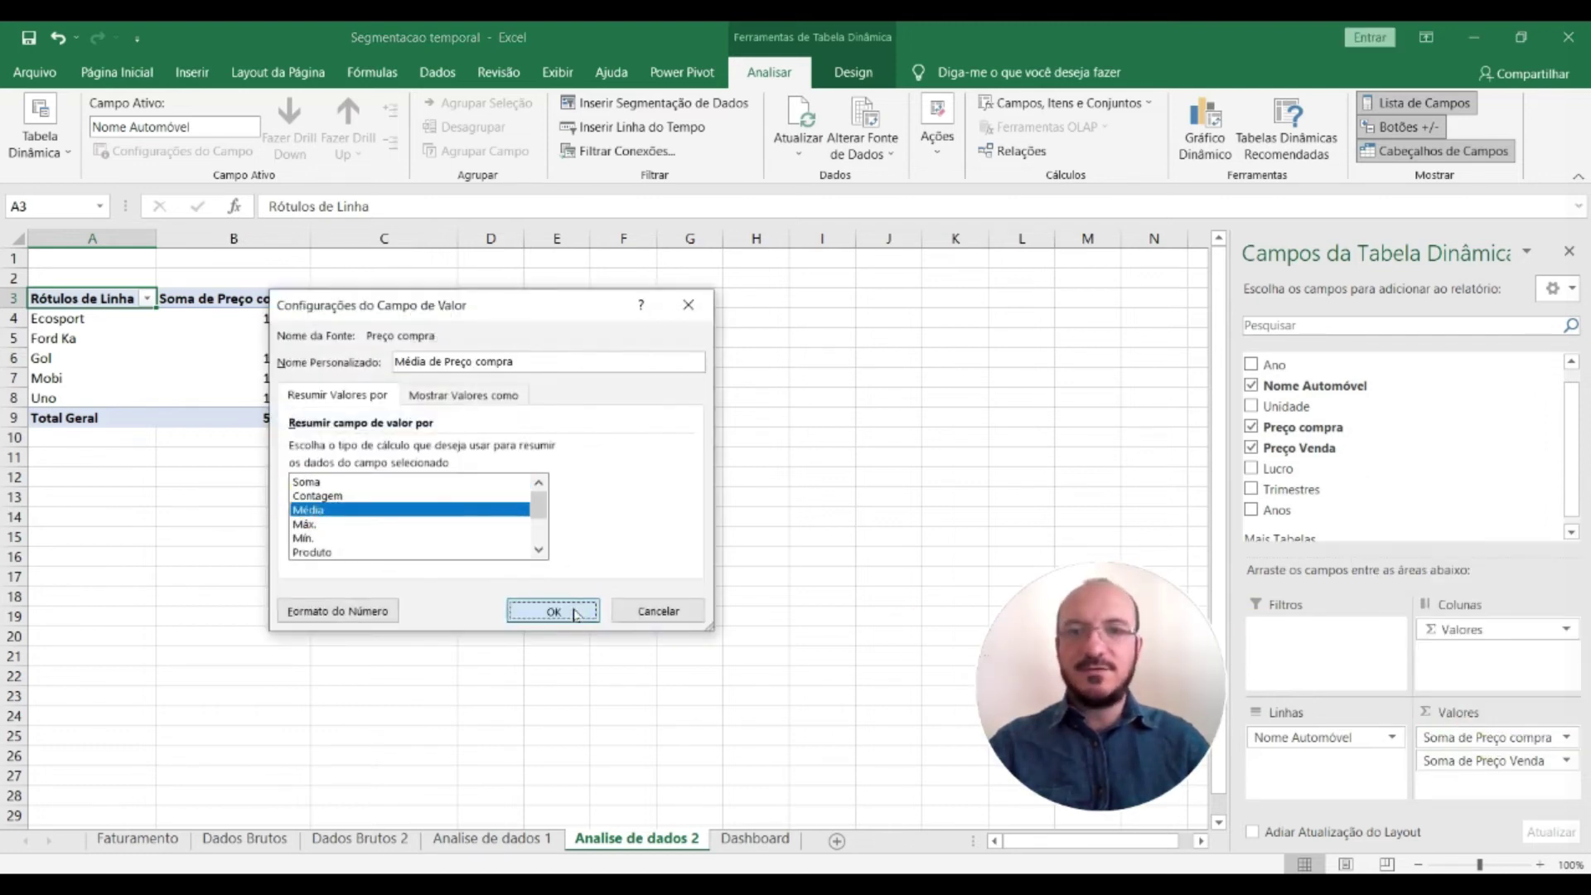
click(553, 611)
click(1467, 759)
click(1415, 736)
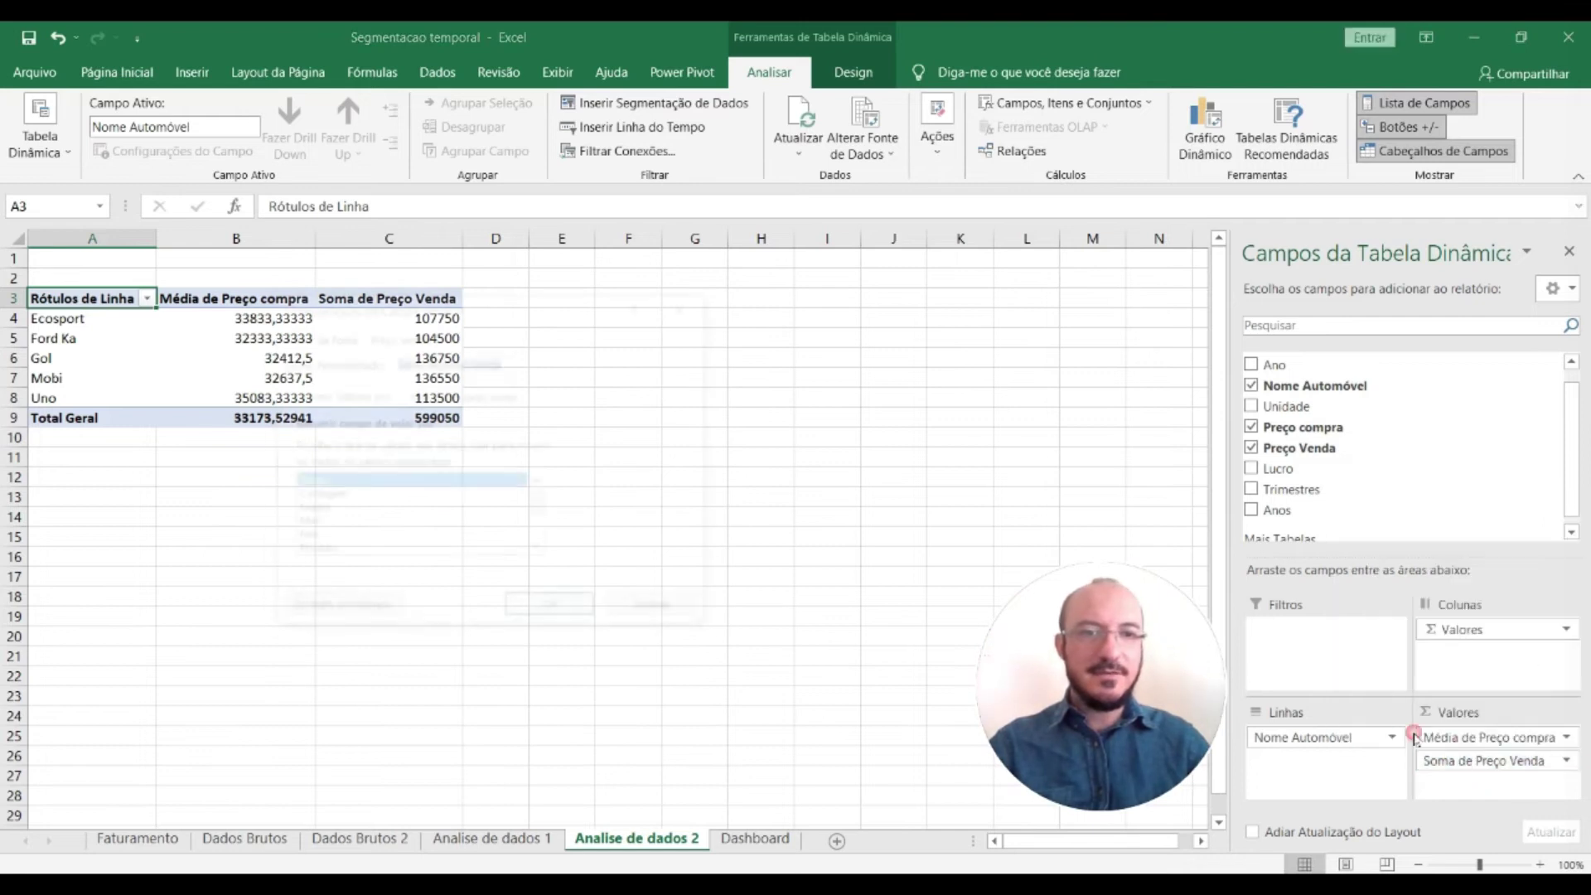
click(357, 509)
click(553, 611)
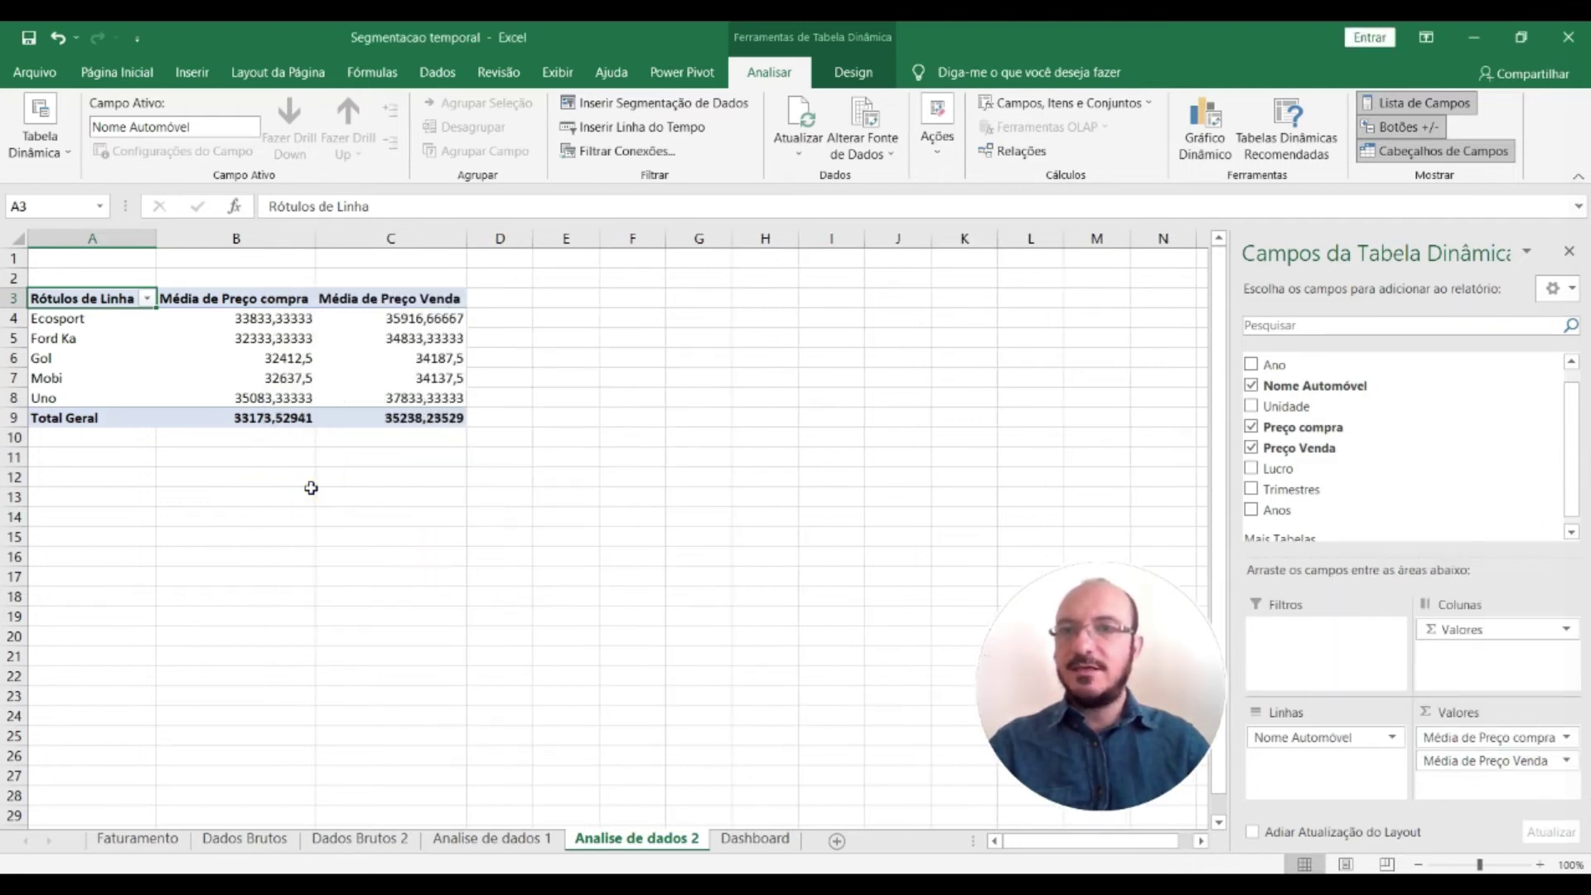
Examine the average purchase and sale prices of each car model in the pivot table
click(307, 479)
drag(256, 318, 249, 412)
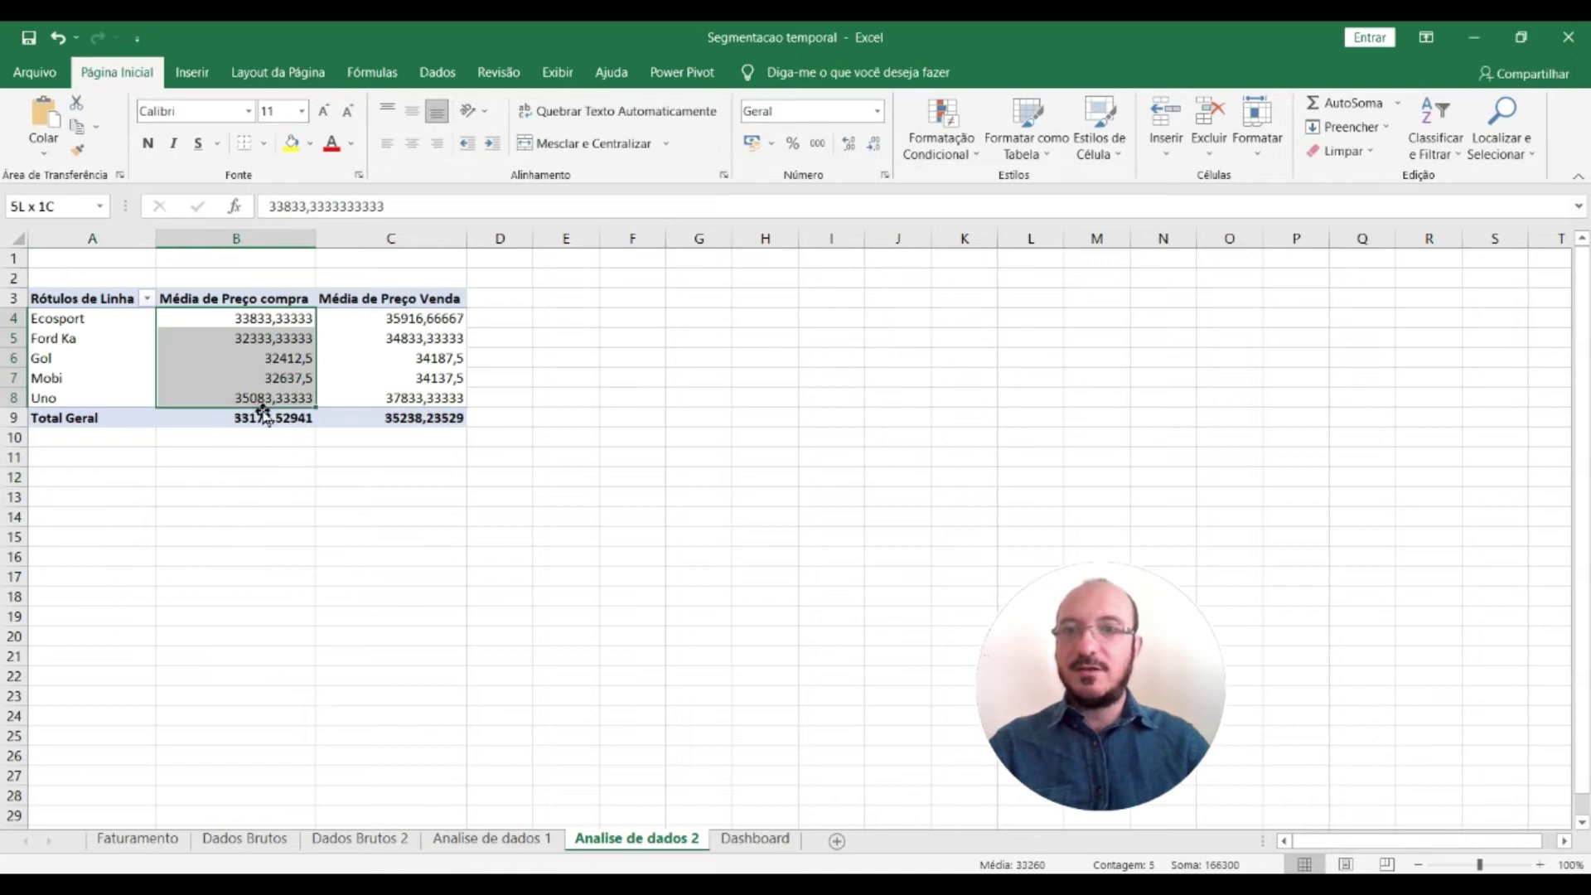
drag(391, 320, 420, 420)
click(365, 479)
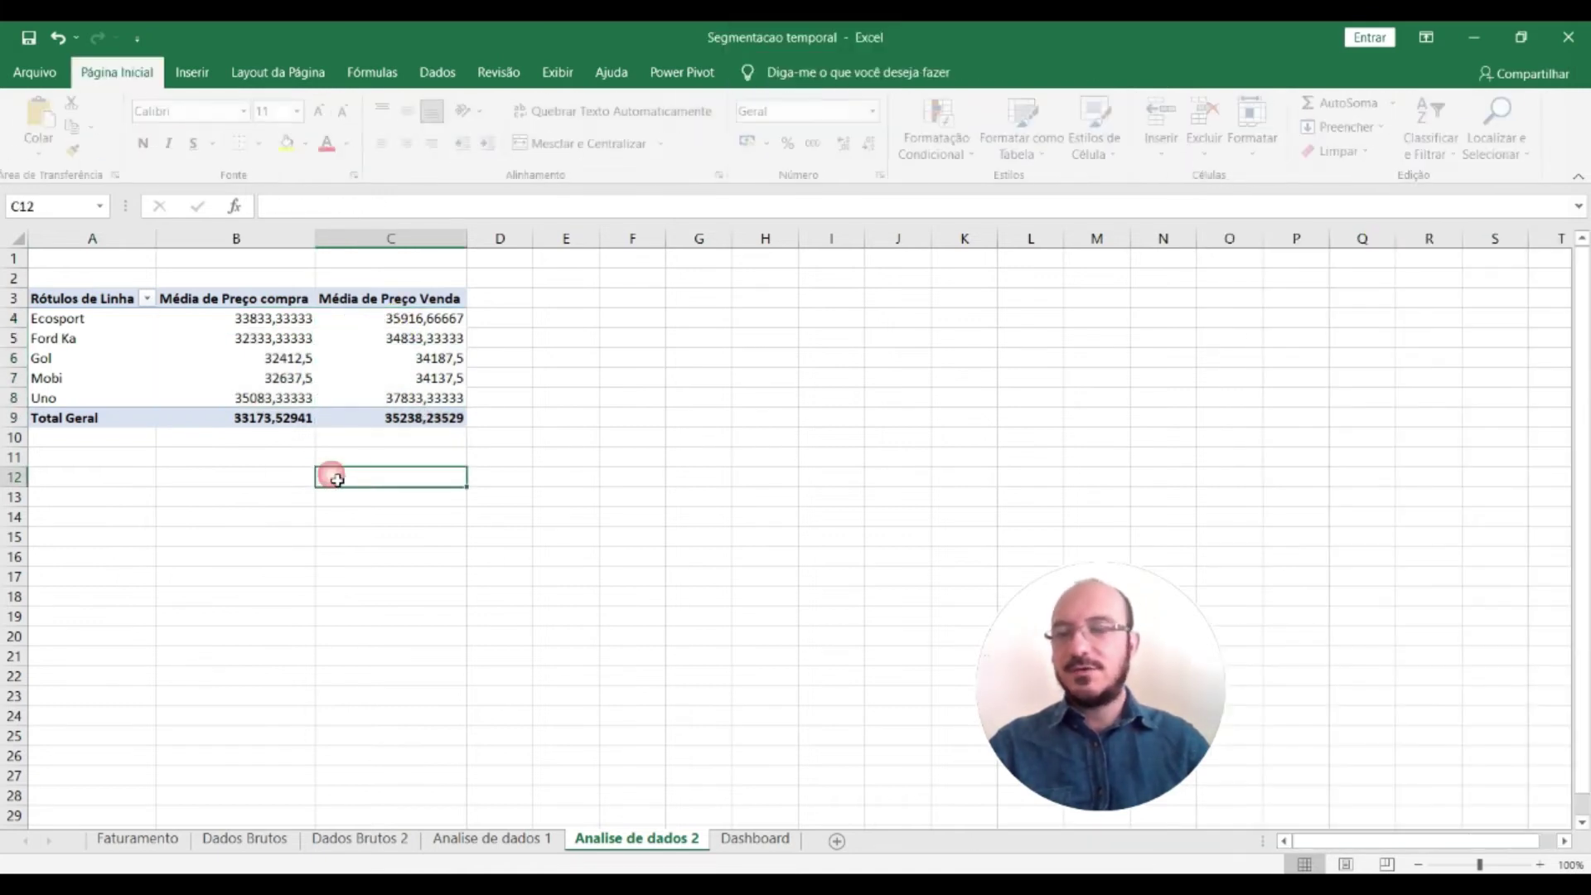
drag(239, 318, 238, 380)
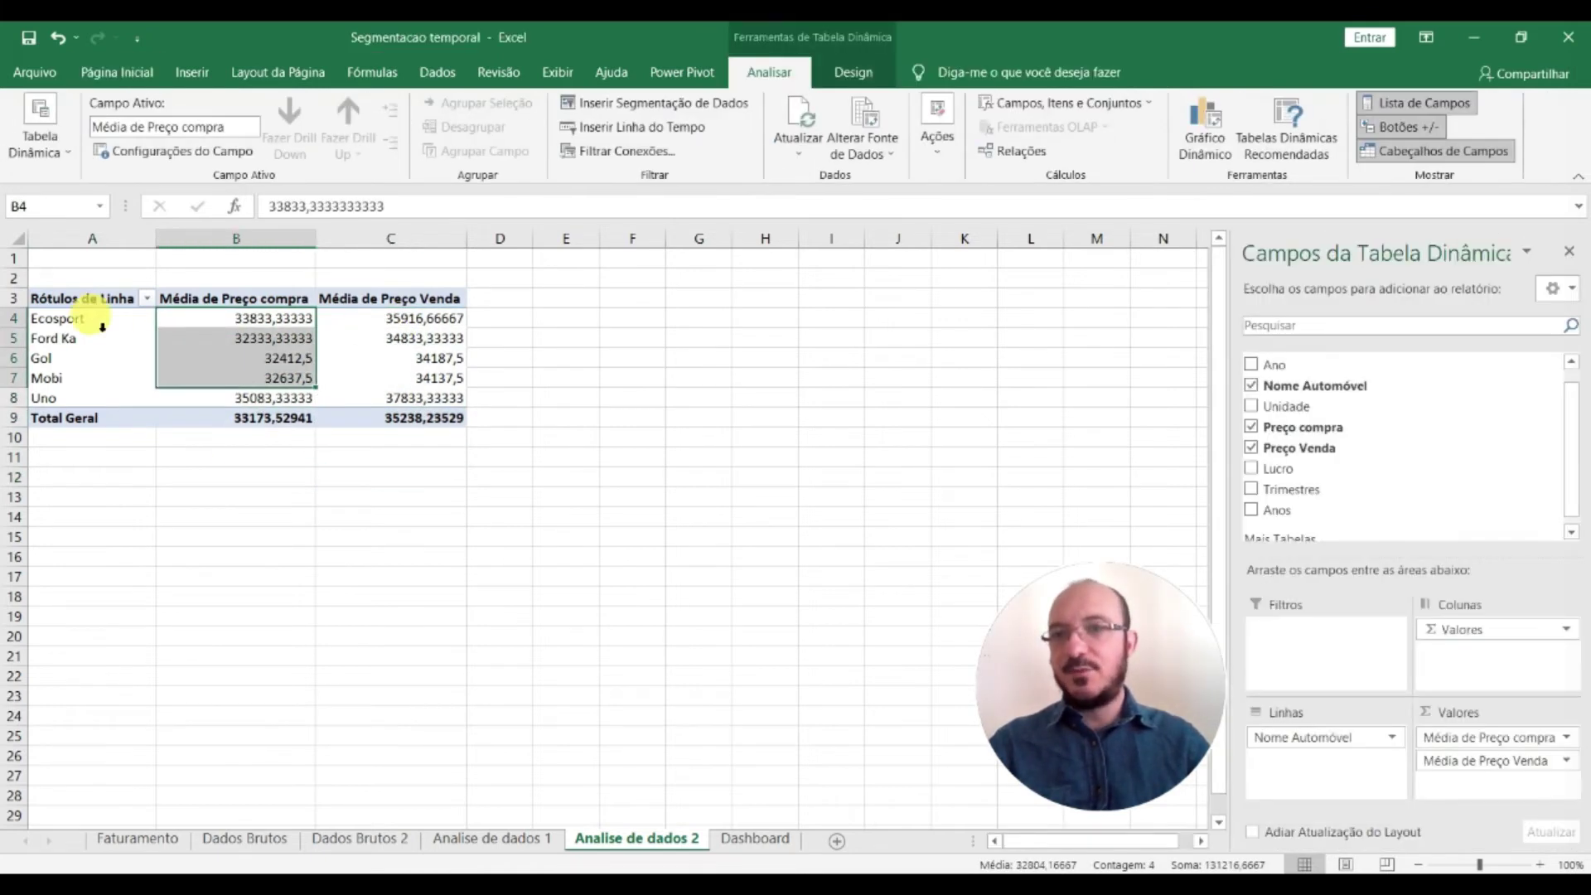
click(670, 458)
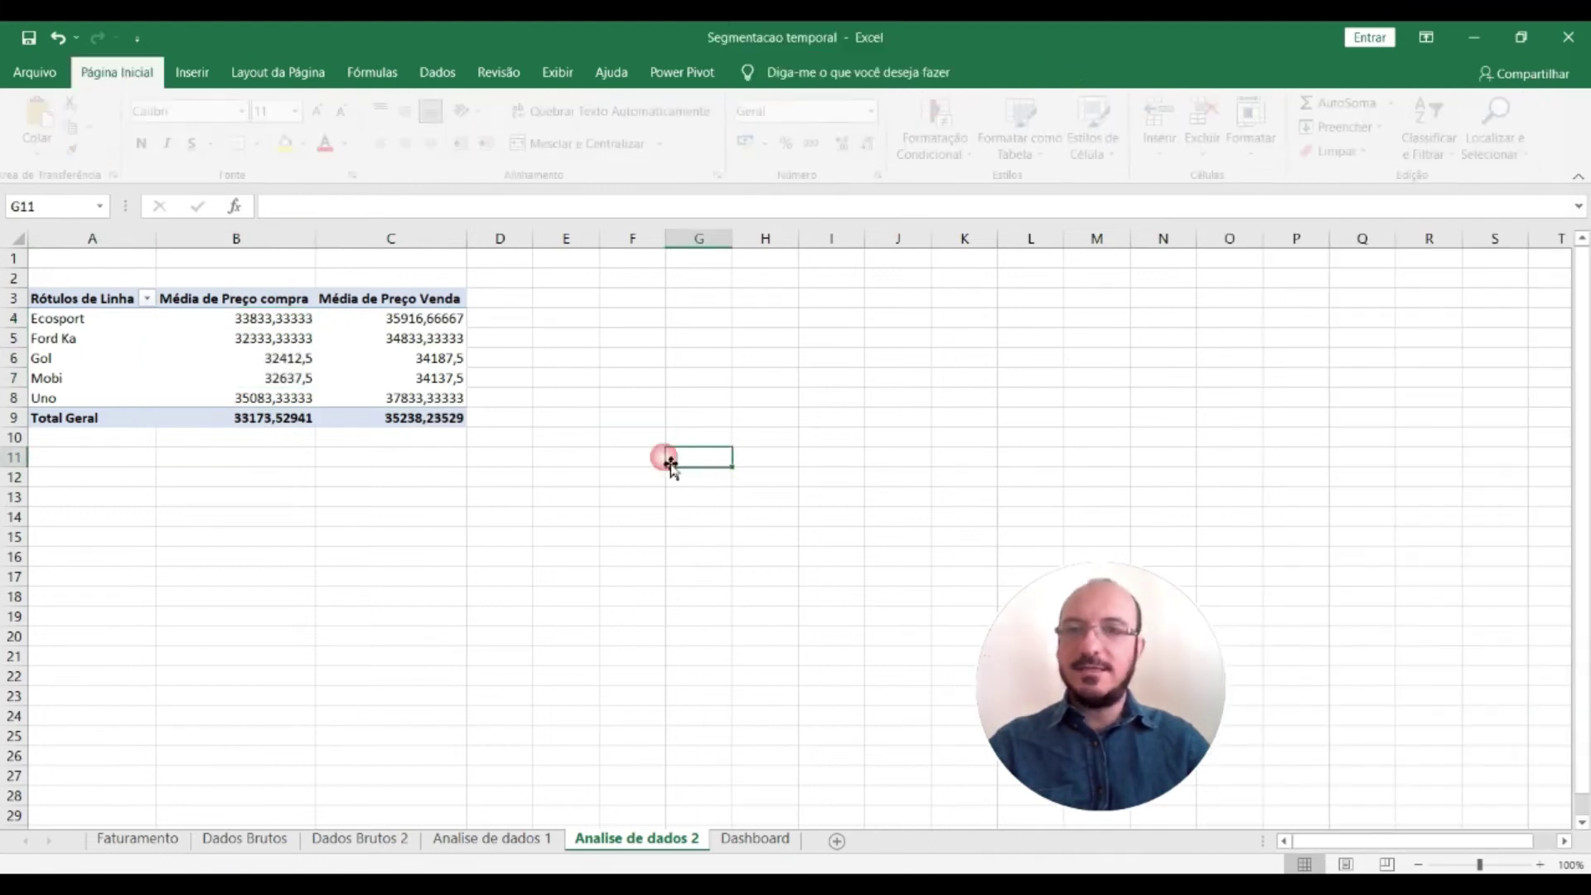
Insert a 3D pie chart from the average price pivot table and place it beside the table
click(236, 338)
click(191, 71)
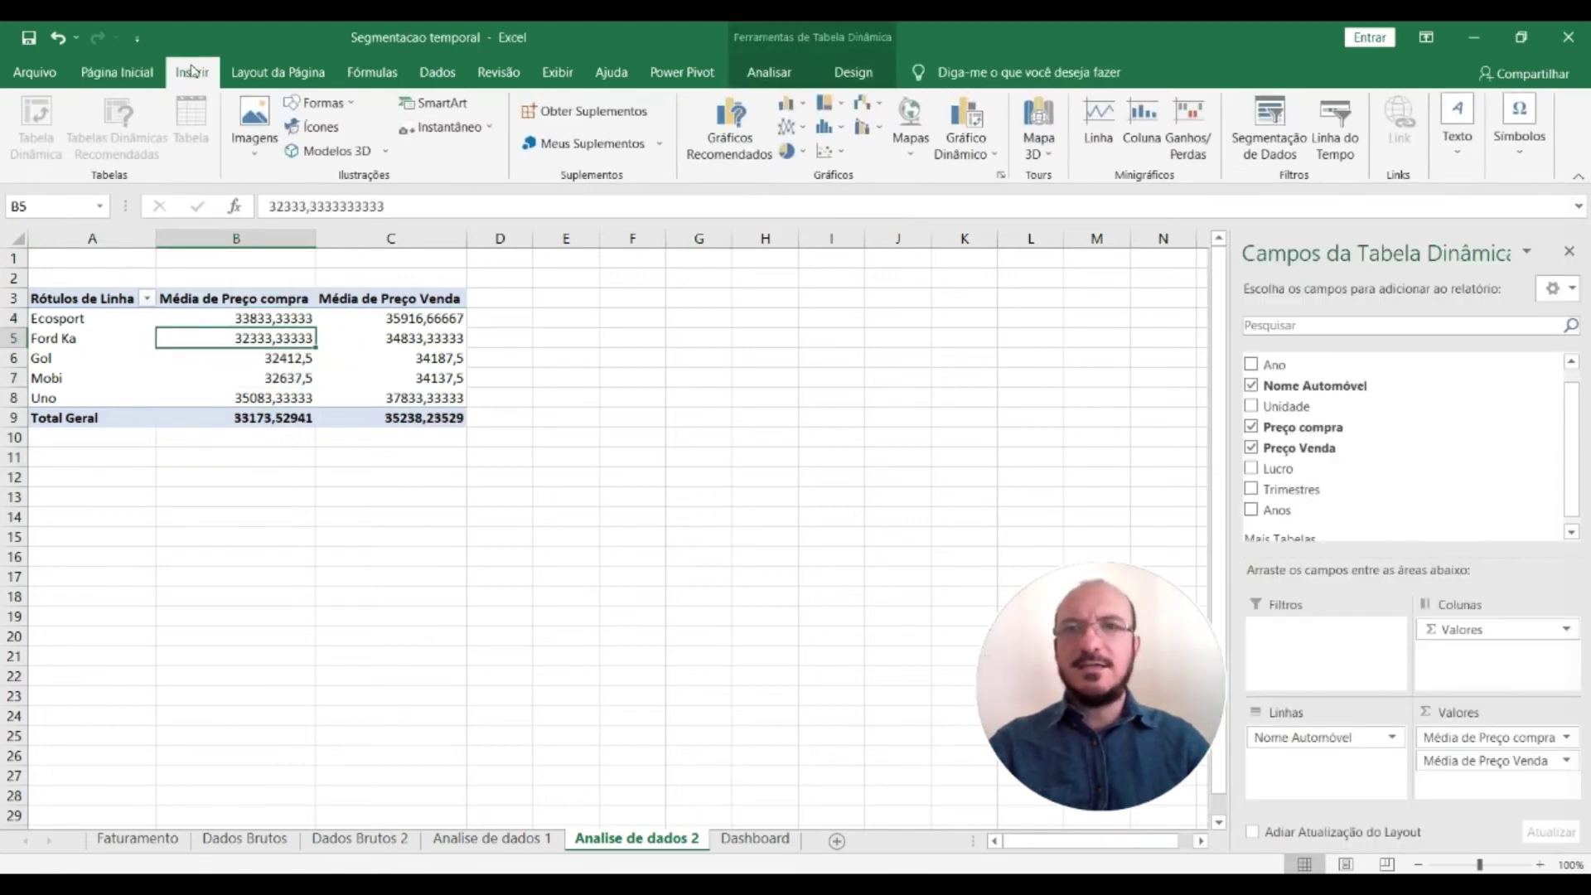
click(787, 151)
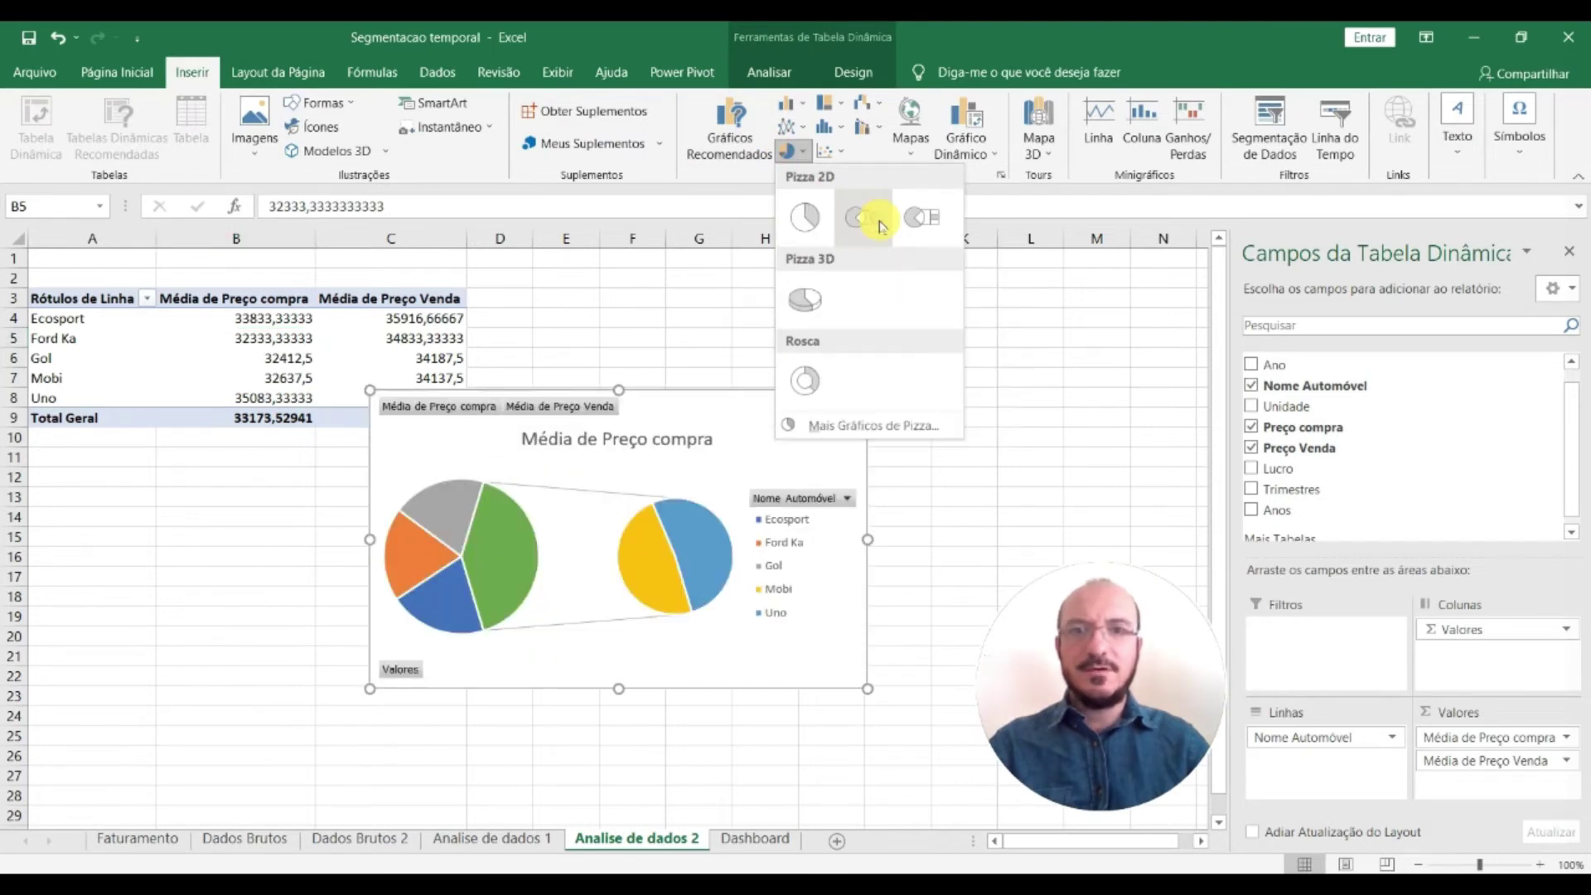
click(807, 299)
drag(860, 405, 1007, 290)
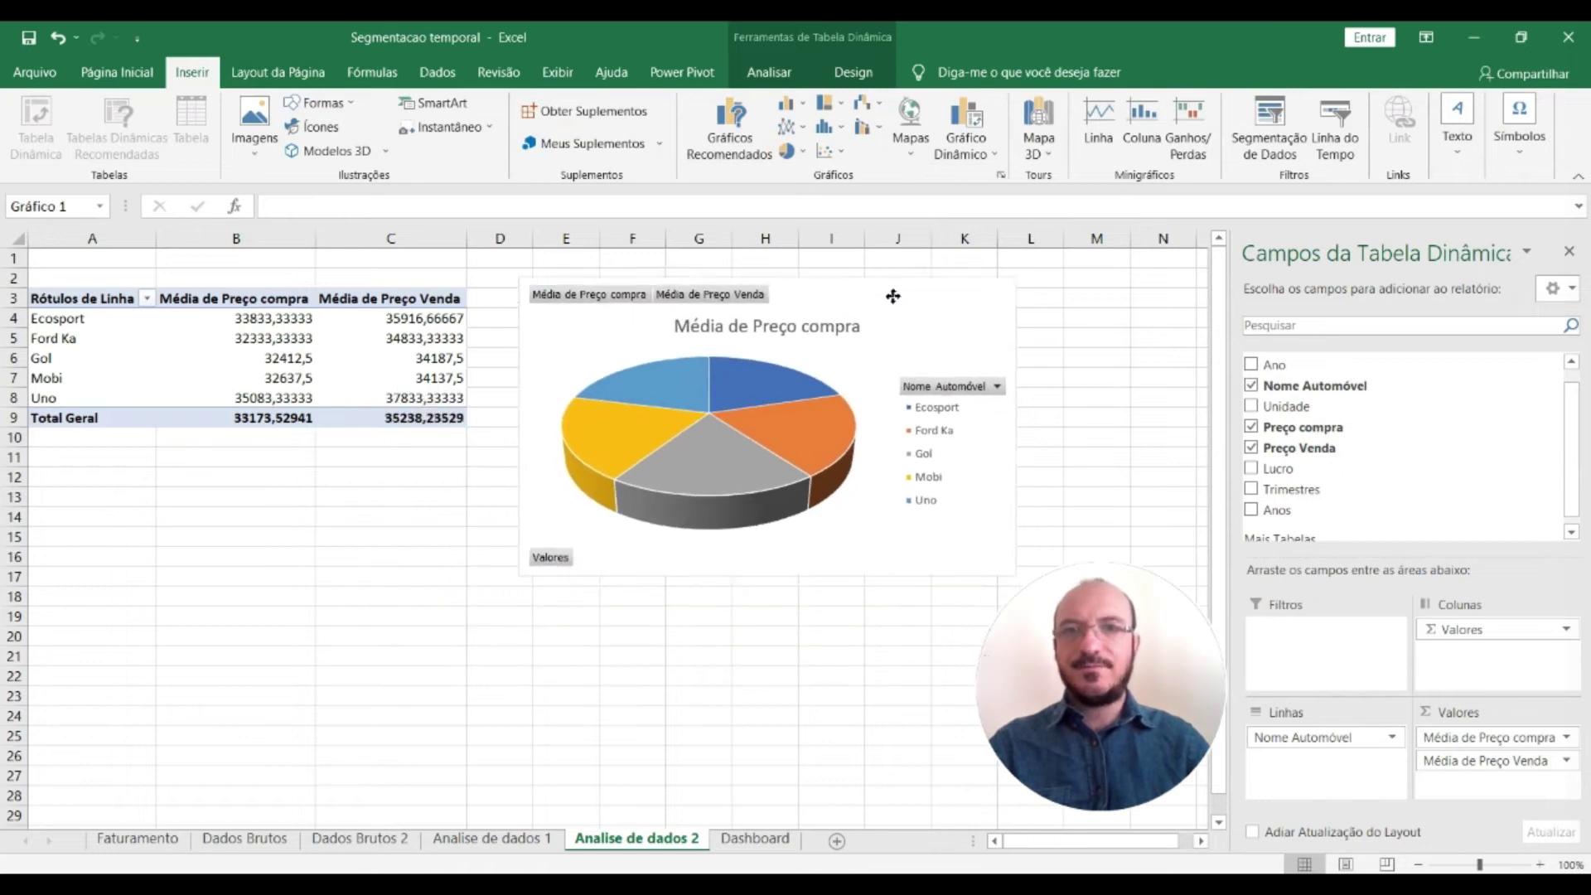
Apply the dark gray chart style to the pie chart and move it closer to the pivot table
click(835, 76)
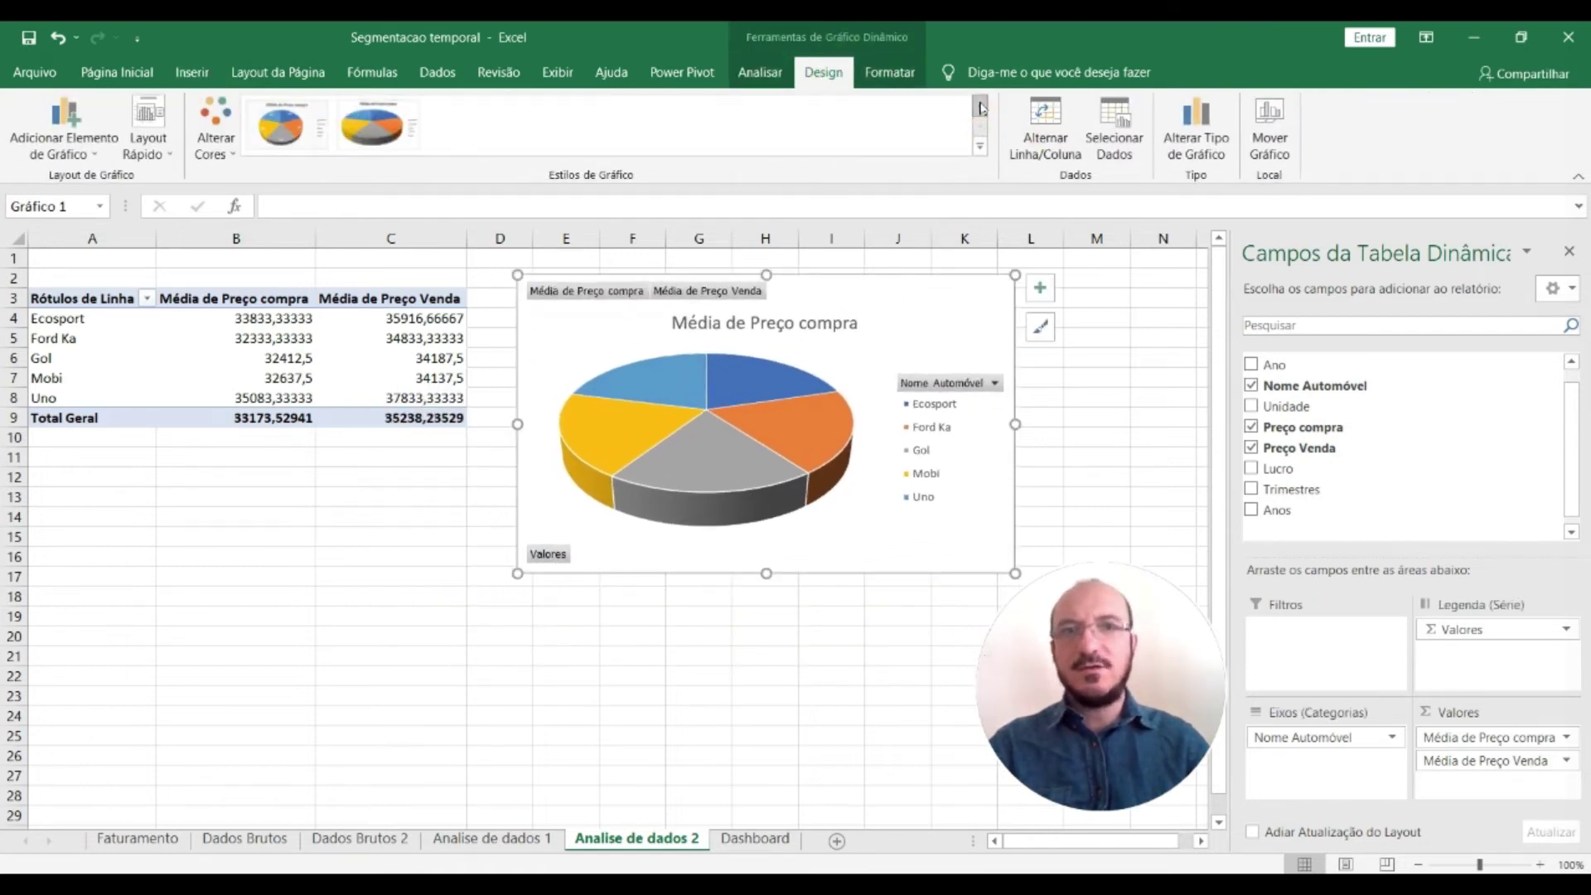
click(846, 145)
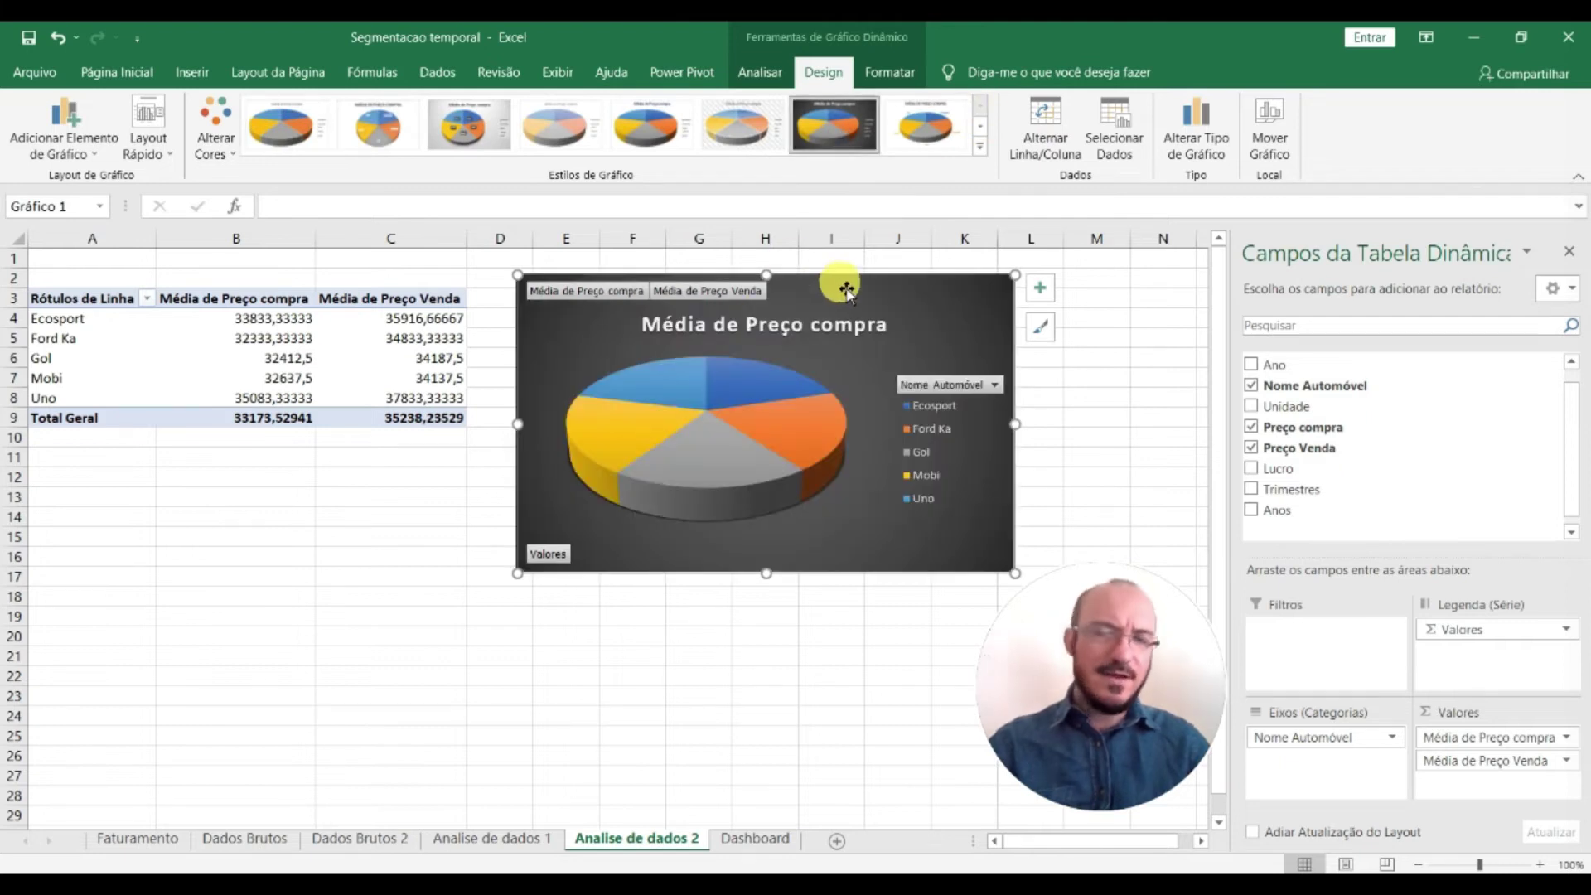
drag(846, 307, 811, 319)
Copy the average price pie chart from Analise de dados 2 onto the Dashboard sheet, directly below the quarterly profit column chart
click(646, 580)
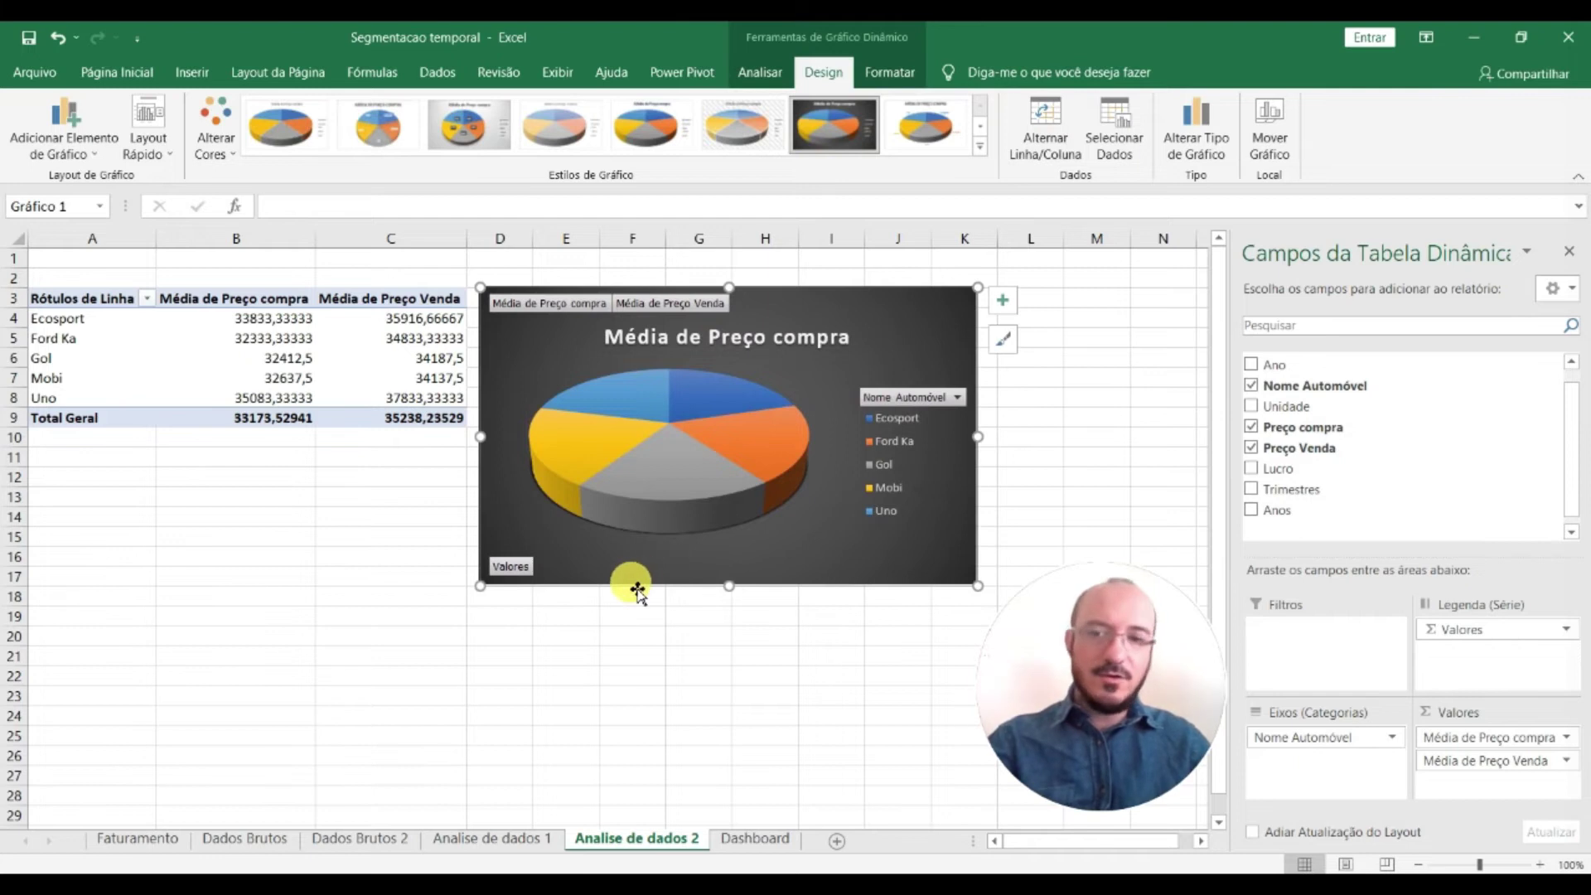
click(734, 837)
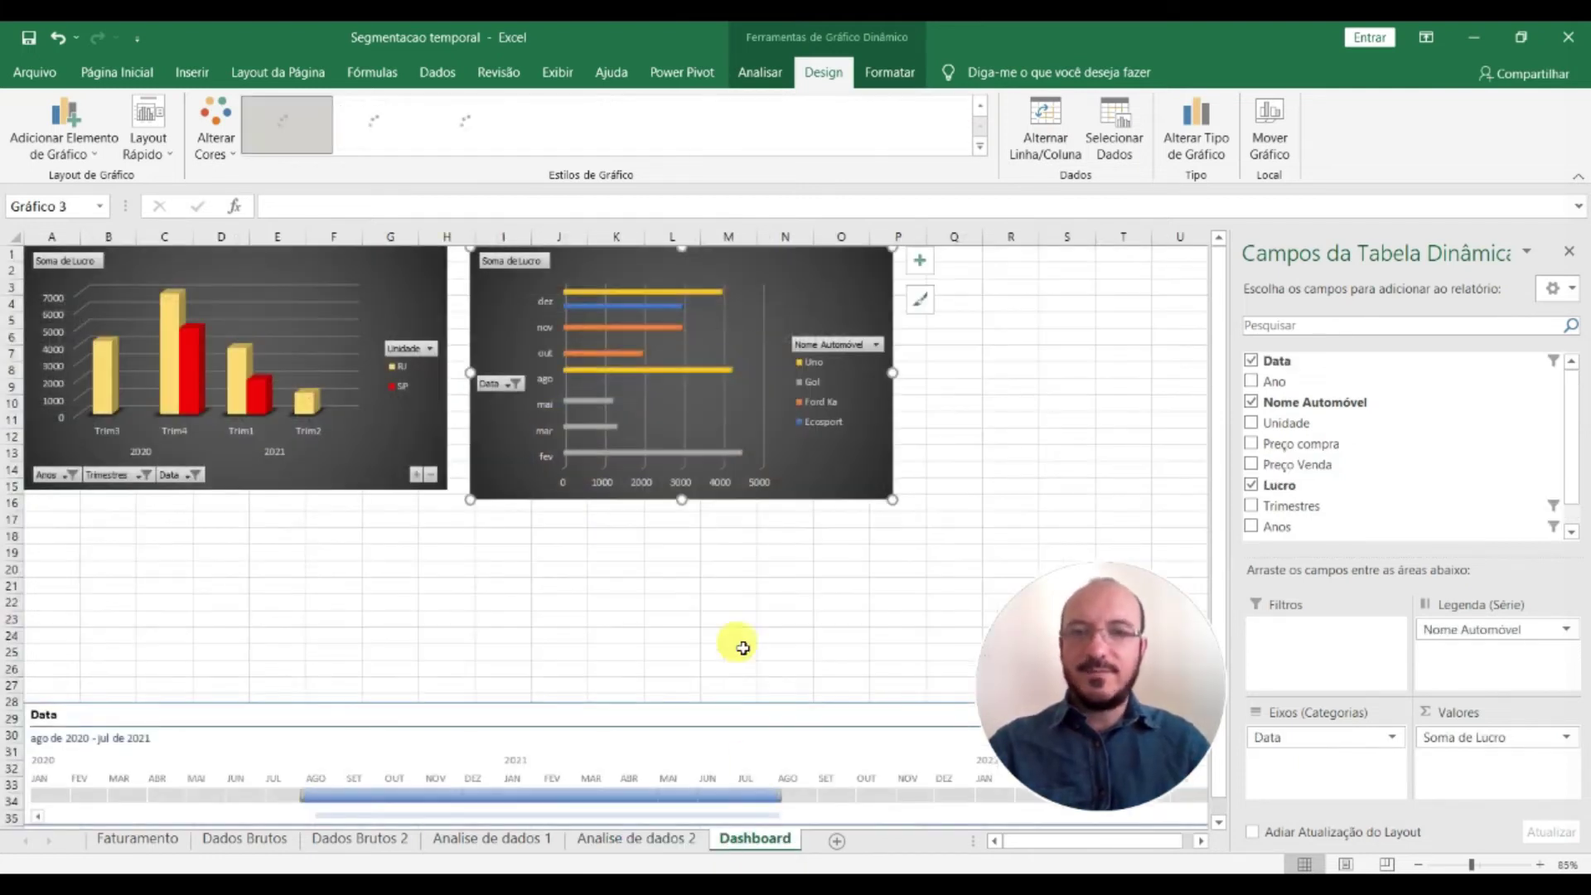
drag(625, 265, 633, 398)
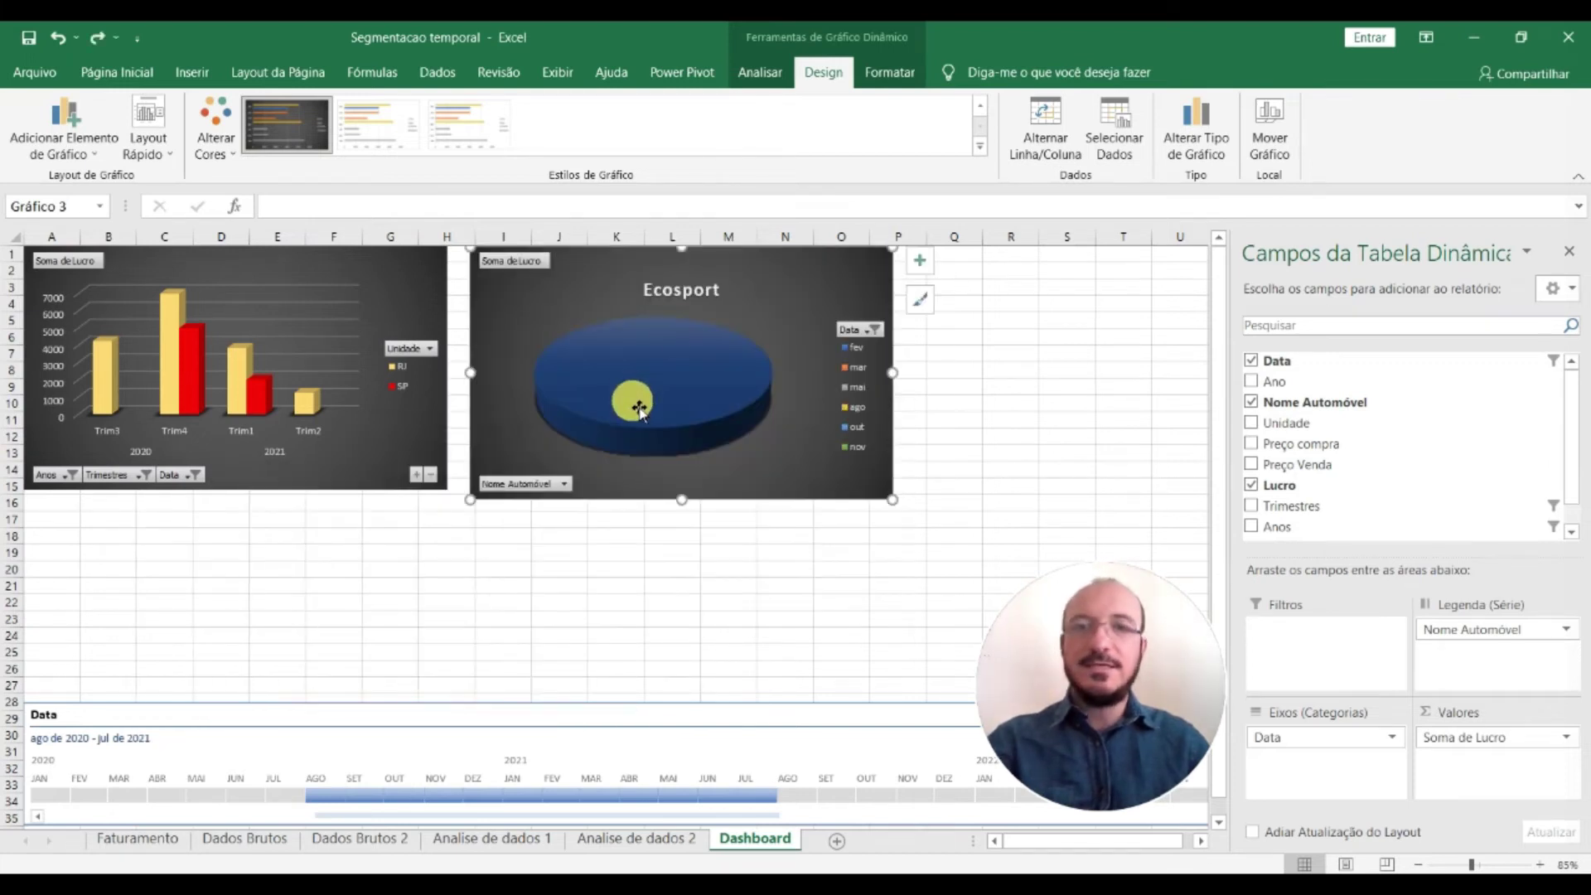
click(844, 458)
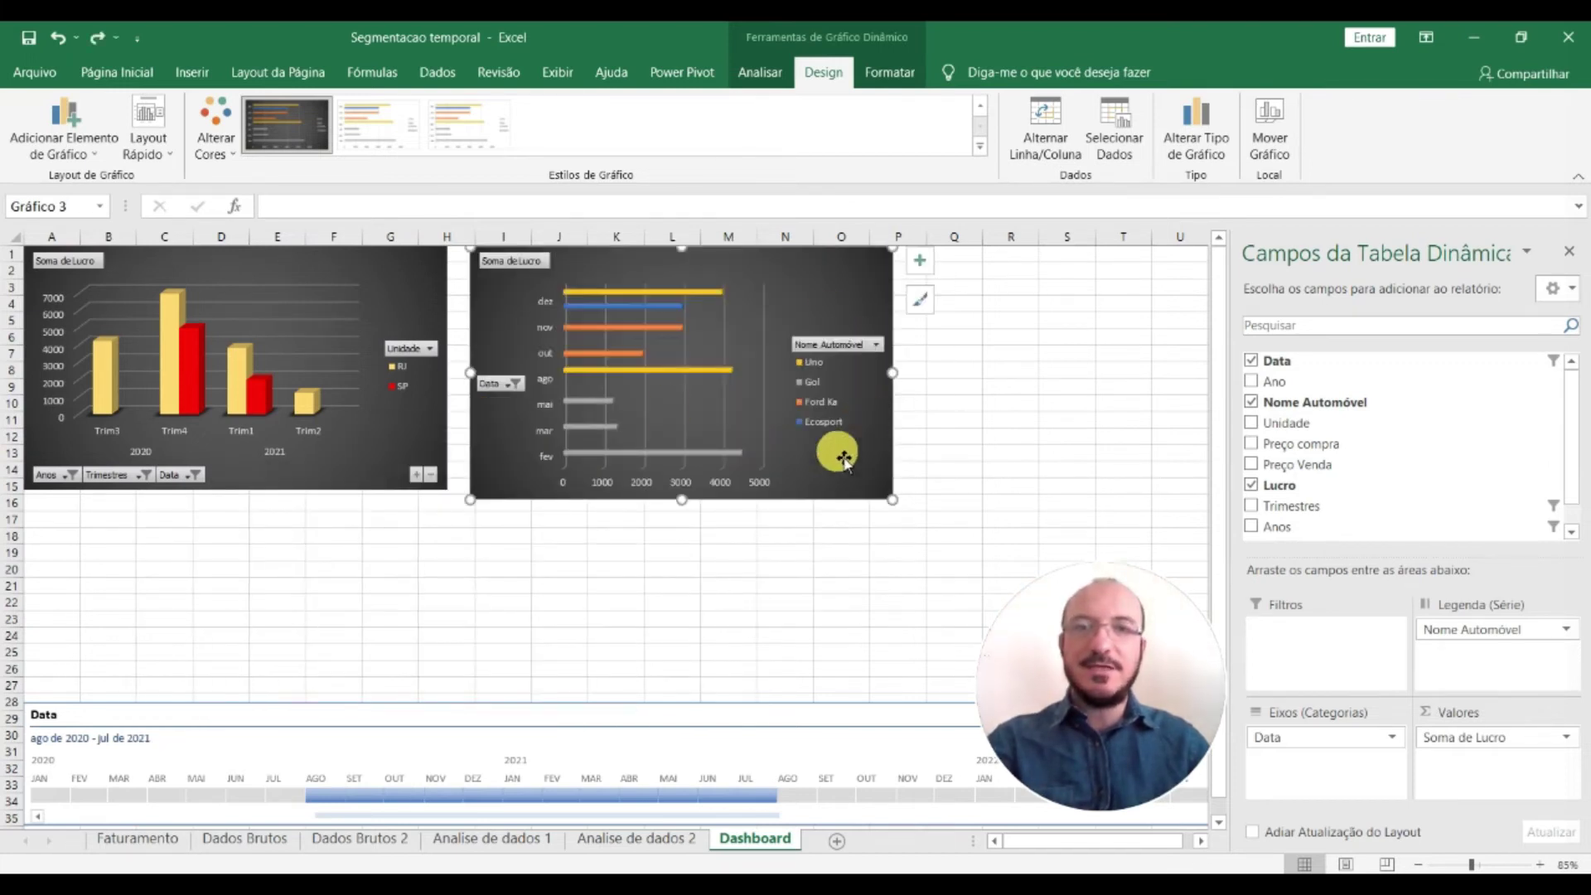
click(64, 551)
key(ctrl+v)
drag(317, 556, 302, 514)
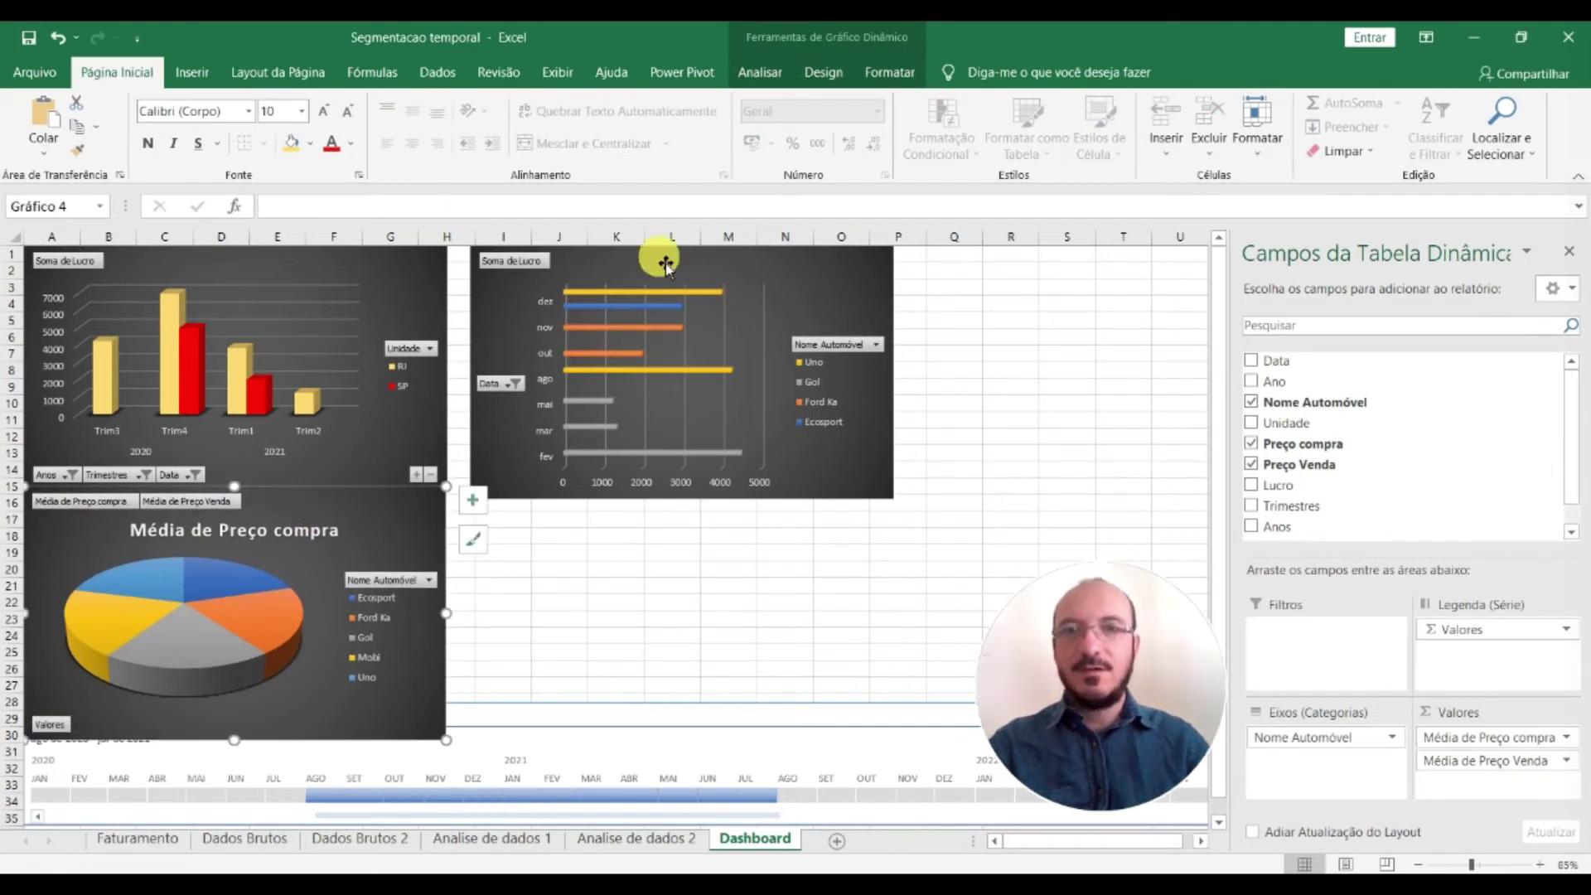
Align the bar chart and pie chart in one row beside the column chart, and raise the timeline closer to them
drag(665, 262, 637, 262)
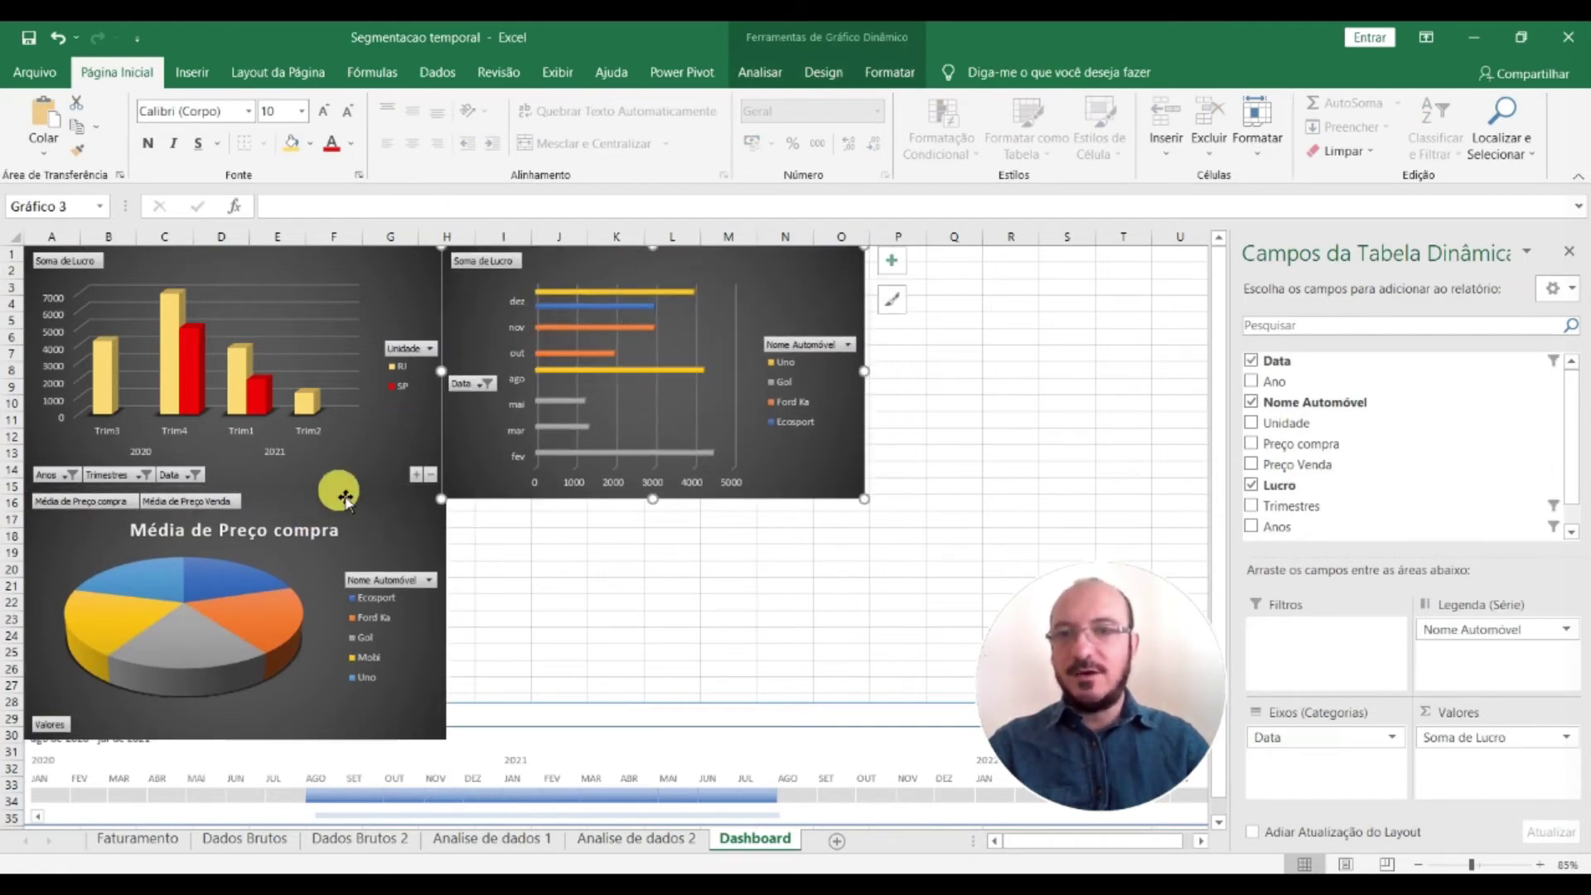
drag(332, 507, 1174, 259)
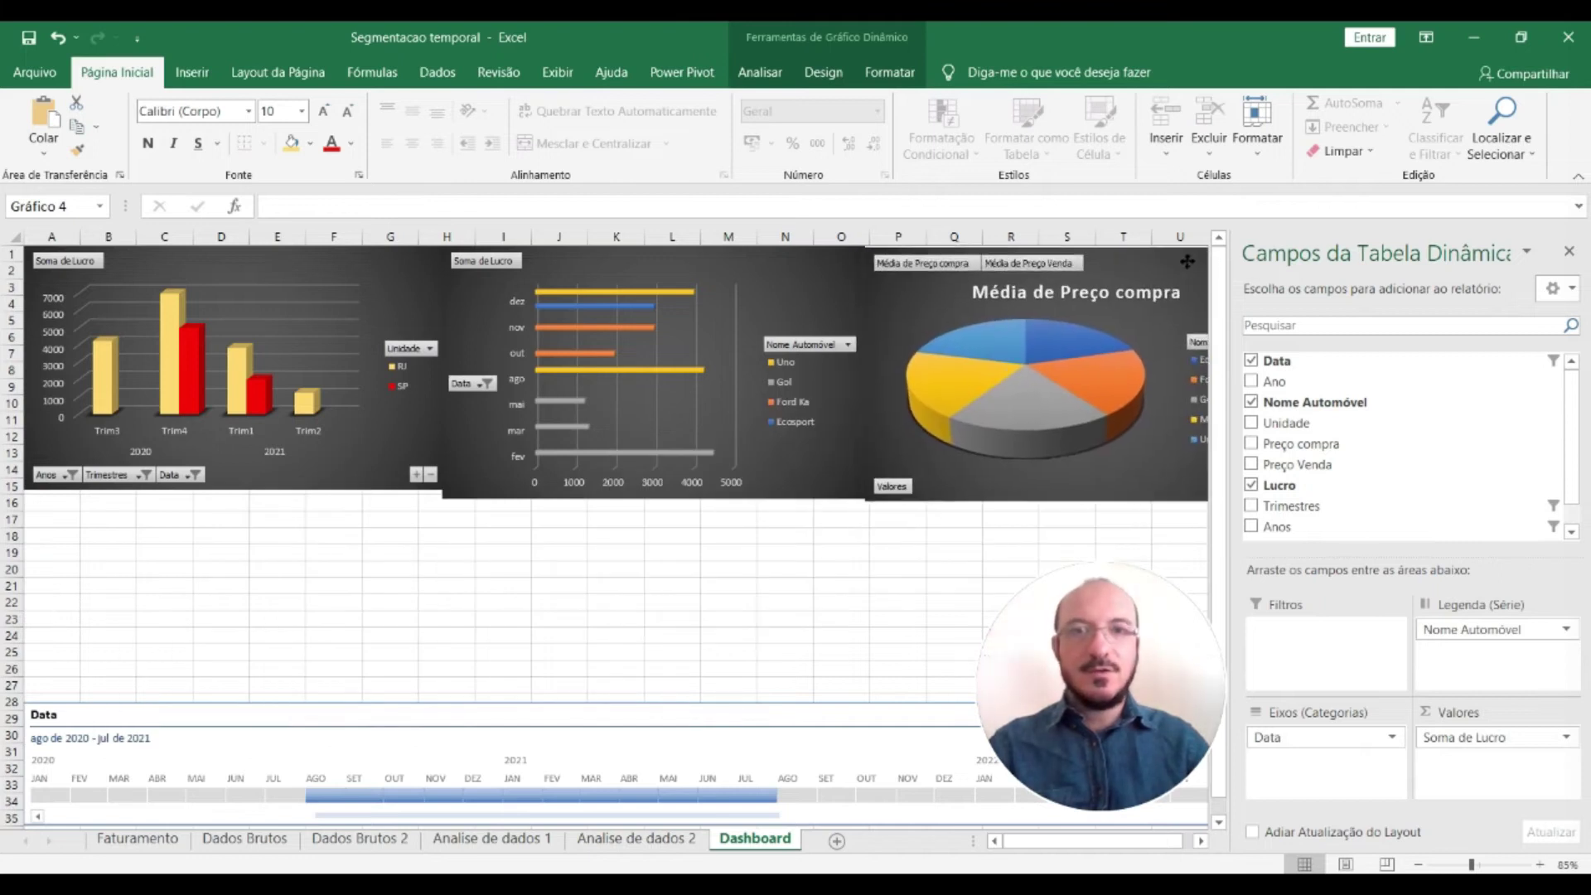
click(1571, 256)
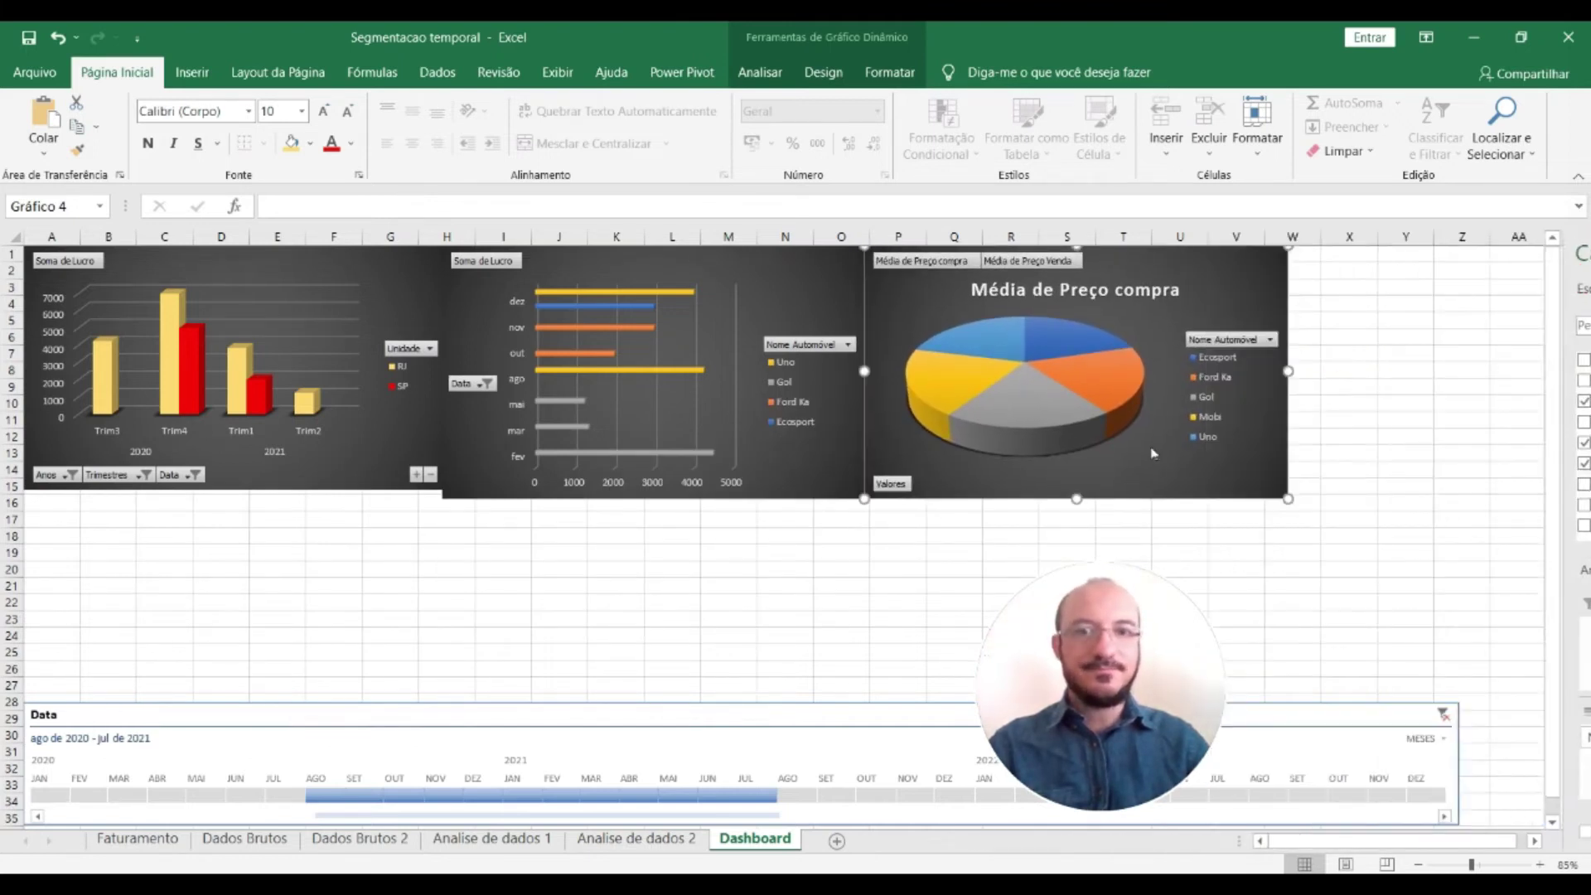
drag(727, 726, 728, 621)
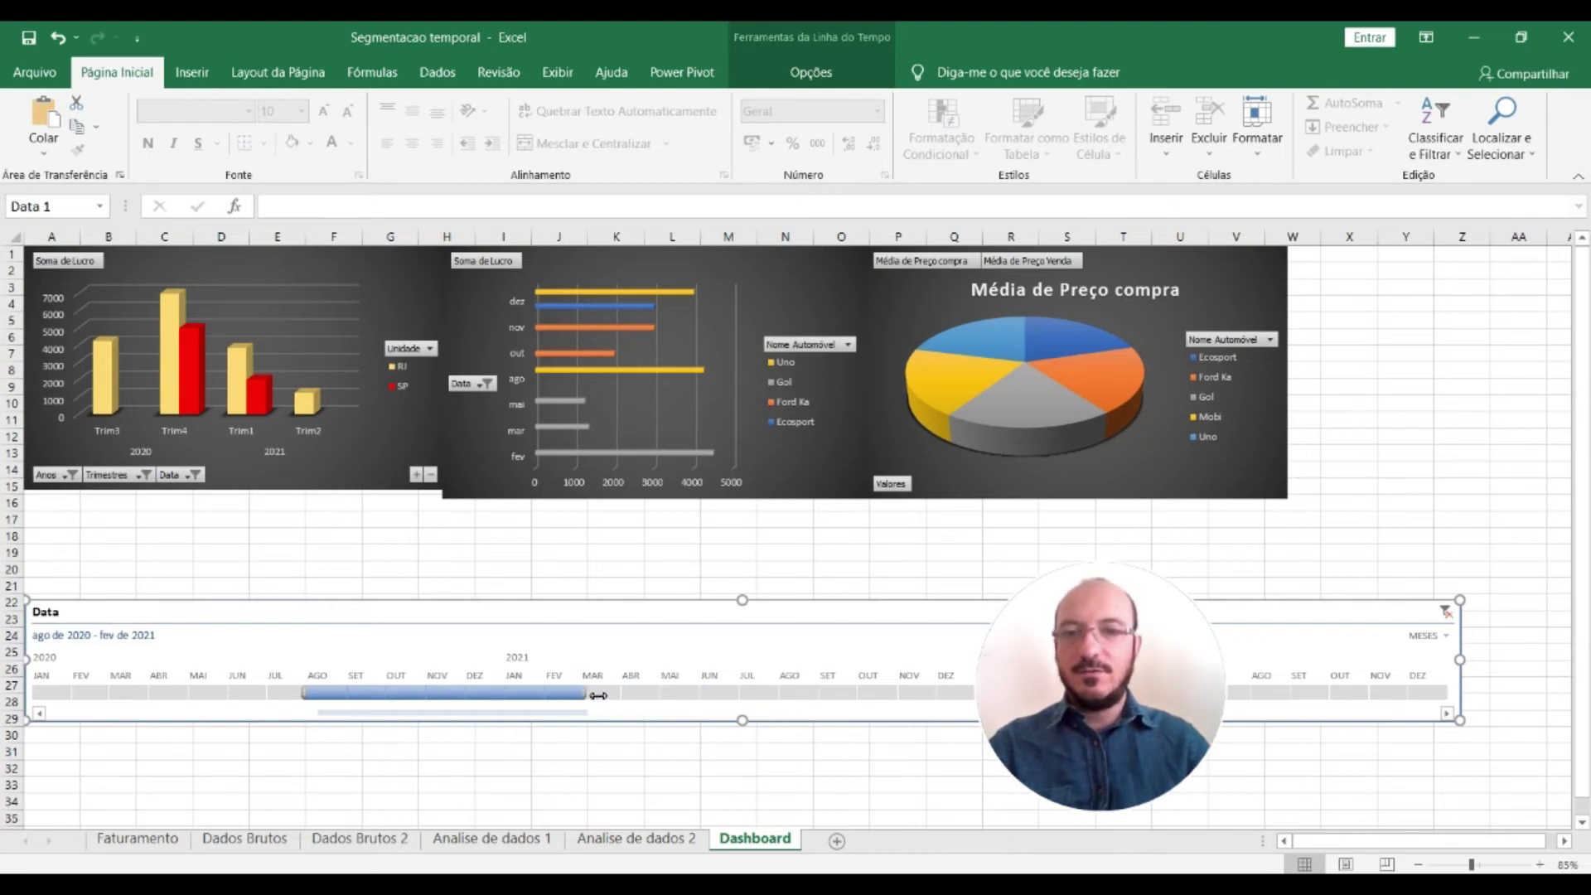
Test the timeline with ranges ending in jan 2021 and set 2021, and compare the pivot tables on both analysis sheets
drag(555, 695, 556, 696)
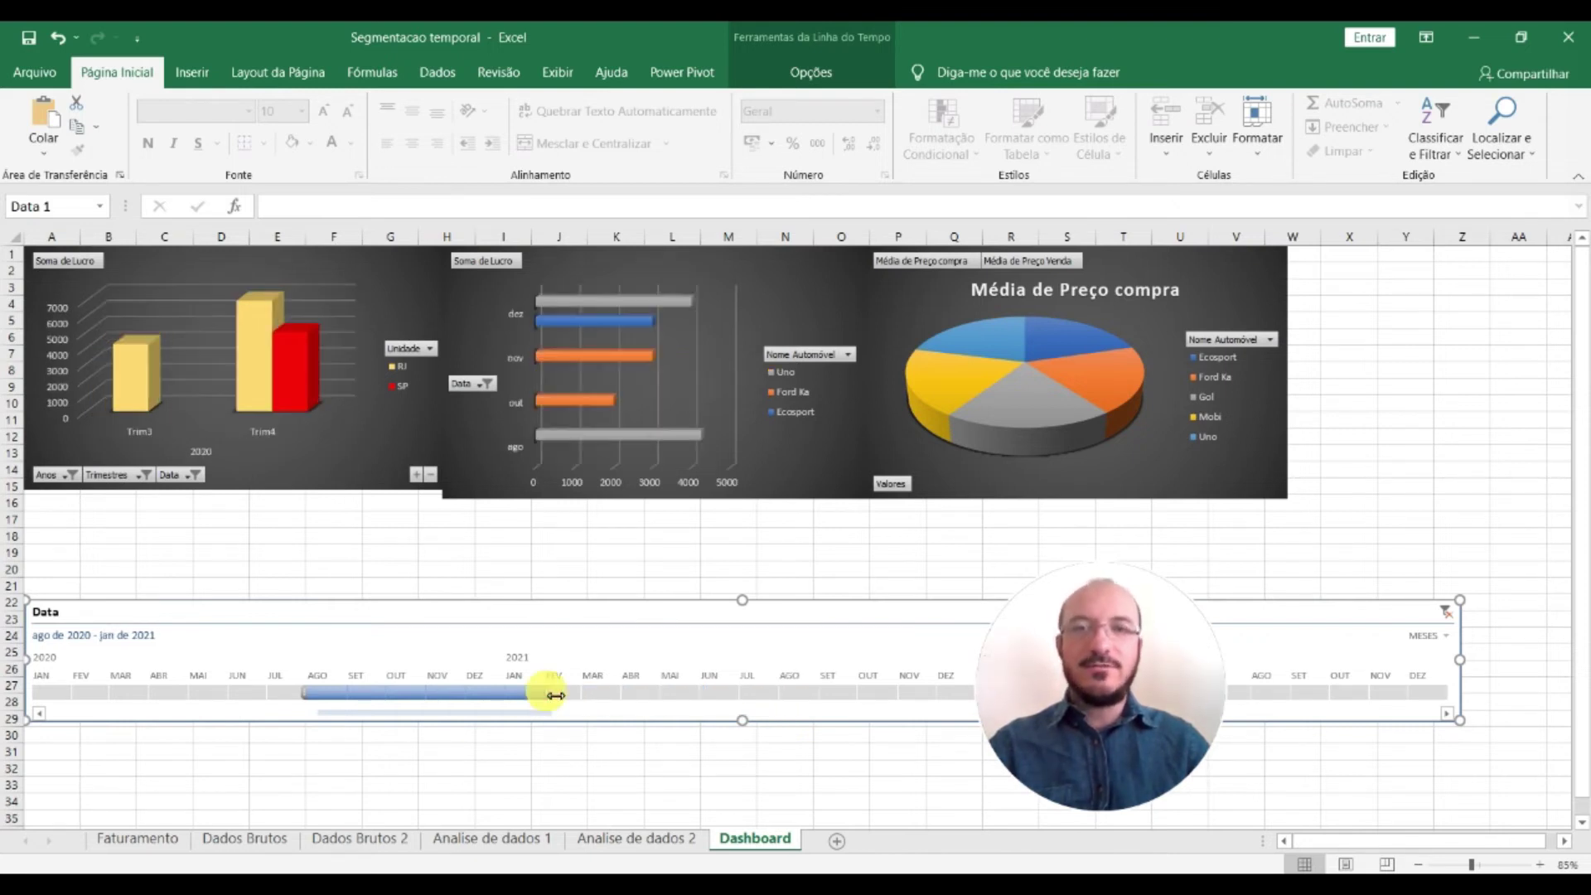
drag(646, 695, 870, 694)
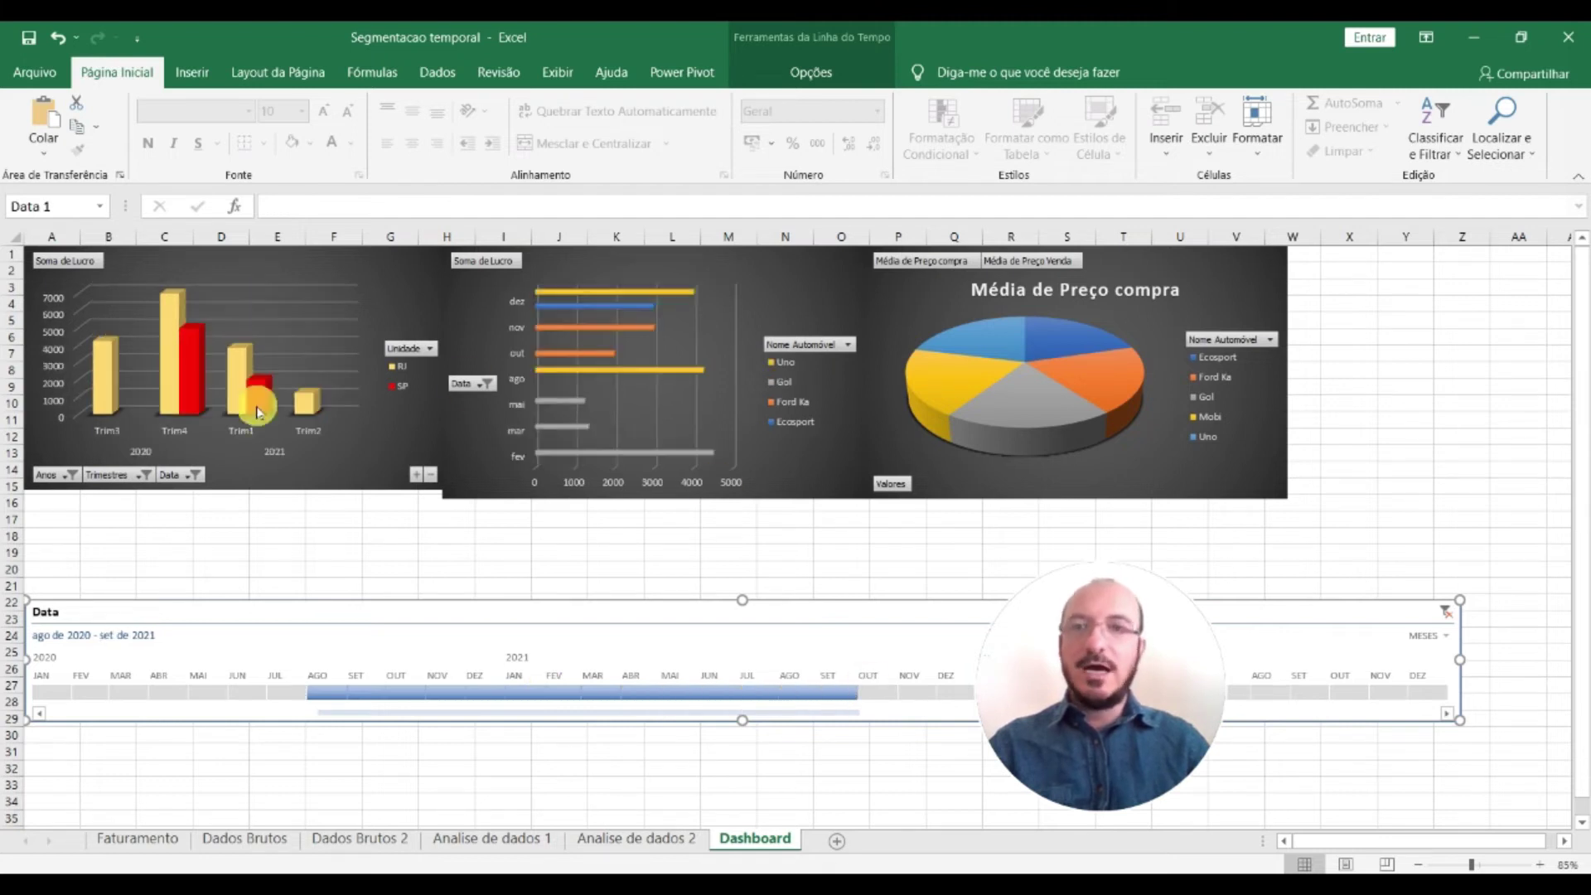
click(491, 839)
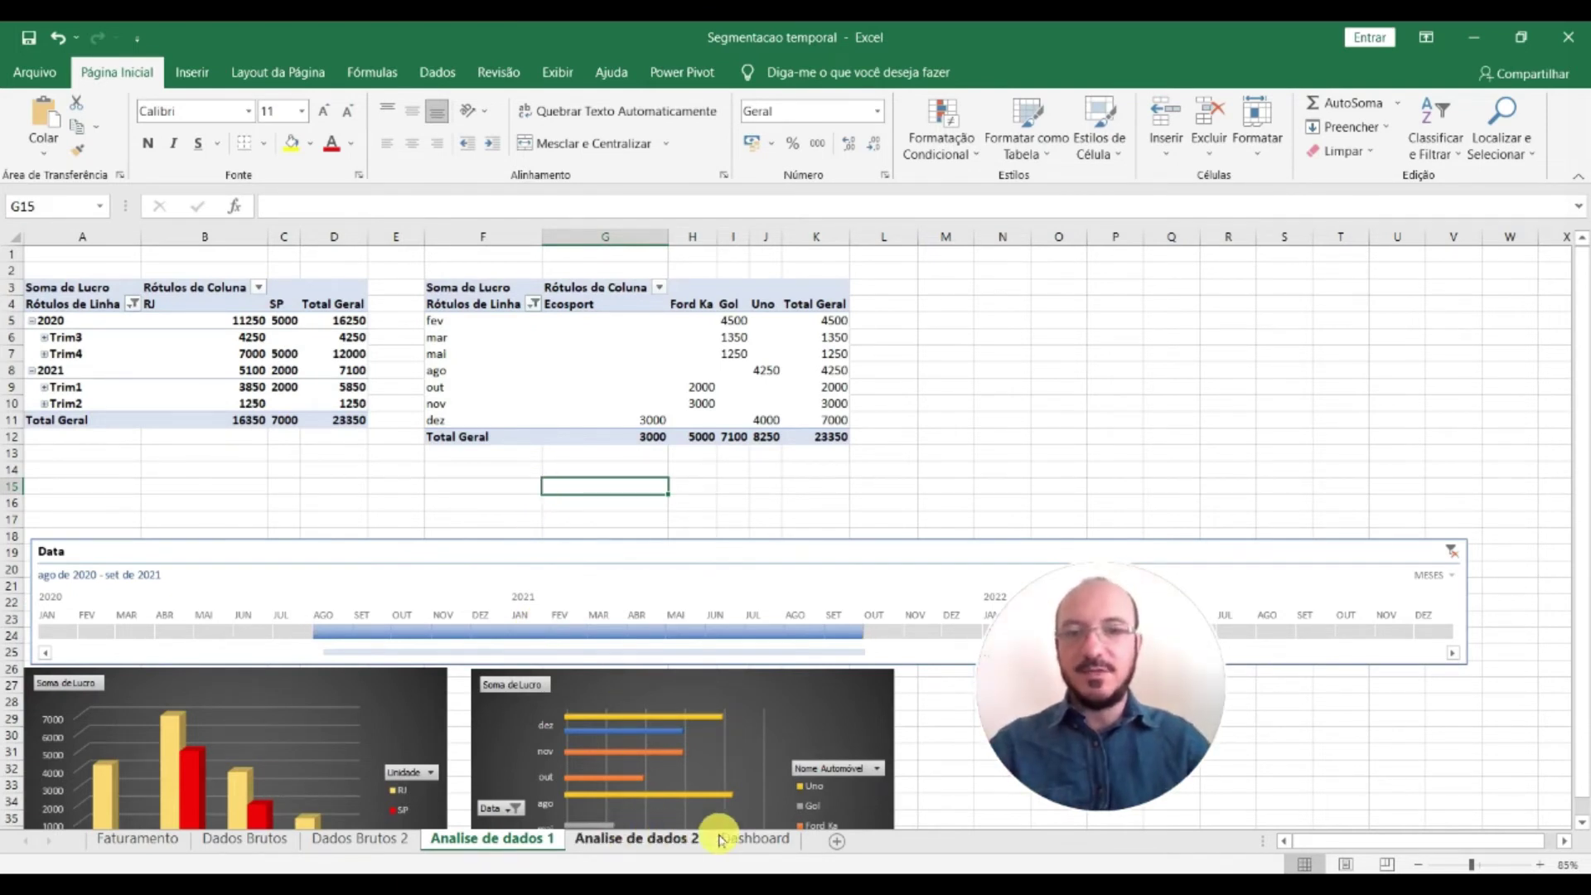
click(647, 839)
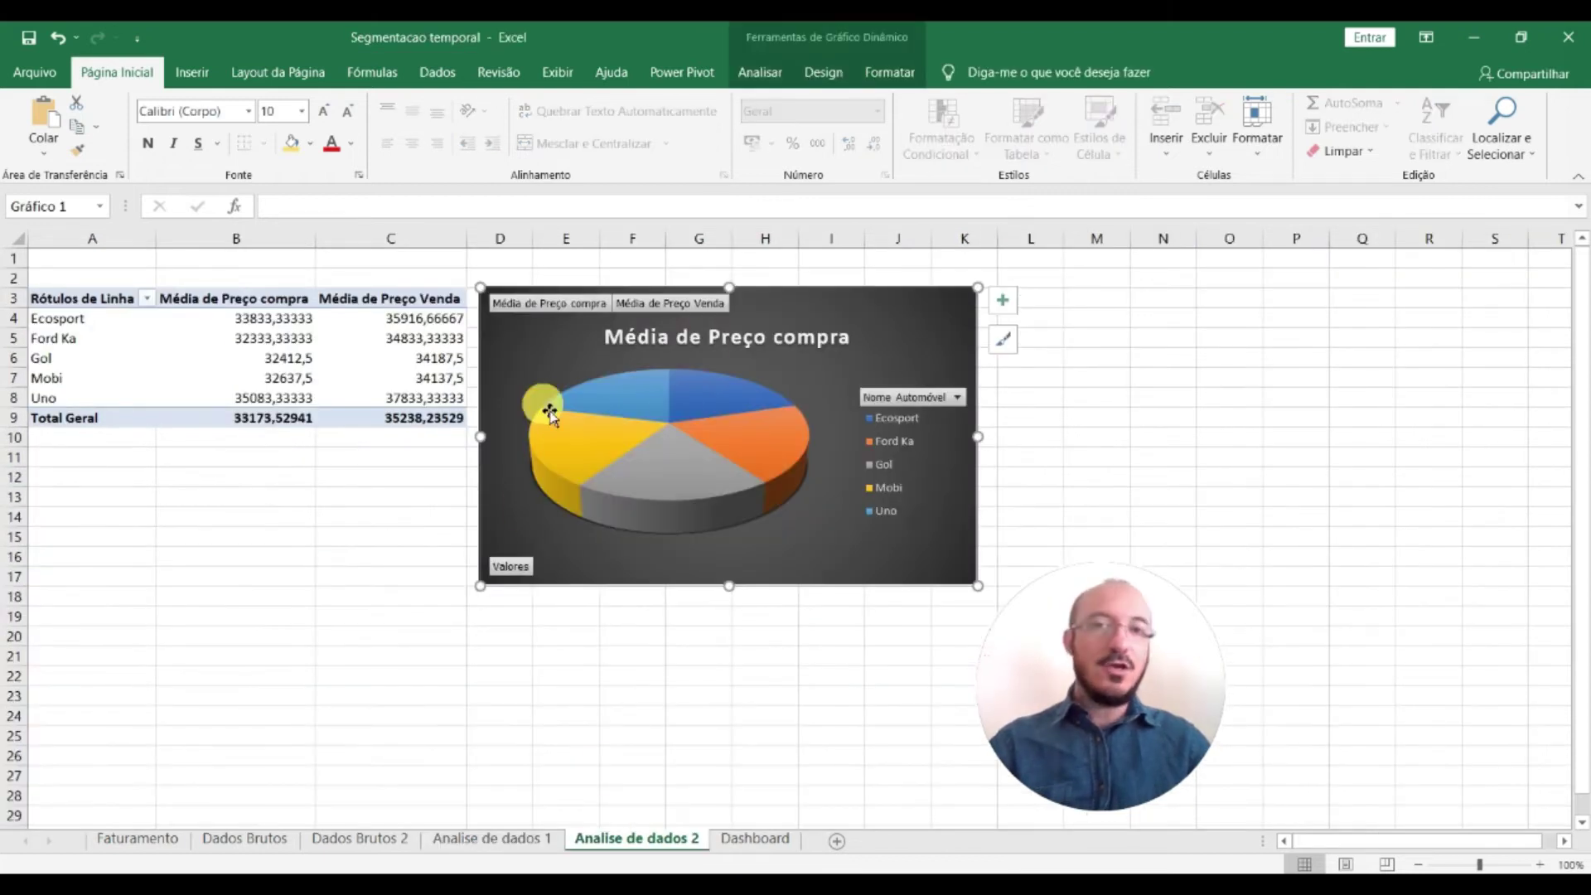
click(752, 839)
Set the Dashboard timeline to ago 2020 - fev 2021 and check the filtered pivot tables on Analise de dados 1
drag(865, 698, 584, 694)
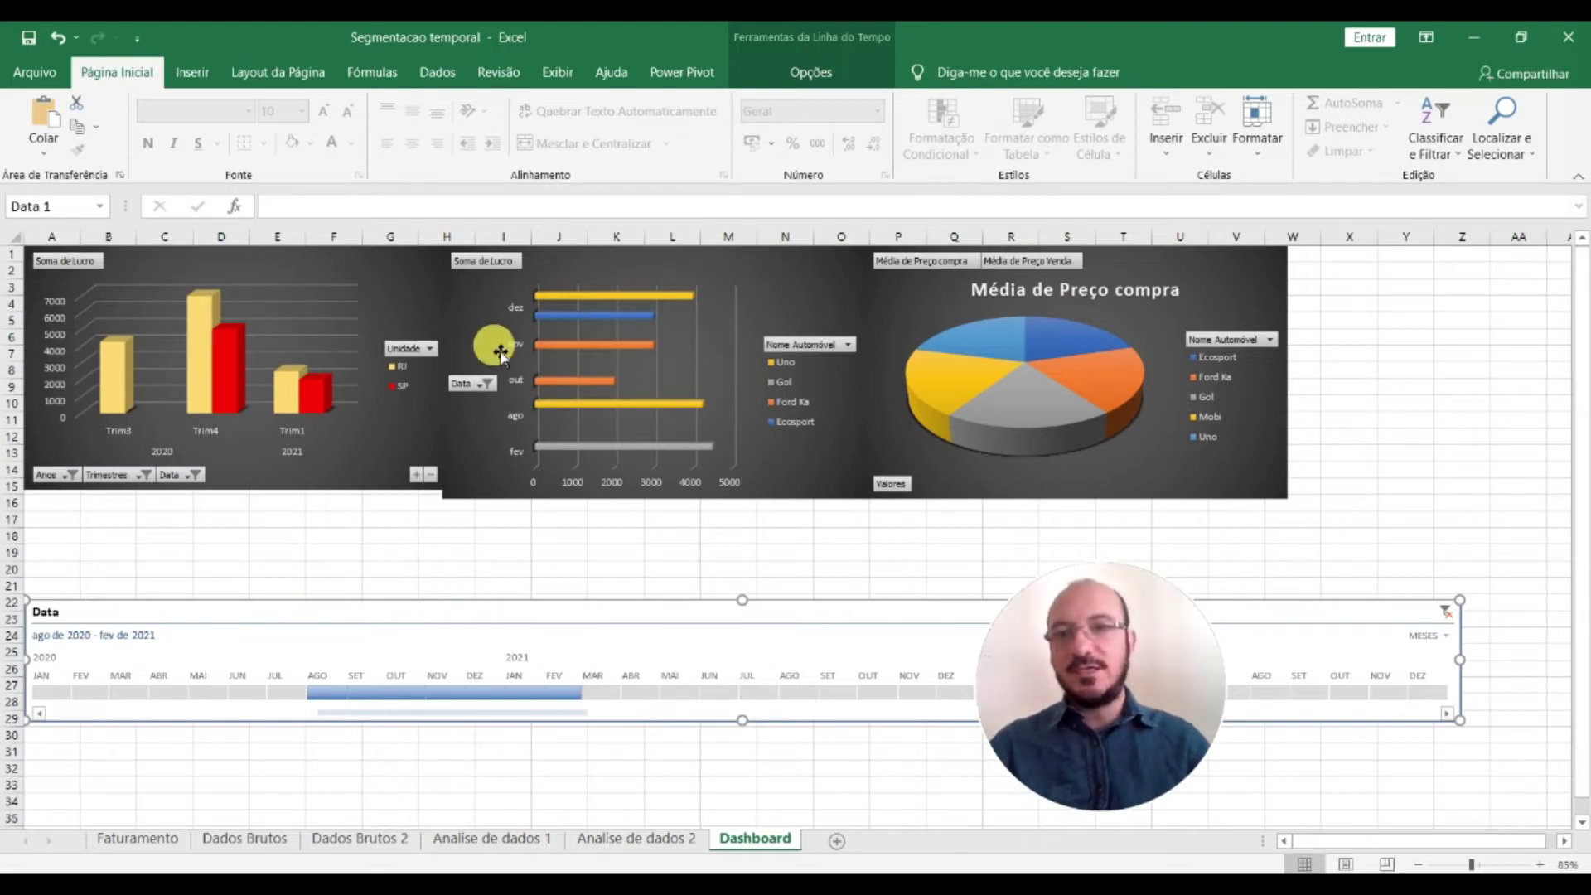
click(491, 839)
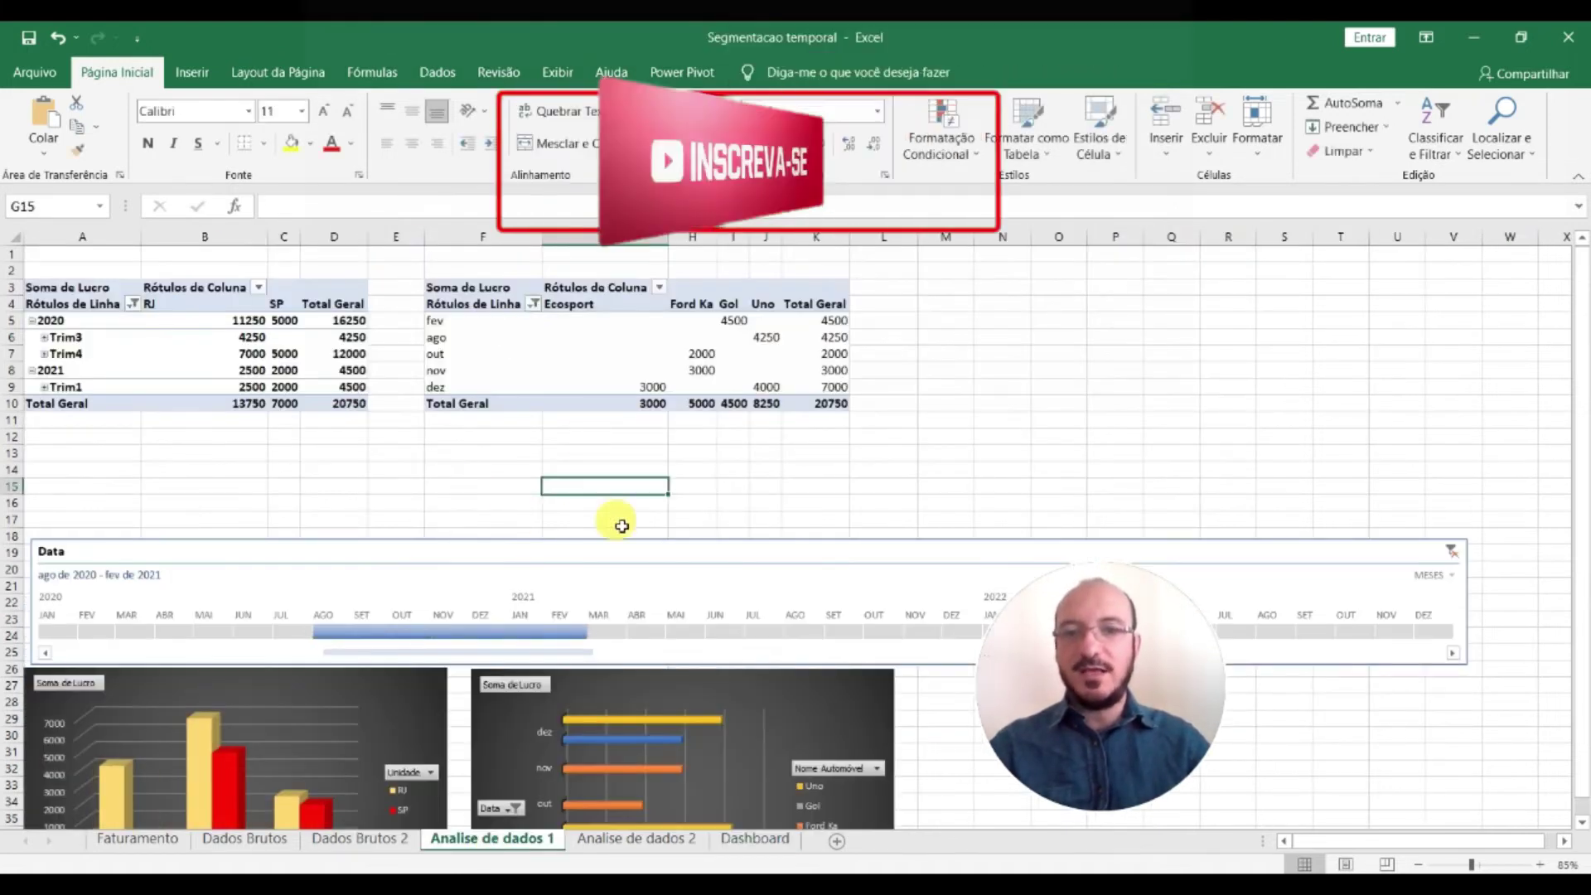
click(755, 839)
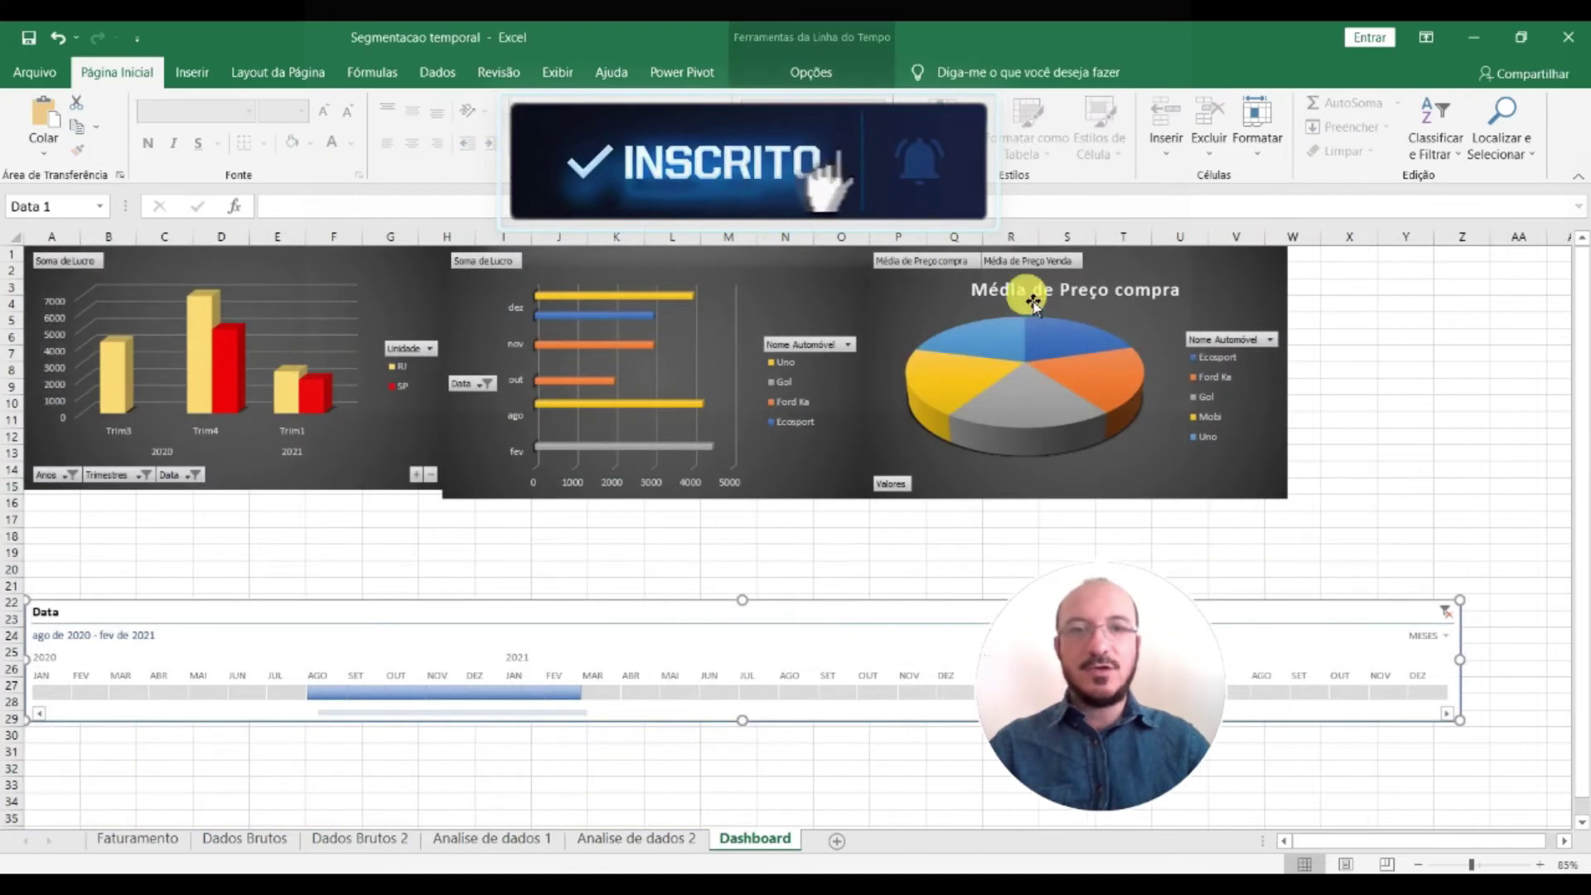
Check the timeline option offered for the average price pivot table on Analise de dados 2, and return to the Dashboard sheet
click(644, 839)
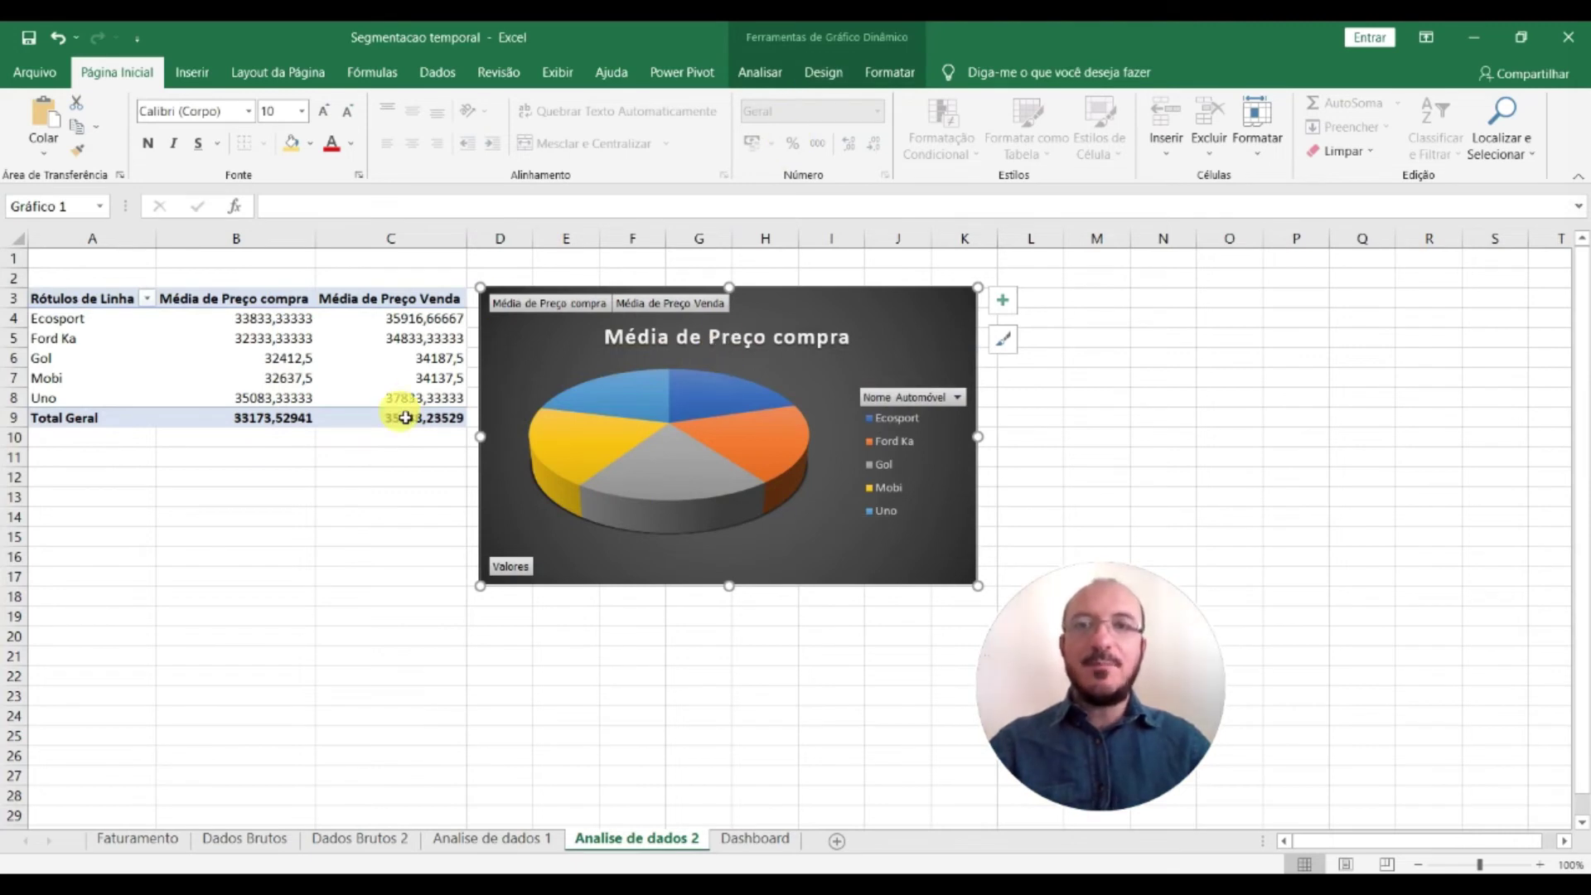
click(374, 373)
click(771, 73)
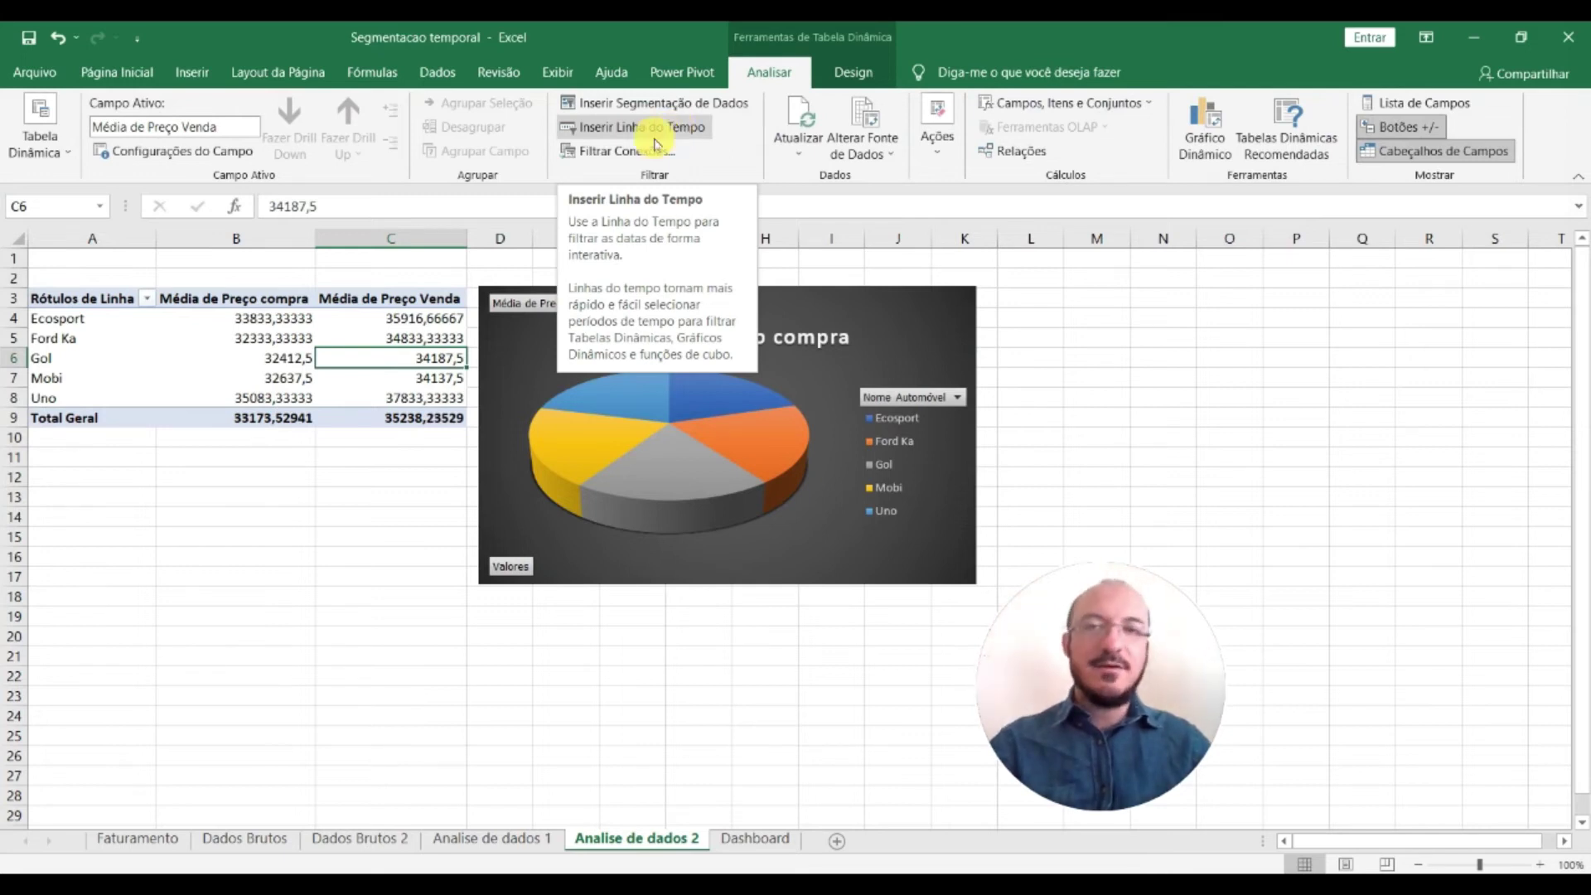
click(733, 840)
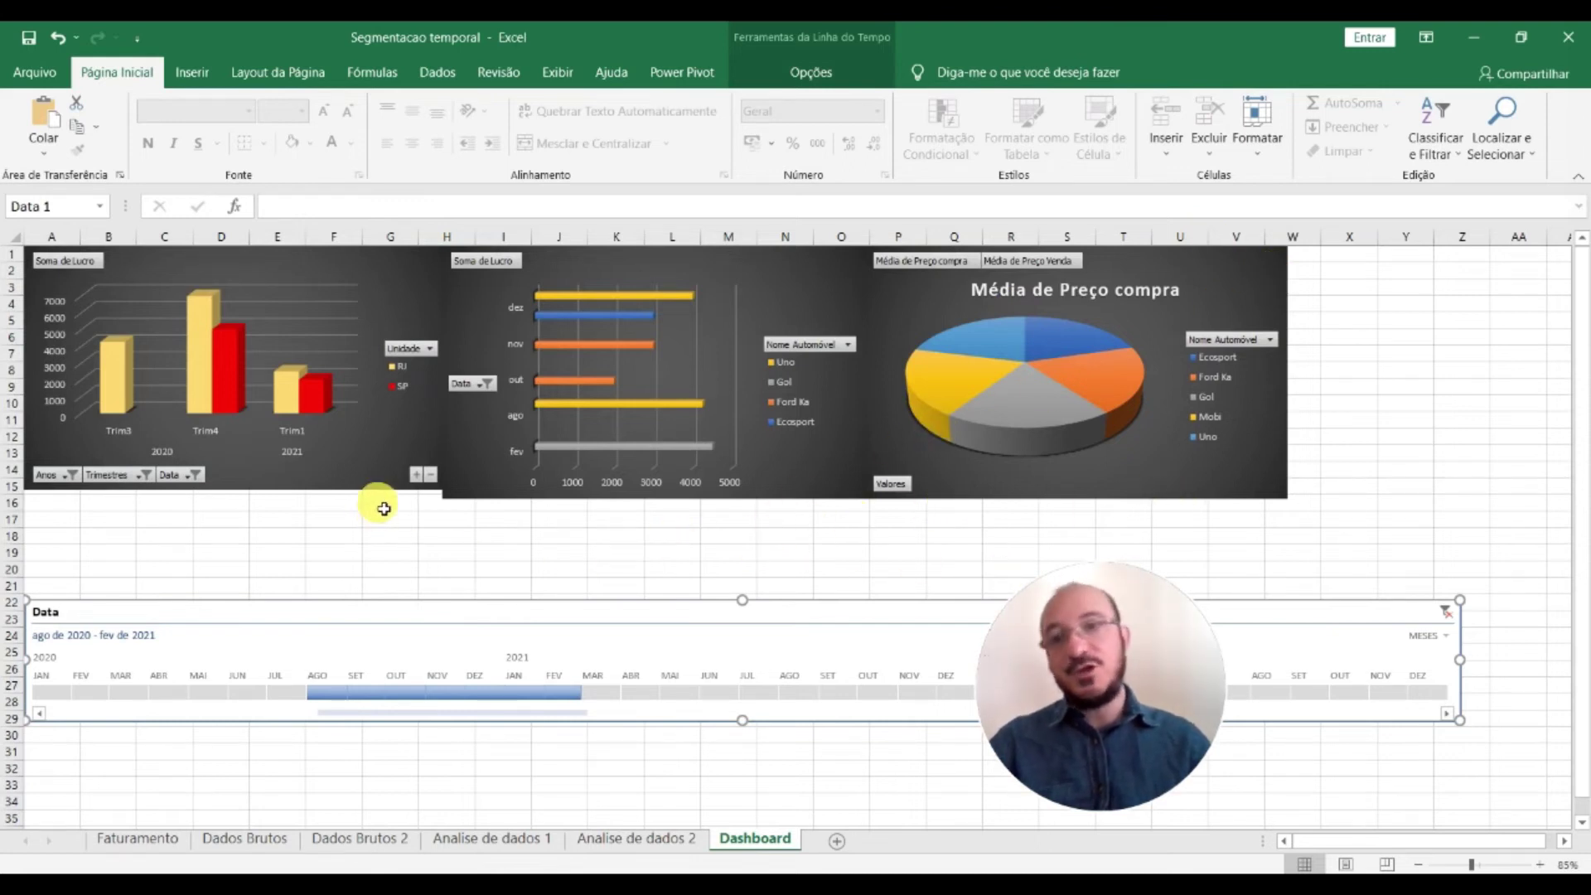
Stretch the quarterly profit column chart slightly downward to match the height of the neighbouring charts
click(342, 487)
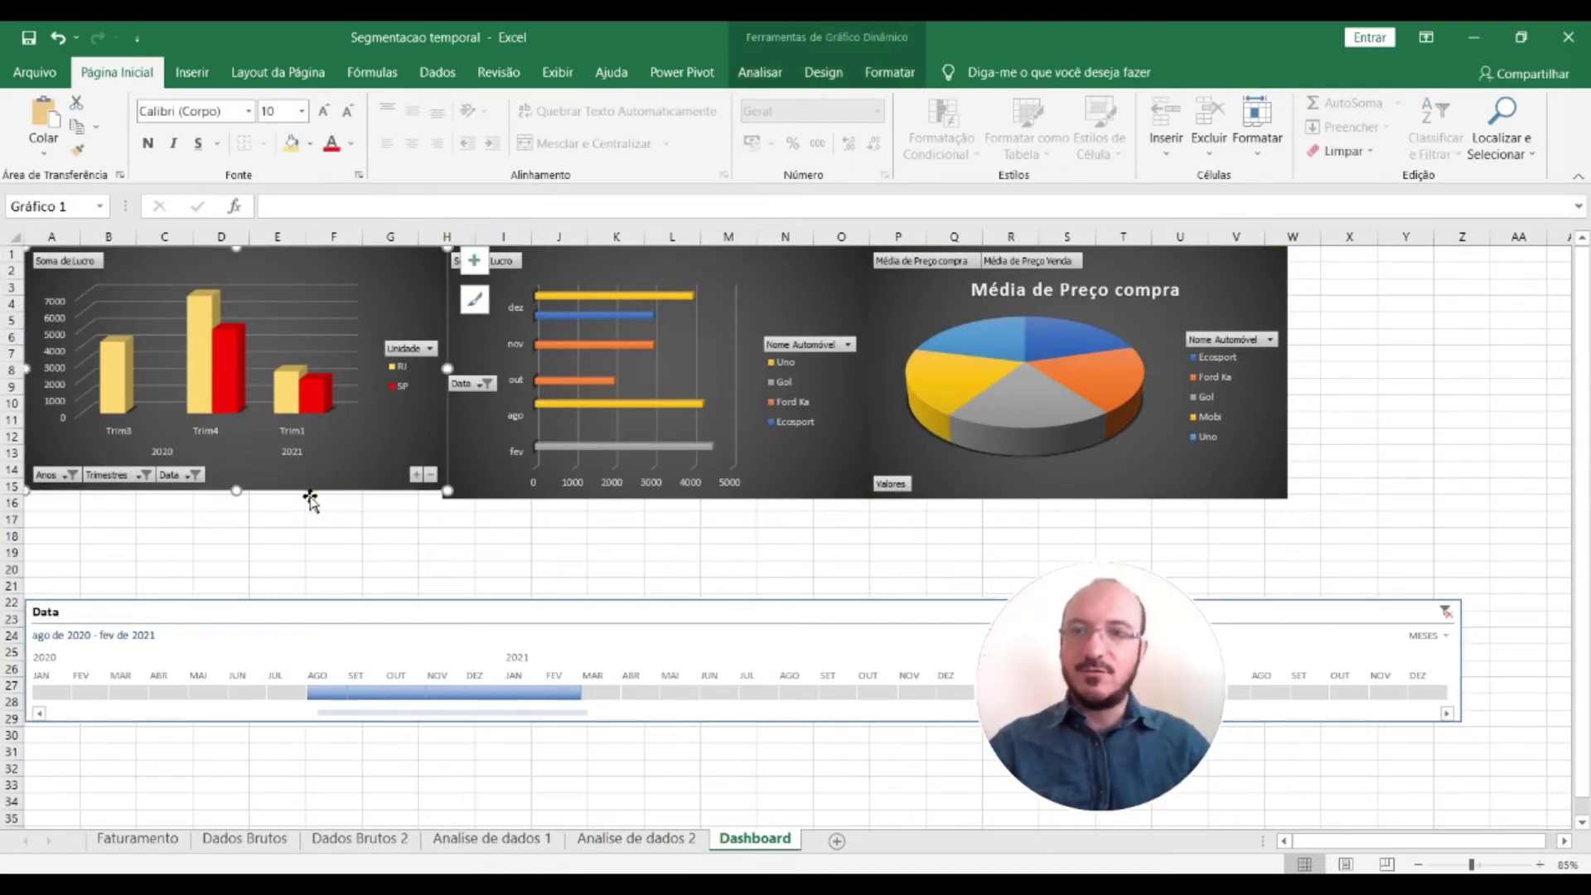
drag(238, 498, 247, 504)
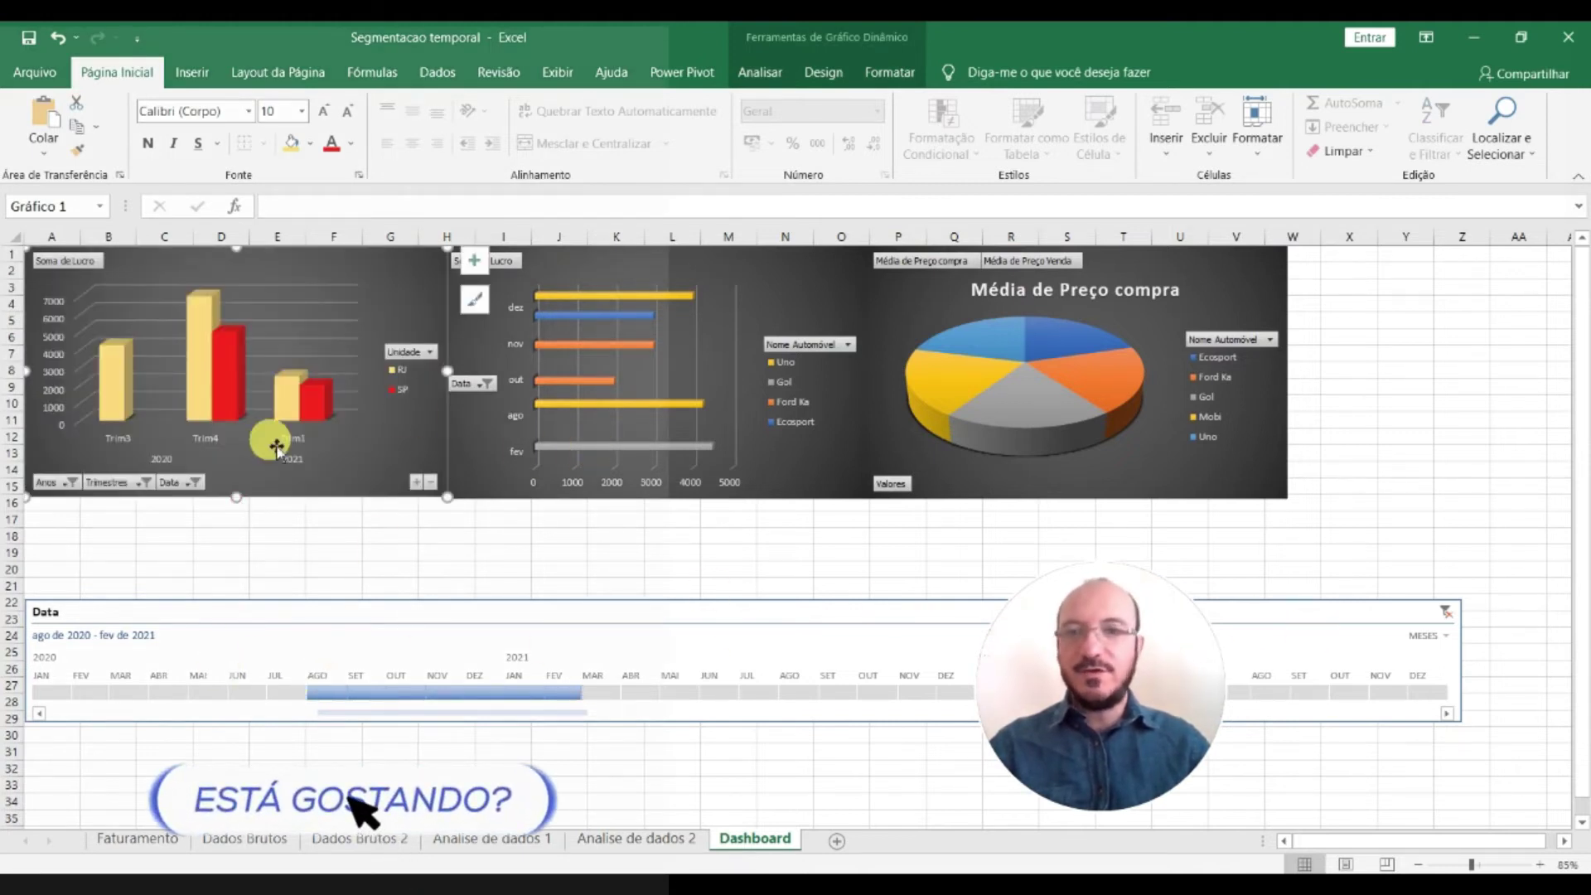
click(728, 241)
click(705, 267)
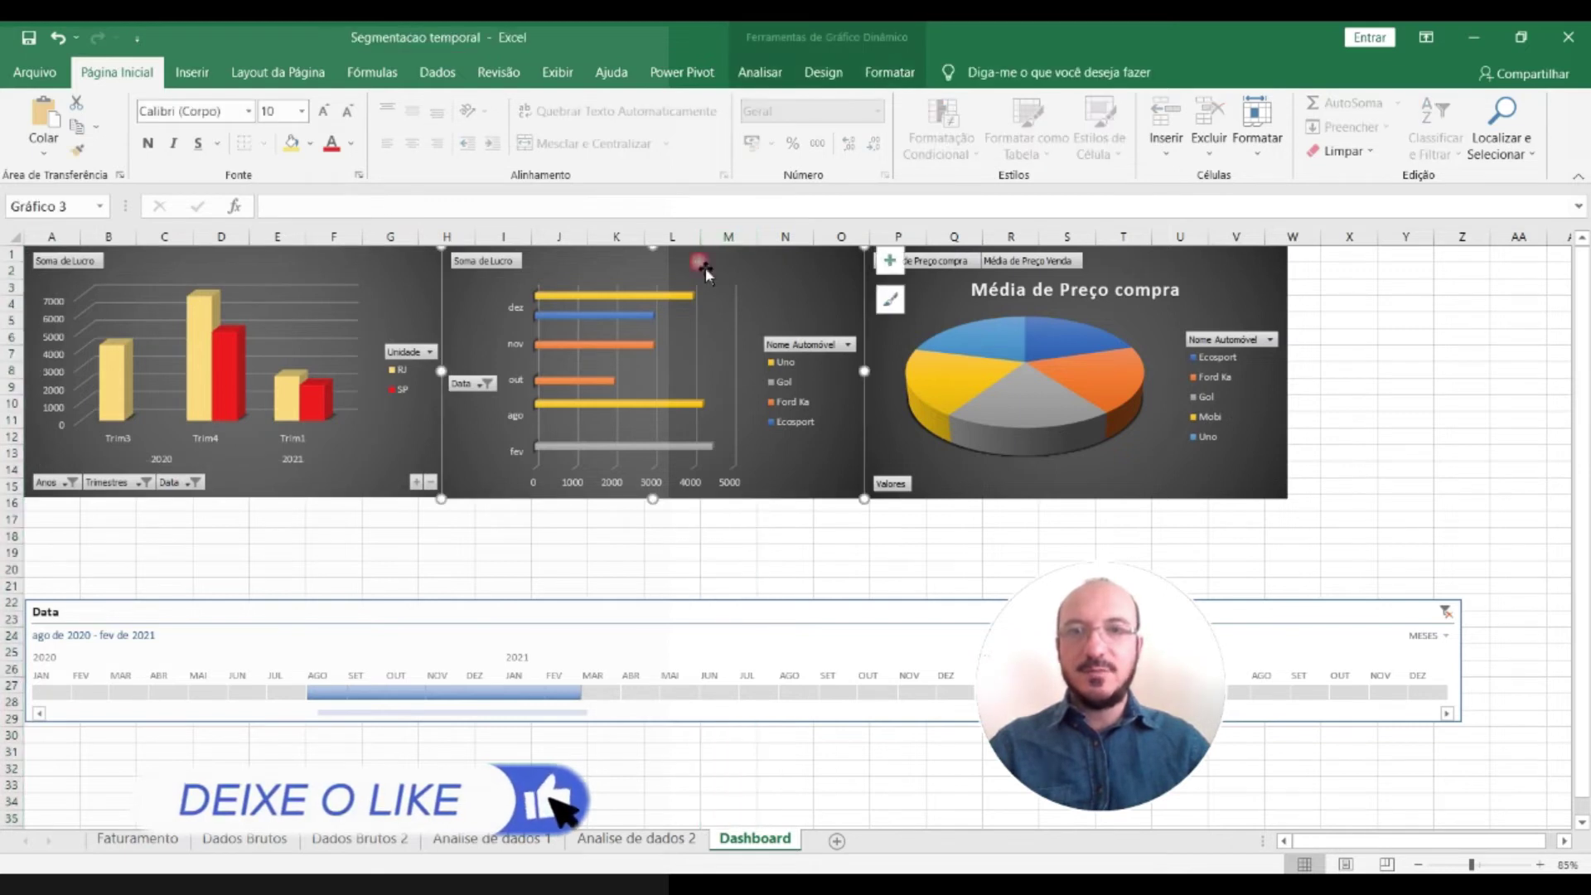
click(891, 358)
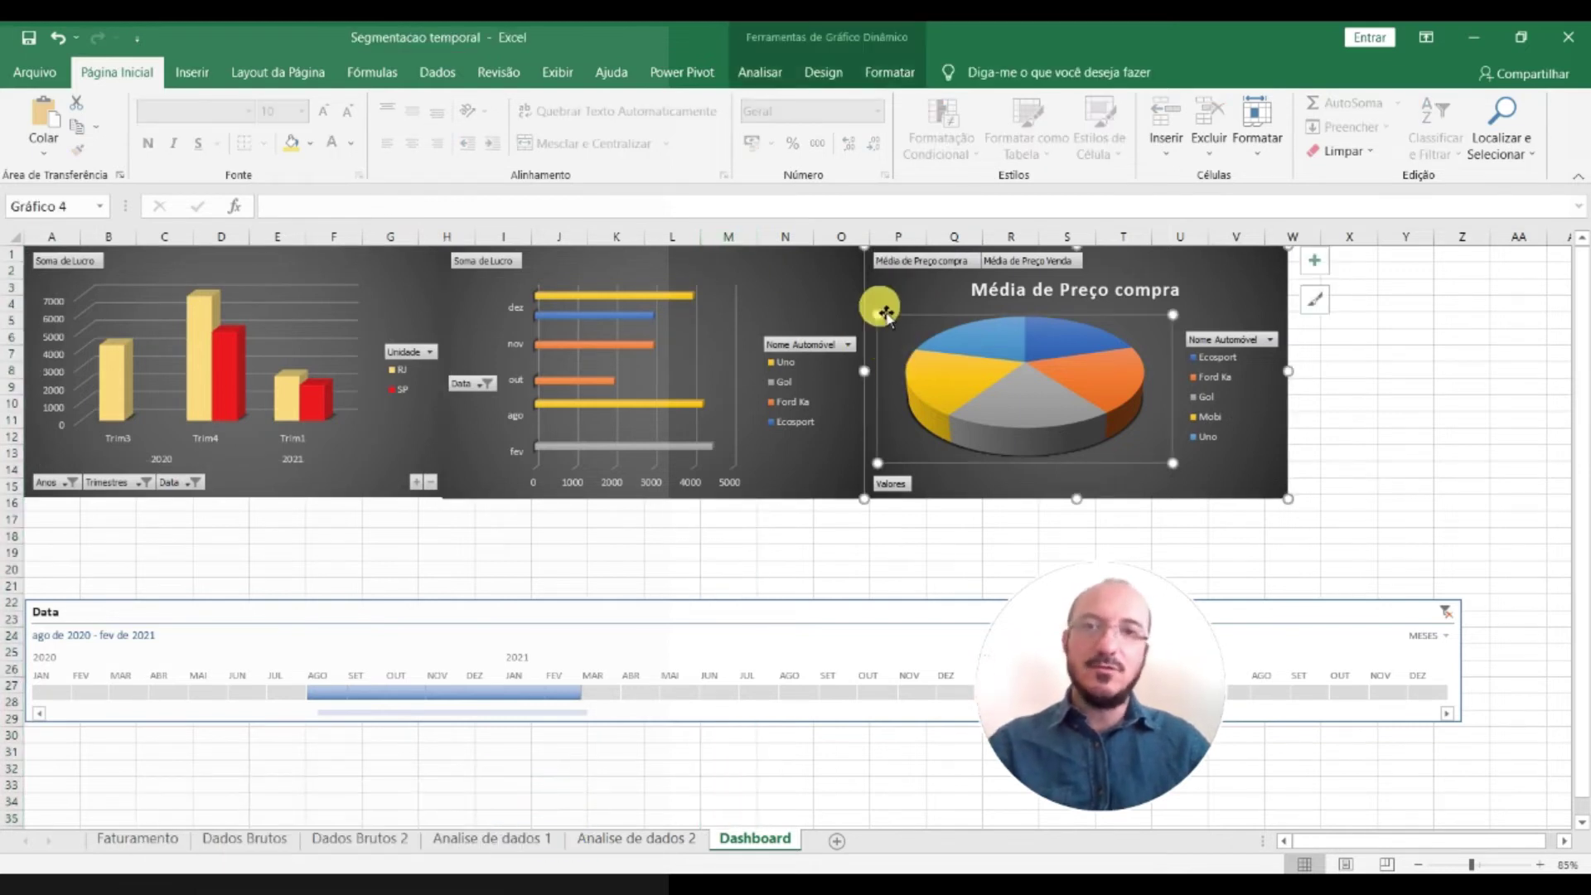
Fill all cells of the Dashboard sheet with black, and replace that fill with dark gray
click(241, 551)
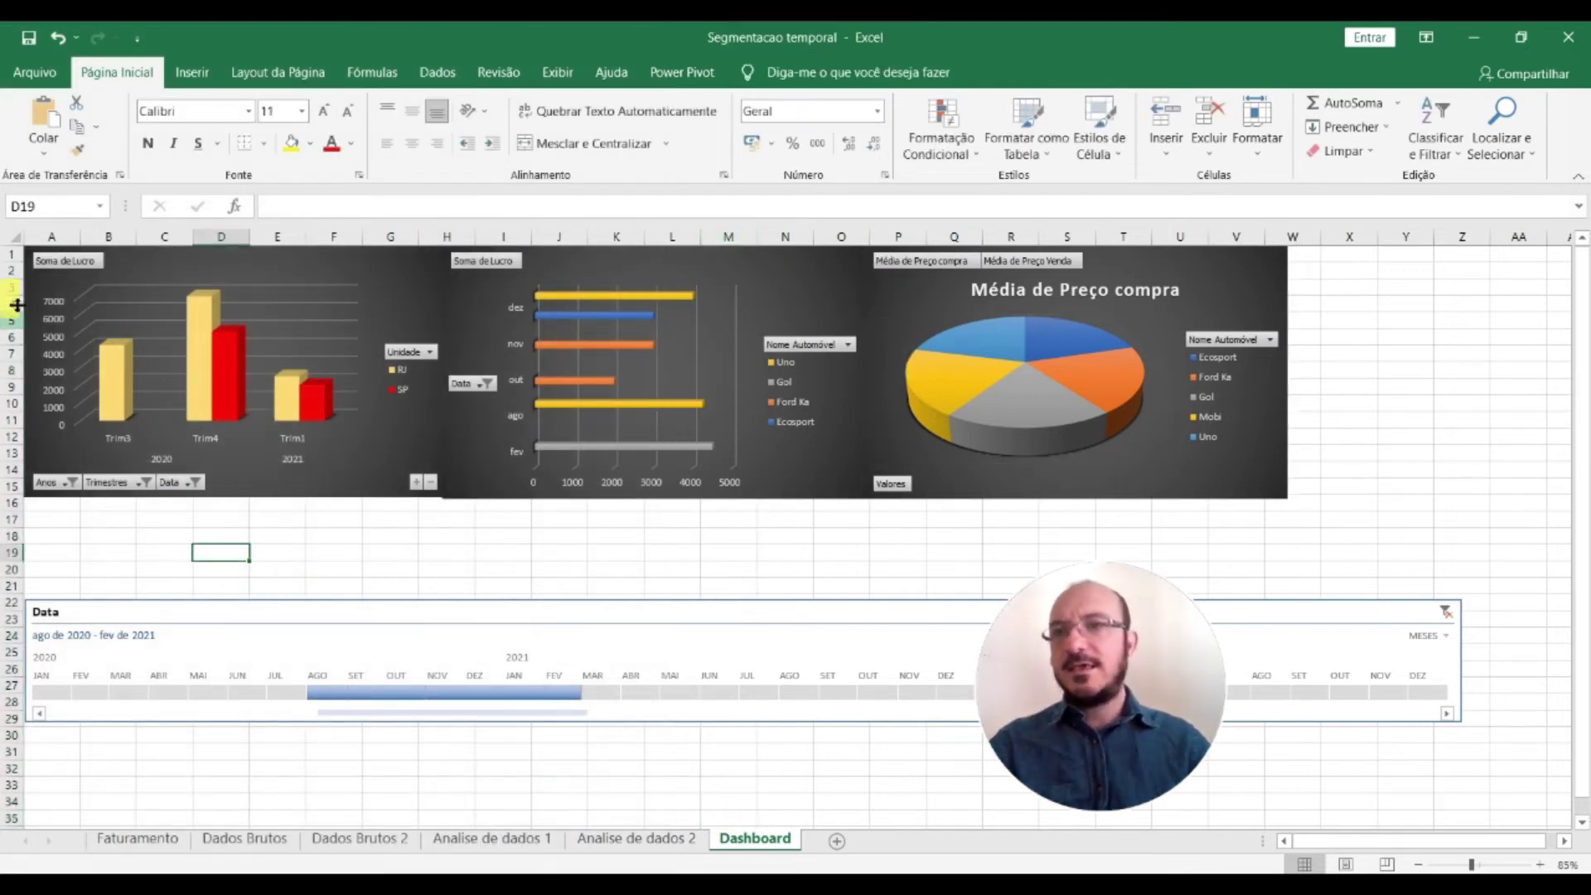
click(15, 242)
click(308, 146)
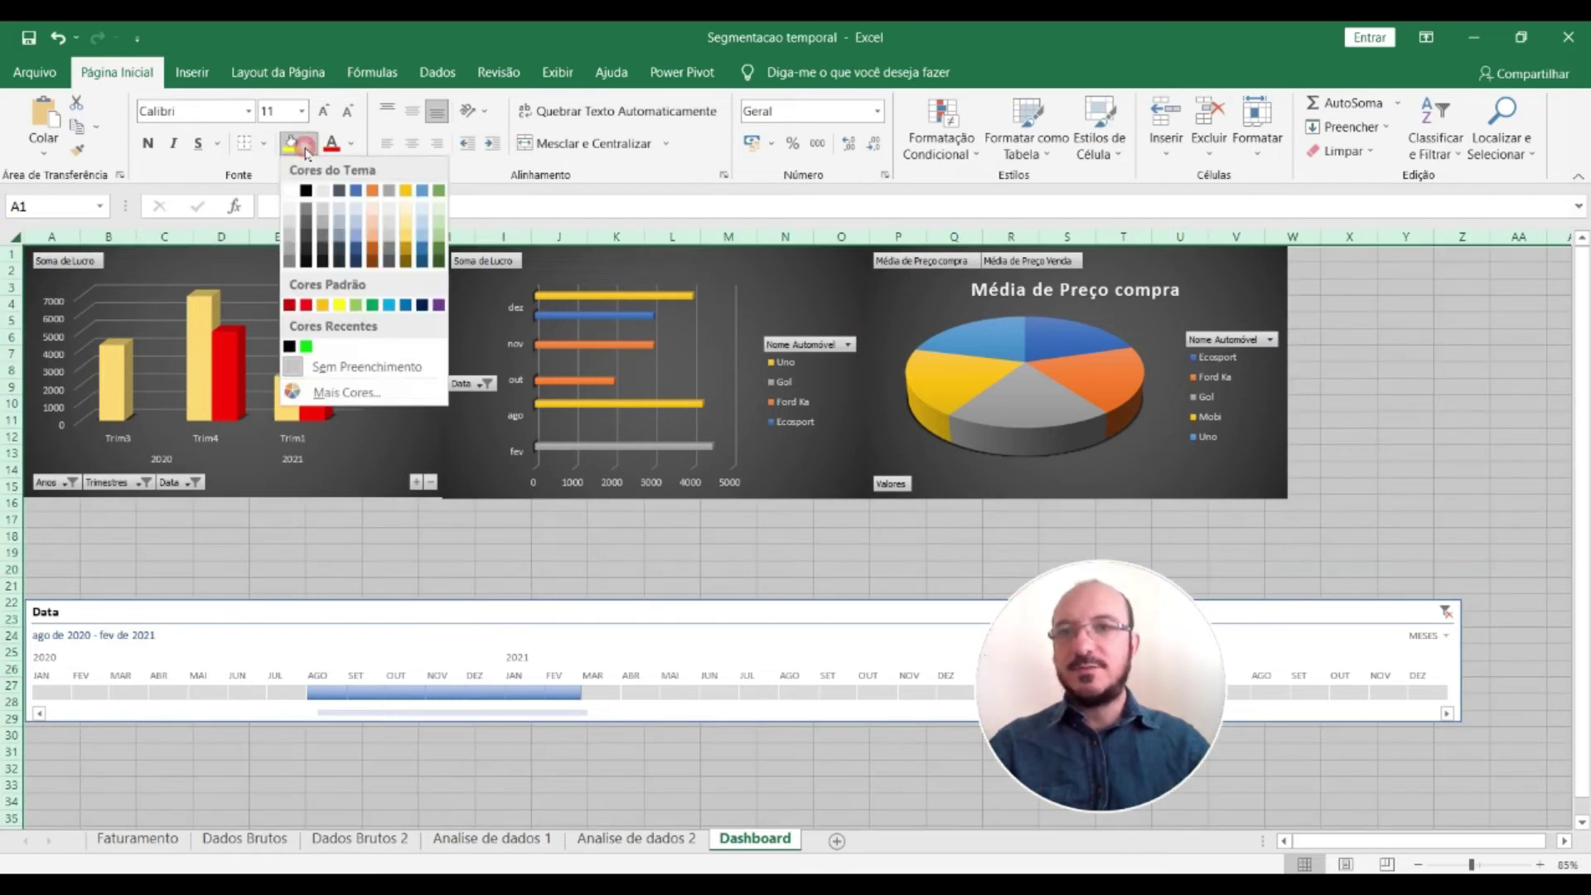
click(306, 192)
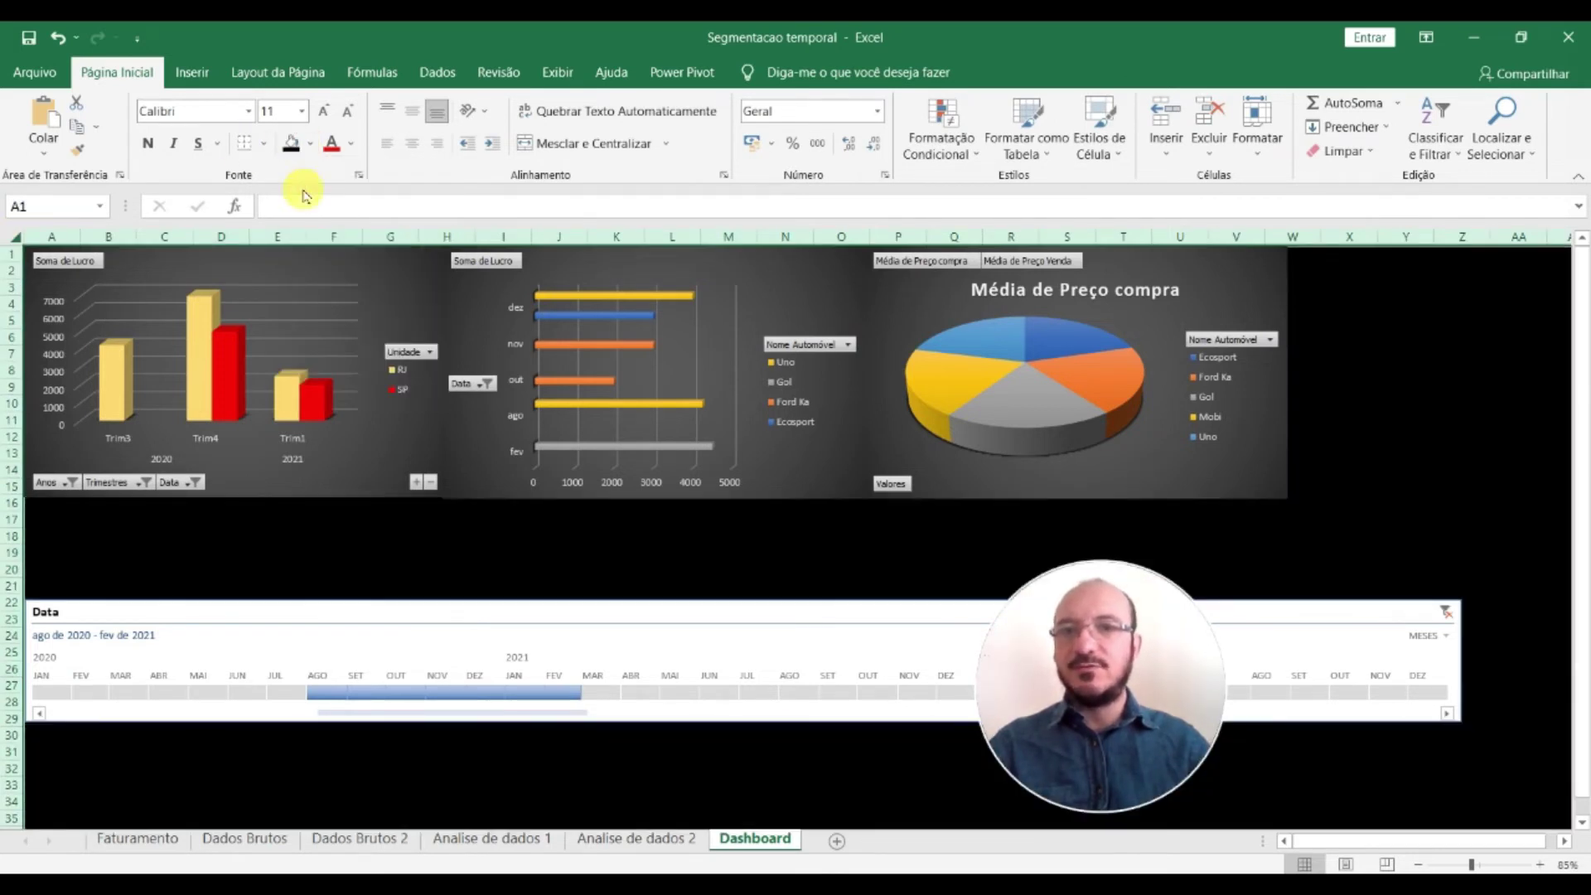
click(309, 145)
click(304, 230)
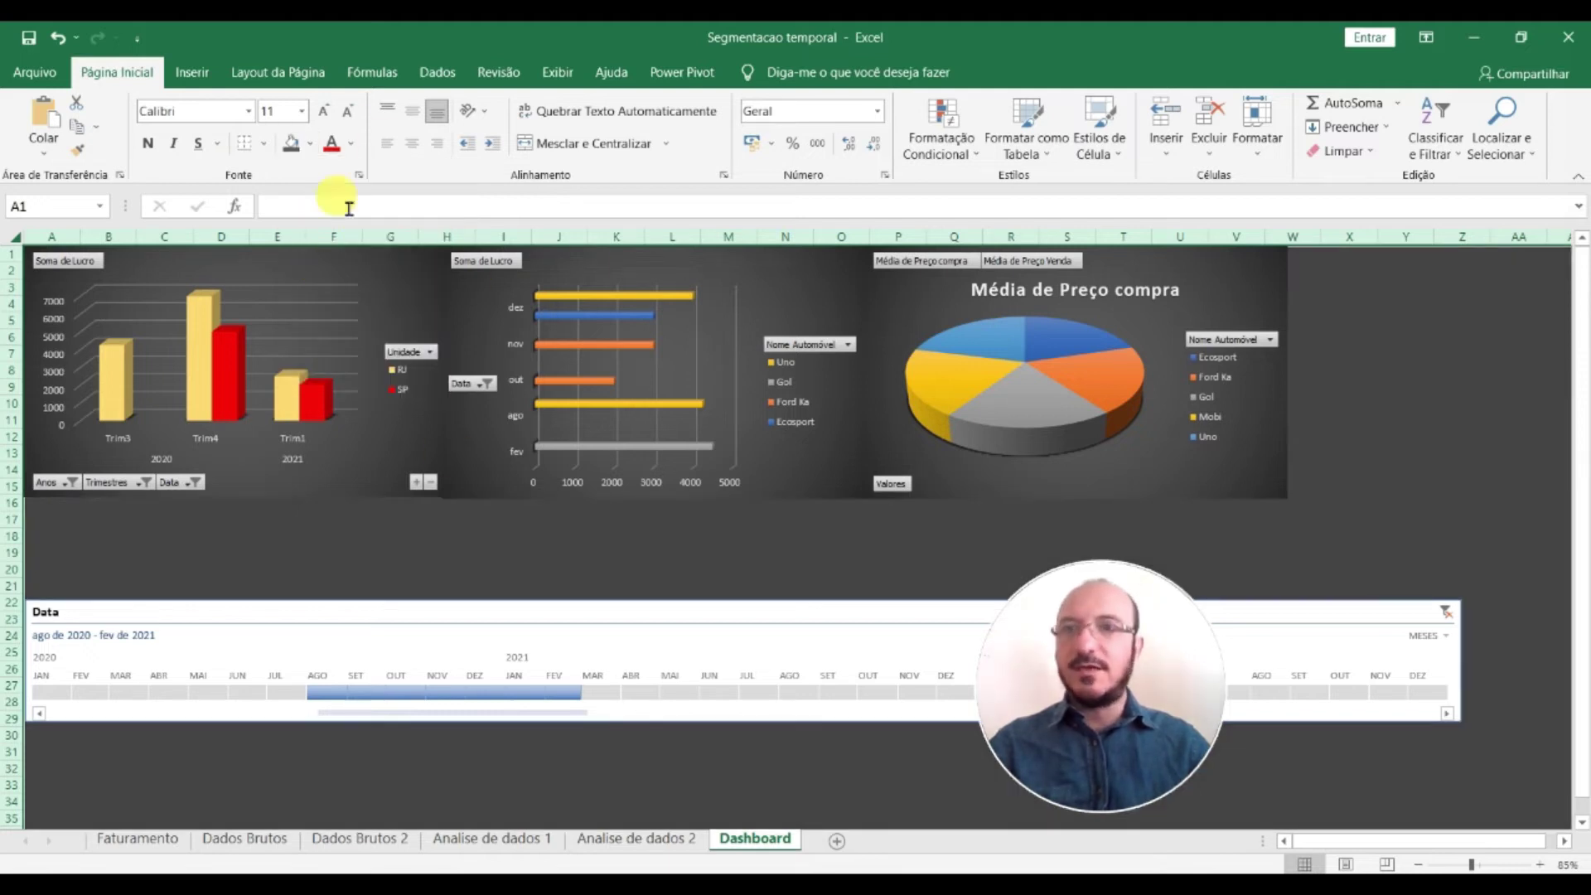
click(463, 567)
Move the timeline up directly beneath the row of charts, leaving the rows below it empty
drag(845, 622, 845, 533)
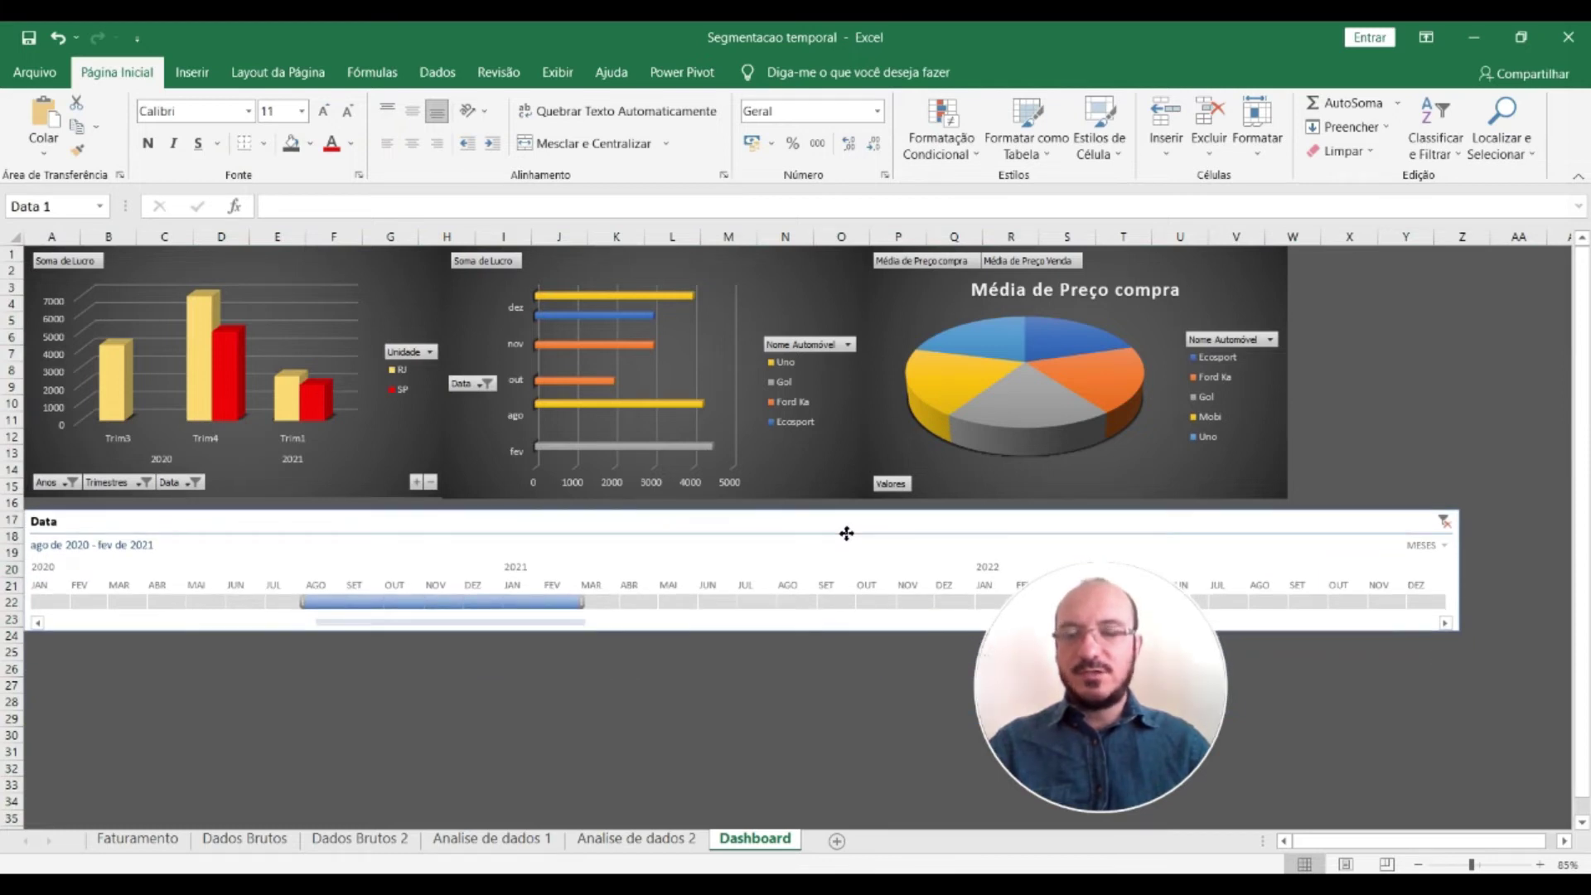
drag(57, 651, 775, 819)
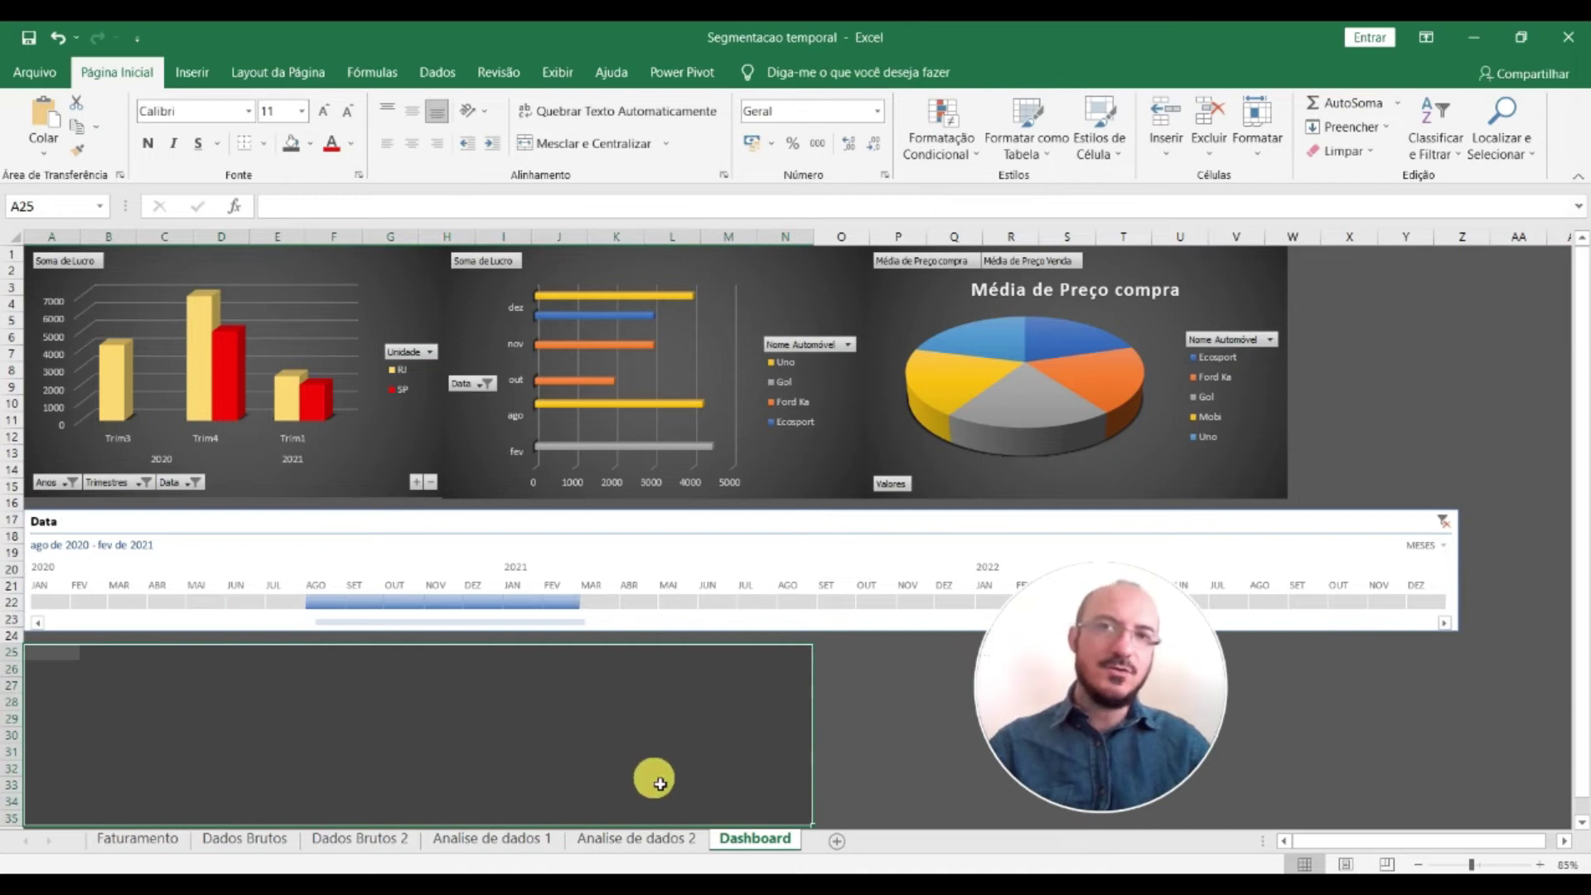
click(277, 344)
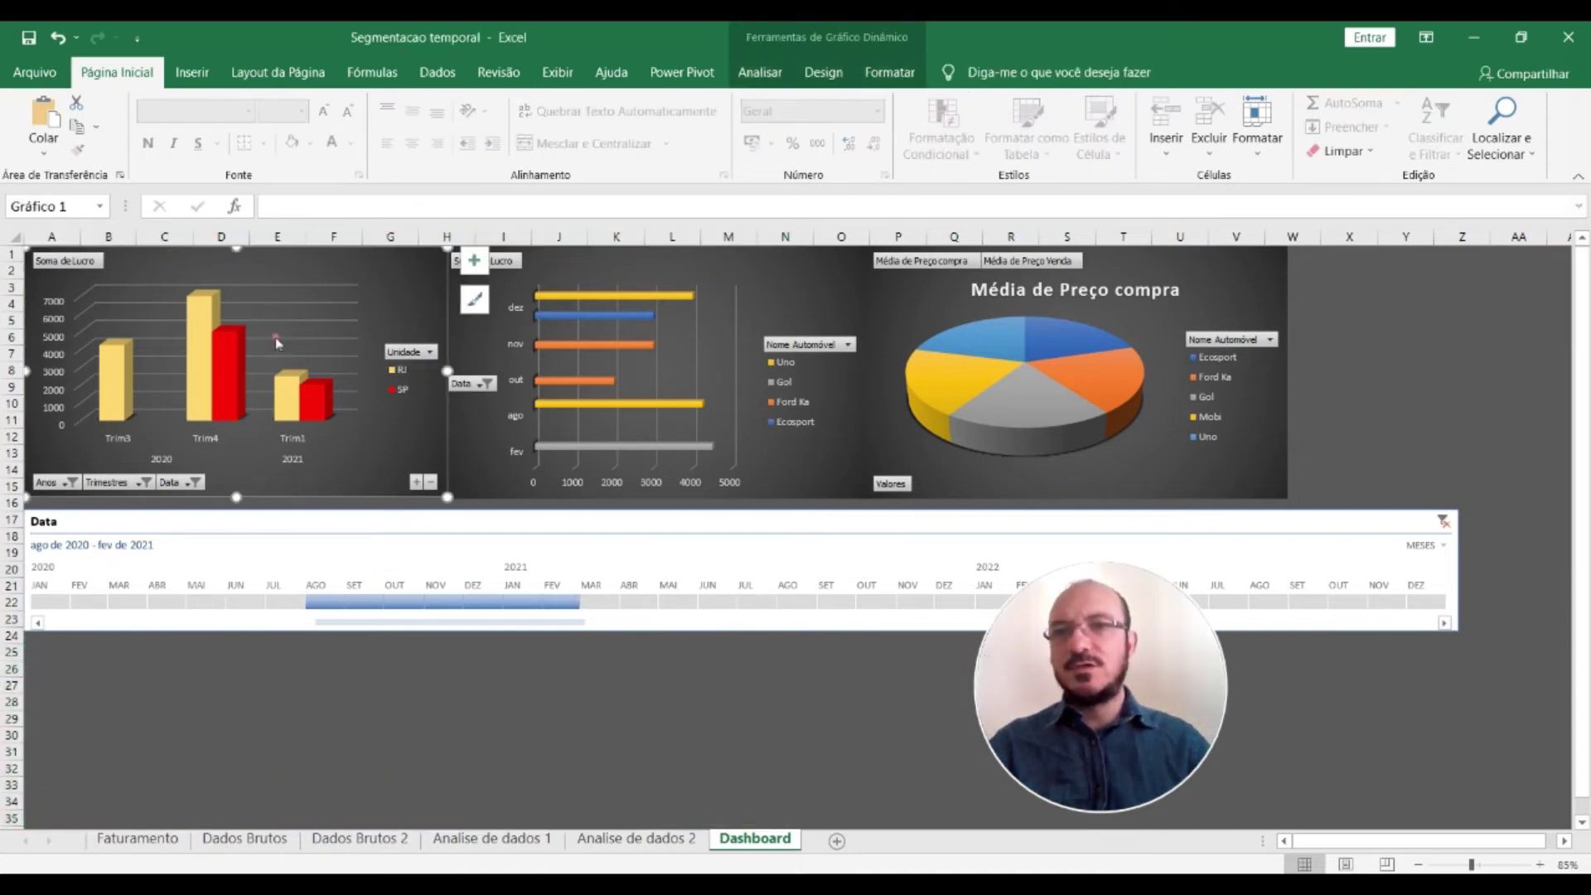
click(437, 660)
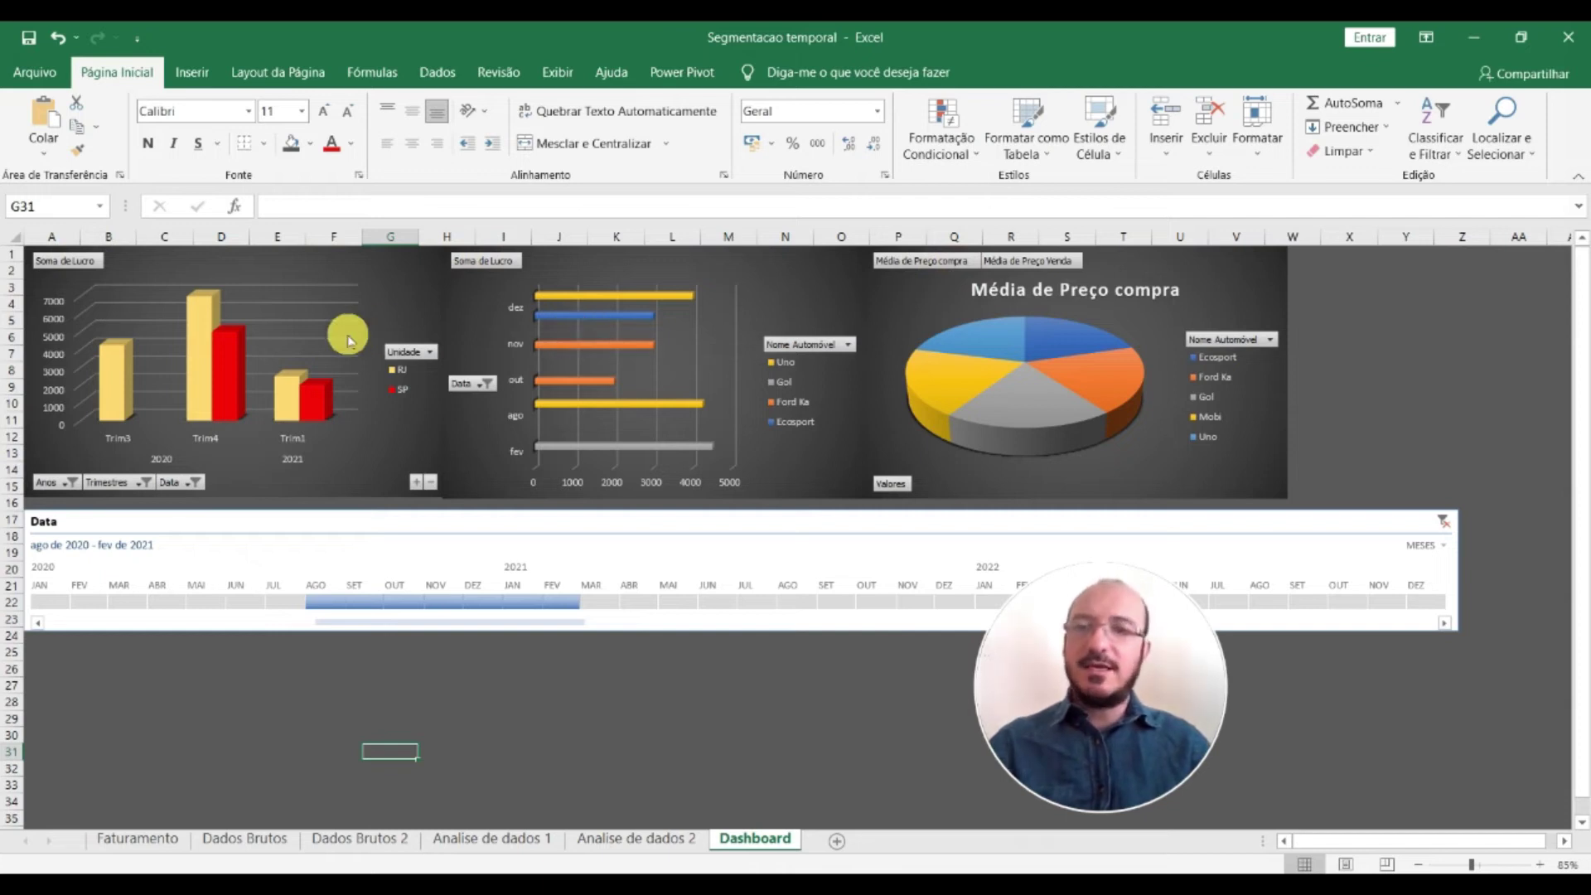
Hide all field buttons on the quarterly profit column chart
scroll(346, 336, up, 1)
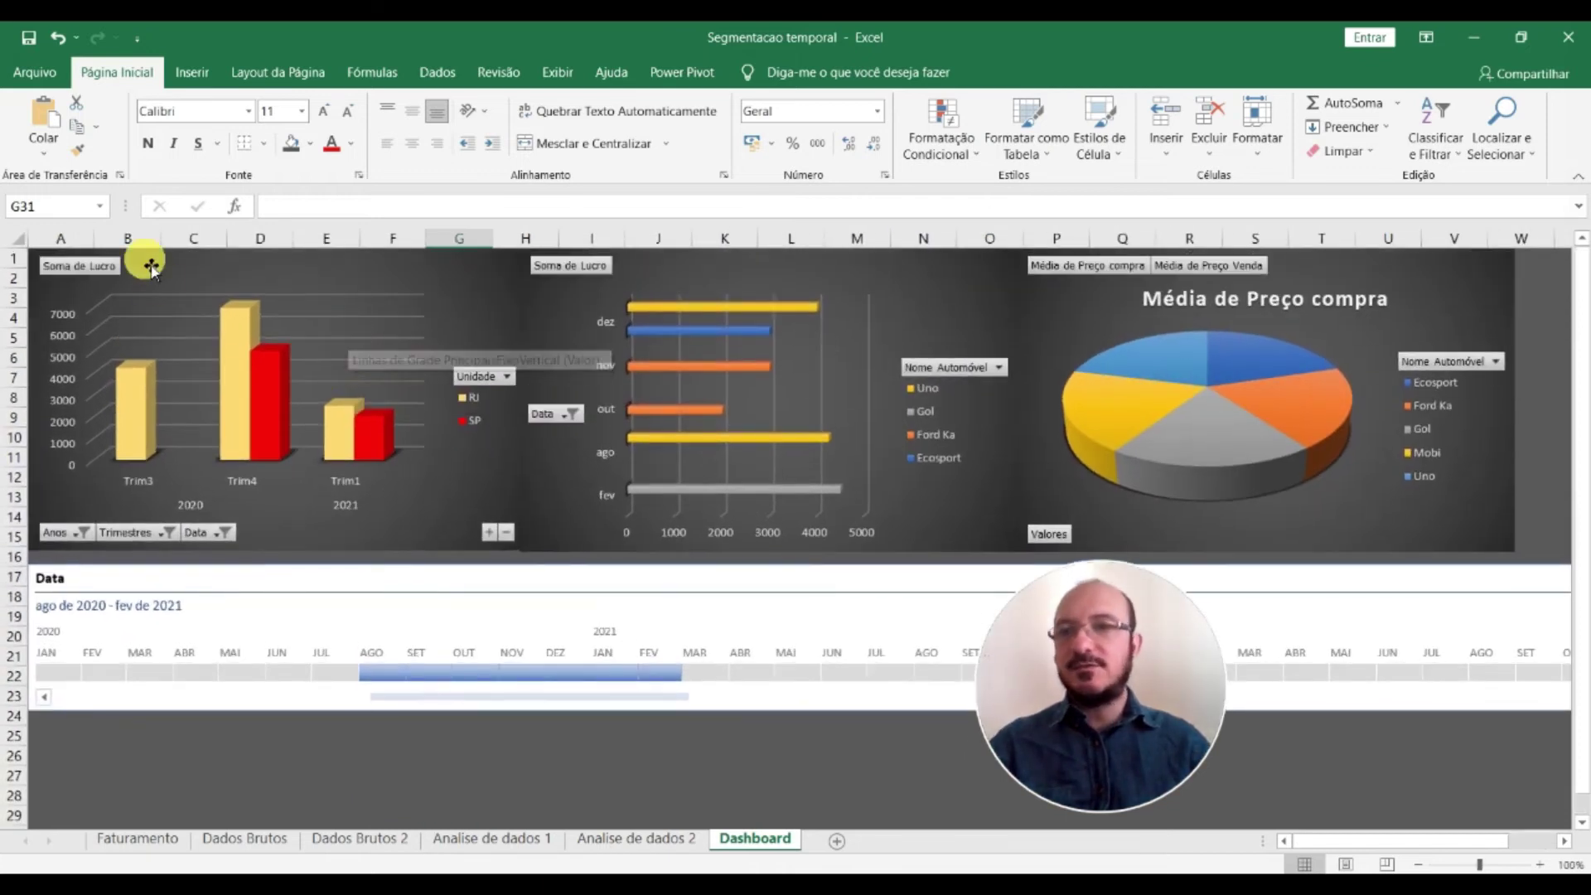
right_click(141, 266)
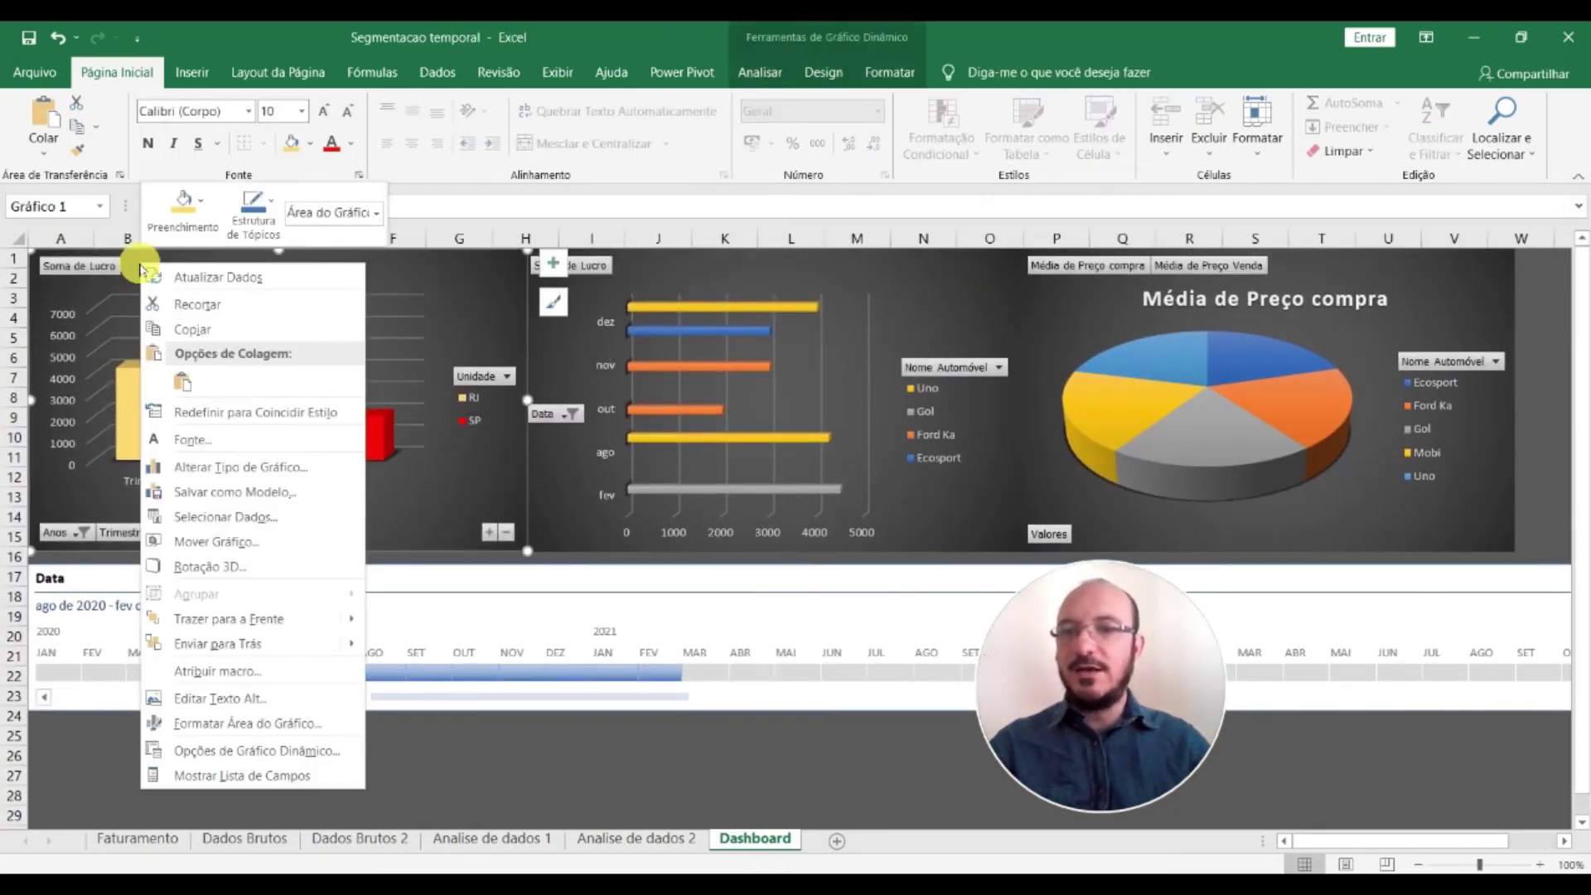
right_click(80, 268)
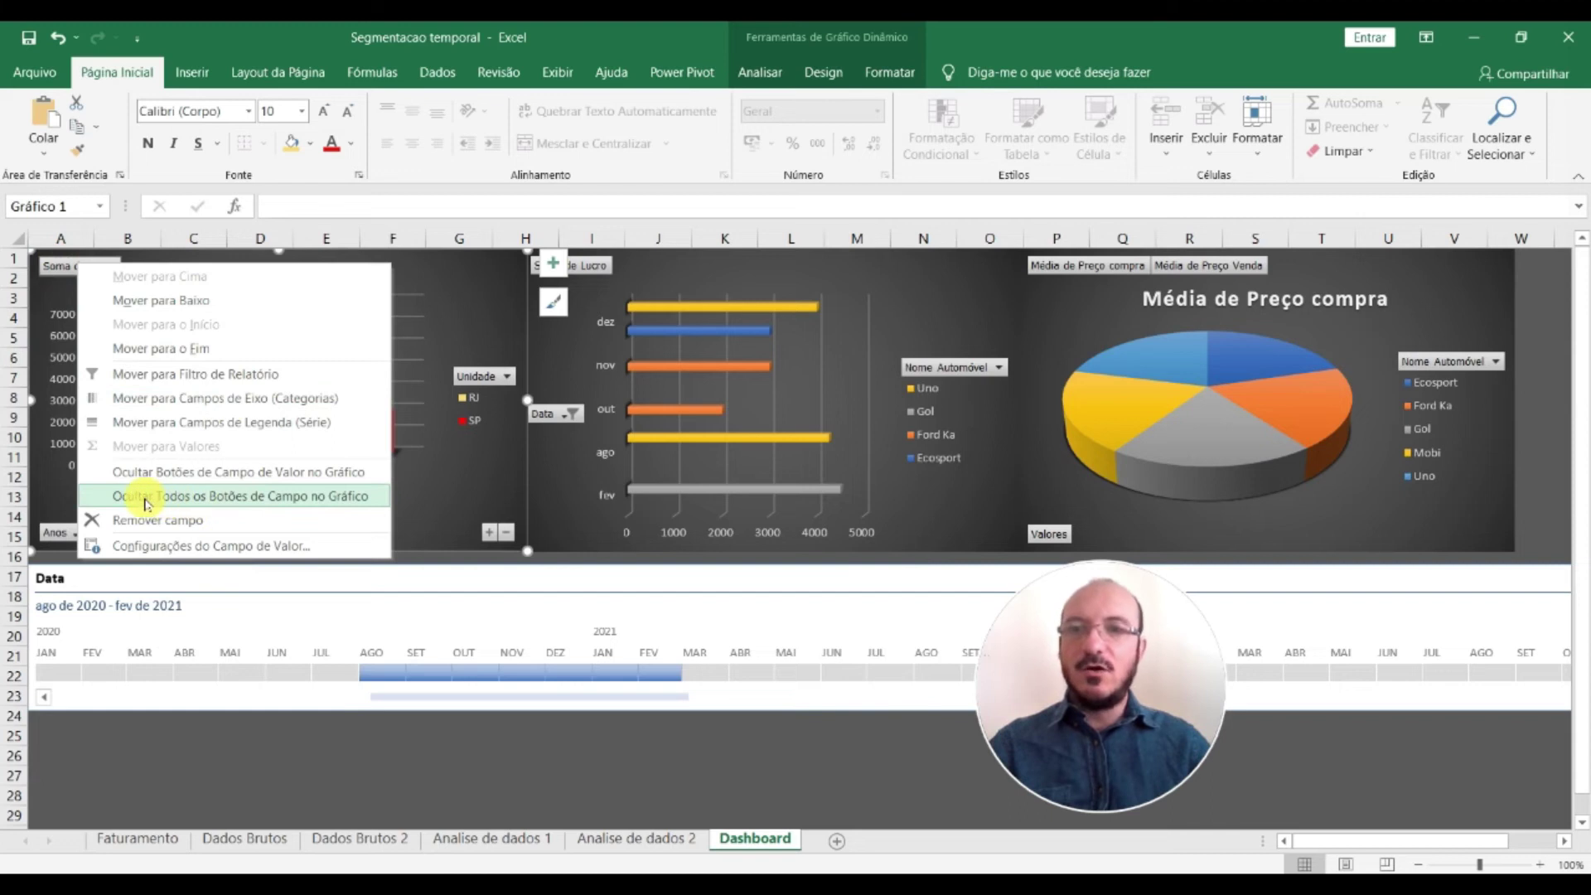
click(294, 500)
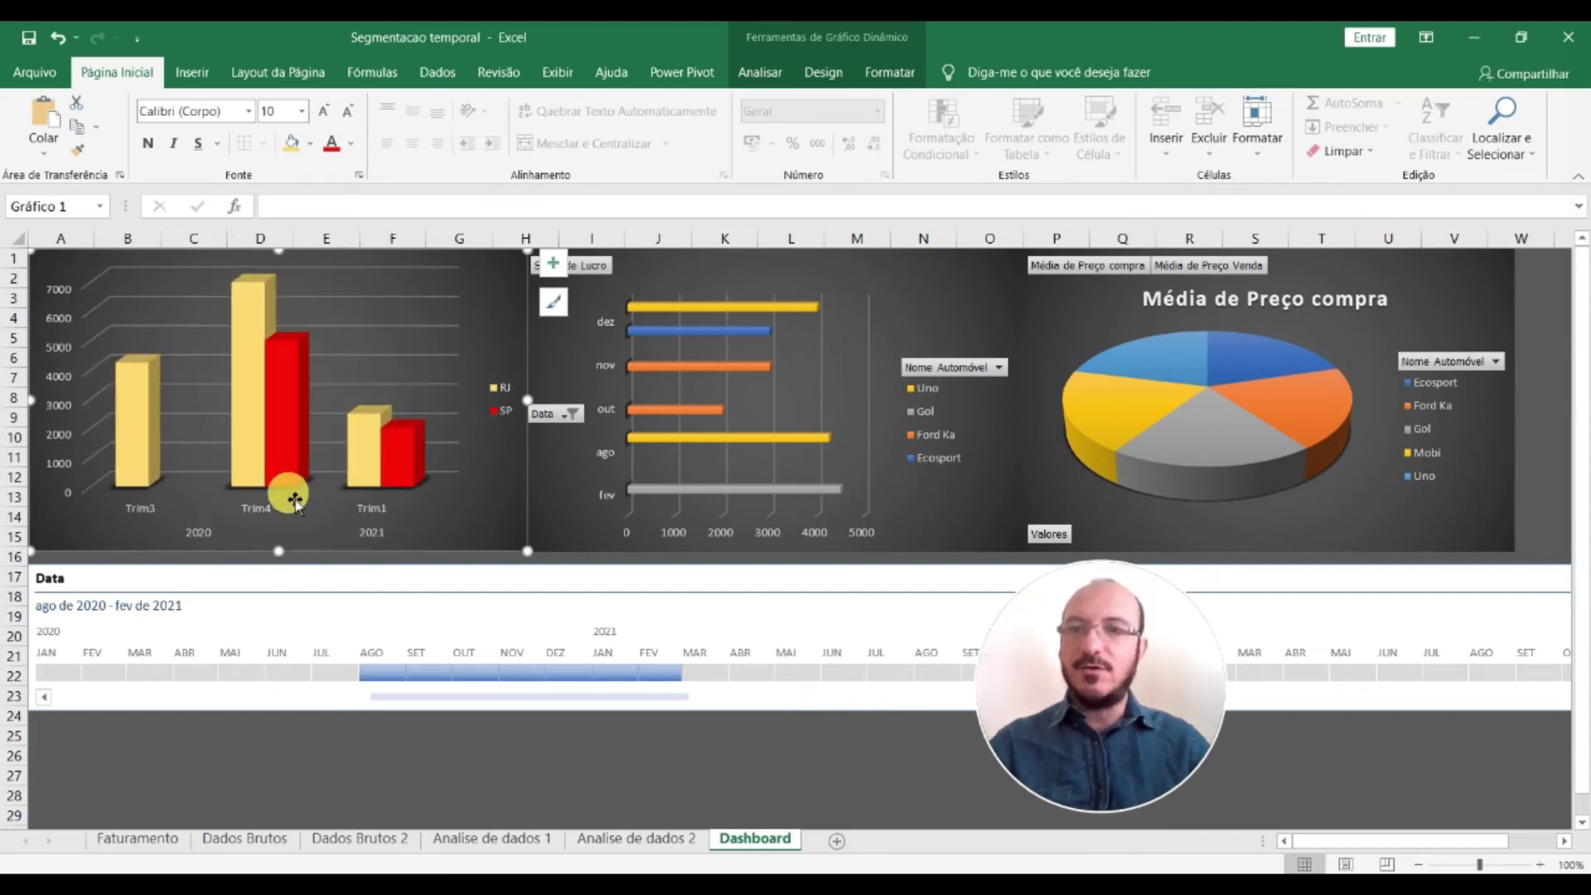
Hide all field buttons on the monthly profit bar chart and on the average purchase price pie chart
right_click(636, 267)
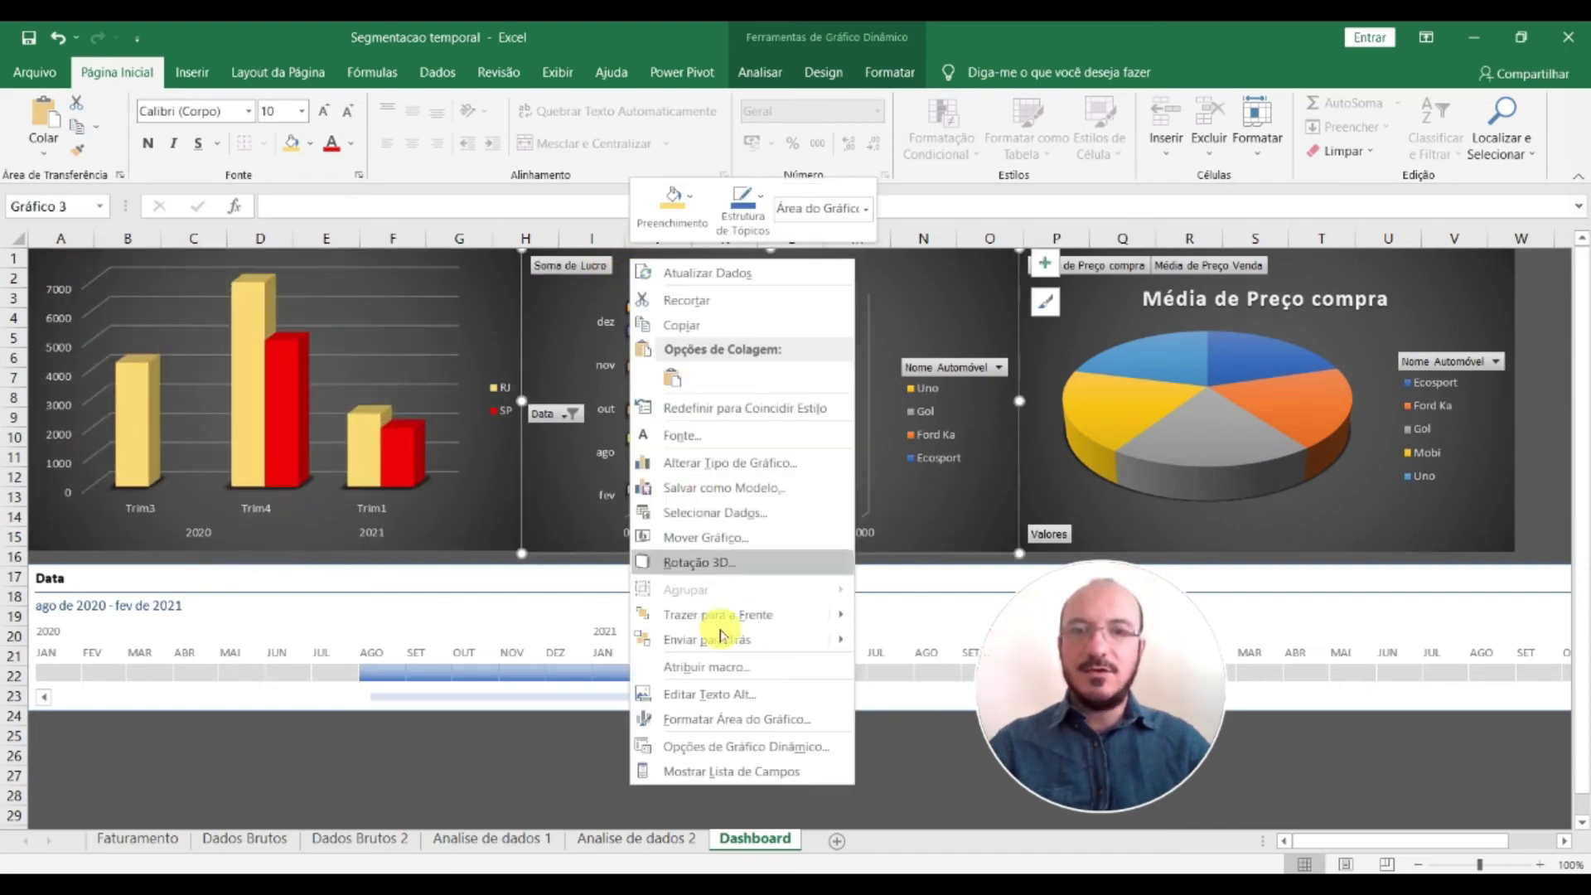
right_click(584, 265)
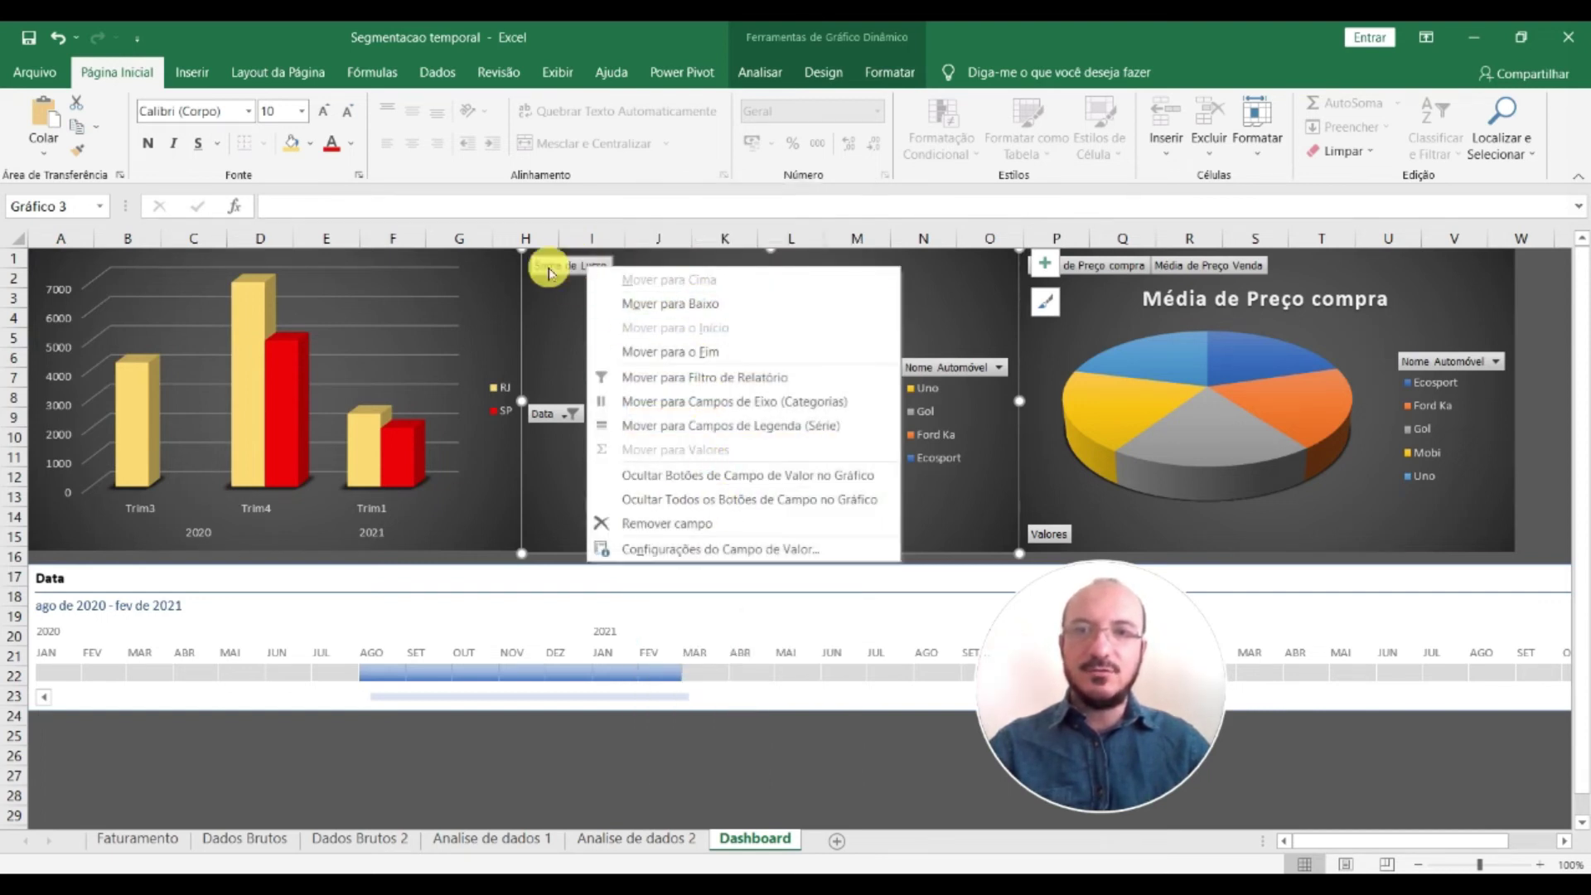
click(709, 500)
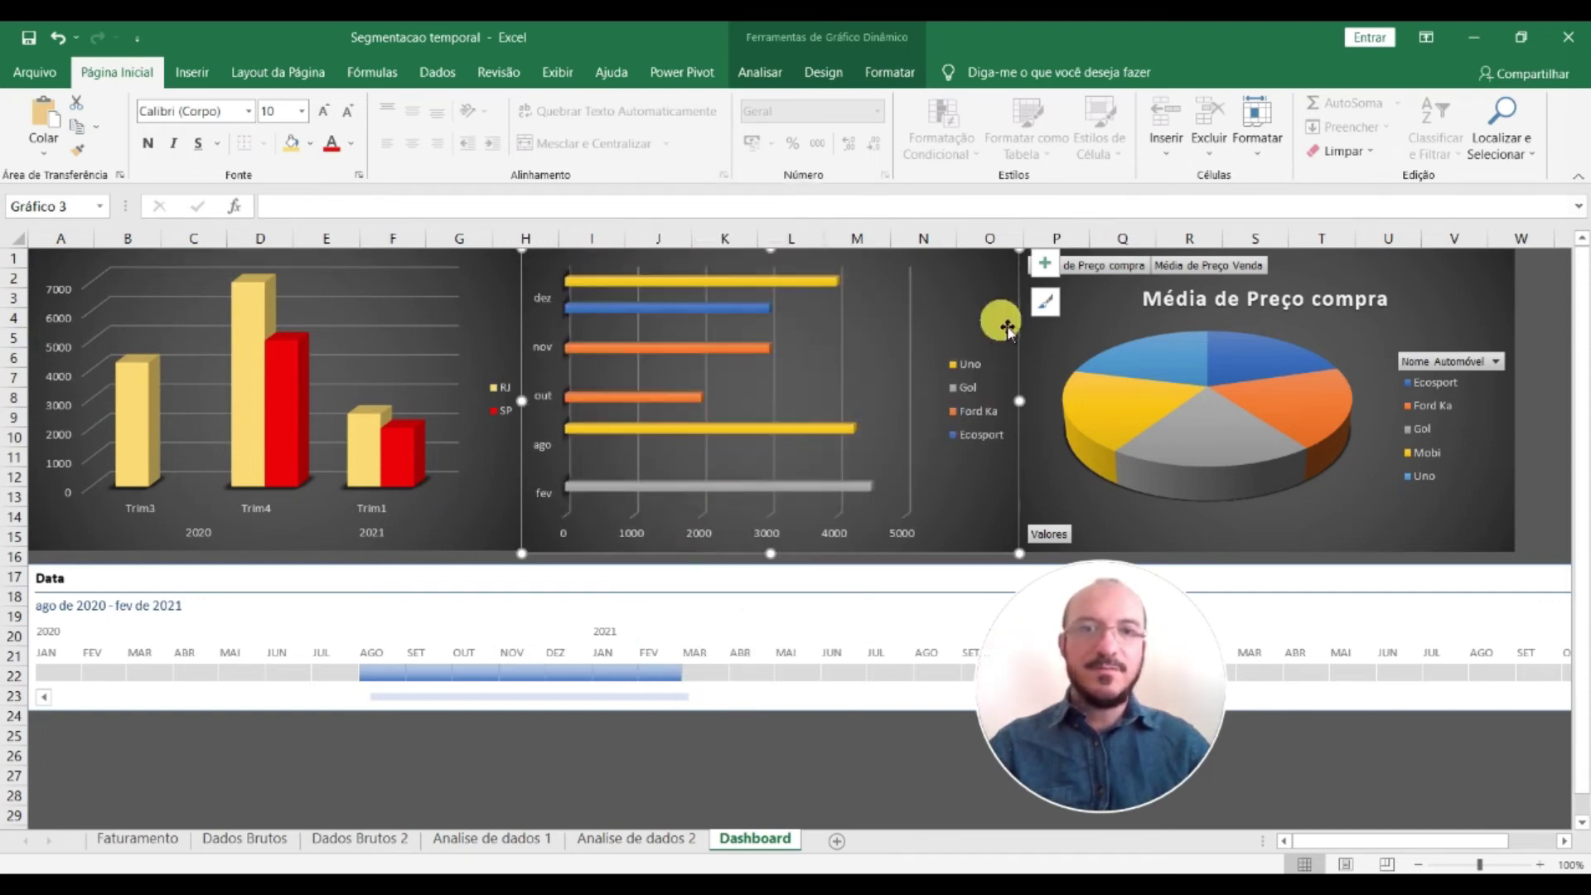
right_click(1079, 265)
click(1167, 497)
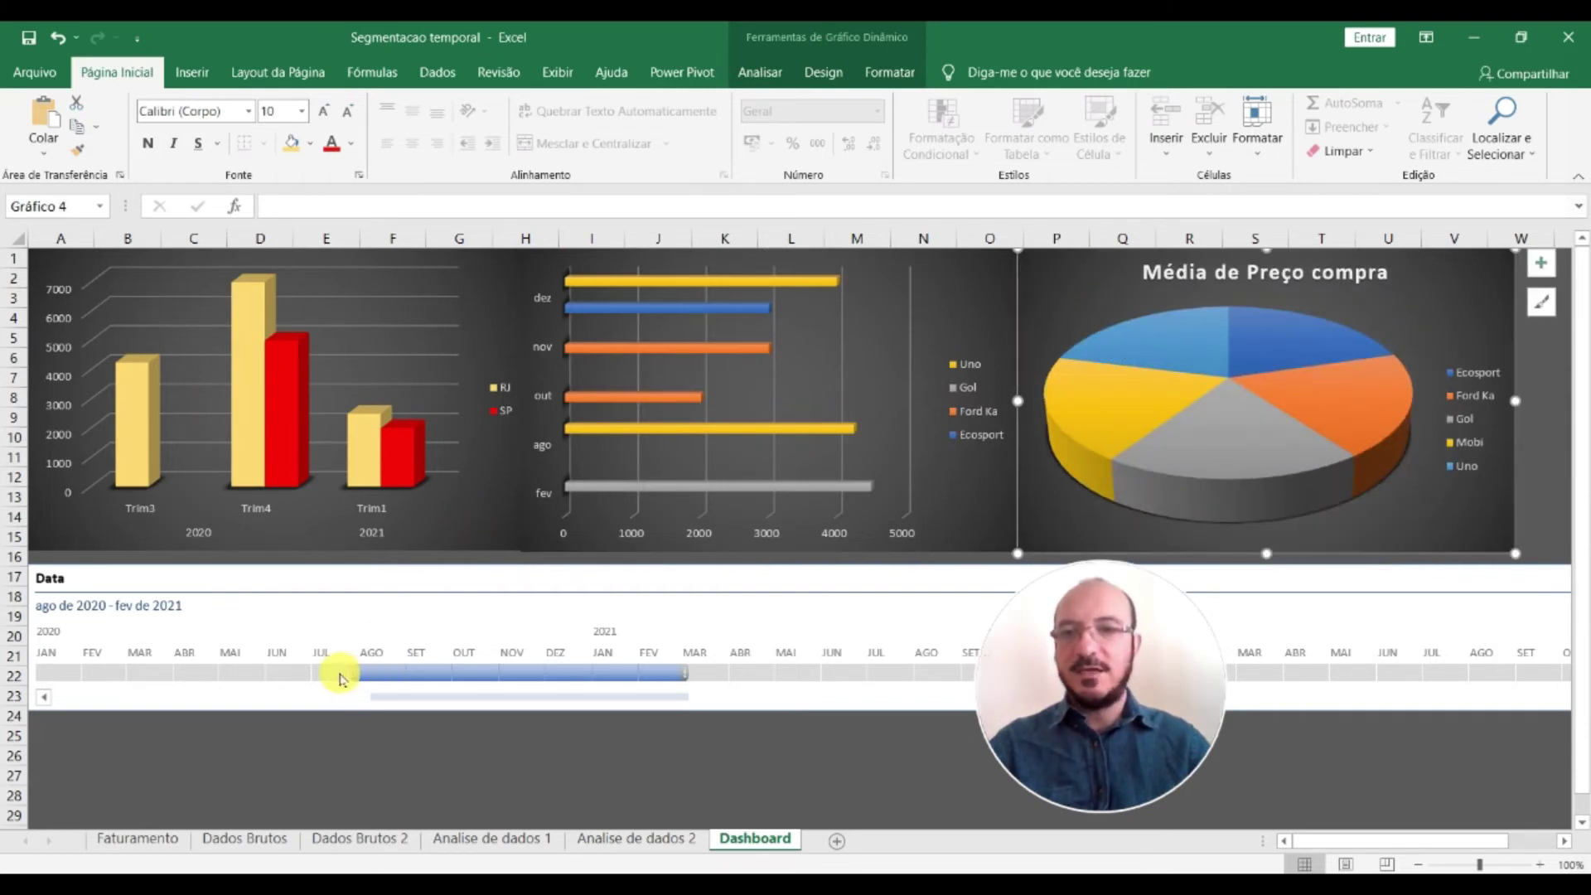
Extend the timeline's monthly filter at both ends to cover July 2020 through April 2022
drag(355, 672, 308, 673)
drag(685, 673, 733, 673)
drag(865, 677, 1332, 672)
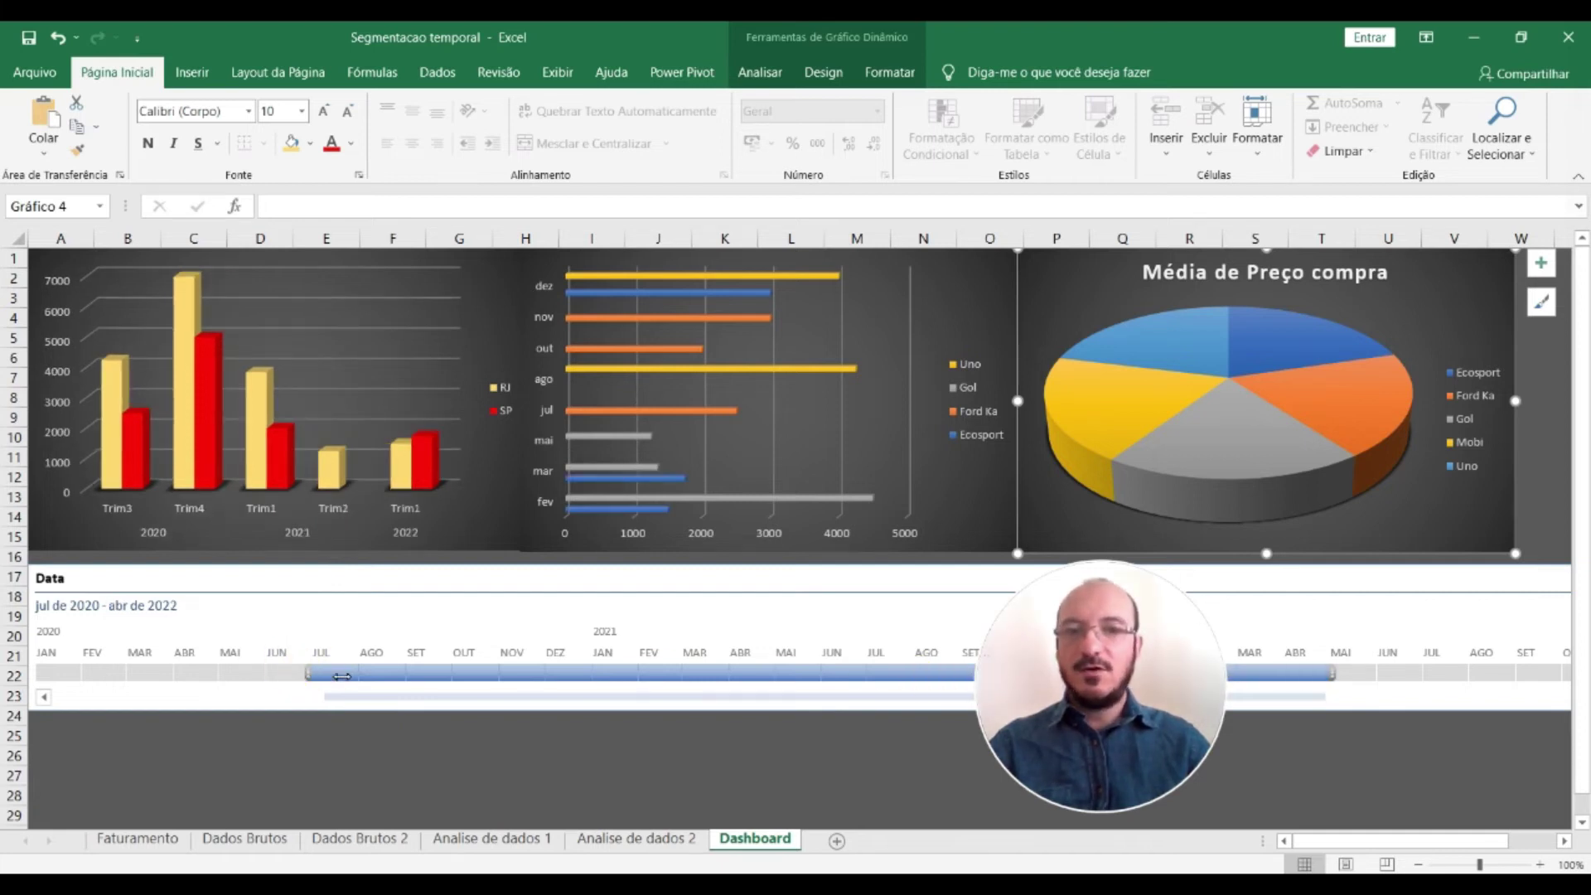
Narrow the timeline filter to May 2021 through April 2022, and shift it to August 2020 through May 2021
drag(341, 677, 771, 677)
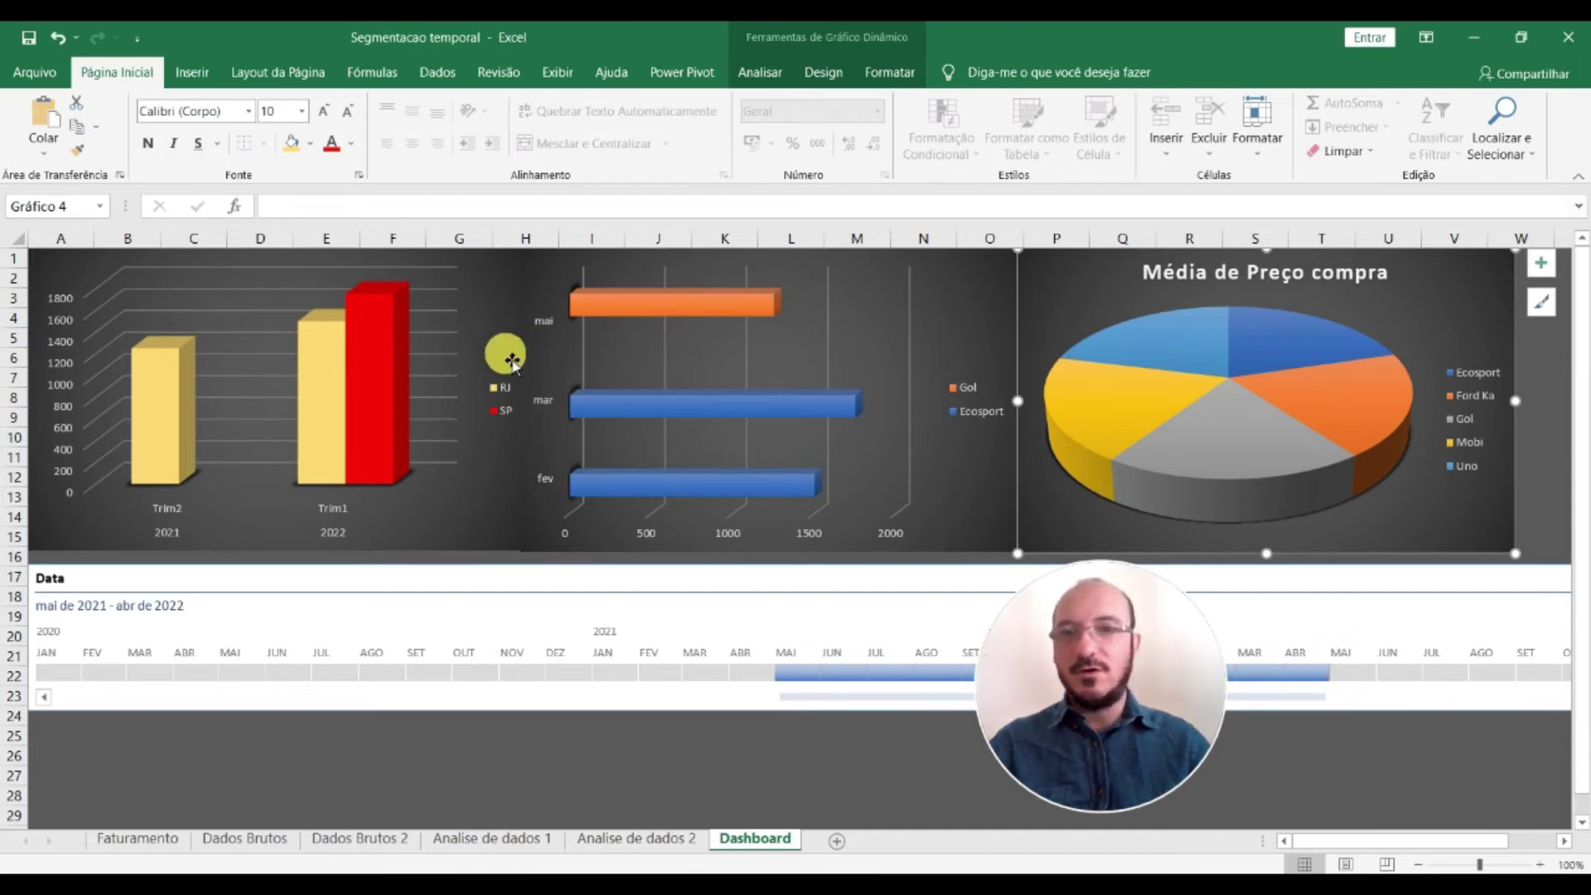
drag(775, 672, 358, 672)
drag(1312, 678, 823, 673)
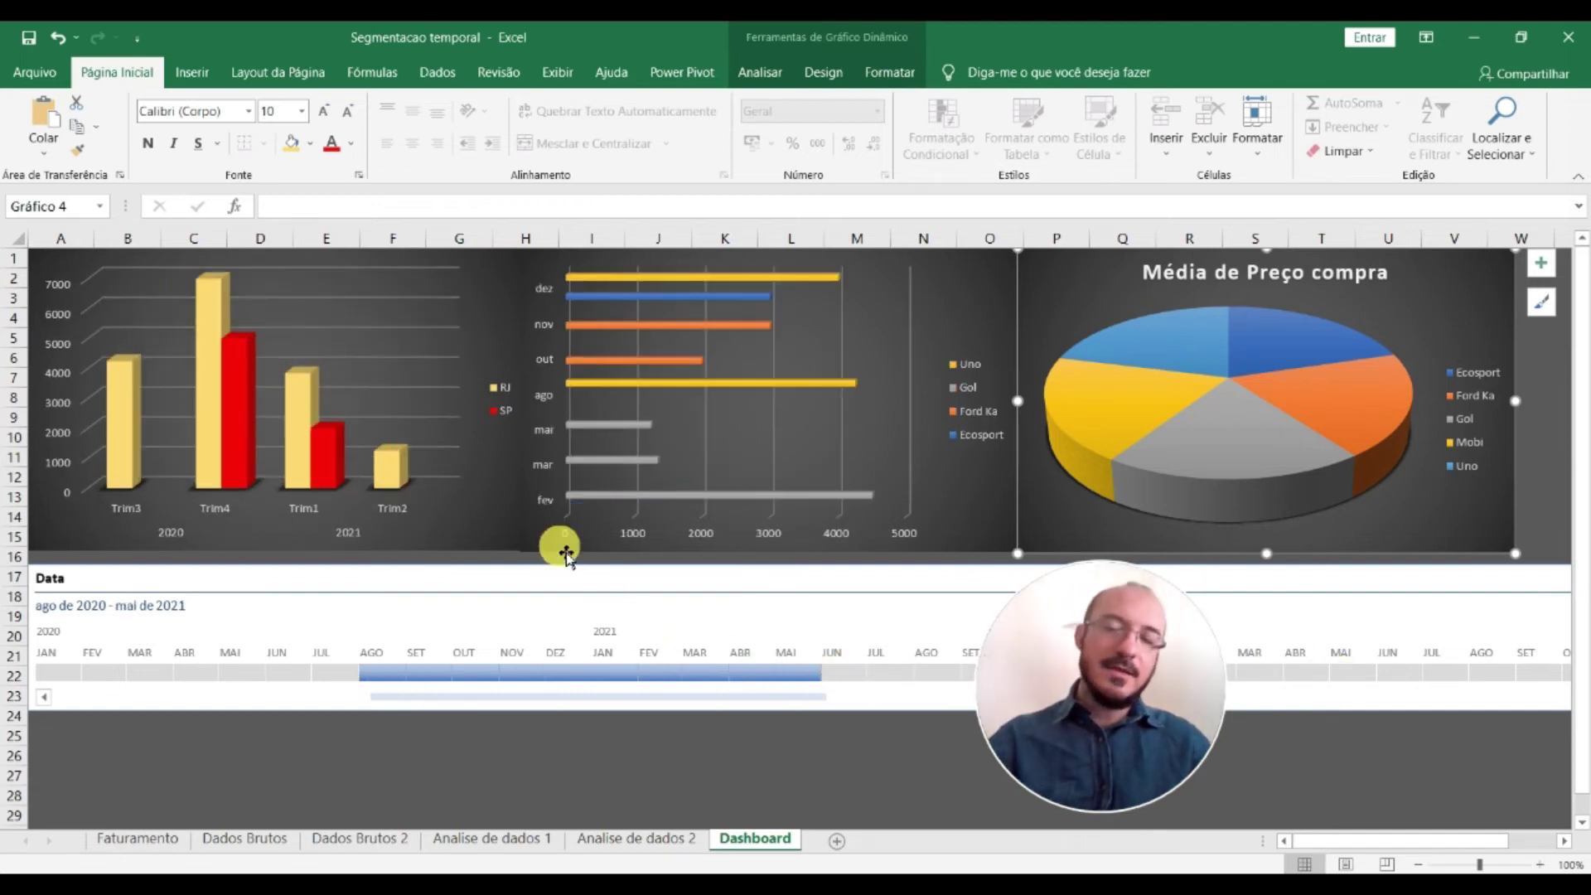
Switch the timeline's time level to days (DIAS)
drag(1135, 730, 375, 437)
scroll(825, 676, down, 1)
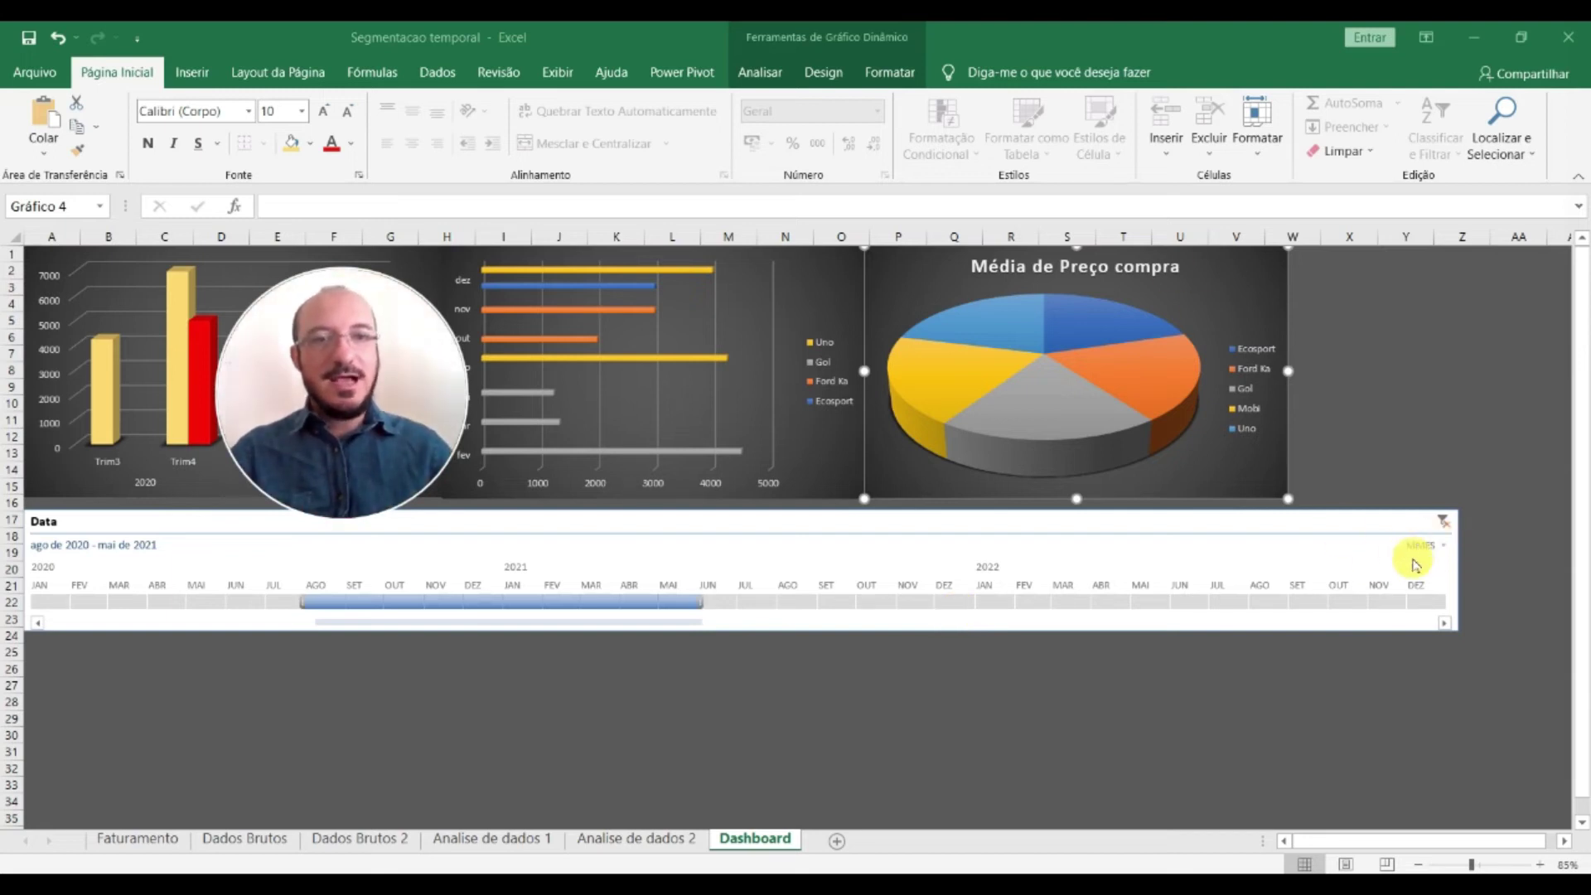
click(1442, 547)
click(1440, 553)
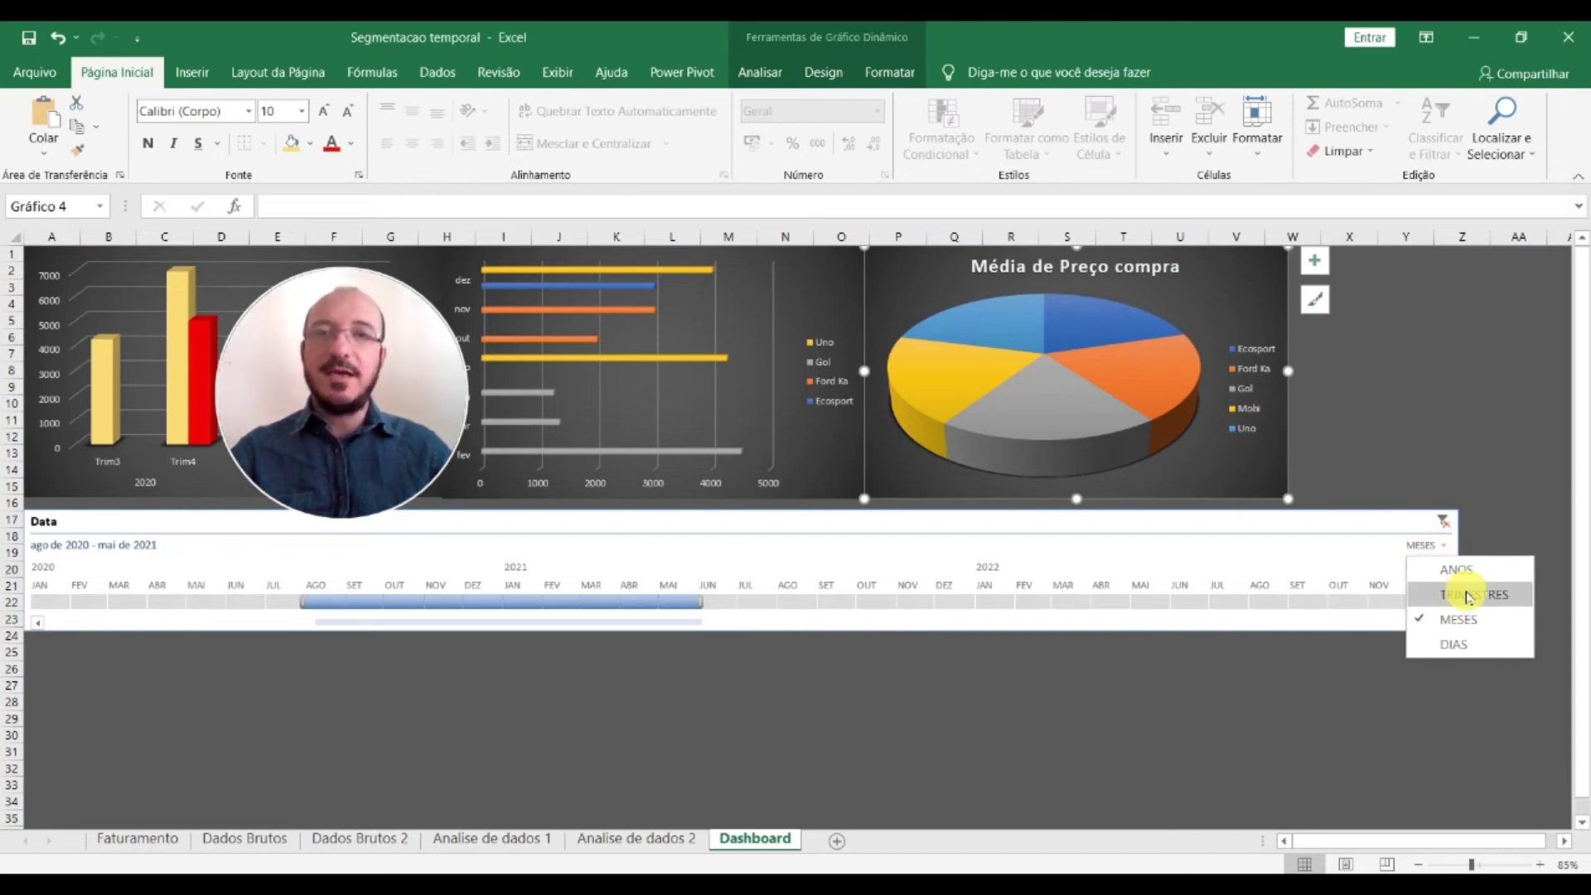
drag(327, 322, 267, 675)
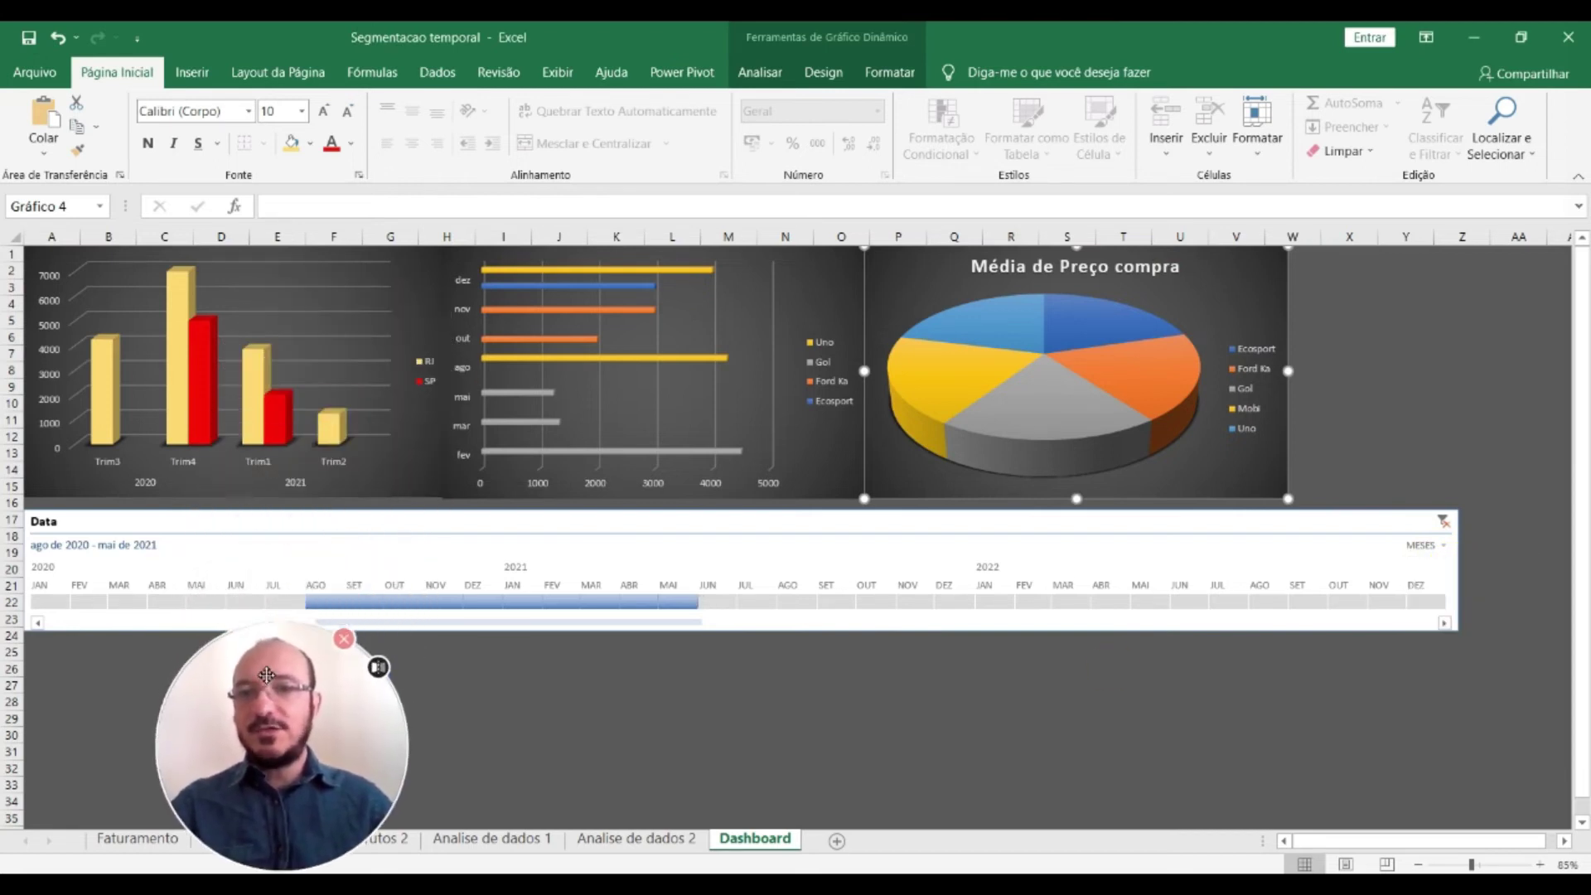
click(1446, 547)
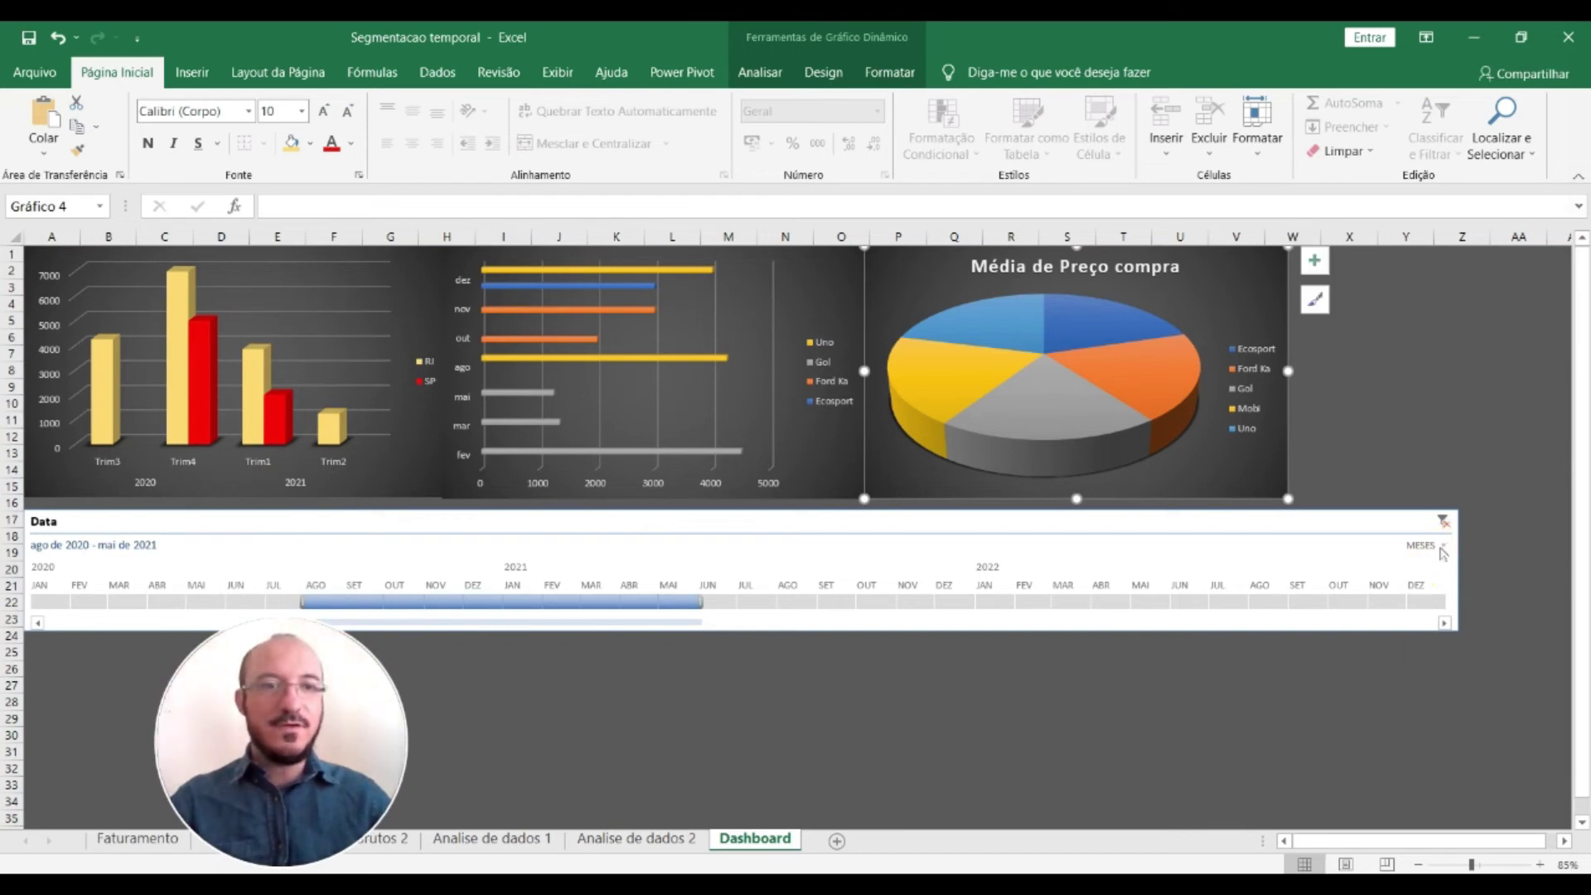
click(1443, 548)
click(1461, 648)
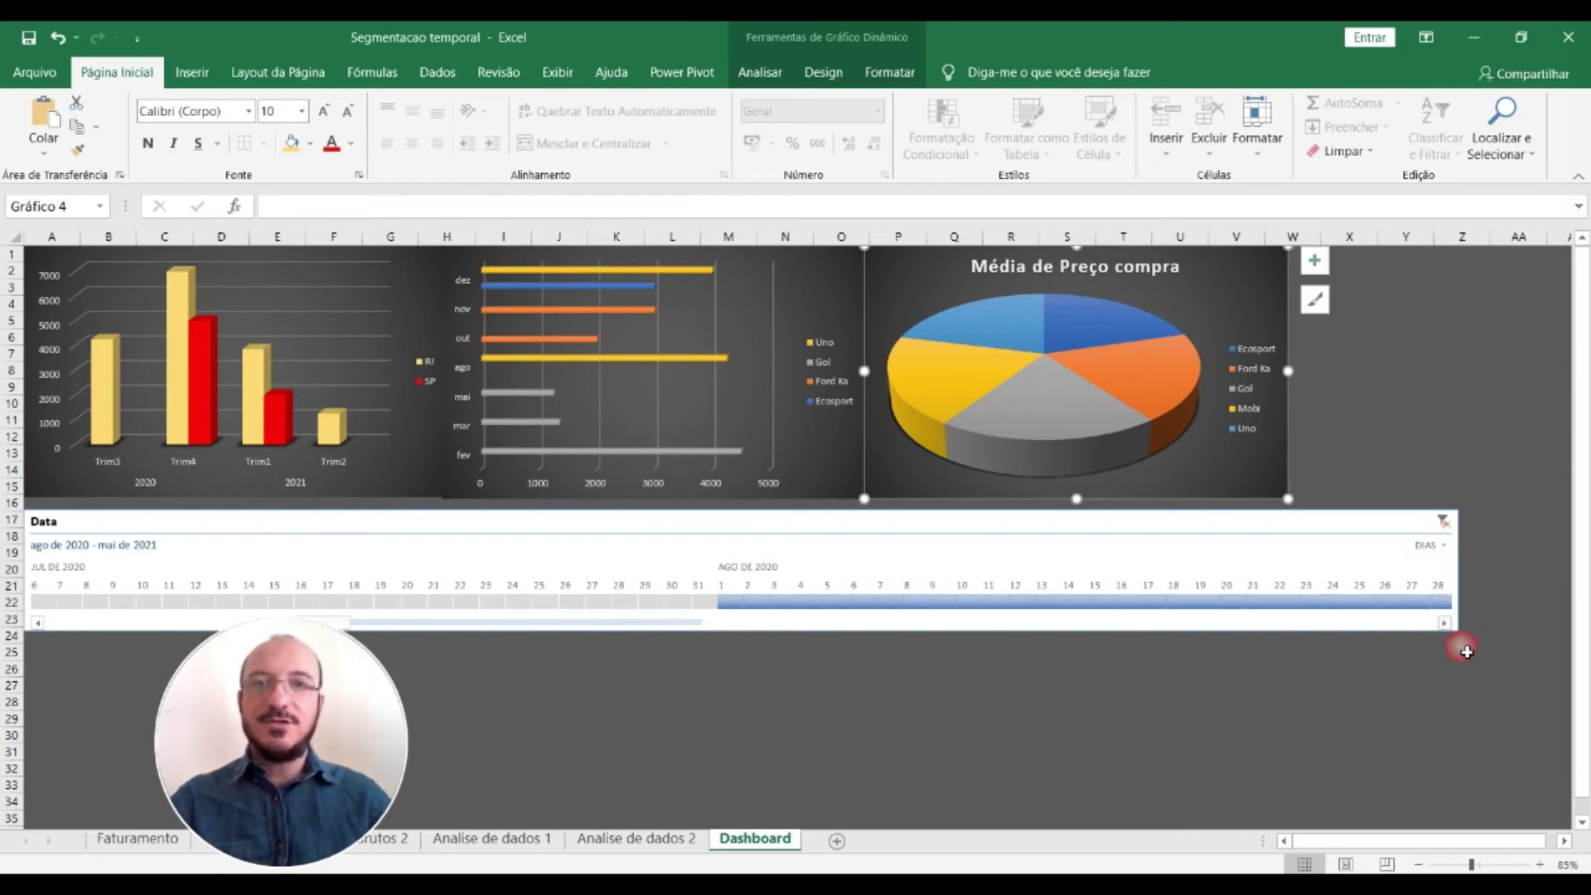
Set the start of the timeline's daily filter to 10 July 2020, and move it to 7 August 2020
drag(728, 601, 163, 581)
click(632, 615)
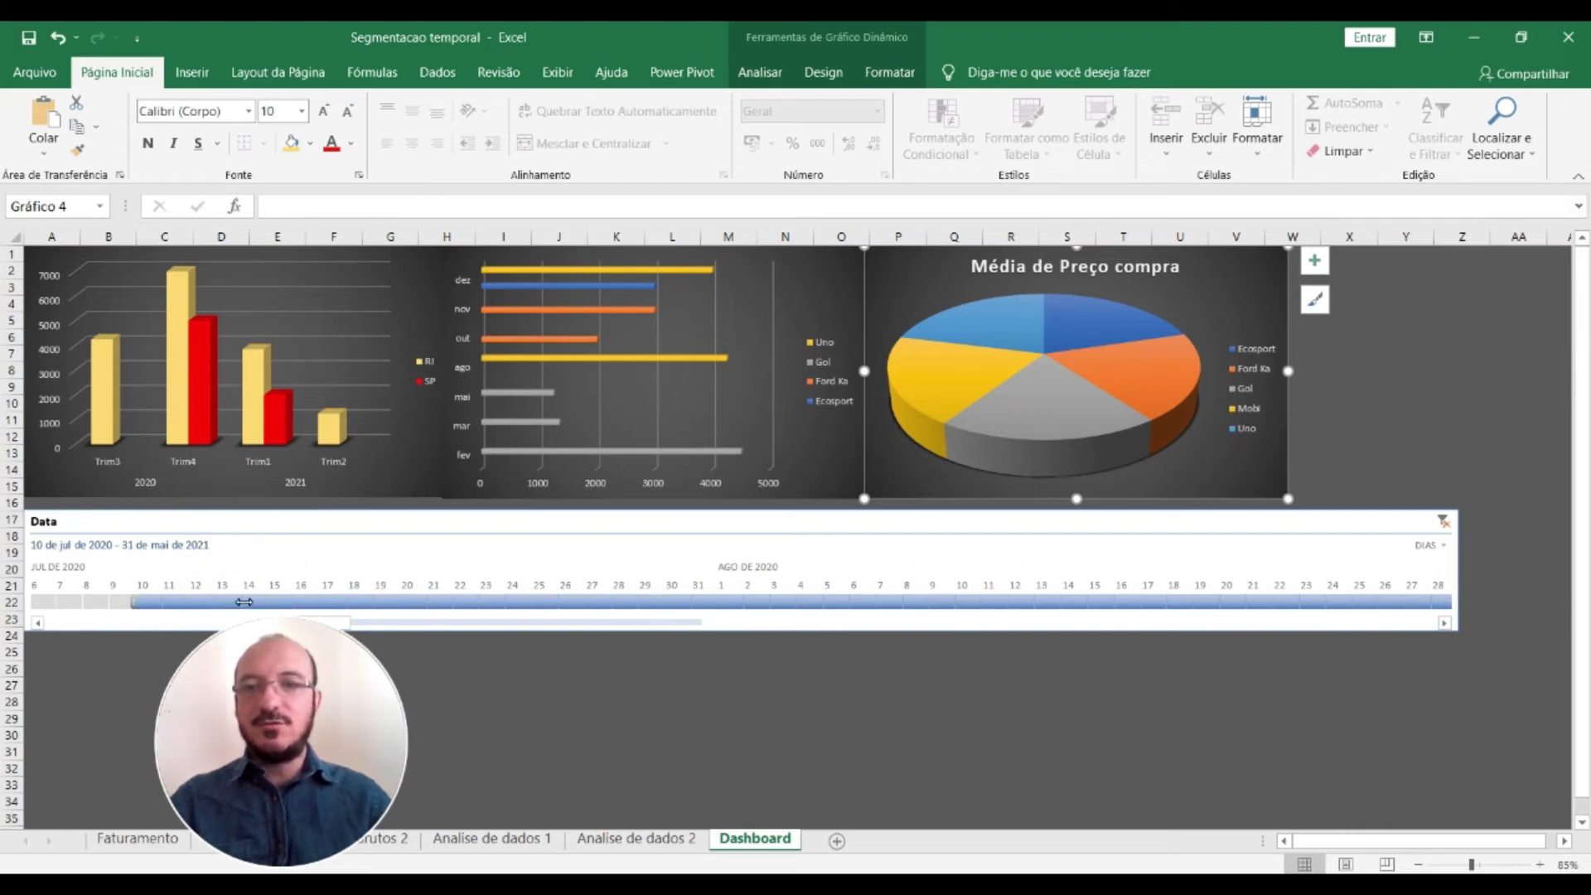
drag(243, 602, 761, 630)
click(661, 622)
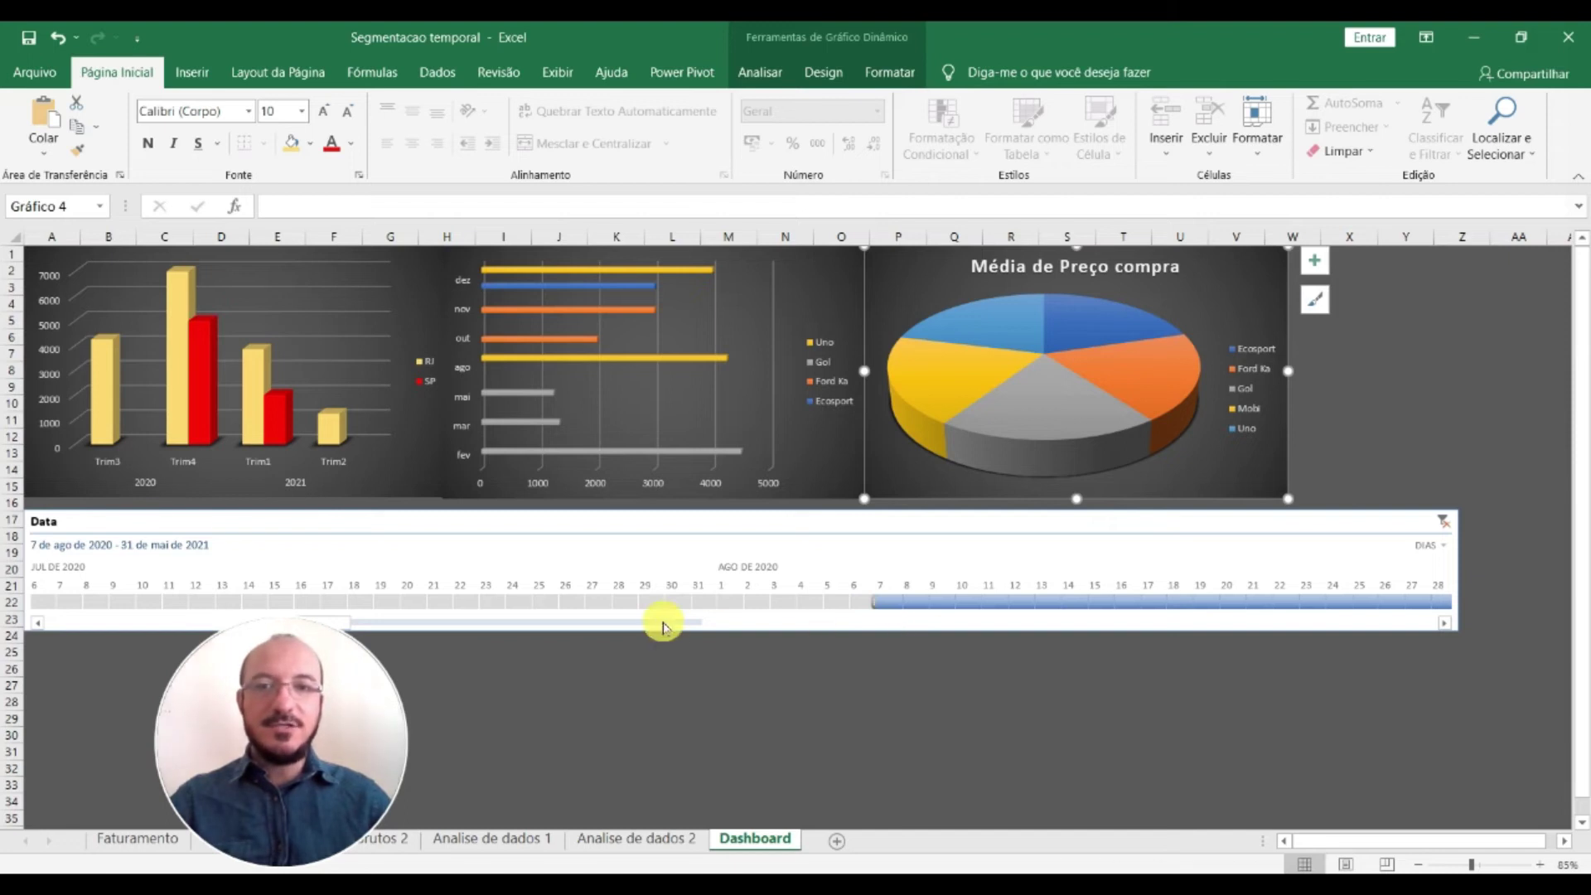
Shorten the end of the timeline's daily filter to mid-March 2021, and pull it back to 31 January 2021
drag(525, 621, 97, 599)
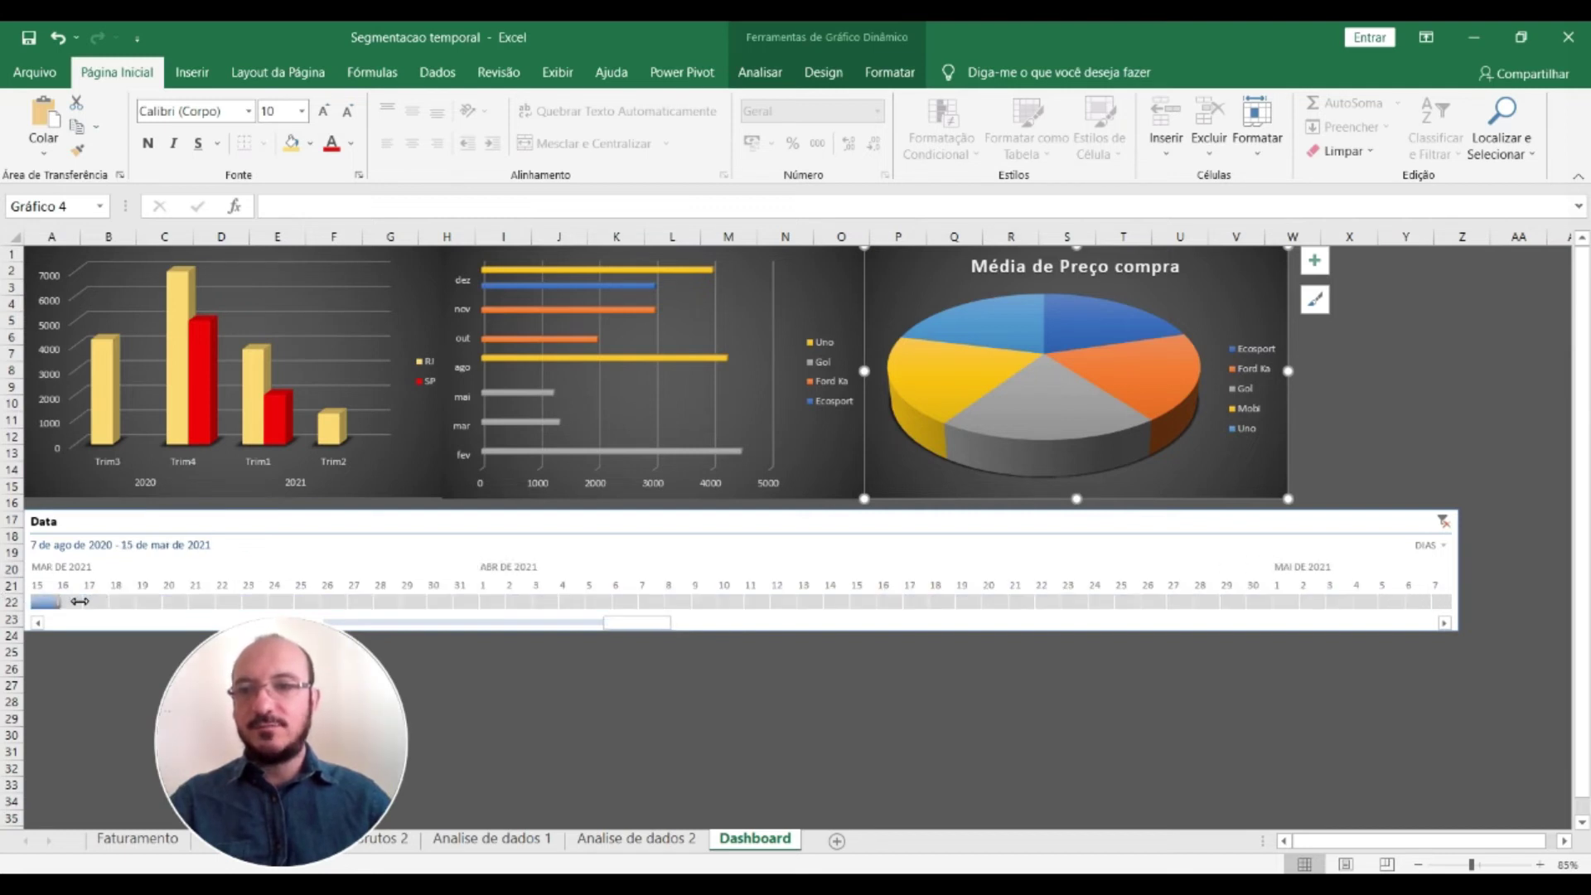
click(106, 623)
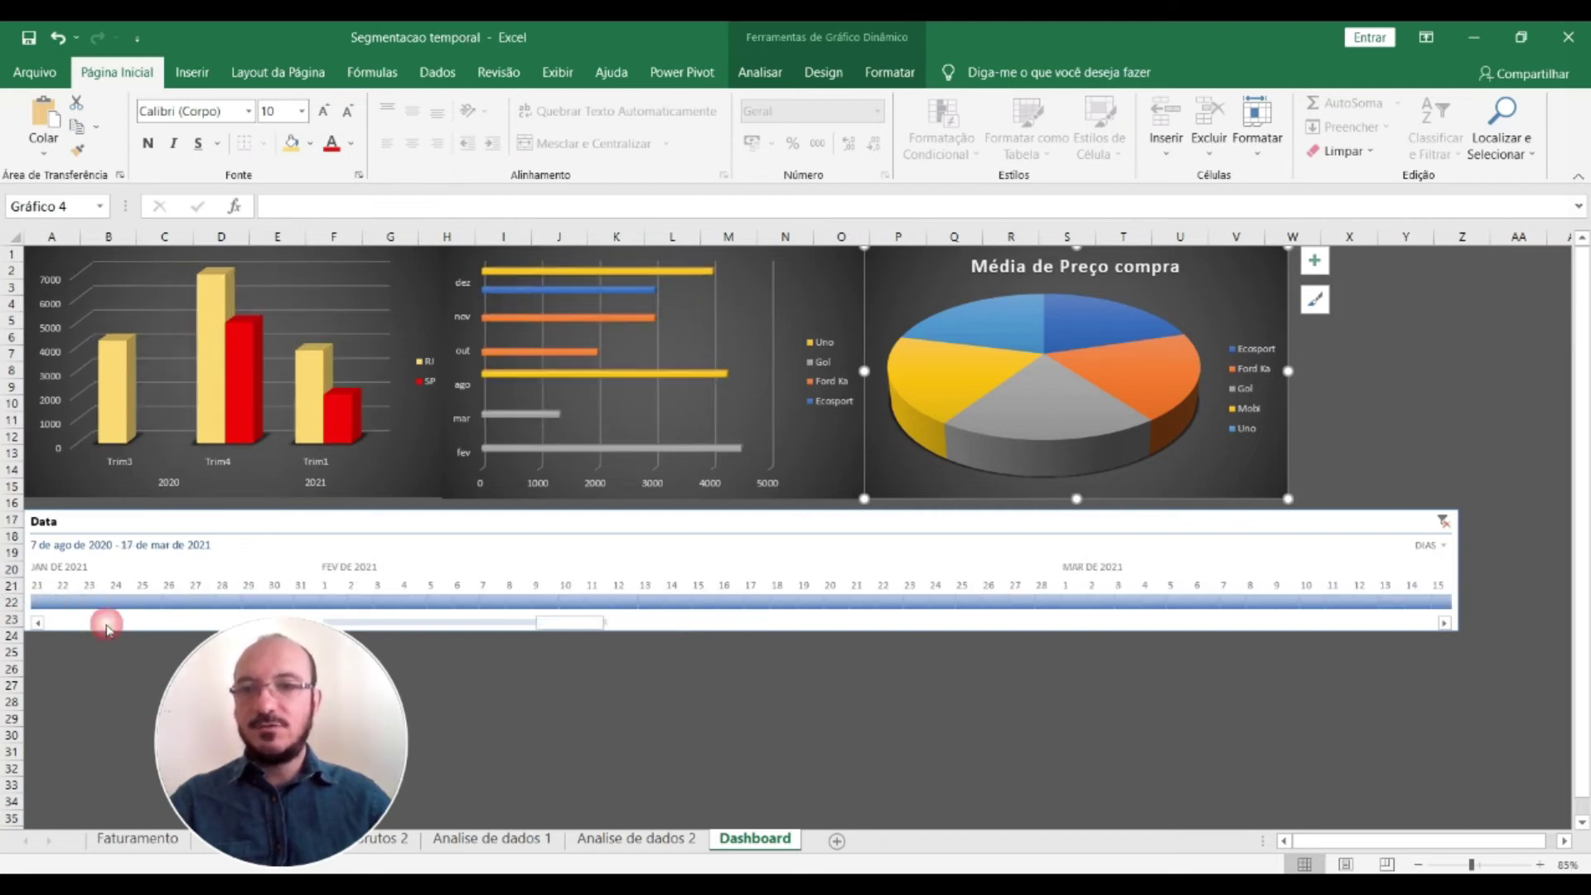
click(1442, 623)
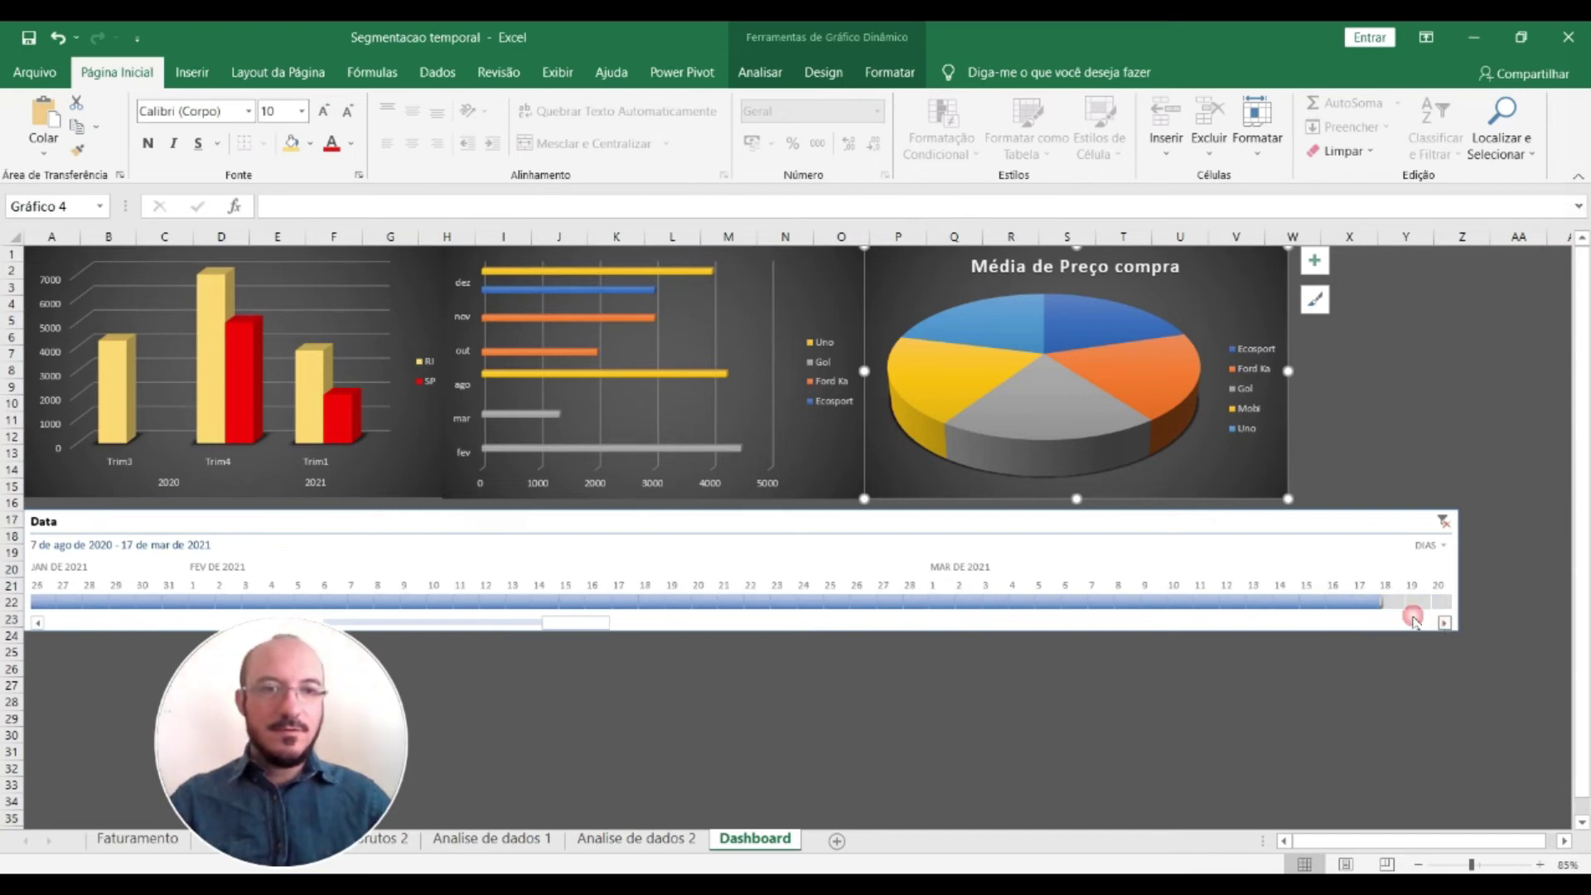
drag(1392, 605, 196, 599)
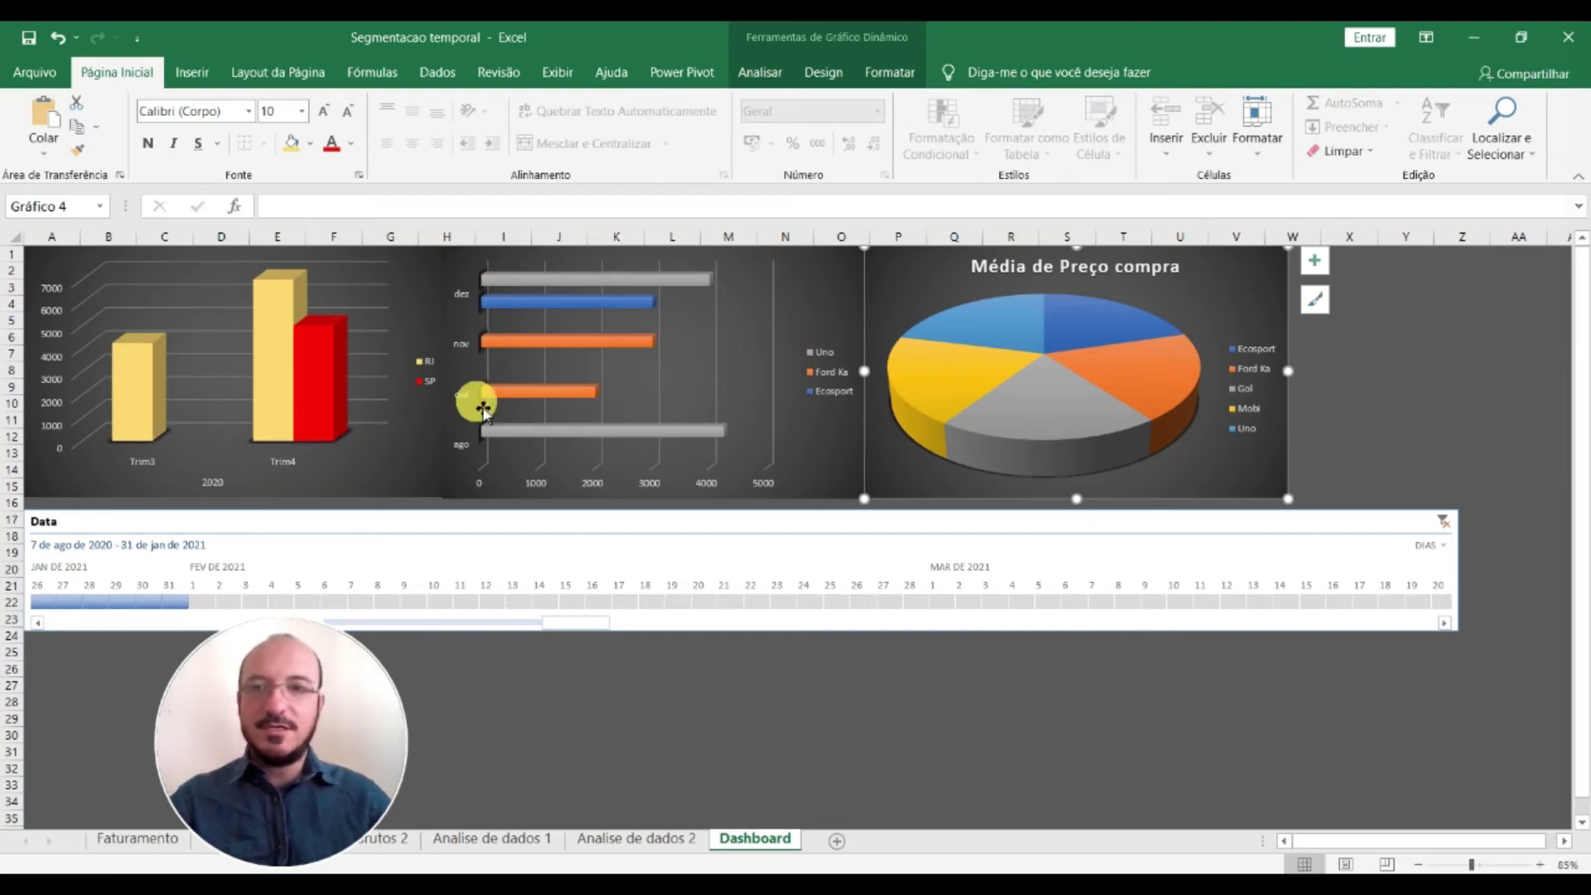
Switch the timeline back to months (MESES) and extend its filter to August 2020 through April 2022
click(1443, 547)
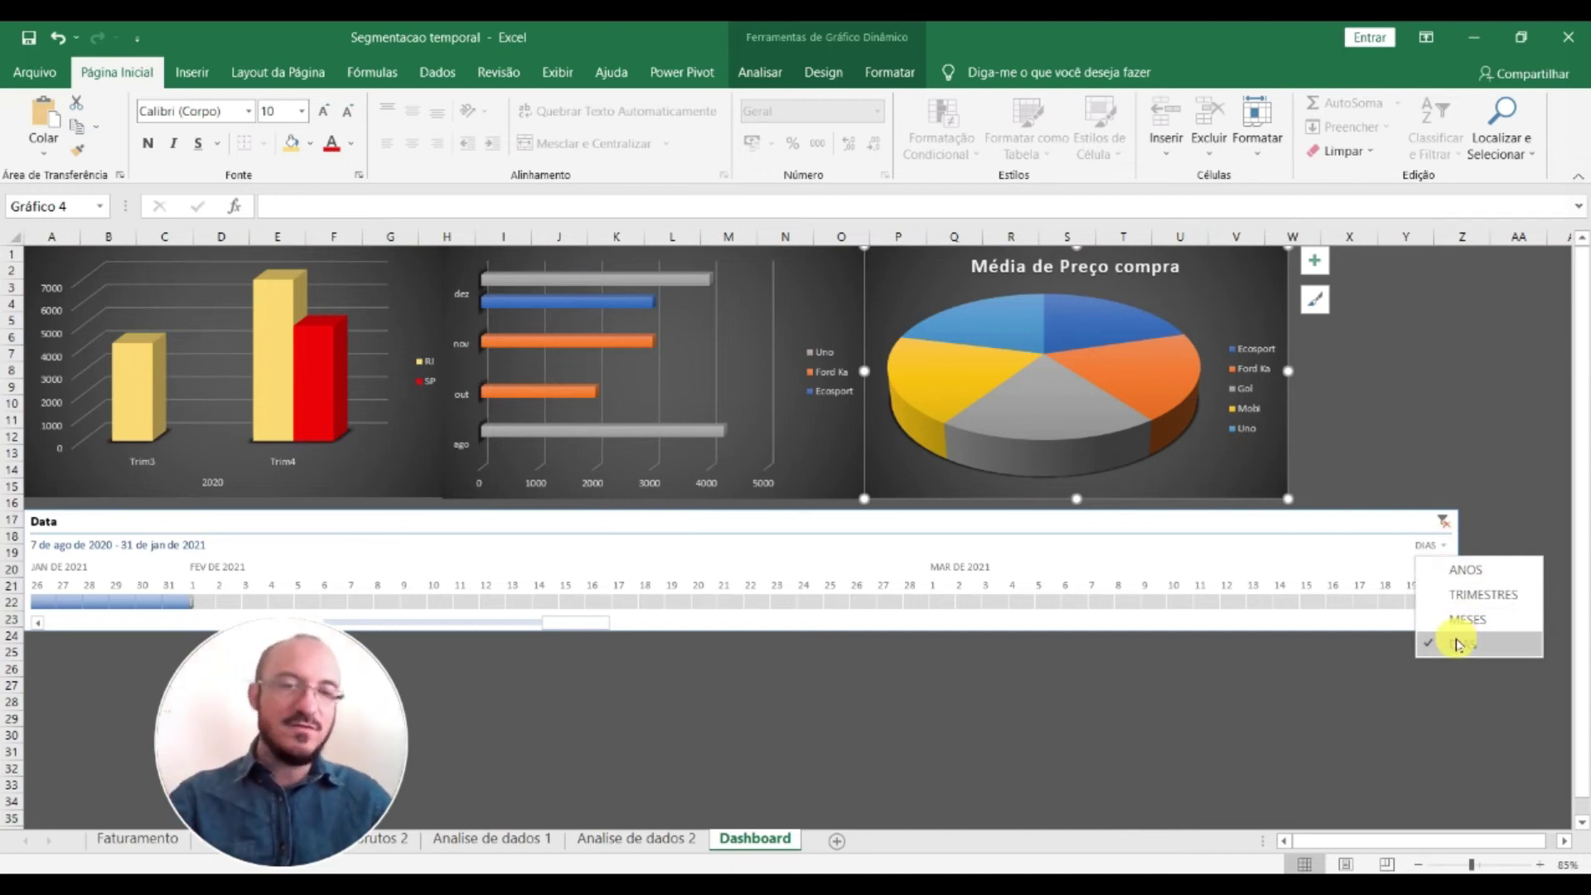
click(1458, 621)
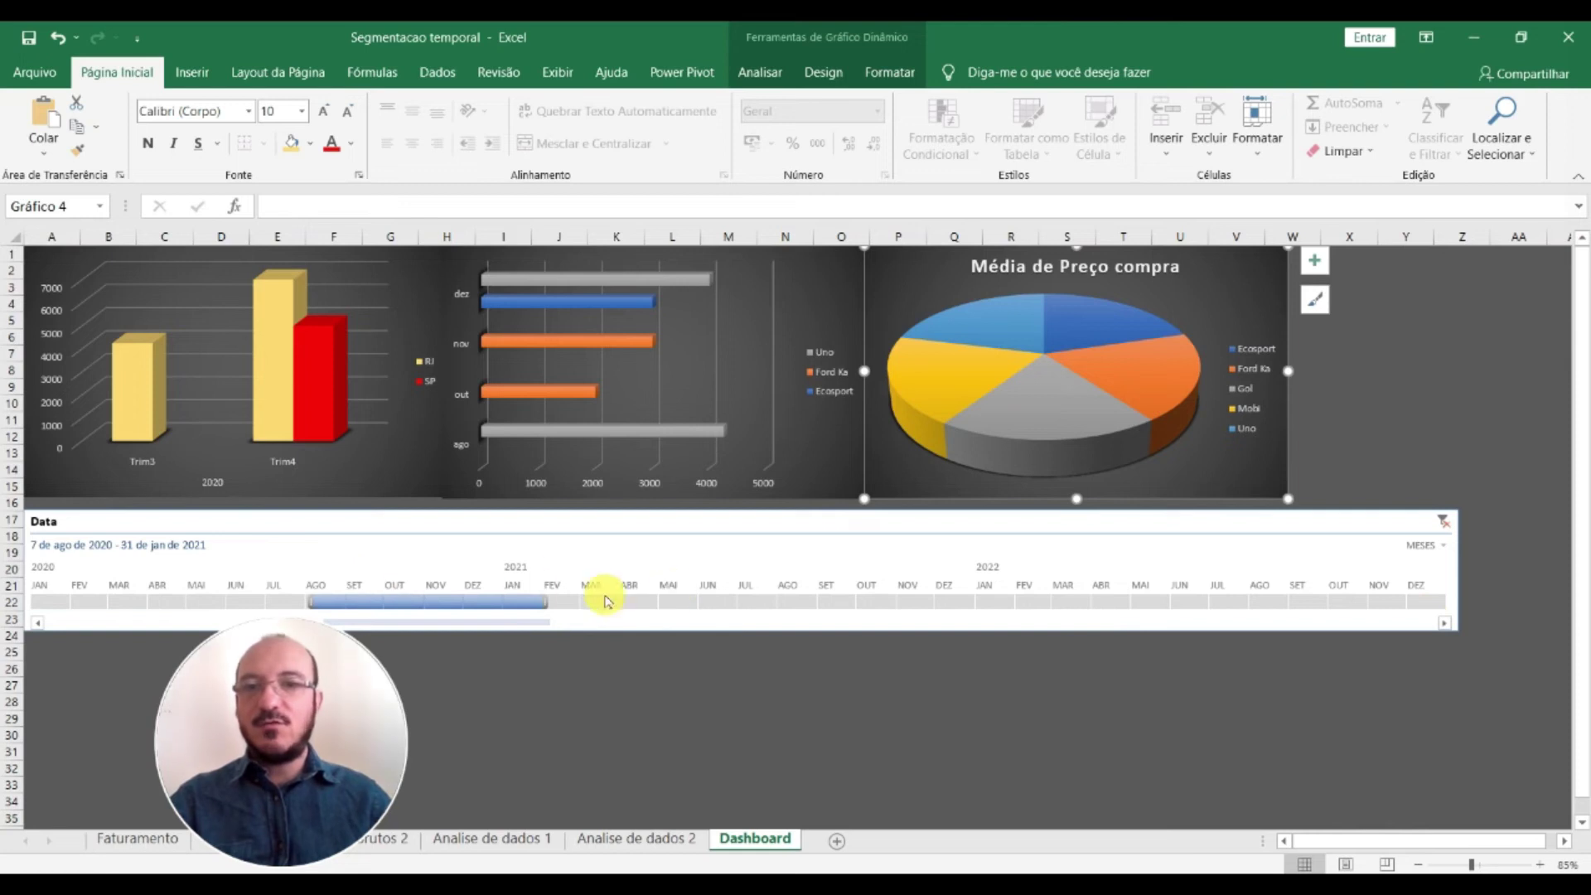
drag(556, 605, 1134, 605)
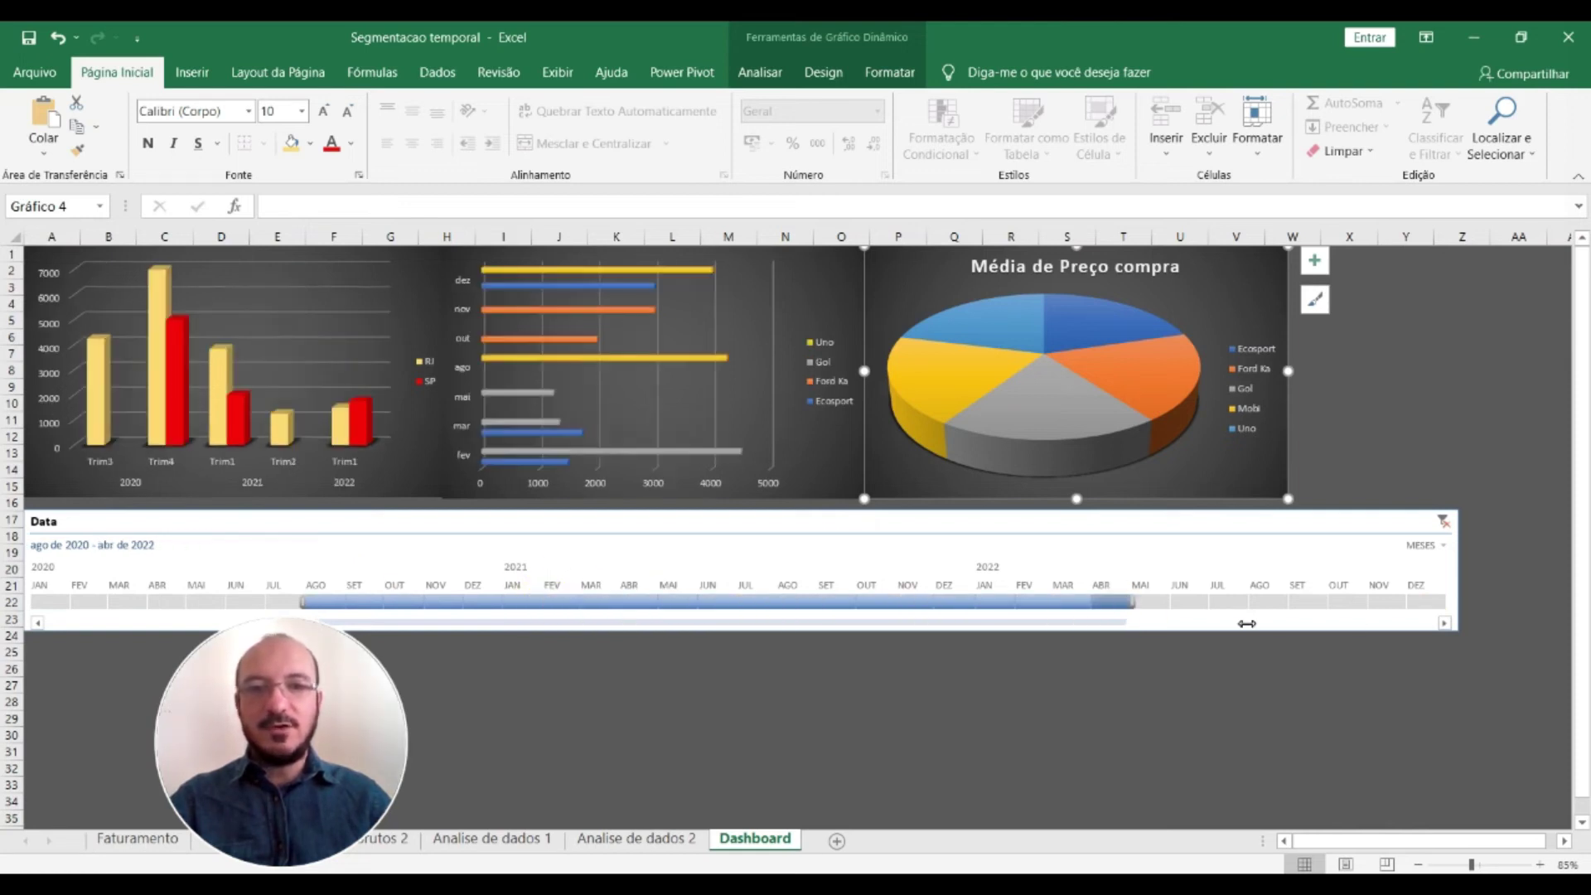
Switch the timeline to quarters (TRIMESTRES) and adjust its filter to cover only the four quarters of 2022
click(1443, 545)
click(1451, 596)
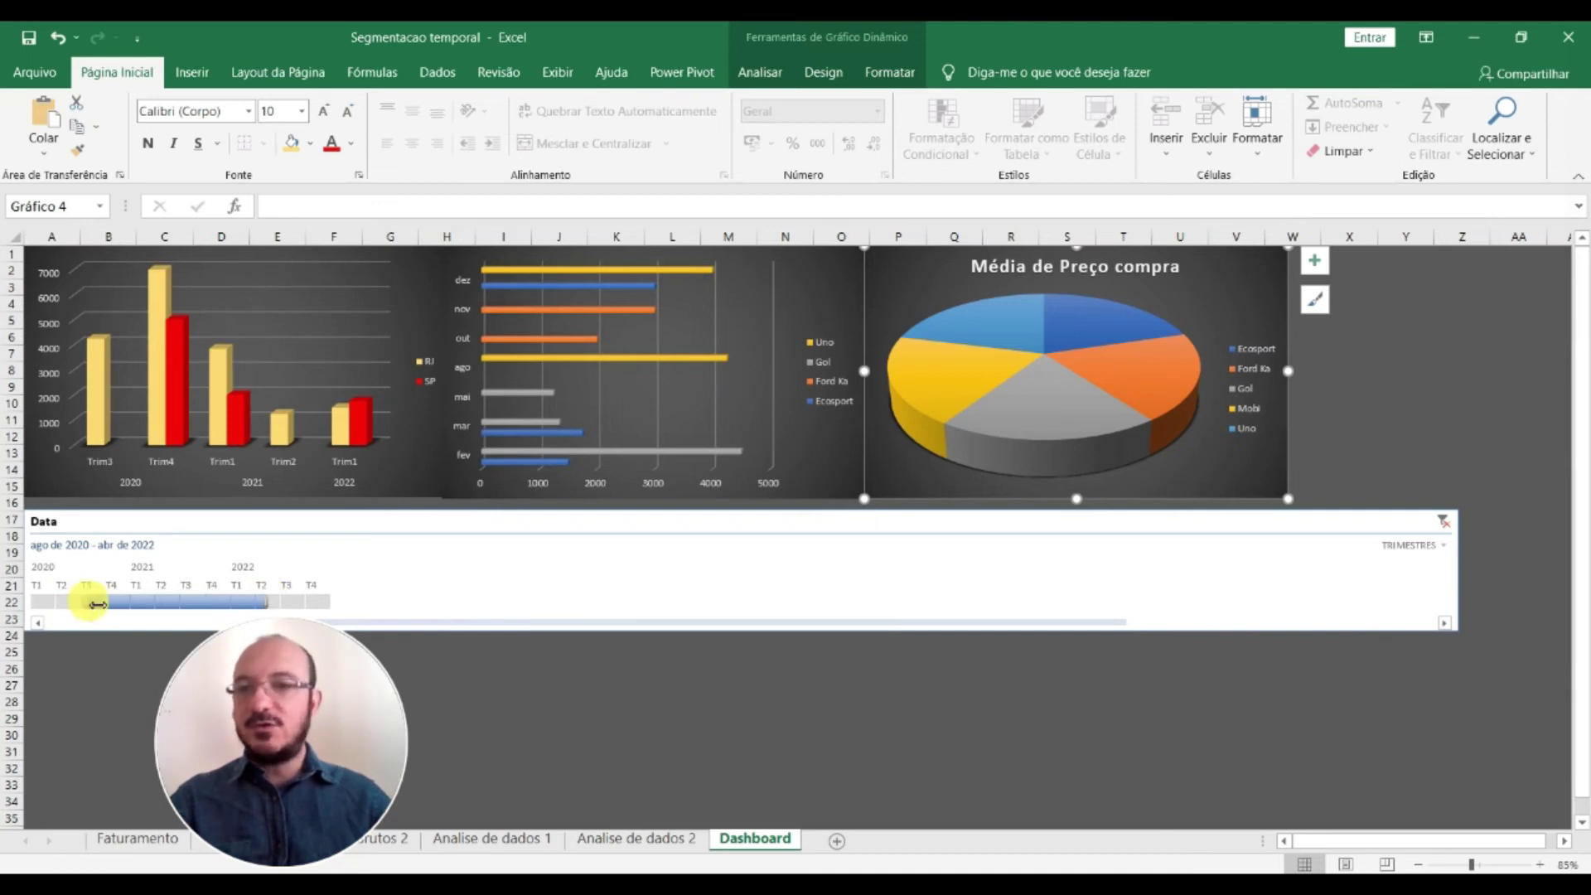
drag(98, 604, 262, 610)
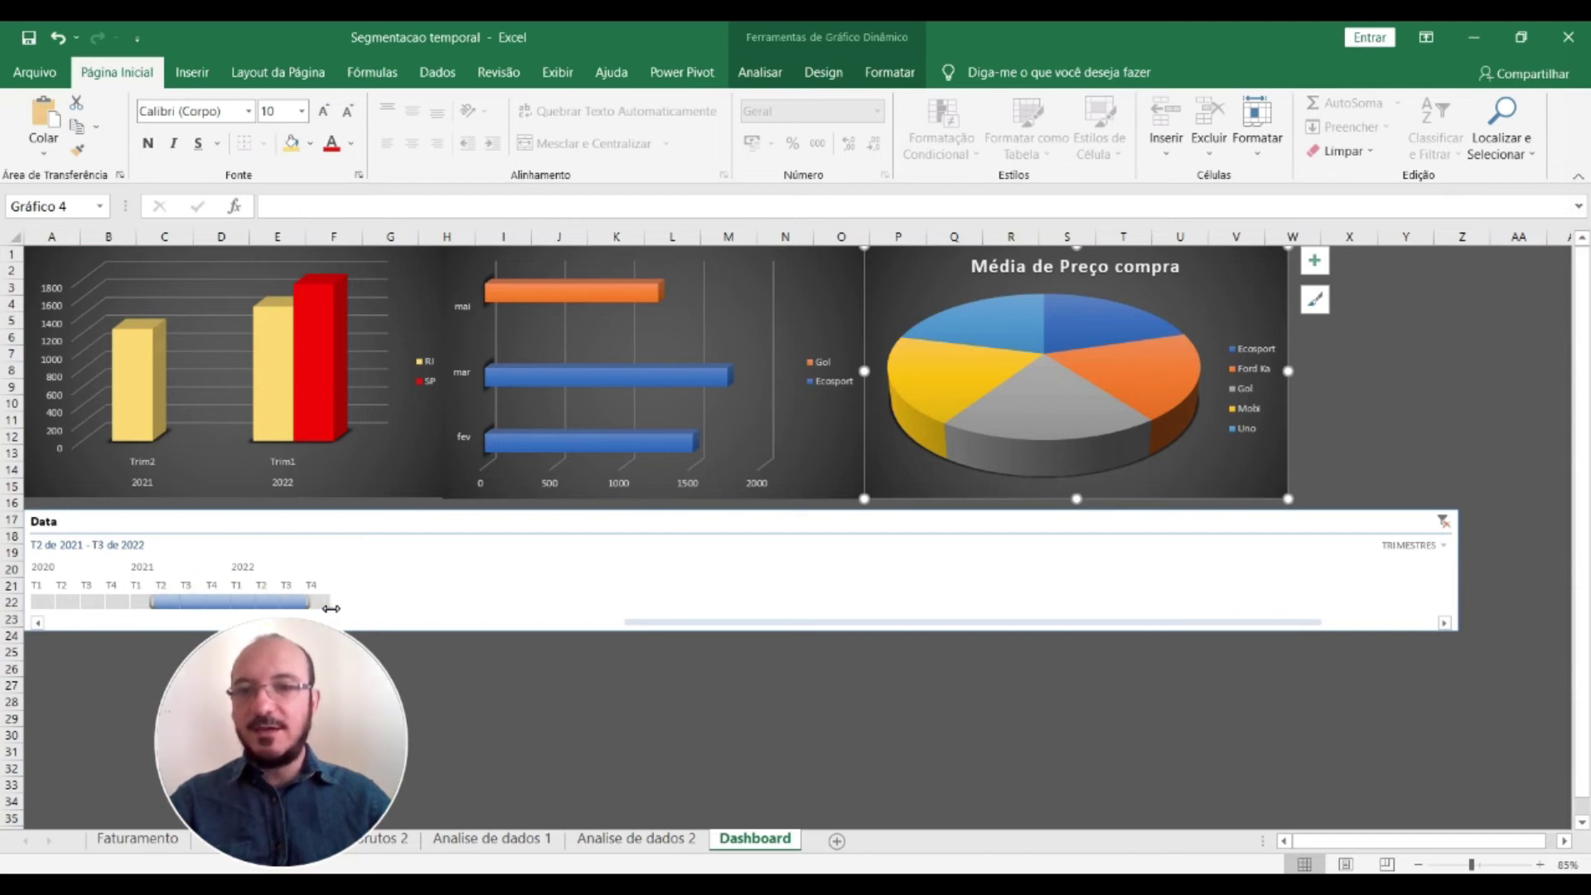
drag(300, 607, 302, 608)
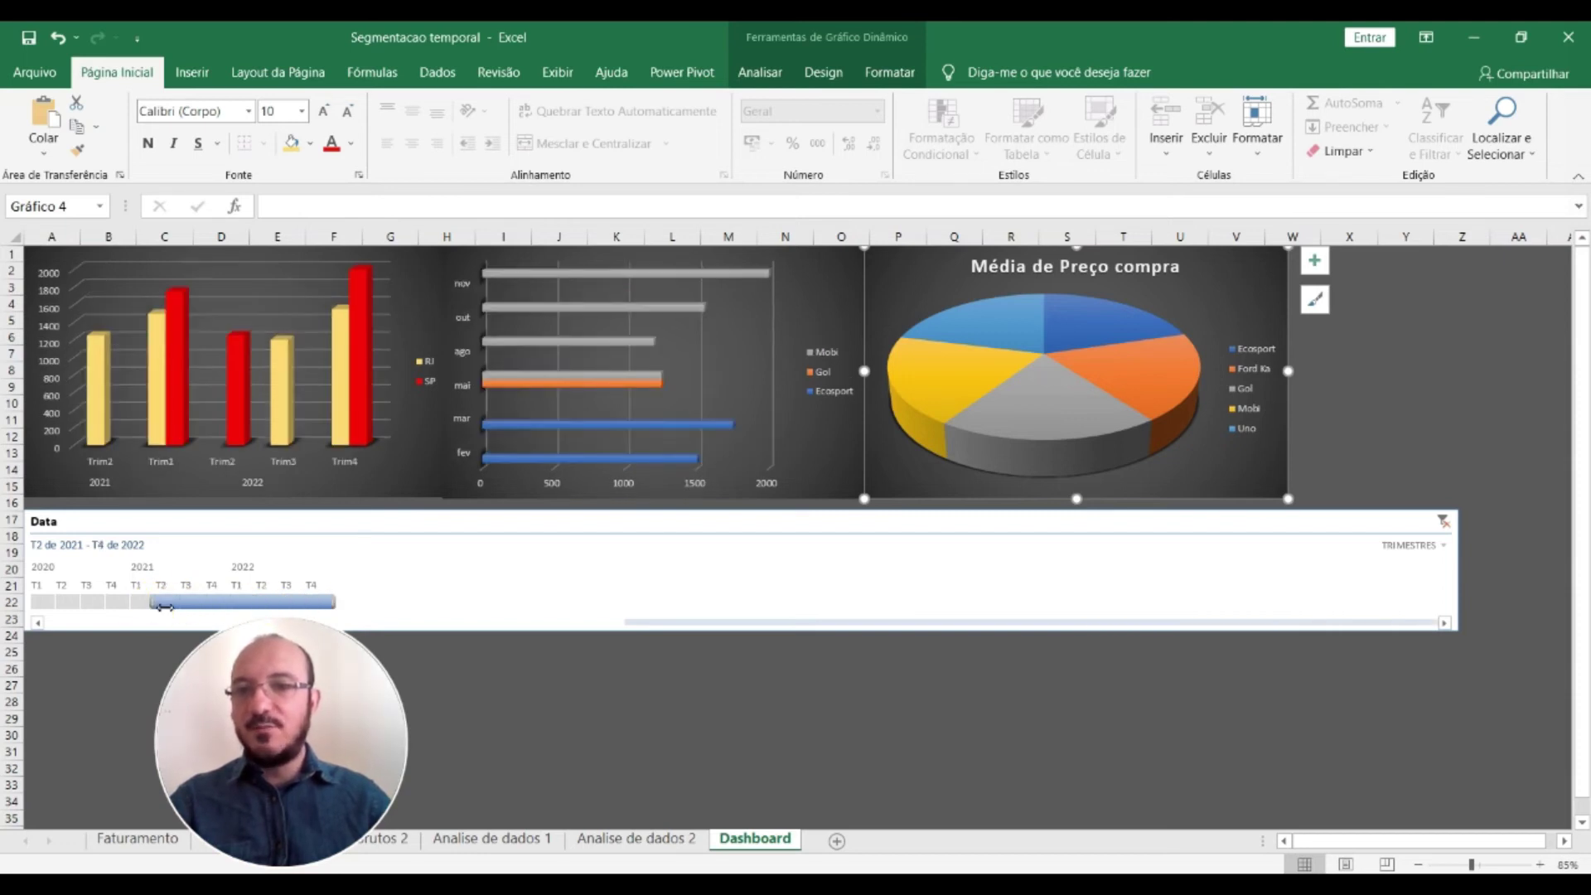
drag(164, 607, 252, 607)
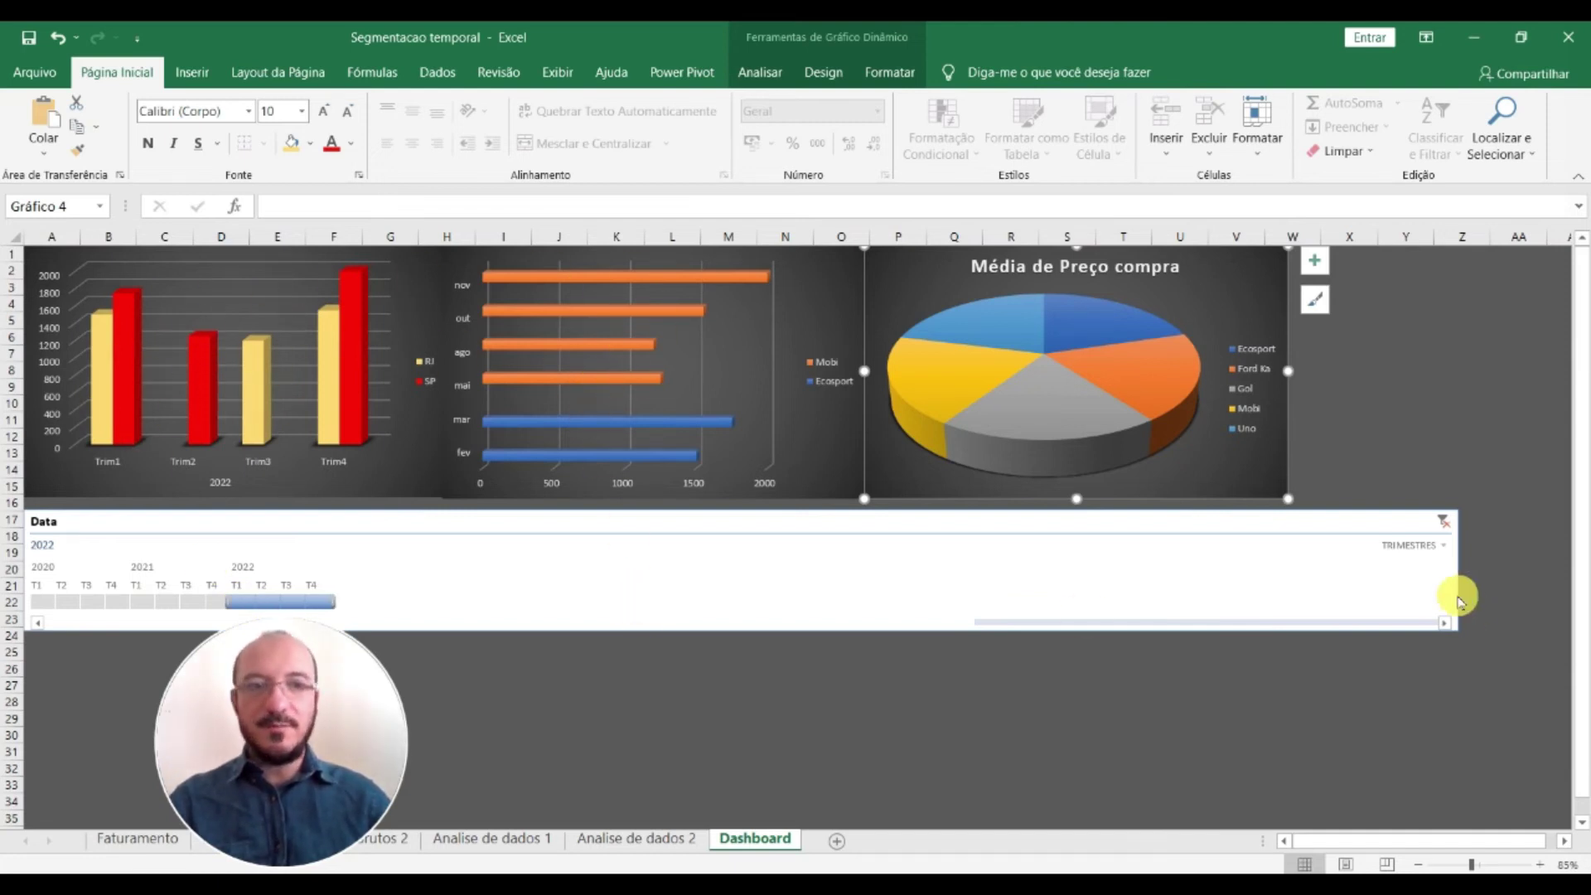
Switch the timeline to years (ANOS) and filter the dashboard to 2020 and 2021
click(1443, 547)
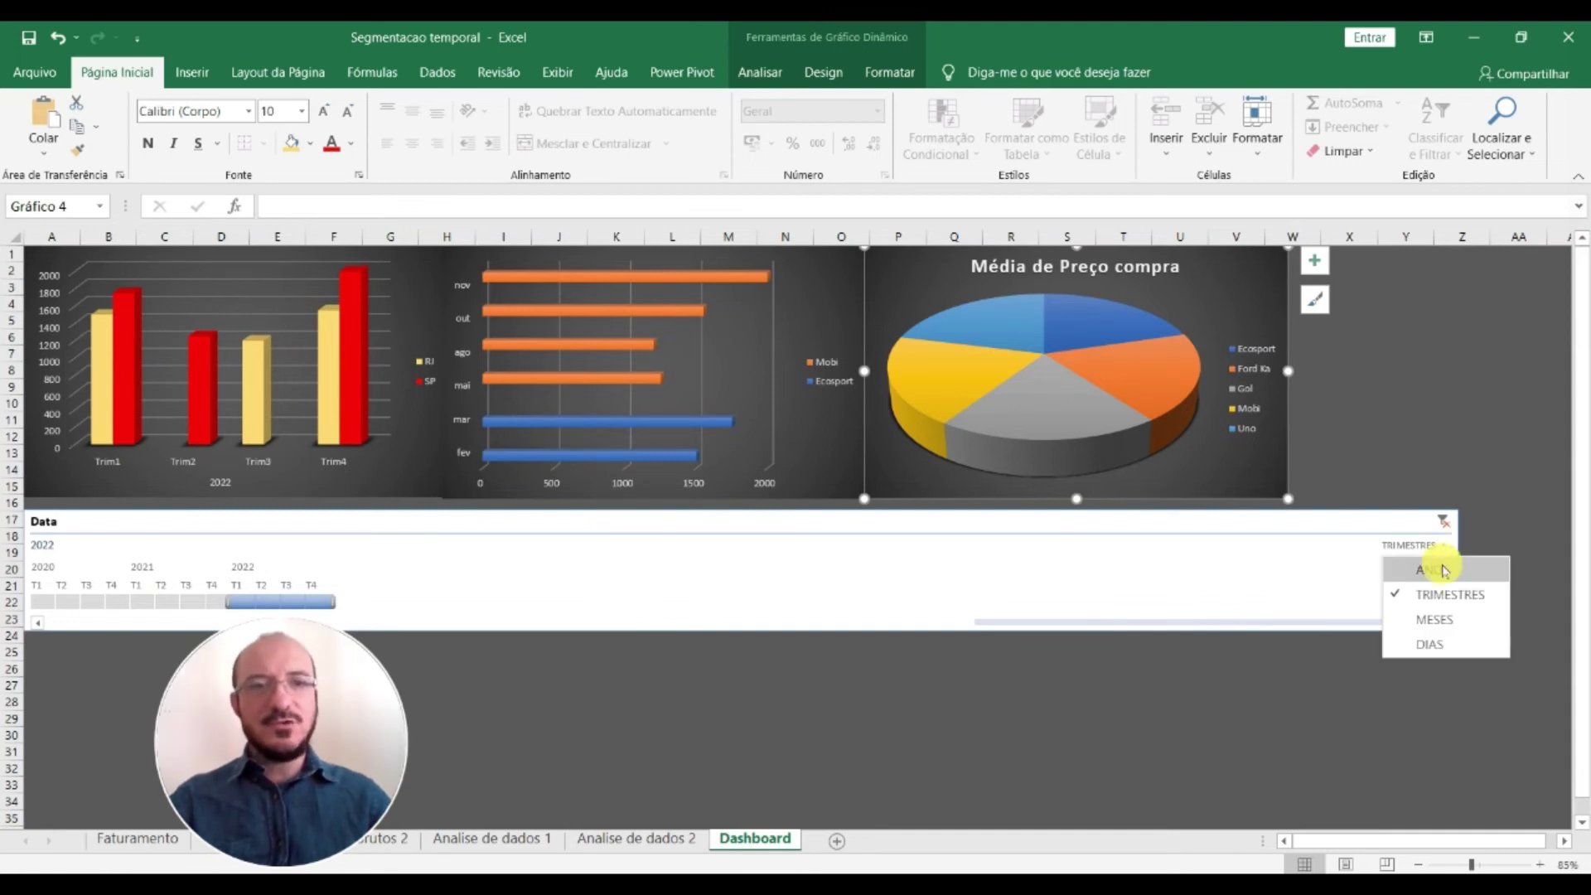
click(1443, 570)
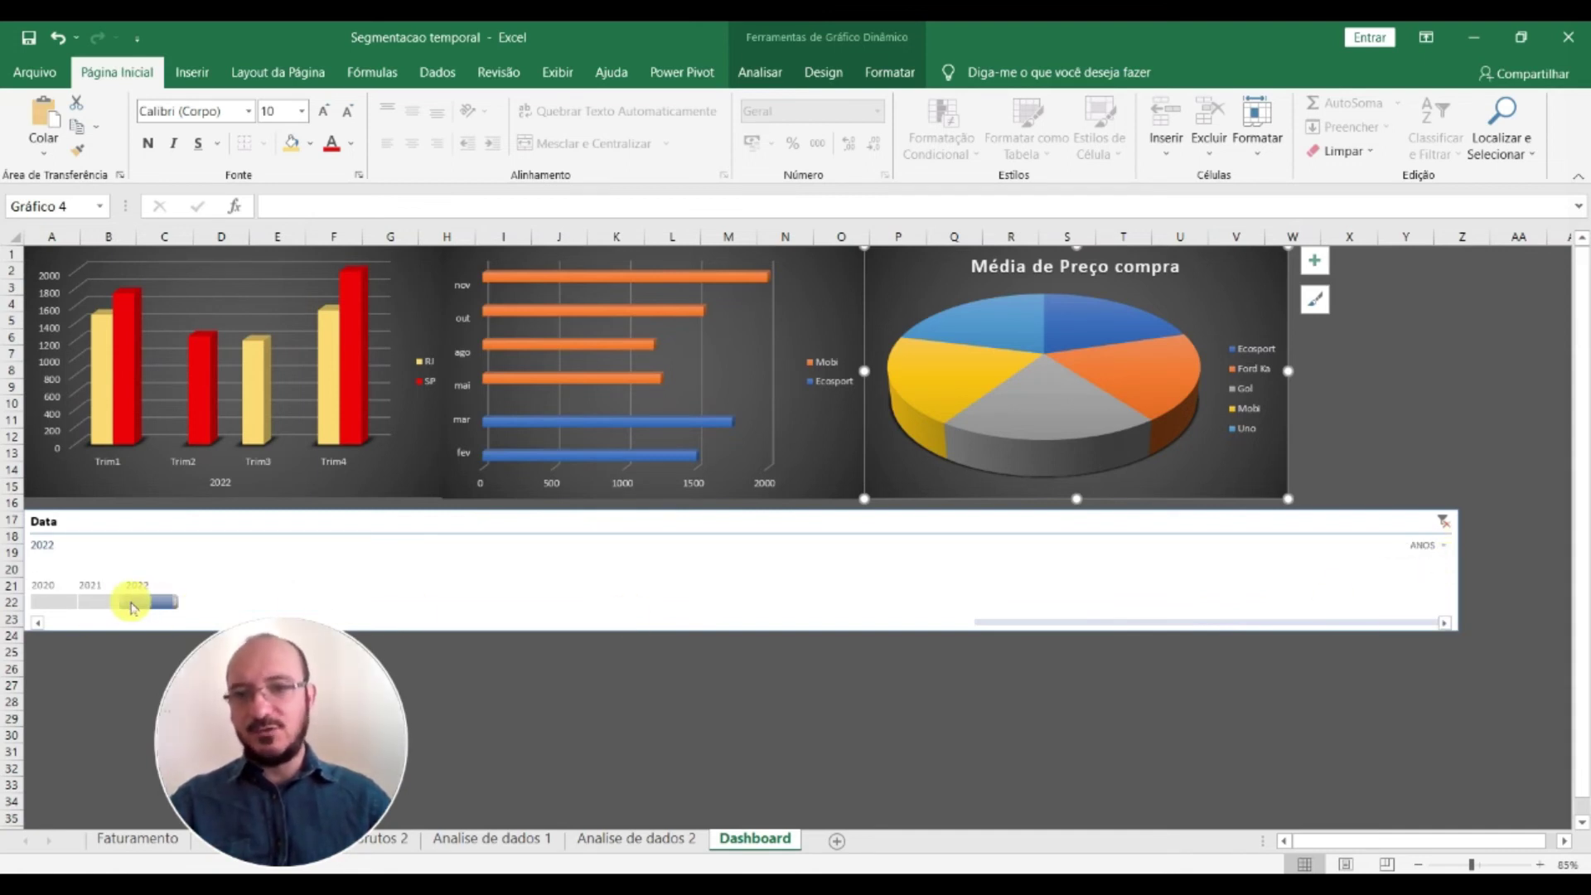
drag(122, 608, 35, 606)
drag(148, 607, 124, 609)
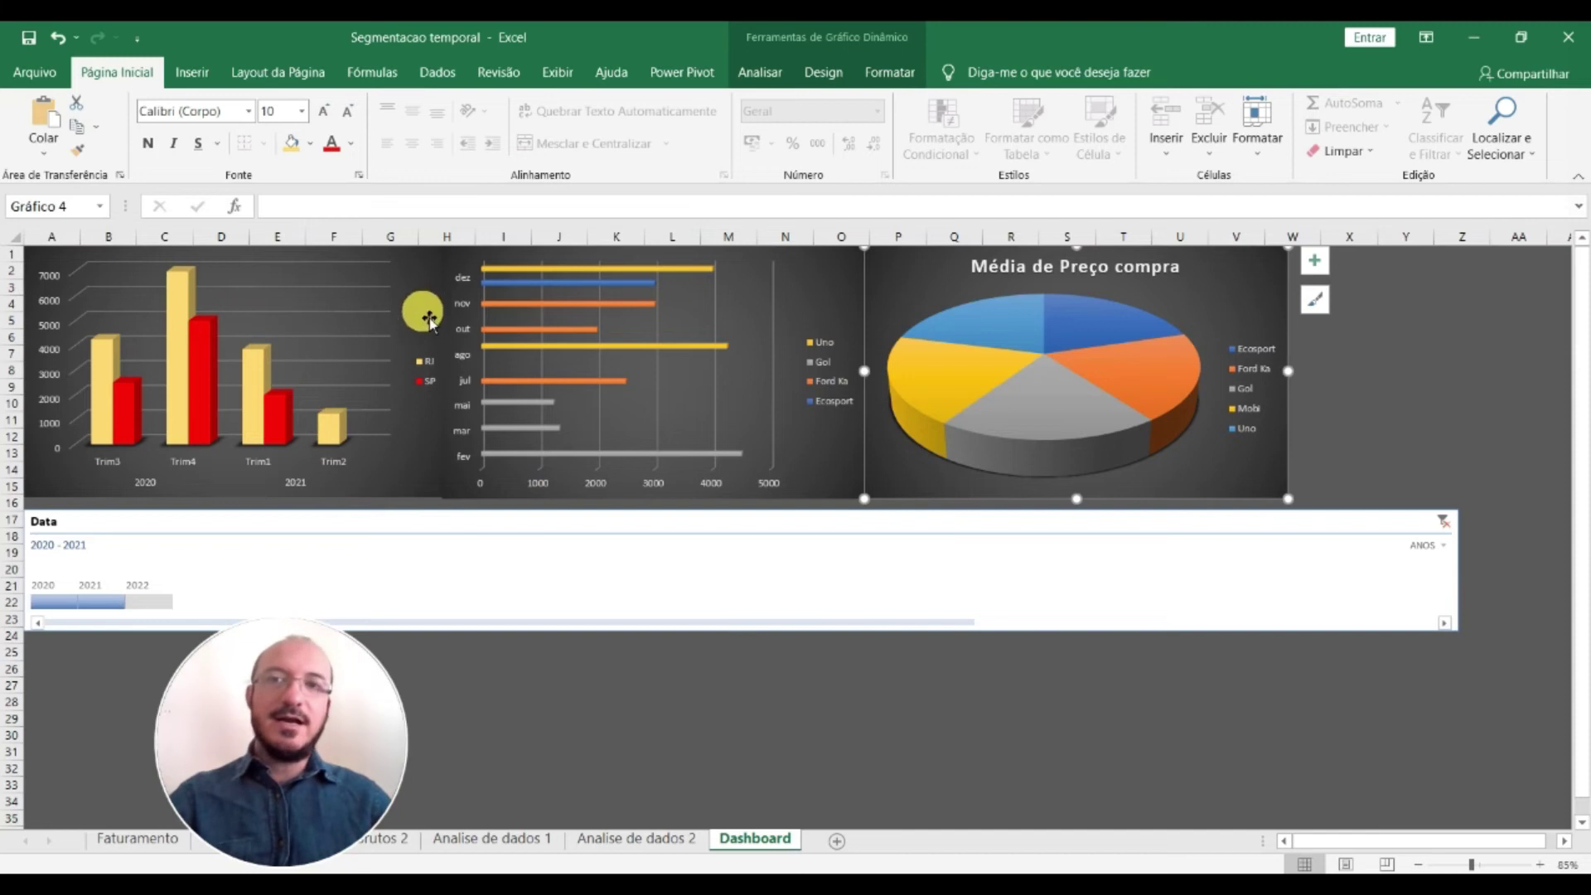
Insert slicers for Ano and Unidade from the quarterly profit pivot table on the Analise de dados 1 sheet
click(518, 838)
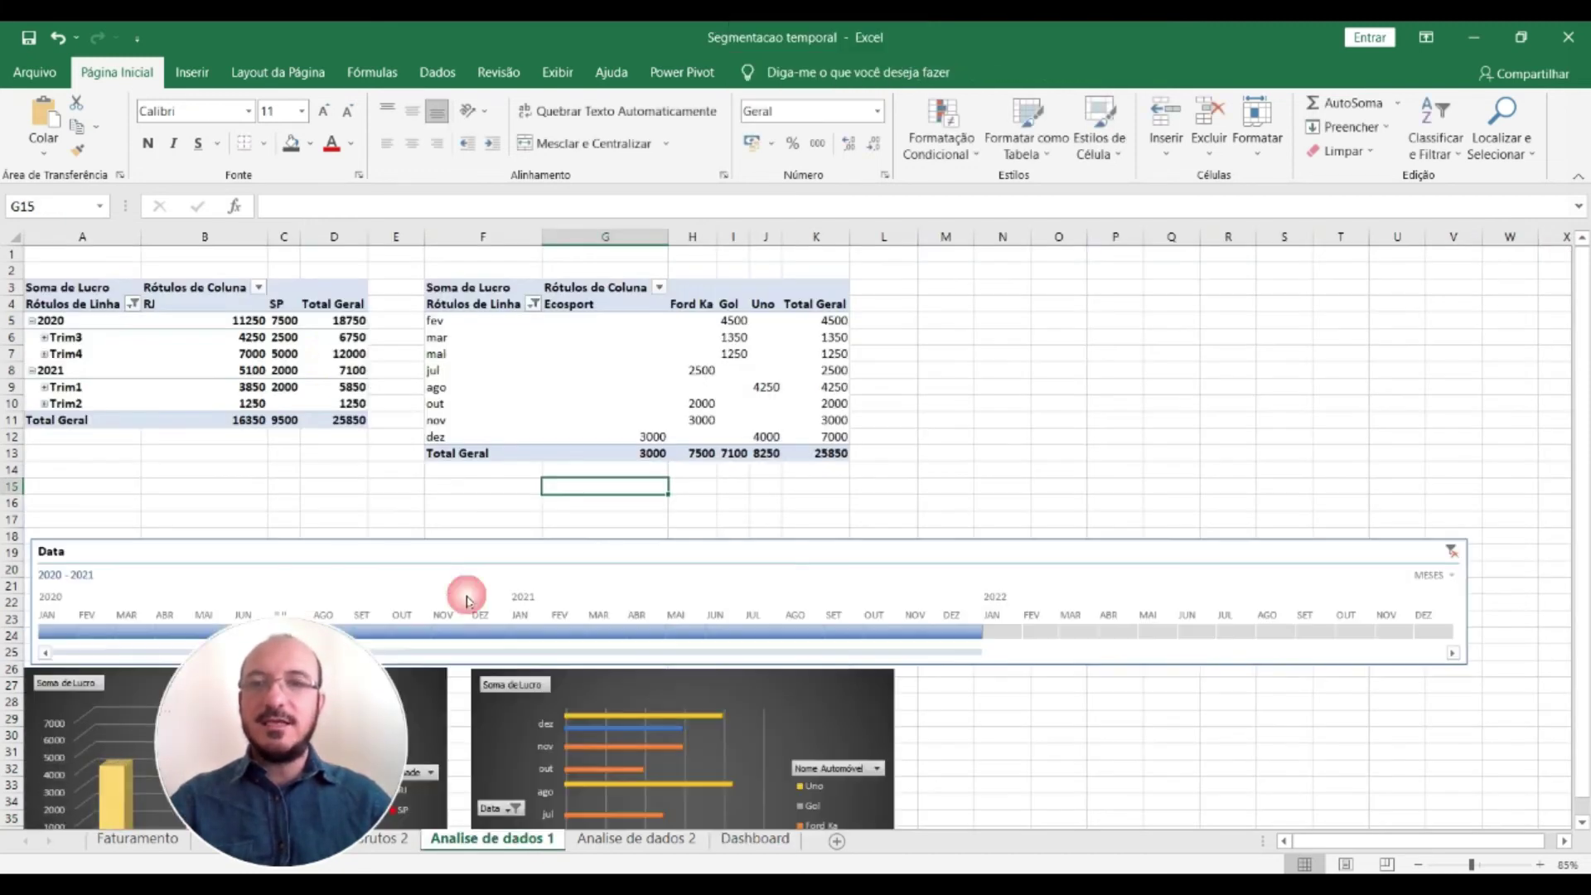
click(779, 71)
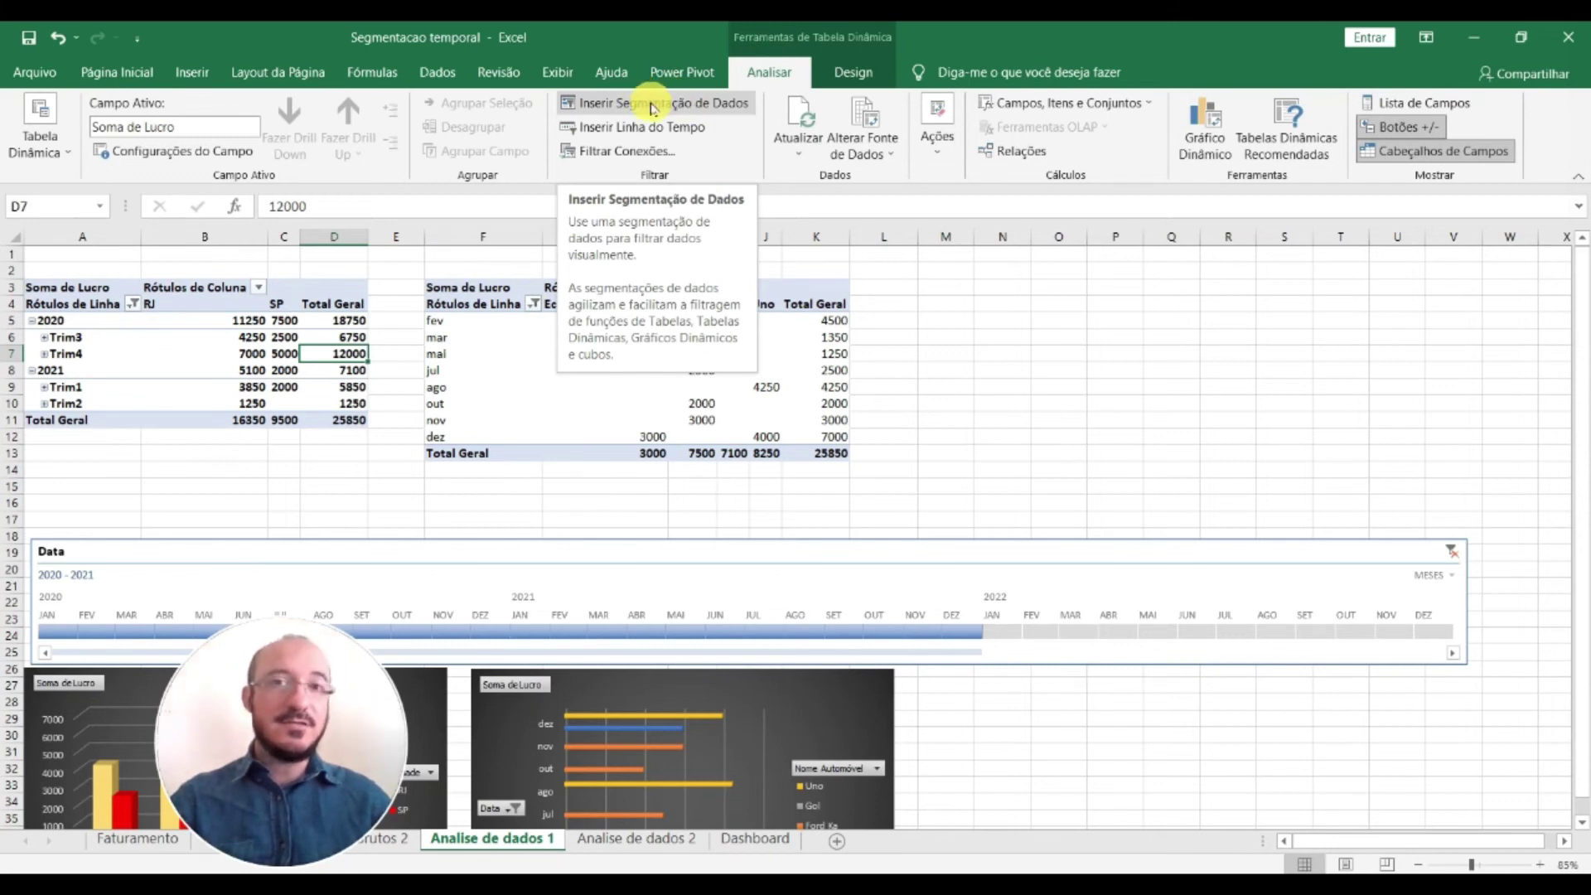
click(652, 106)
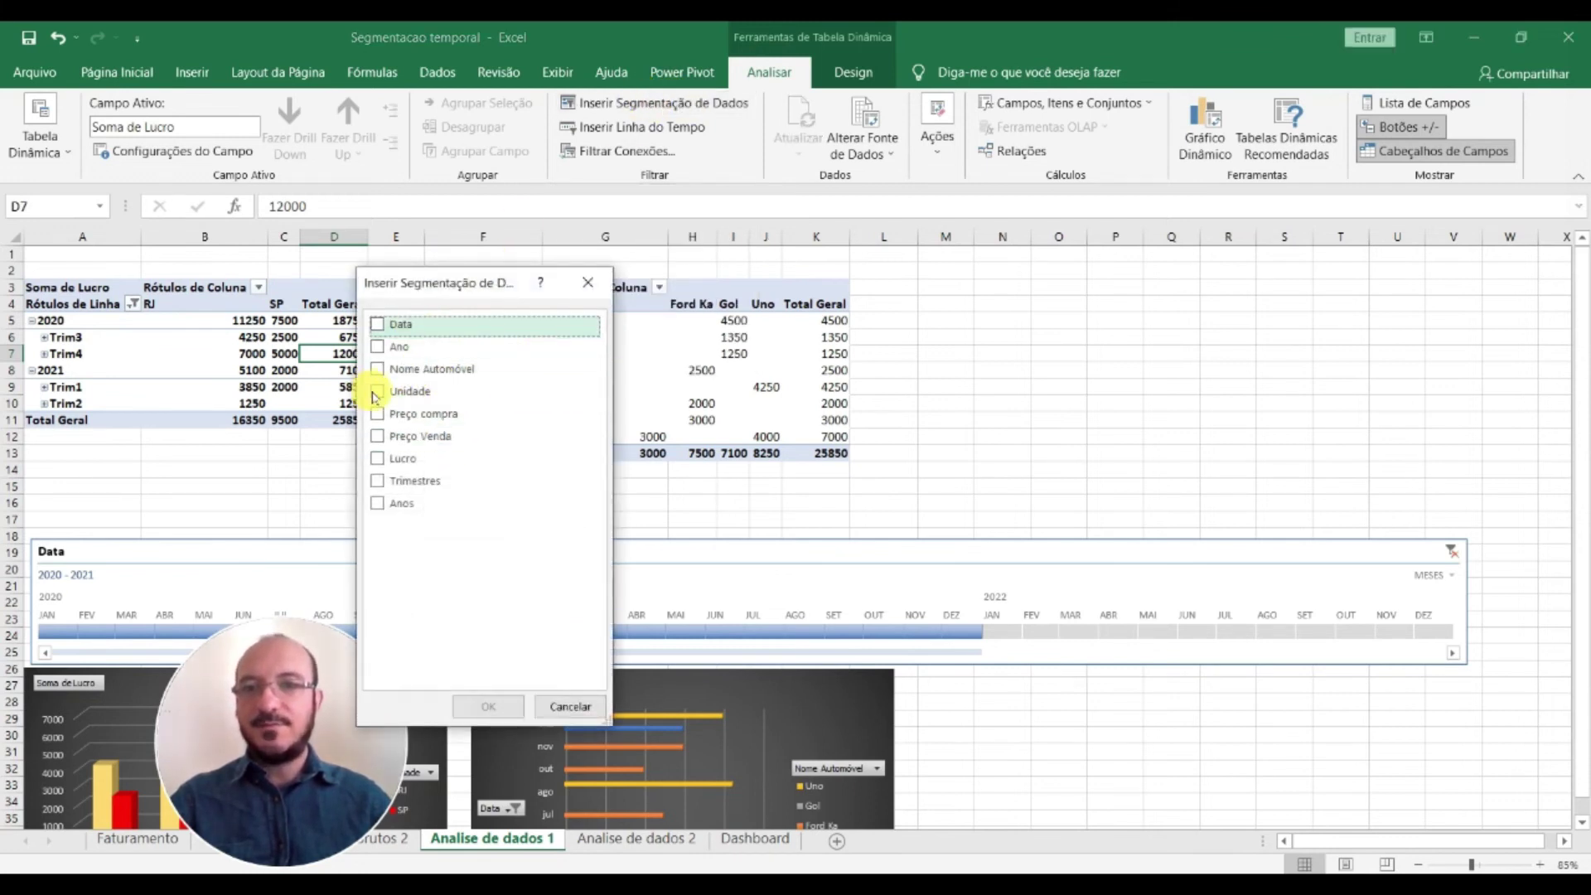
click(377, 392)
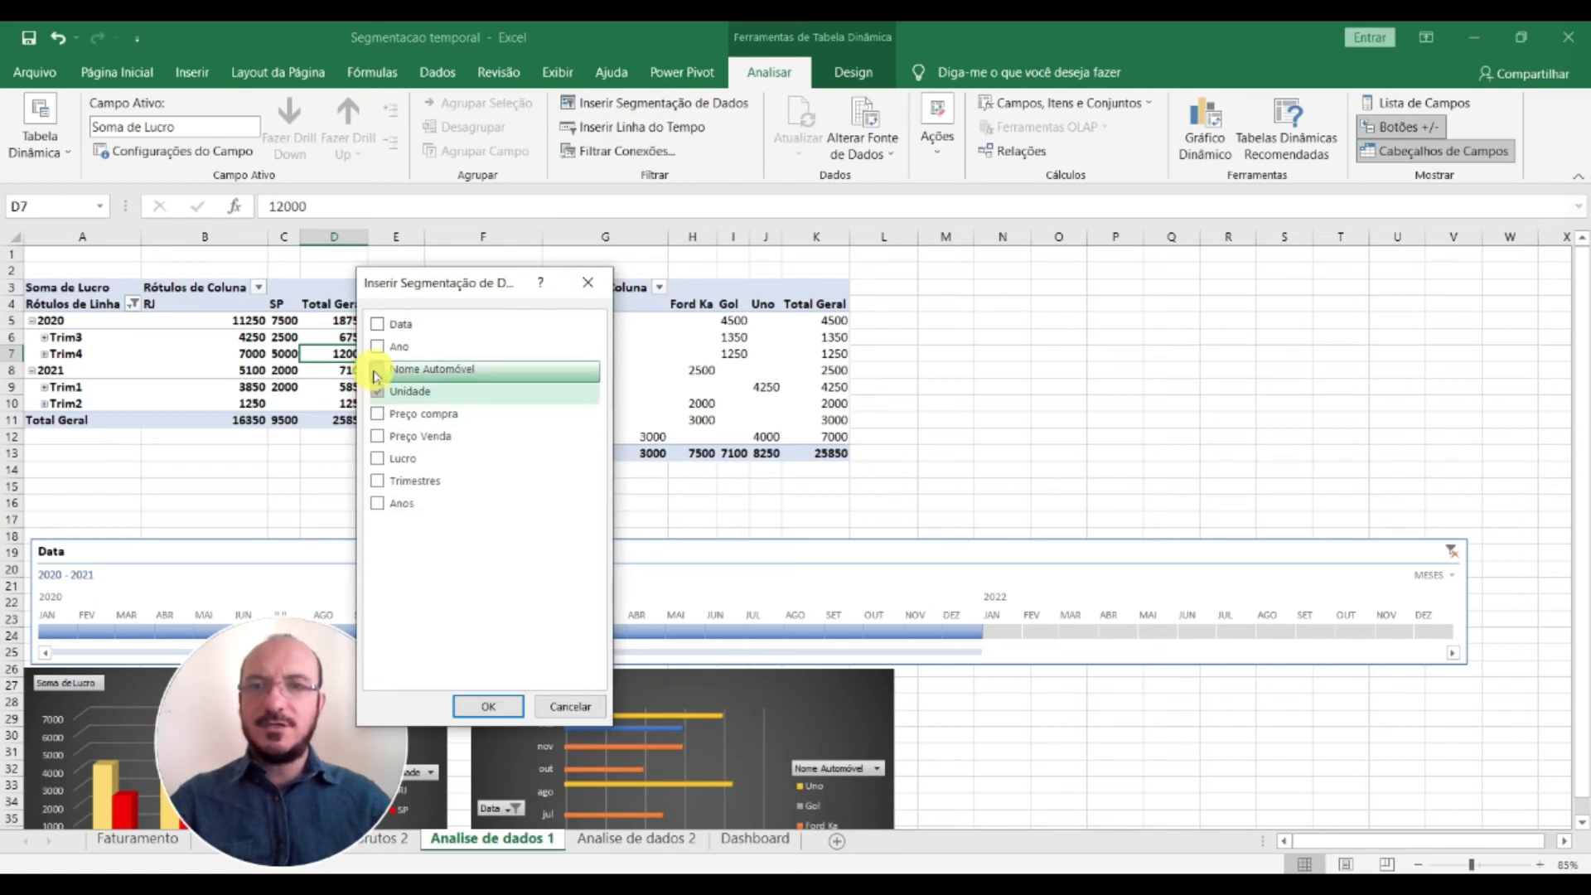
click(489, 706)
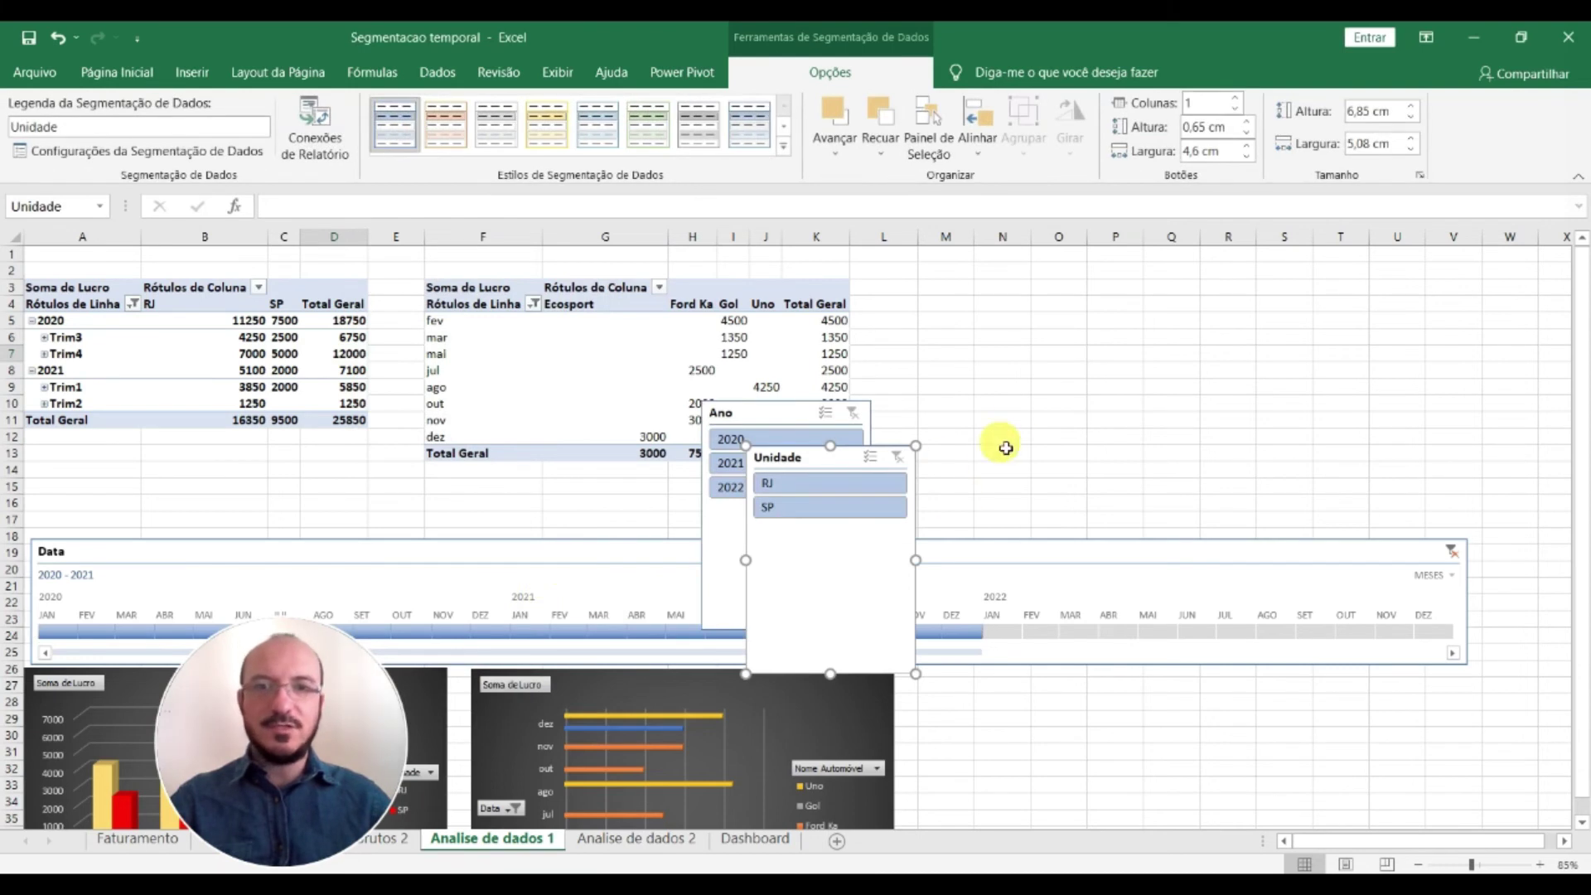
Place the Unidade slicer beside the Ano slicer and shorten both to fit their buttons
click(1003, 420)
drag(837, 464, 999, 418)
click(1000, 632)
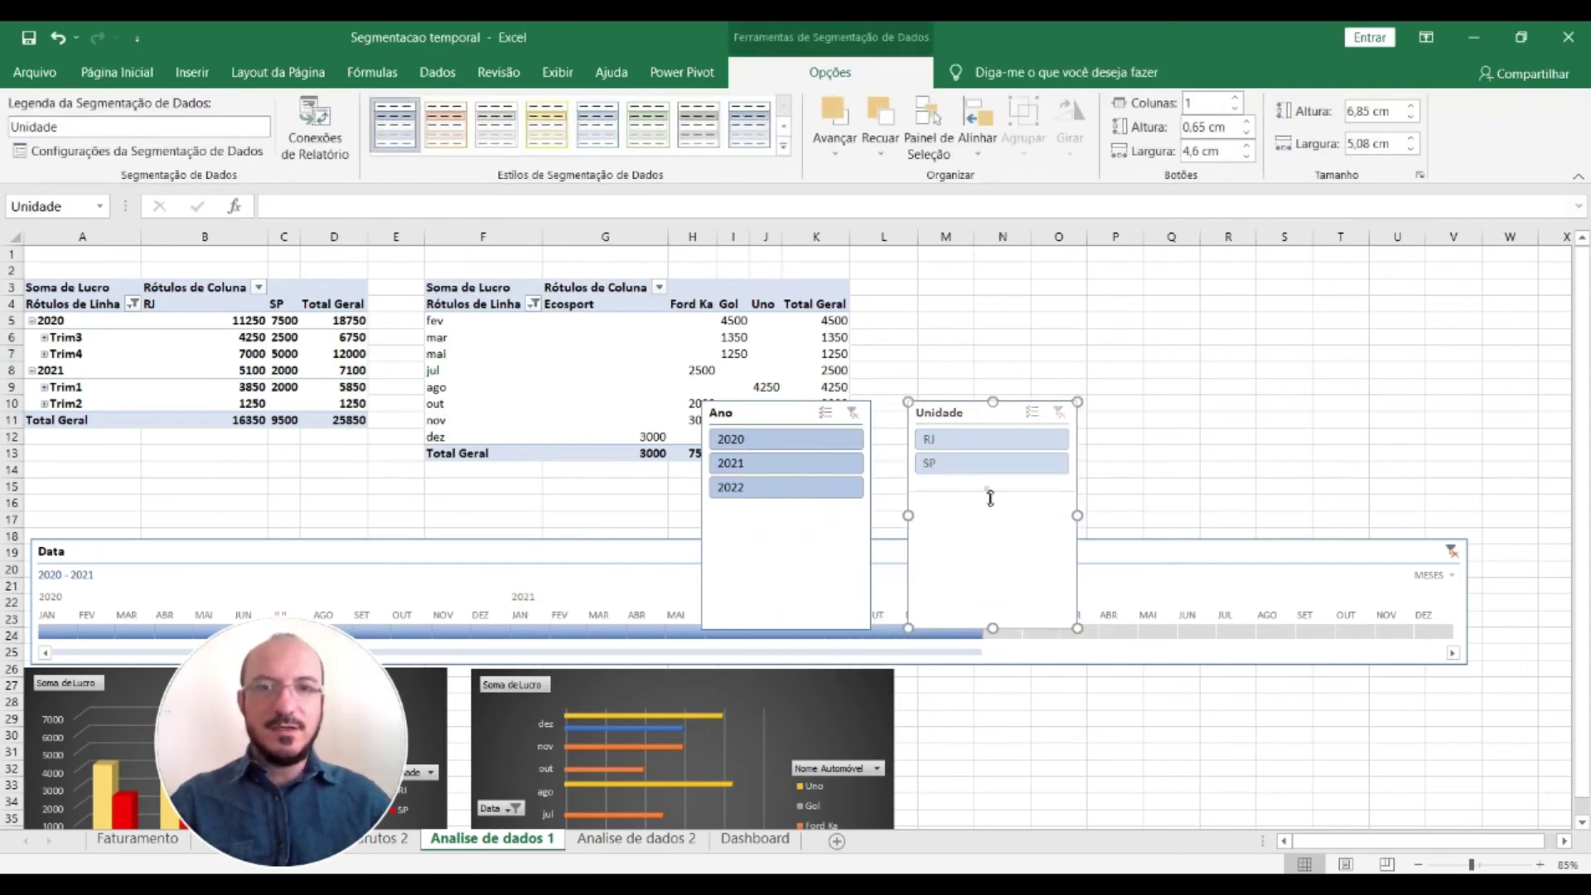
drag(991, 497, 991, 491)
click(779, 635)
drag(787, 635, 785, 512)
Copy the Ano and Unidade slicers together and open the Dashboard sheet
ctrl+click(953, 417)
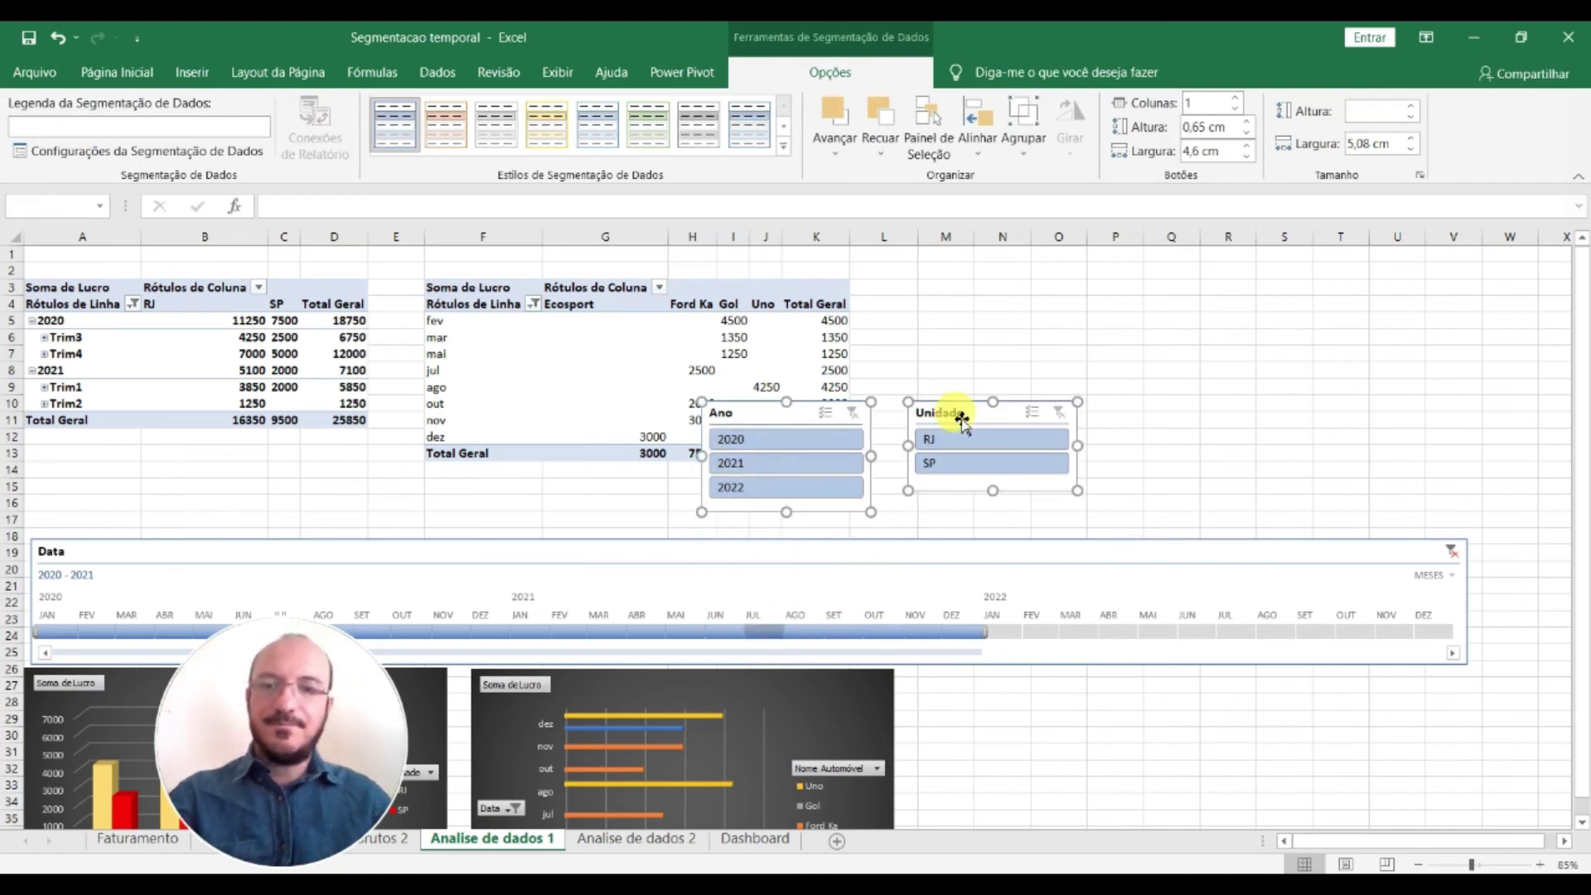
key(ctrl+x)
click(750, 838)
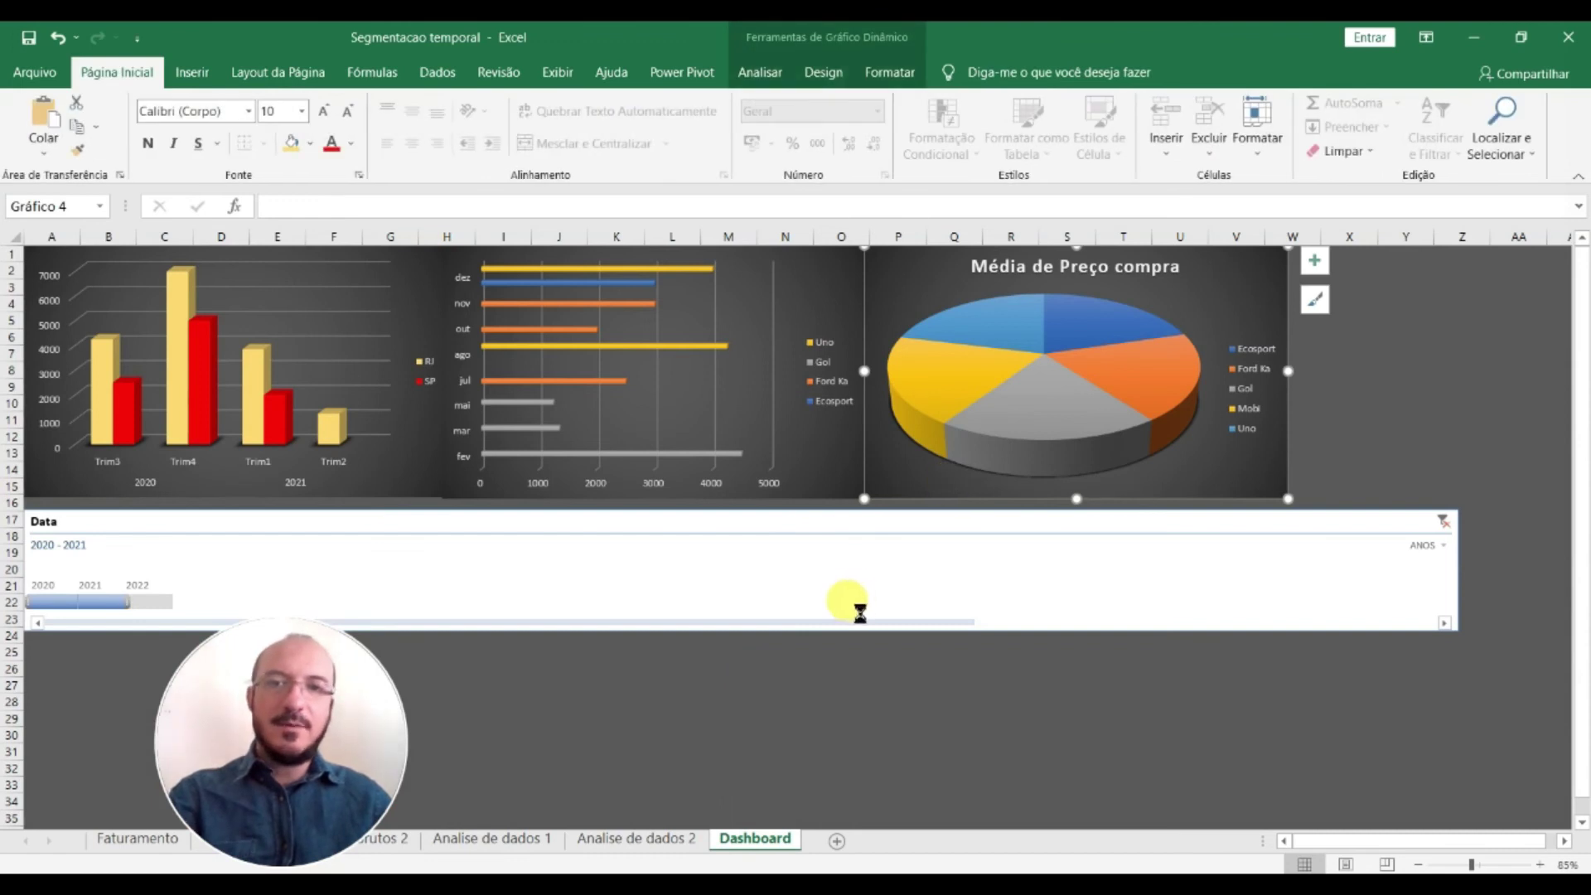
key(ctrl+v)
drag(1154, 259, 1201, 402)
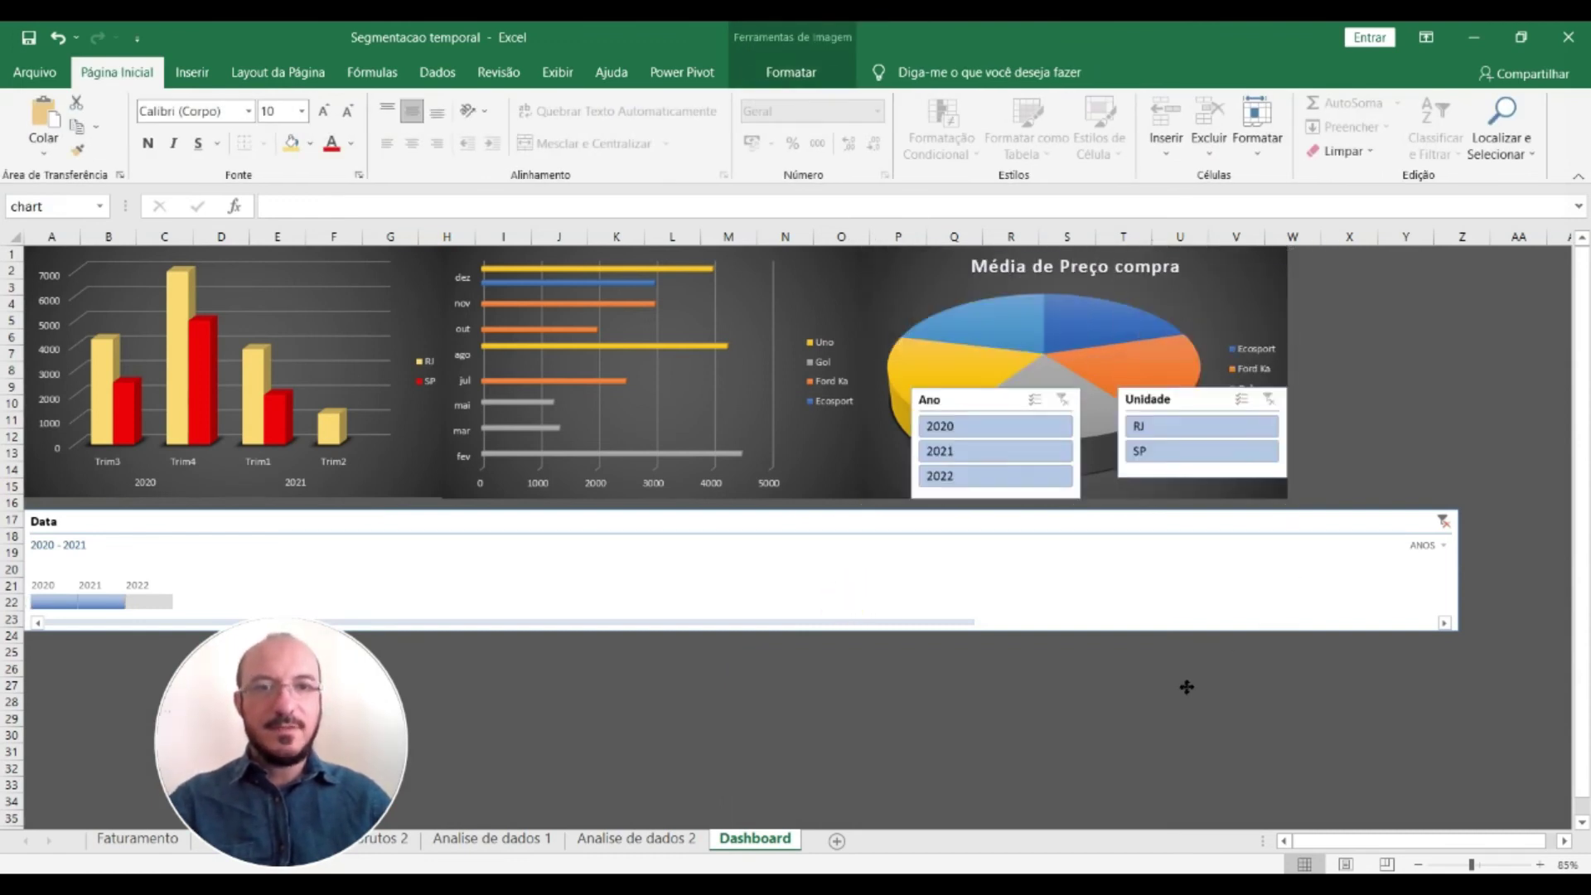
drag(1351, 434, 1180, 377)
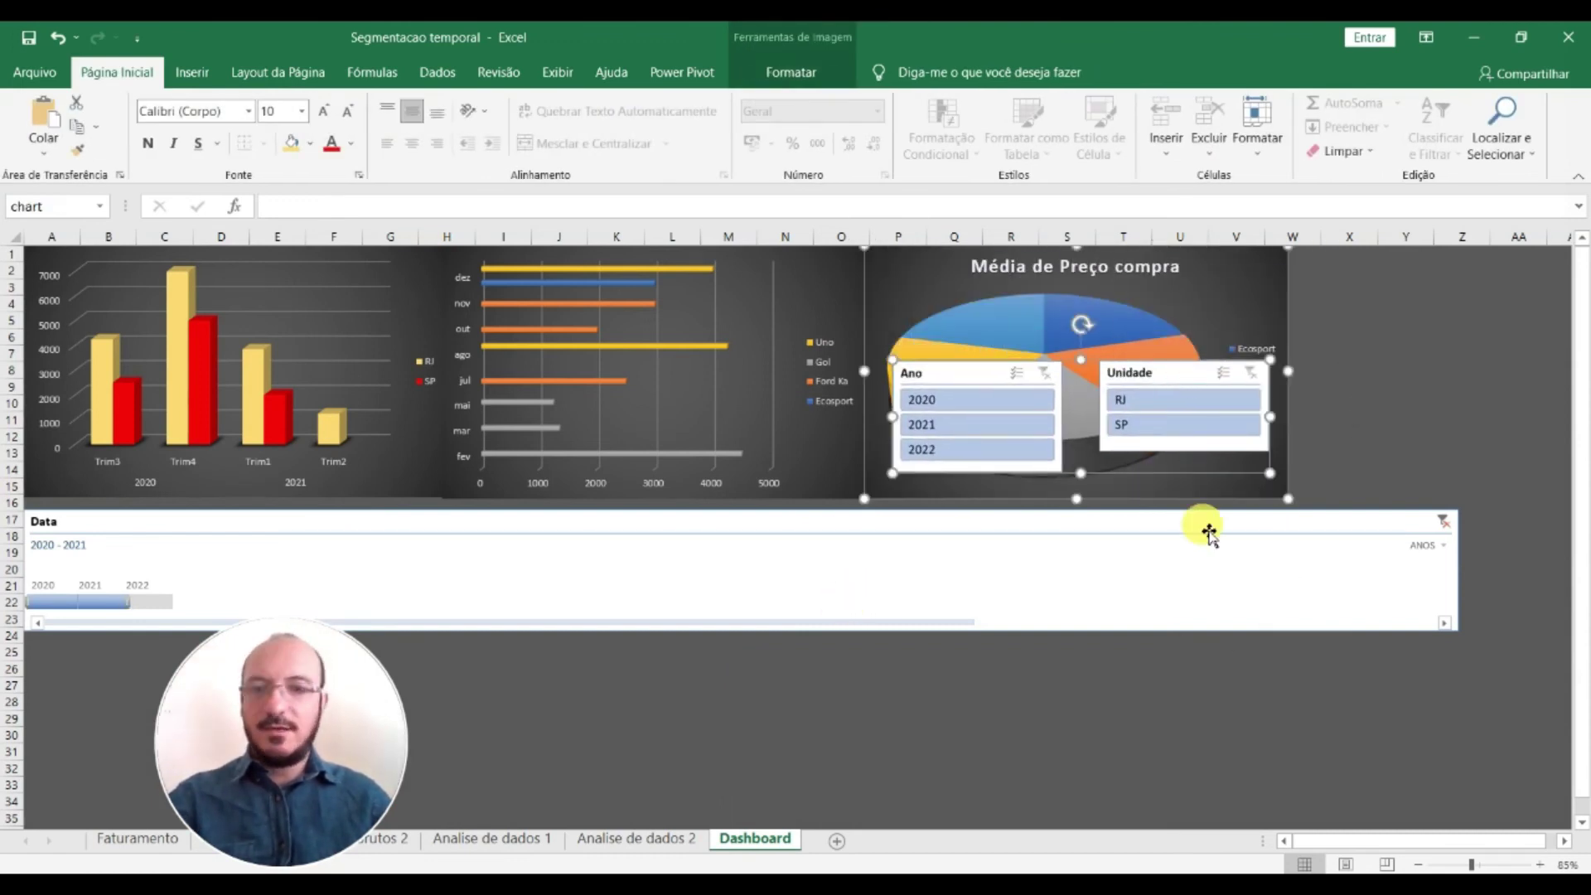
key(ctrl+z)
key(ctrl+z)
Paste the copied slicers from an empty cell, place them below the timeline and lengthen the Unidade slicer to match Ano
click(1351, 338)
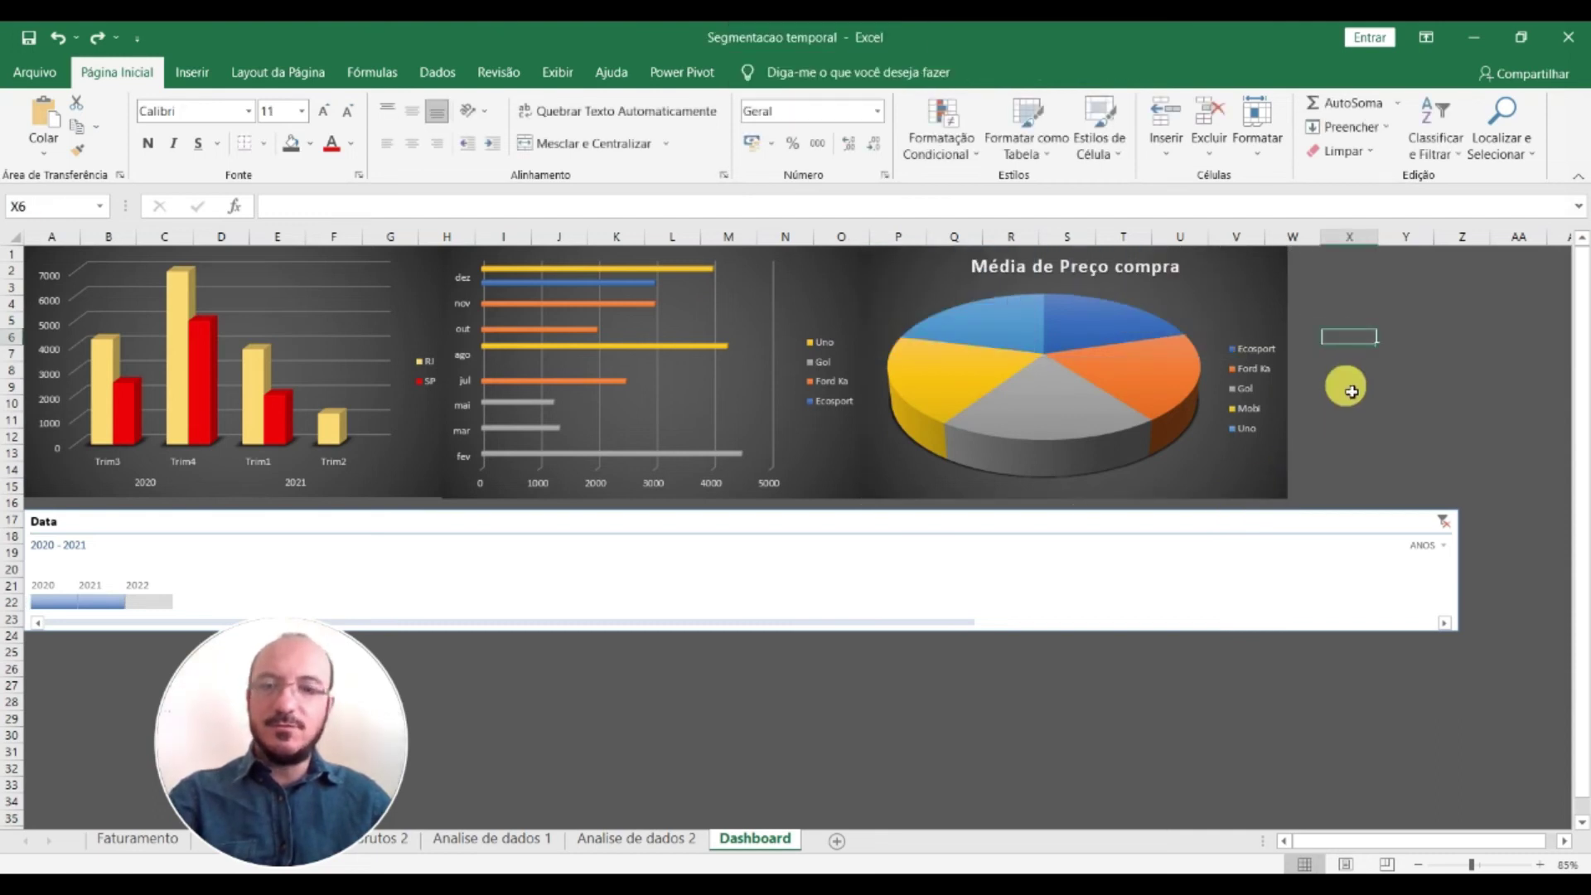
key(ctrl+v)
drag(1371, 341, 623, 669)
click(862, 770)
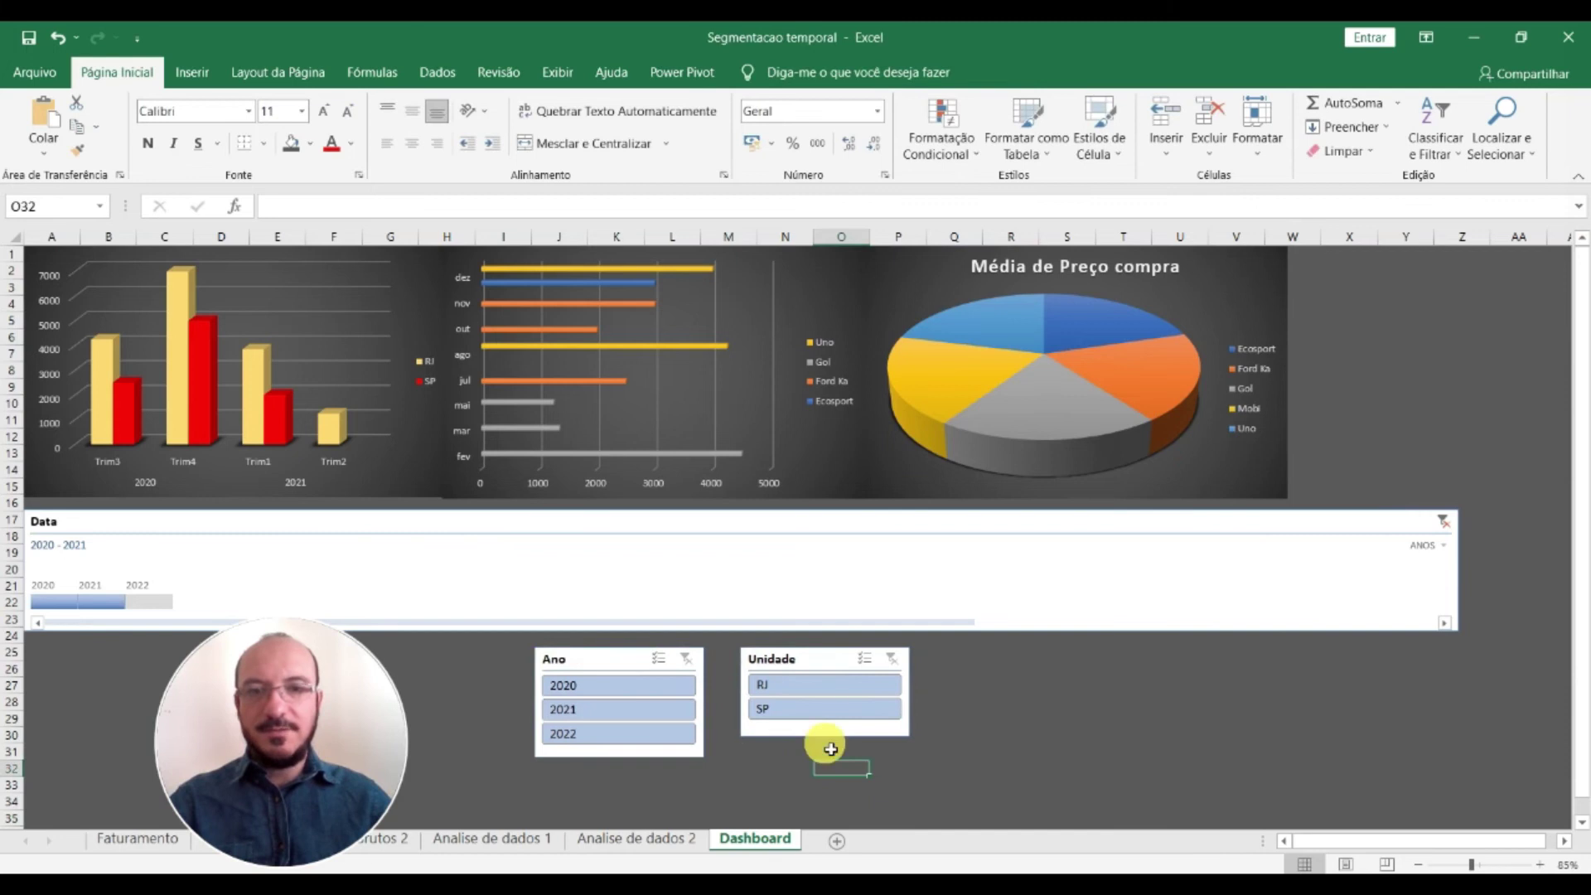
drag(829, 743, 836, 771)
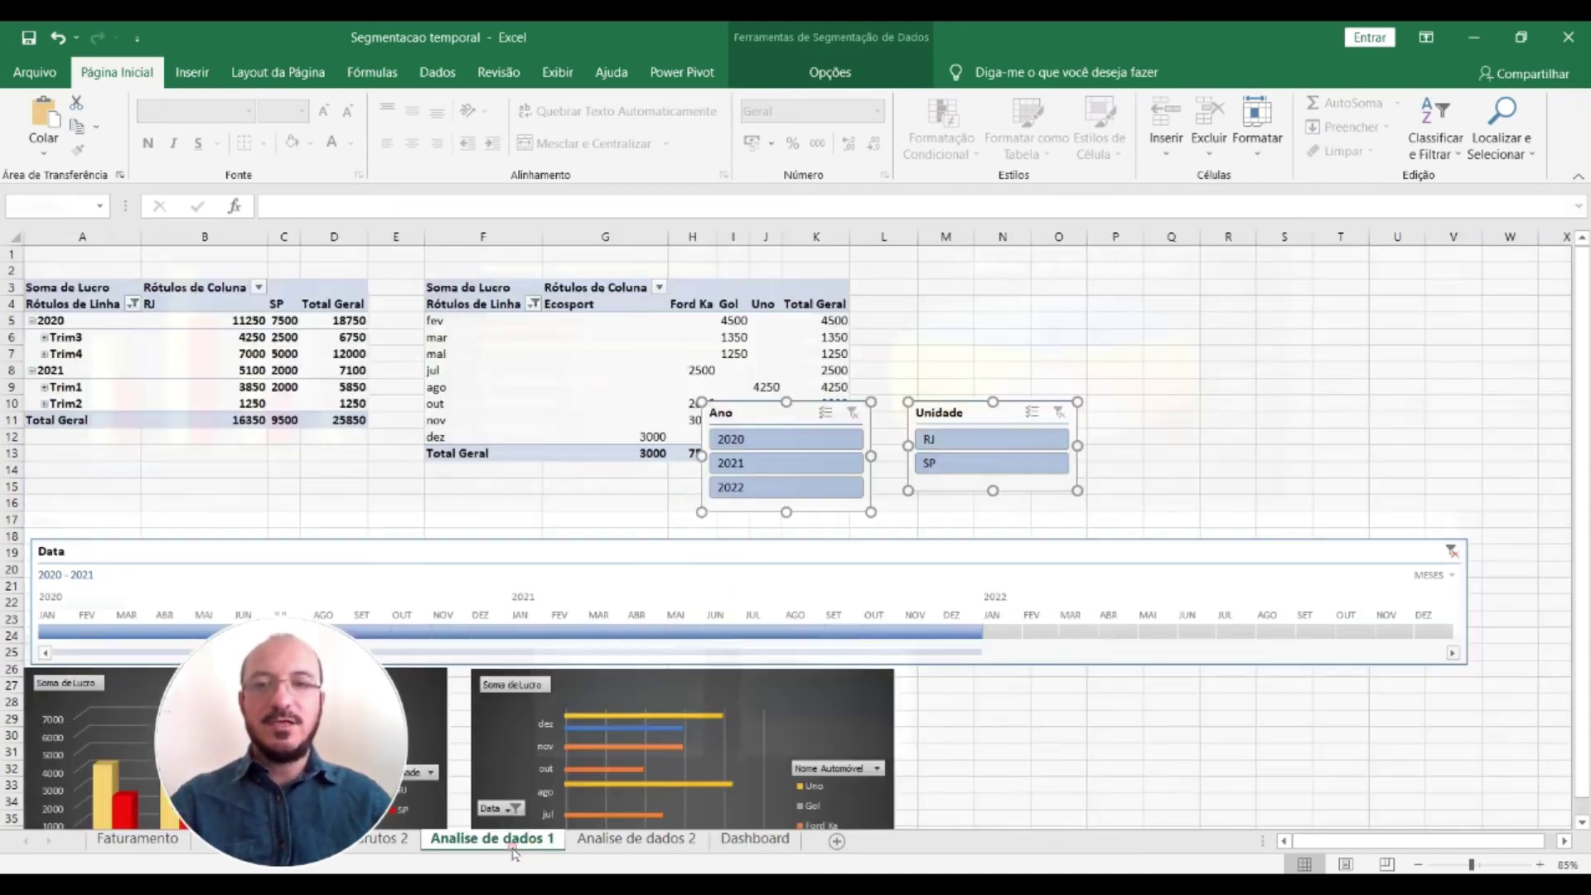
Test the Ano slicer on the Dashboard by filtering to 2022, 2021 and 2020 in turn
click(518, 838)
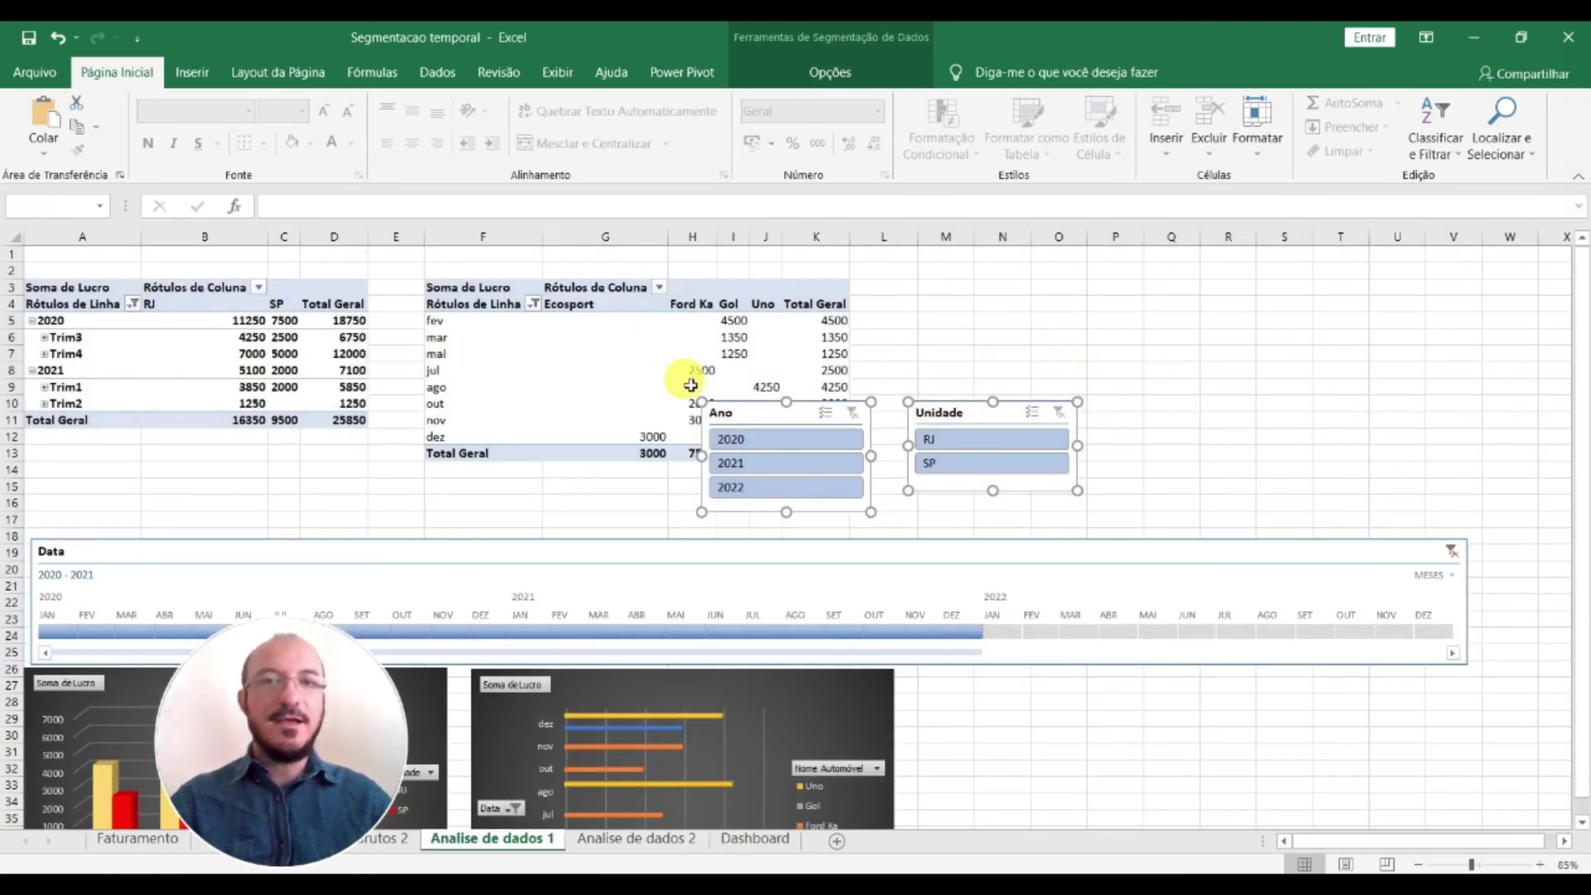
click(756, 839)
click(607, 733)
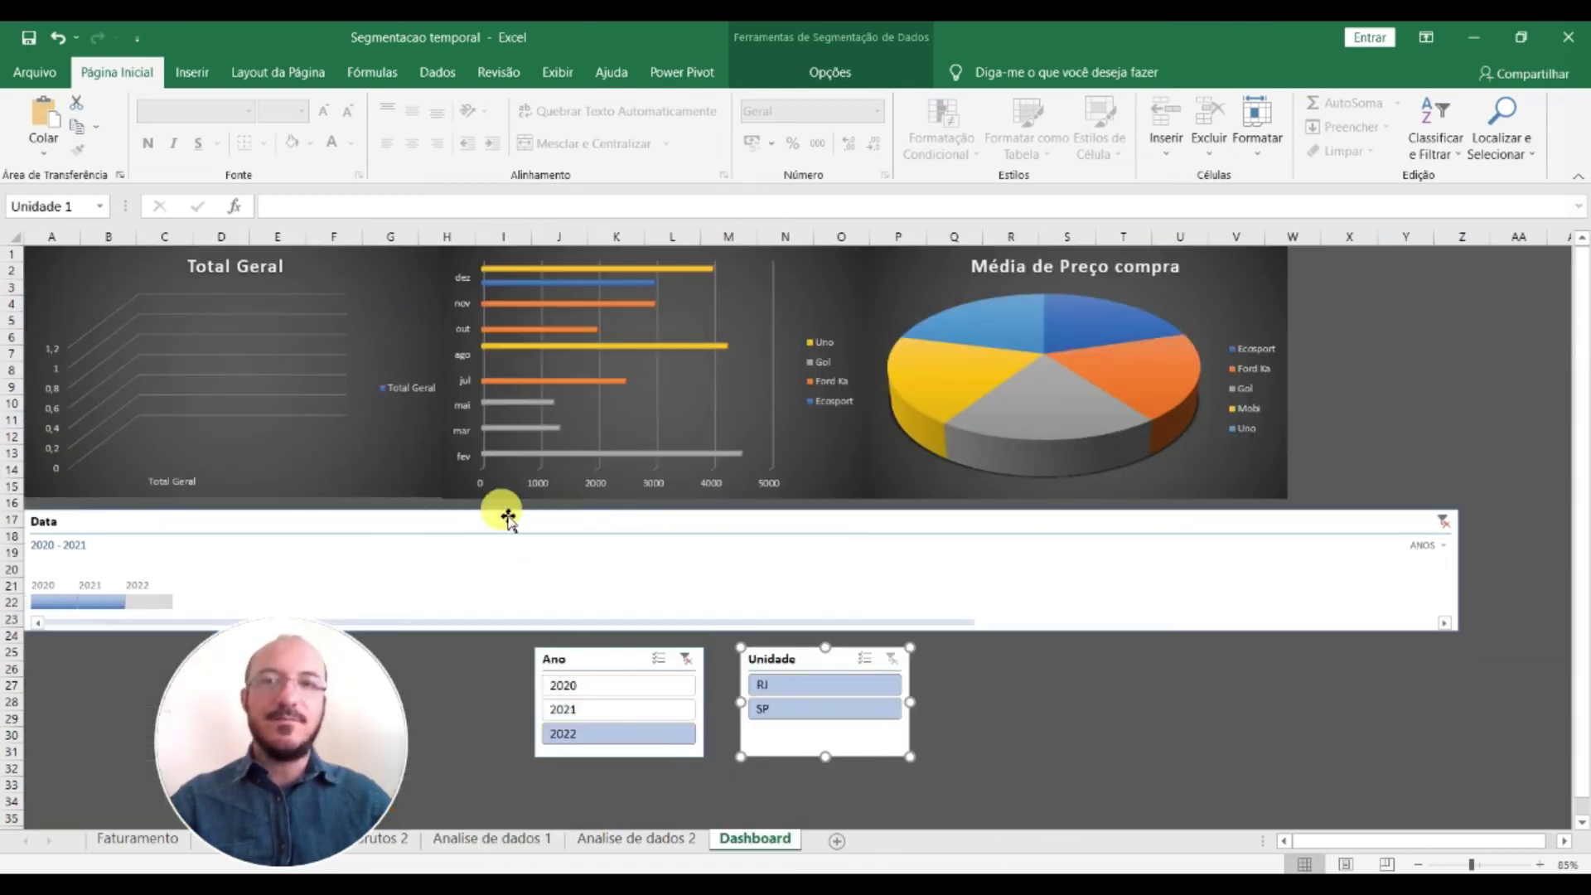
click(608, 711)
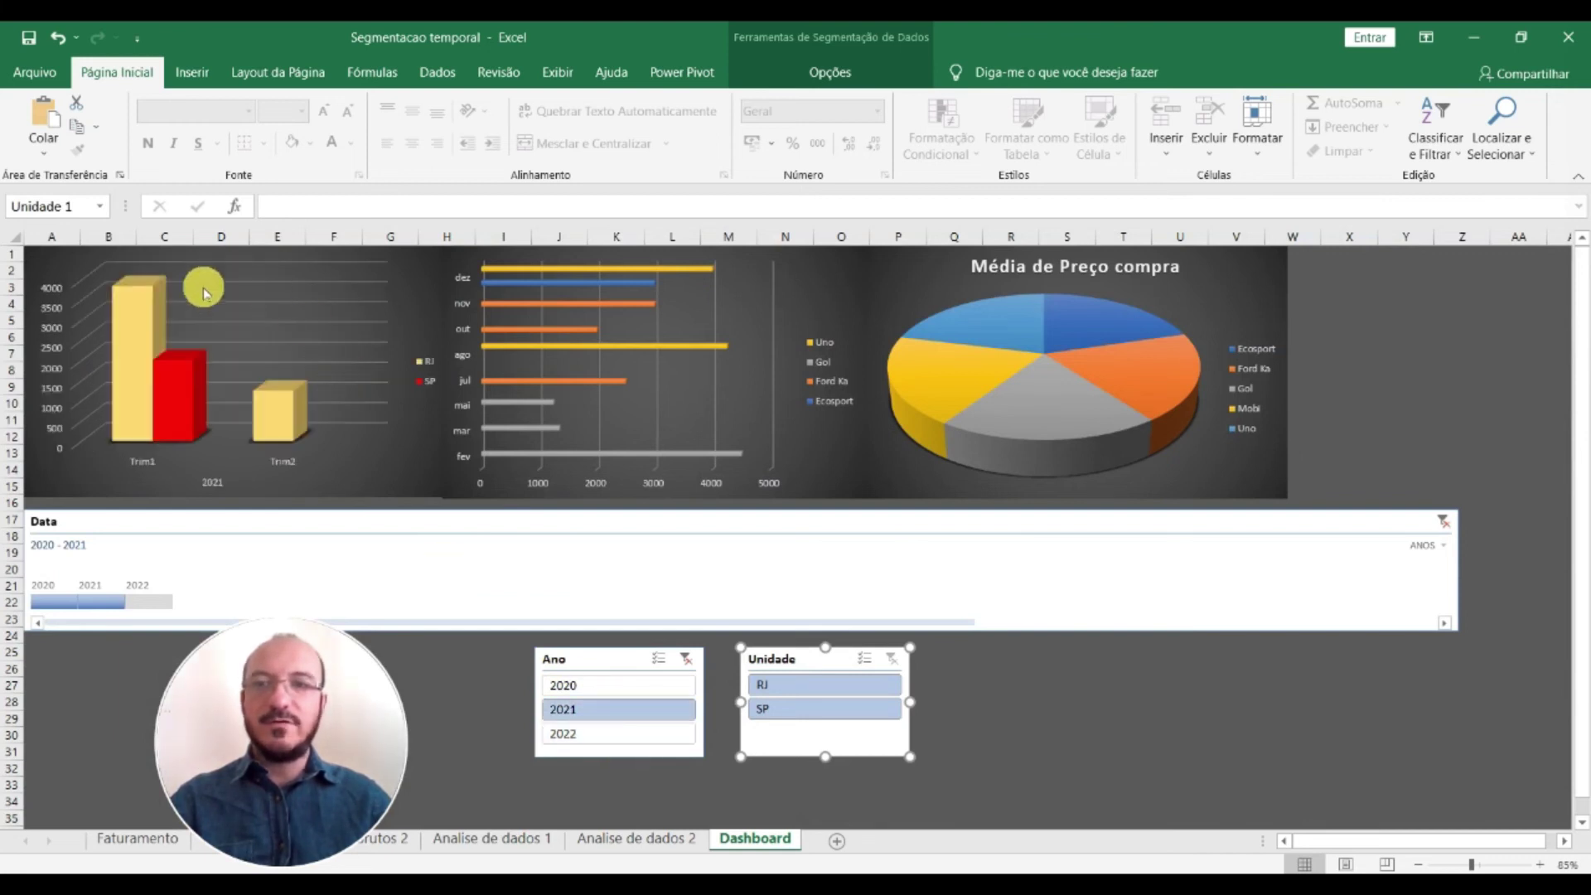
click(573, 683)
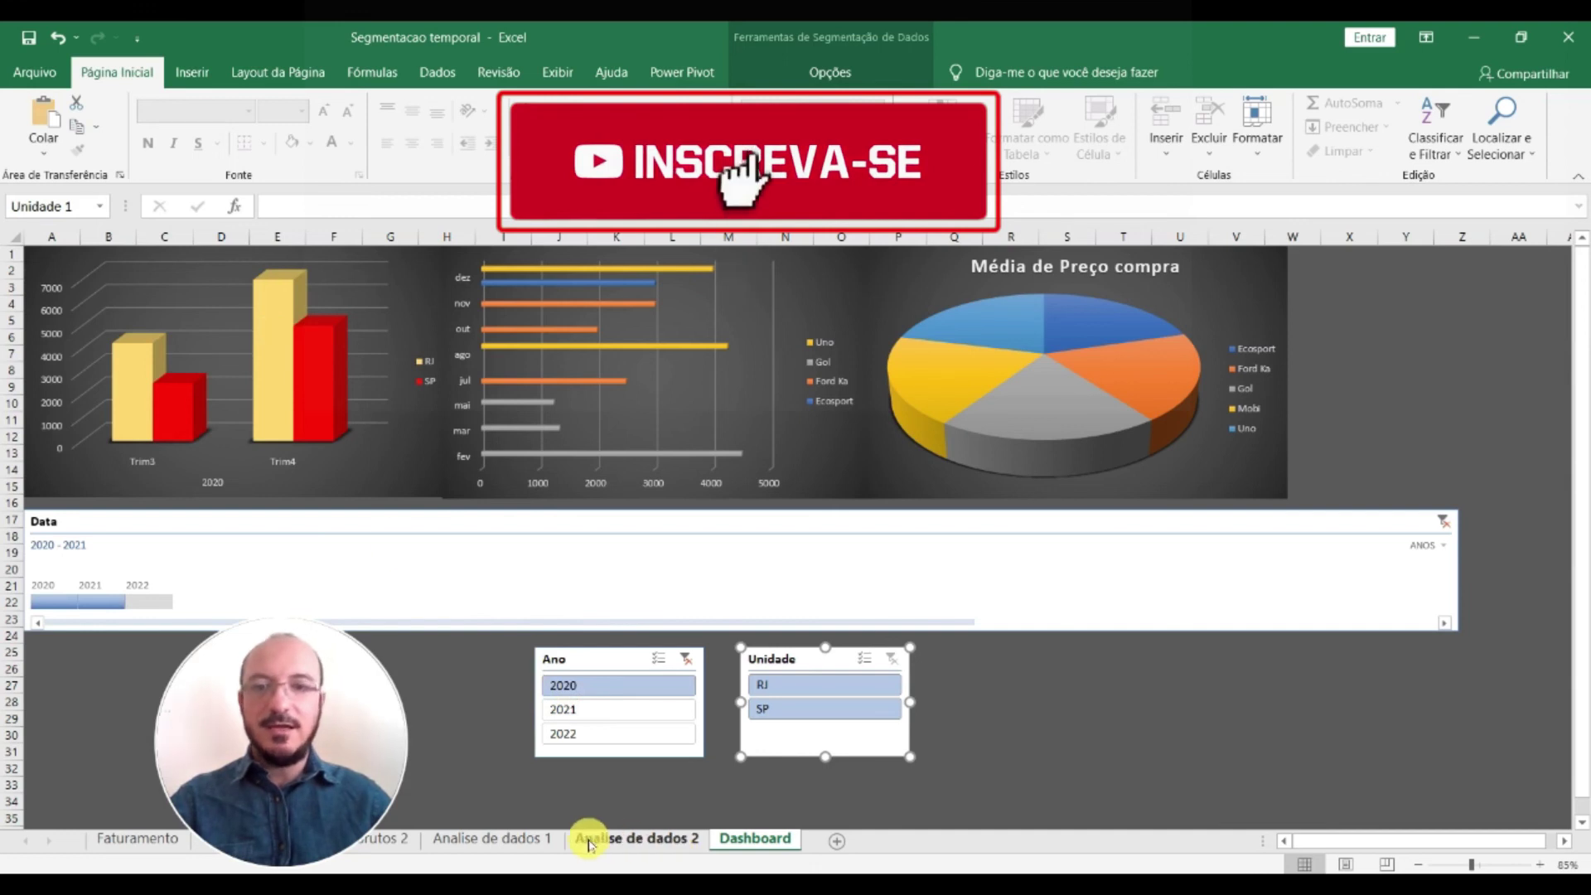
Insert a Nome Automóvel slicer from the monthly profit by car pivot table on the Analise de dados 1 sheet
click(497, 839)
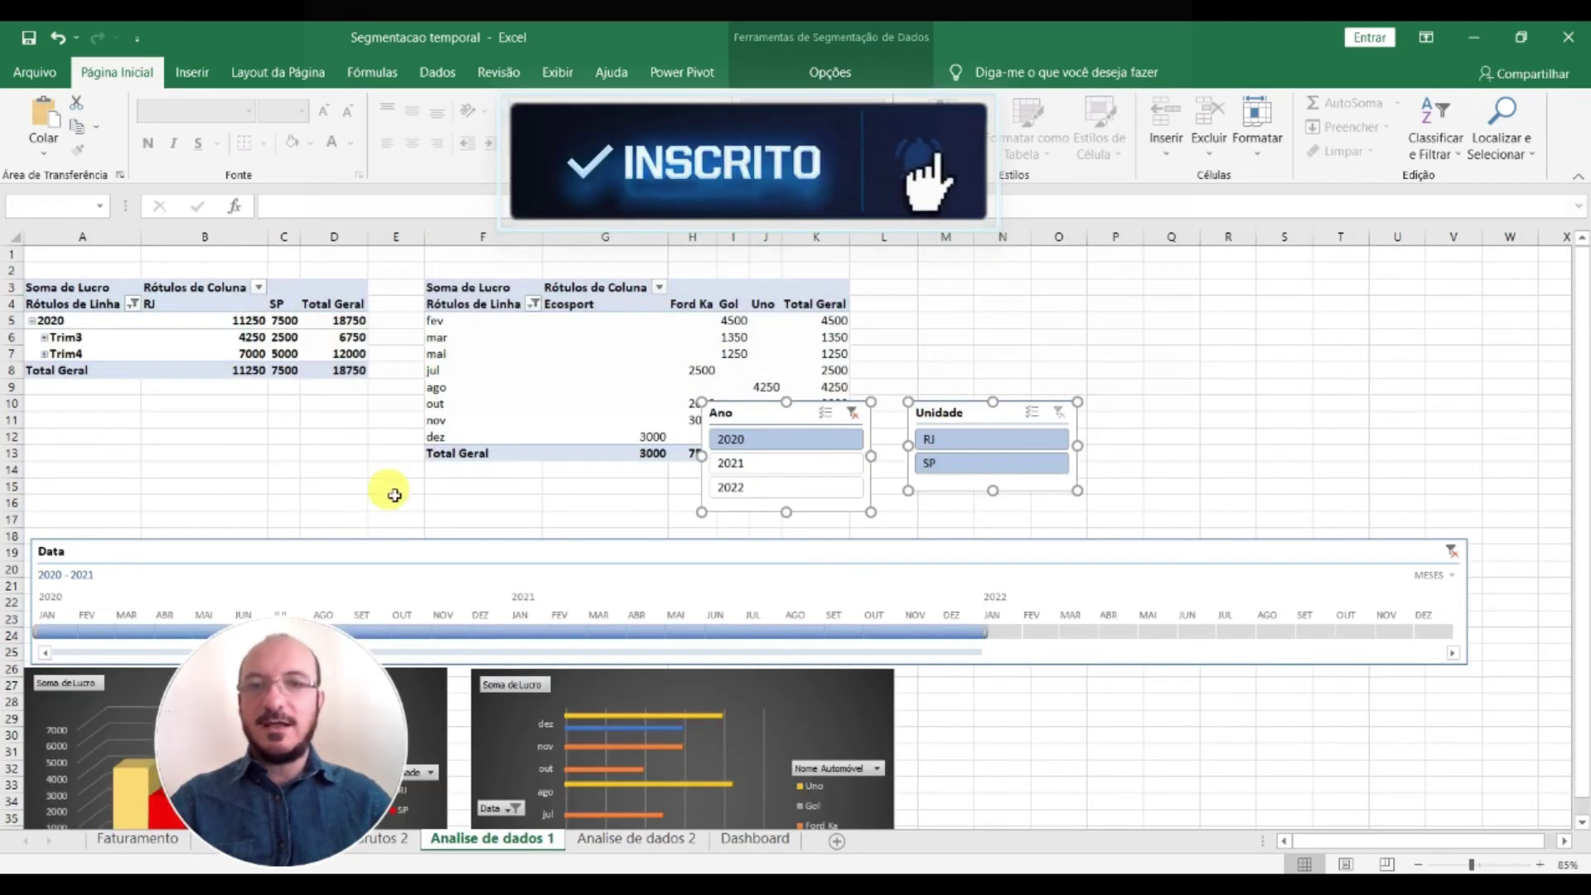
click(231, 340)
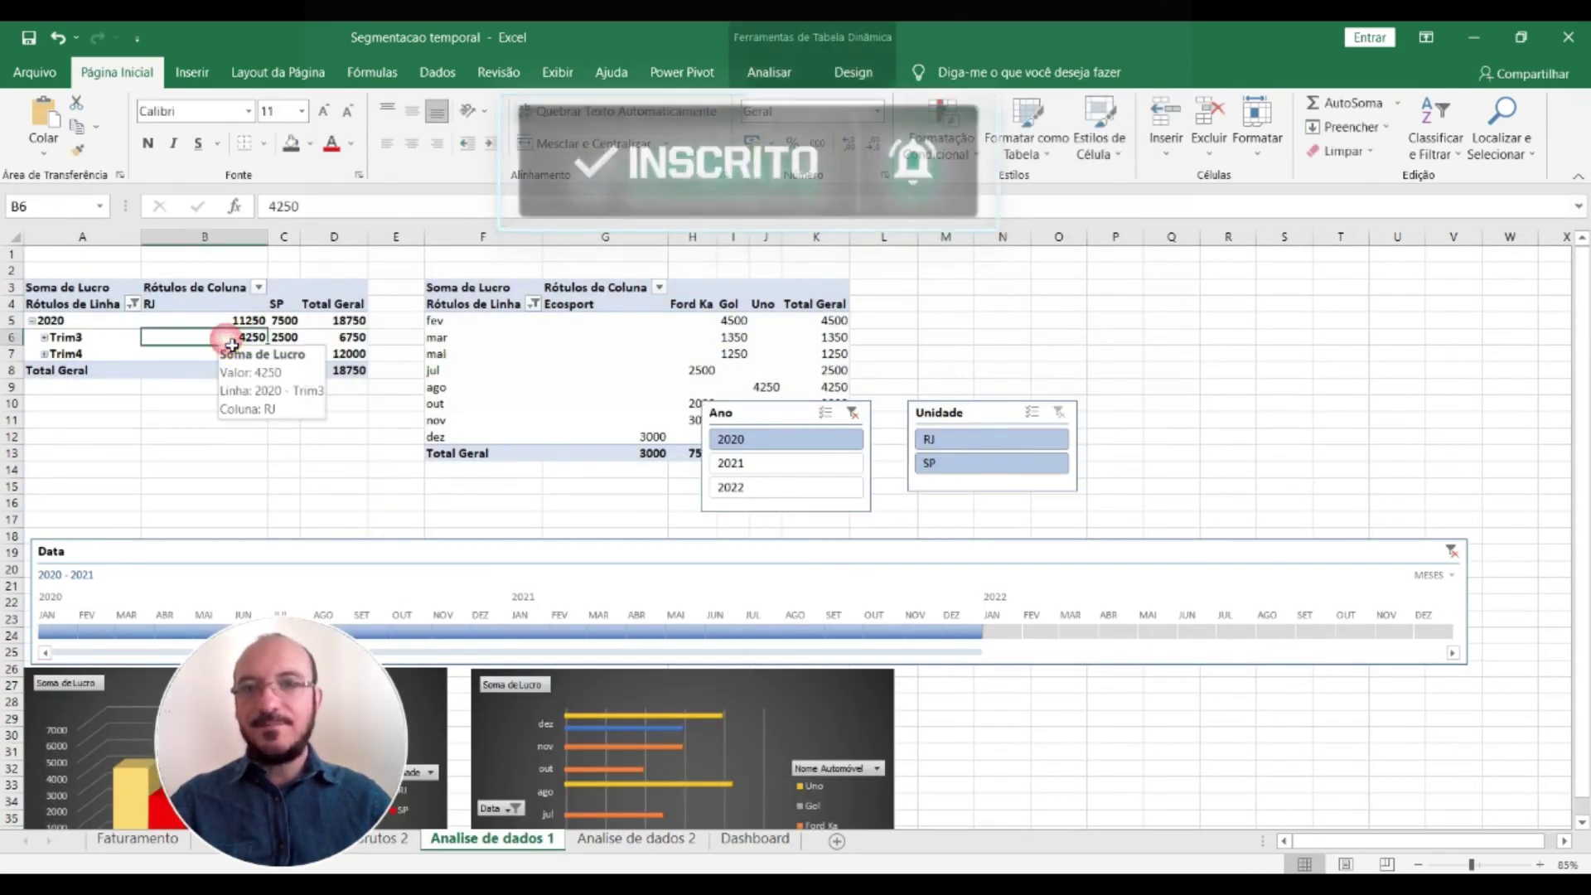
click(769, 73)
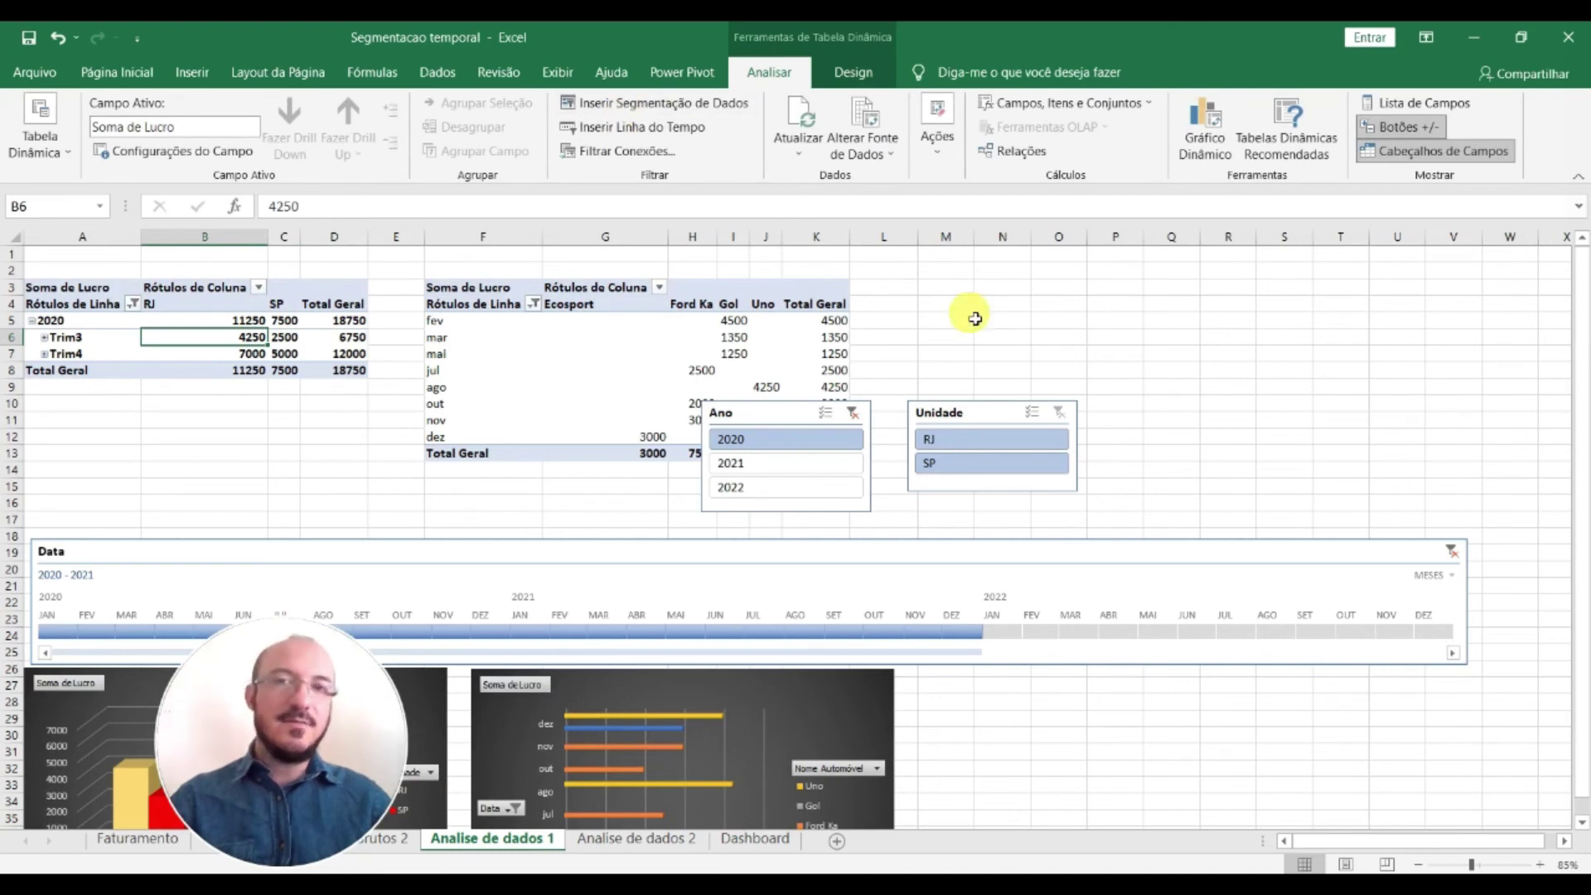
click(1059, 336)
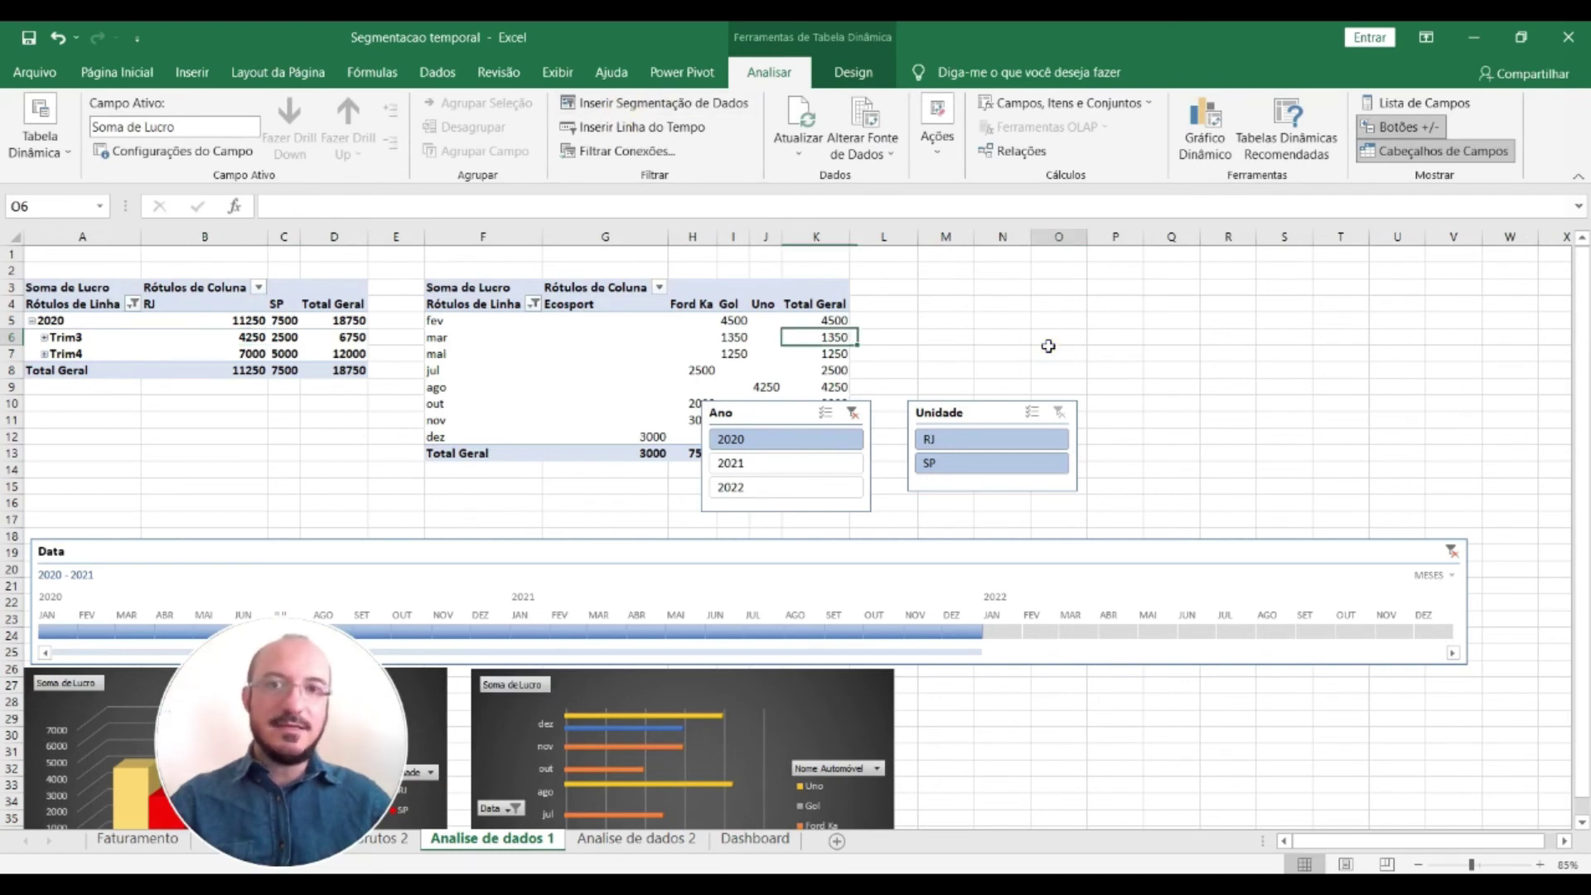
click(576, 355)
click(749, 78)
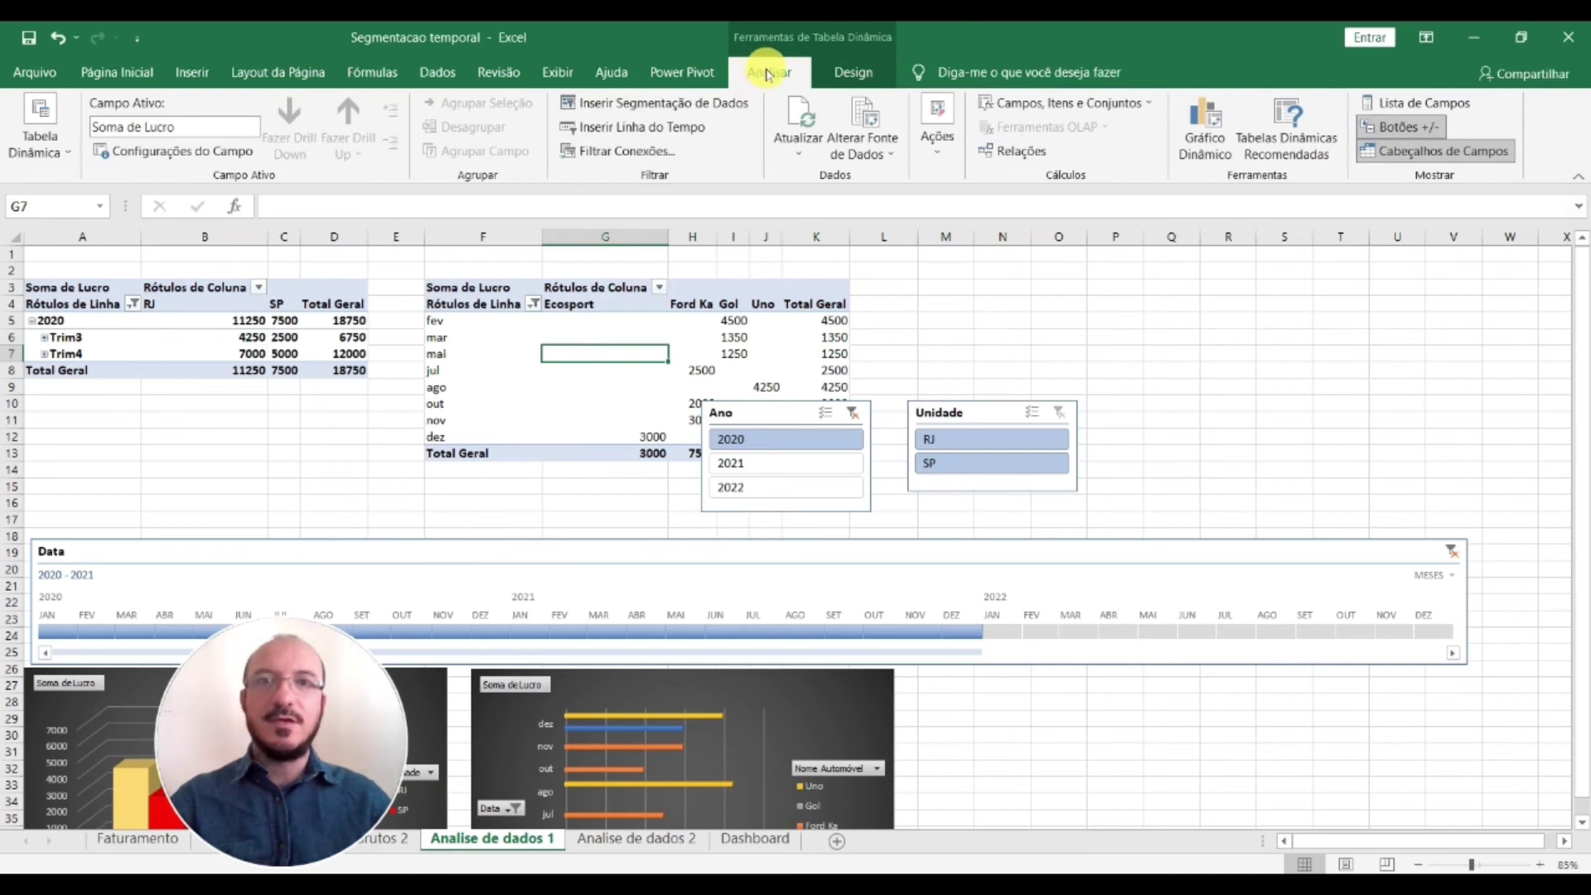
click(688, 104)
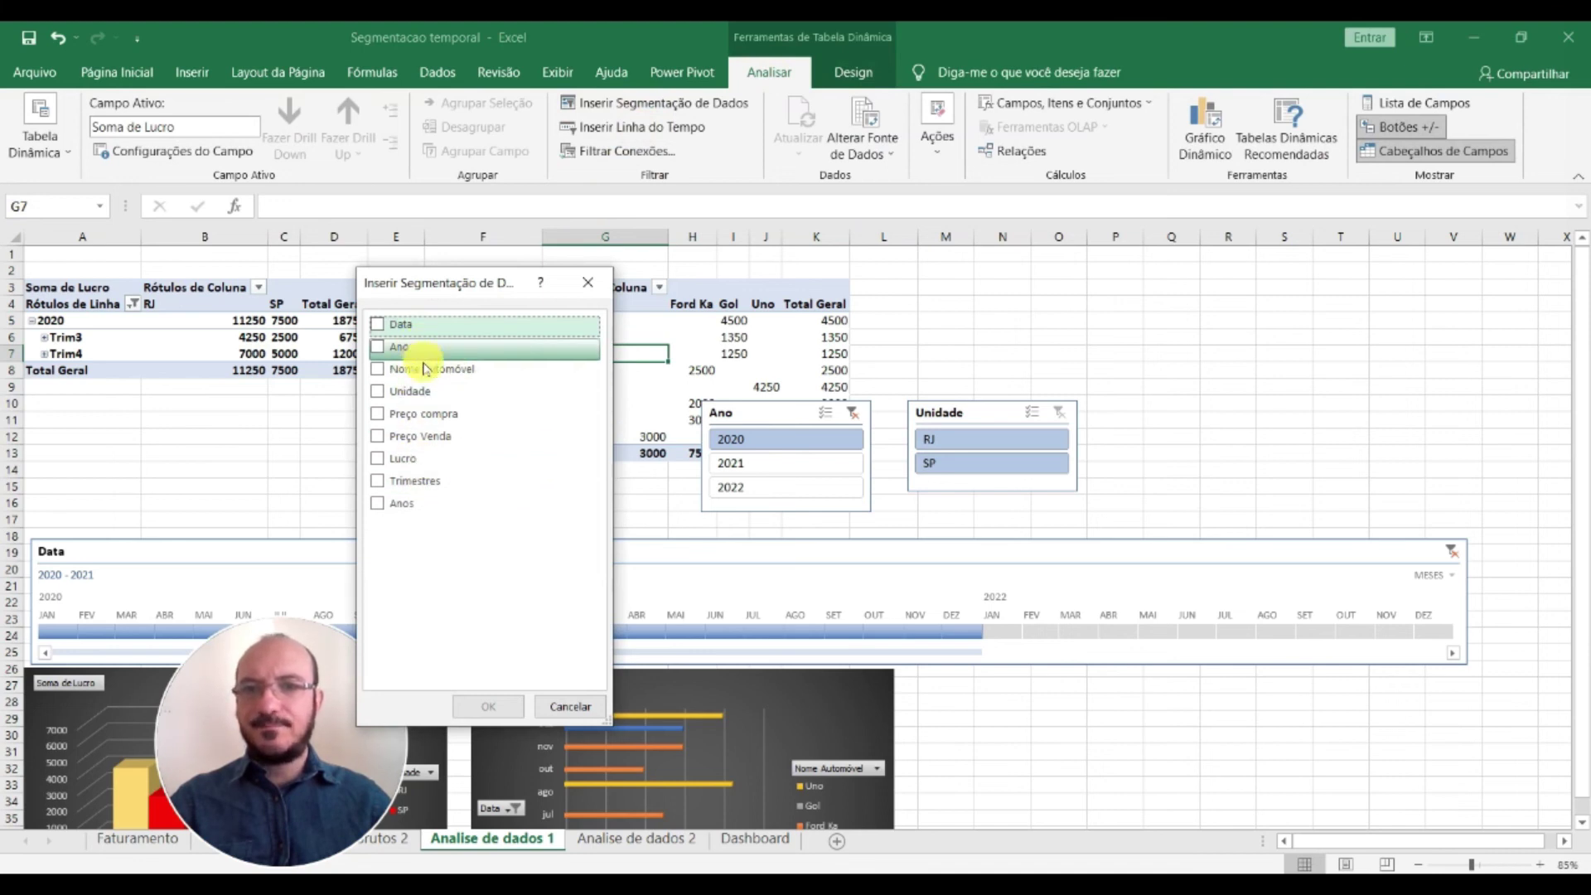
click(442, 395)
click(423, 369)
click(495, 707)
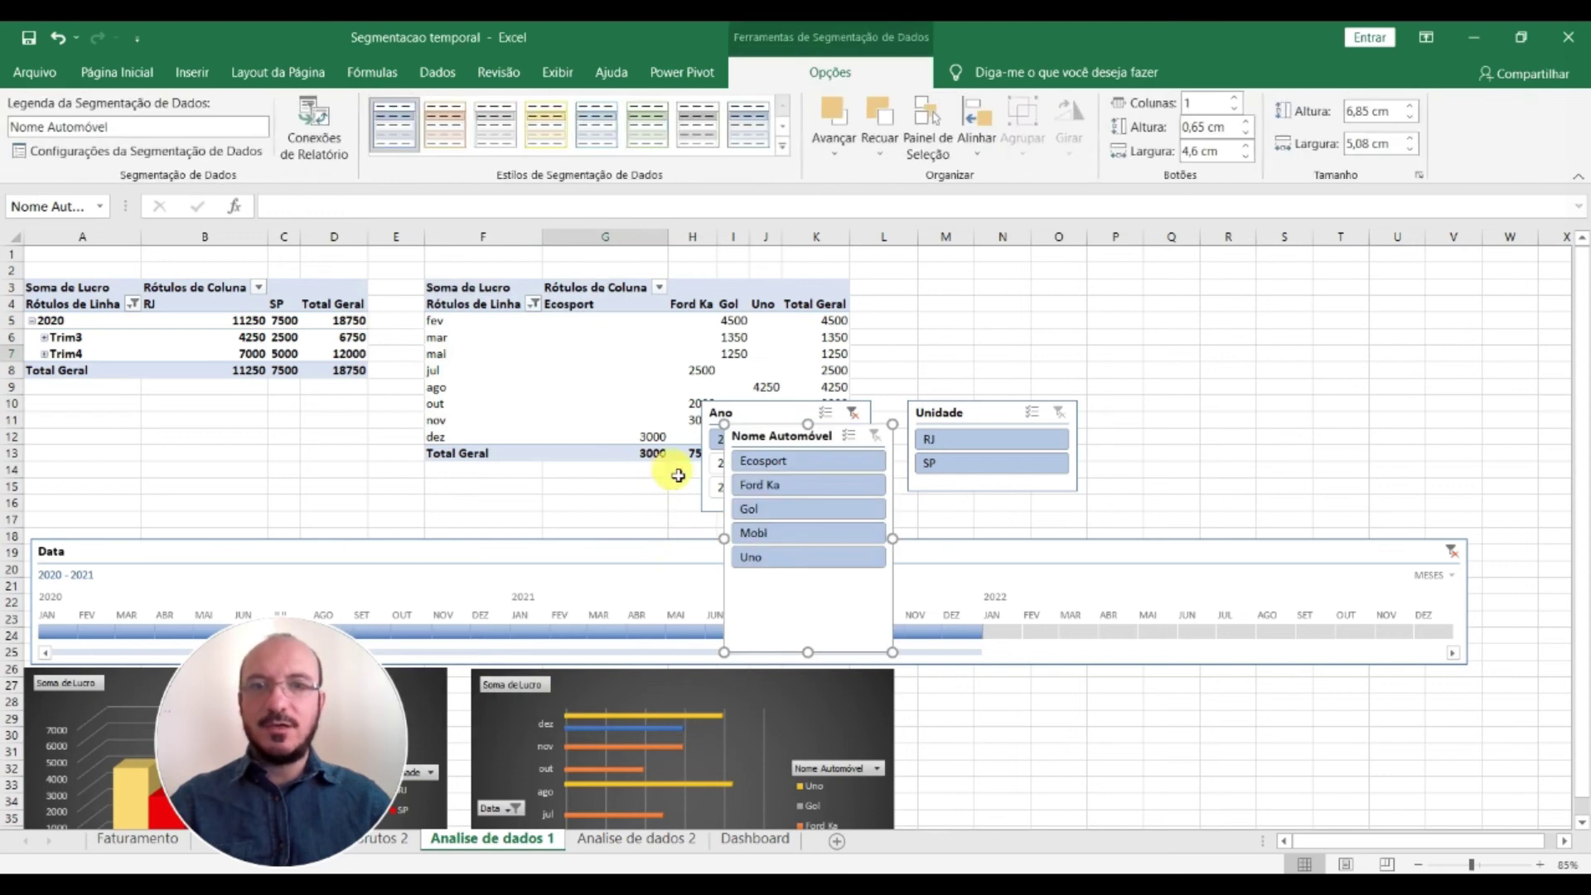
Bring the Nome Automóvel slicer onto the Dashboard sheet and place it beside the Unidade slicer
click(726, 825)
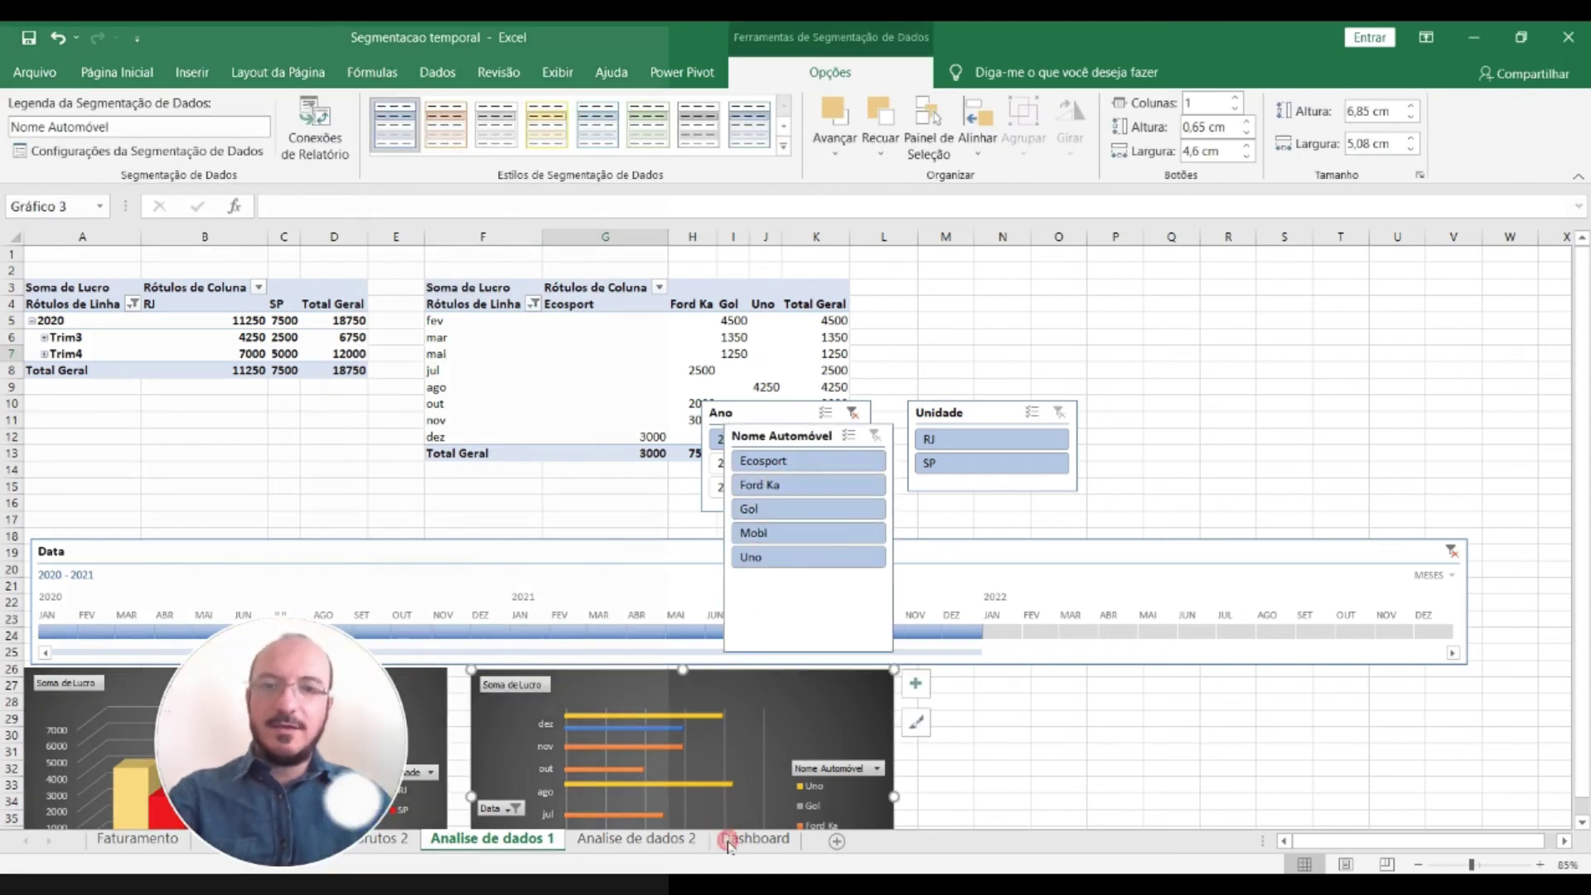
click(728, 842)
click(838, 544)
click(1055, 711)
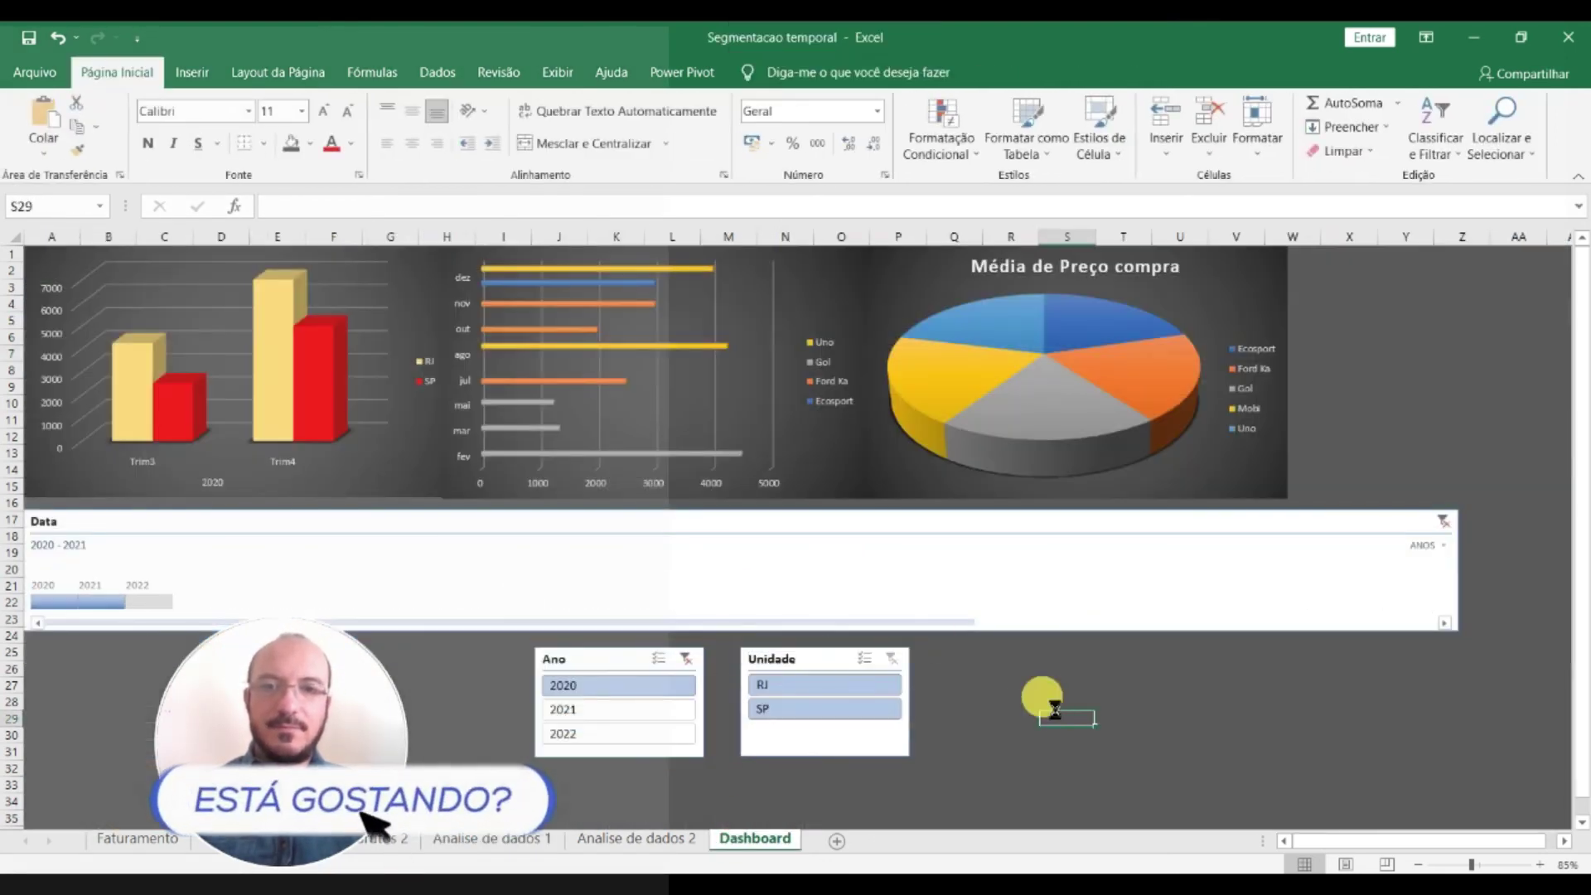
drag(1077, 718, 977, 655)
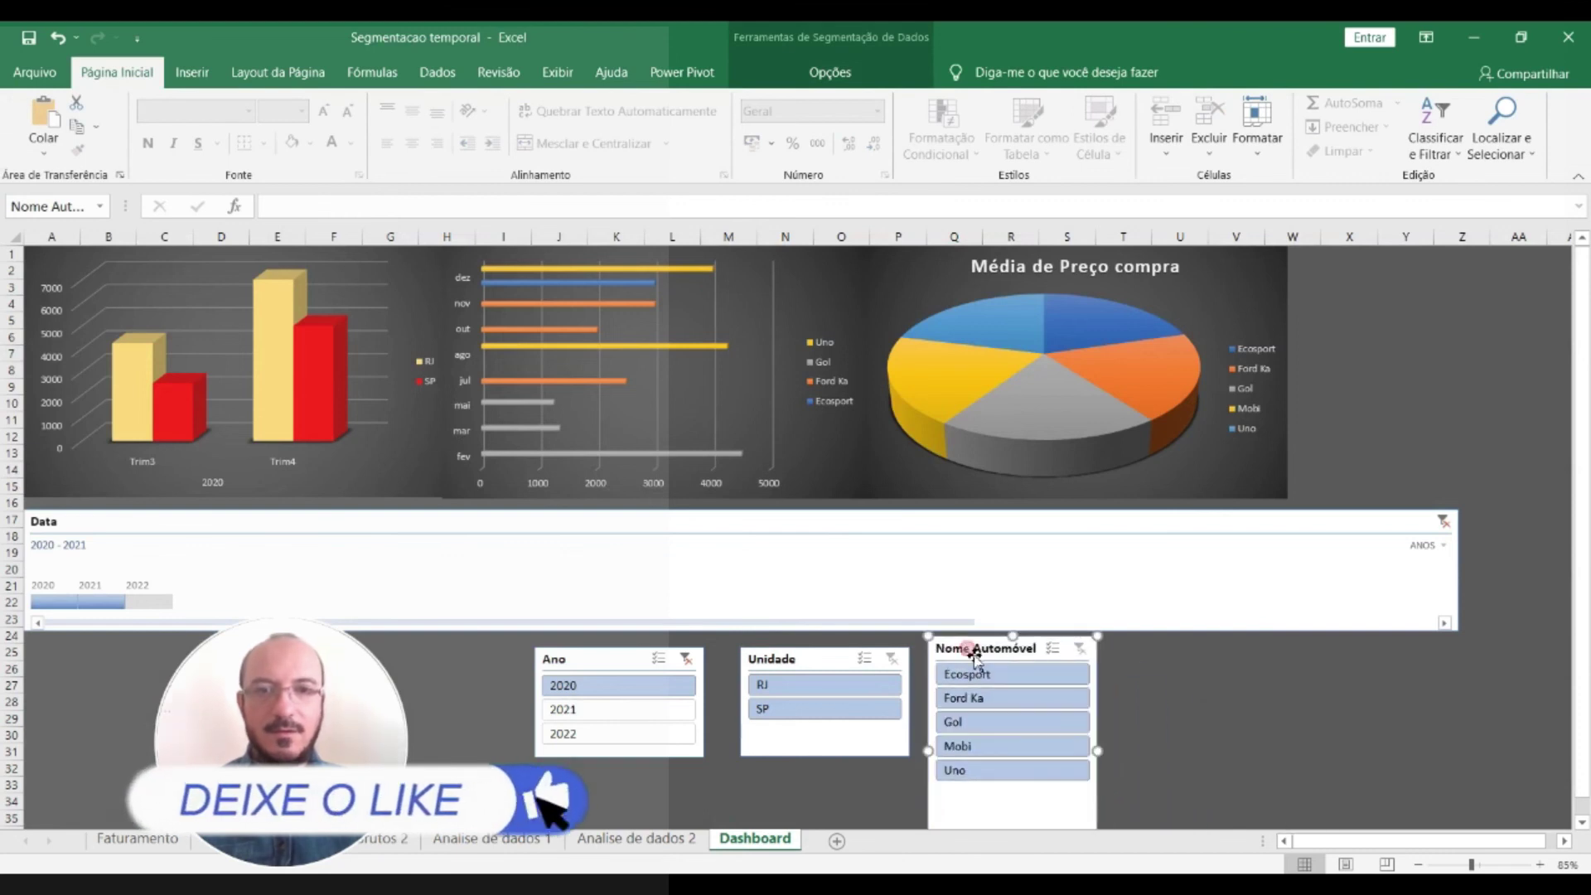
click(1225, 686)
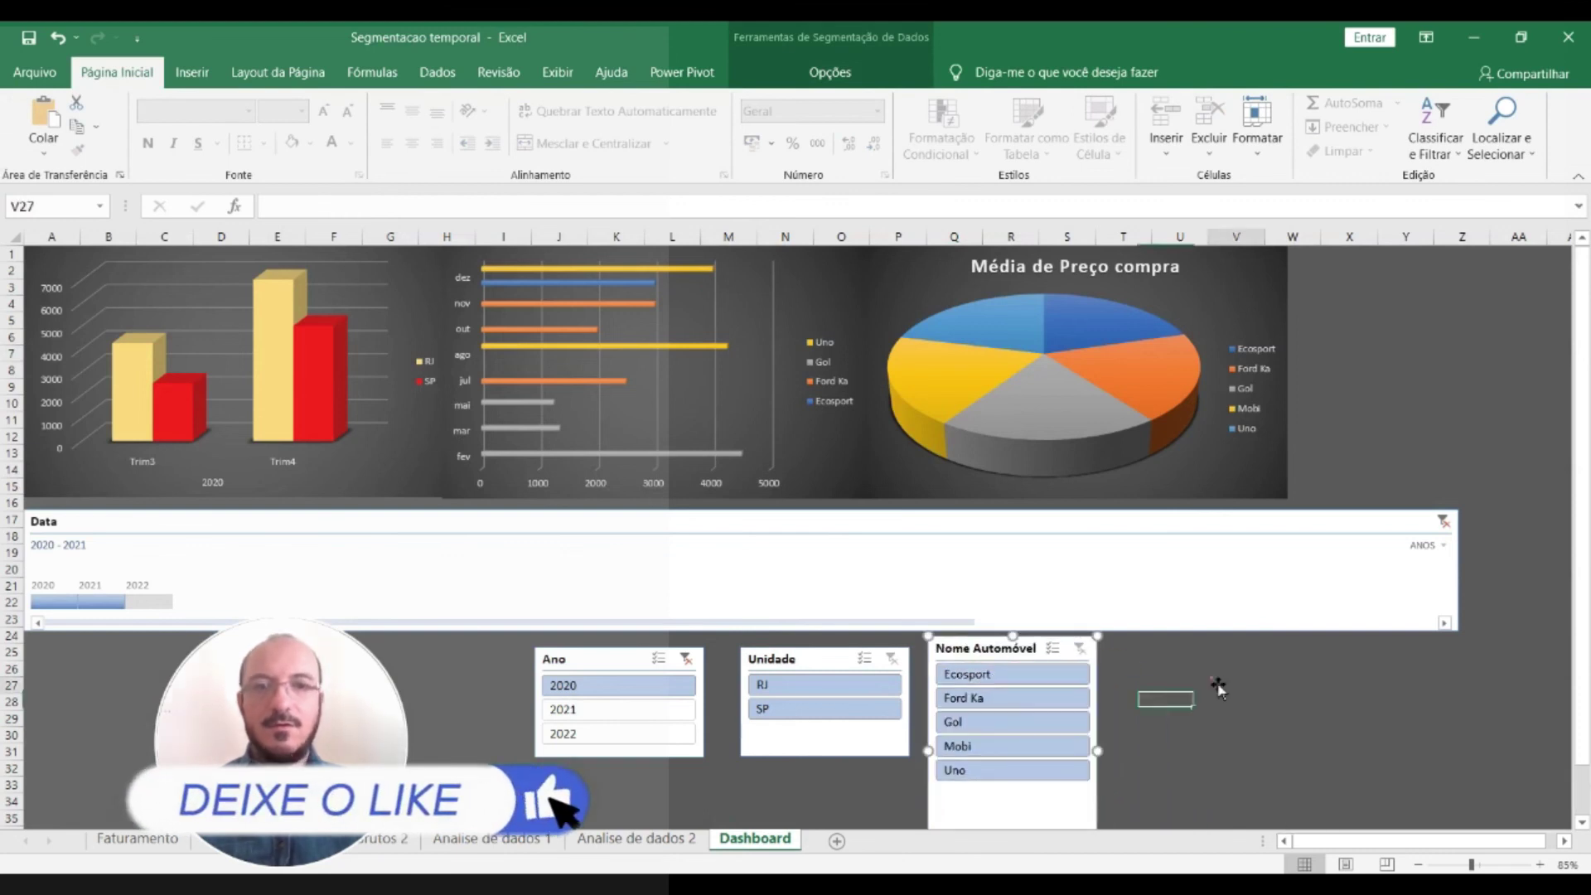
Filter the Nome Automóvel slicer to Ecosport and check the source pivot tables on Analise de dados 1 and Analise de dados 2
click(993, 675)
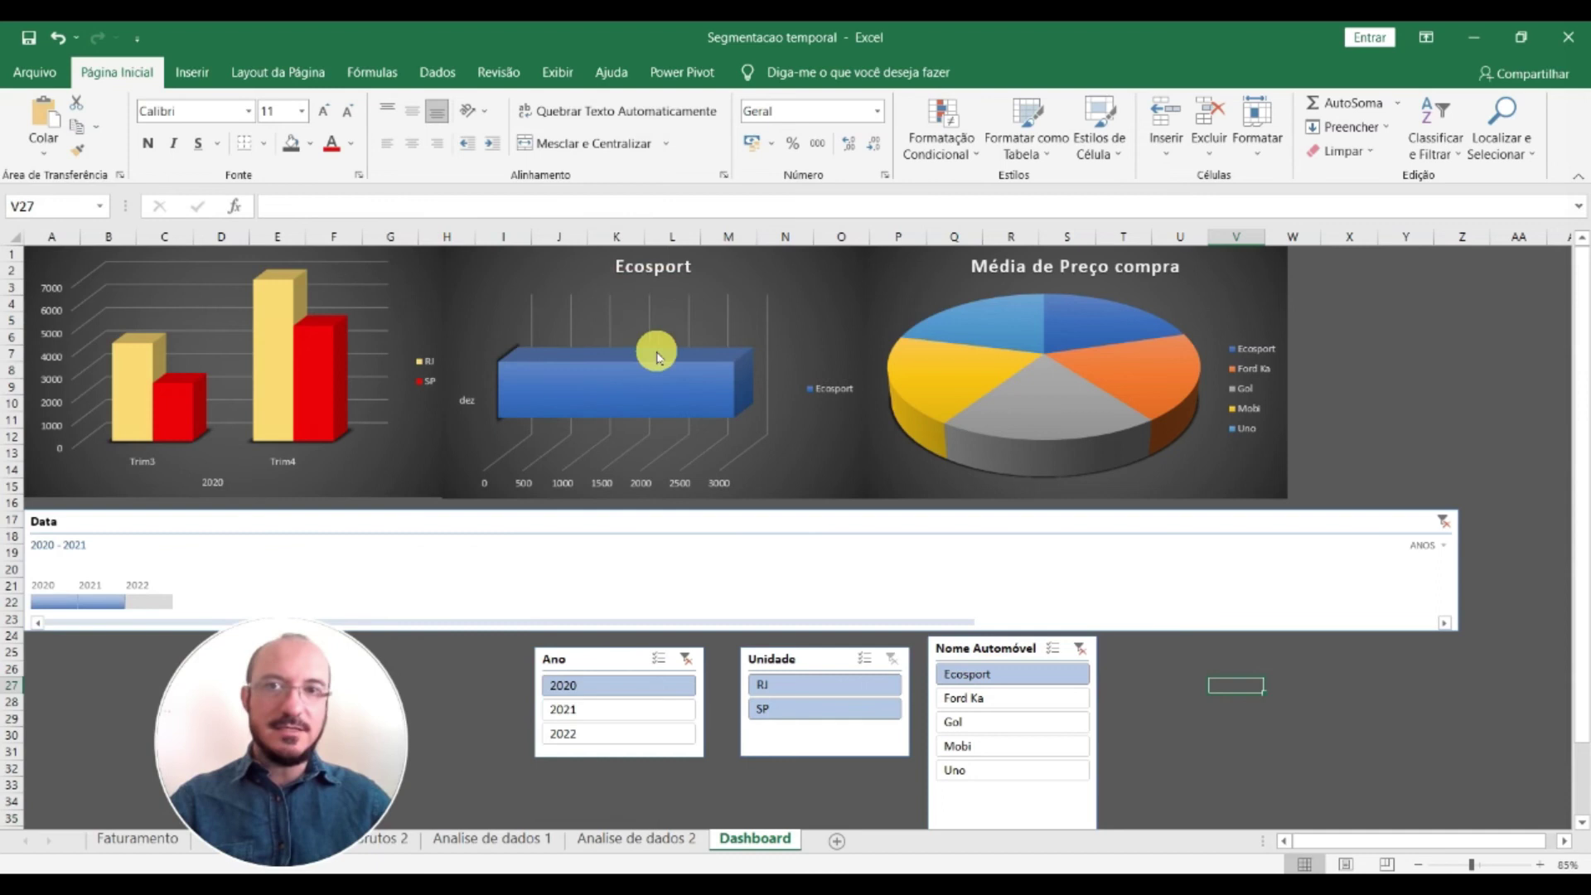
click(530, 839)
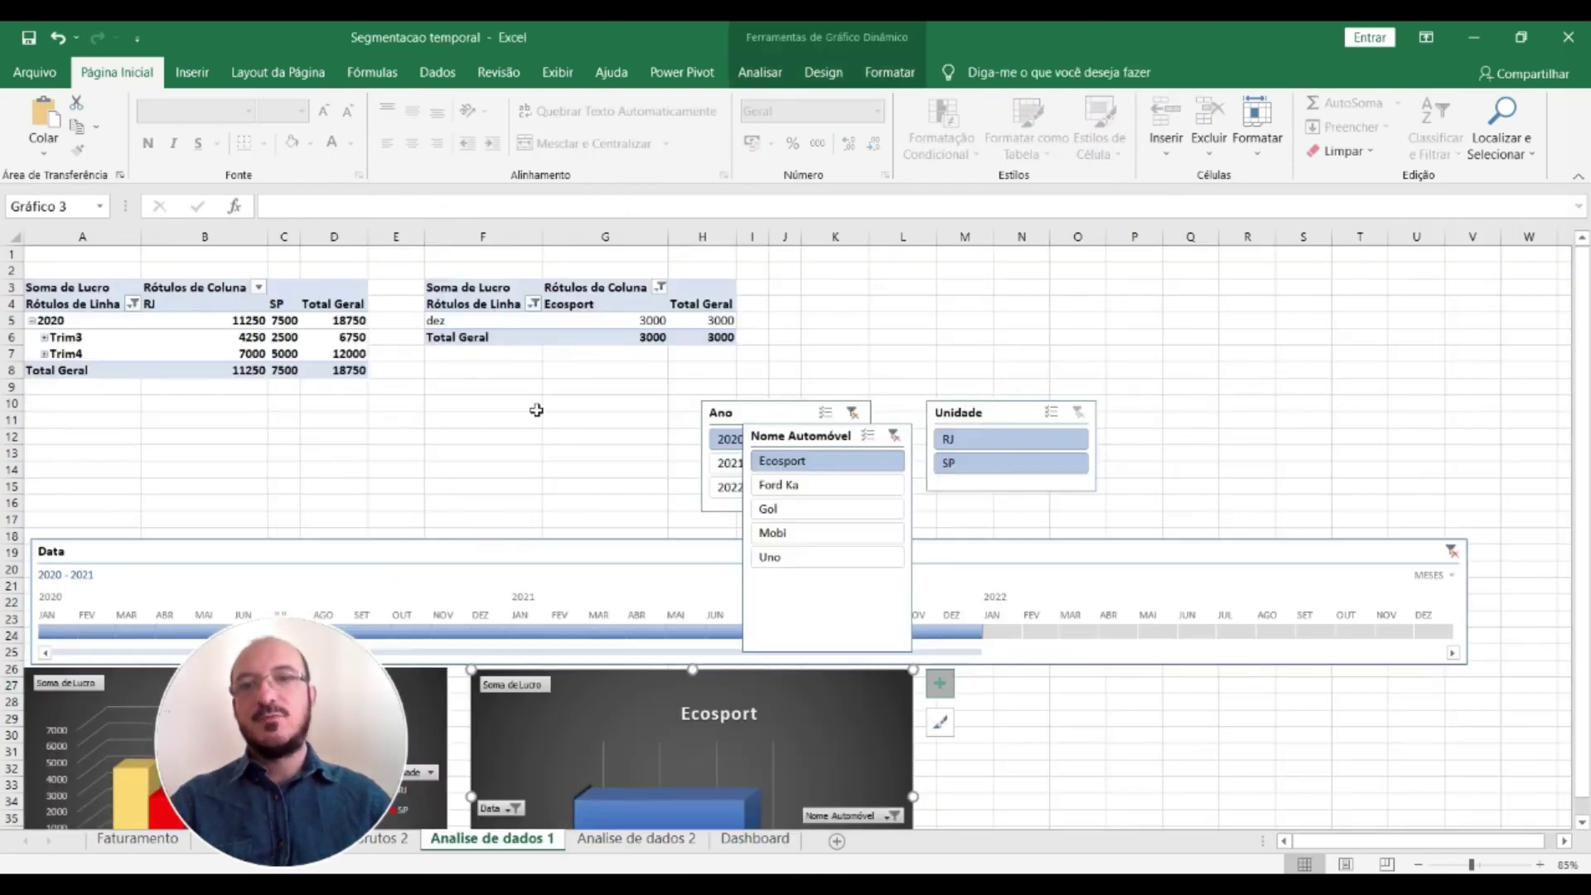
click(509, 330)
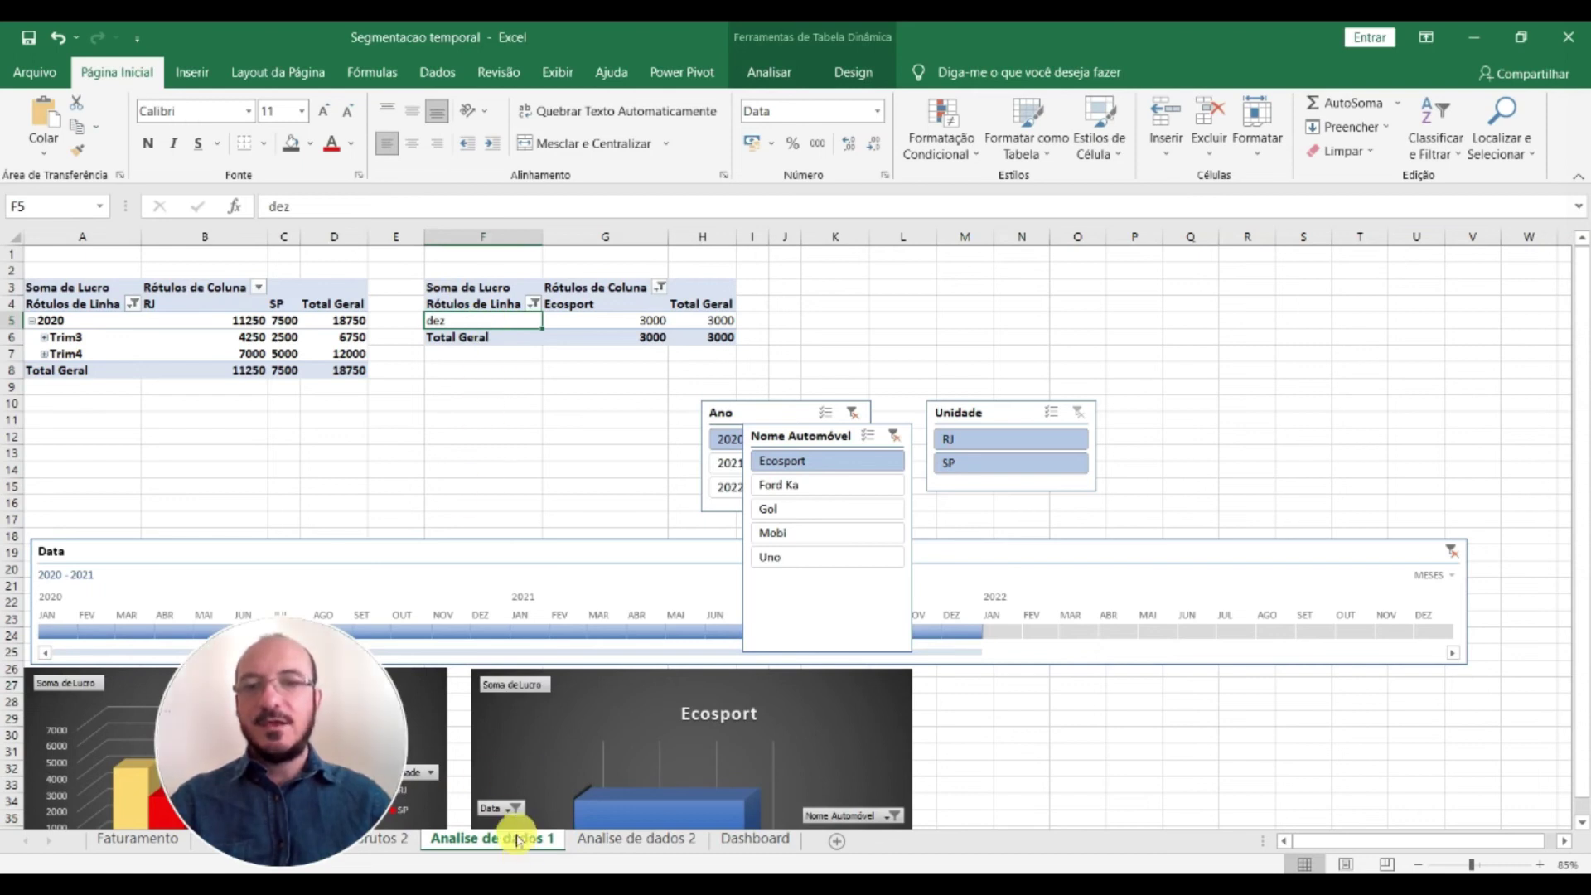
click(713, 844)
click(395, 254)
click(535, 260)
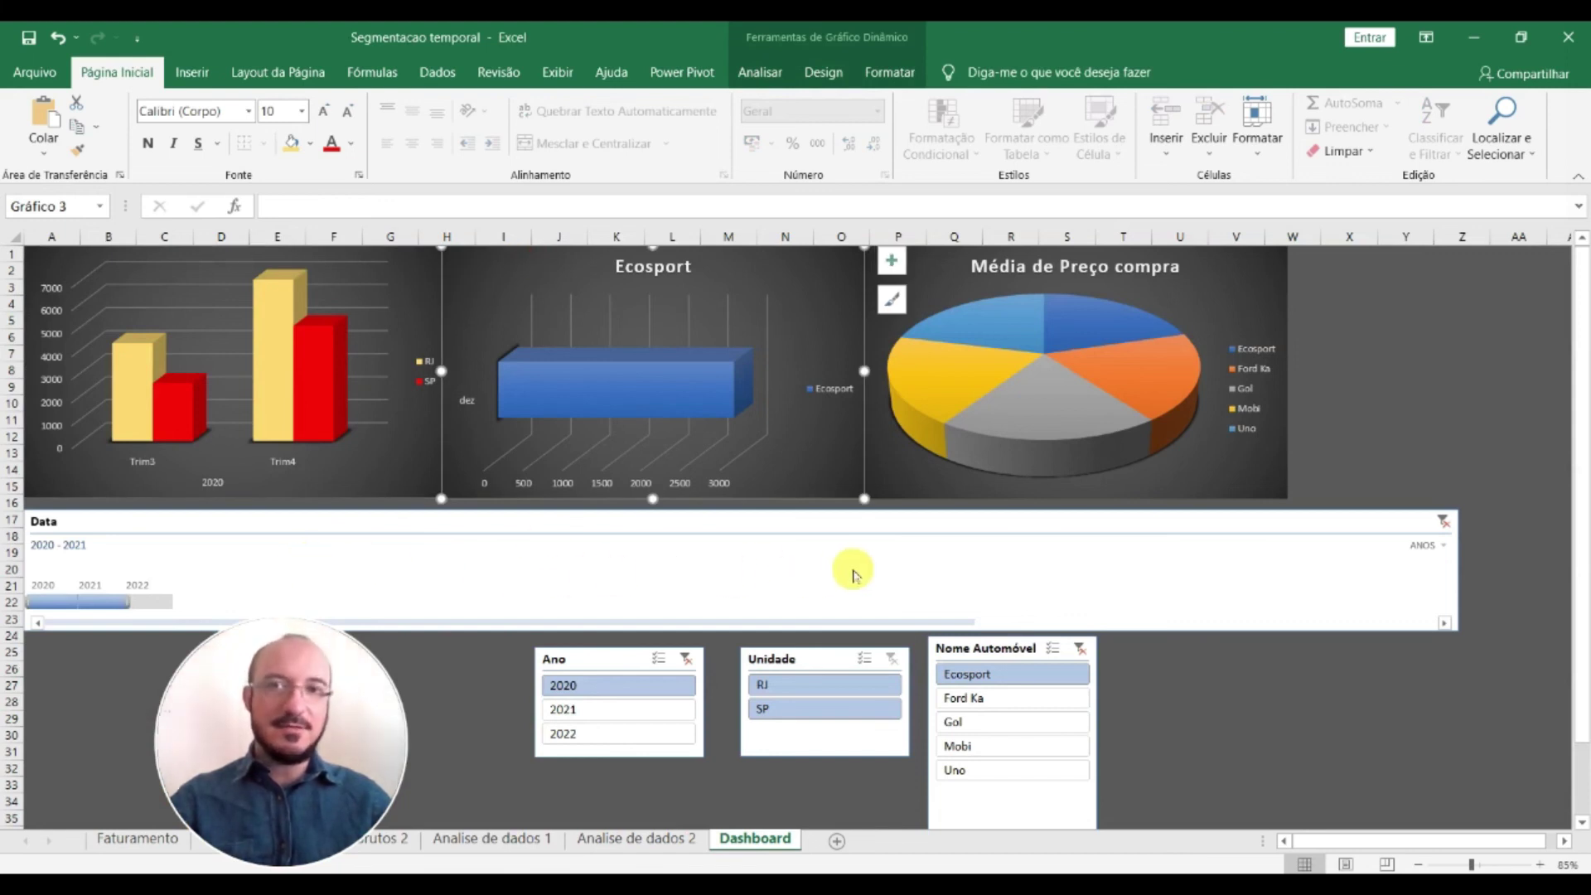
click(525, 845)
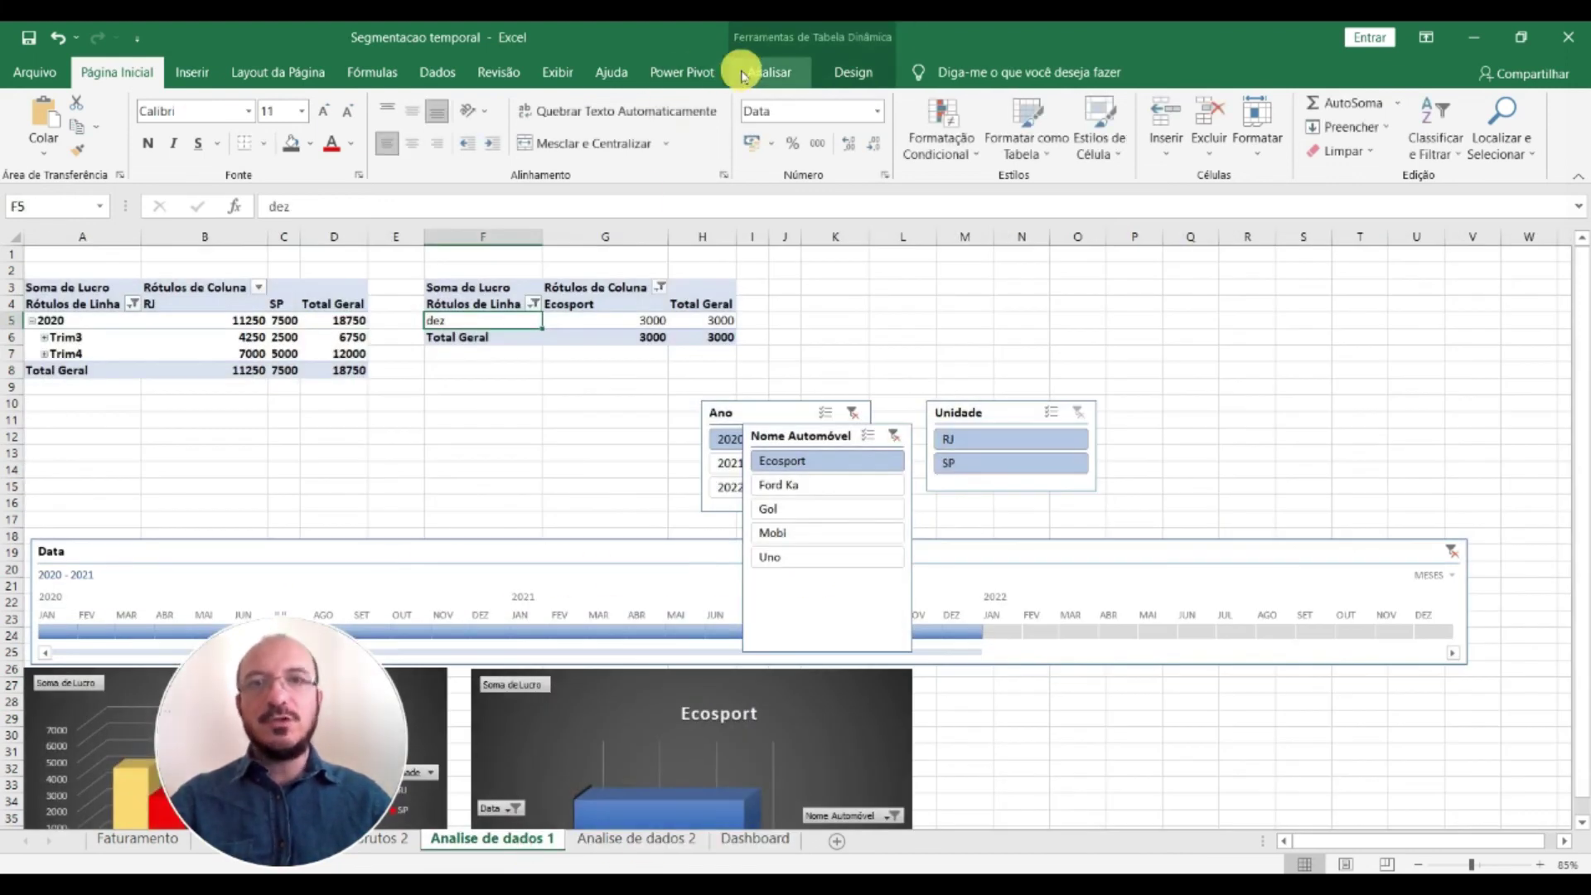
click(766, 72)
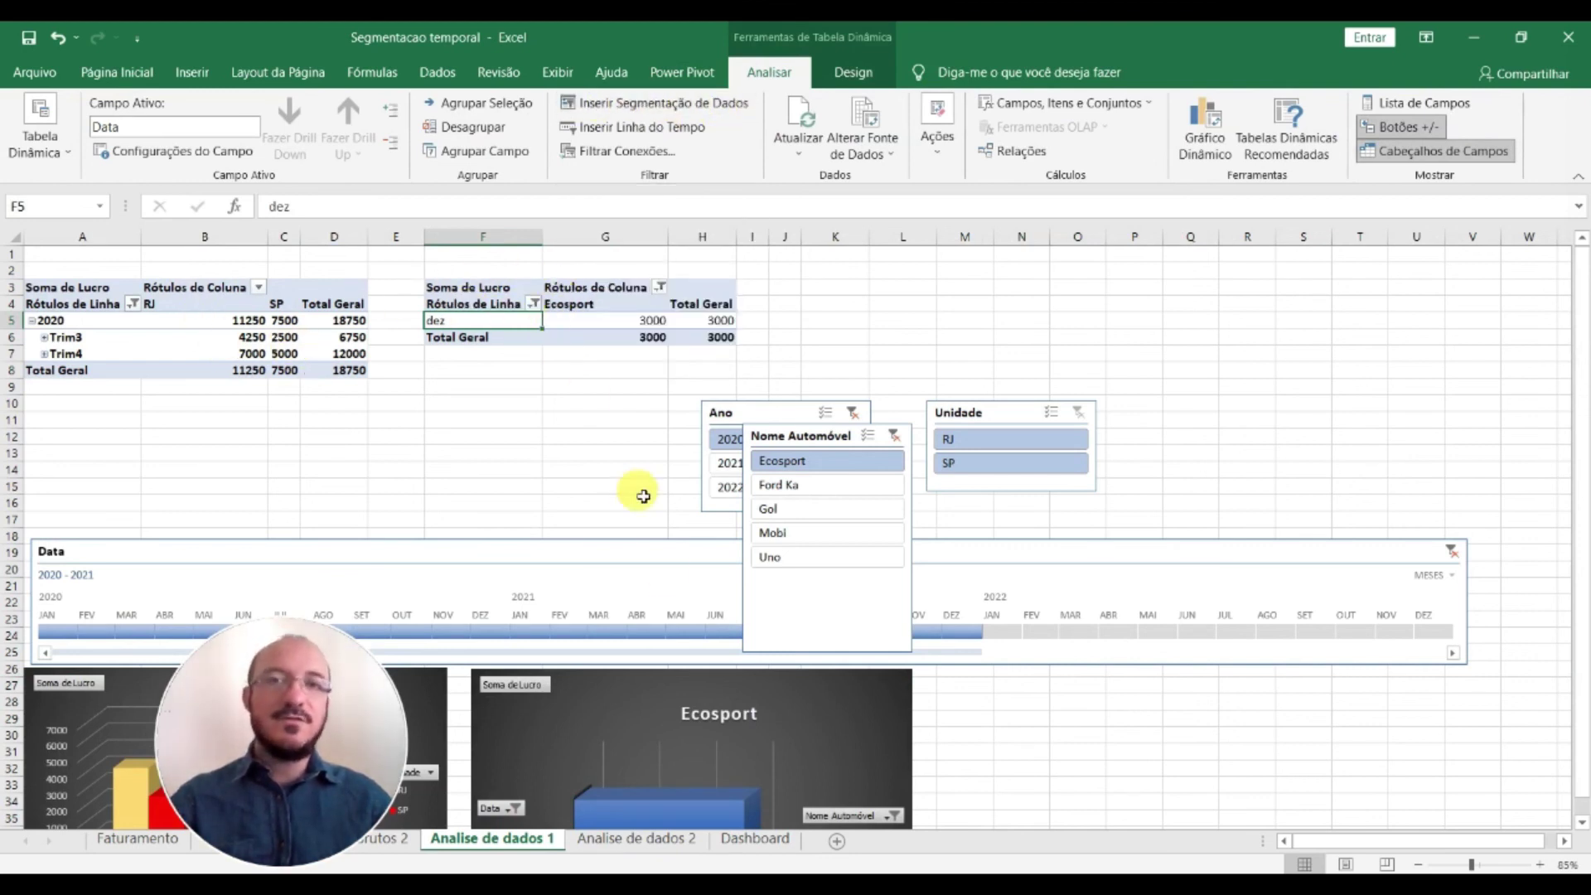
click(660, 842)
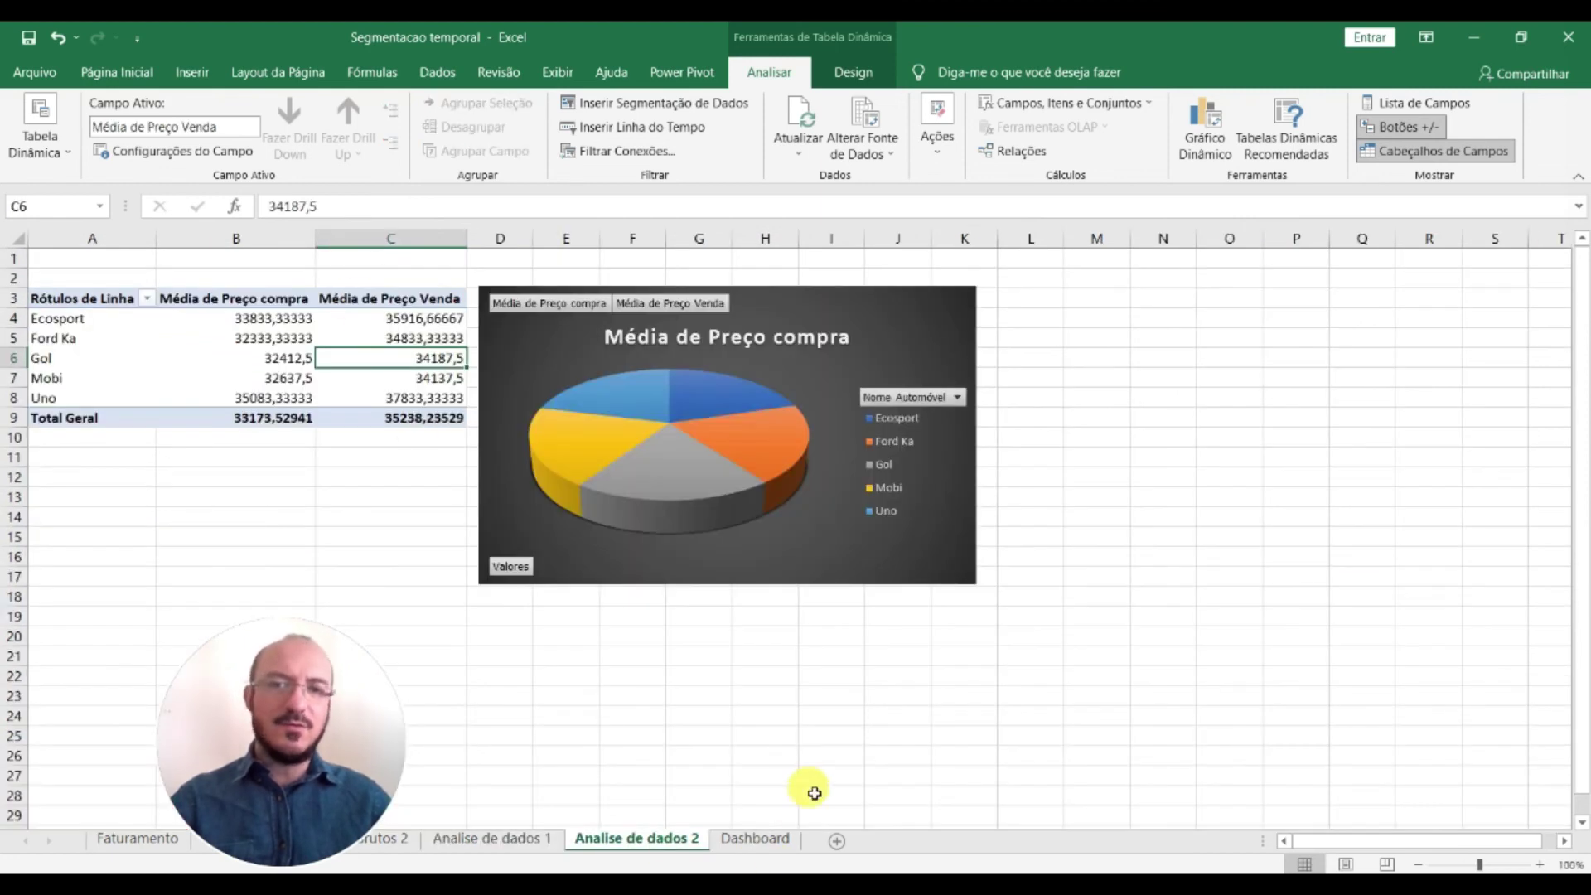
click(759, 838)
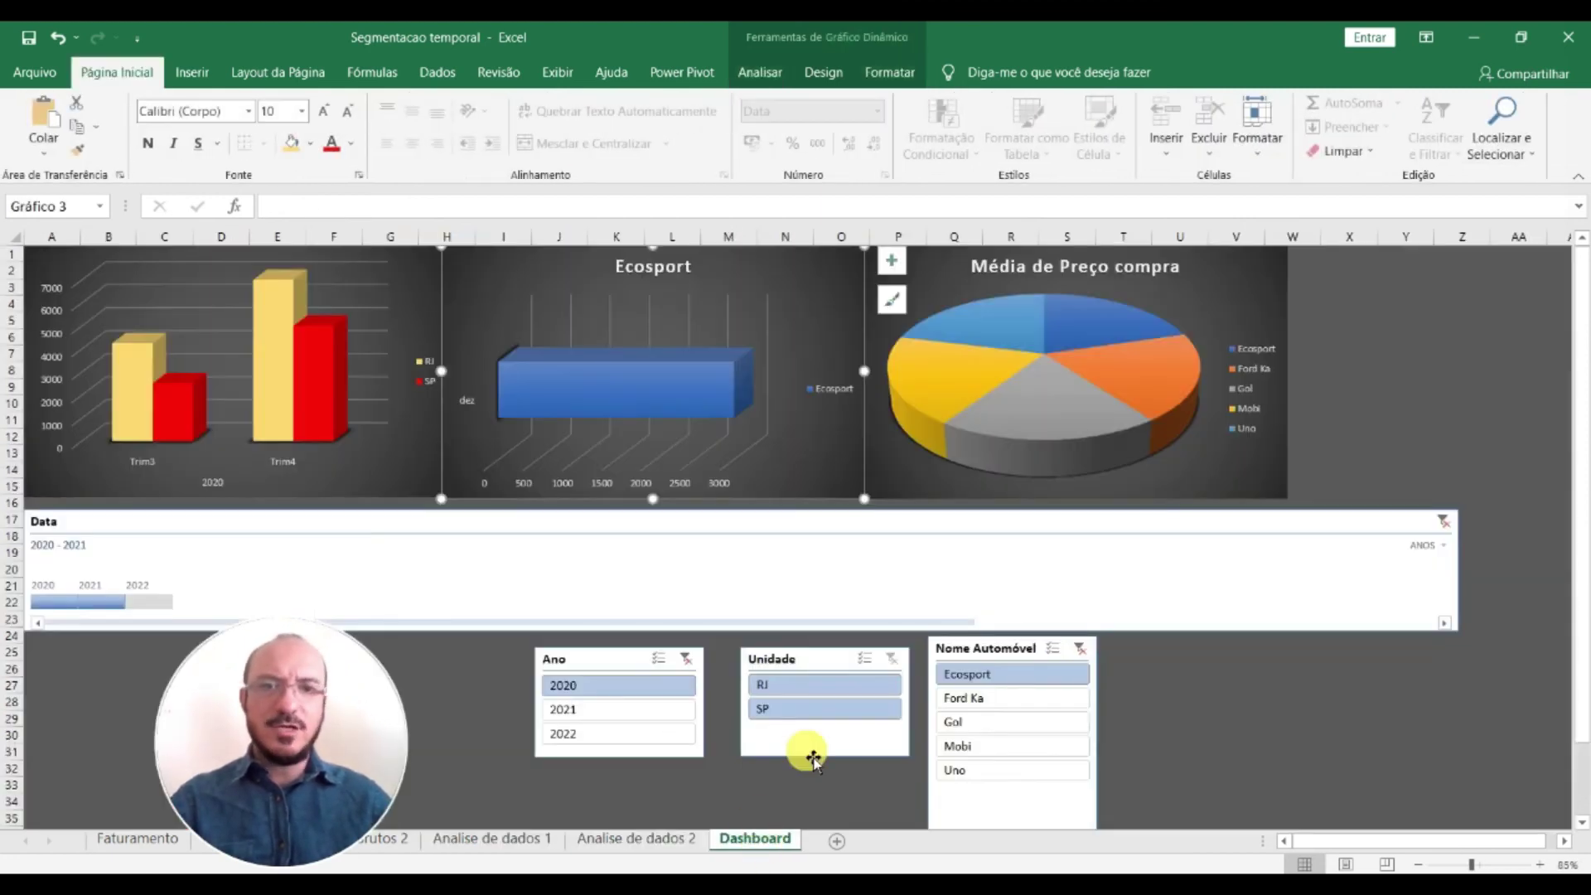
Shorten the Nome Automóvel slicer on the Dashboard to fit its five buttons
scroll(1015, 749, down, 1)
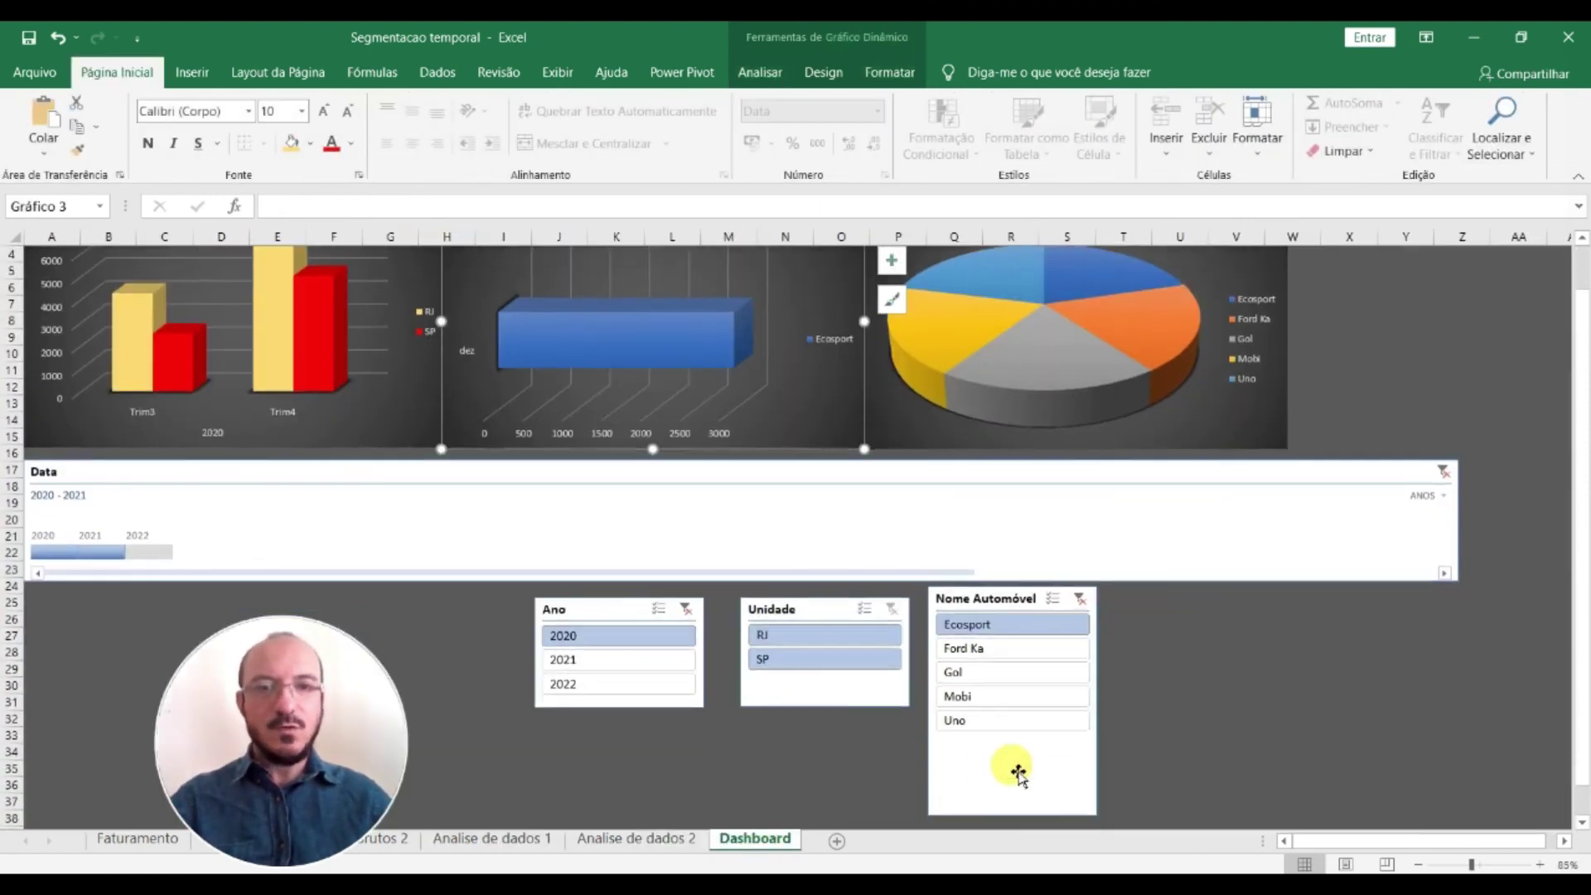
click(1013, 816)
drag(1028, 833, 1024, 745)
click(1193, 645)
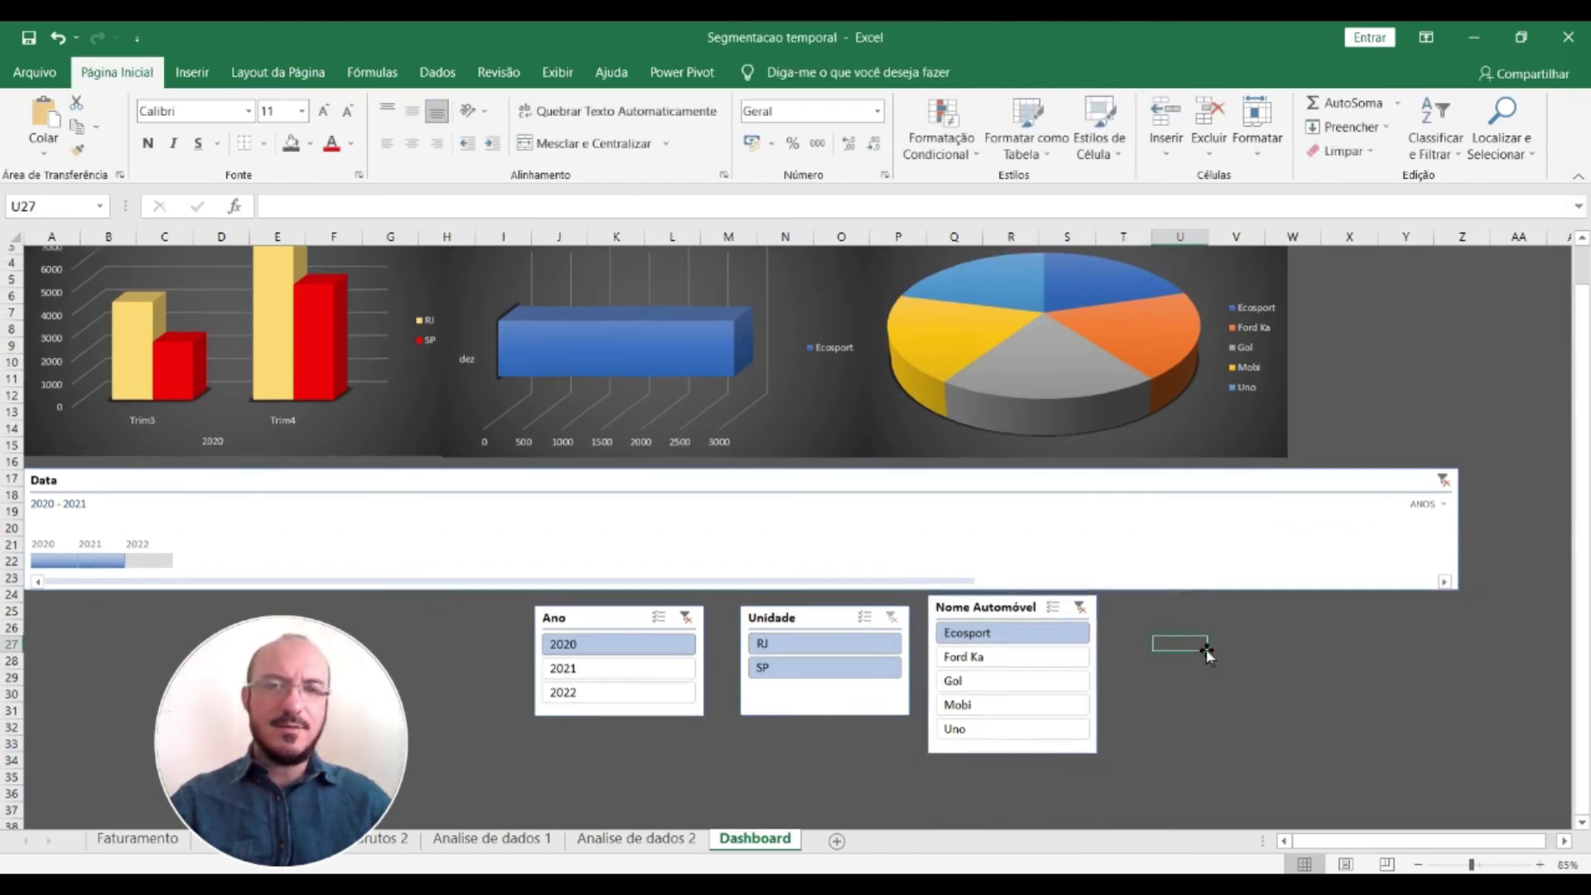
Filter the Ano slicer by 2021 and by 2022 in turn, and clear the Ano and Nome Automóvel slicer filters
scroll(40, 434, up, 1)
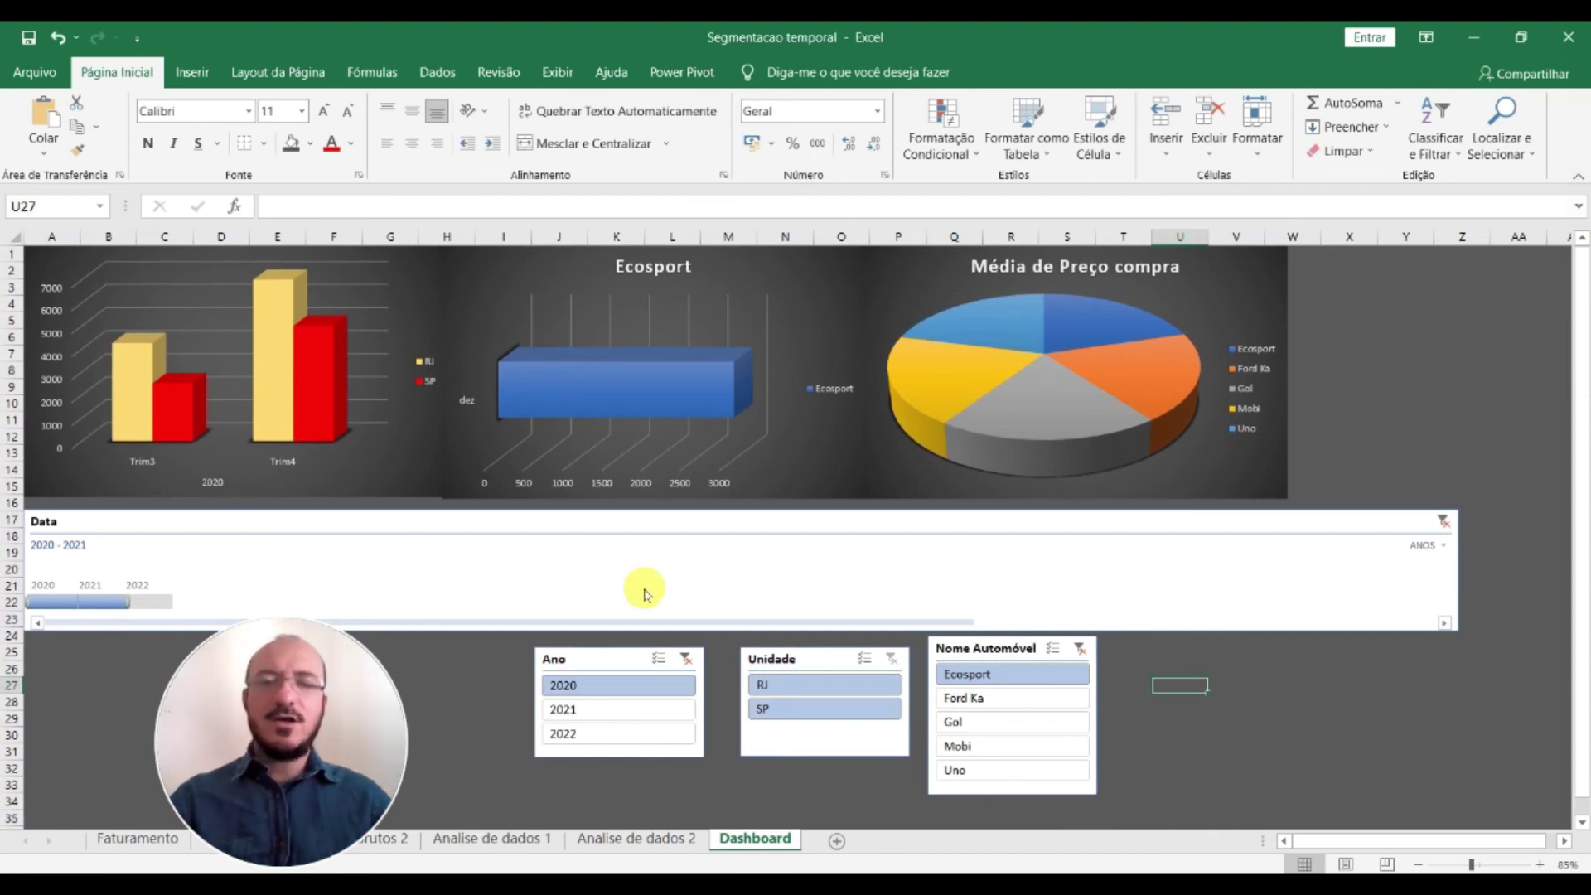
click(632, 710)
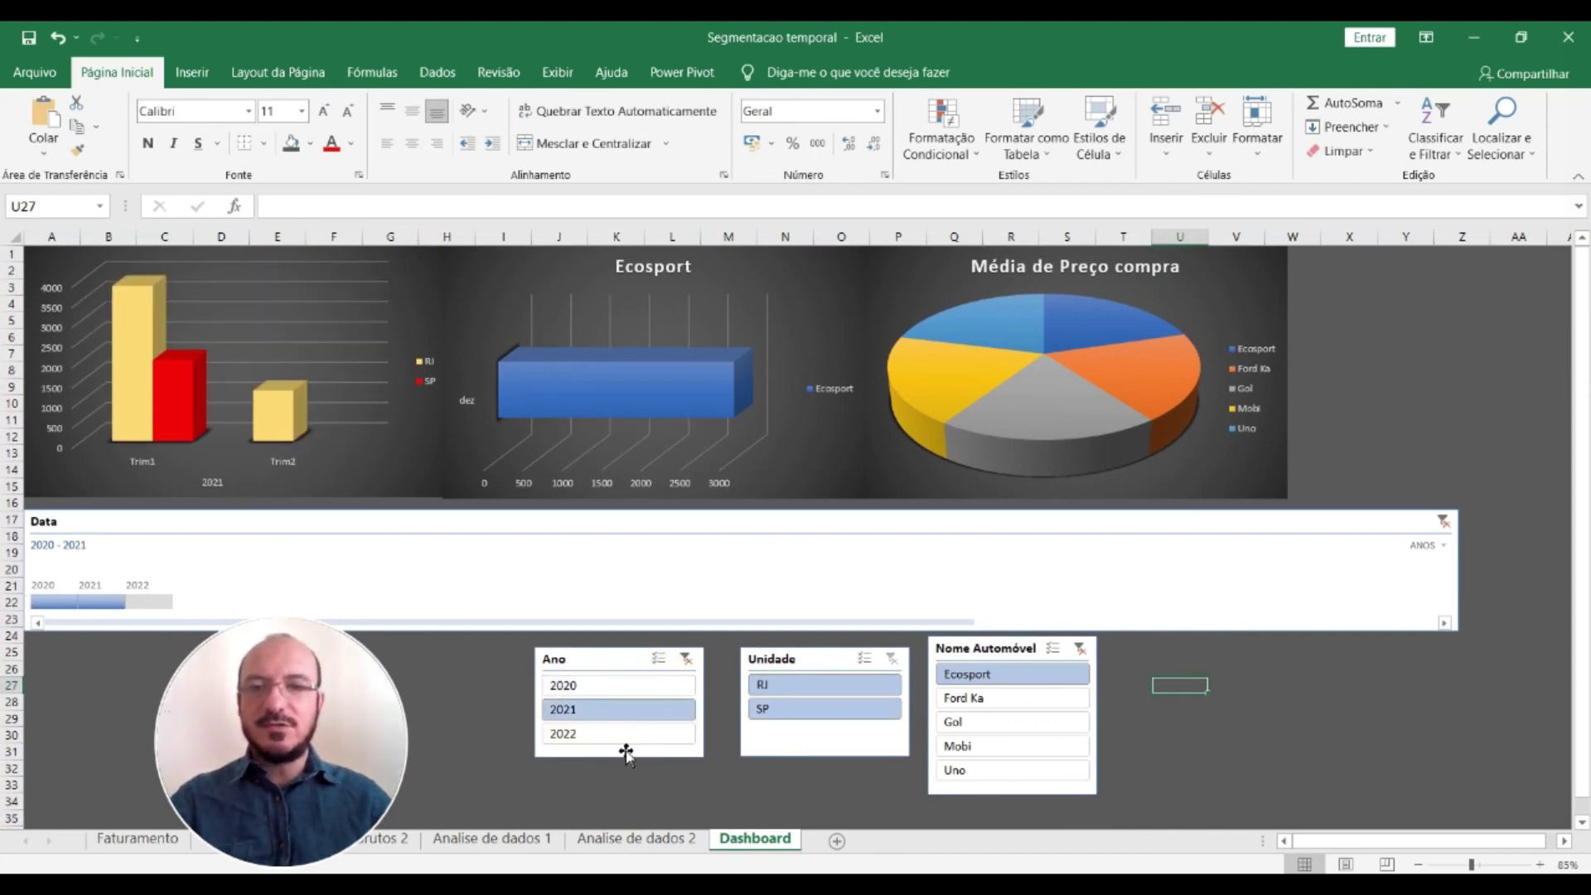
click(618, 734)
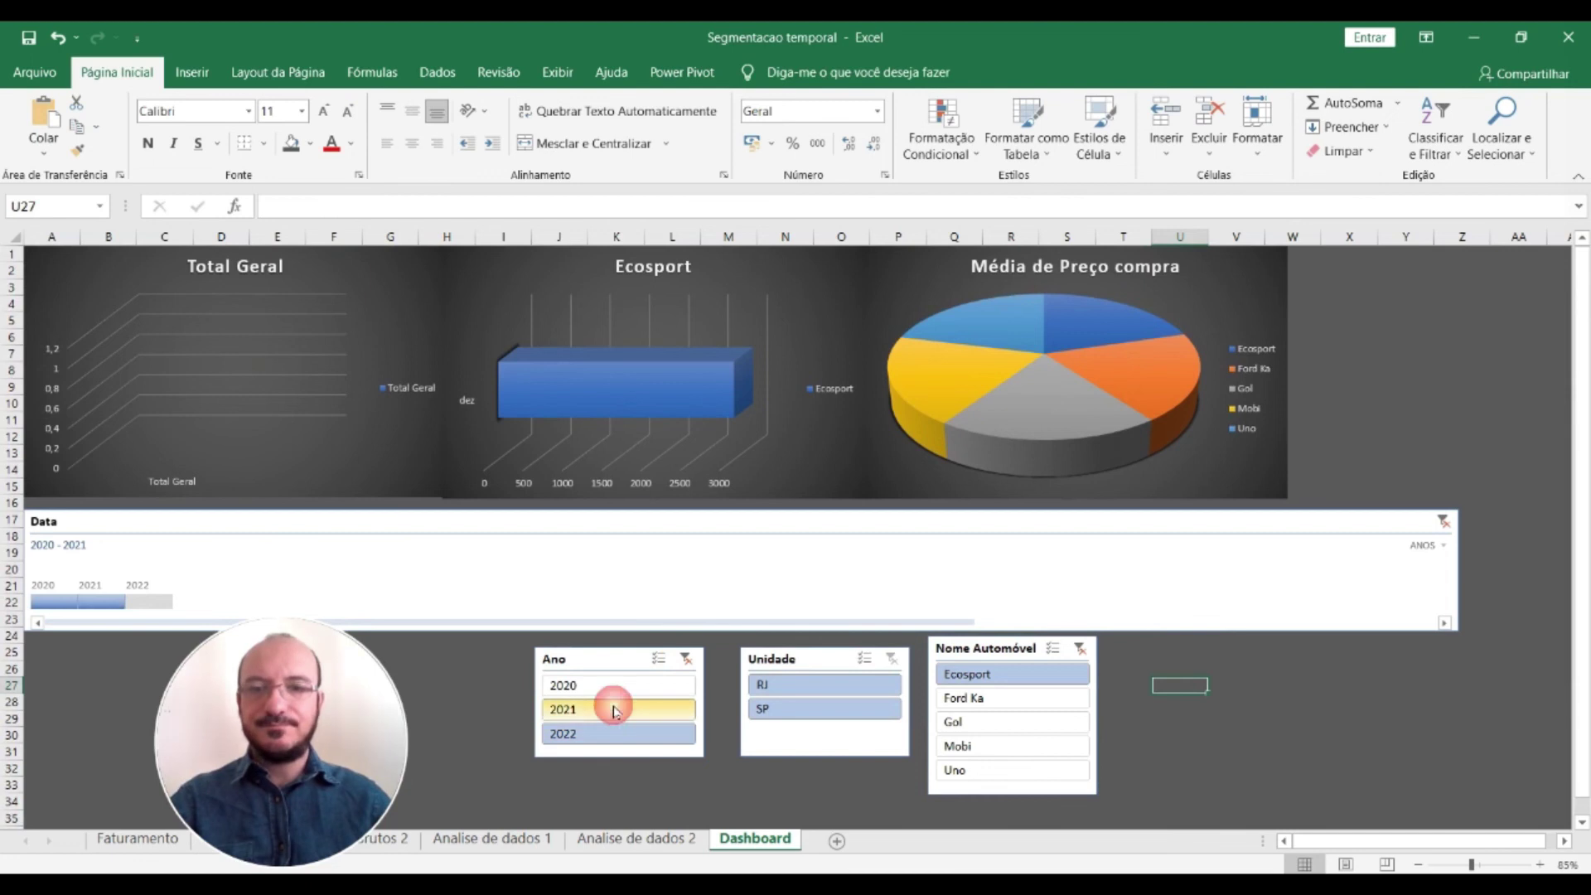
click(687, 659)
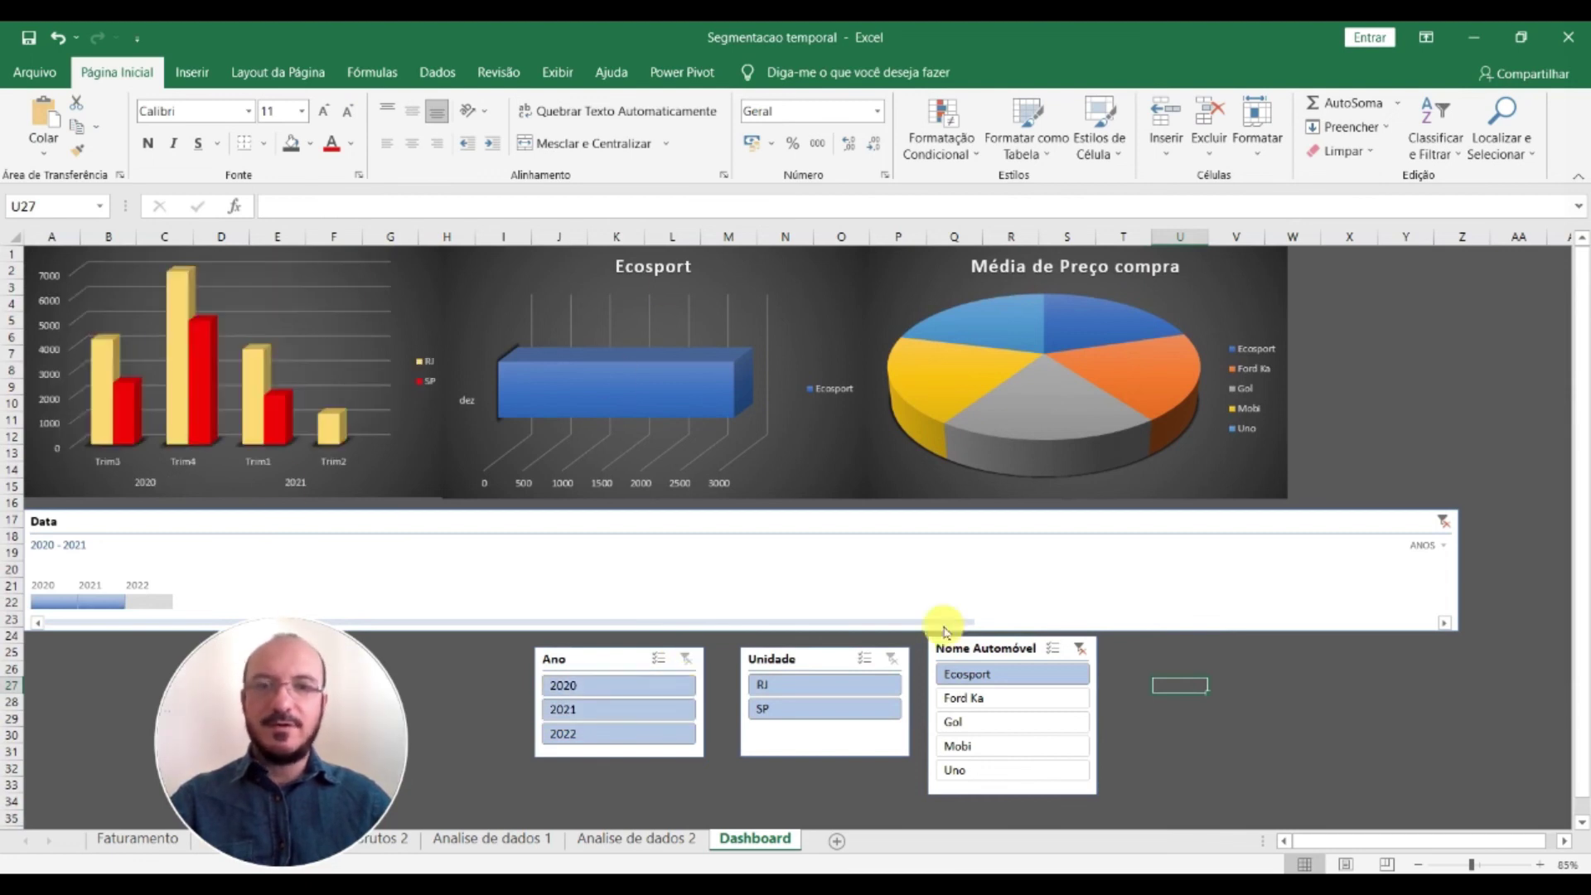
click(909, 676)
click(1081, 649)
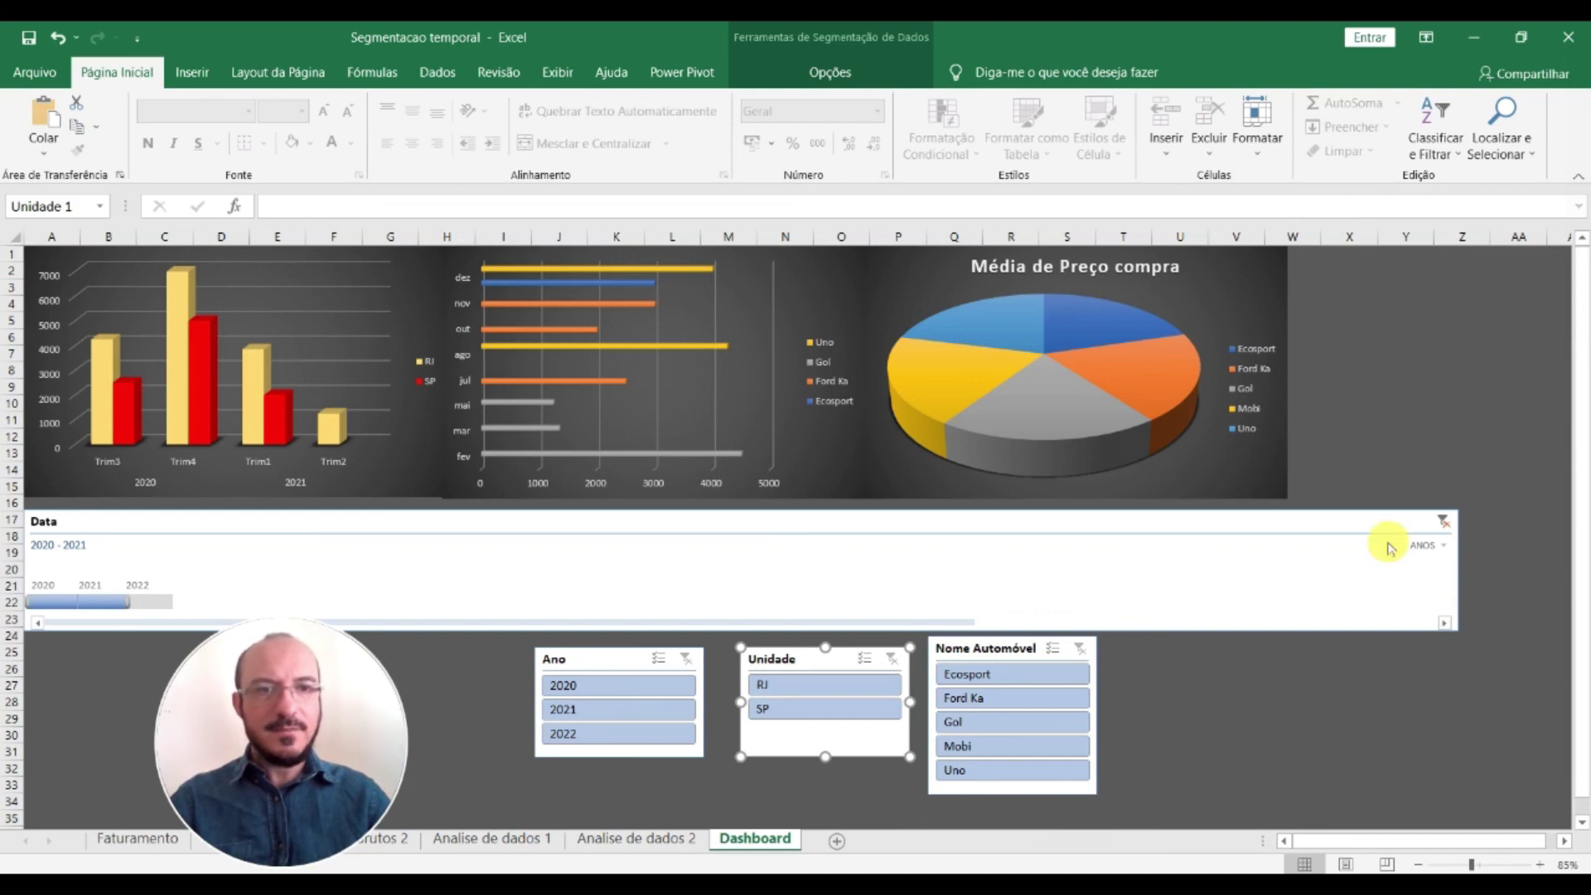
Switch the Data timeline to quarters (Trimestres) and narrow it to sit directly beneath the quarterly column chart
click(1427, 546)
click(1466, 594)
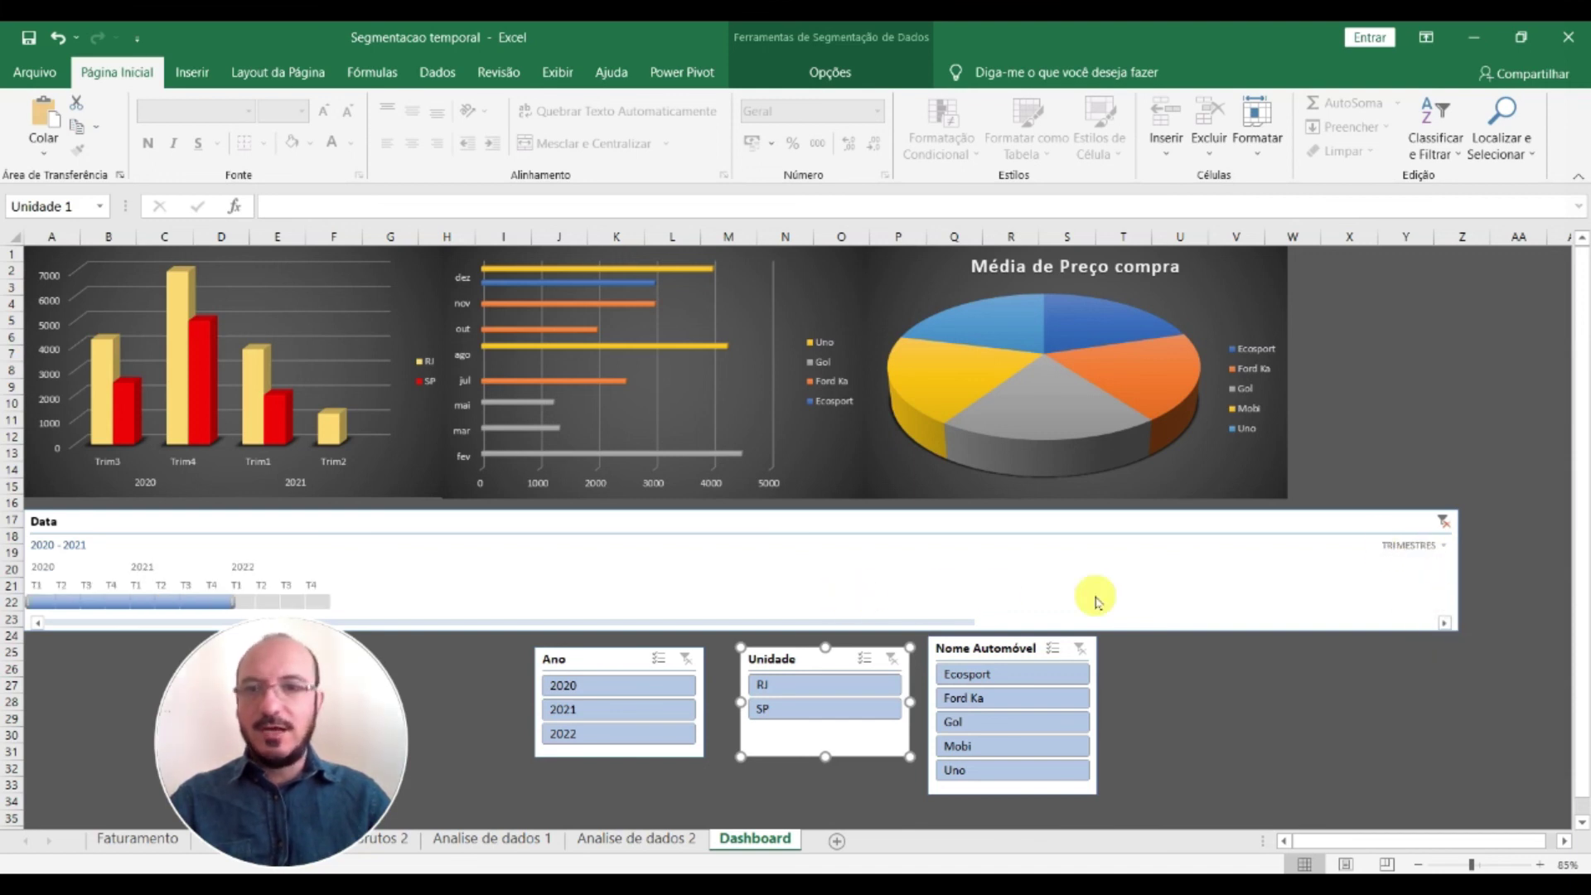
click(1463, 578)
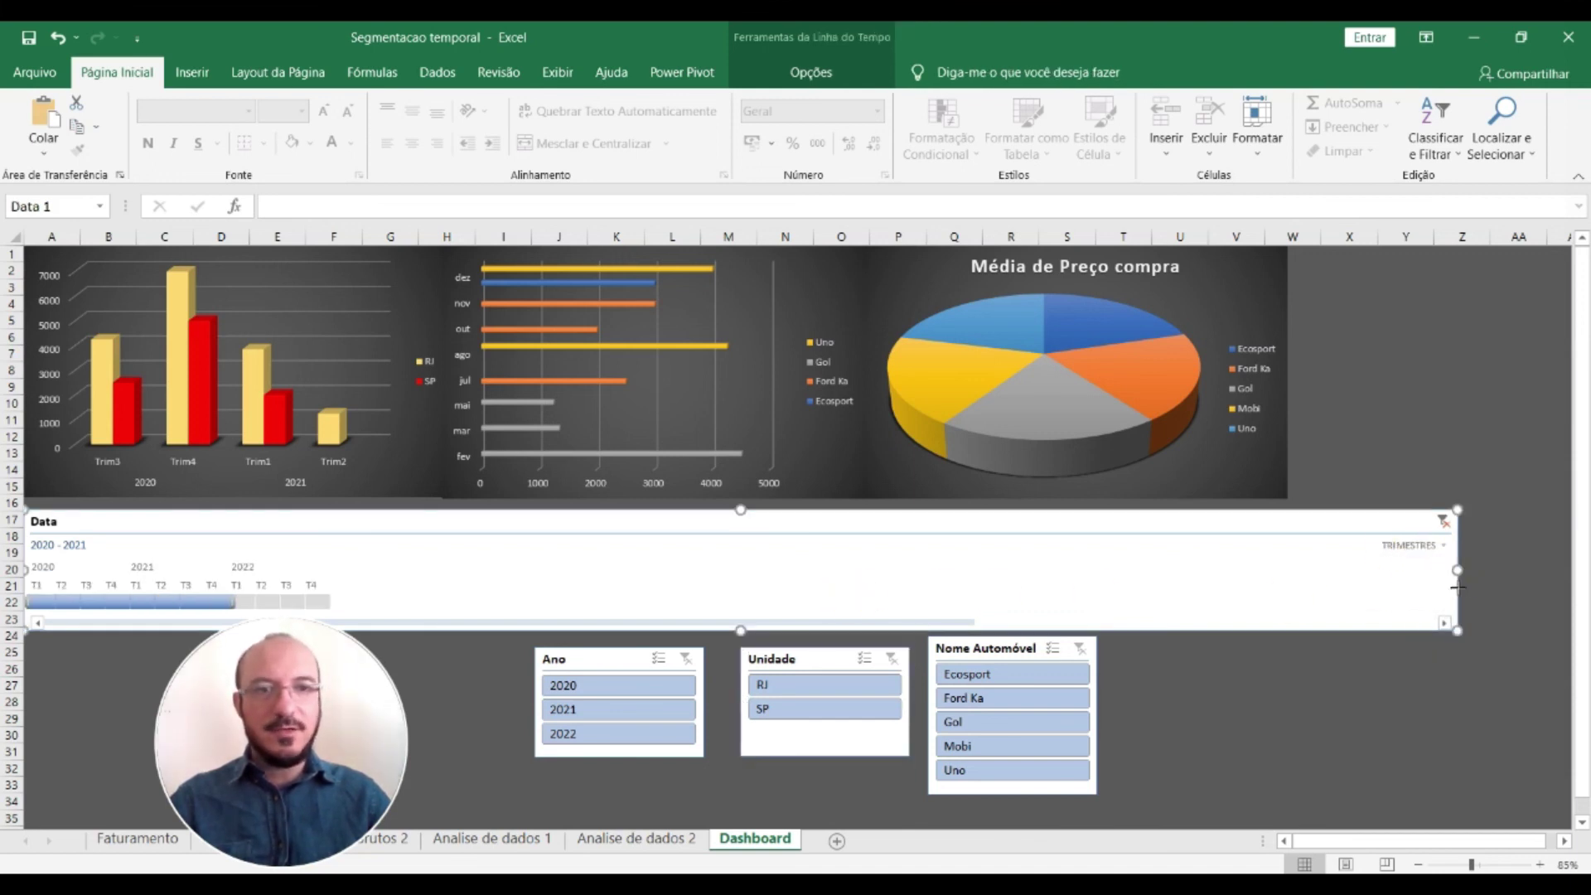
drag(1458, 588, 467, 588)
drag(367, 585, 343, 574)
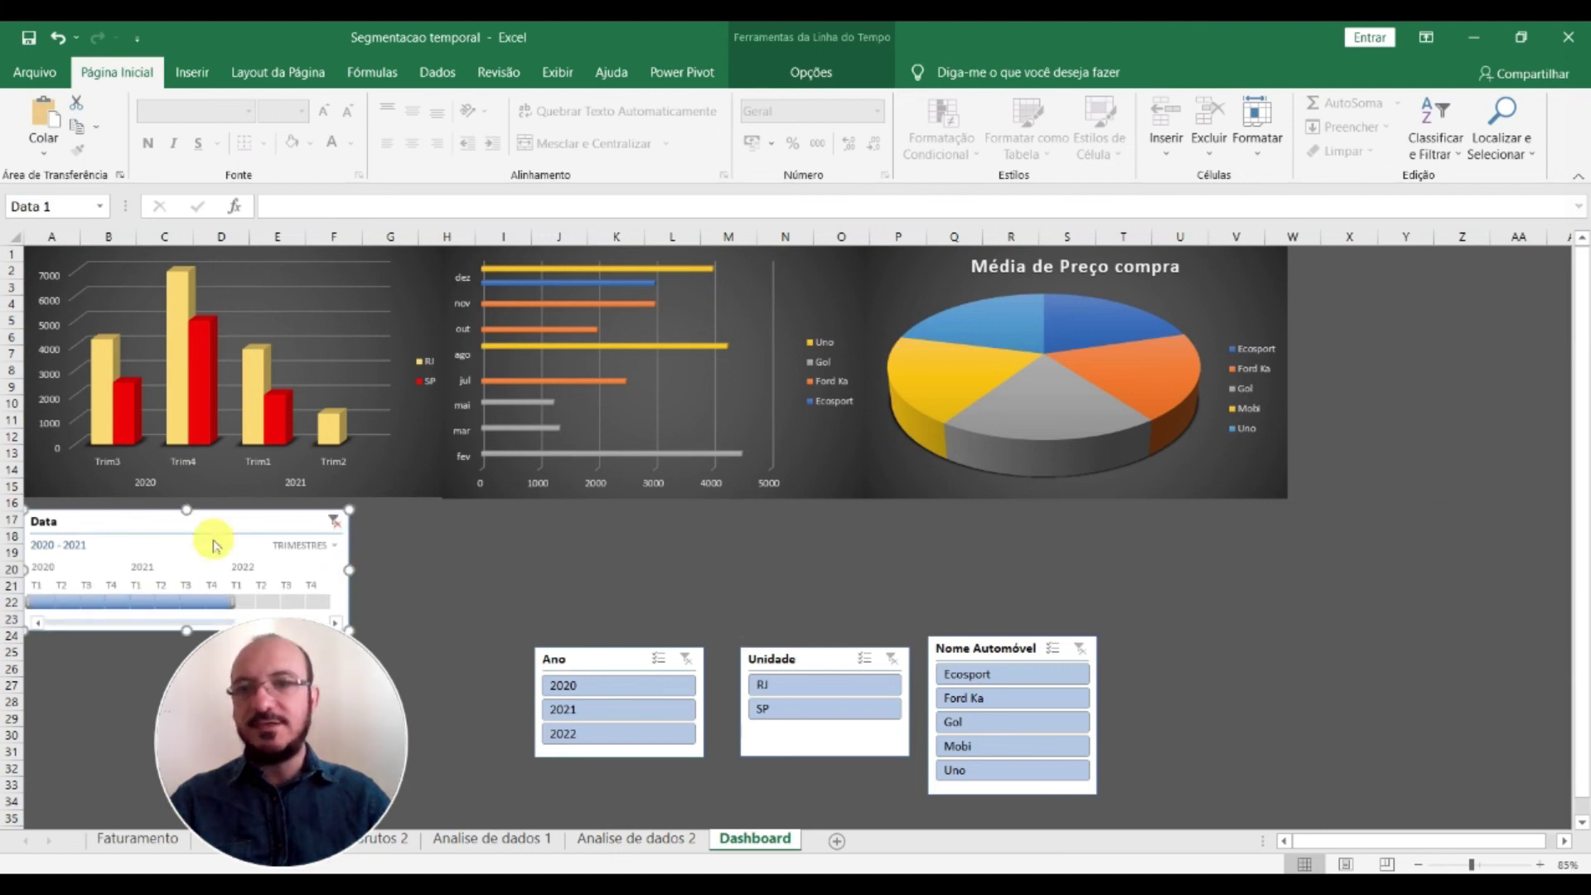
drag(131, 519, 131, 507)
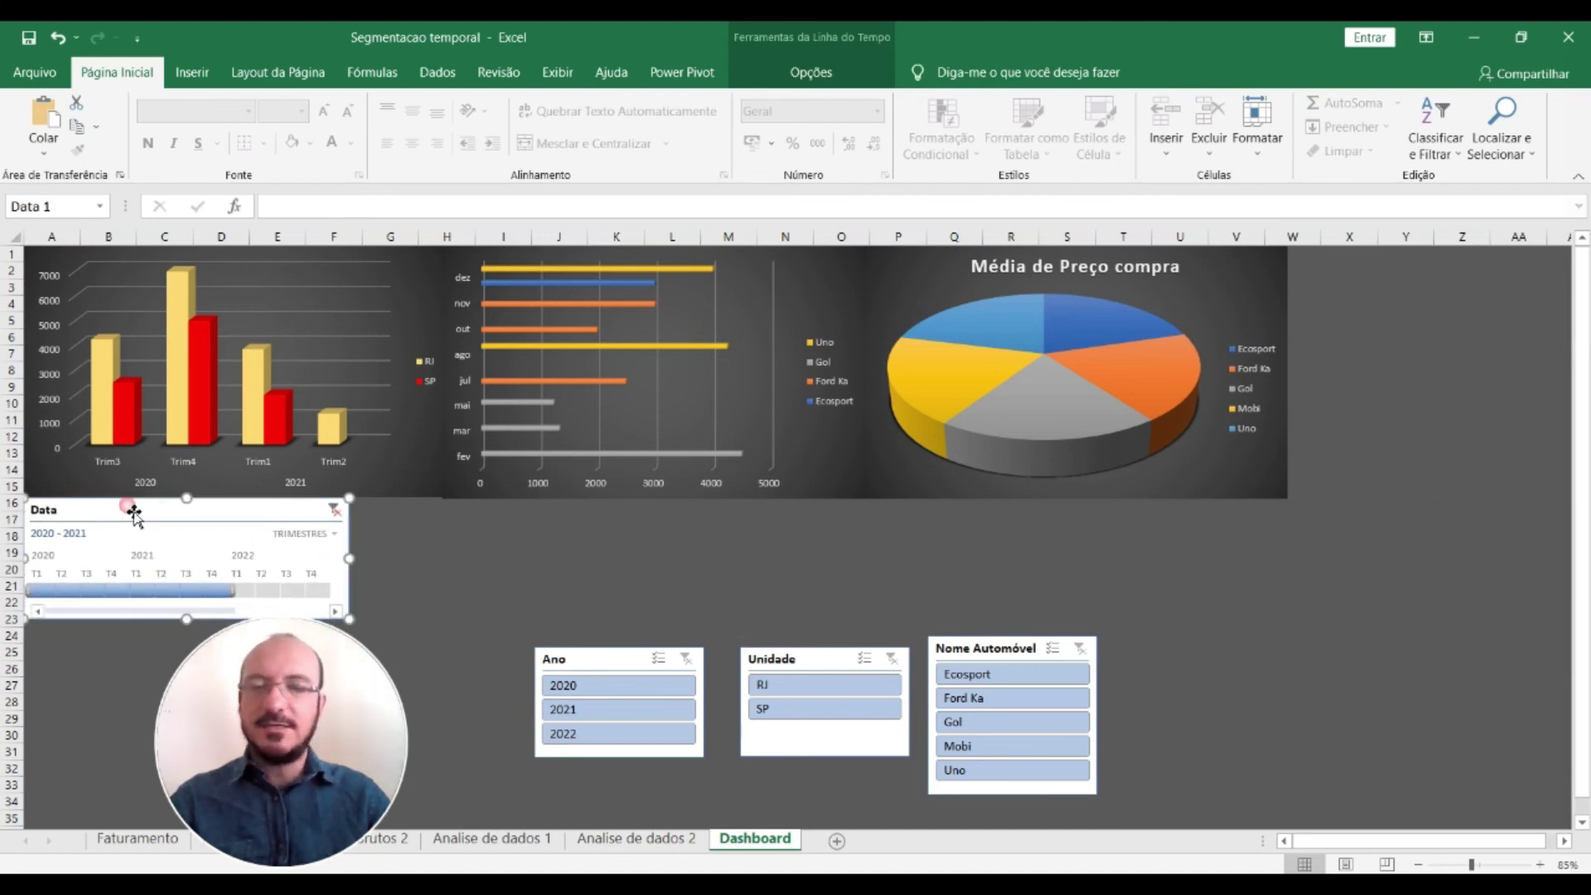
Slightly reduce the height of the middle monthly bar chart from its lower edge
click(493, 539)
click(618, 494)
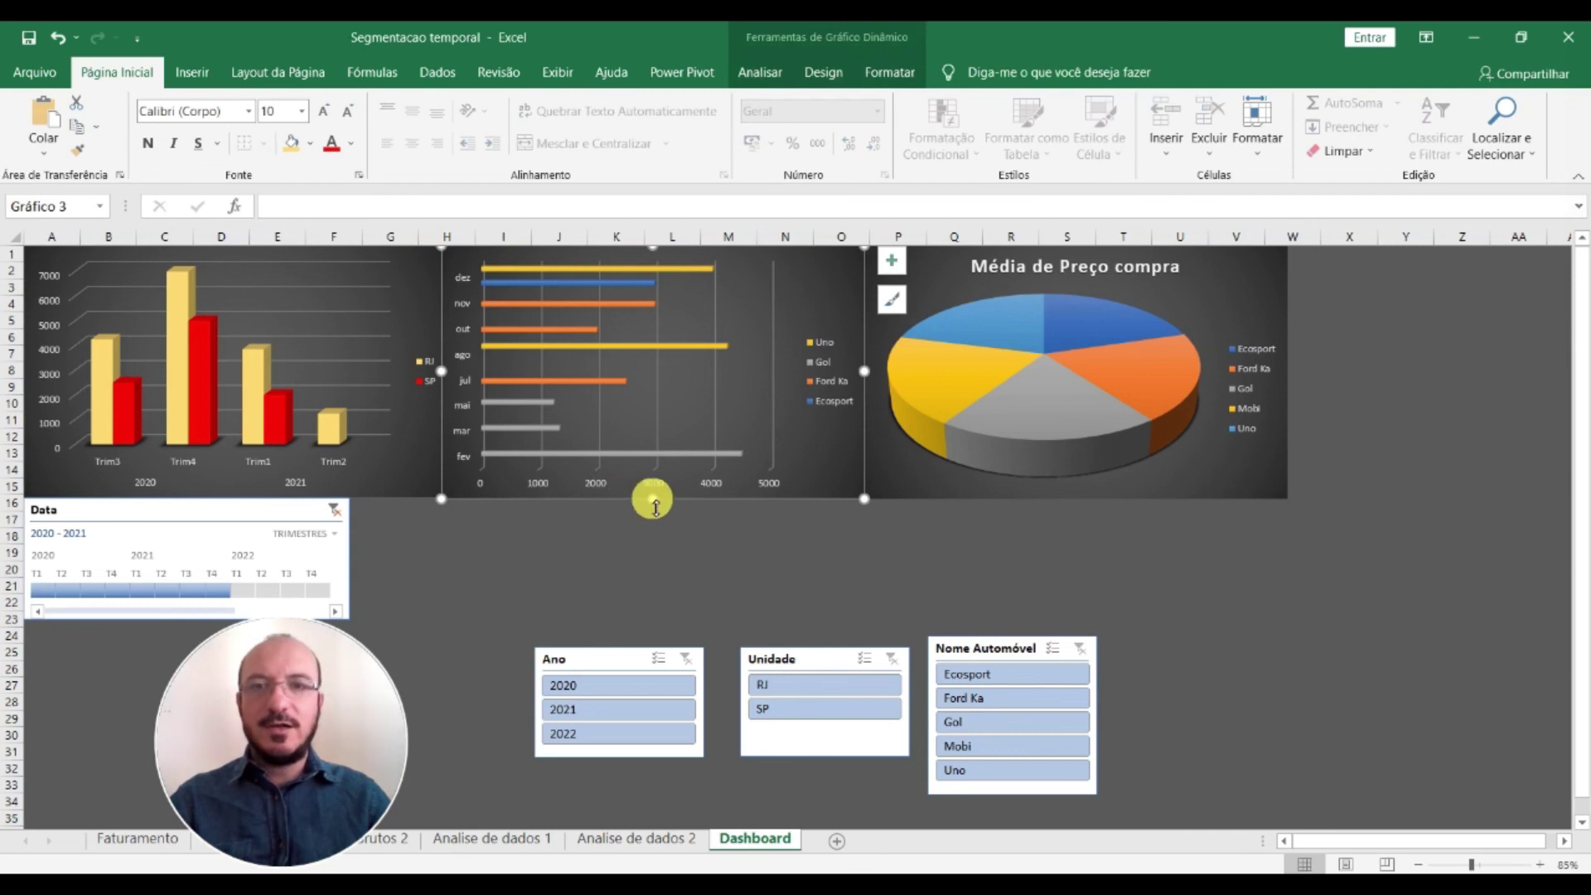
drag(661, 507, 665, 503)
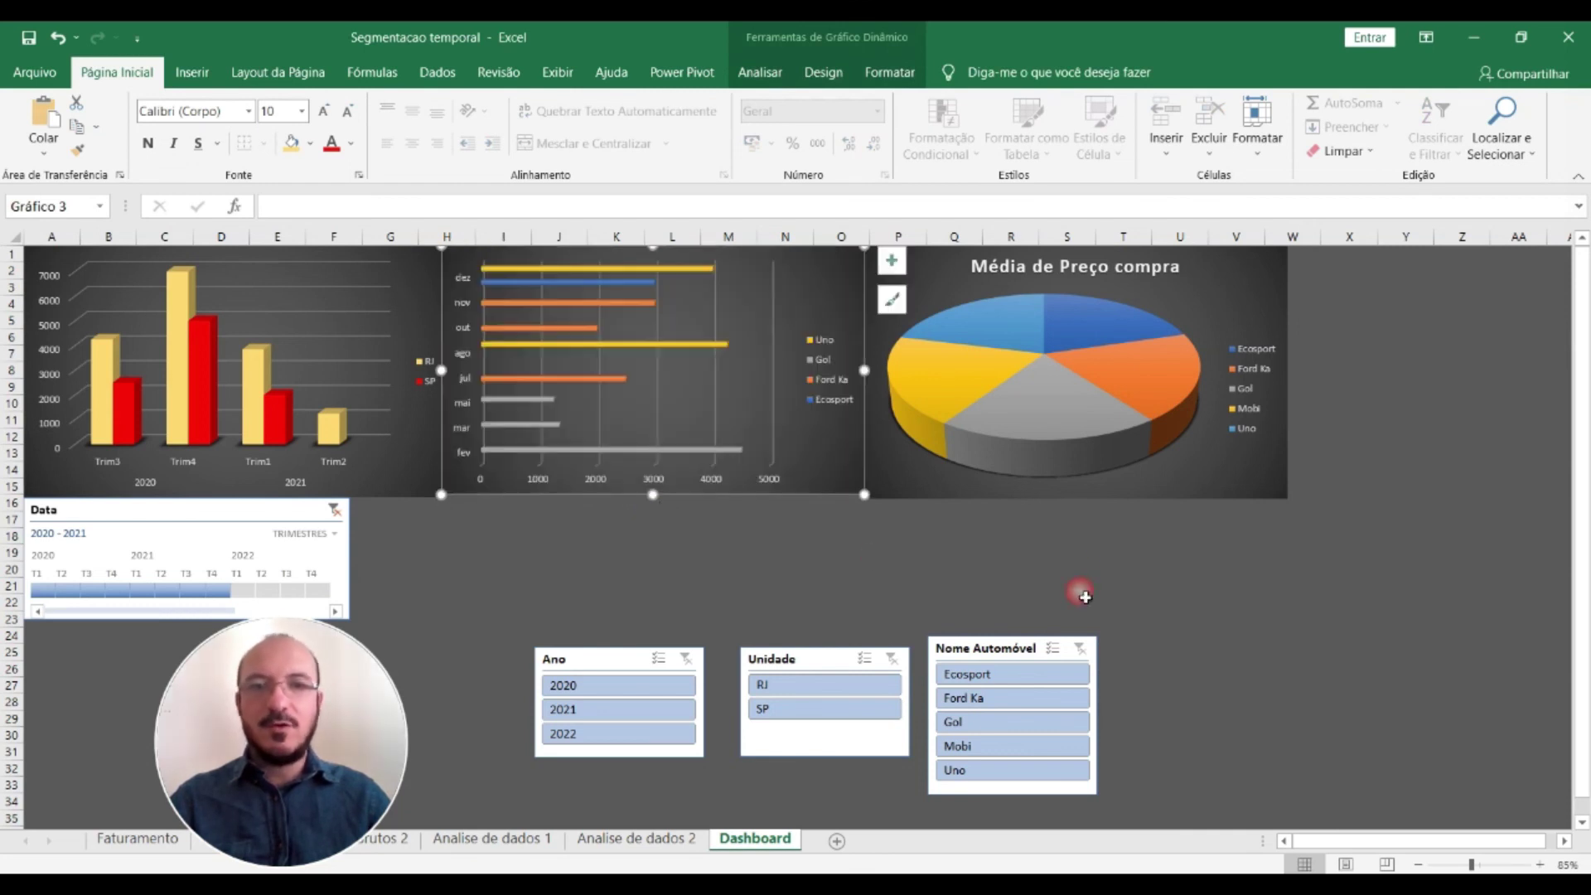
click(845, 590)
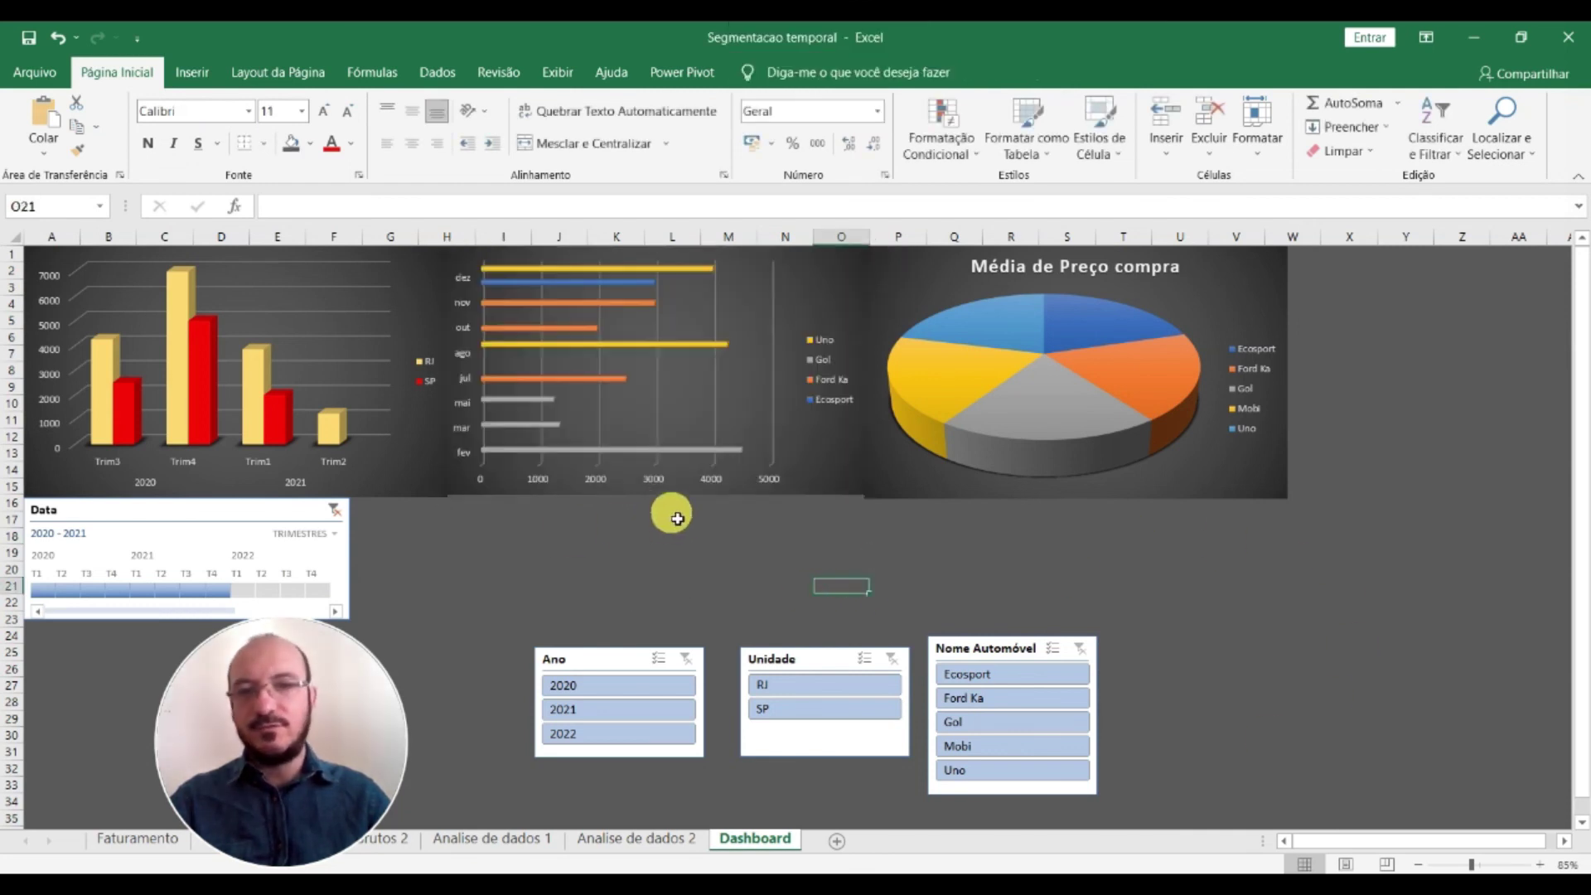
Arrange the Ano, Unidade and Nome Automóvel slicers in a row beneath the charts, beside the Data timeline
drag(619, 668, 523, 527)
drag(805, 661, 701, 522)
drag(953, 632, 864, 523)
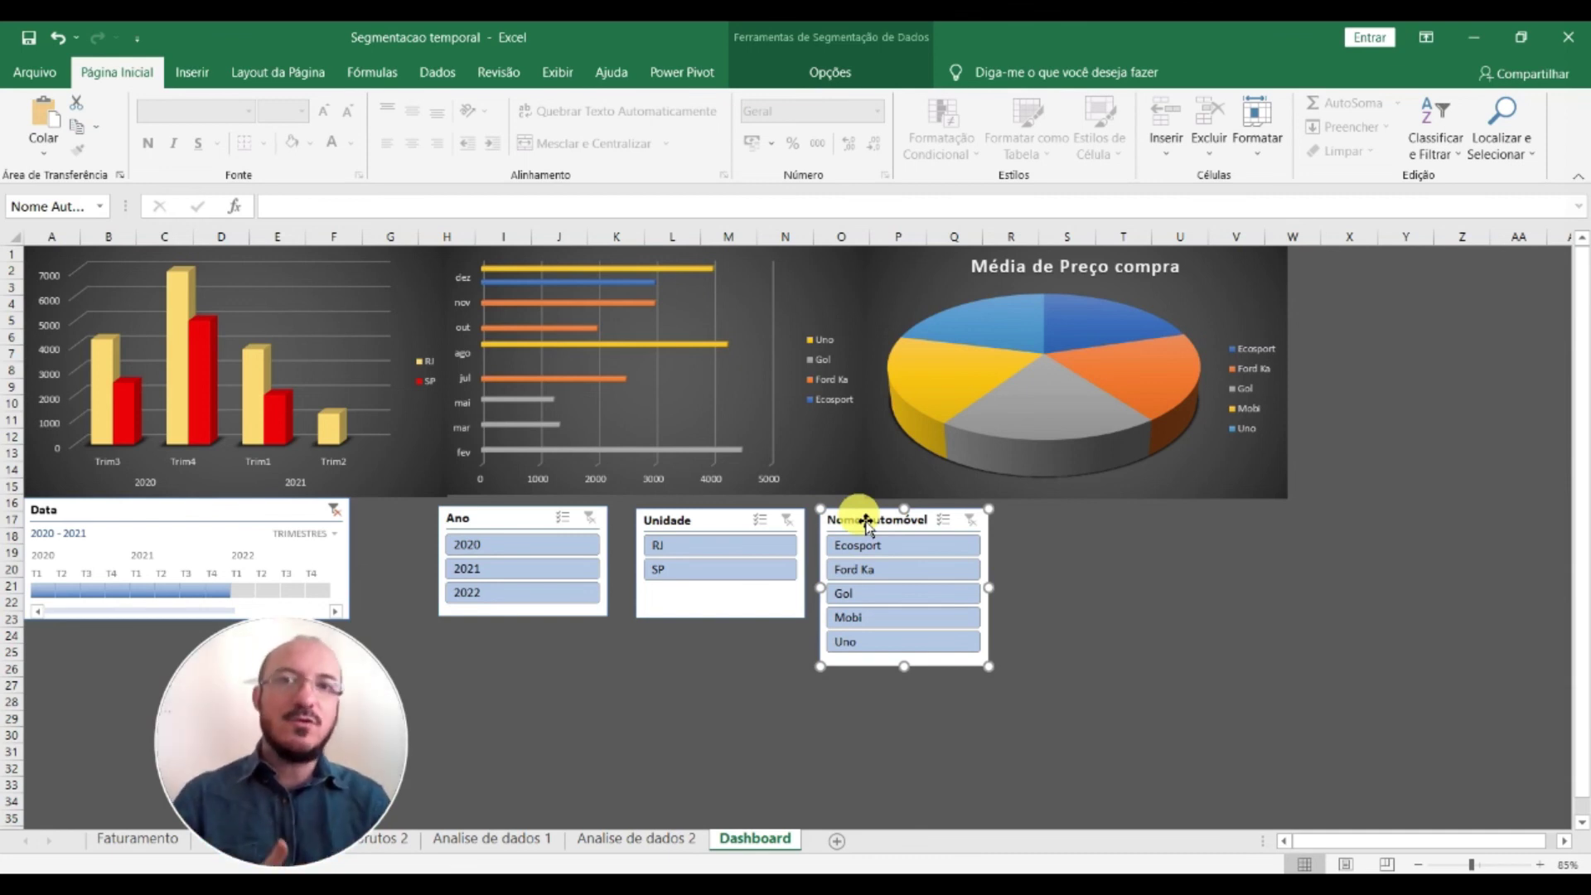
click(656, 684)
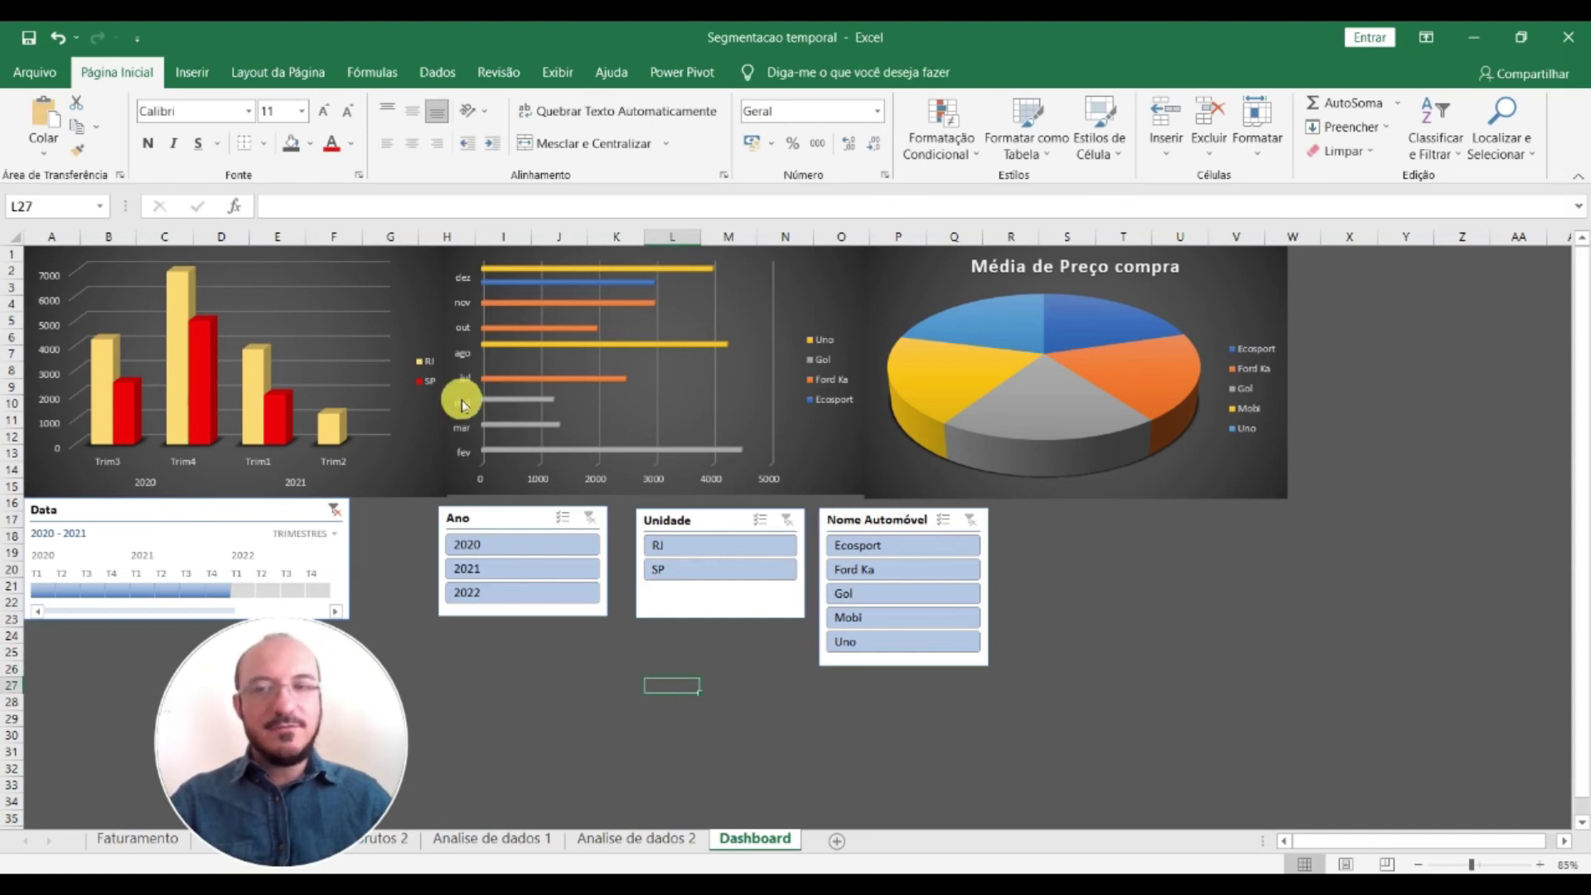
click(507, 516)
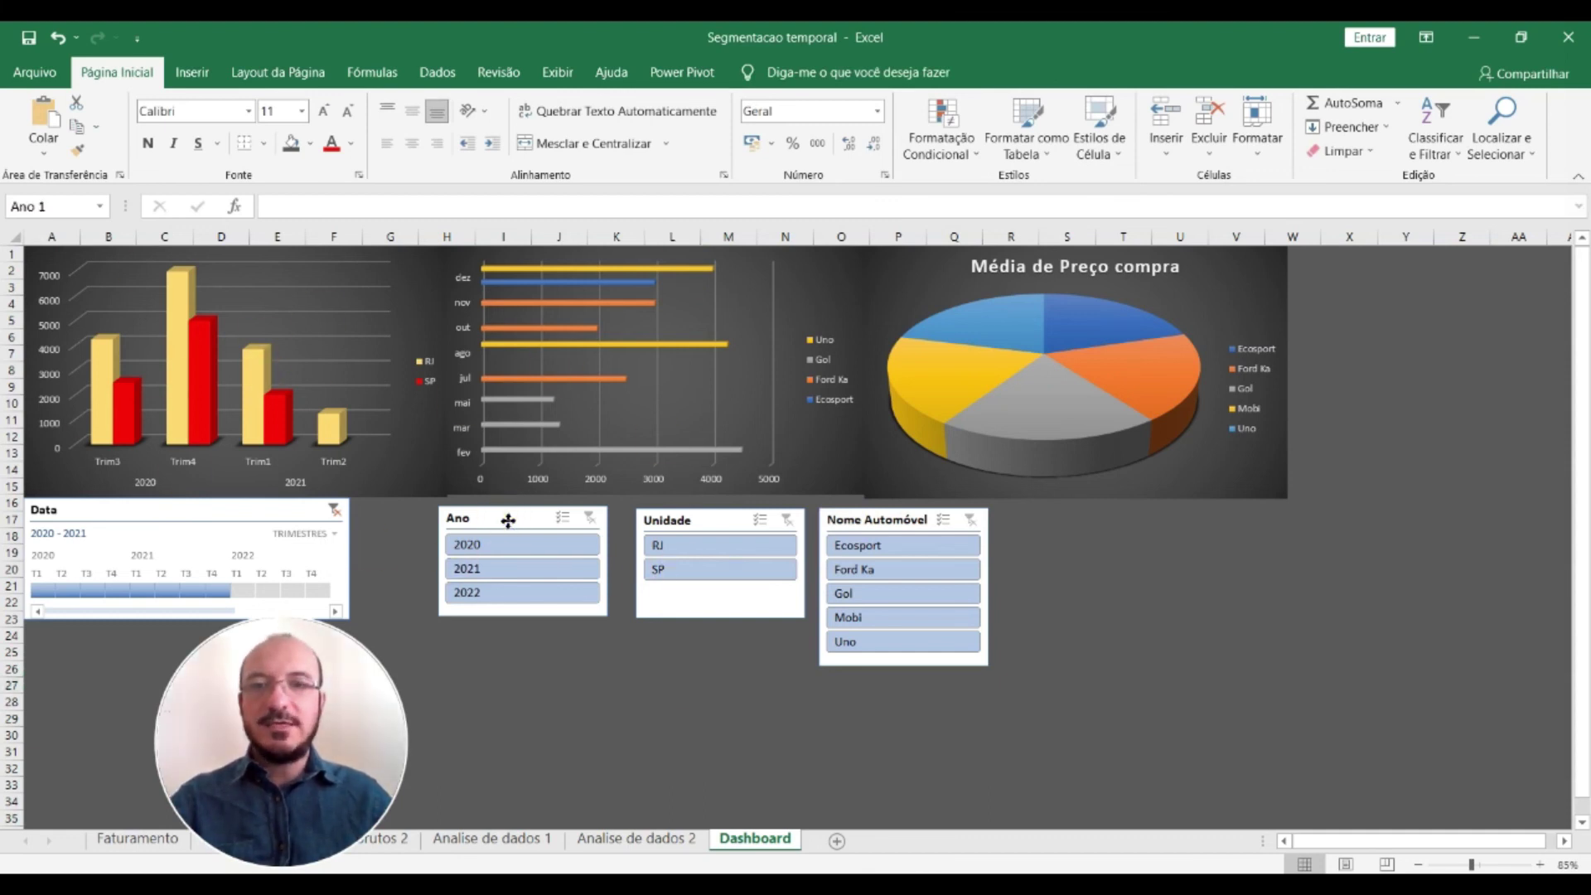
click(714, 527)
click(663, 319)
click(904, 519)
click(1272, 290)
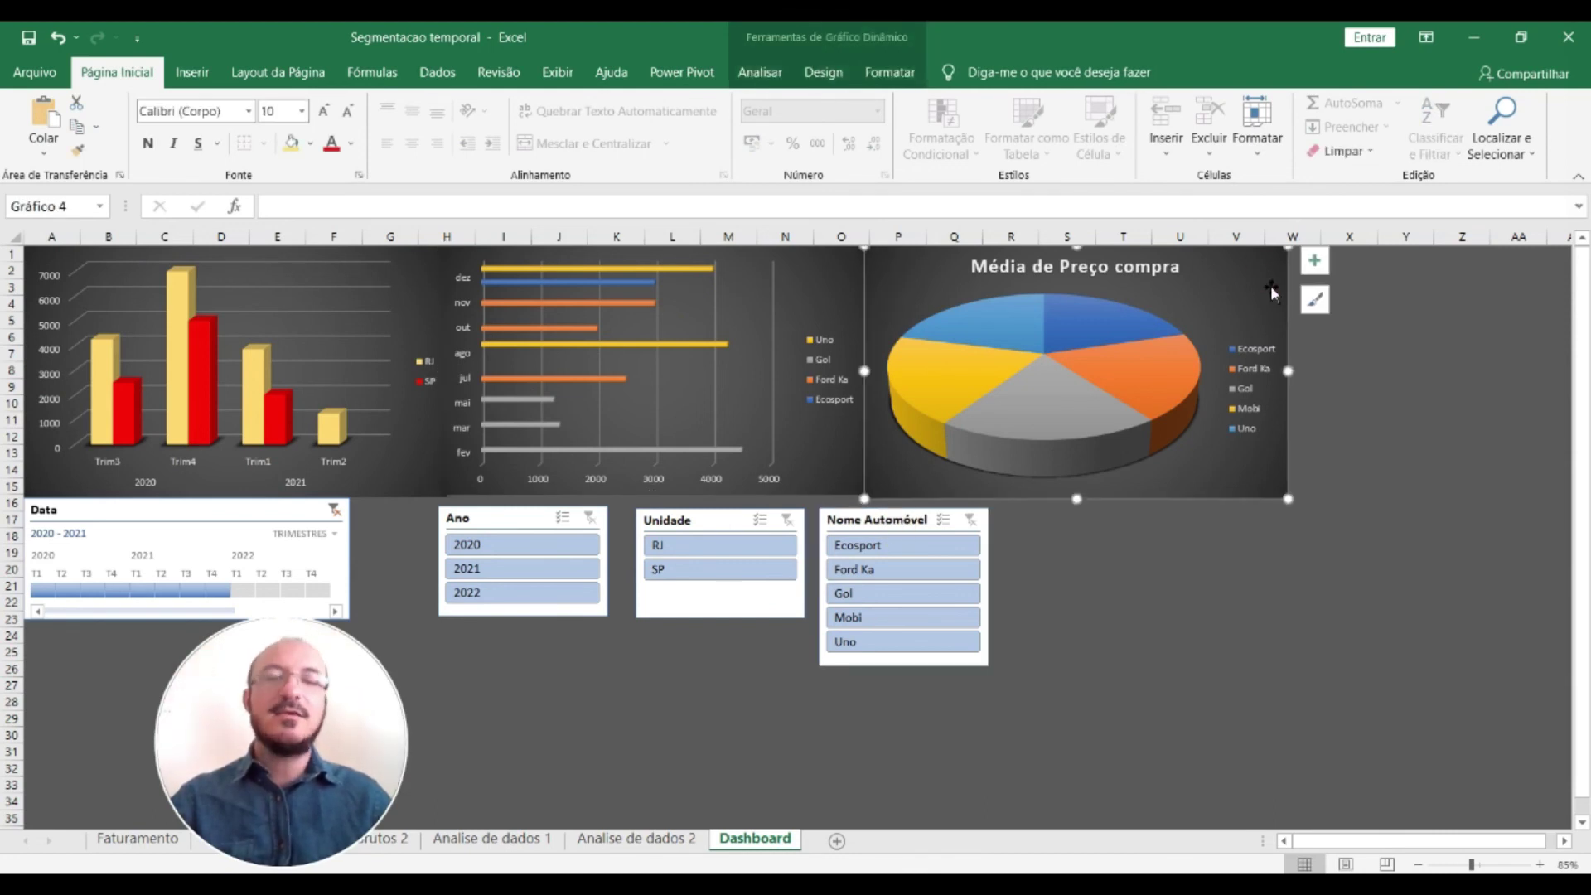
click(1176, 668)
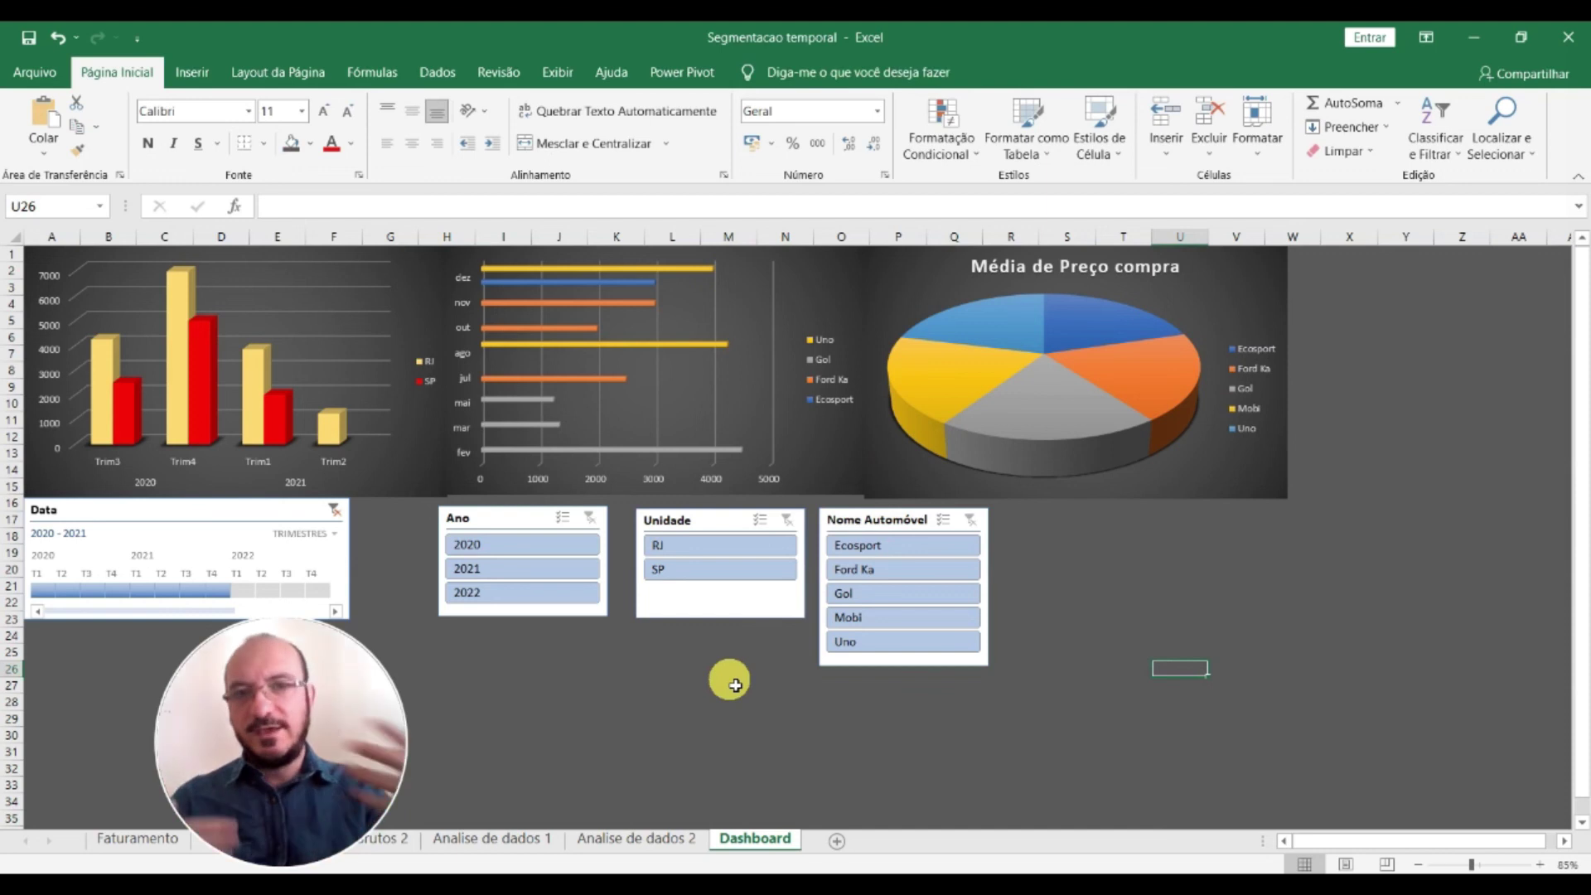
Shift the Nome Automóvel slicer slightly away from the Unidade slicer to widen the gap between them
drag(862, 521, 882, 522)
click(916, 543)
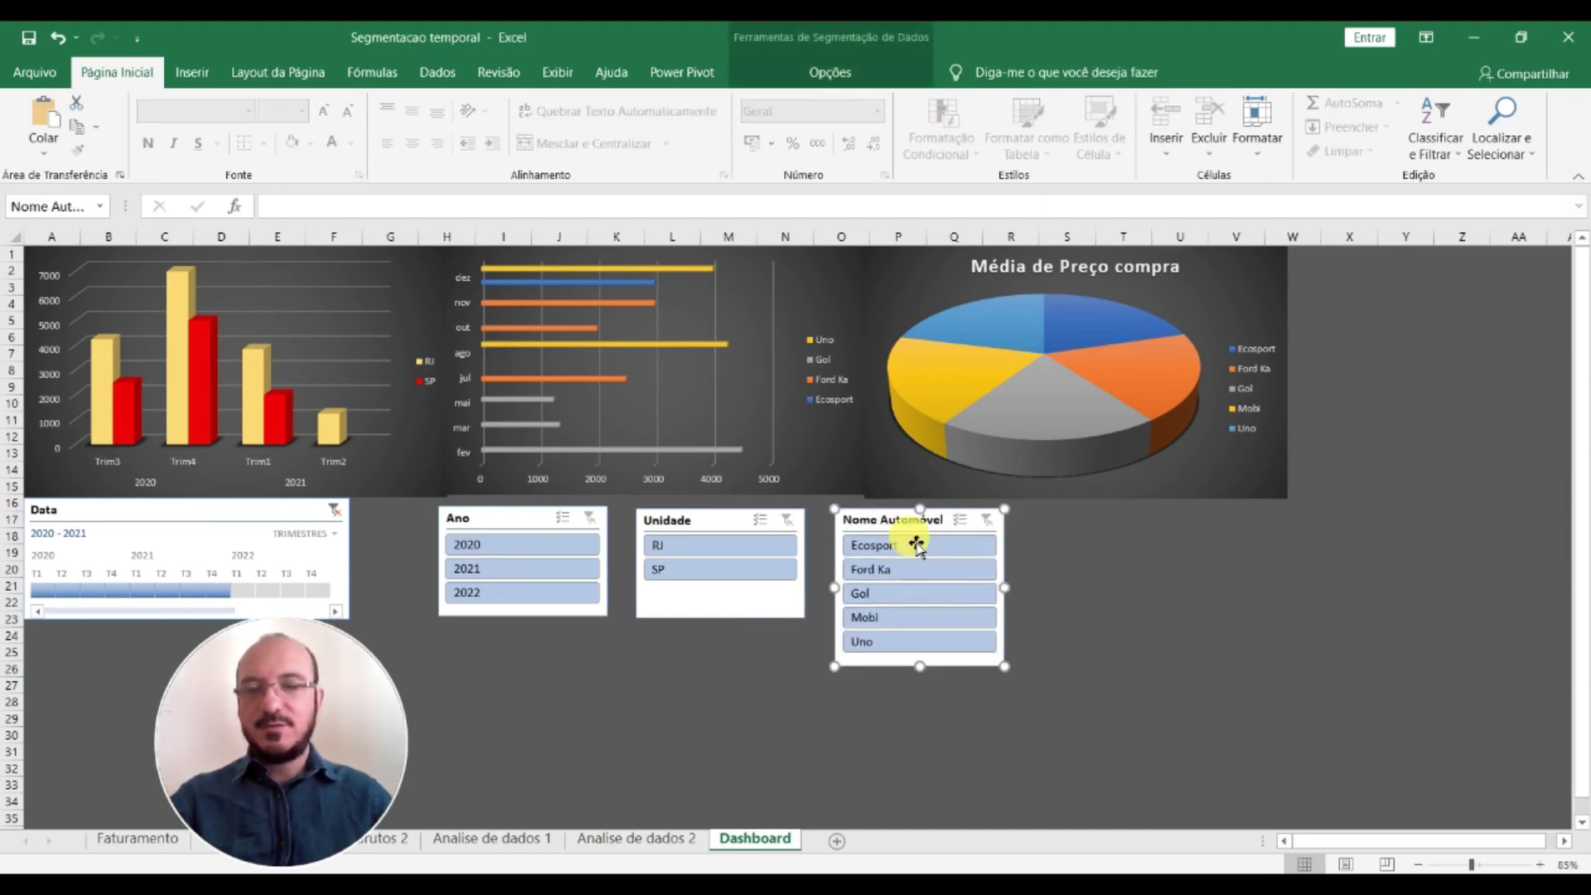